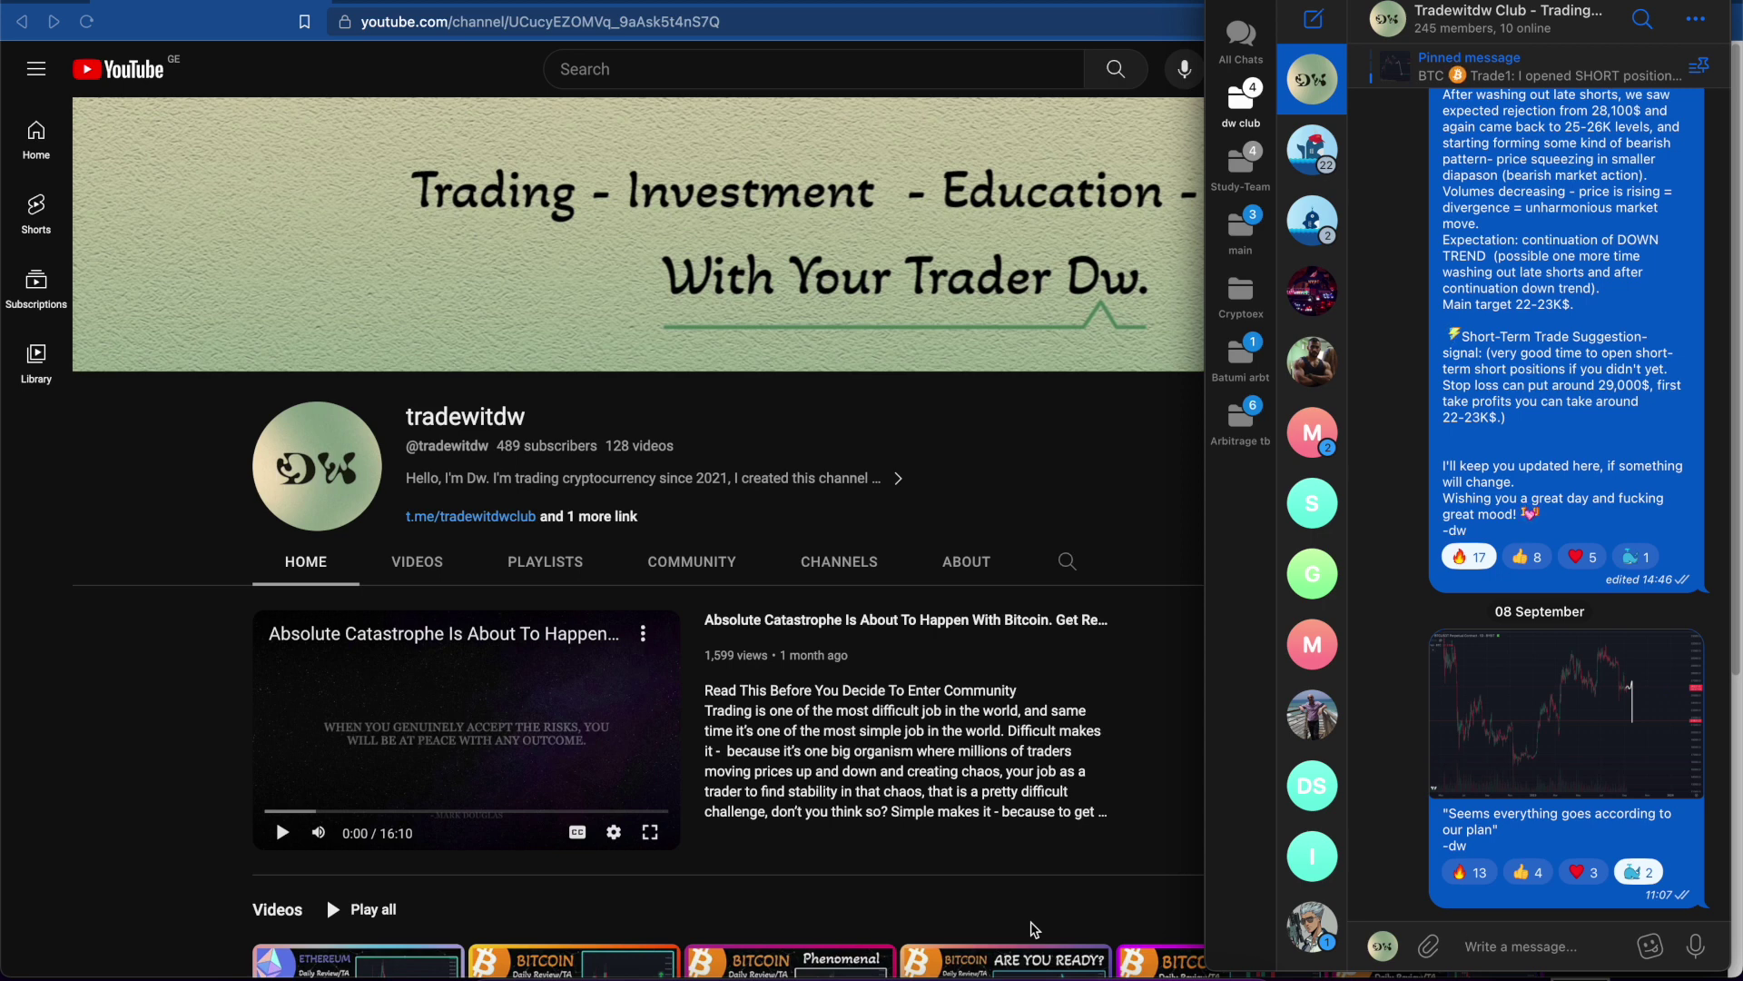
- Switch to the TradingView Bitcoin chart and delete the red horizontal line at 39250.07
{"action": "left_click", "coordinate": [1003, 964]}
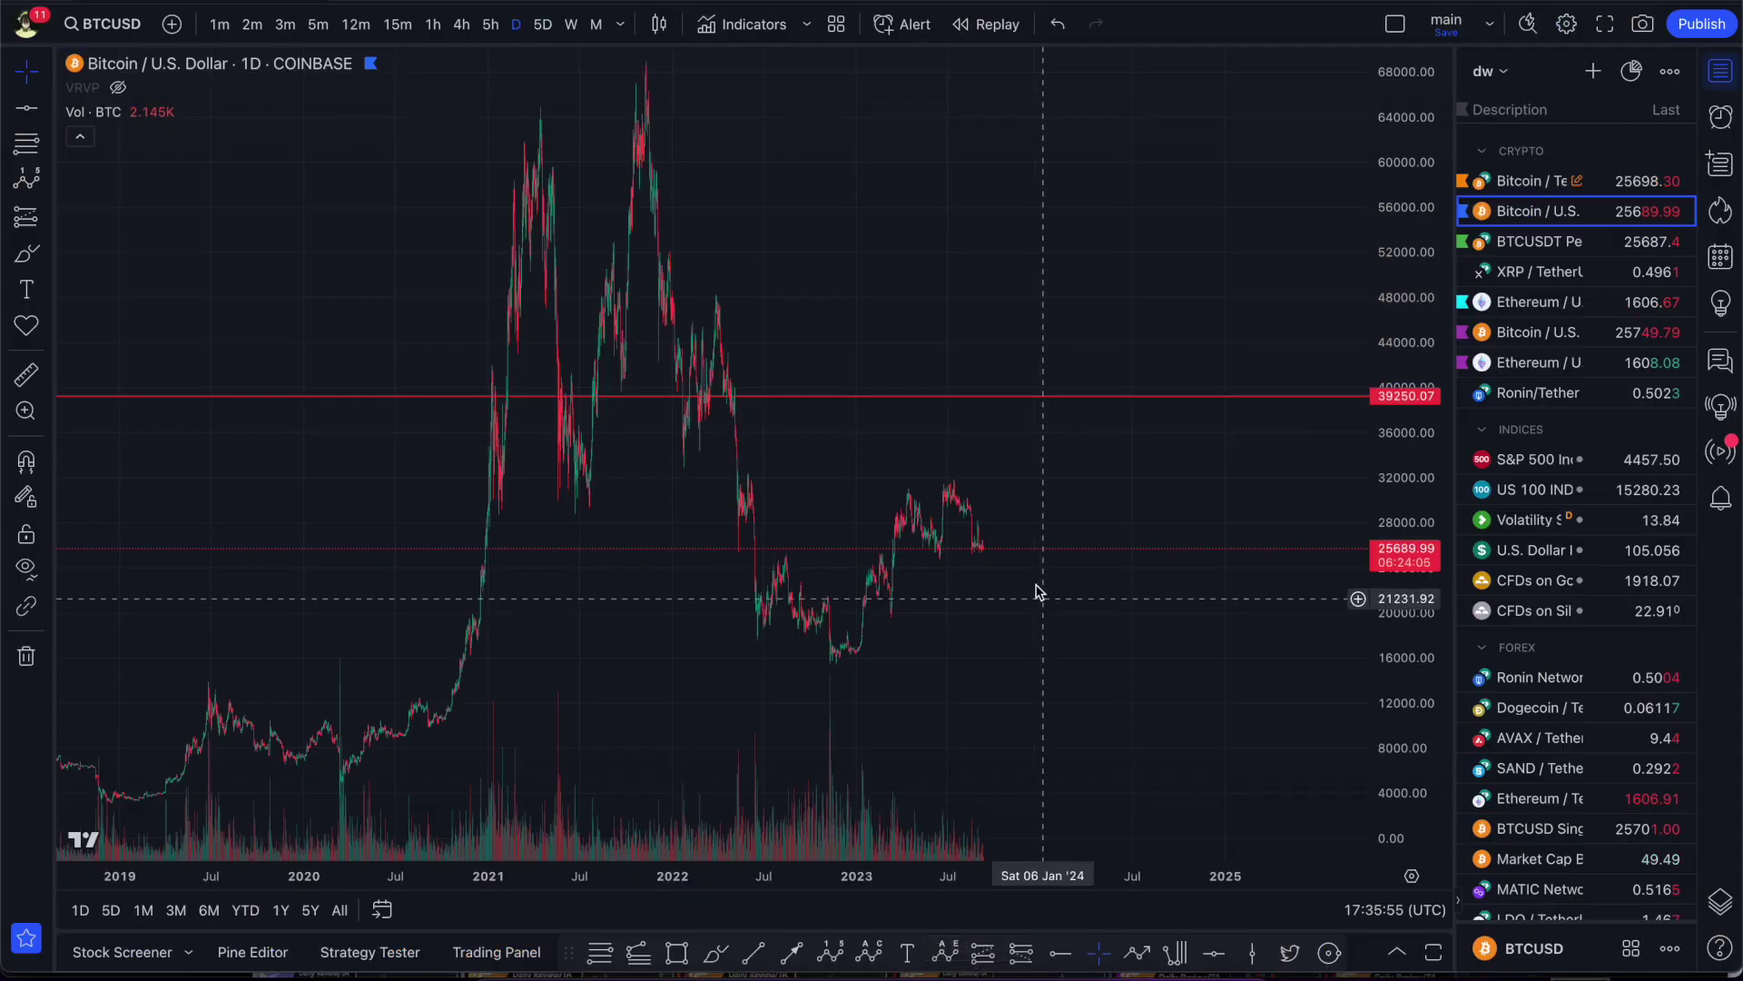
{"action": "scroll", "coordinate": [935, 455], "scroll_direction": "up", "scroll_amount": 2}
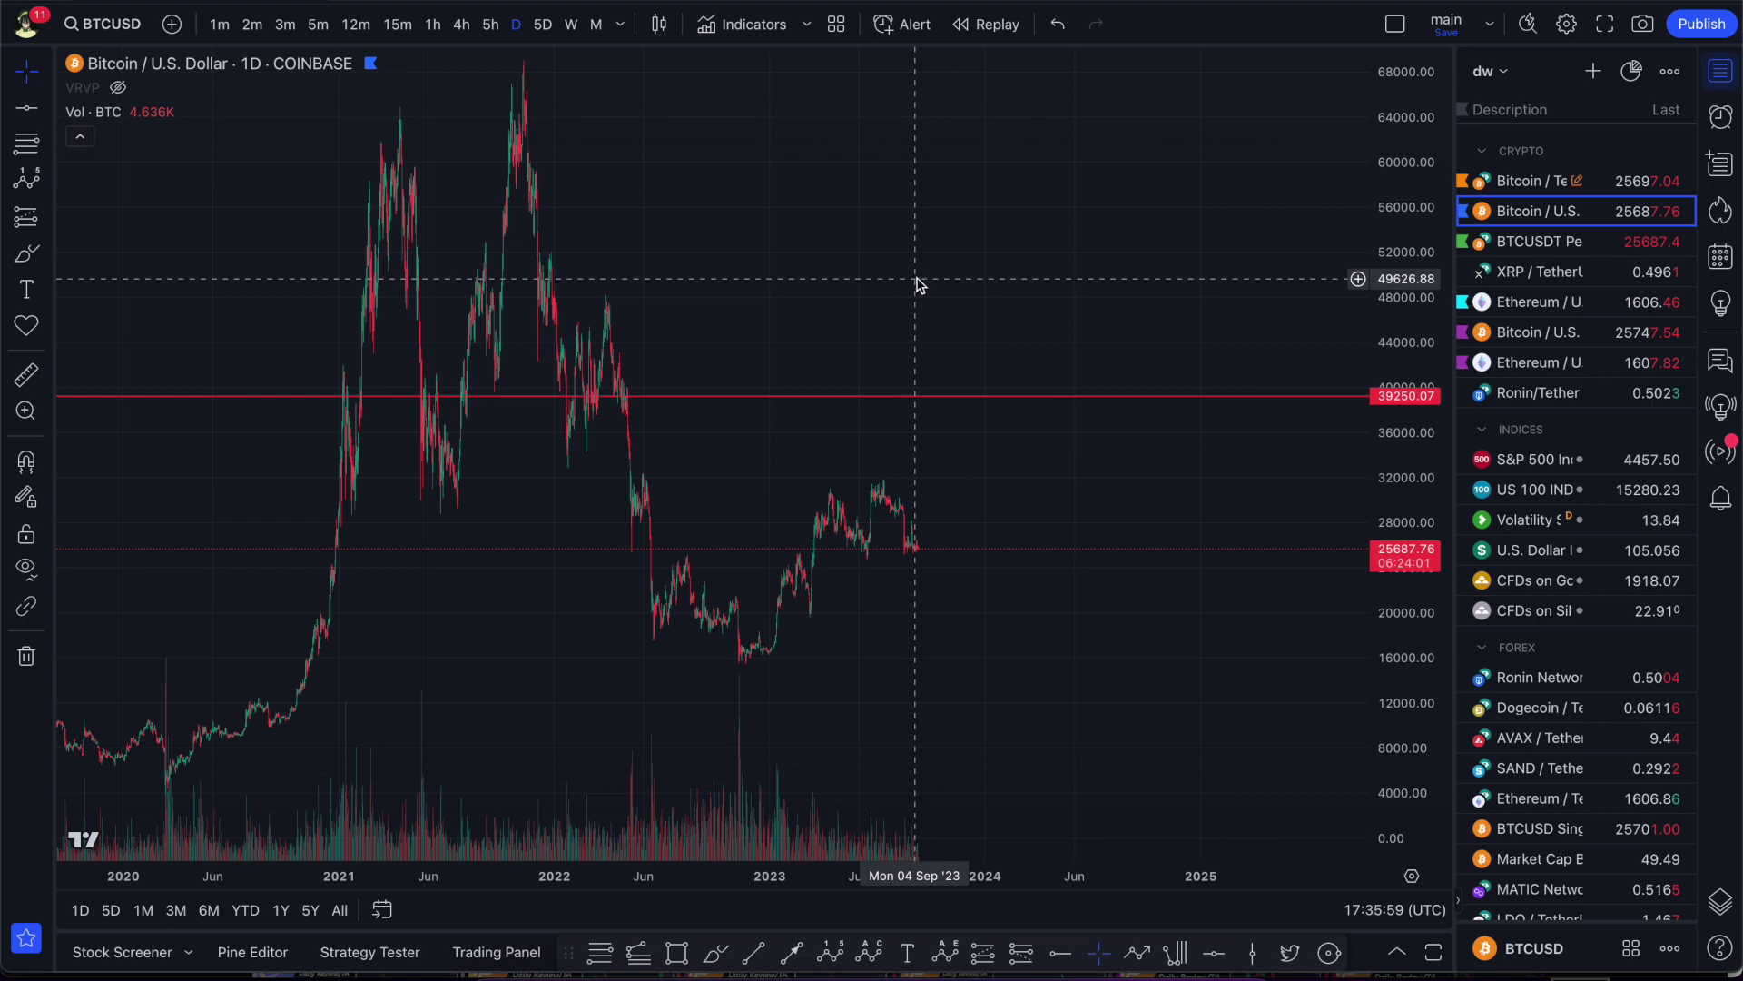
{"action": "left_click_drag", "start_coordinate": [894, 293], "coordinate": [869, 268]}
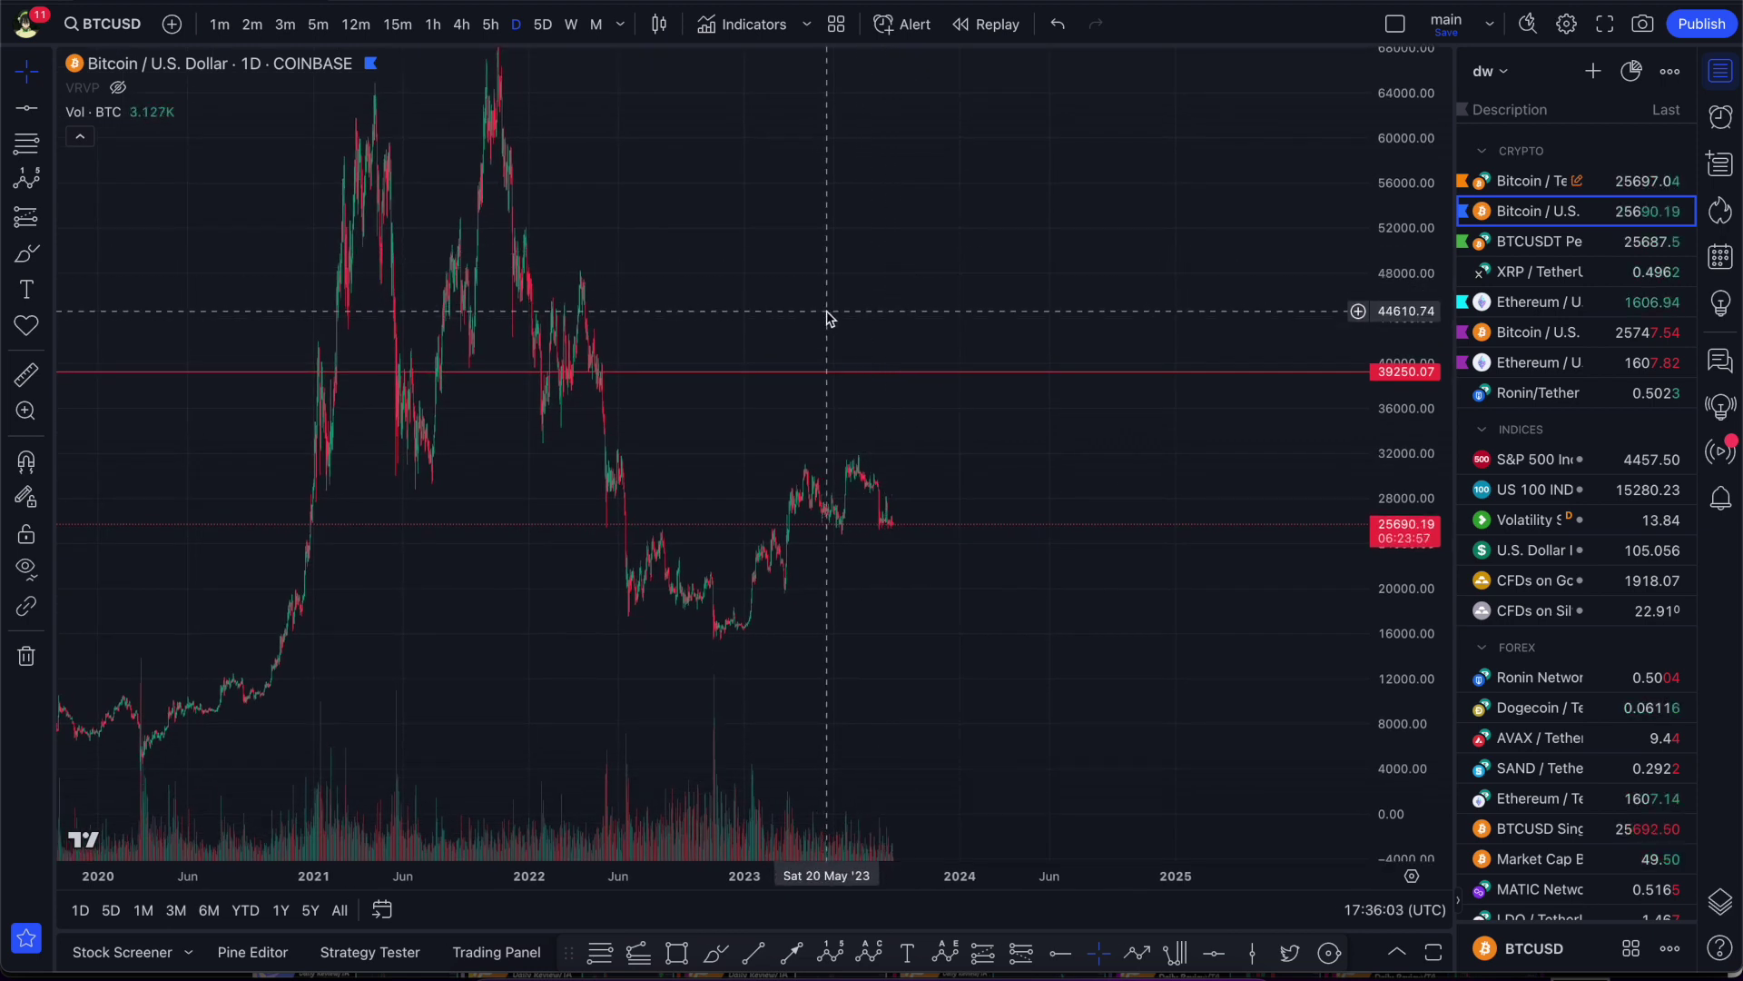
{"action": "left_click_drag", "start_coordinate": [759, 273], "coordinate": [818, 325]}
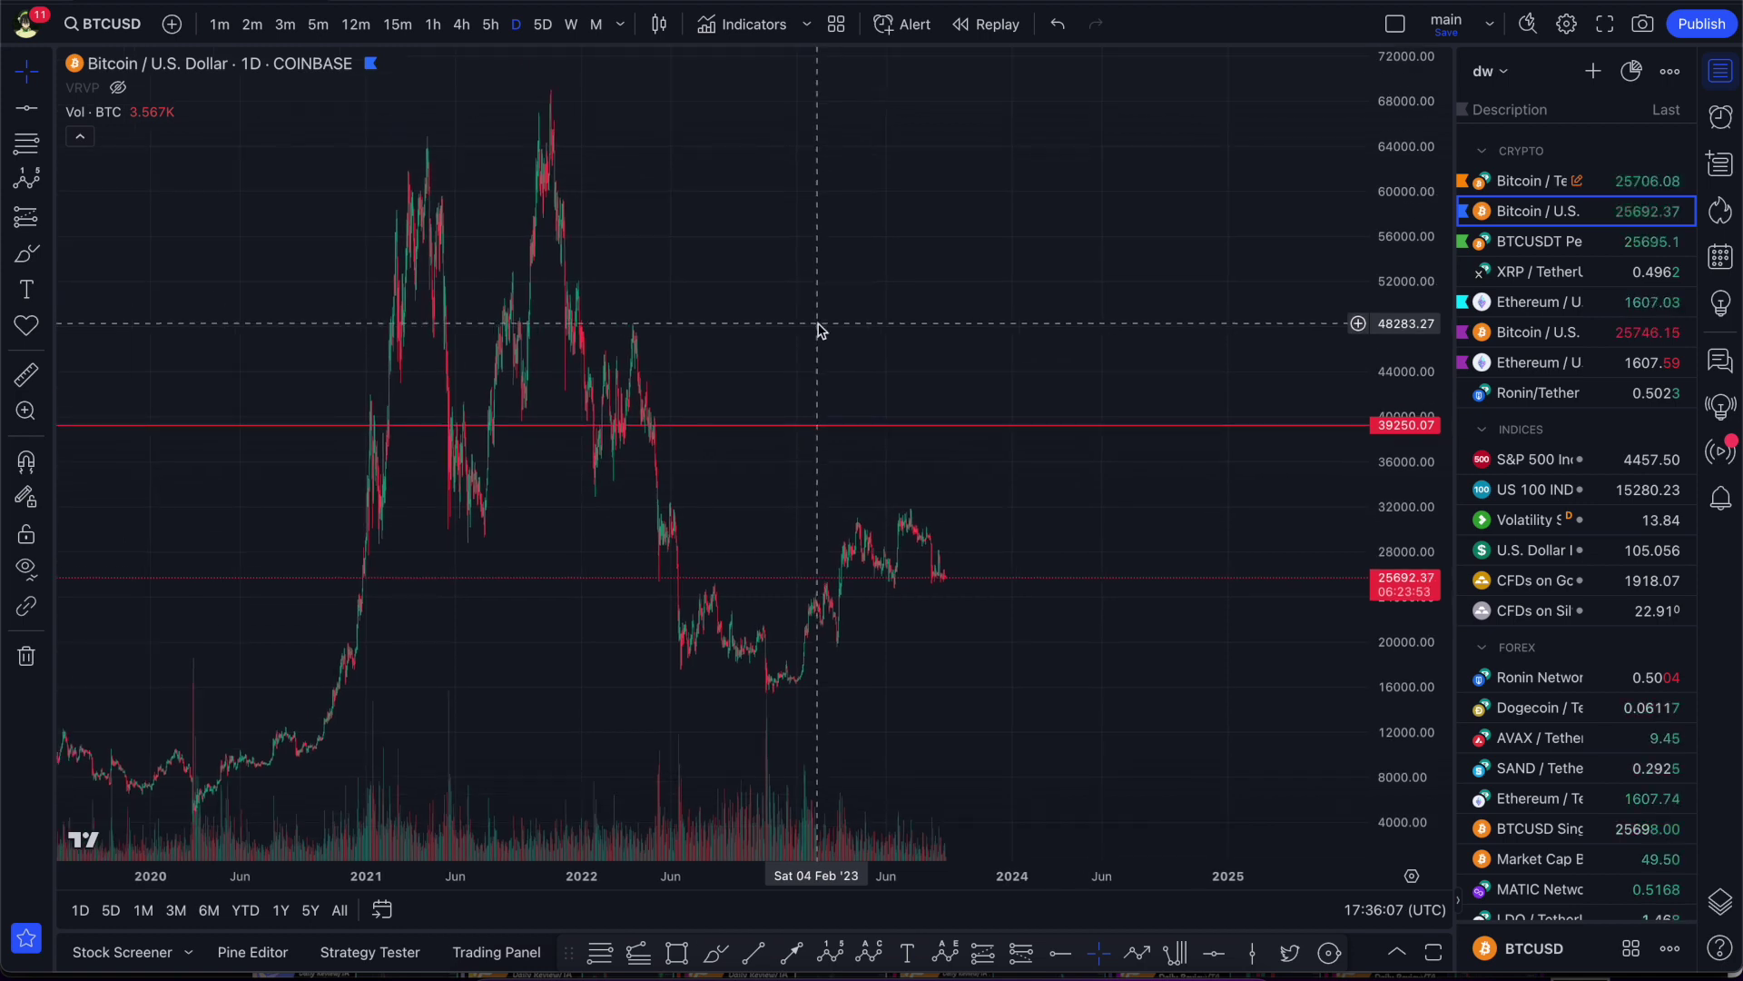
{"action": "left_click", "coordinate": [905, 427]}
{"action": "key", "text": "Delete"}
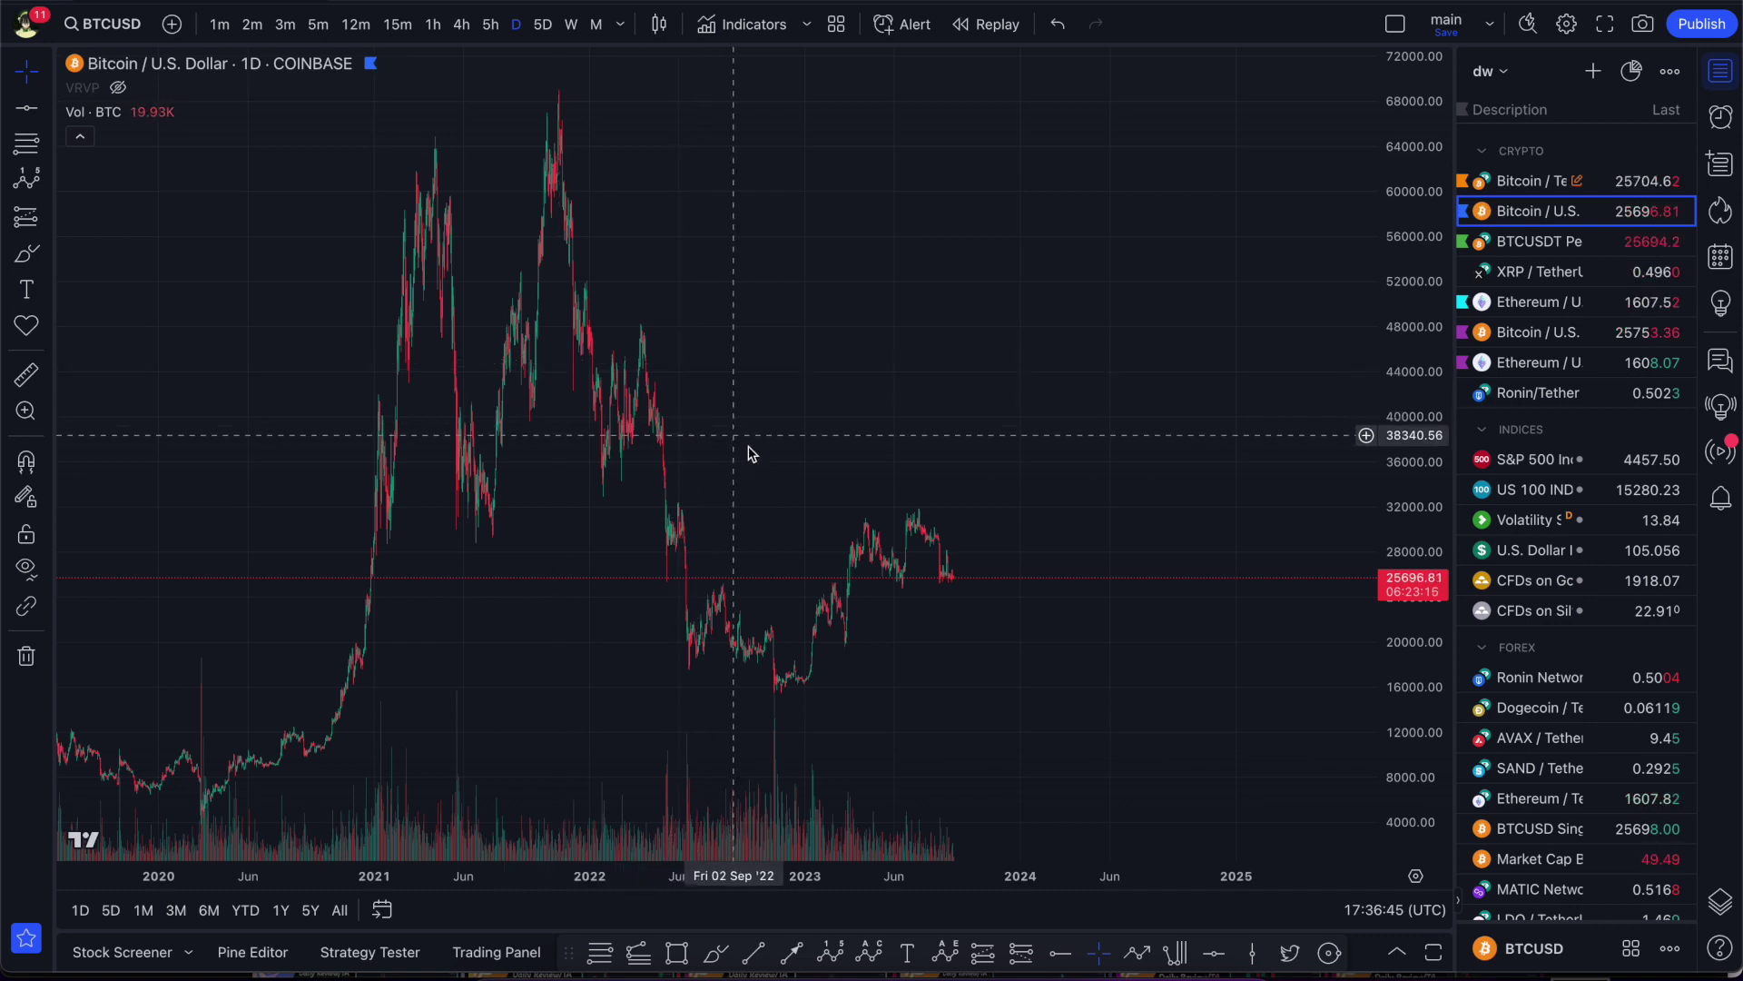
- Draw an ABC correction wave from the 2021 peak at about 67,452 through A at 32,429 and B at 48,194 to C at 13,708
{"action": "left_click_drag", "start_coordinate": [1011, 550], "coordinate": [1017, 457]}
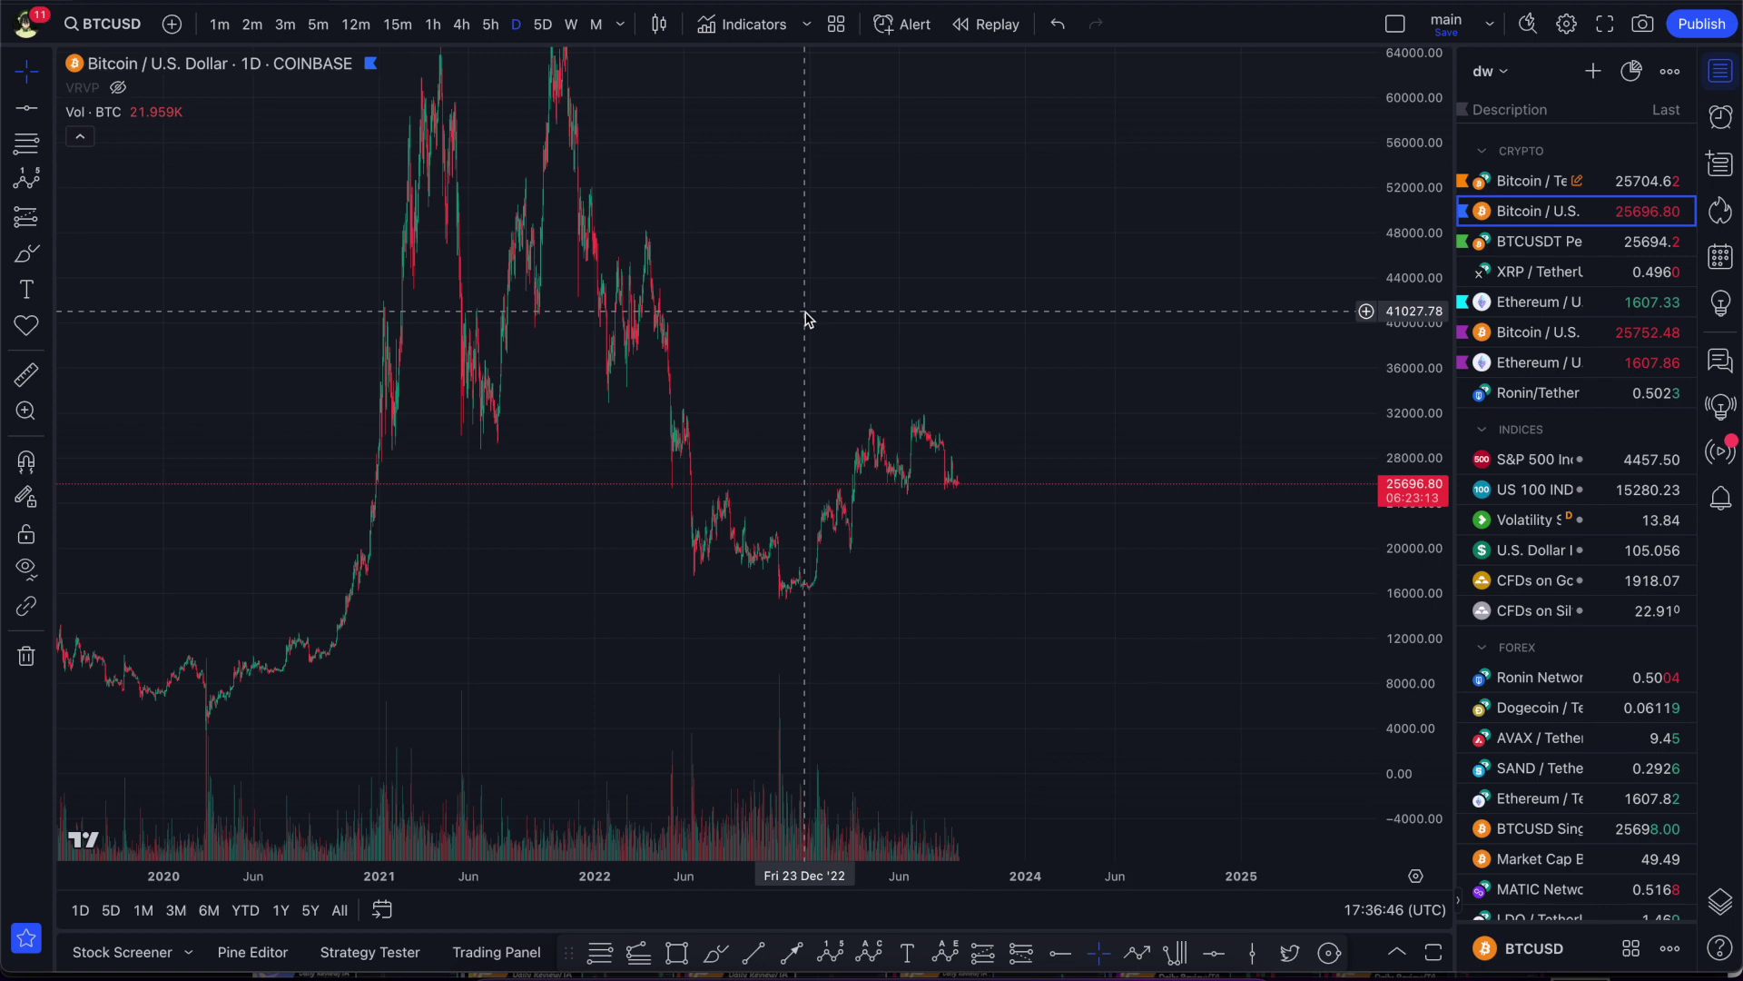
{"action": "left_click_drag", "start_coordinate": [804, 311], "coordinate": [813, 337]}
{"action": "scroll", "coordinate": [877, 373], "scroll_direction": "up", "scroll_amount": 4}
{"action": "left_click_drag", "start_coordinate": [445, 276], "coordinate": [545, 354]}
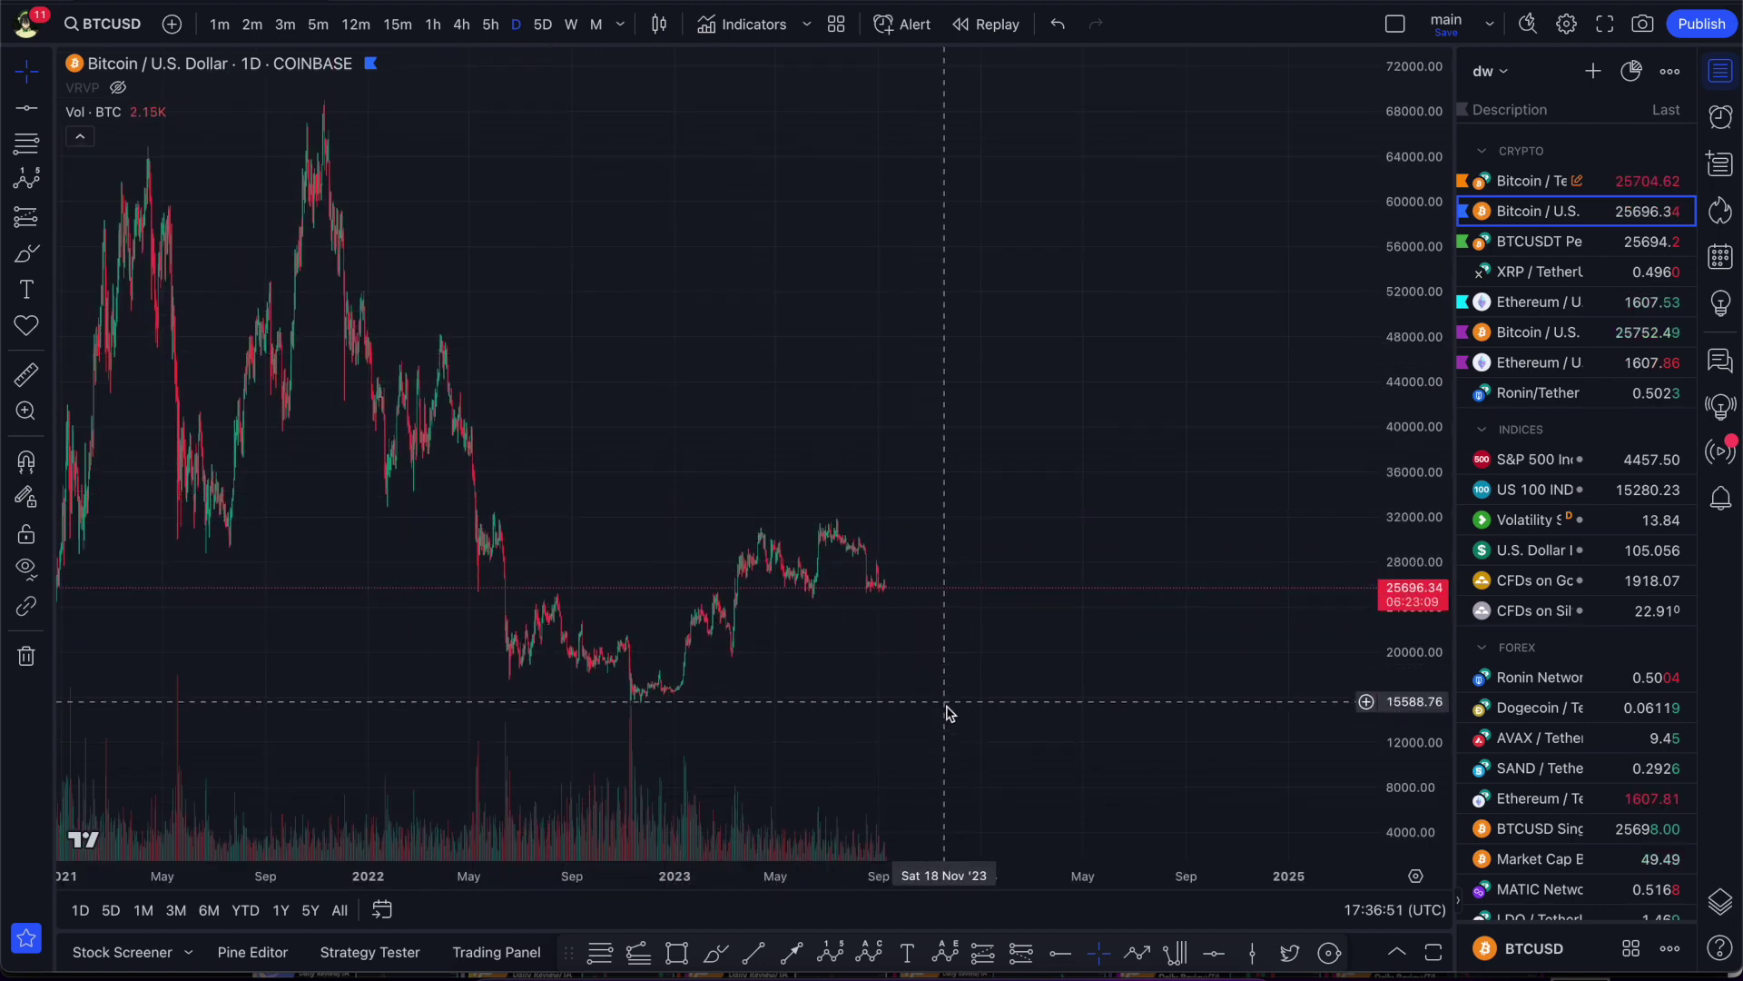
{"action": "left_click_drag", "start_coordinate": [598, 462], "coordinate": [703, 427]}
{"action": "left_click", "coordinate": [869, 949]}
{"action": "left_click", "coordinate": [417, 84]}
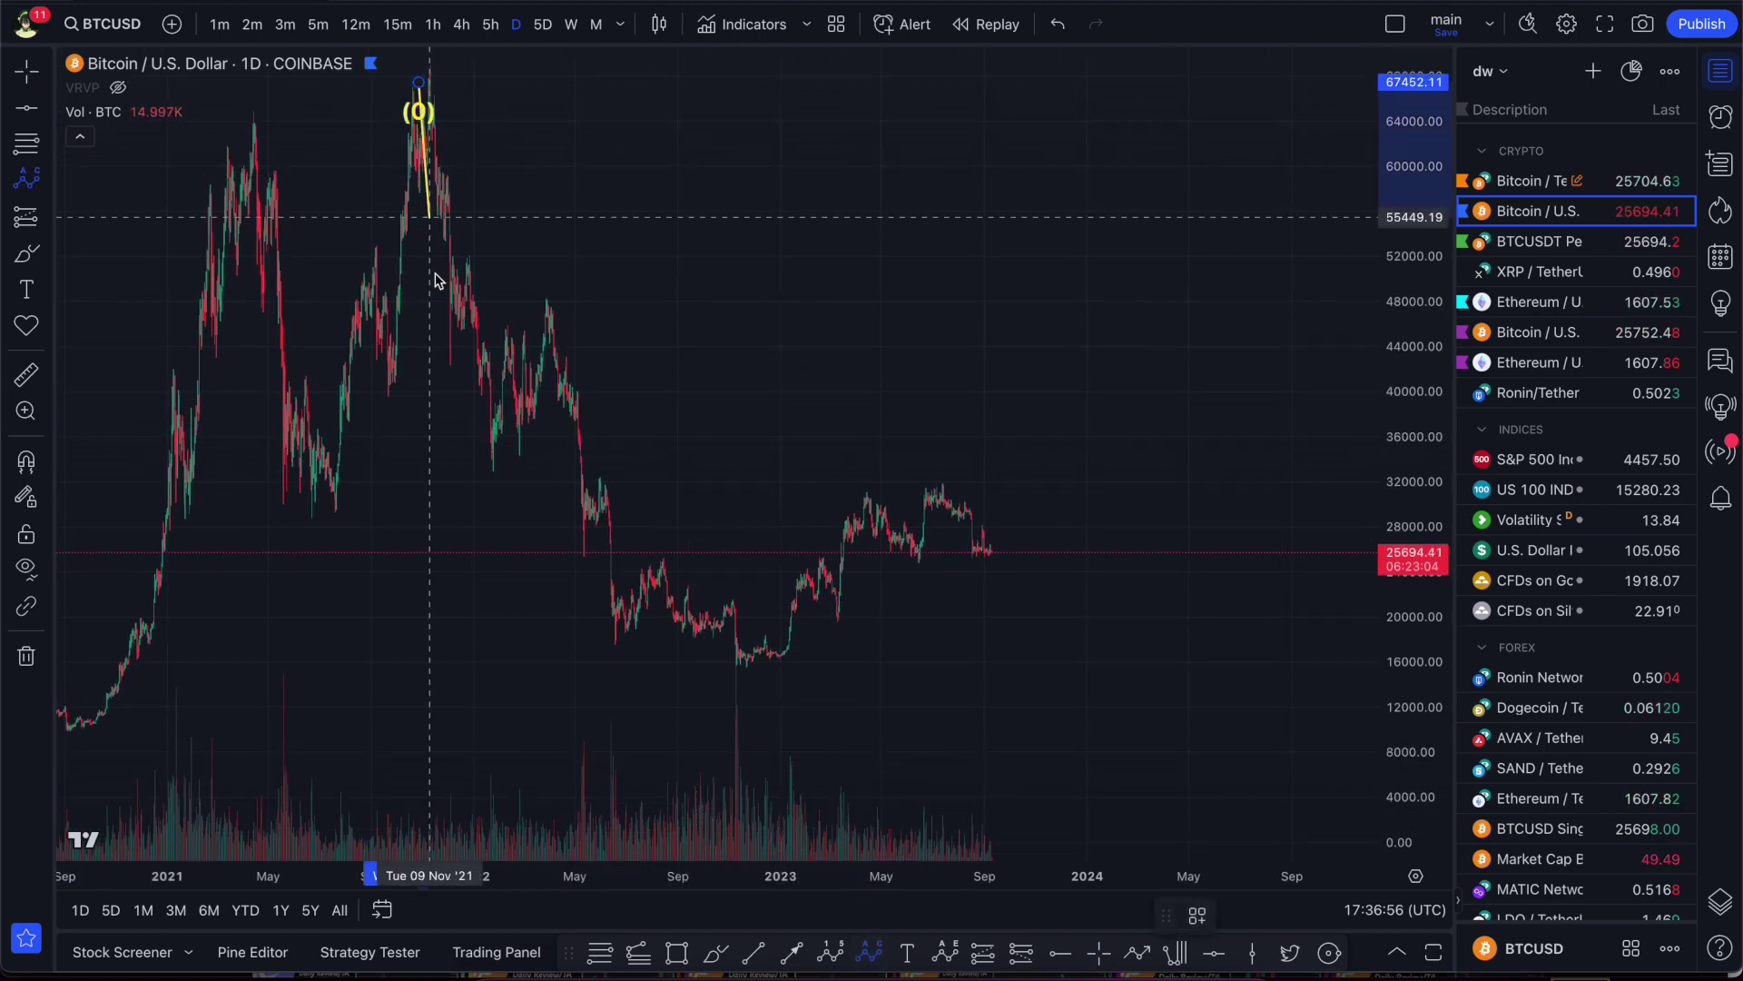
{"action": "left_click", "coordinate": [484, 476]}
{"action": "left_click", "coordinate": [560, 301]}
{"action": "left_click", "coordinate": [1061, 687]}
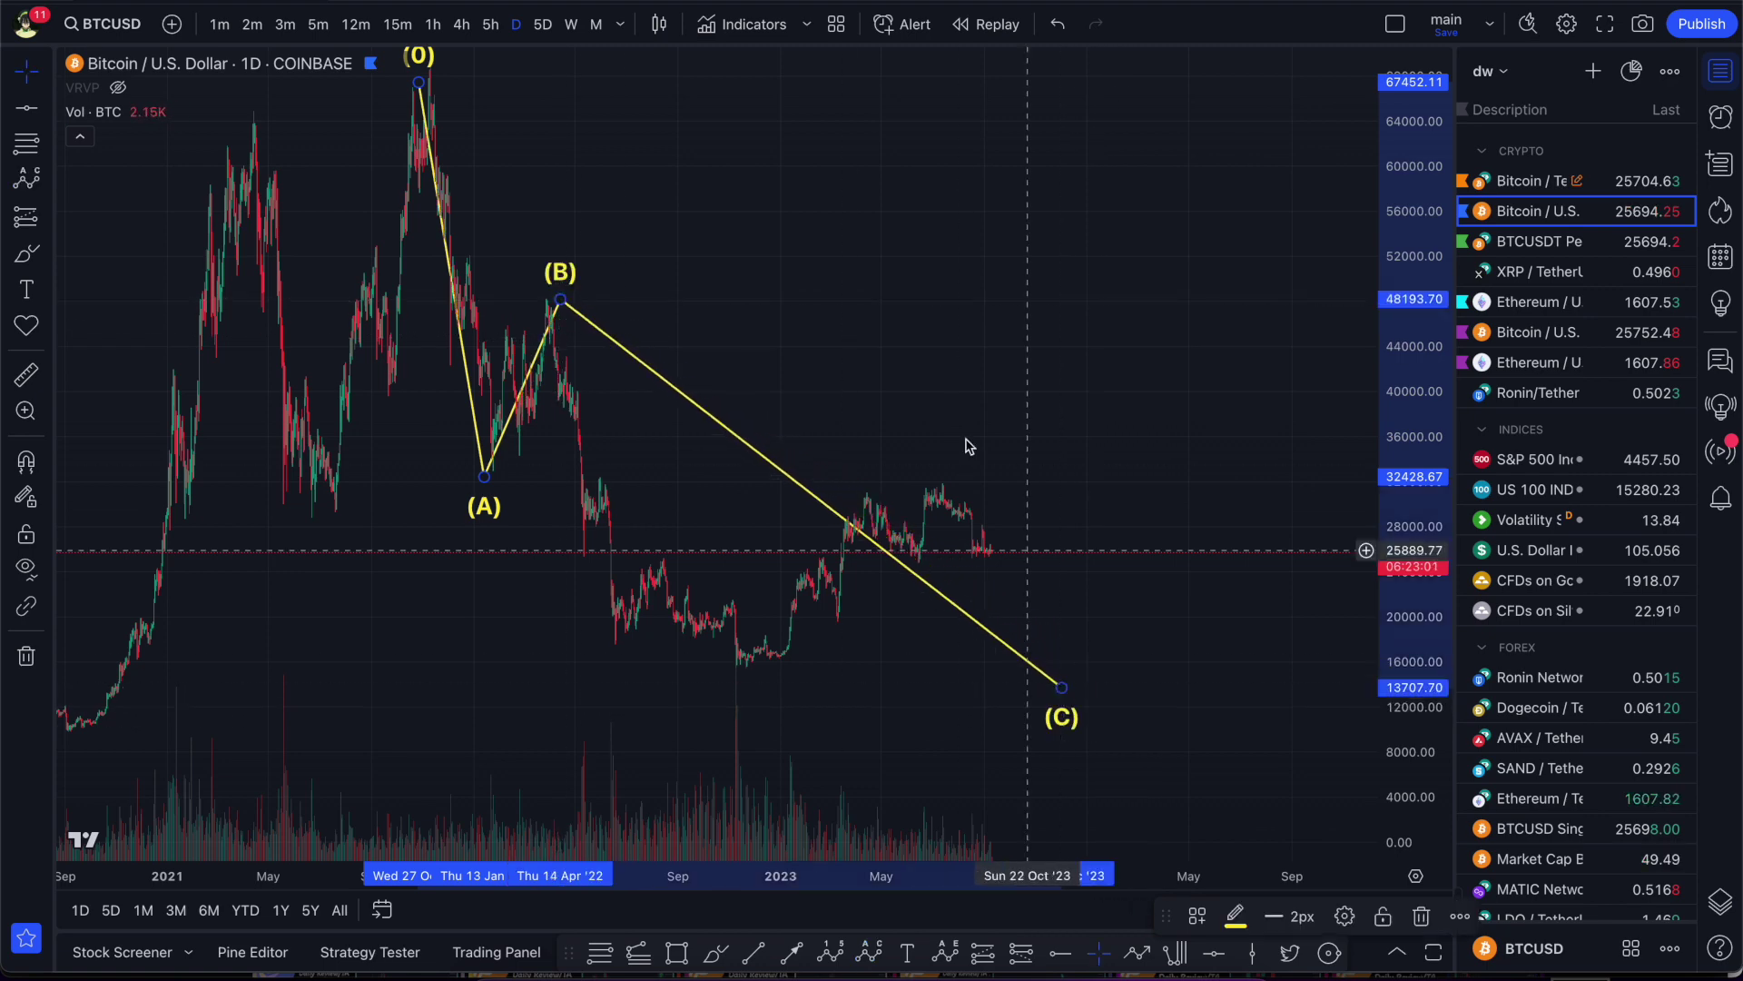
- Draw a trend-based Fib extension from about 68,877 at the peak to 33,056 near A and 48,200 near B
{"action": "left_click_drag", "start_coordinate": [842, 399], "coordinate": [1007, 405]}
{"action": "scroll", "coordinate": [661, 229], "scroll_direction": "down", "scroll_amount": 3}
{"action": "left_click_drag", "start_coordinate": [1408, 250], "coordinate": [1408, 308]}
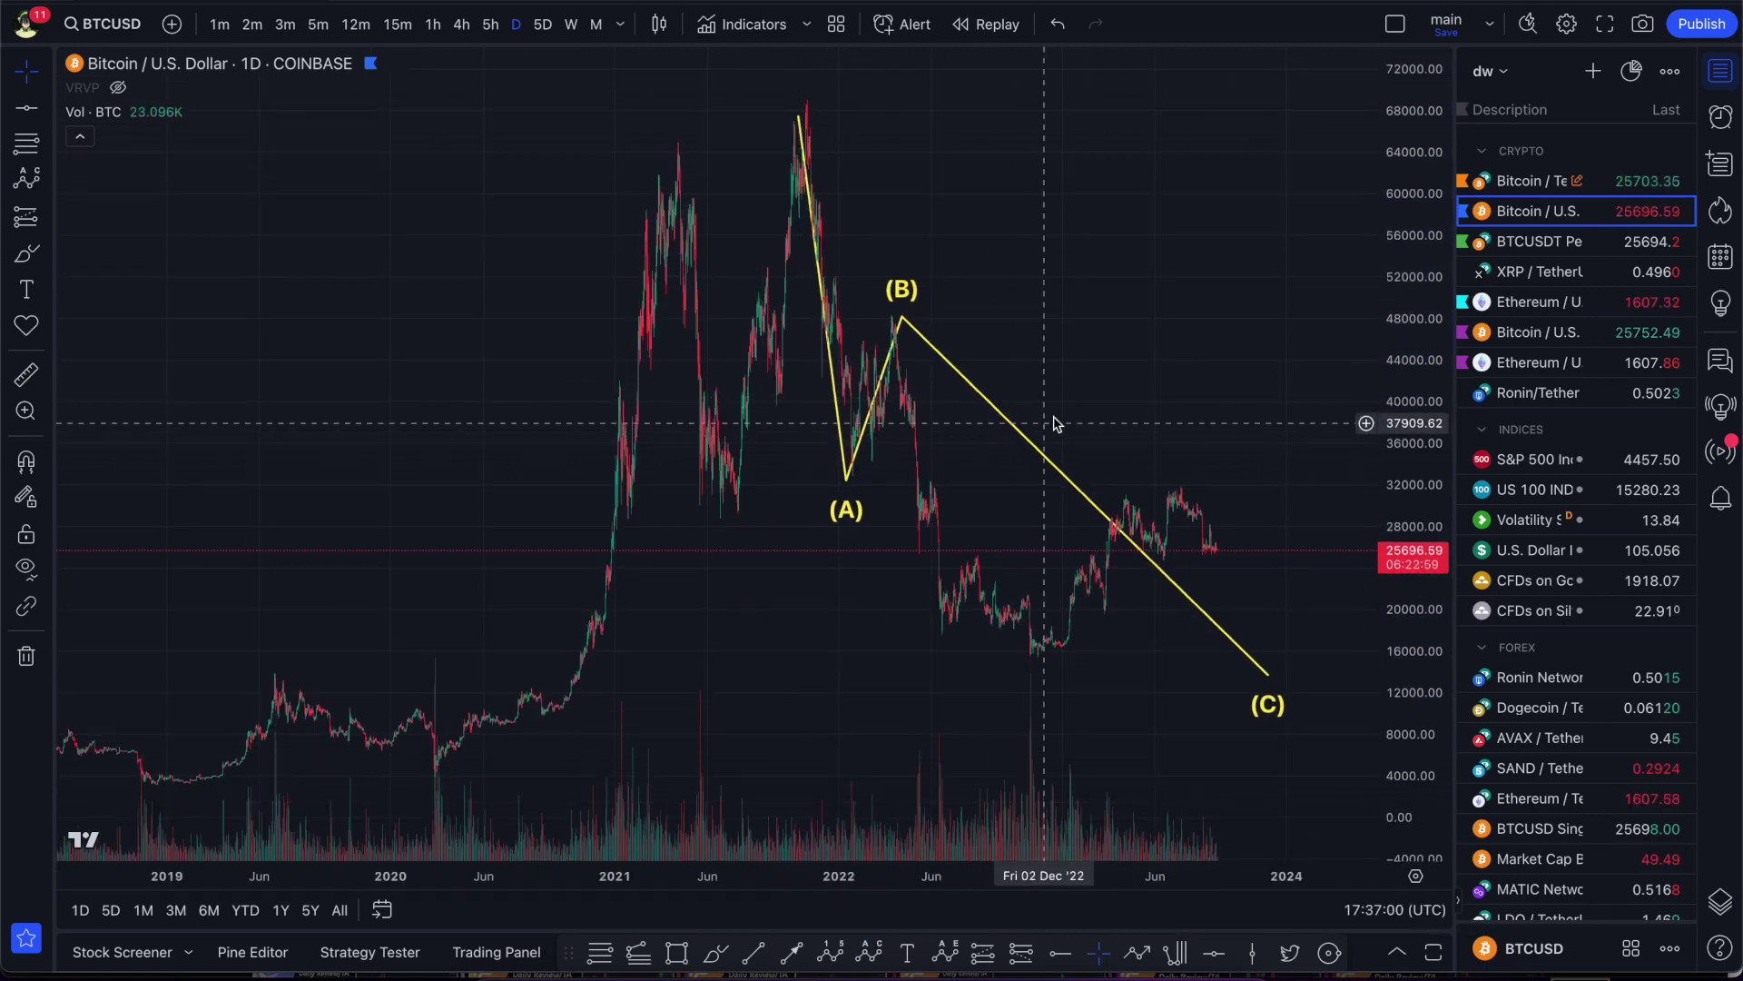
{"action": "scroll", "coordinate": [1044, 431], "scroll_direction": "right", "scroll_amount": 3}
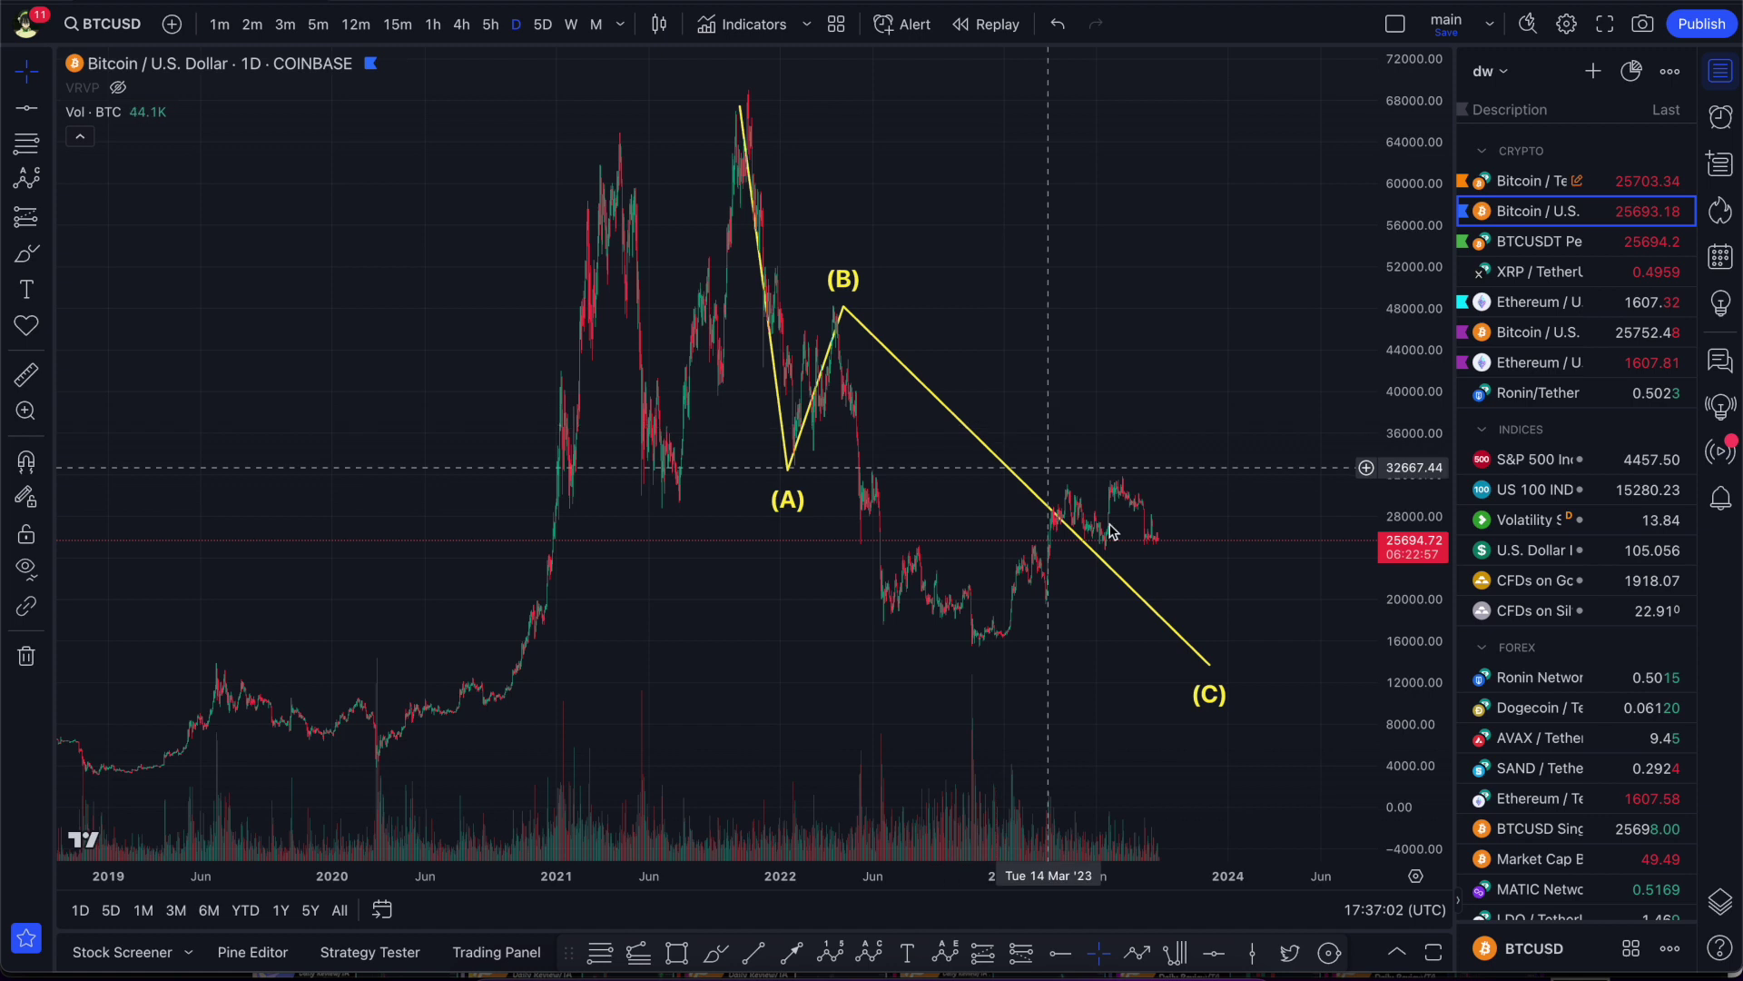
{"action": "left_click", "coordinate": [639, 952]}
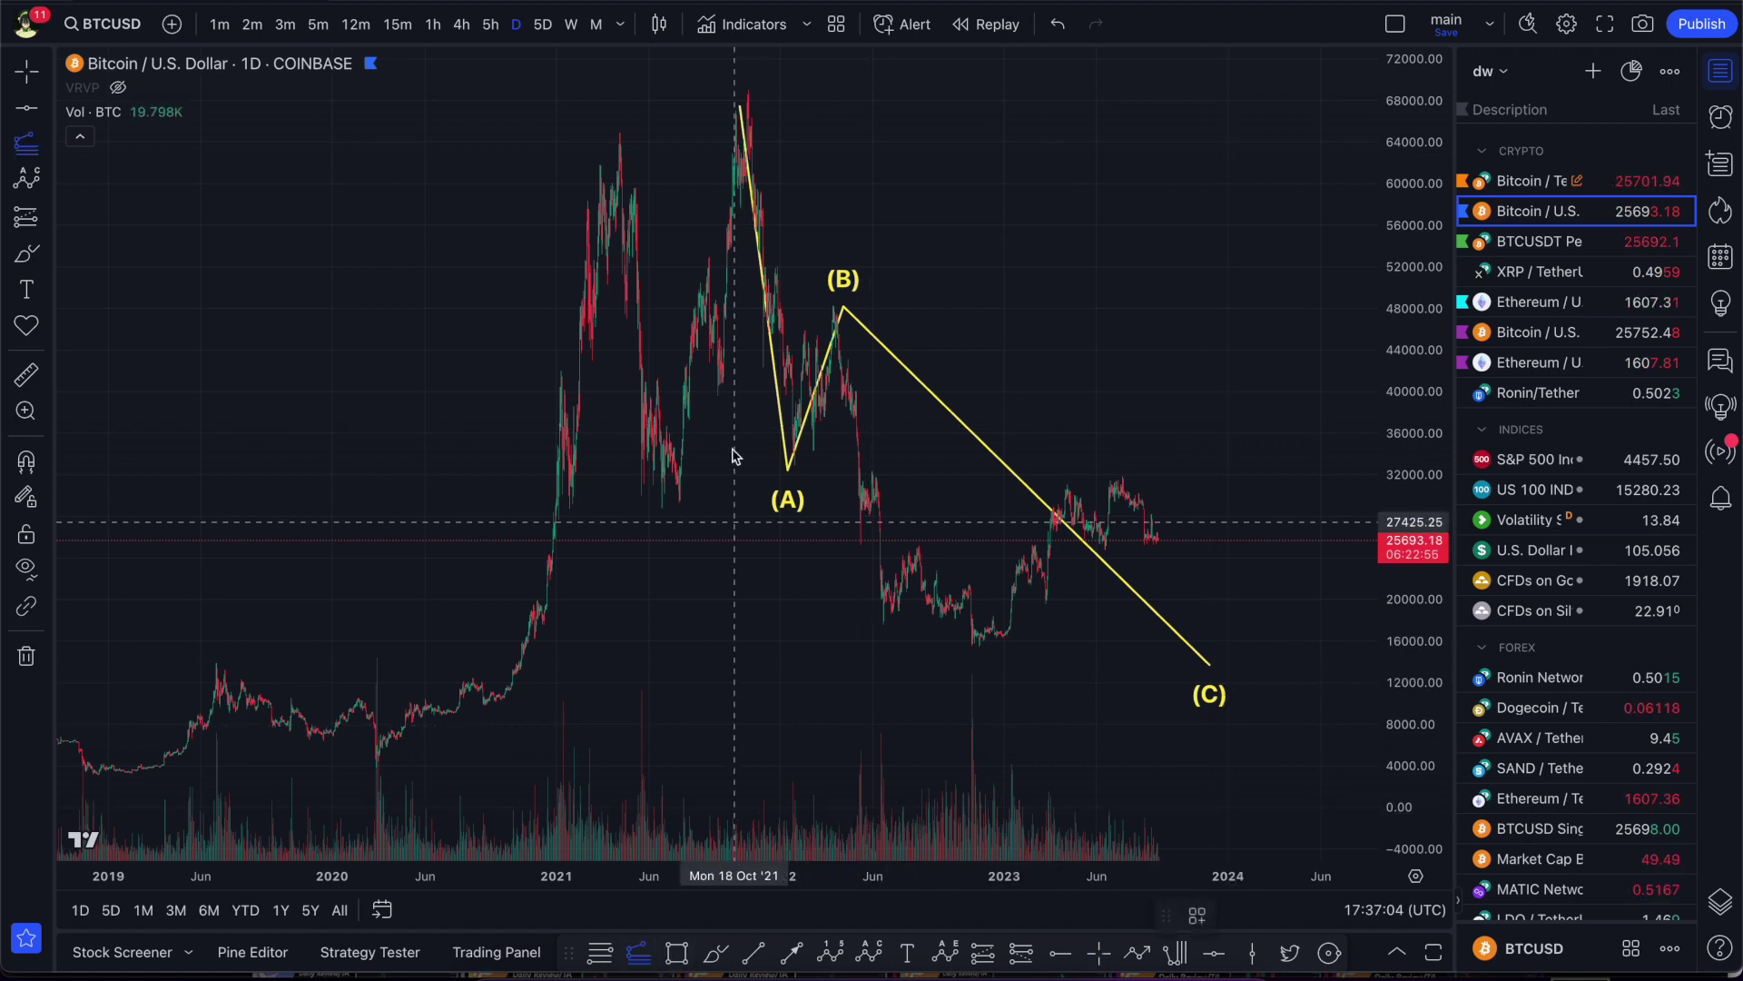
{"action": "left_click", "coordinate": [759, 92]}
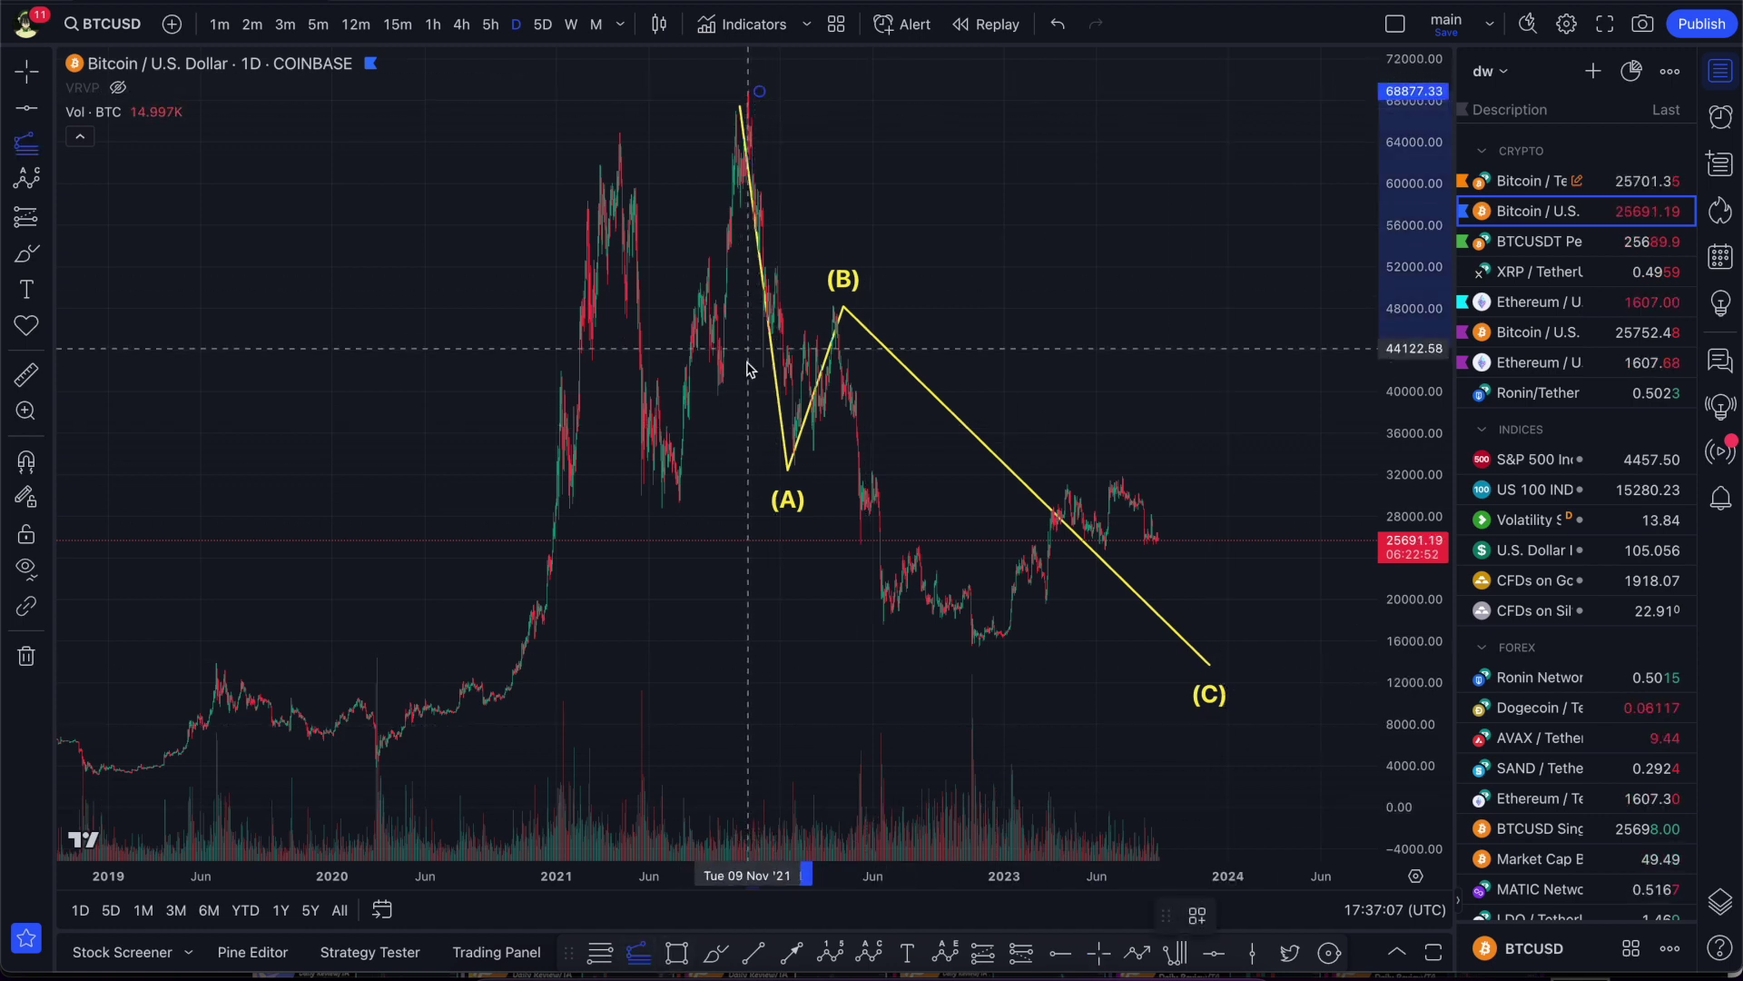
{"action": "left_click", "coordinate": [763, 464]}
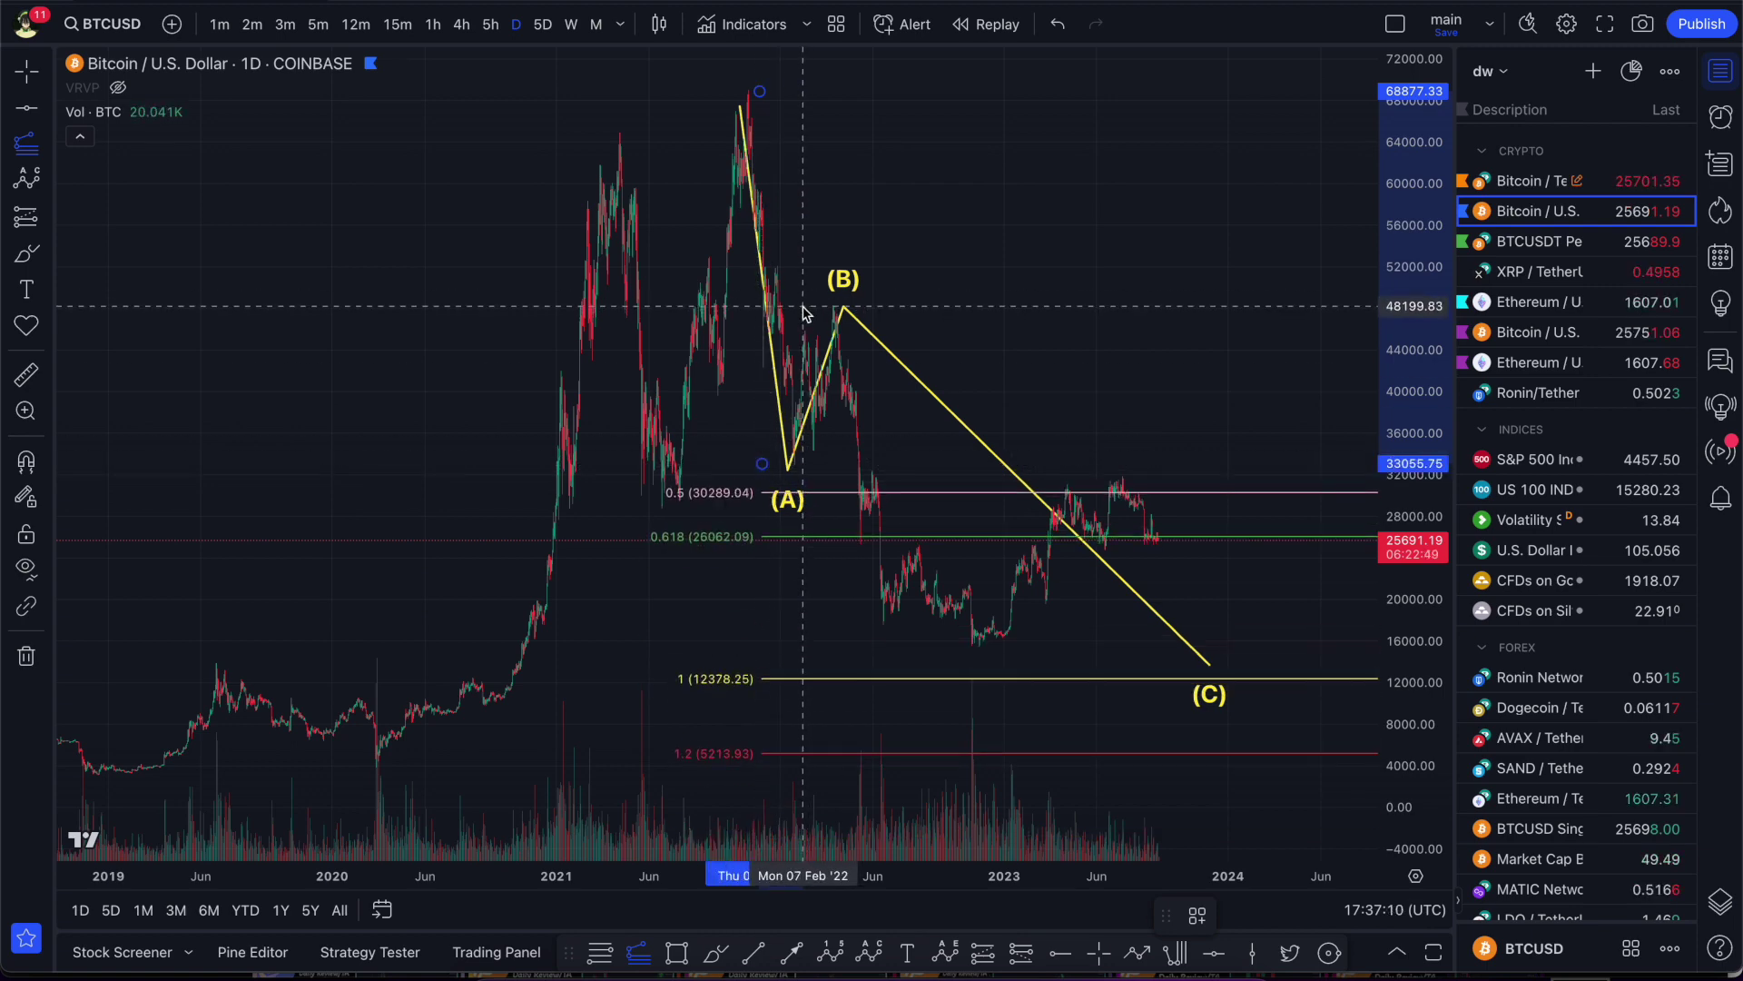
{"action": "left_click", "coordinate": [802, 306]}
- Draw a target rectangle from the 1 to the 1.2 extension level, spanning about 17 Nov 2022 to 11 Aug 2024
{"action": "left_click_drag", "start_coordinate": [1045, 261], "coordinate": [785, 174]}
{"action": "left_click", "coordinate": [673, 953]}
{"action": "left_click", "coordinate": [717, 592]}
{"action": "left_click", "coordinate": [1058, 631]}
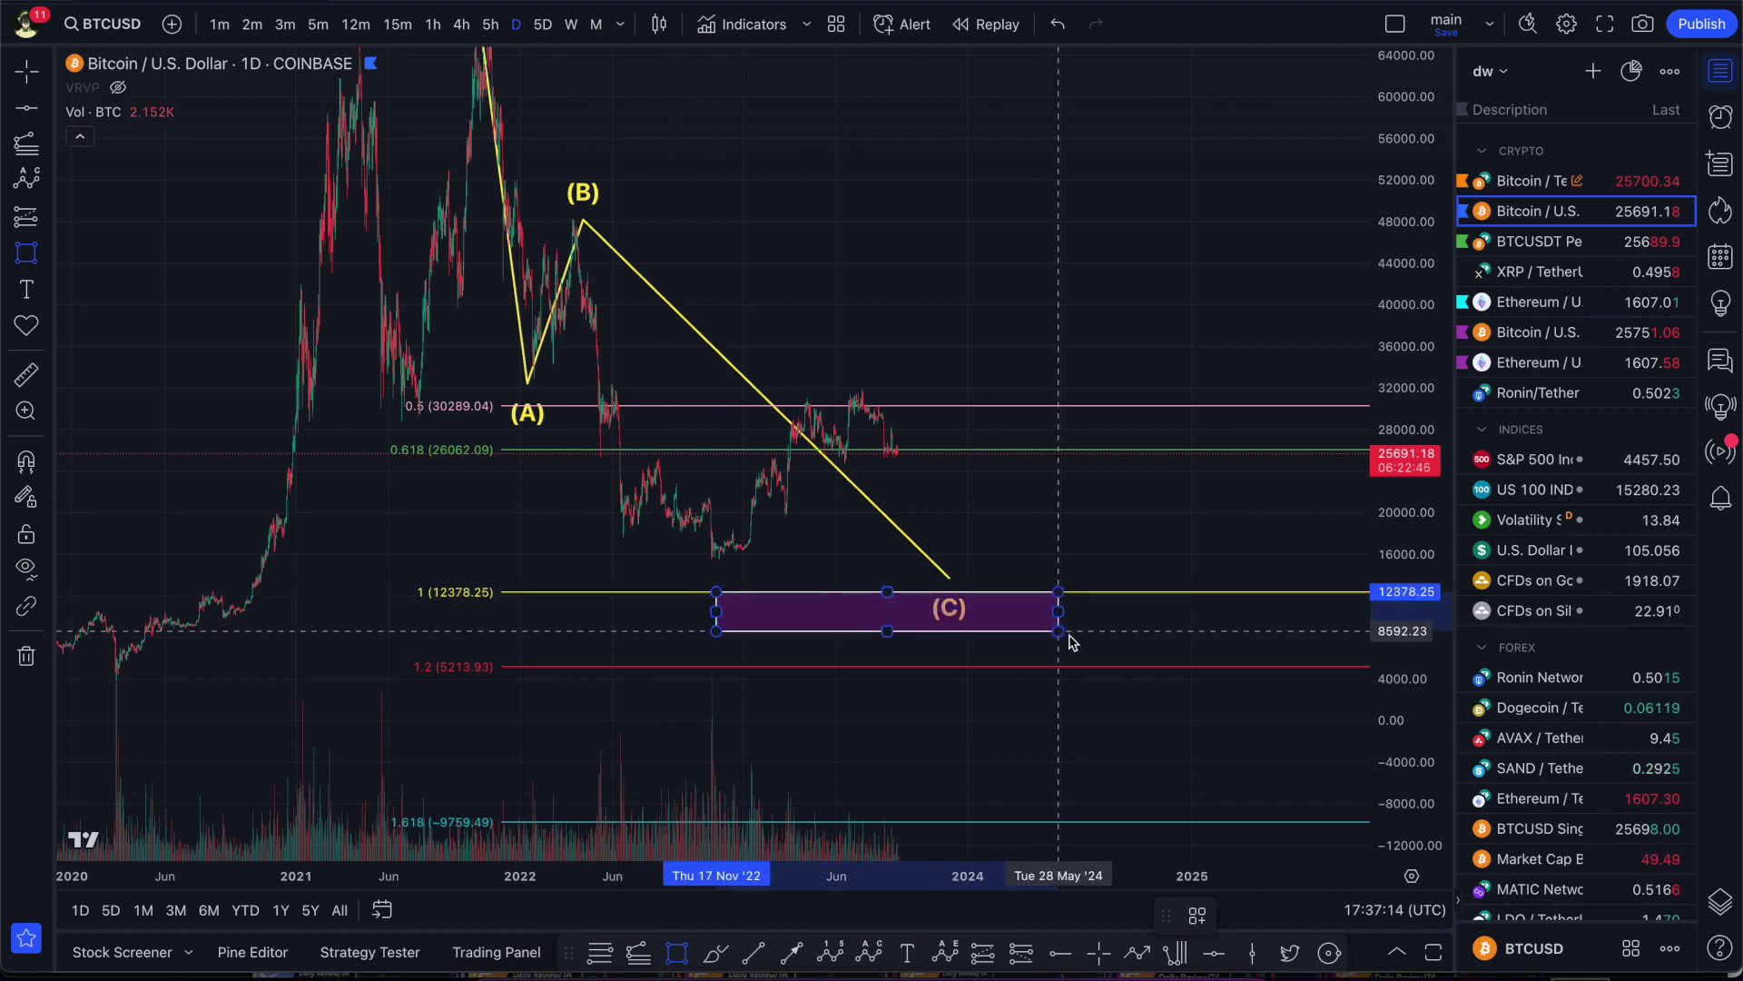
{"action": "left_click_drag", "start_coordinate": [1069, 637], "coordinate": [1108, 667]}
- Delete the Fib extension and stretch the target rectangle's start back to about 17 Aug 2022
{"action": "left_click", "coordinate": [1089, 458]}
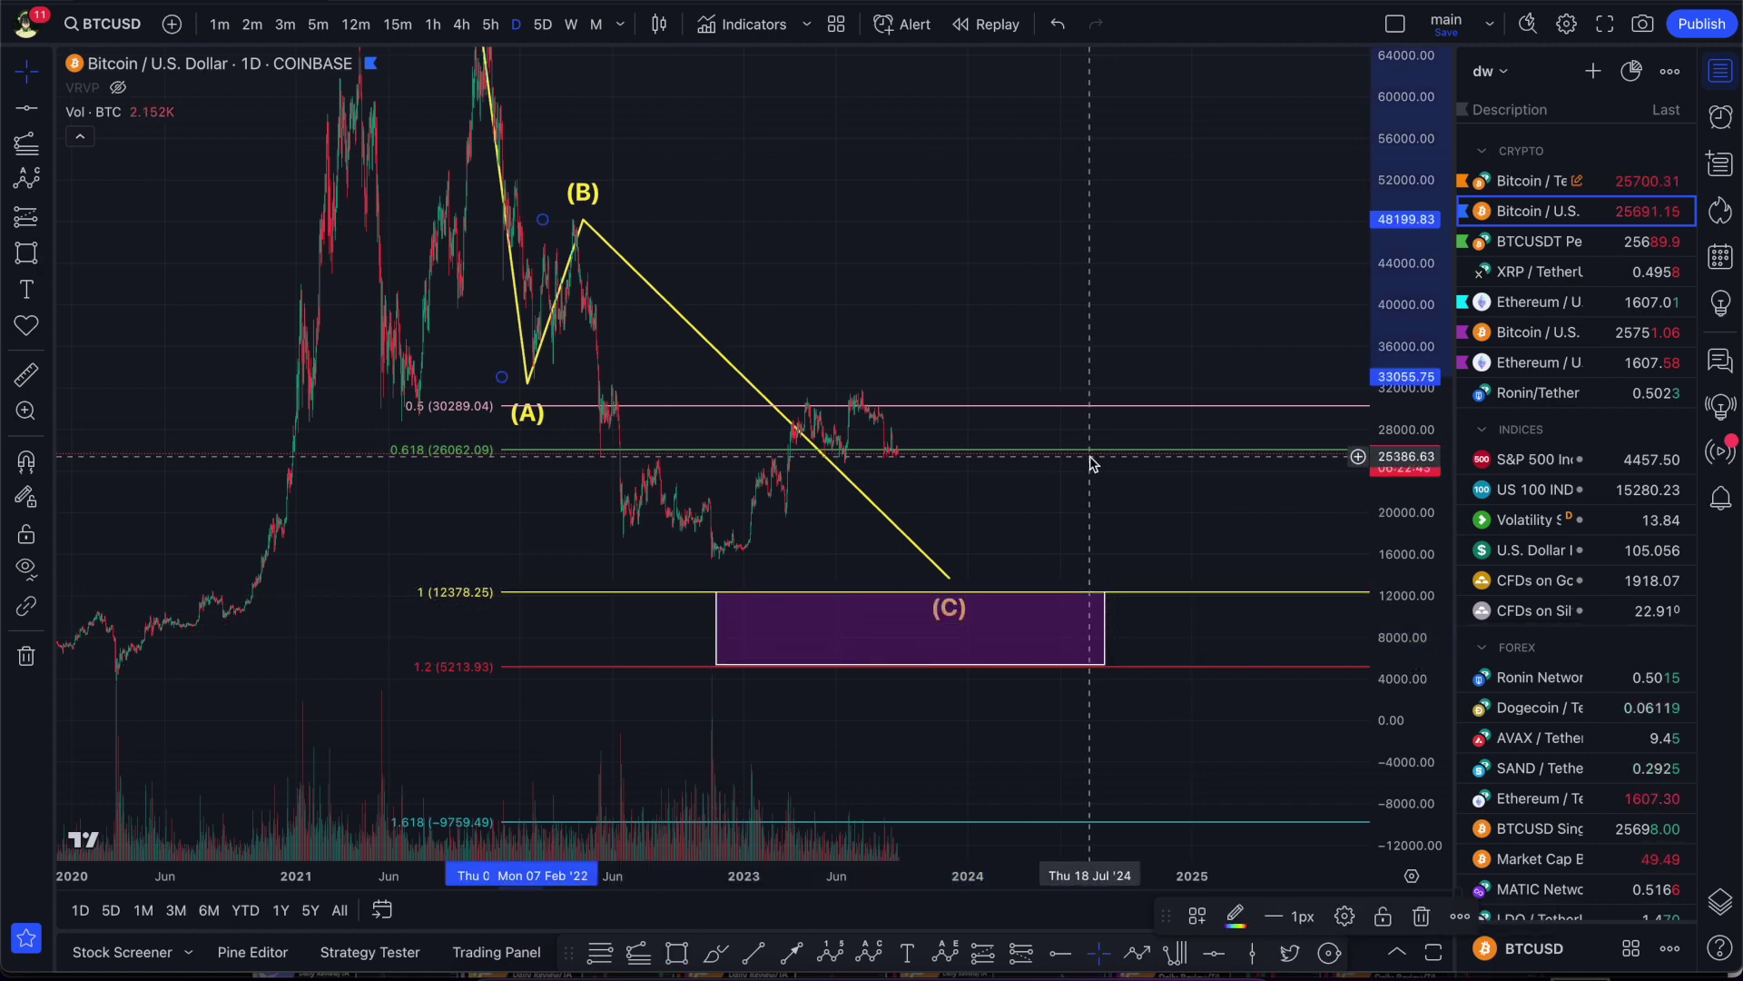
{"action": "key", "text": "Delete"}
{"action": "left_click_drag", "start_coordinate": [716, 629], "coordinate": [660, 629]}
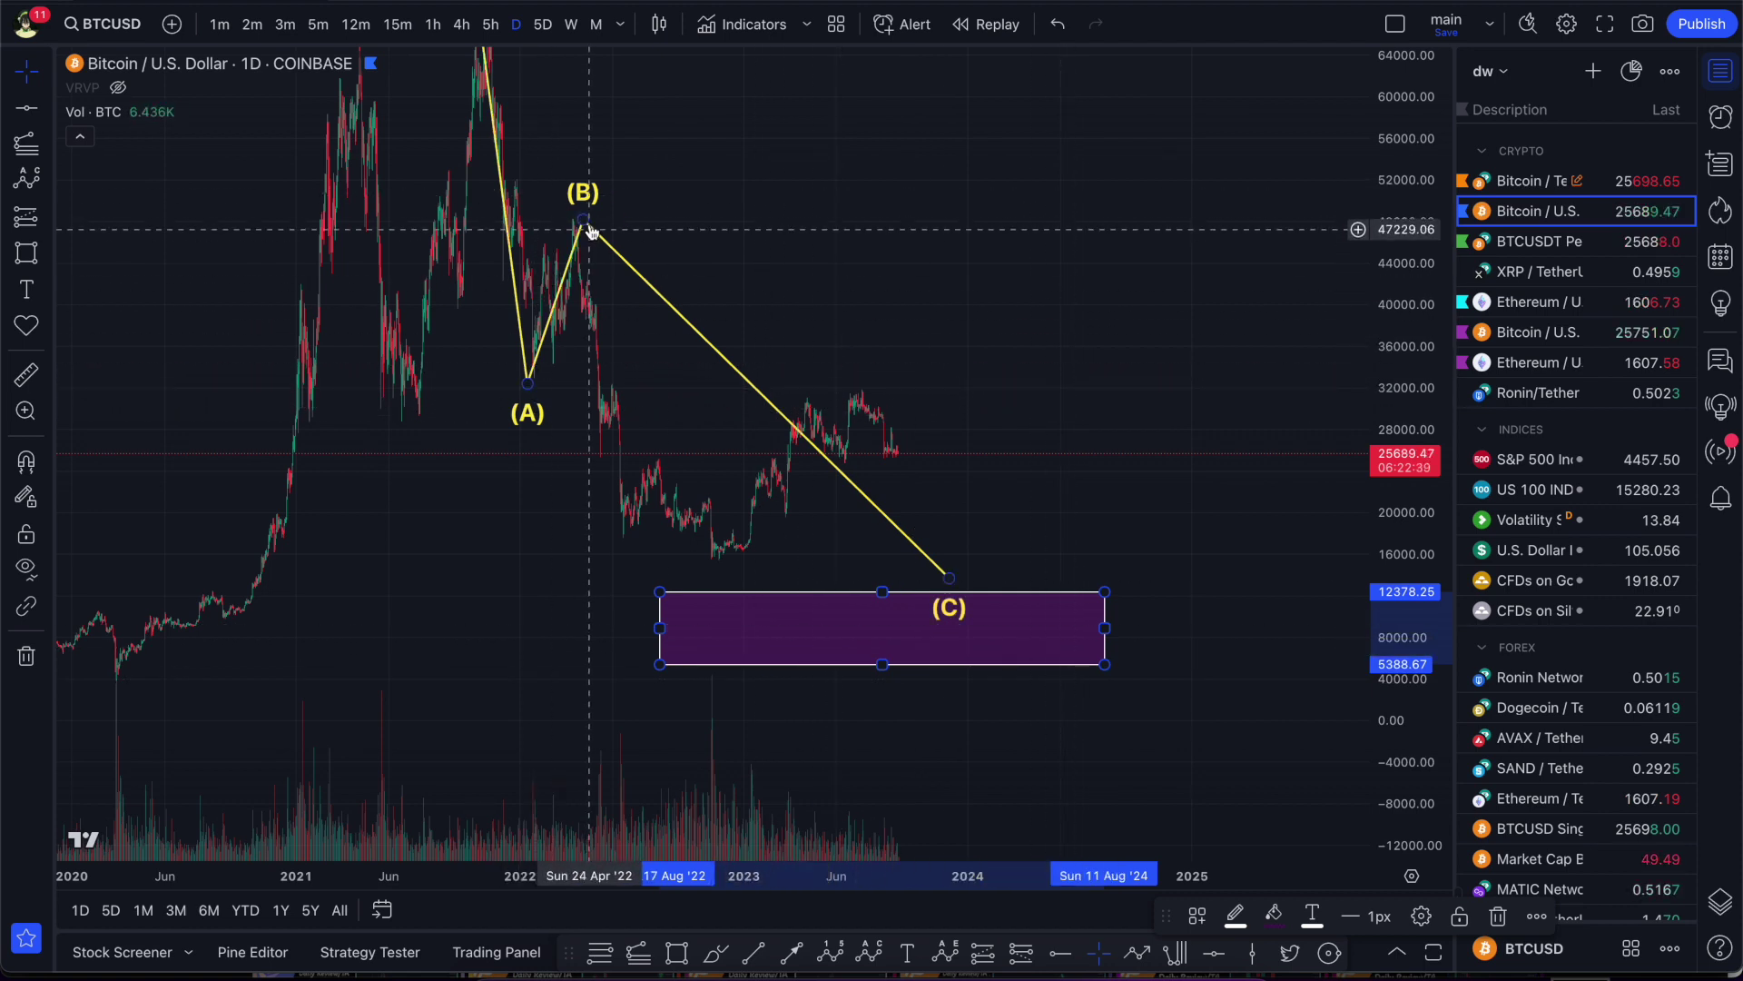
- Move the ABC wave's point B to about 48,103 on 20 Mar 2022 and point C into the rectangle at about 11,407
{"action": "left_click_drag", "start_coordinate": [587, 232], "coordinate": [568, 224]}
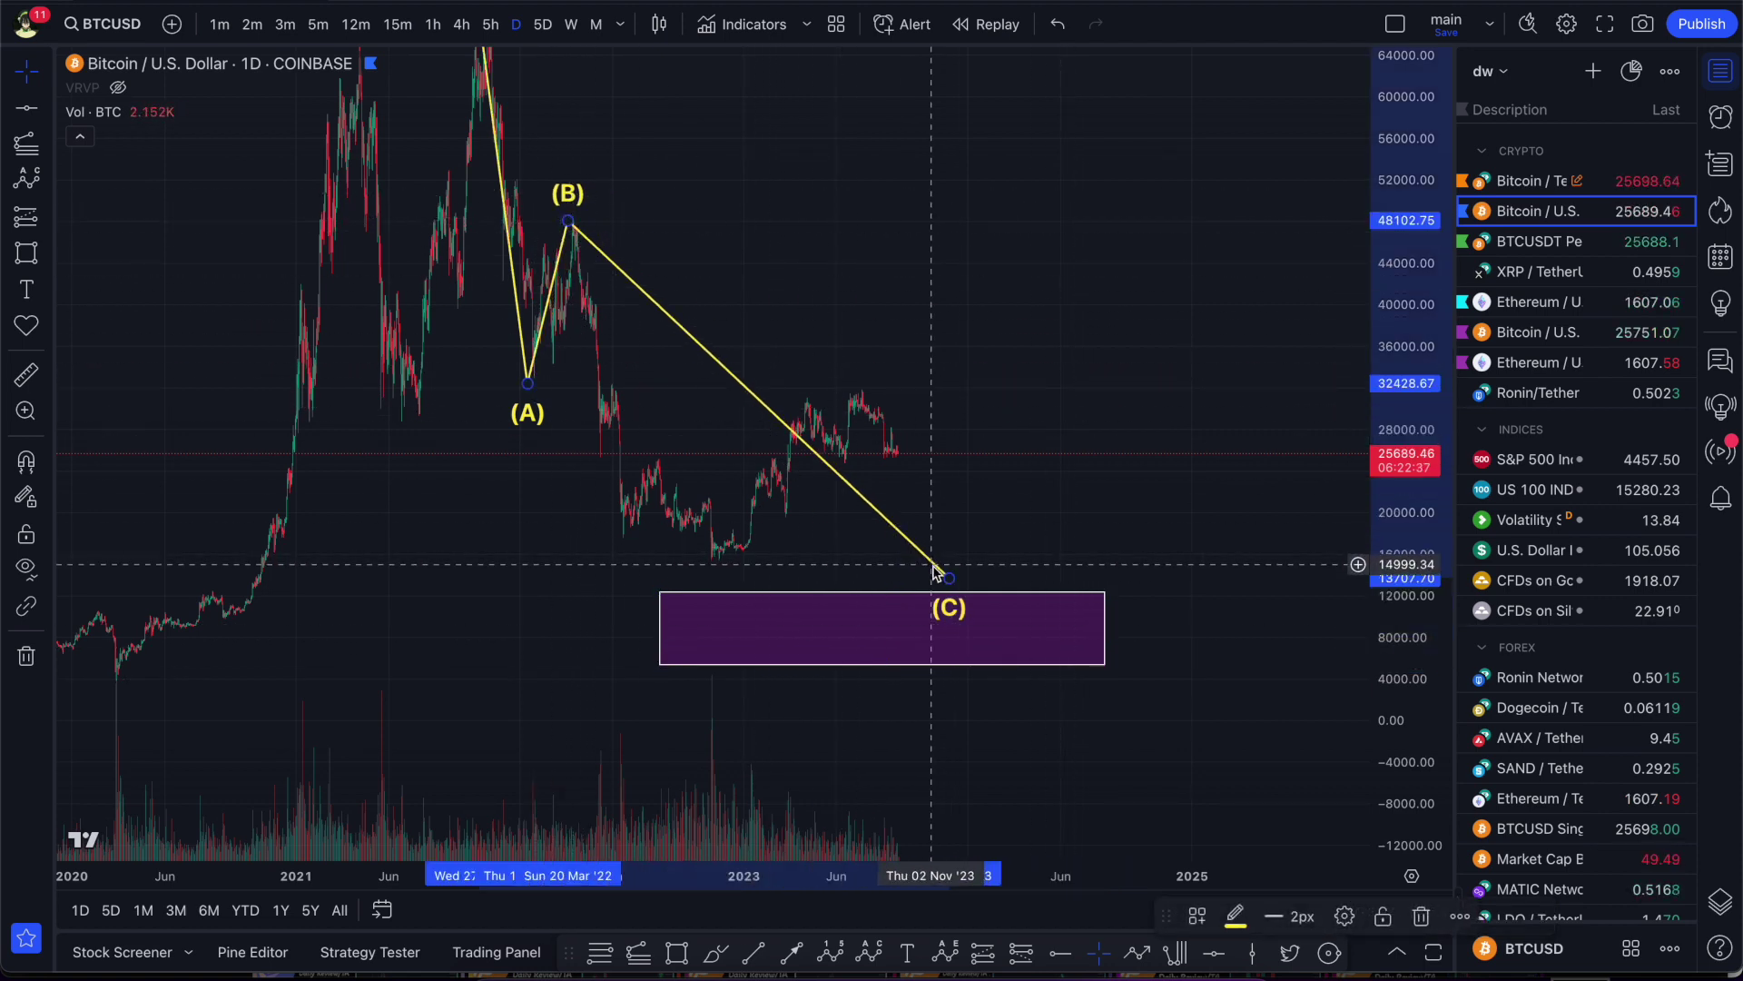
{"action": "left_click_drag", "start_coordinate": [948, 579], "coordinate": [960, 602]}
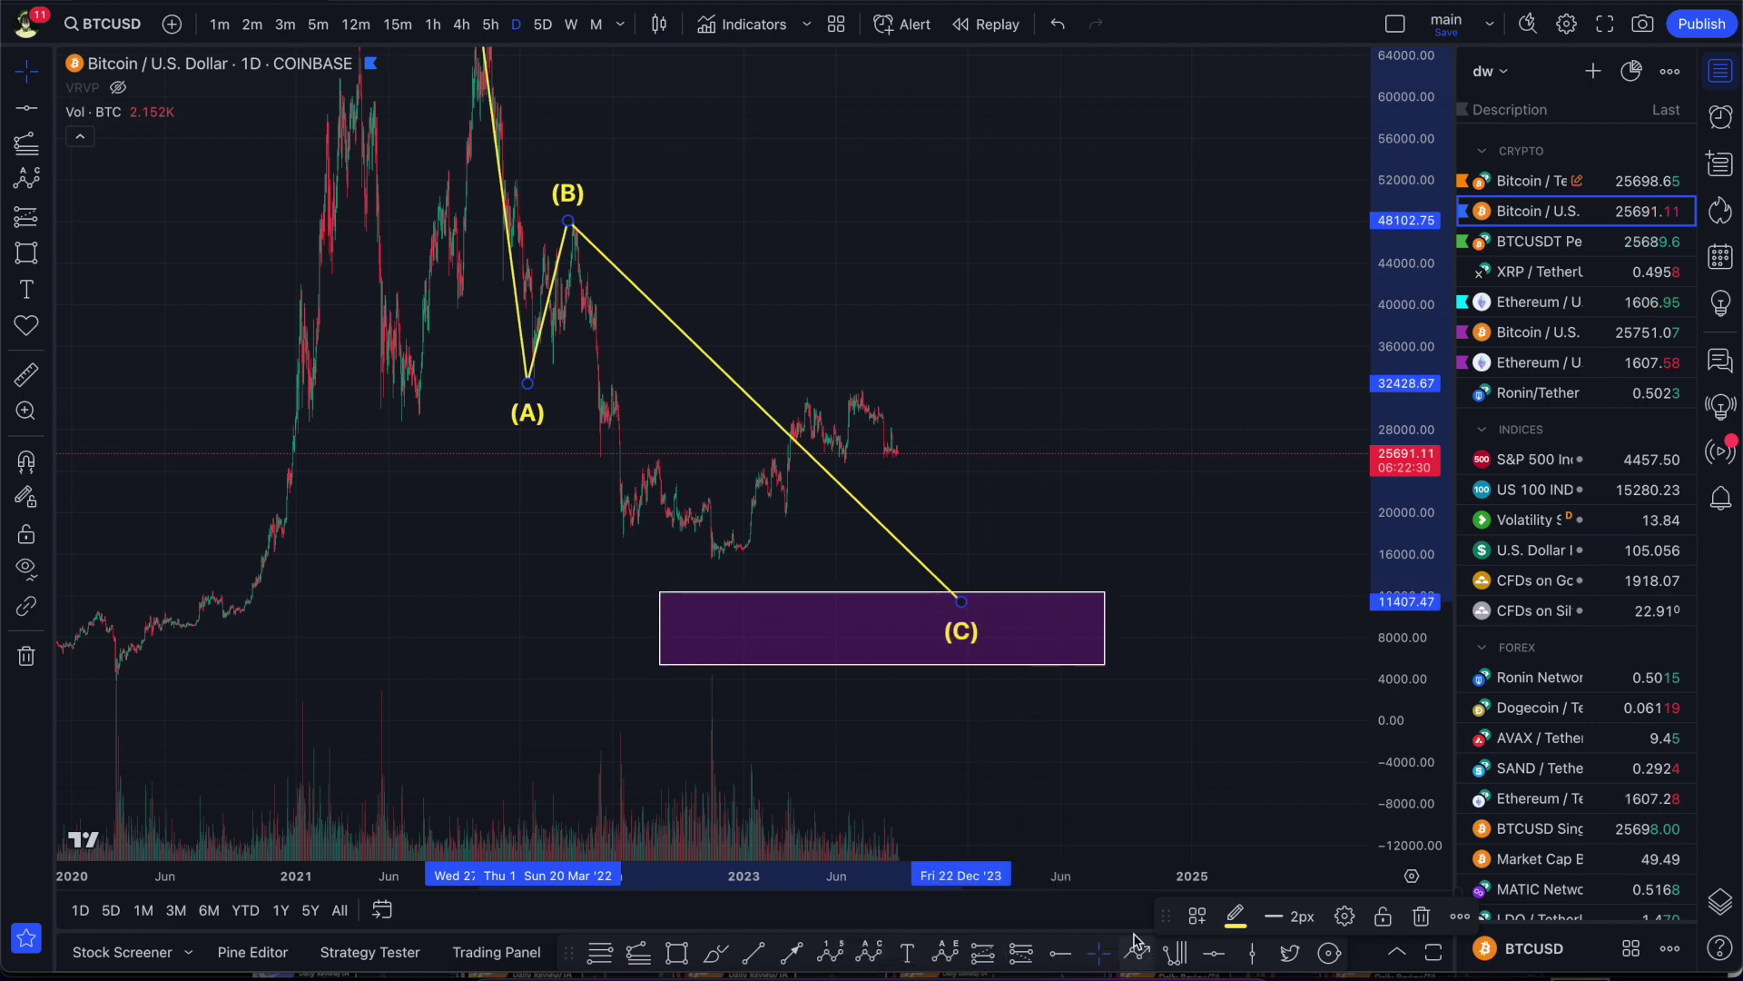
{"action": "left_click", "coordinate": [1109, 604]}
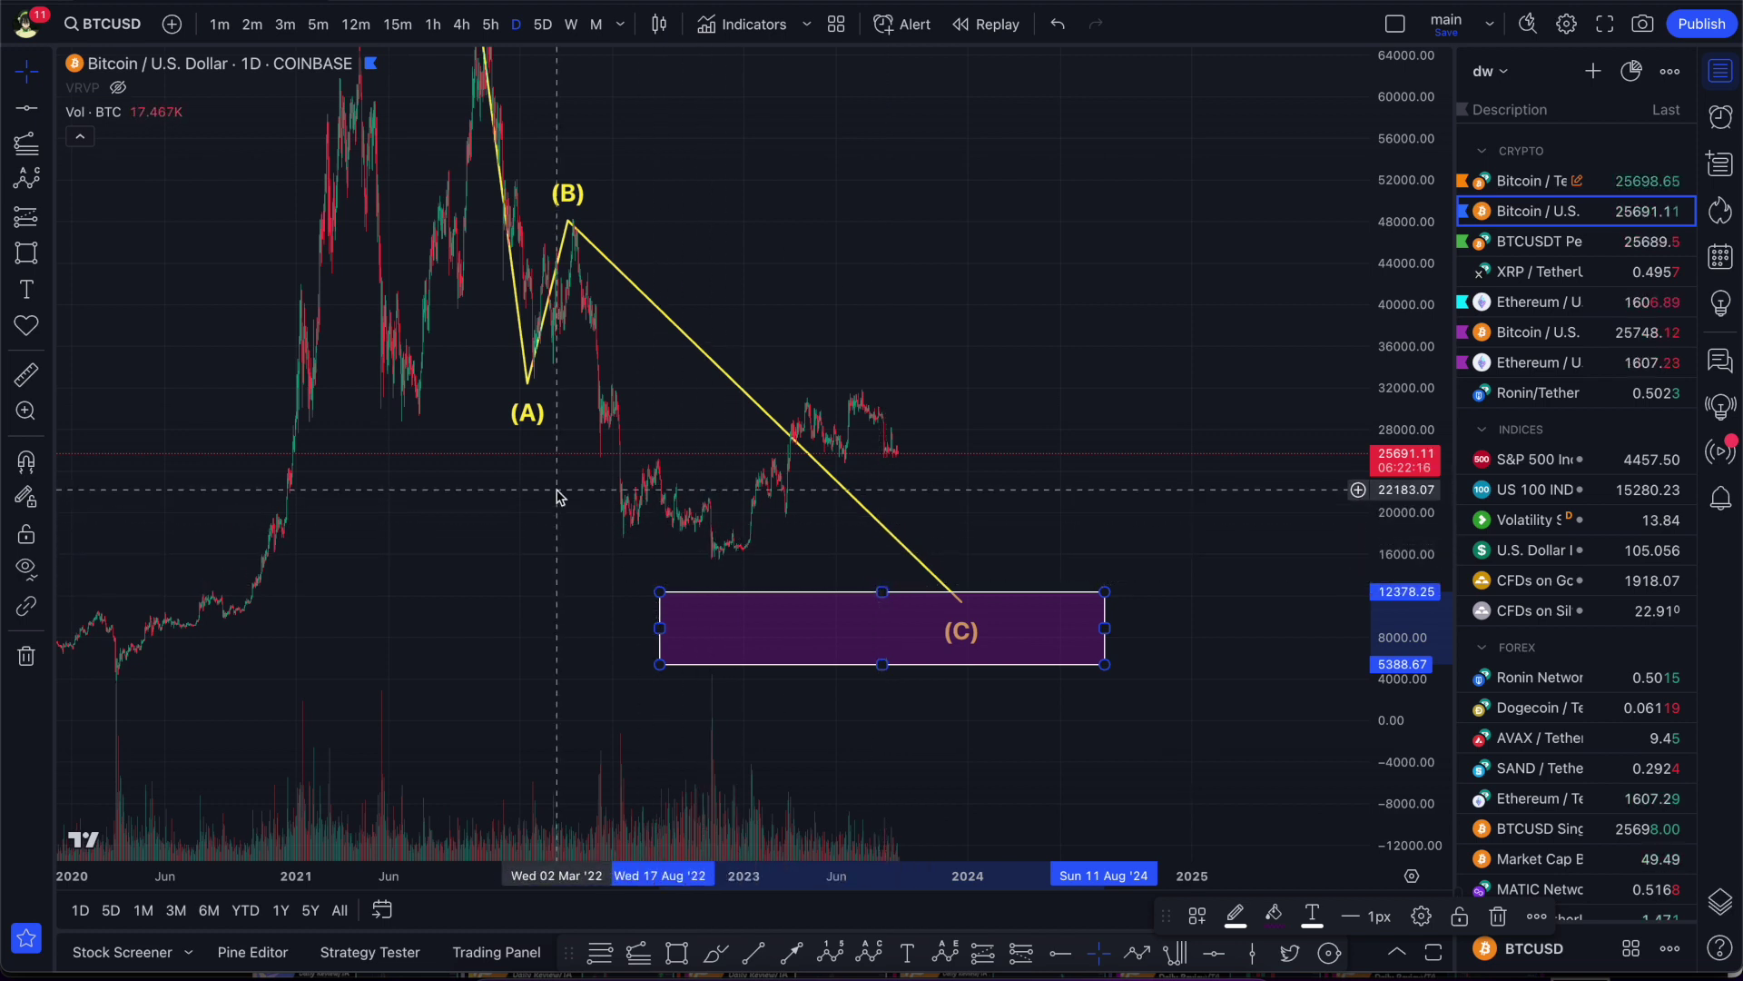
- Draw a five-wave impulse from about 48,353 near B through 38,262, 43,416, 15,030 and 31,946, ending at about 11,546 inside the rectangle
{"action": "left_click_drag", "start_coordinate": [719, 210], "coordinate": [817, 354]}
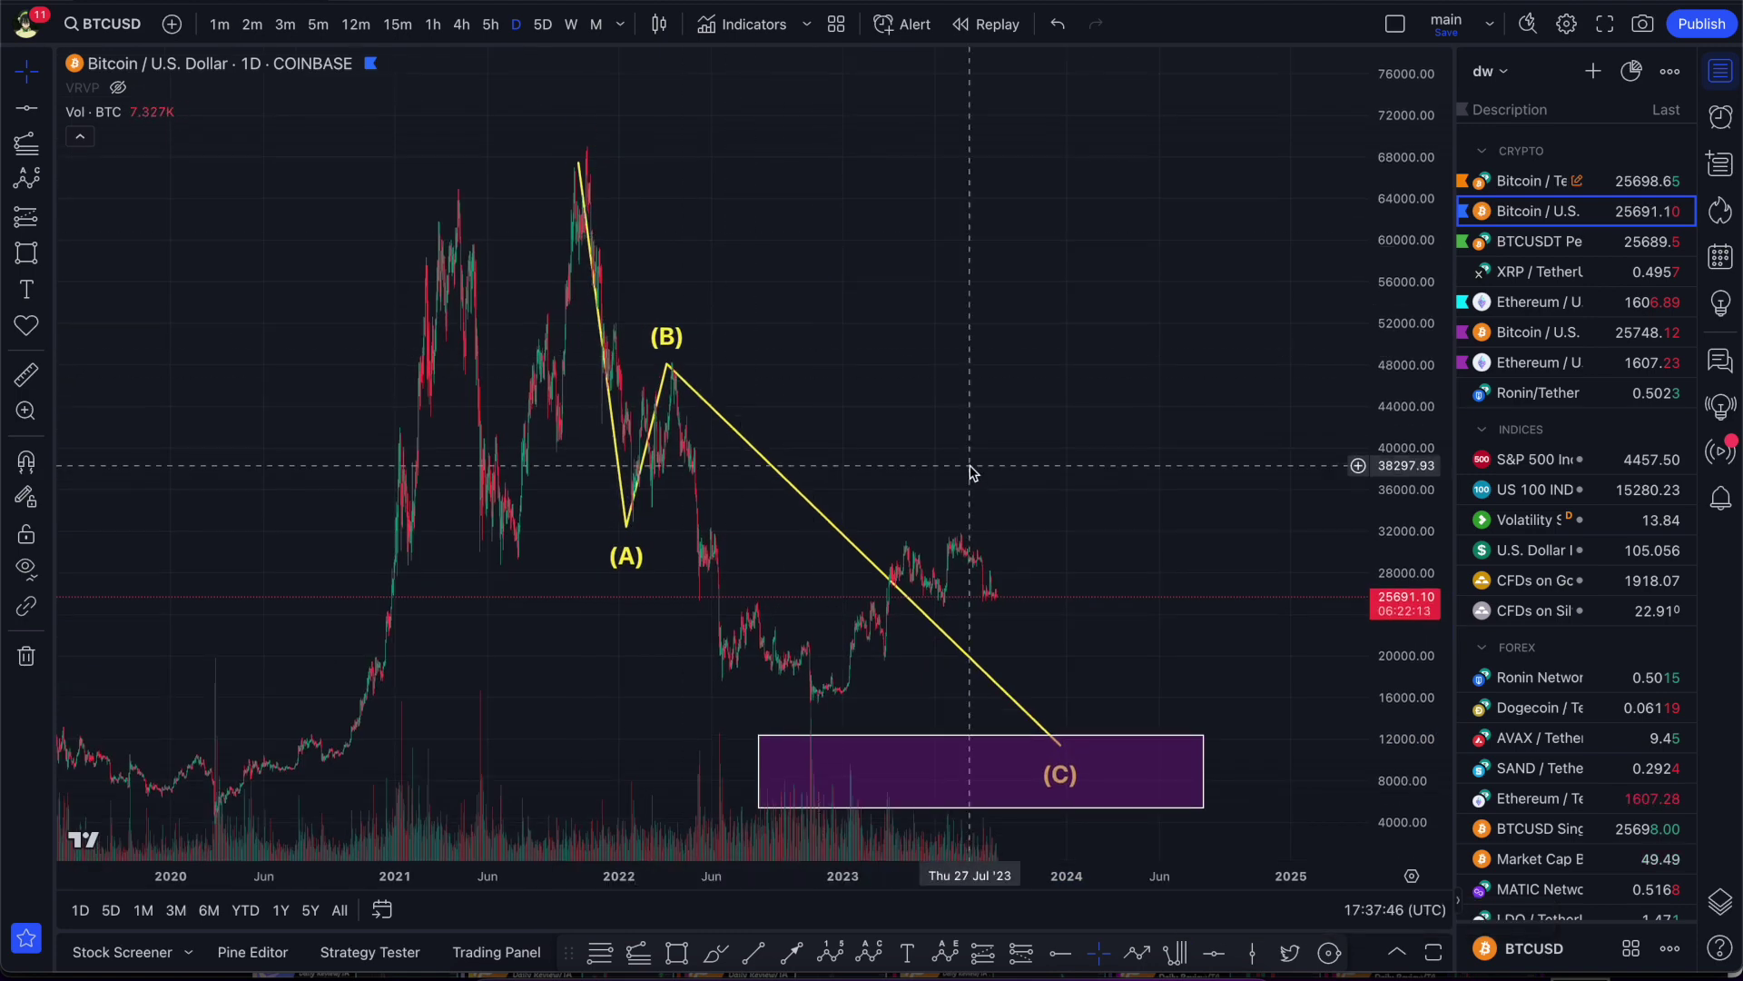
{"action": "scroll", "coordinate": [885, 509], "scroll_direction": "up", "scroll_amount": 2}
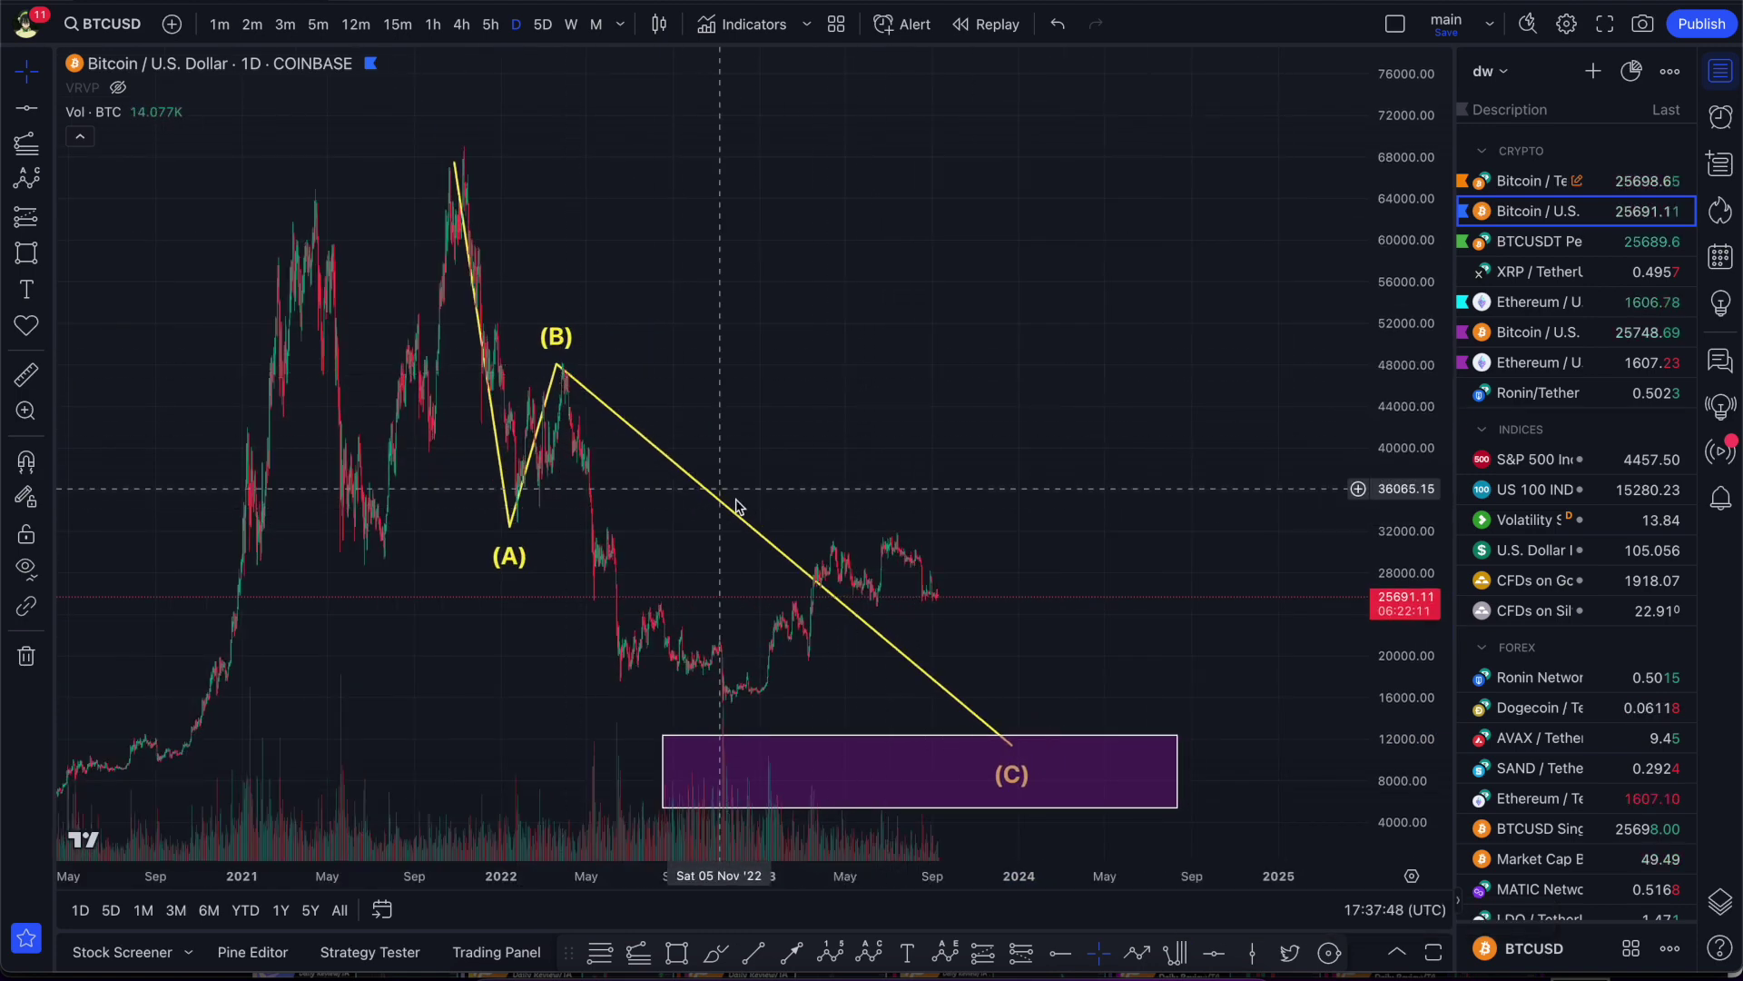
{"action": "left_click_drag", "start_coordinate": [1008, 481], "coordinate": [992, 352]}
{"action": "mouse_move", "coordinate": [1407, 590]}
{"action": "left_mouse_down"}
{"action": "mouse_move", "coordinate": [1409, 440]}
{"action": "mouse_move", "coordinate": [1407, 459]}
{"action": "left_mouse_up"}
{"action": "left_click", "coordinate": [830, 951]}
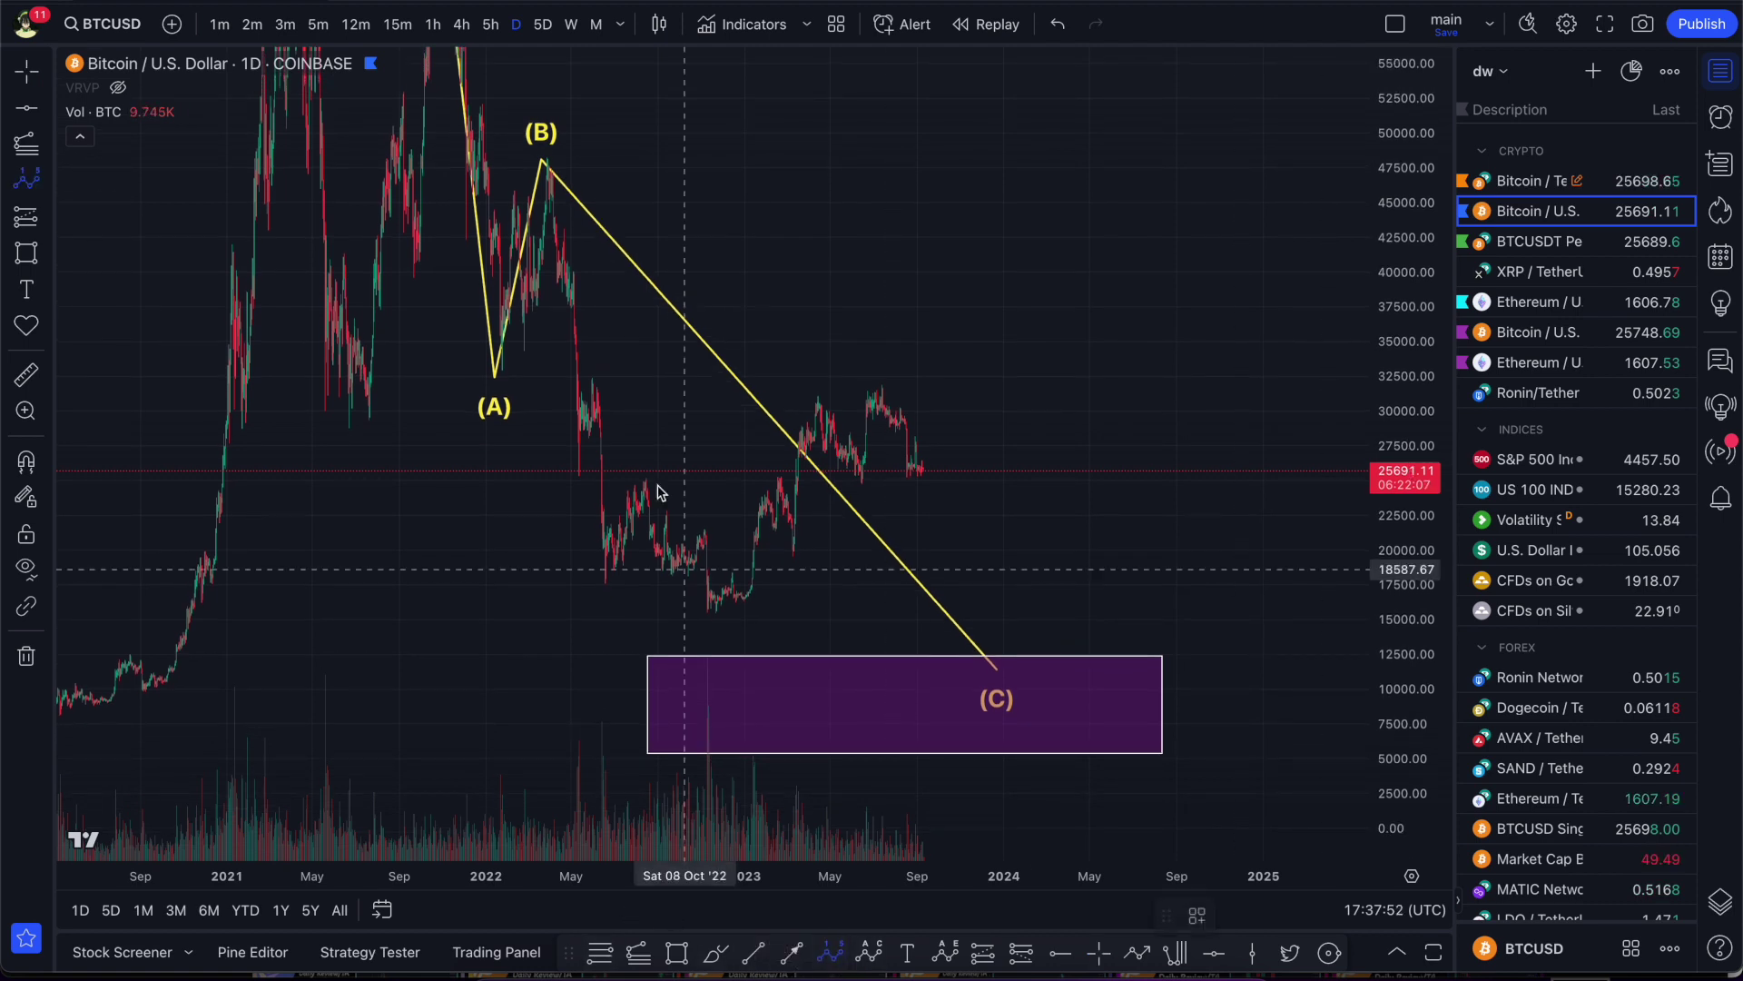
{"action": "left_click", "coordinate": [537, 156]}
{"action": "left_click", "coordinate": [553, 296]}
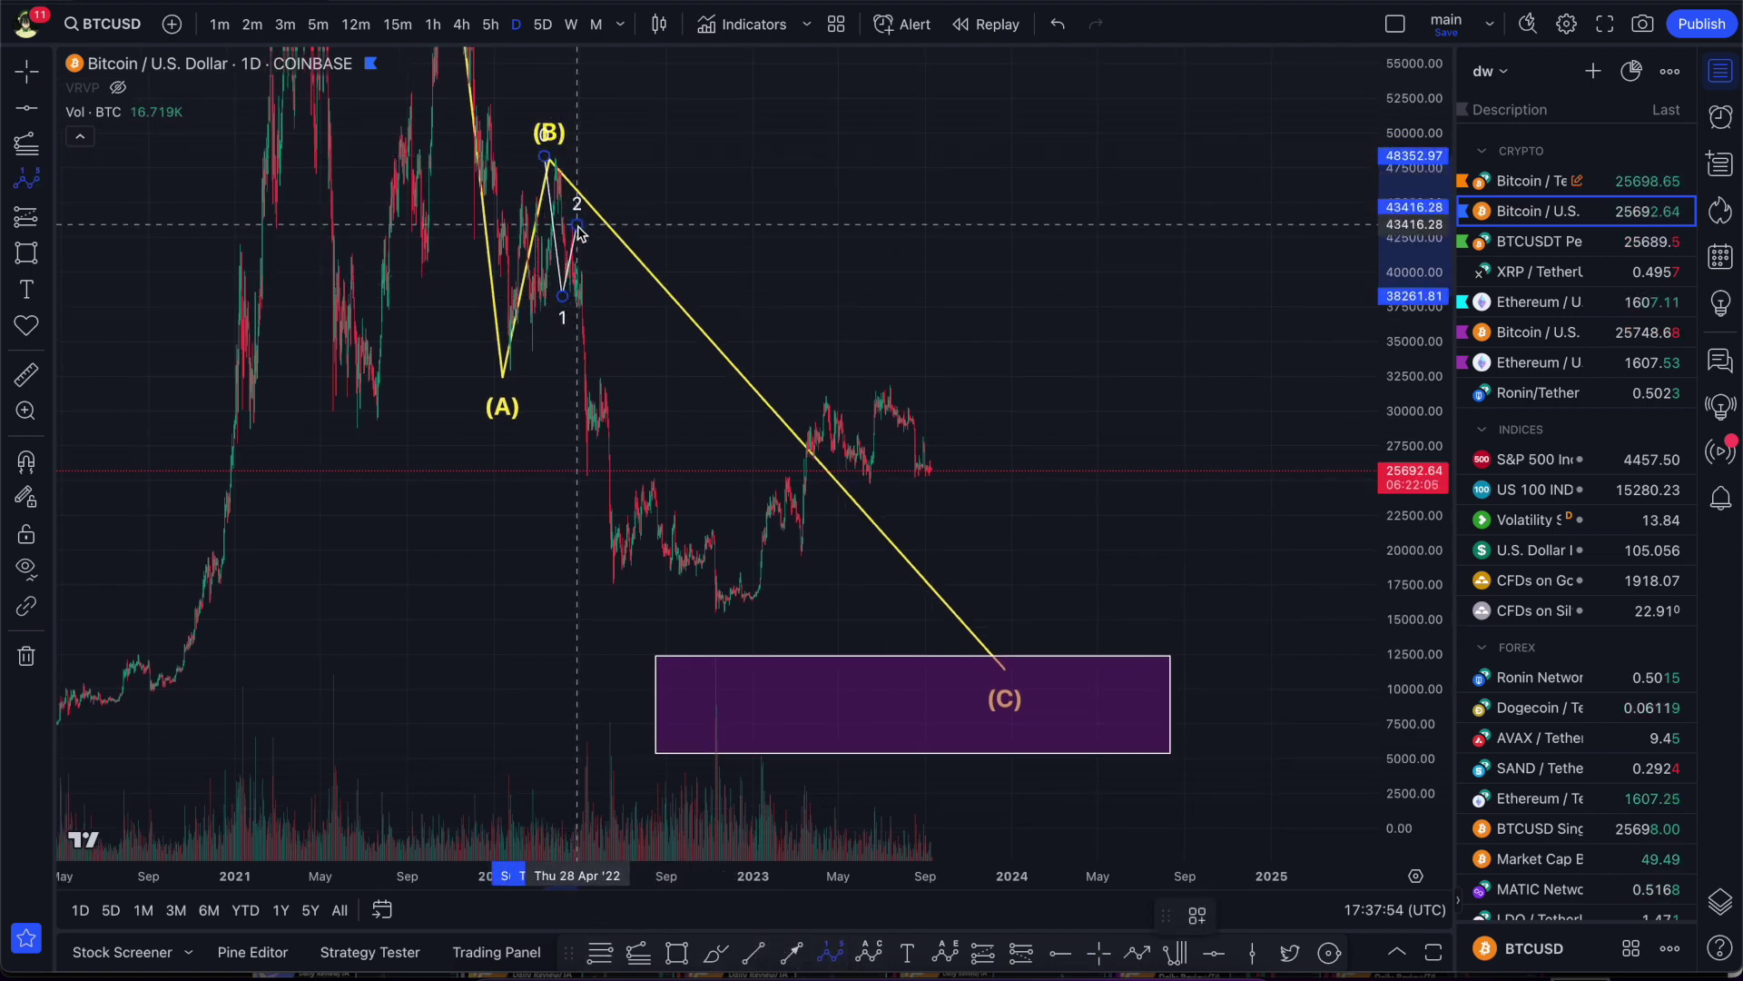
{"action": "left_click", "coordinate": [578, 227]}
{"action": "left_click", "coordinate": [722, 618]}
{"action": "left_click", "coordinate": [896, 384]}
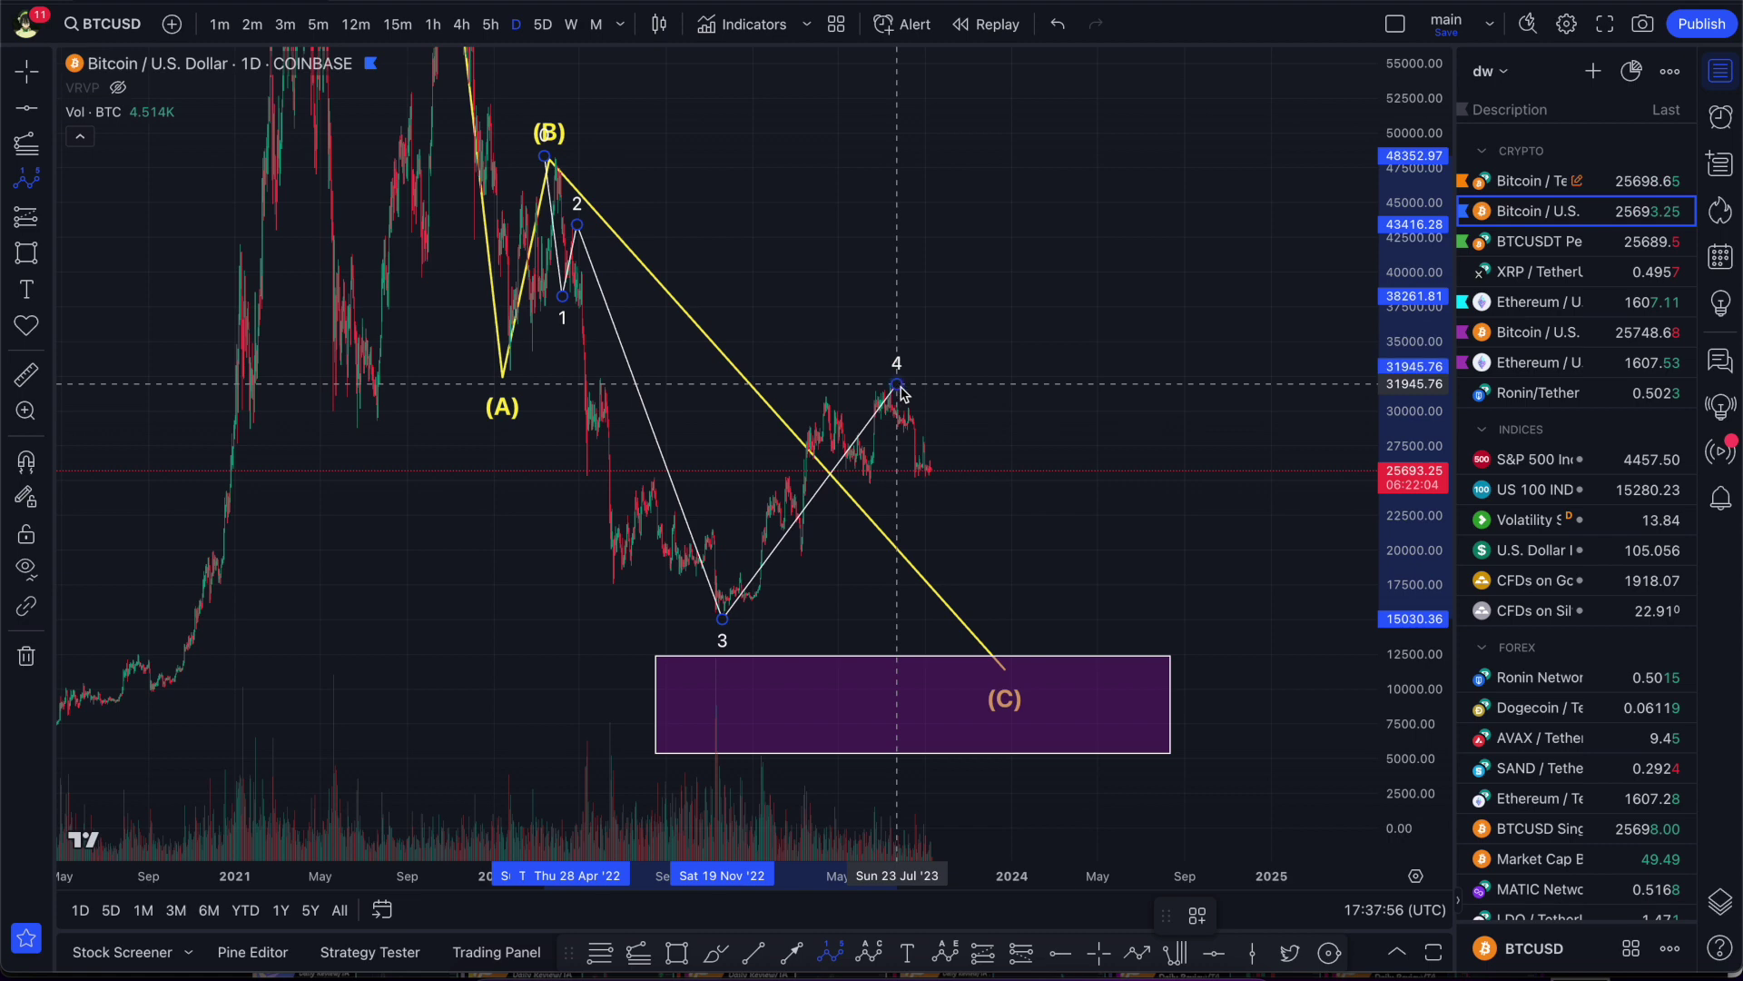
{"action": "left_click", "coordinate": [1071, 694]}
{"action": "left_click_drag", "start_coordinate": [1028, 315], "coordinate": [837, 257]}
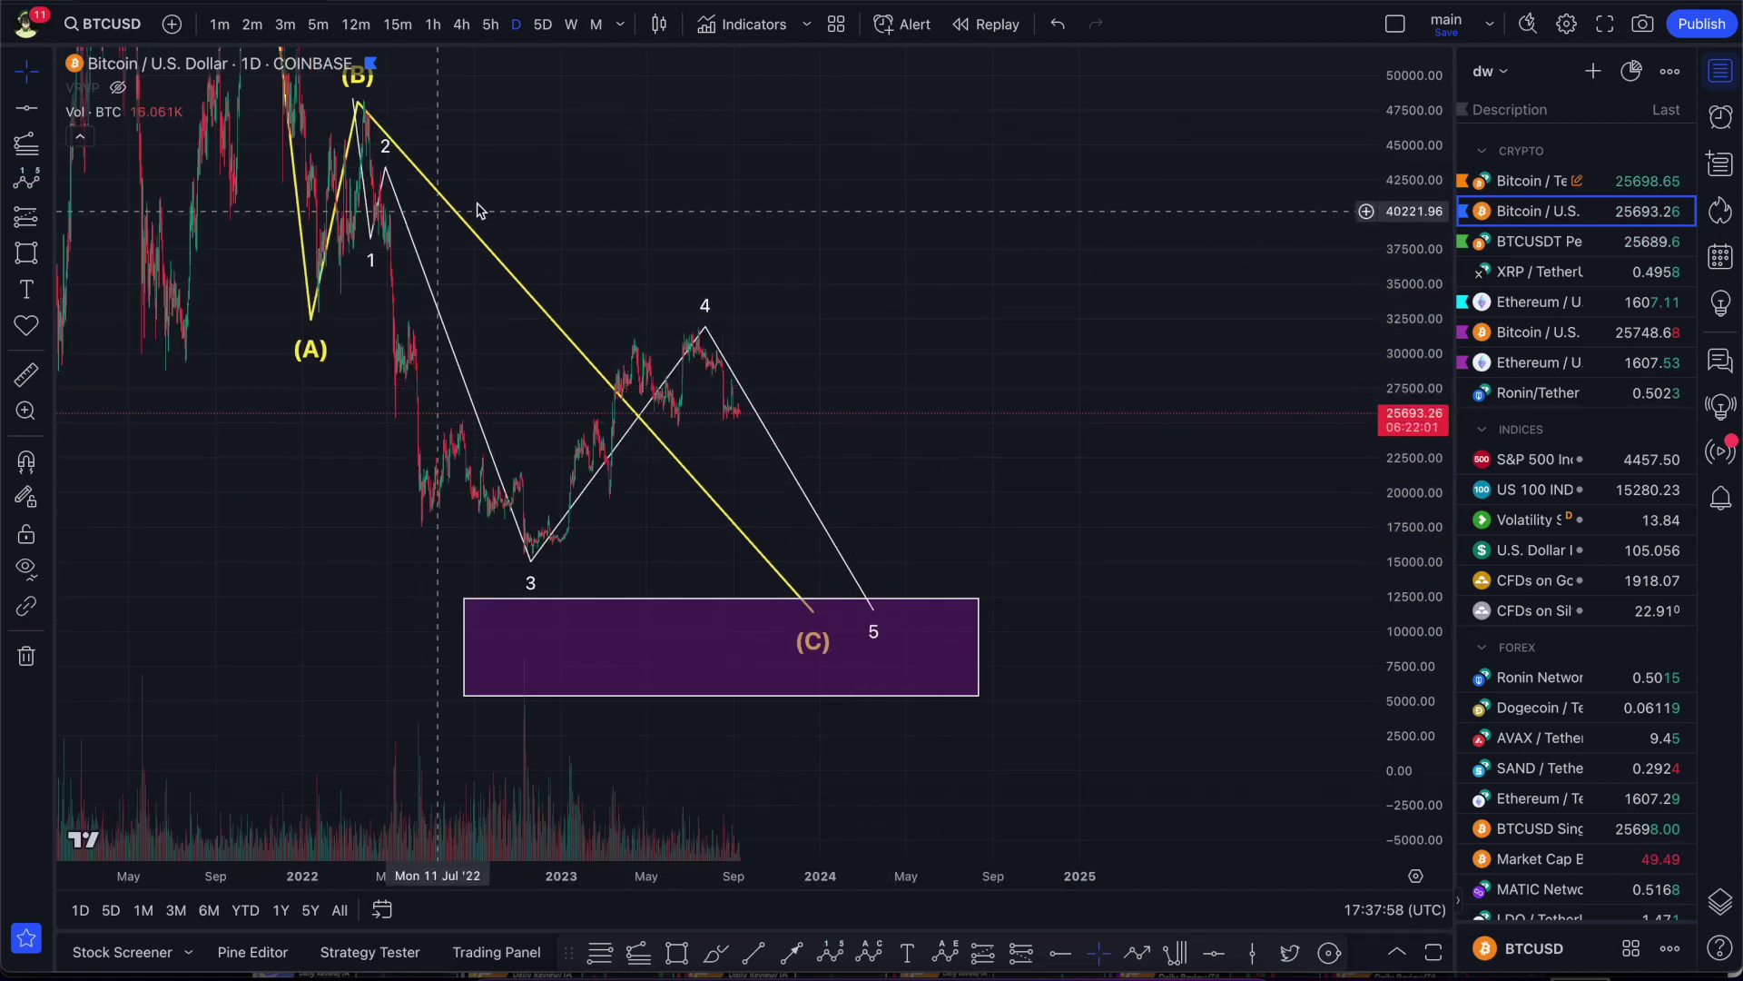
{"action": "left_click_drag", "start_coordinate": [435, 215], "coordinate": [533, 237]}
{"action": "left_click_drag", "start_coordinate": [819, 468], "coordinate": [811, 475]}
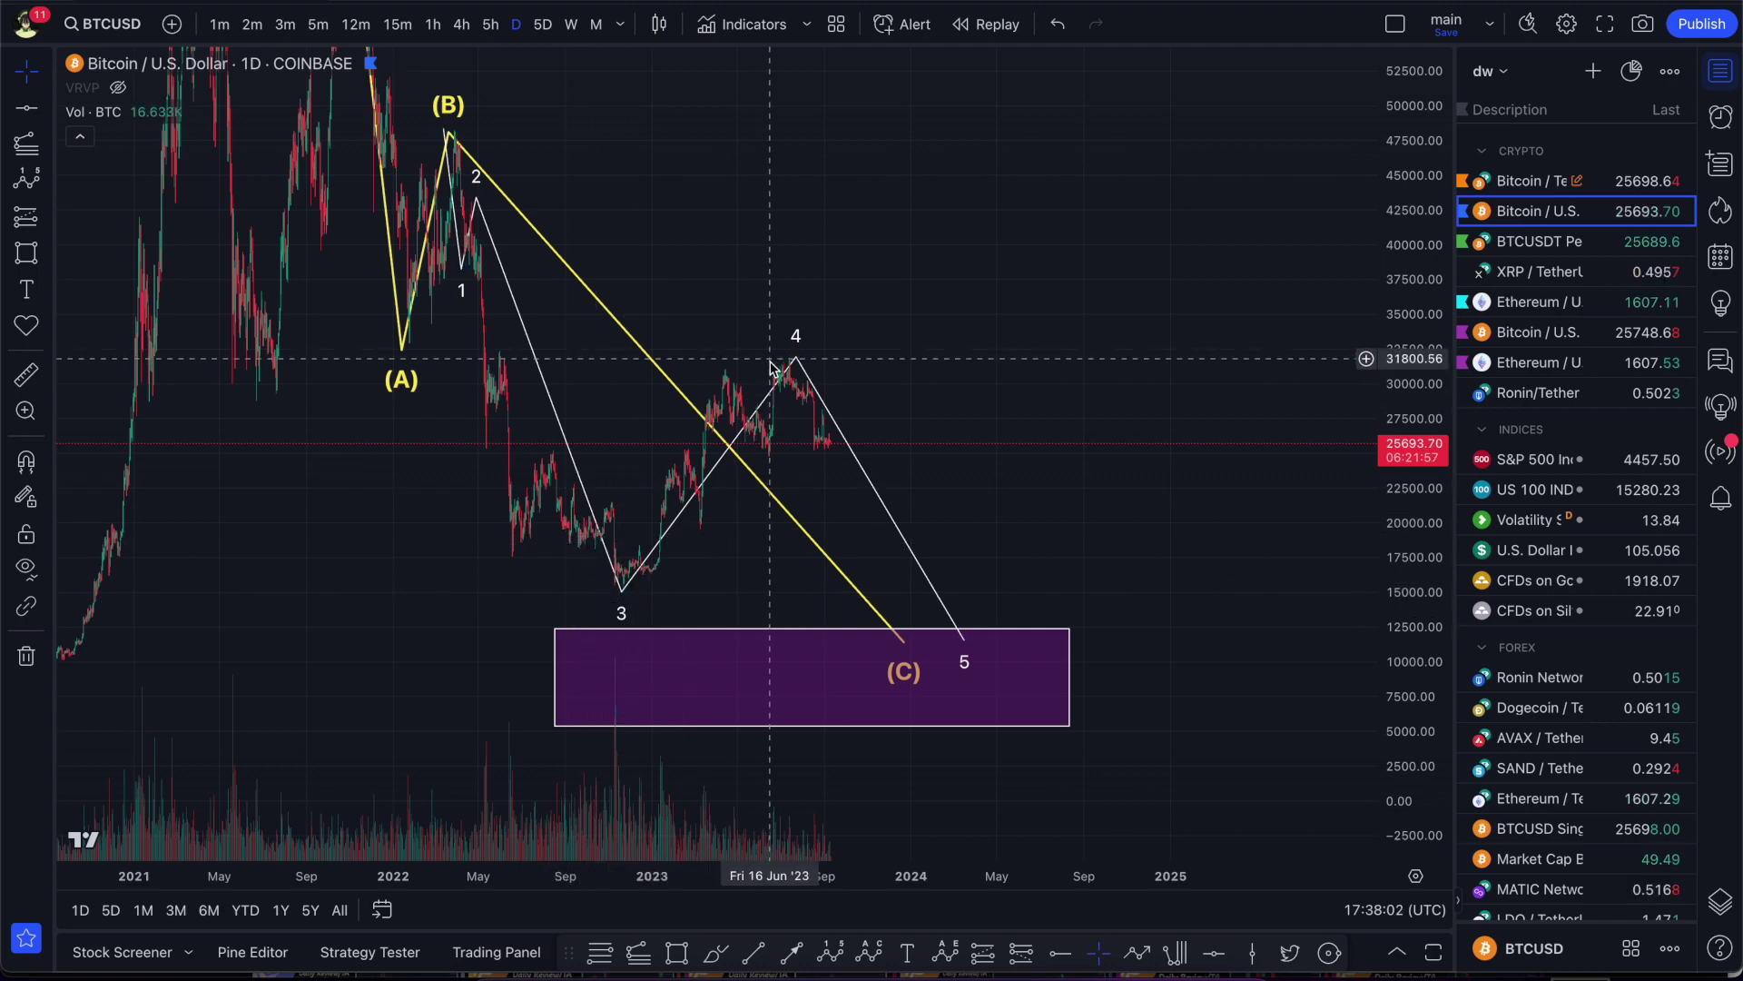
{"action": "left_click_drag", "start_coordinate": [717, 585], "coordinate": [713, 548]}
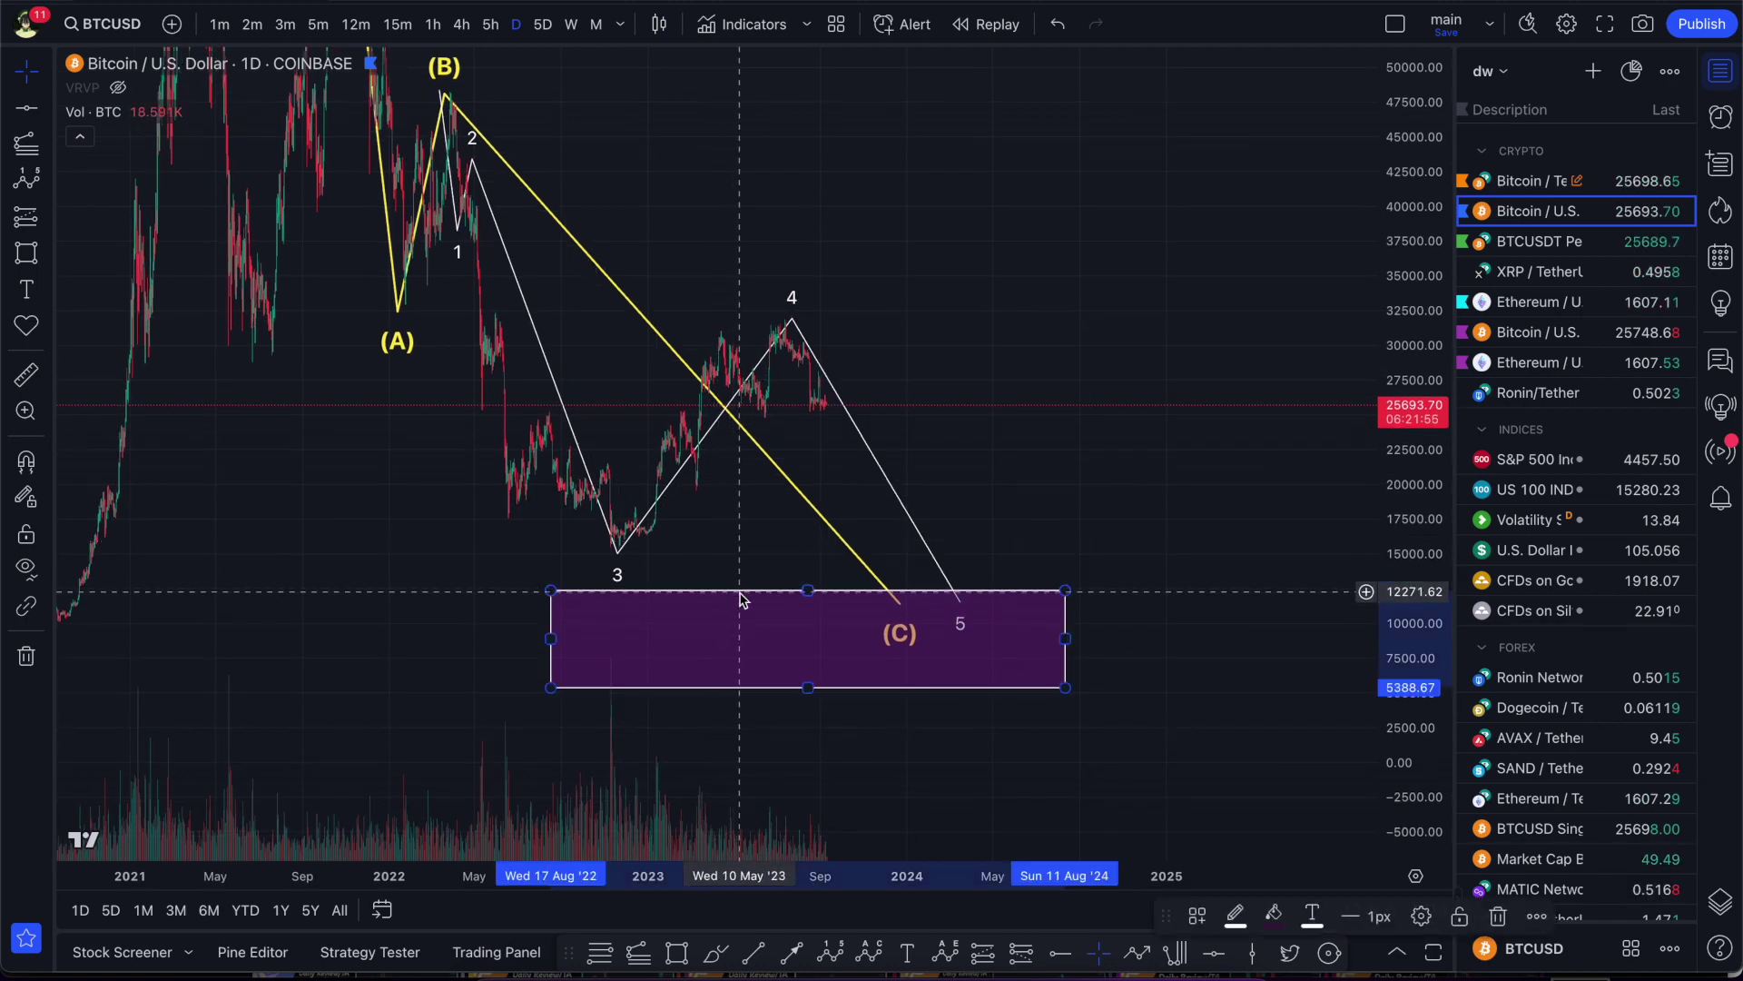
{"action": "key", "text": "Delete"}
{"action": "left_click_drag", "start_coordinate": [981, 526], "coordinate": [1027, 563]}
{"action": "left_click_drag", "start_coordinate": [1372, 656], "coordinate": [1259, 573]}
{"action": "key", "text": "ctrl+z"}
- Delete the yellow ABC correction wave, keeping the white impulse wave and the target rectangle
{"action": "left_click_drag", "start_coordinate": [1034, 474], "coordinate": [1161, 621]}
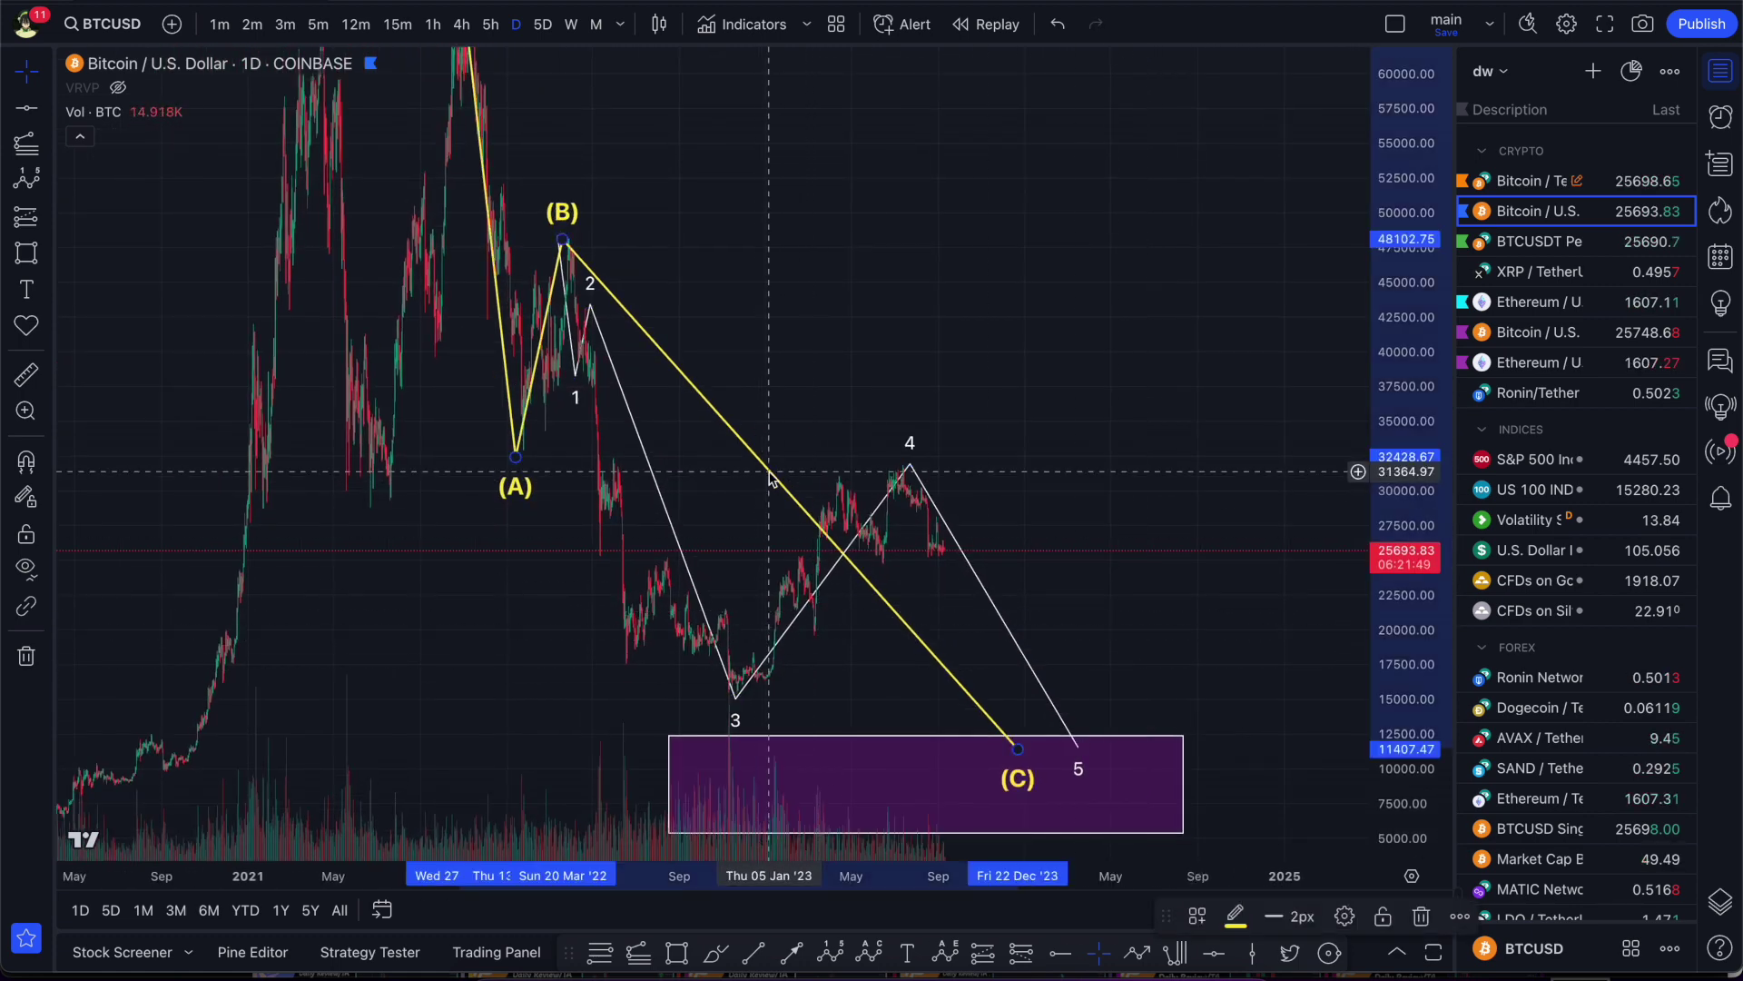
{"action": "key", "text": "Delete"}
- Draw a Fib retracement from about 43,198 near wave 2 to 15,466 near wave 3, and shift point 4 to about 3 Aug 2023
{"action": "scroll", "coordinate": [821, 602], "scroll_direction": "right", "scroll_amount": 2}
{"action": "scroll", "coordinate": [824, 603], "scroll_direction": "right", "scroll_amount": 2}
{"action": "scroll", "coordinate": [817, 508], "scroll_direction": "down", "scroll_amount": 5}
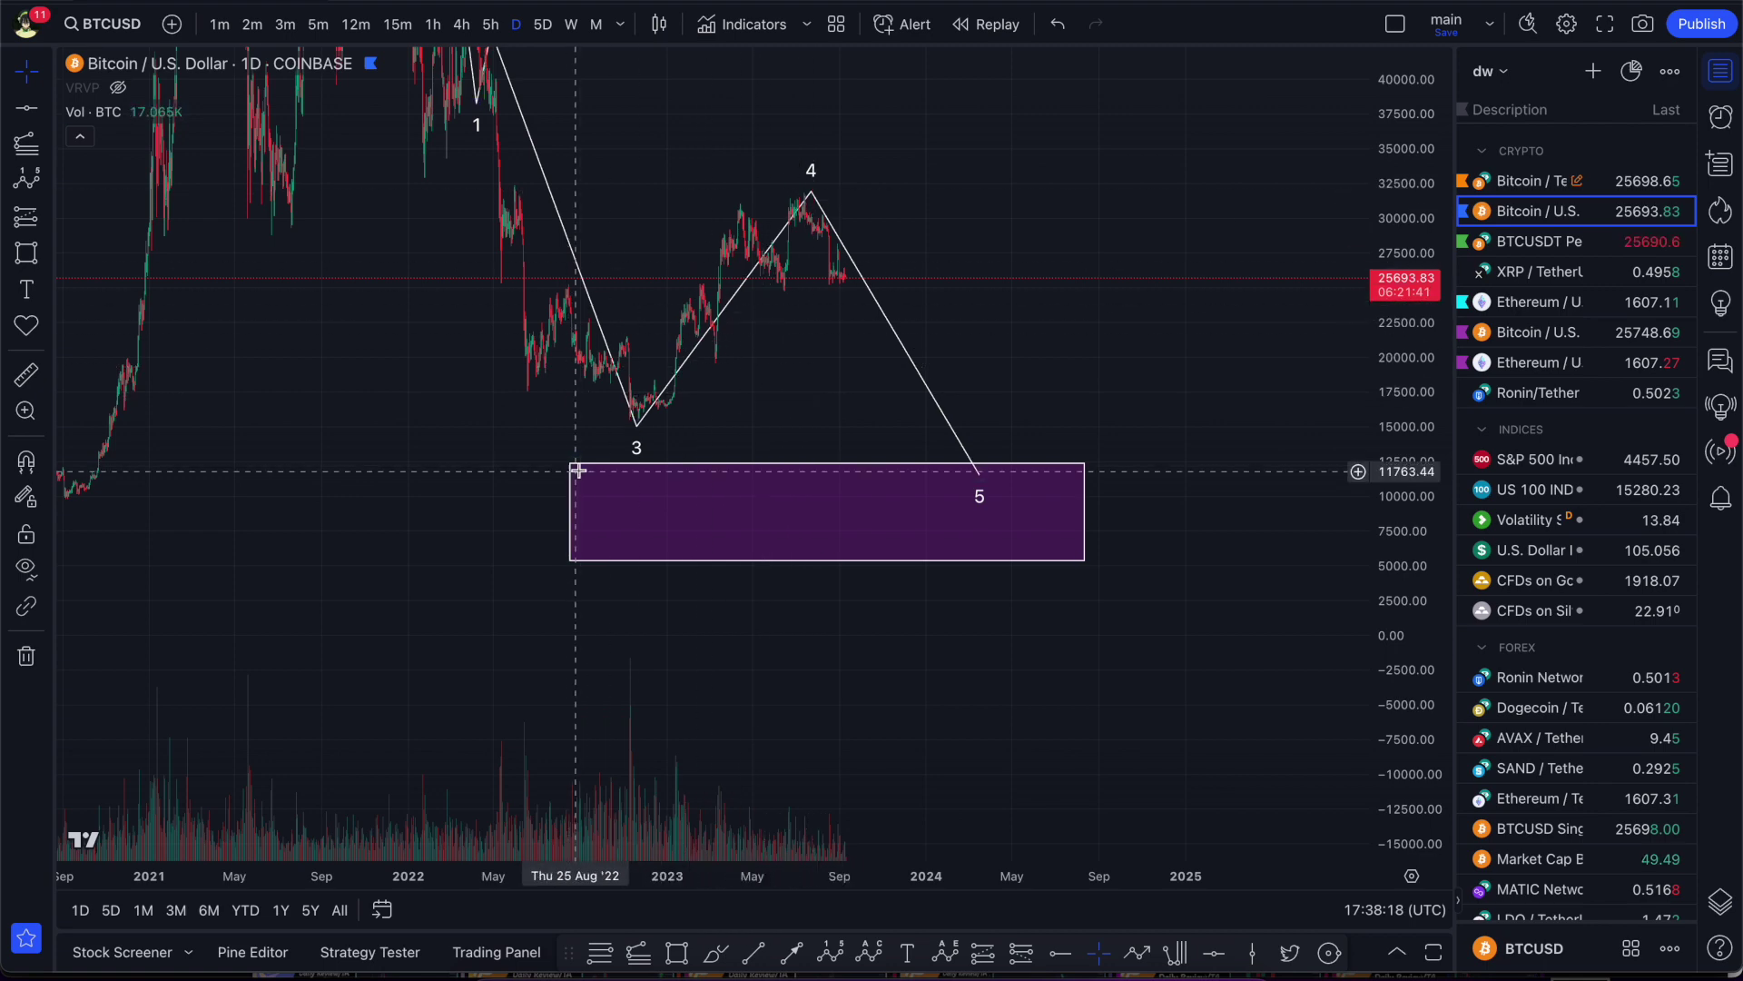
{"action": "scroll", "coordinate": [965, 277], "scroll_direction": "left", "scroll_amount": 4}
{"action": "scroll", "coordinate": [965, 277], "scroll_direction": "up", "scroll_amount": 2}
{"action": "left_click_drag", "start_coordinate": [962, 271], "coordinate": [945, 324]}
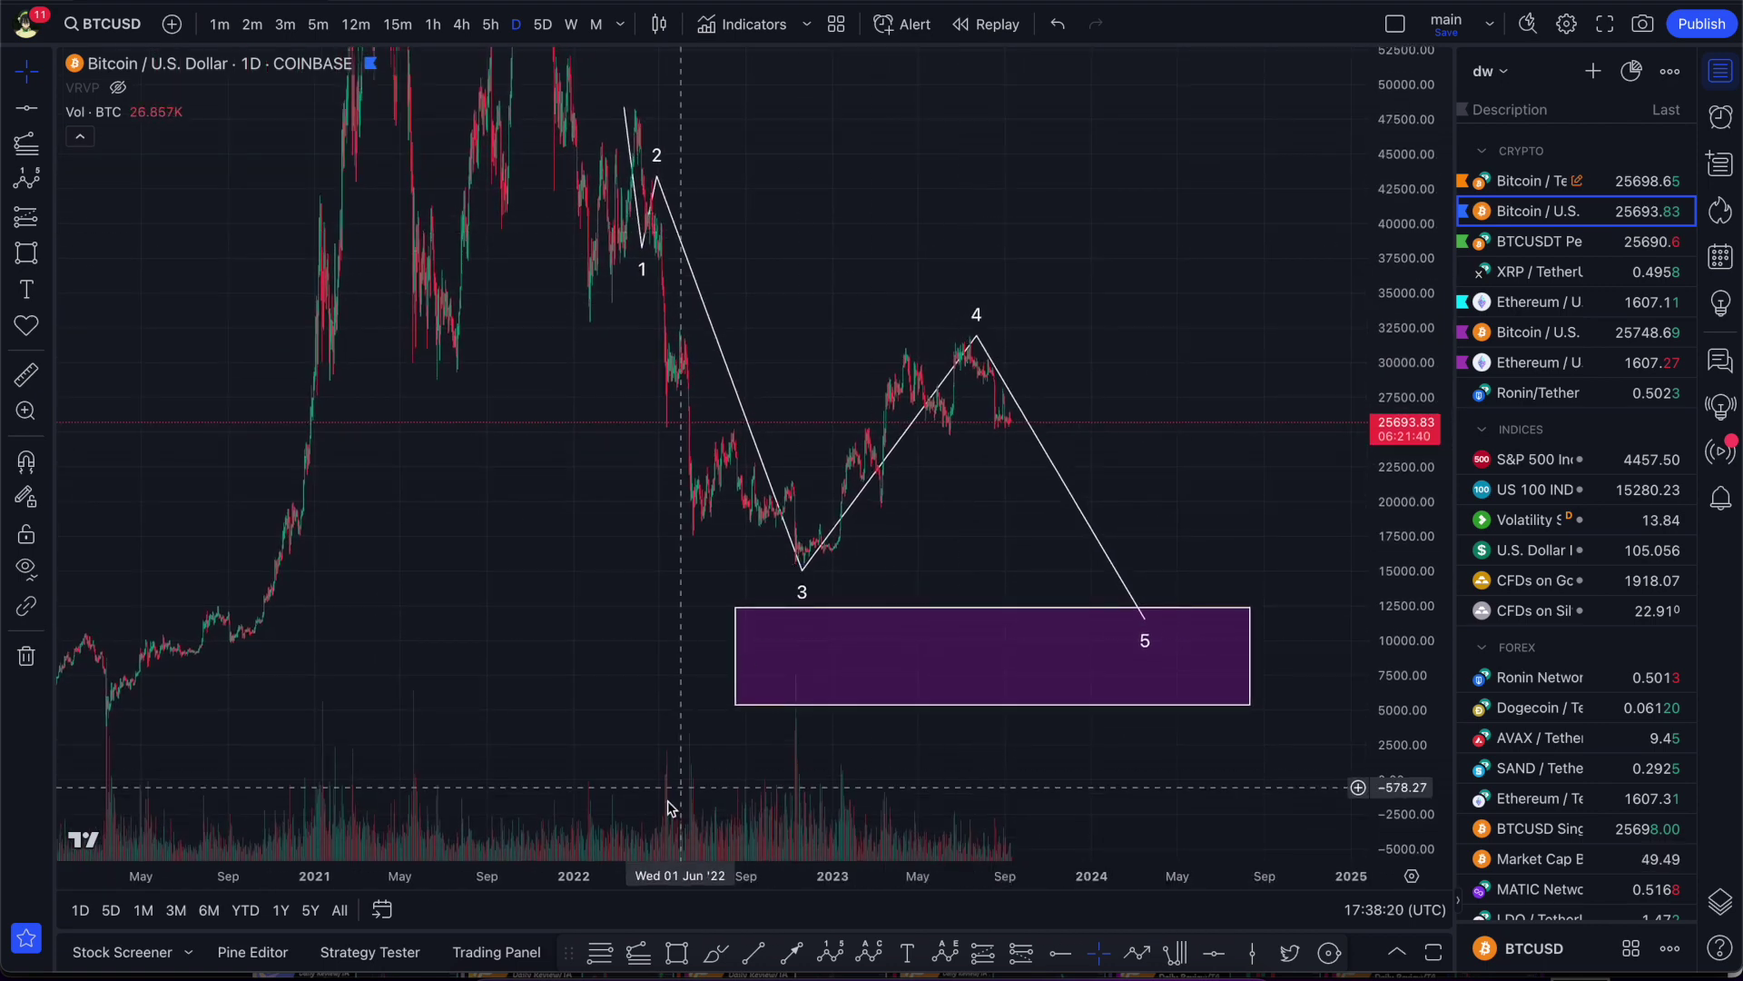
{"action": "left_click", "coordinate": [595, 955]}
{"action": "left_click", "coordinate": [691, 180]}
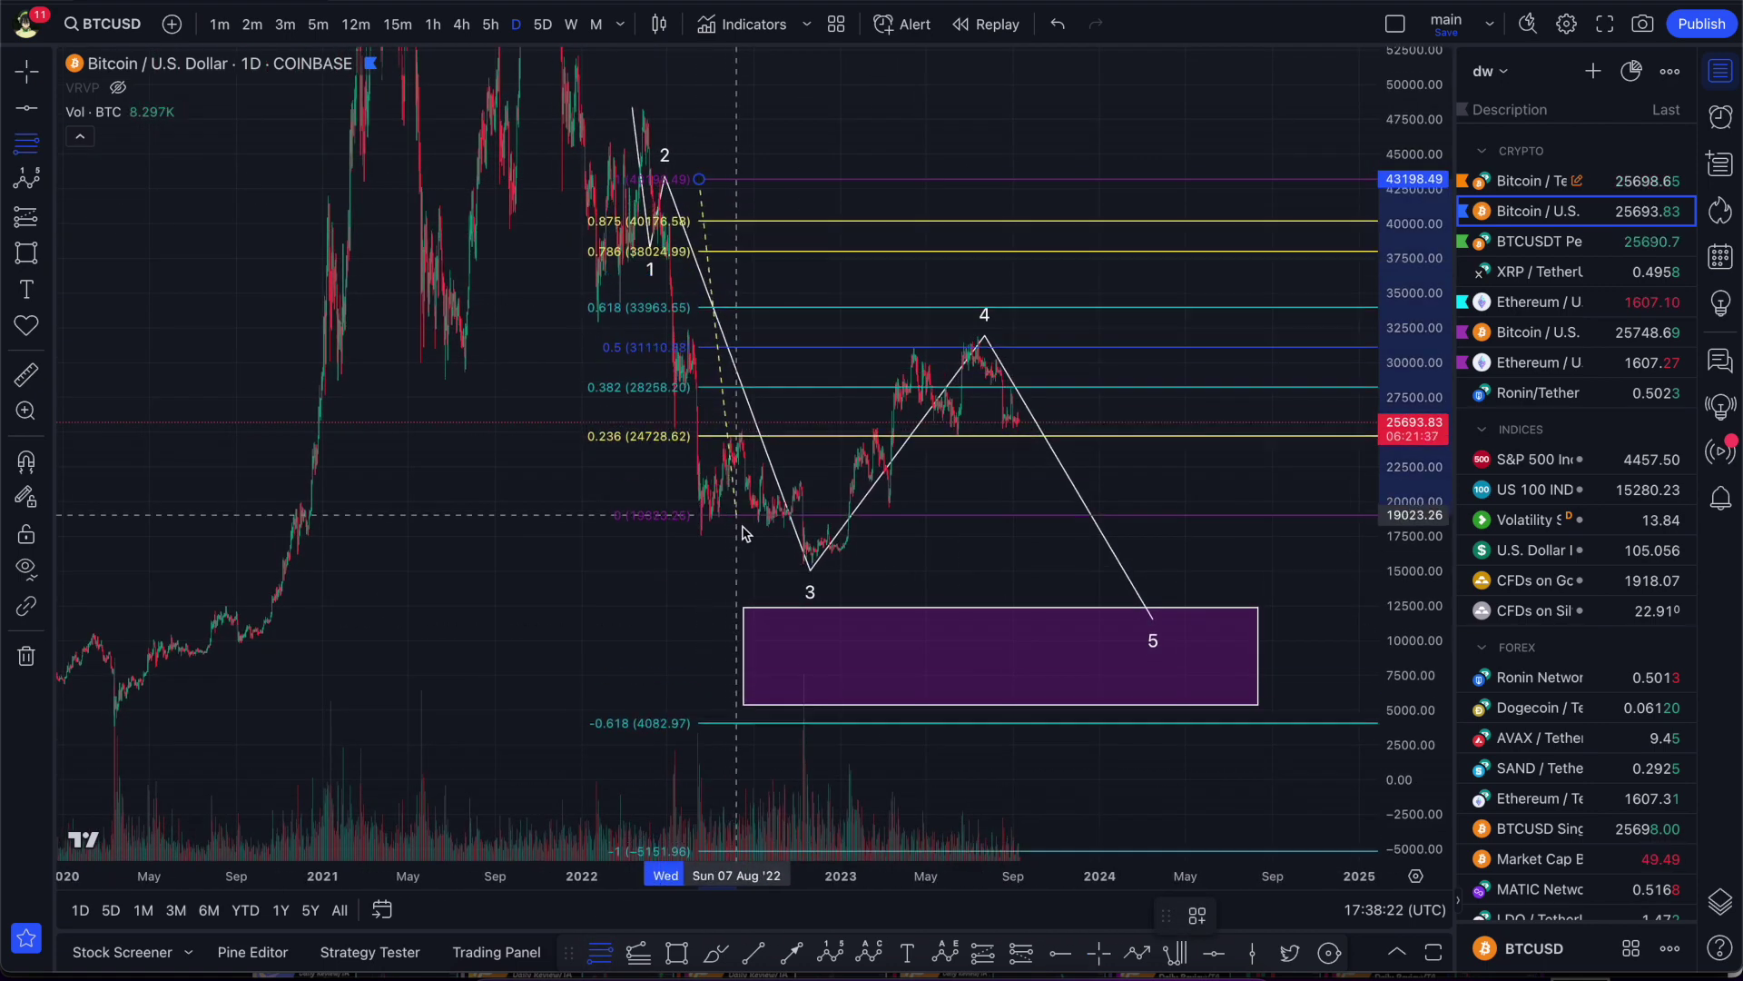
{"action": "left_click", "coordinate": [758, 571]}
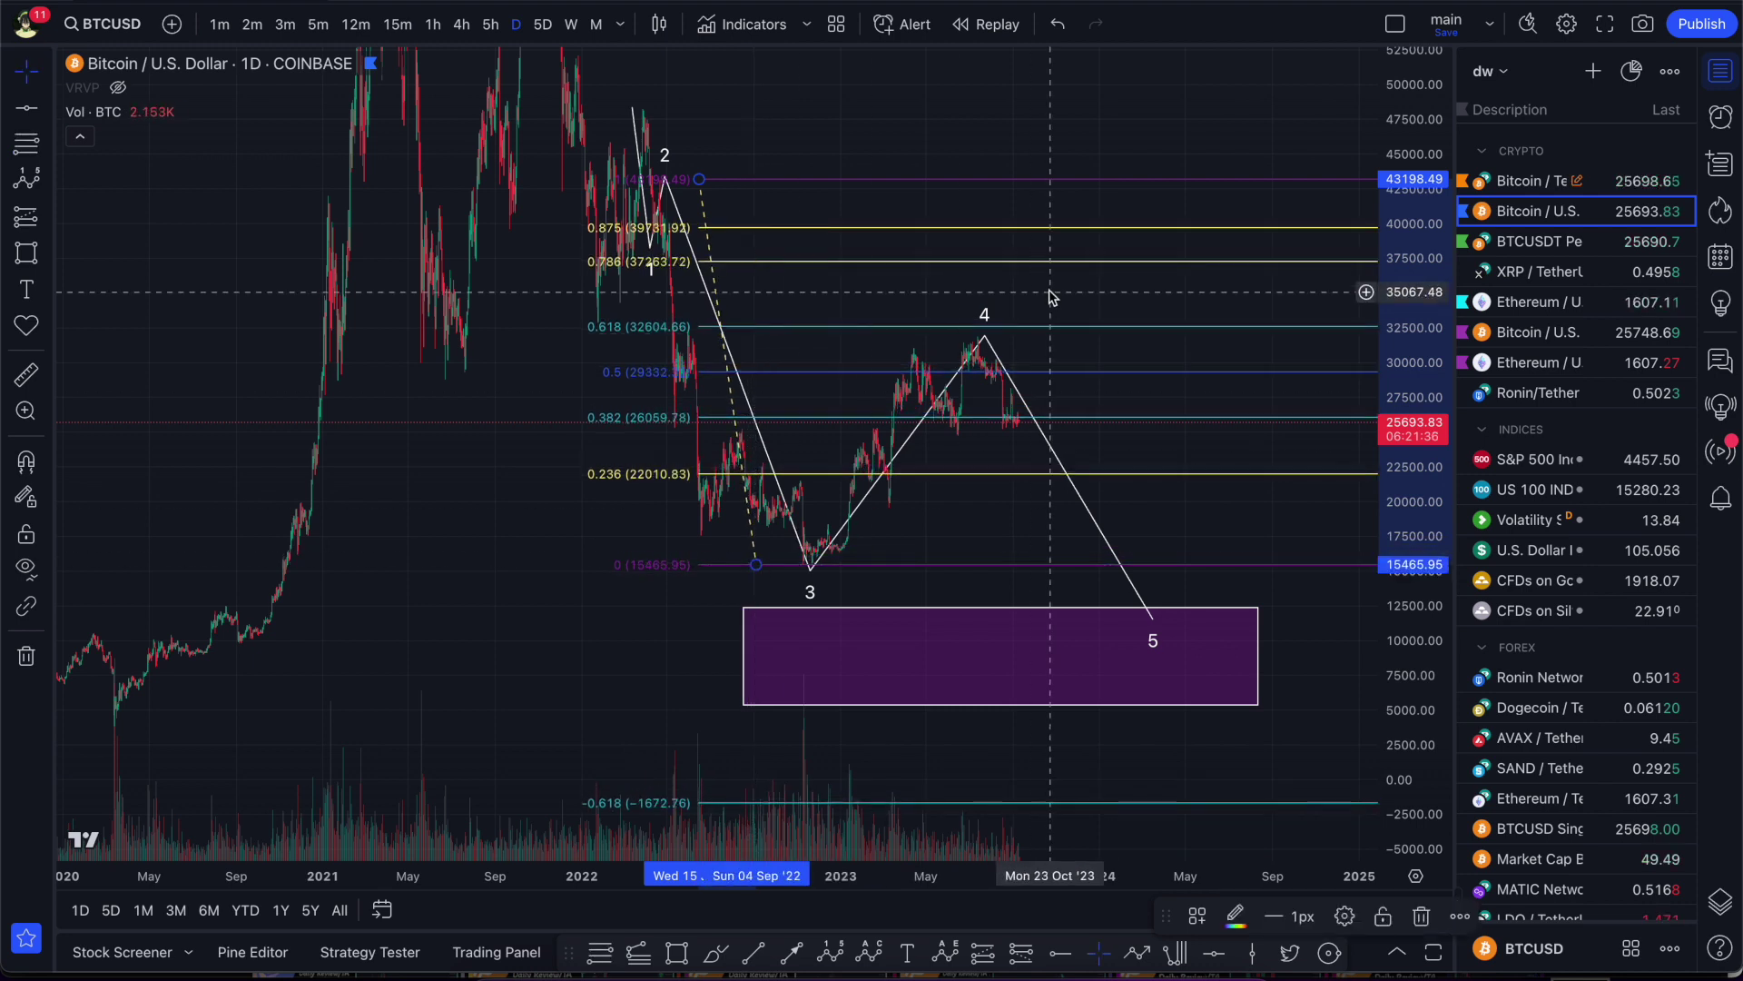
{"action": "left_click", "coordinate": [982, 346]}
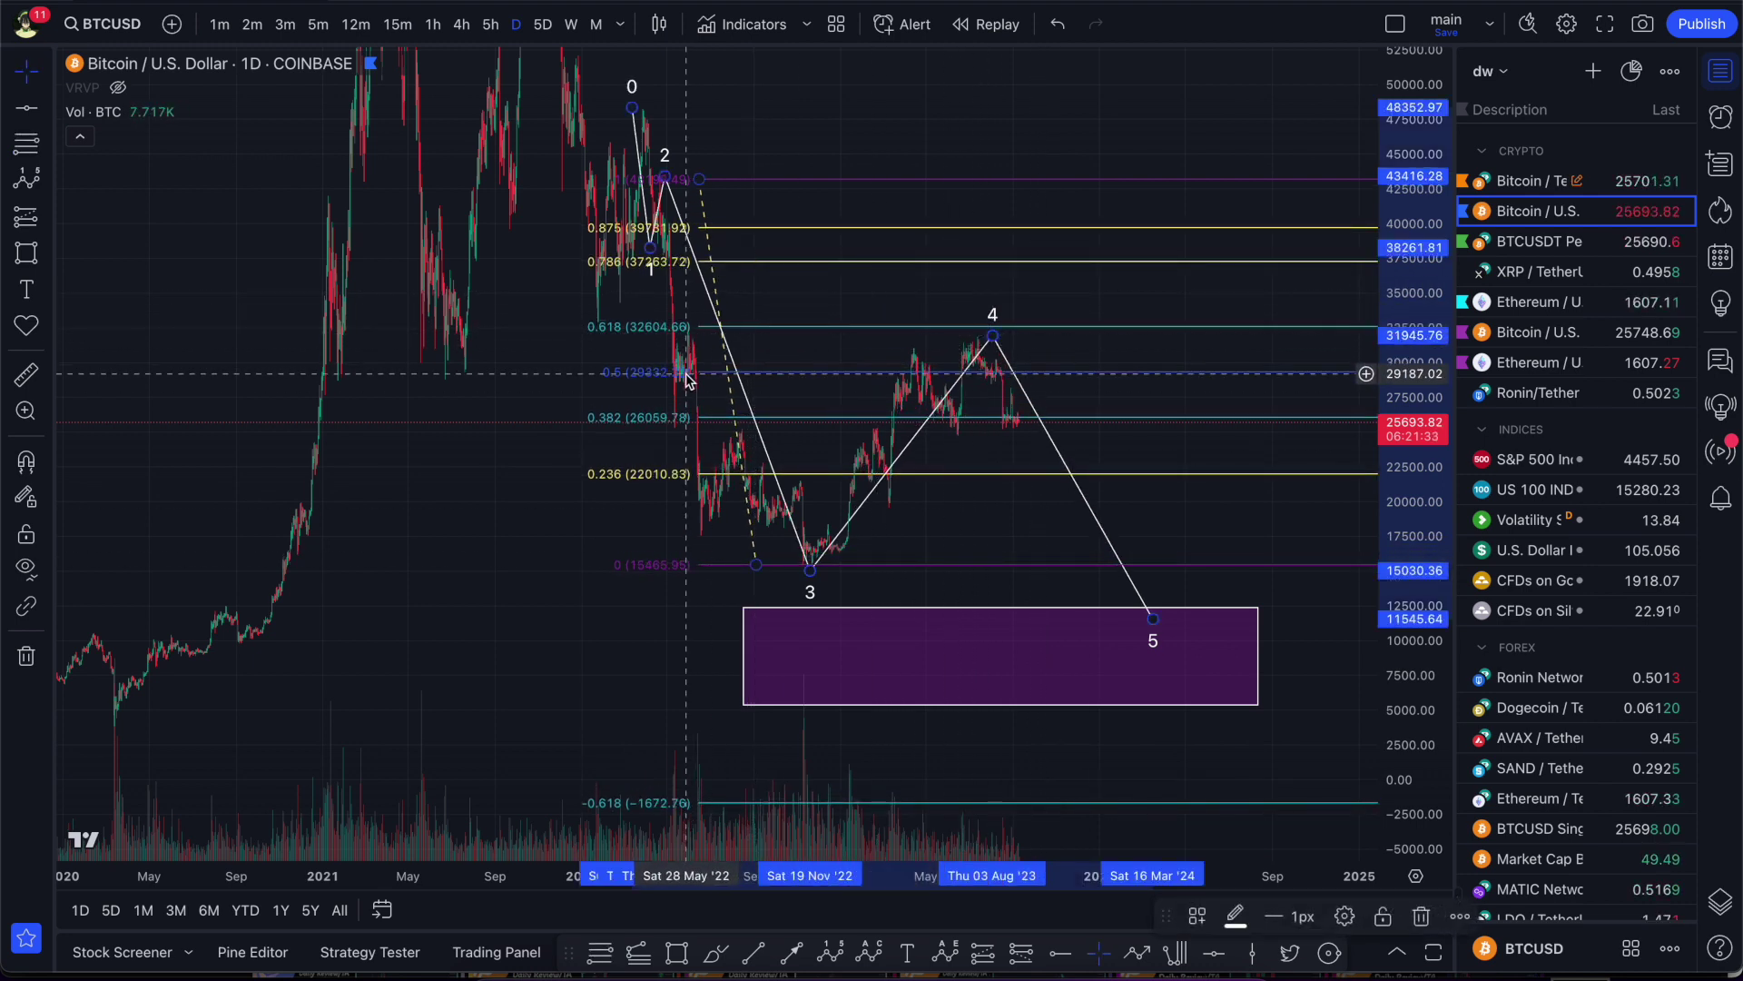
- Draw a rectangle around wave 4 from 6 Feb to about 26 Nov 2023, between about 32,672 and 29,405
{"action": "left_click", "coordinate": [677, 952]}
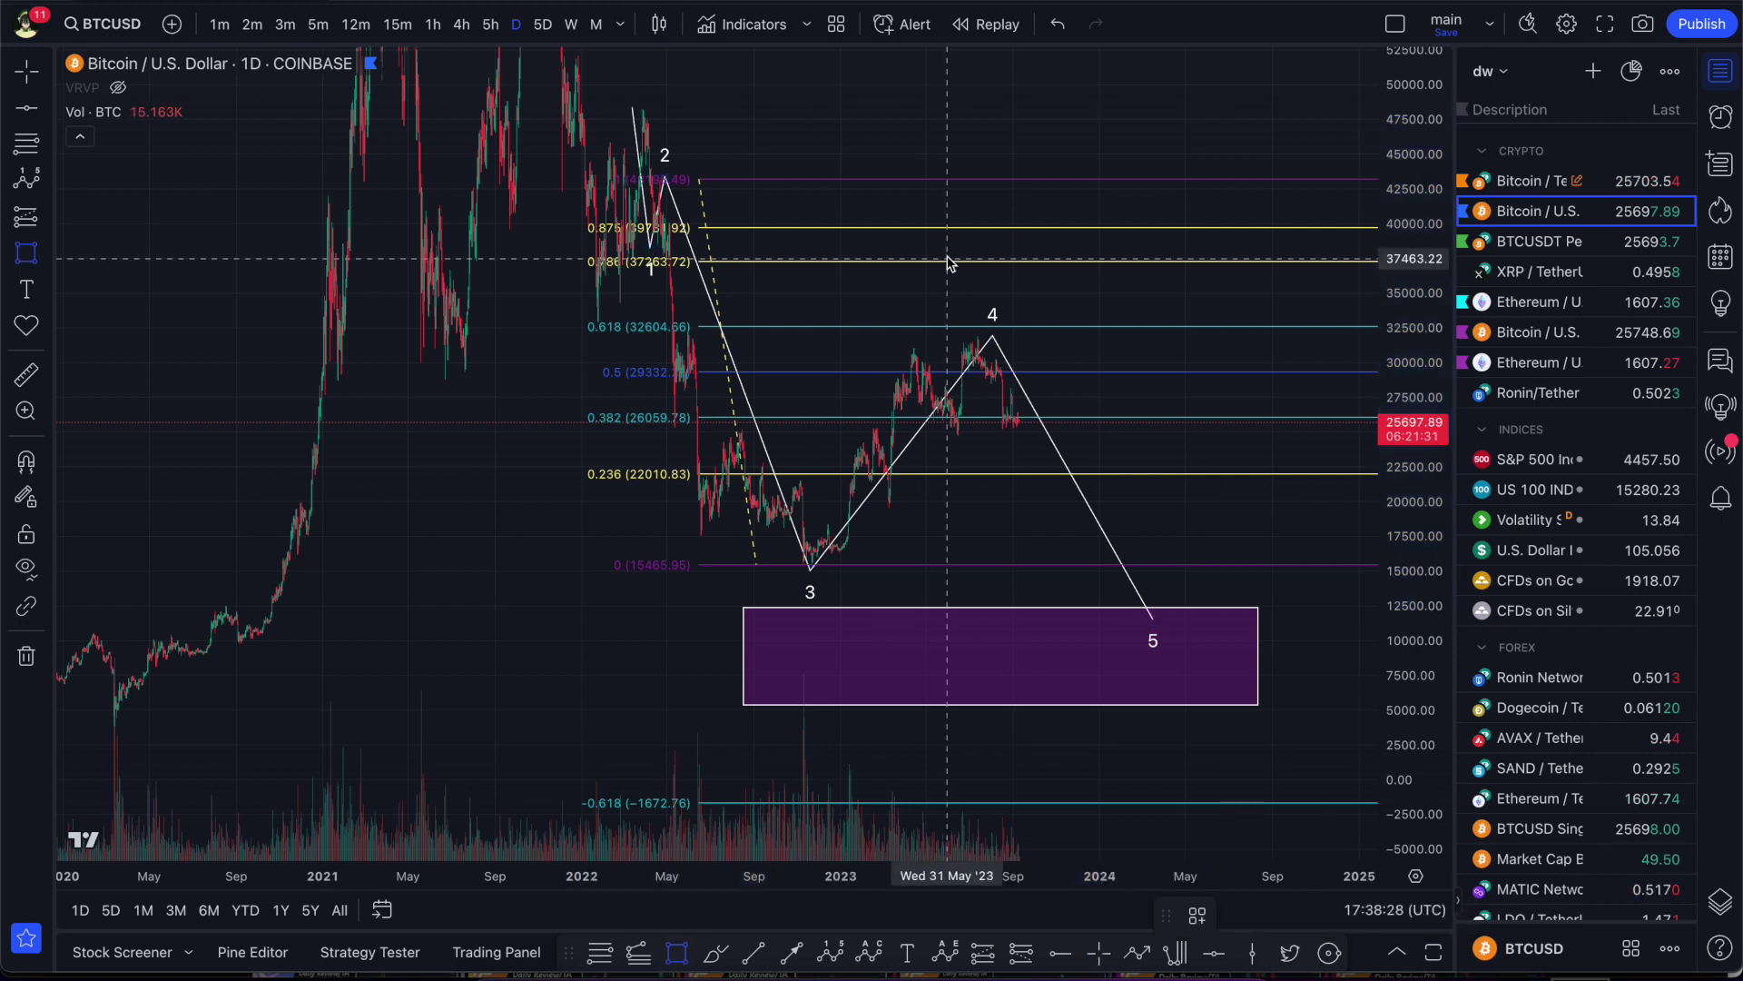
{"action": "left_click", "coordinate": [867, 323]}
{"action": "left_click", "coordinate": [1080, 372]}
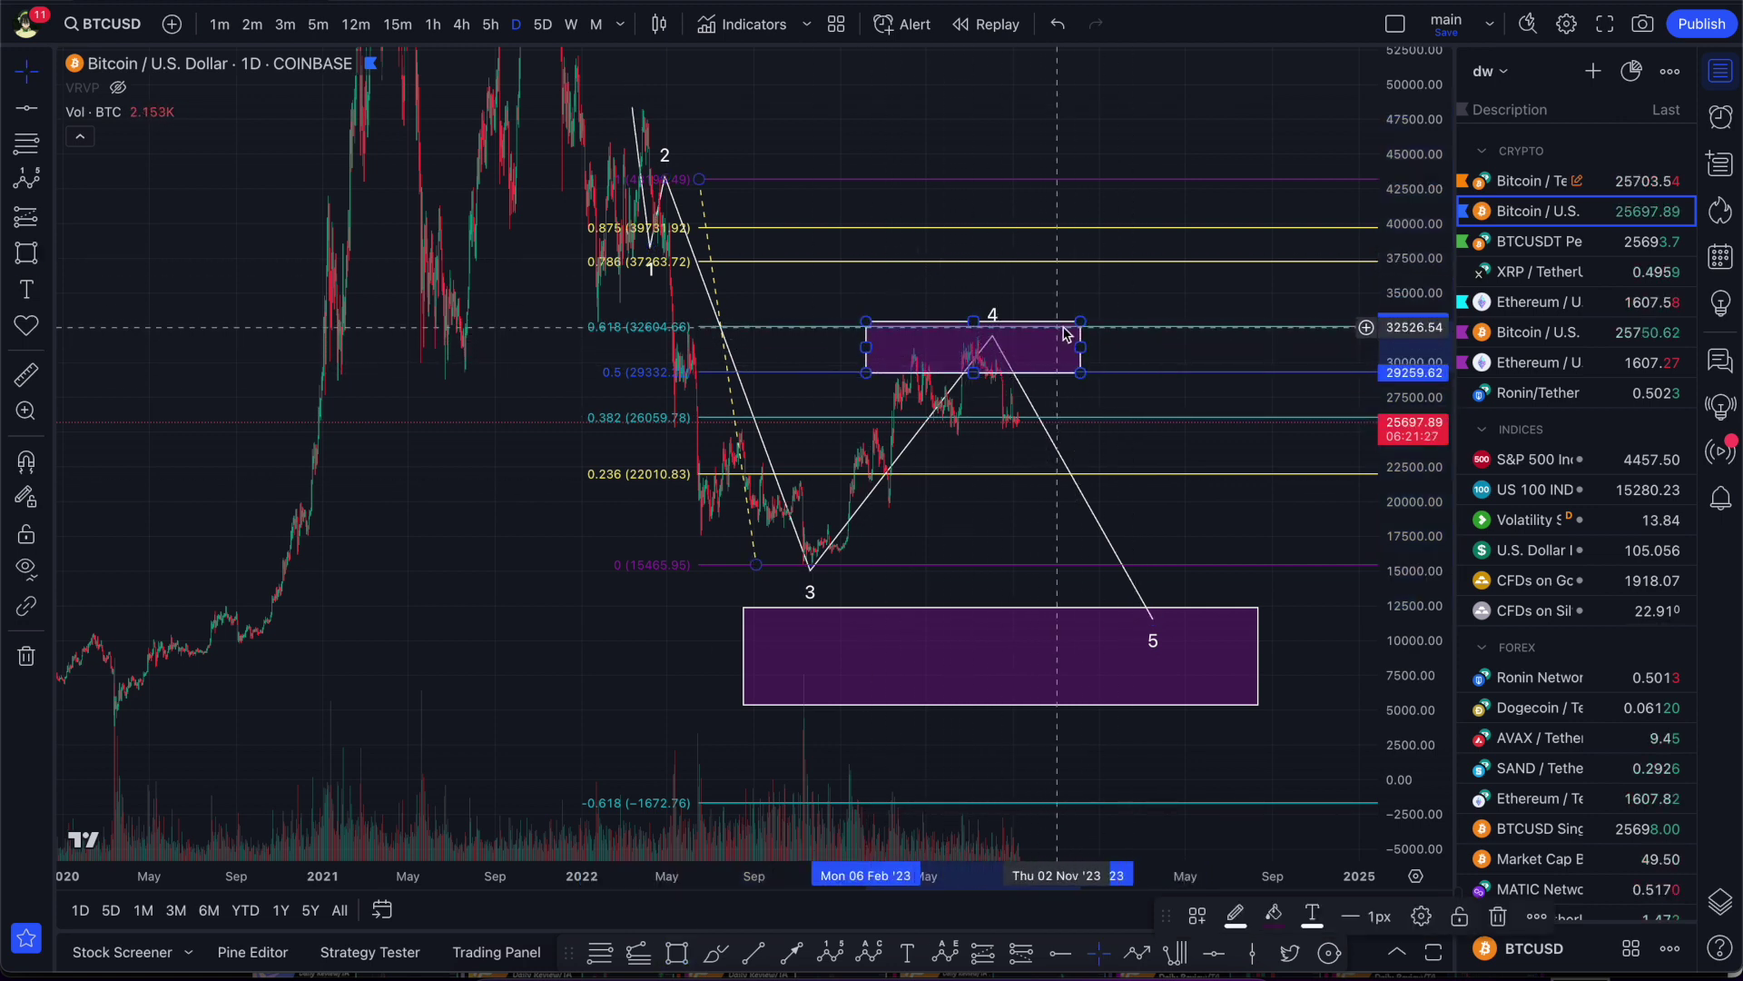
{"action": "left_click_drag", "start_coordinate": [1080, 323], "coordinate": [1077, 324]}
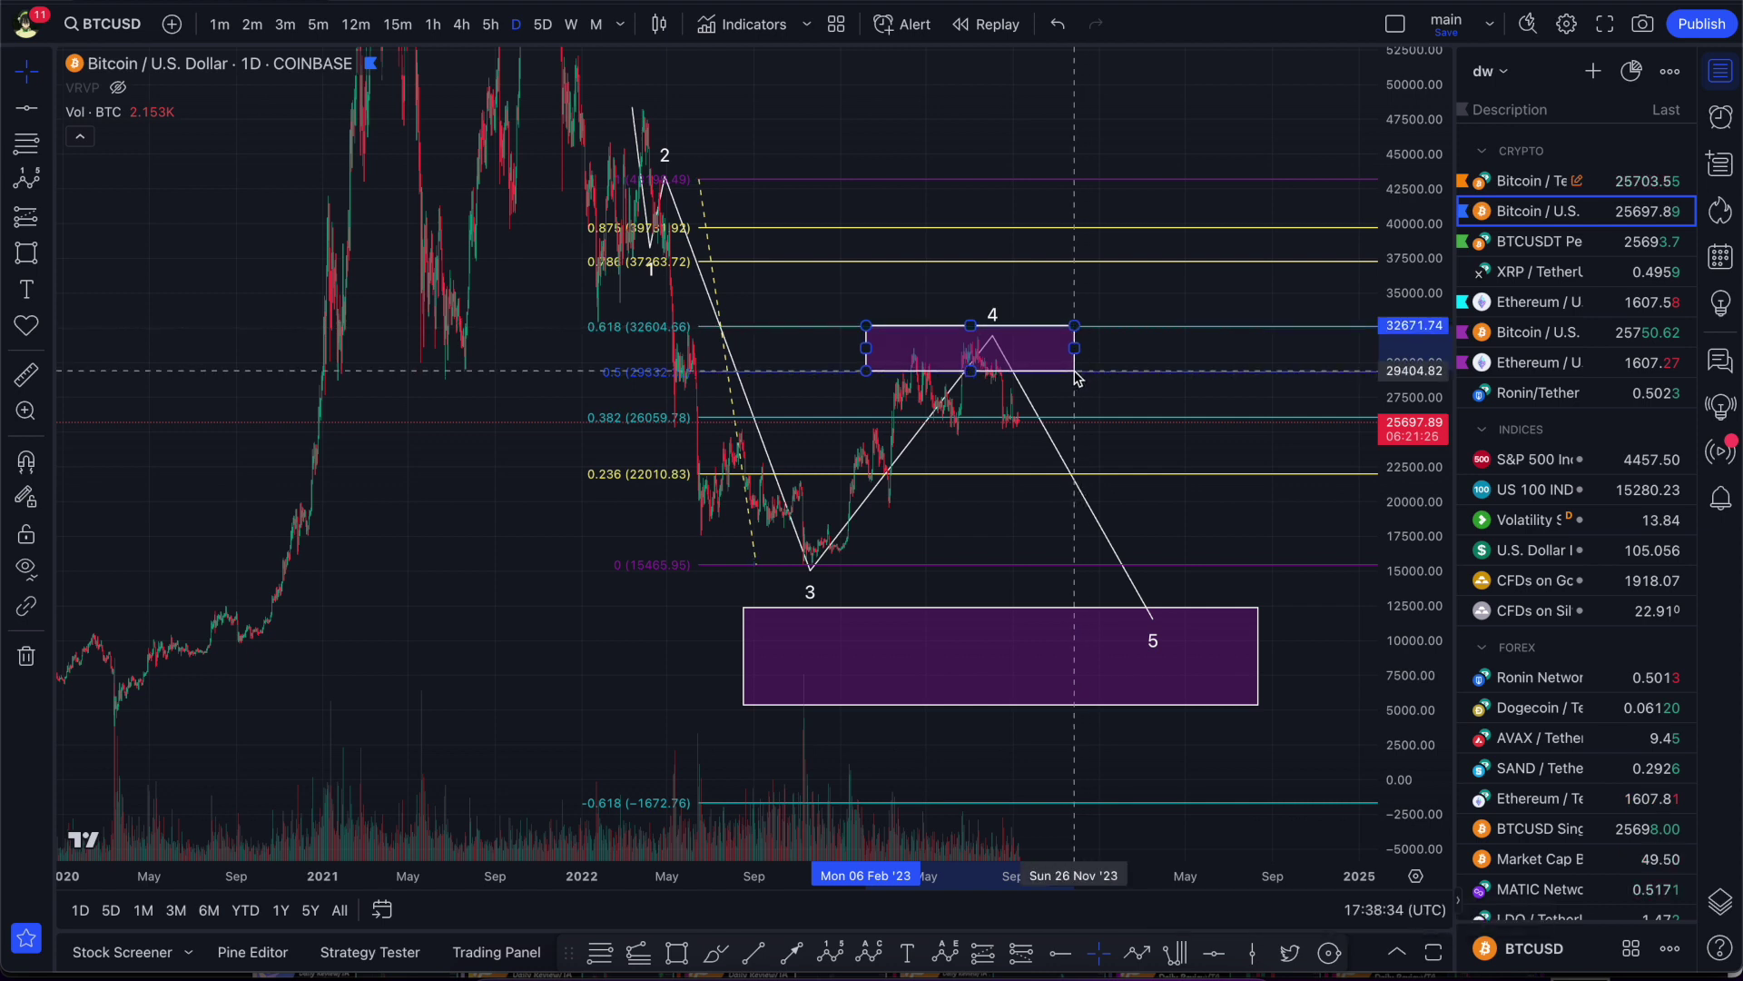
- Delete the Fib retracement and move the impulse wave's point 5 to about 22 Apr 2024 inside the lower rectangle
{"action": "left_click", "coordinate": [1137, 327]}
{"action": "key", "text": "Delete"}
{"action": "left_click_drag", "start_coordinate": [1236, 459], "coordinate": [1215, 480]}
{"action": "left_click_drag", "start_coordinate": [1455, 665], "coordinate": [1066, 438]}
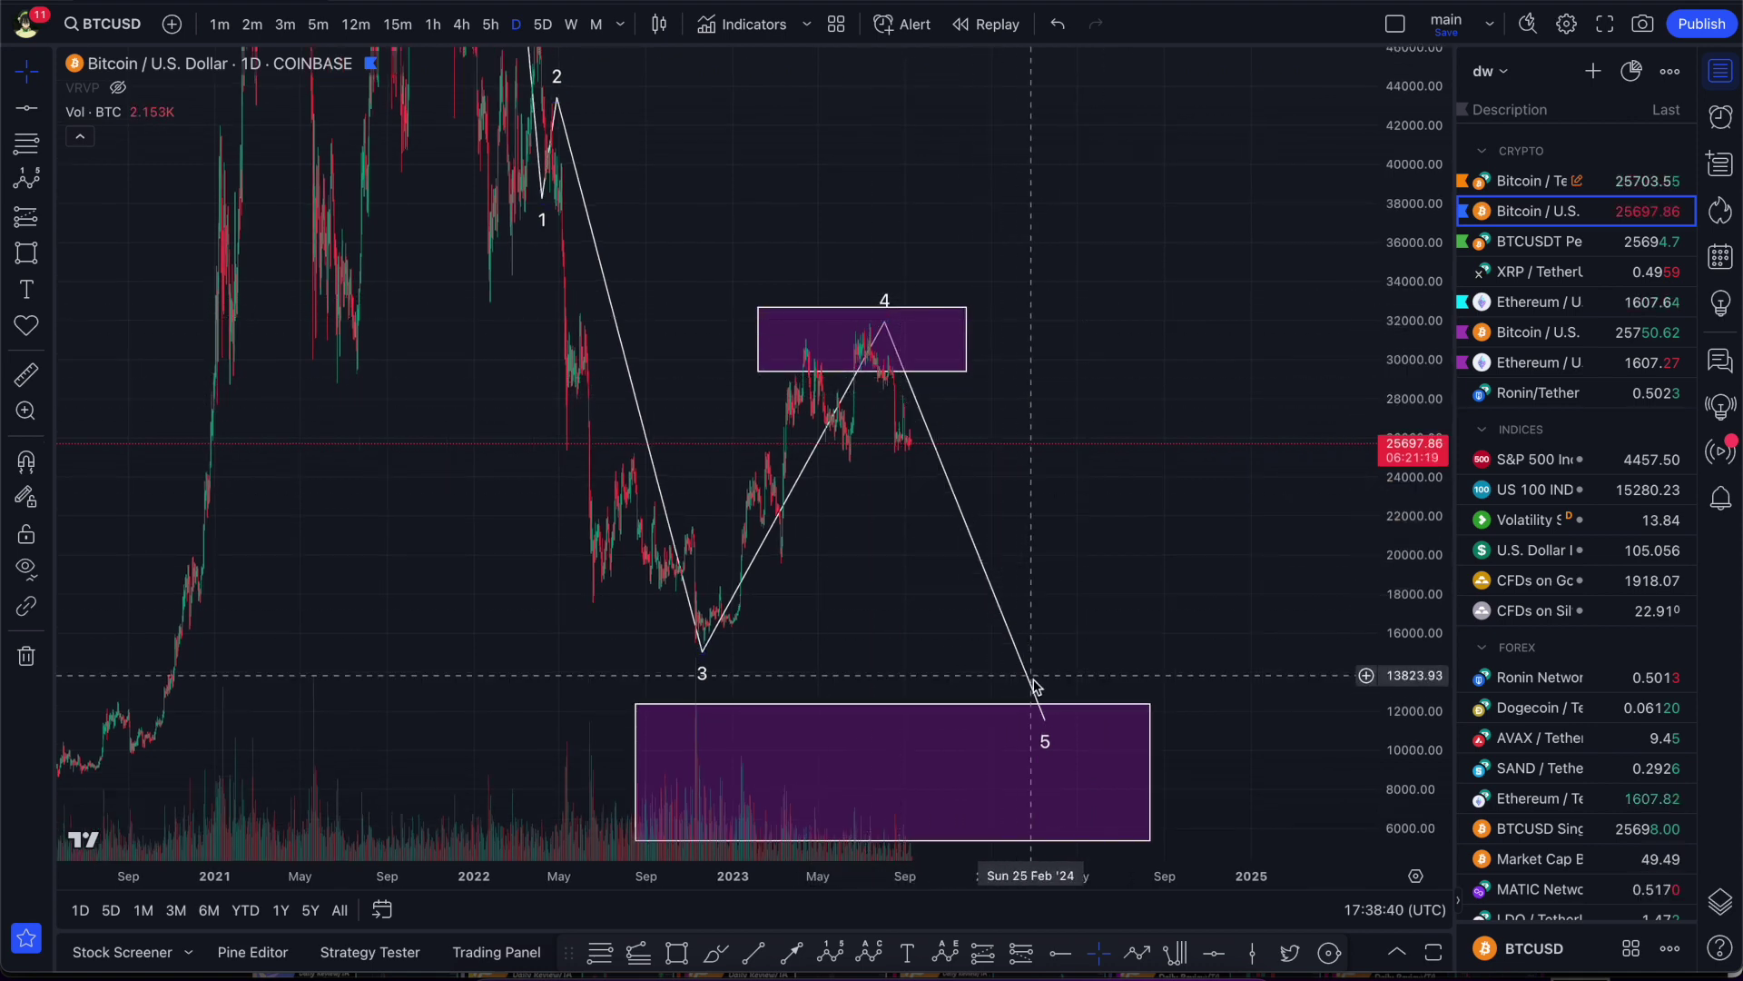
{"action": "left_click_drag", "start_coordinate": [1044, 721], "coordinate": [1072, 715]}
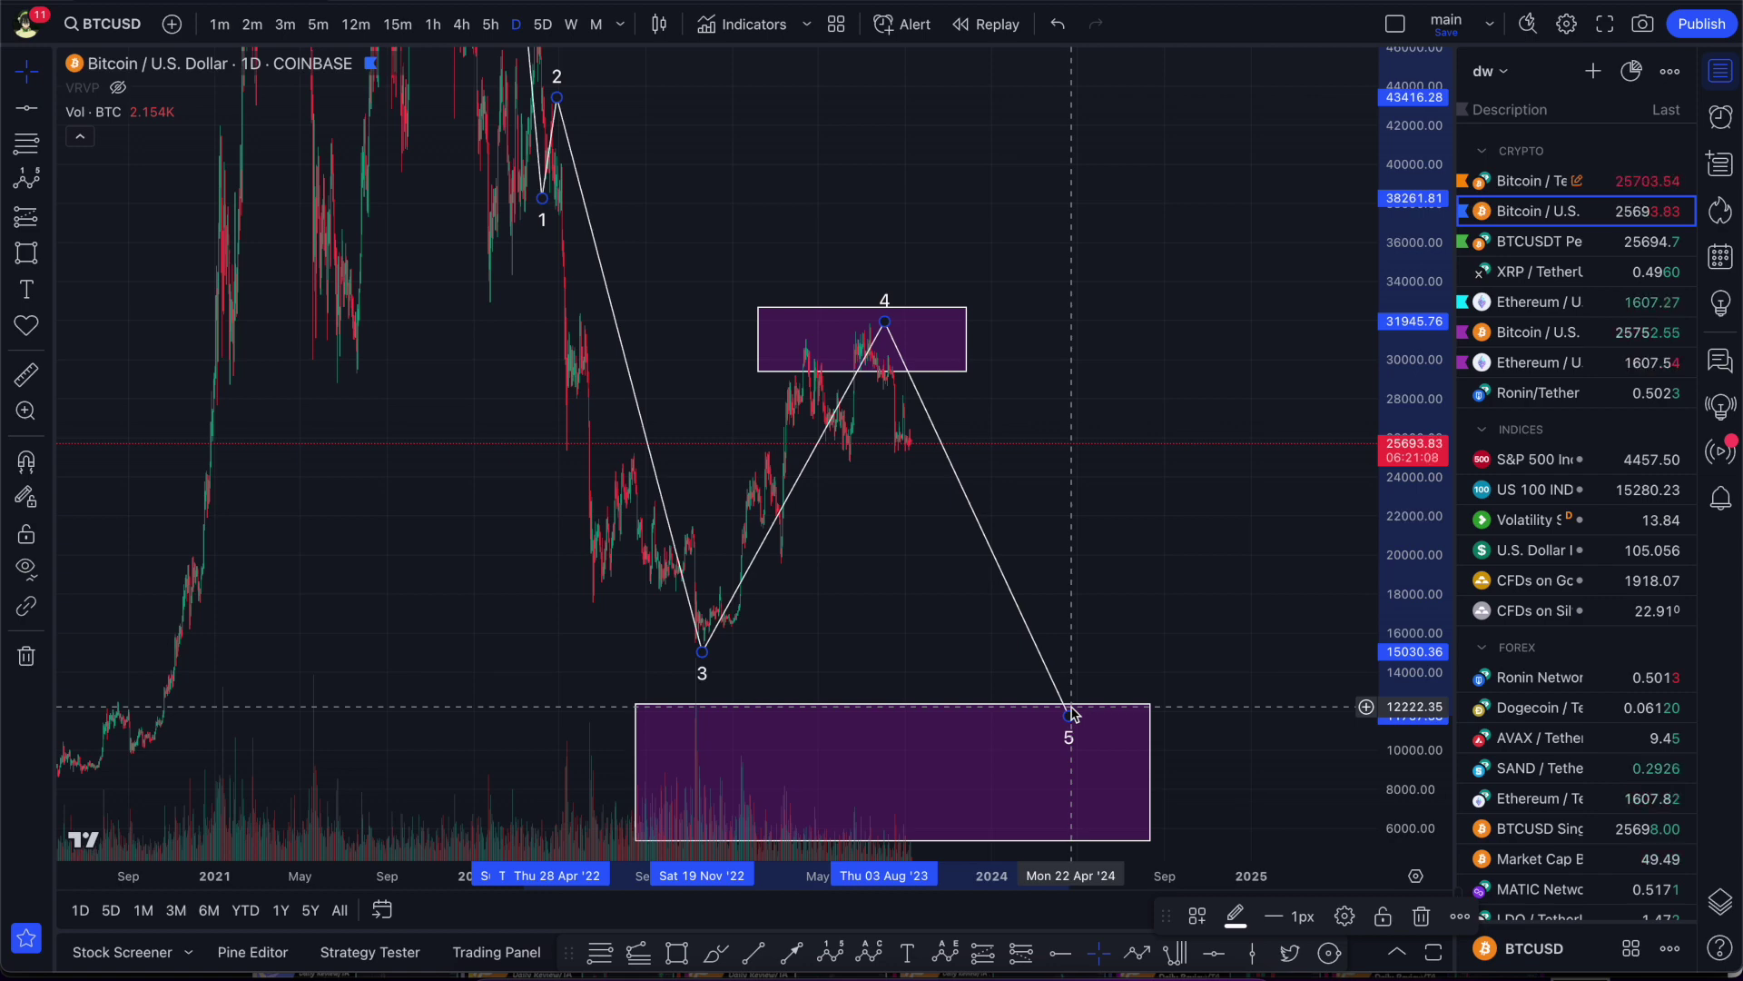
{"action": "scroll", "coordinate": [1080, 654], "scroll_direction": "down", "scroll_amount": 3}
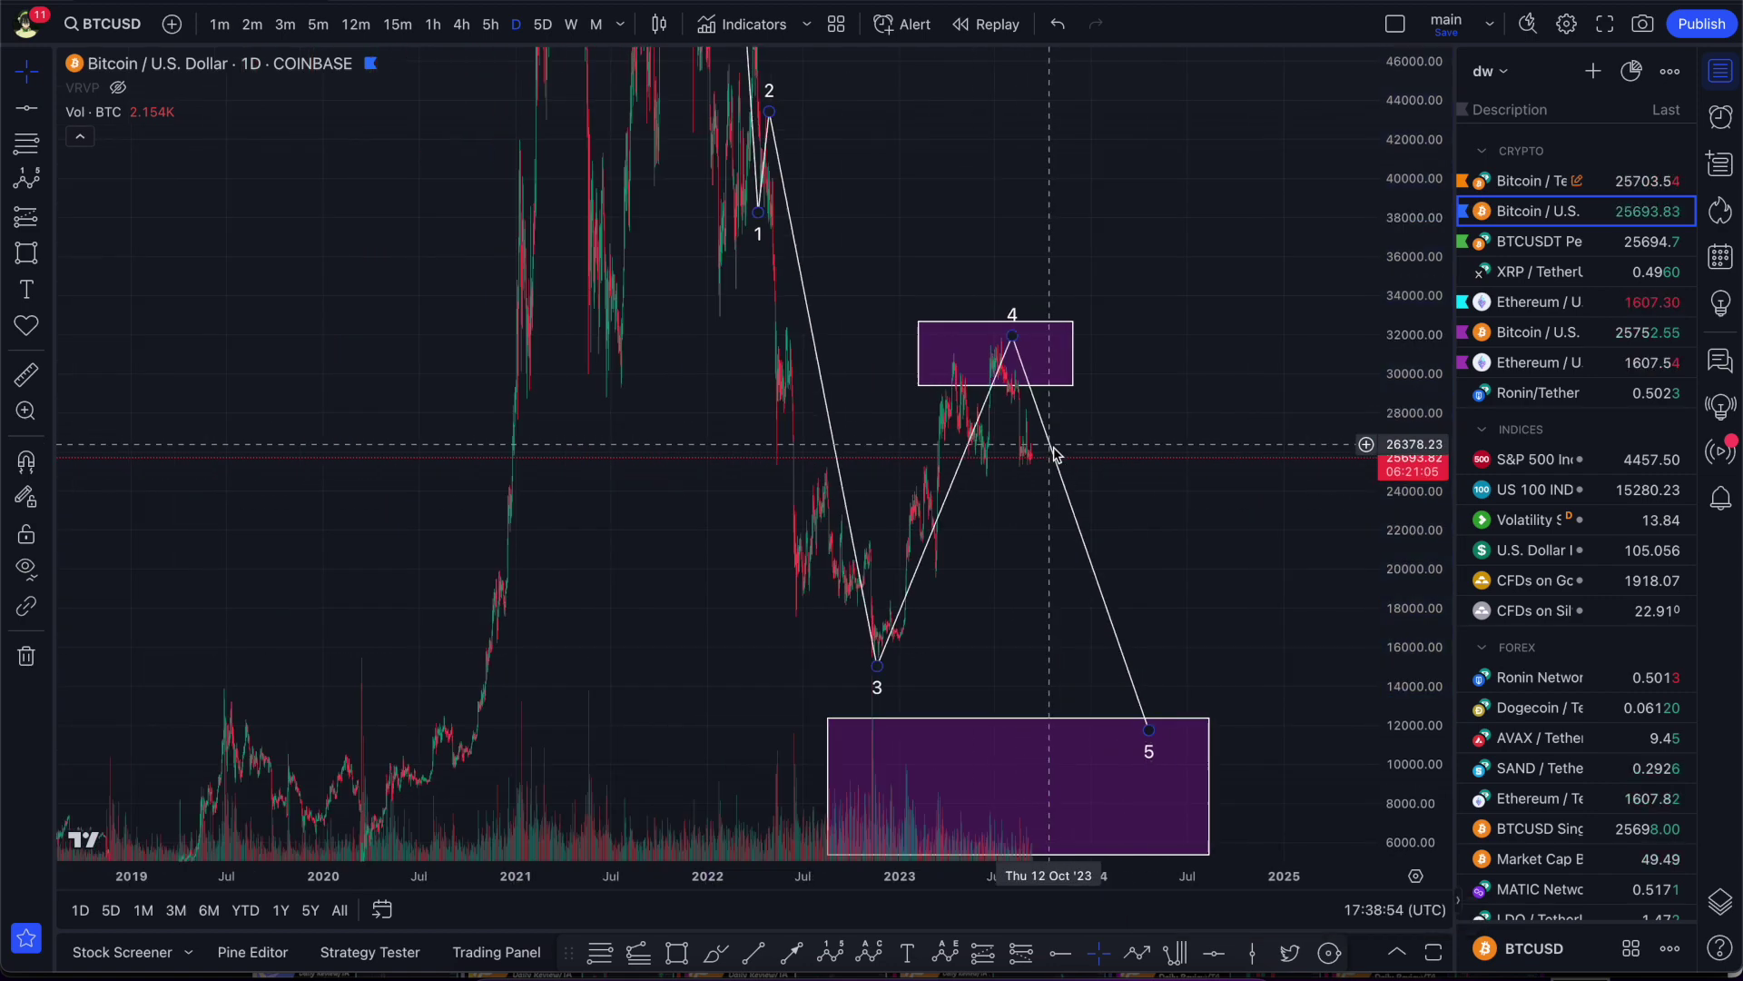
{"action": "left_click_drag", "start_coordinate": [1145, 480], "coordinate": [1097, 469]}
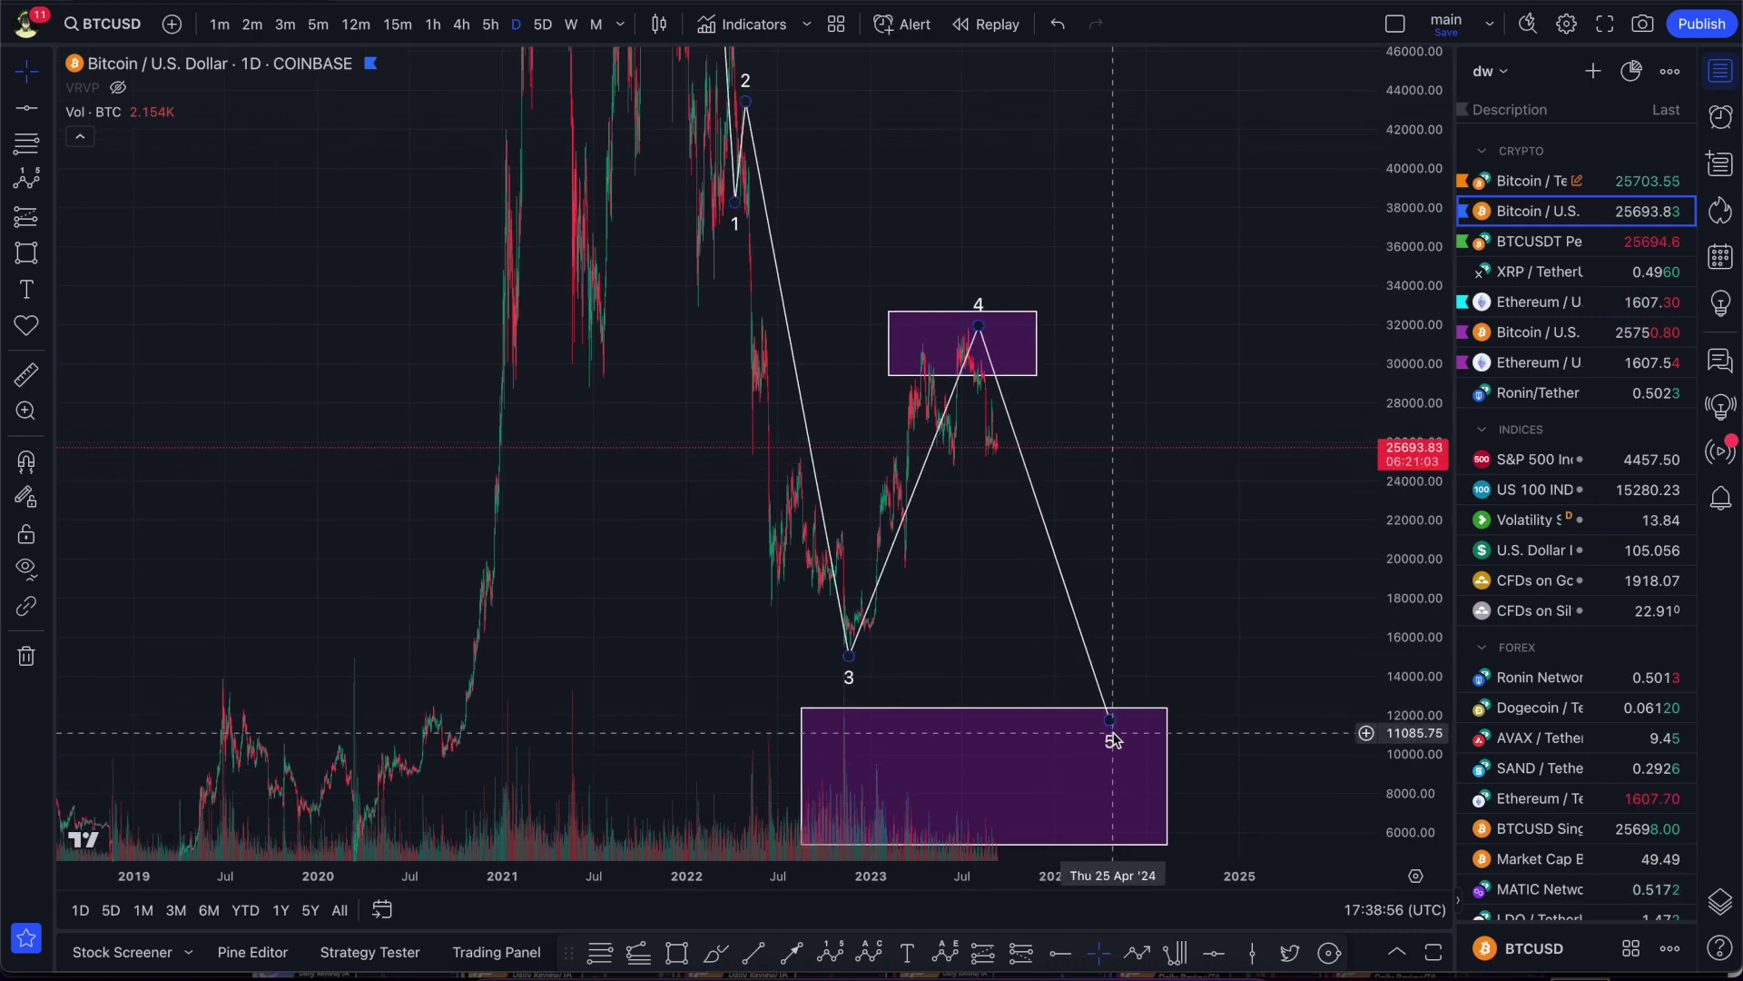
{"action": "left_click_drag", "start_coordinate": [1113, 740], "coordinate": [1051, 663]}
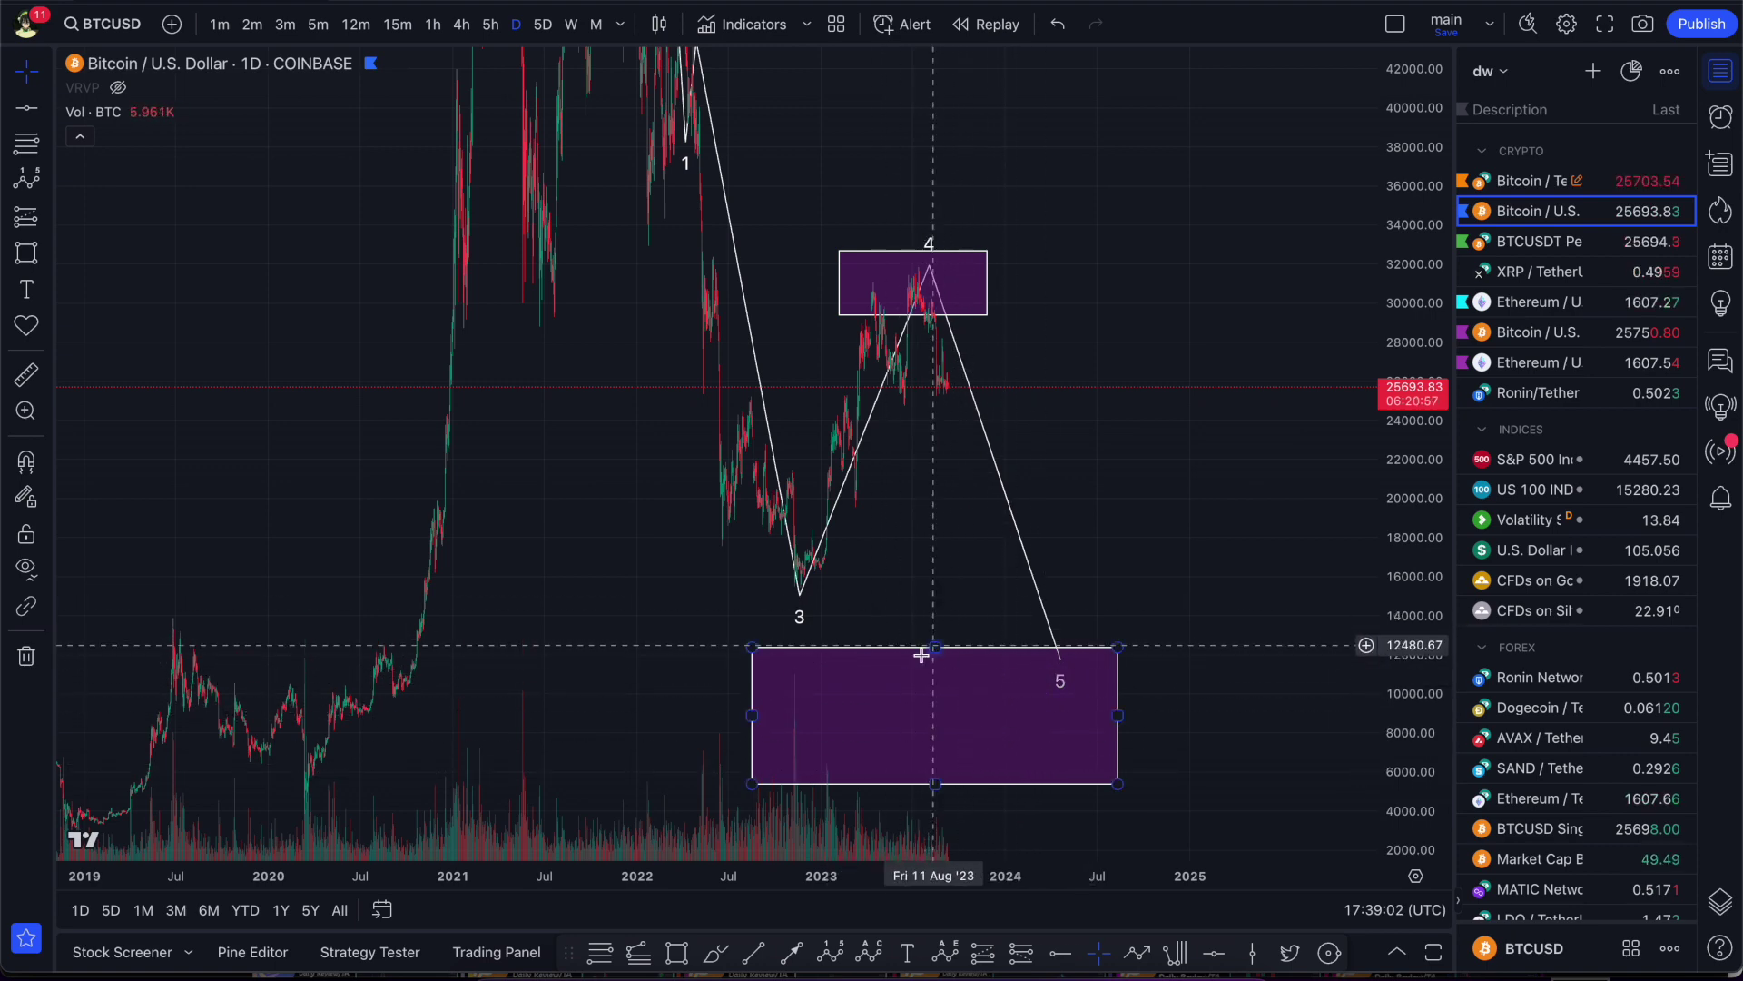
{"action": "left_click_drag", "start_coordinate": [991, 642], "coordinate": [1098, 640]}
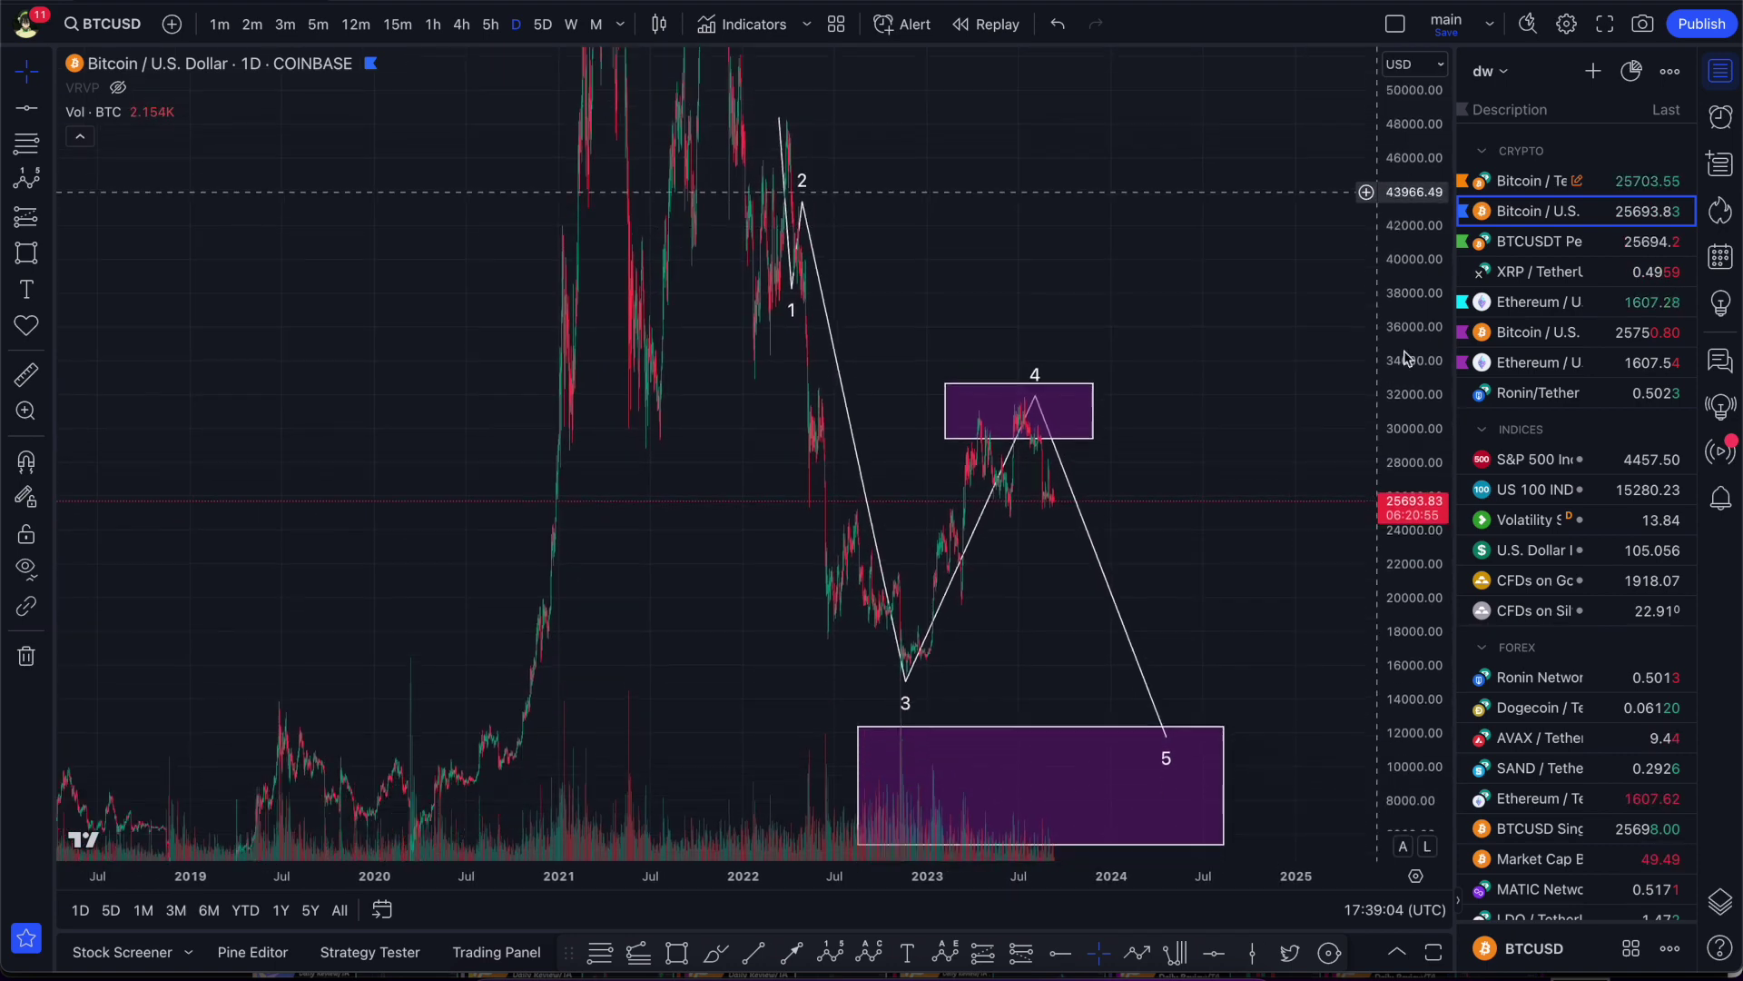
- Draw a trend-based Fib extension through about 48,248, 15,398 and 31,963, and move wave point 5 to about 11,397 on 25 May 2024
{"action": "left_click", "coordinate": [640, 951]}
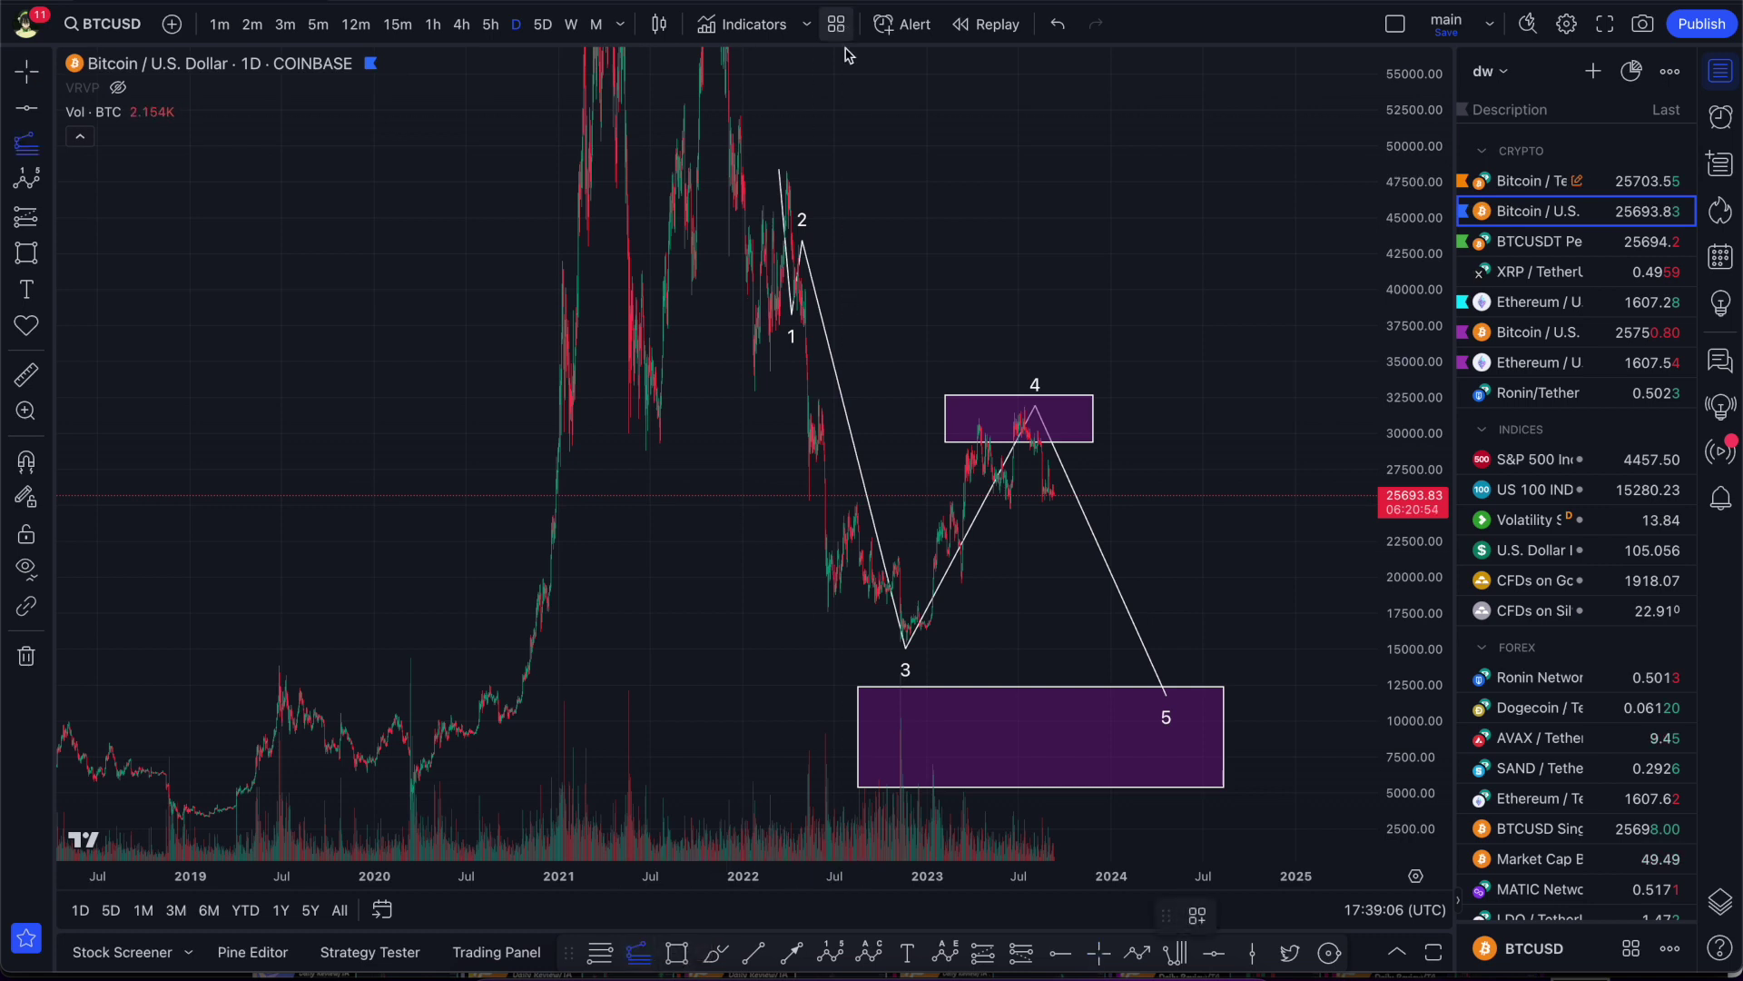
{"action": "left_click", "coordinate": [844, 176]}
{"action": "left_click", "coordinate": [869, 643]}
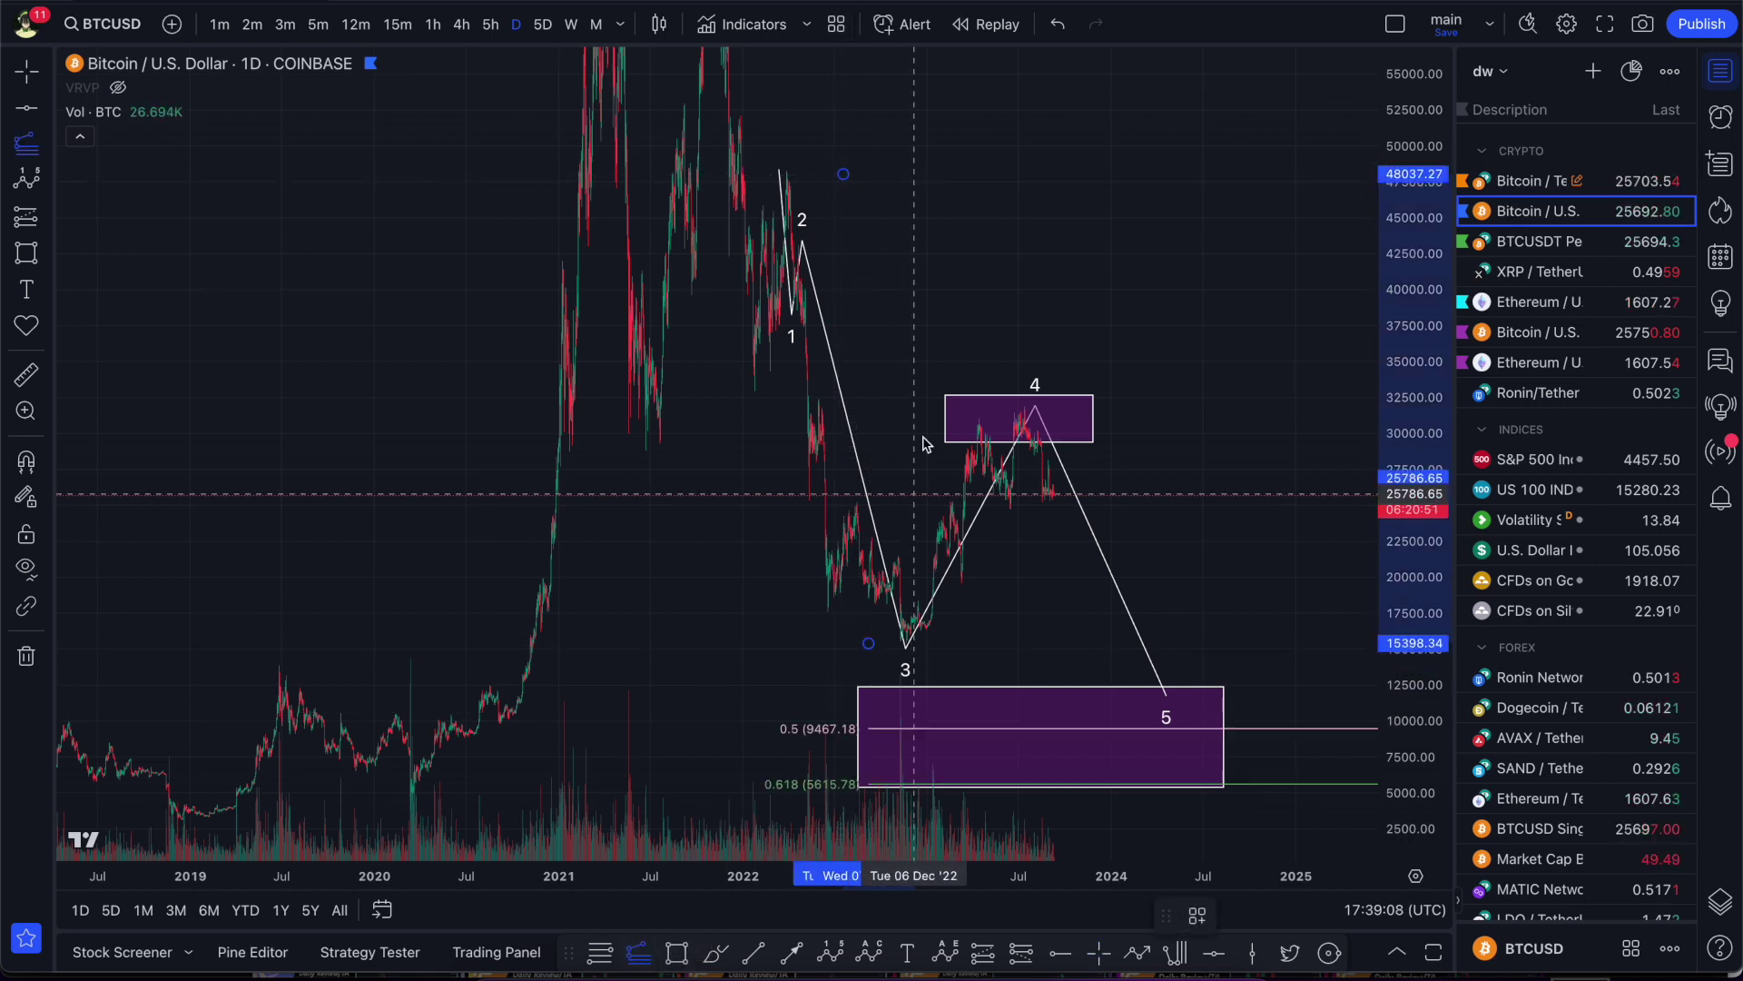
{"action": "left_click", "coordinate": [928, 406]}
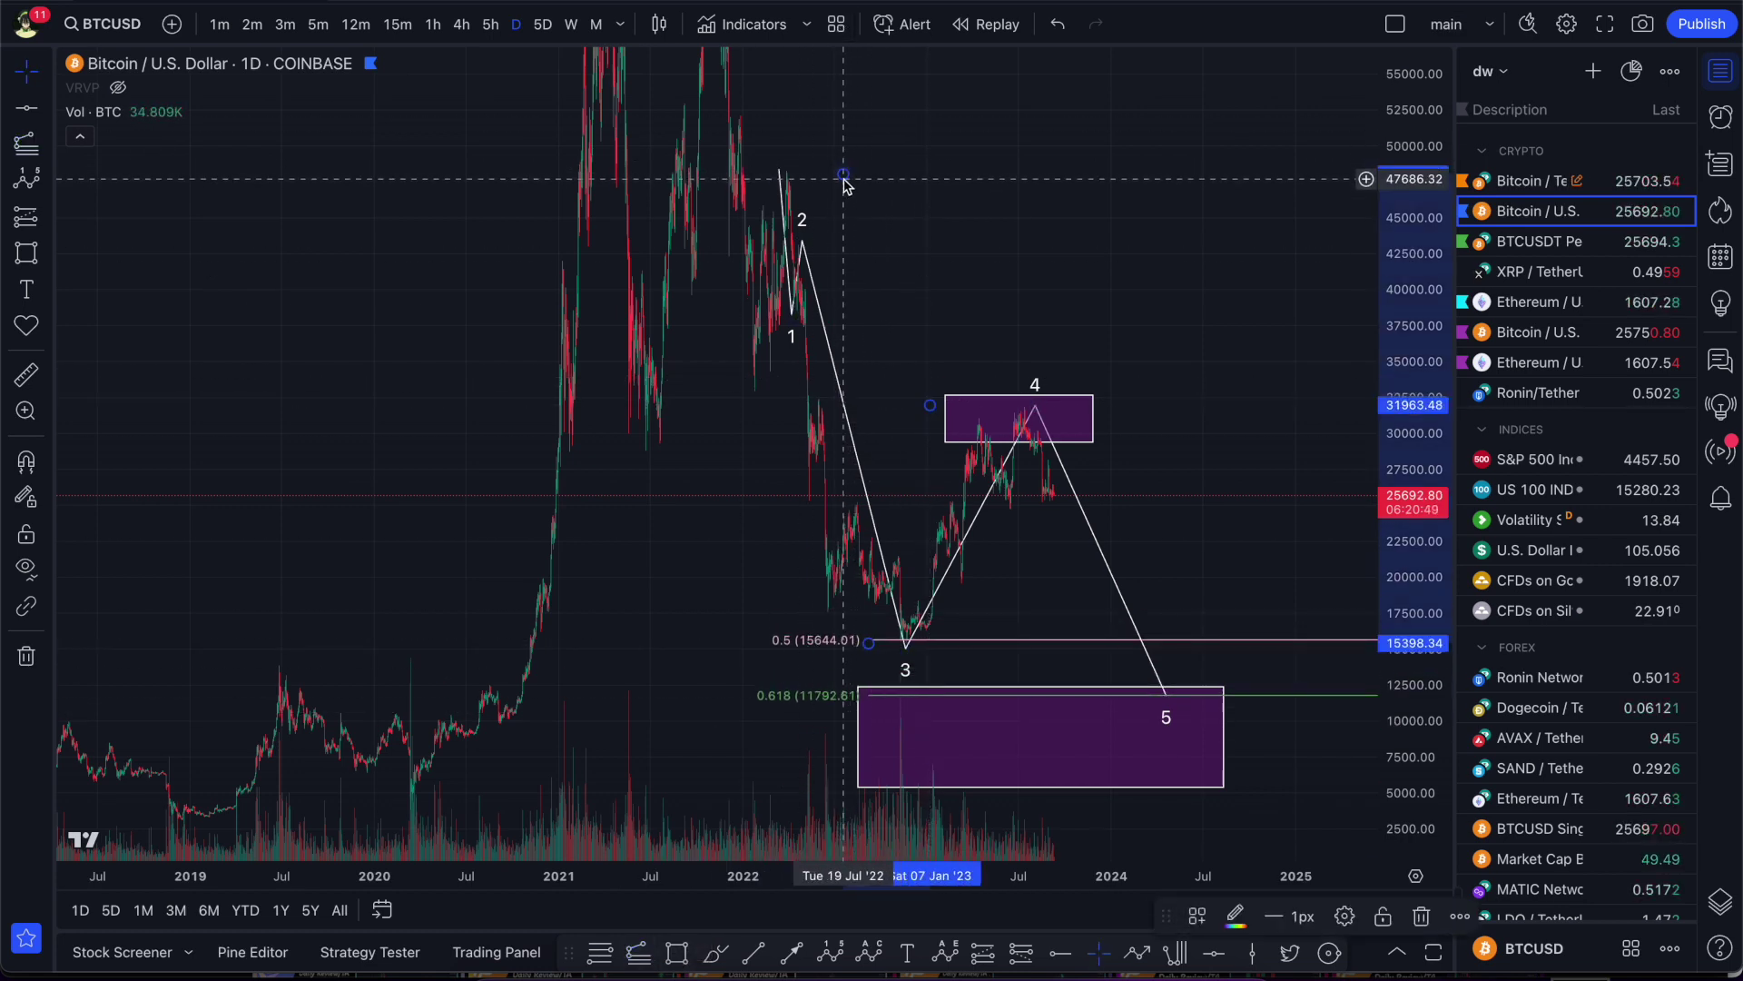
{"action": "left_click_drag", "start_coordinate": [843, 174], "coordinate": [844, 171]}
{"action": "left_click_drag", "start_coordinate": [1088, 284], "coordinate": [1073, 274]}
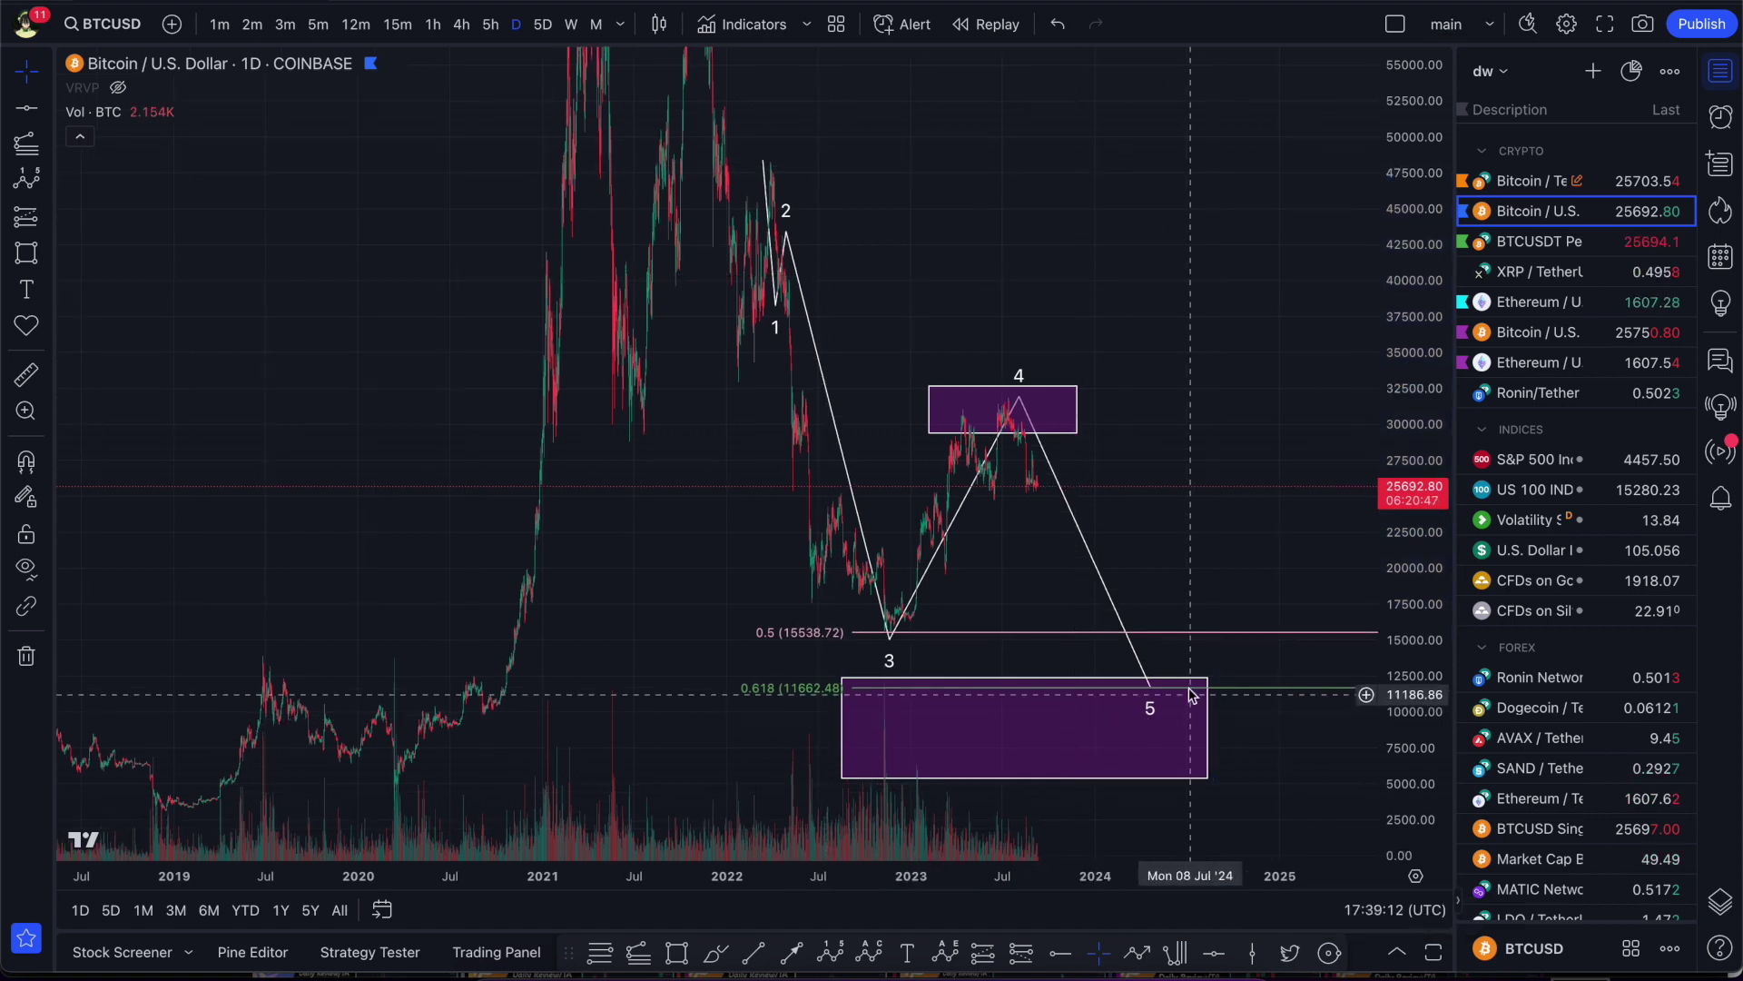
{"action": "left_click_drag", "start_coordinate": [1151, 701], "coordinate": [1169, 705]}
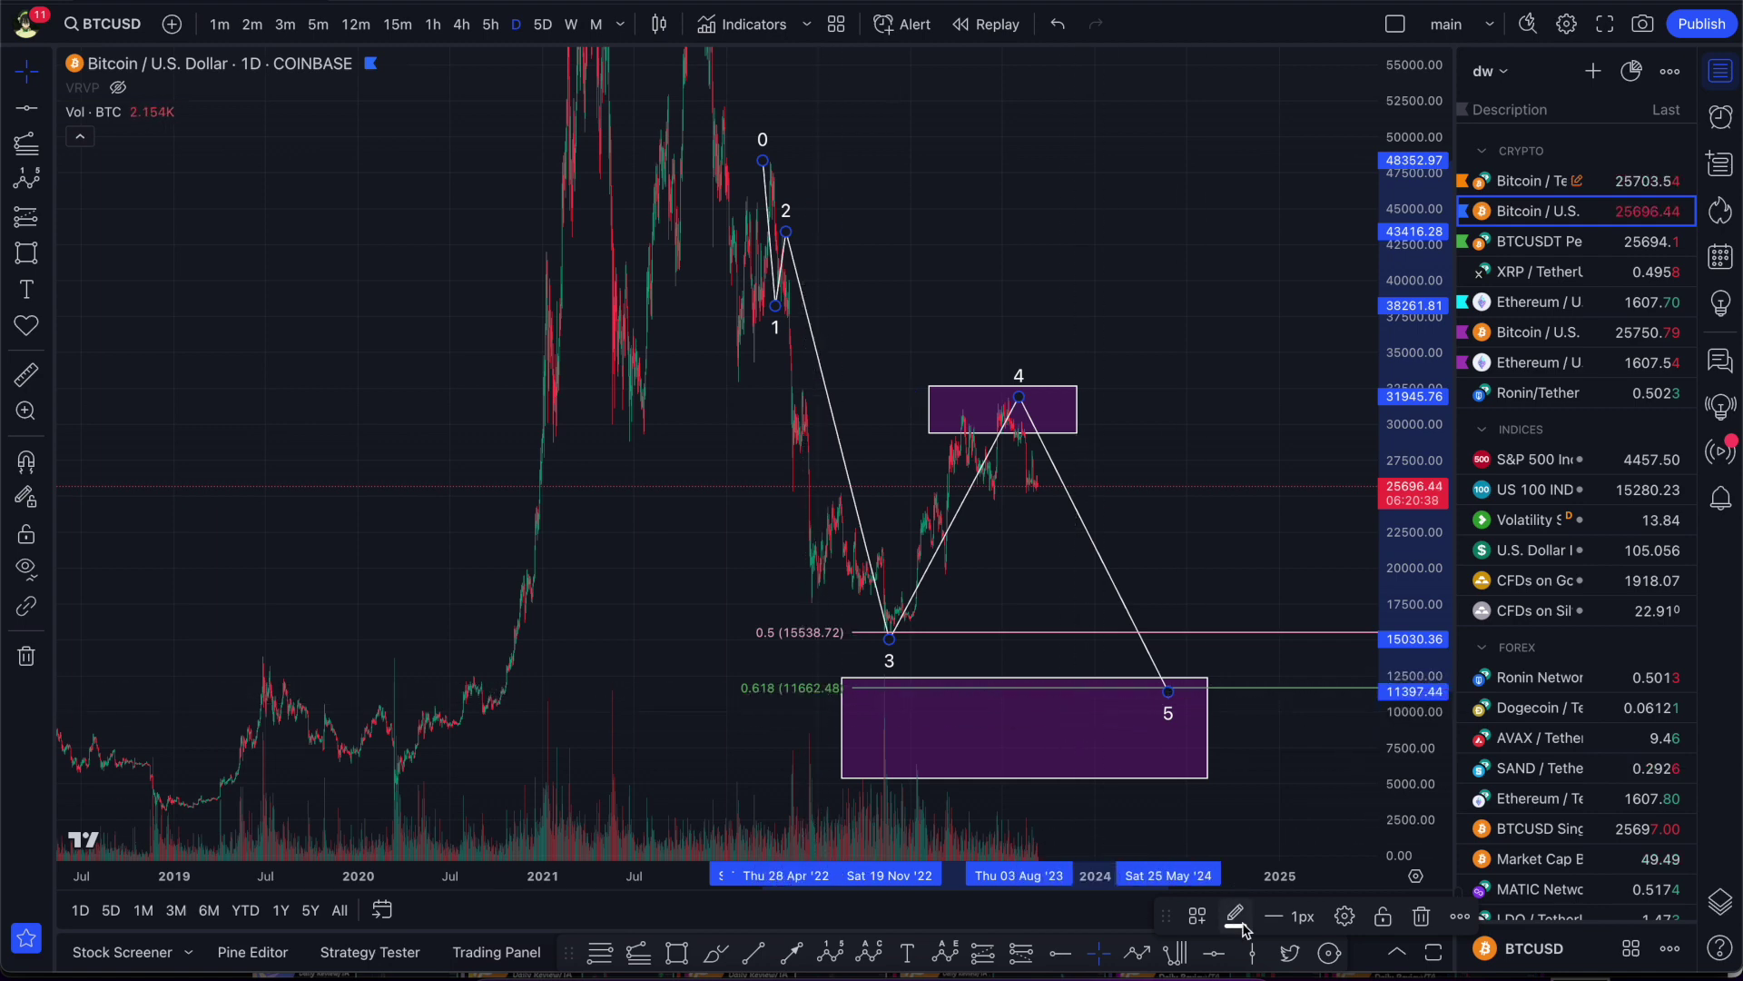
- Place a horizontal line at about 11,678 on the 0.618 extension level and color it green
{"action": "left_click", "coordinate": [1215, 952]}
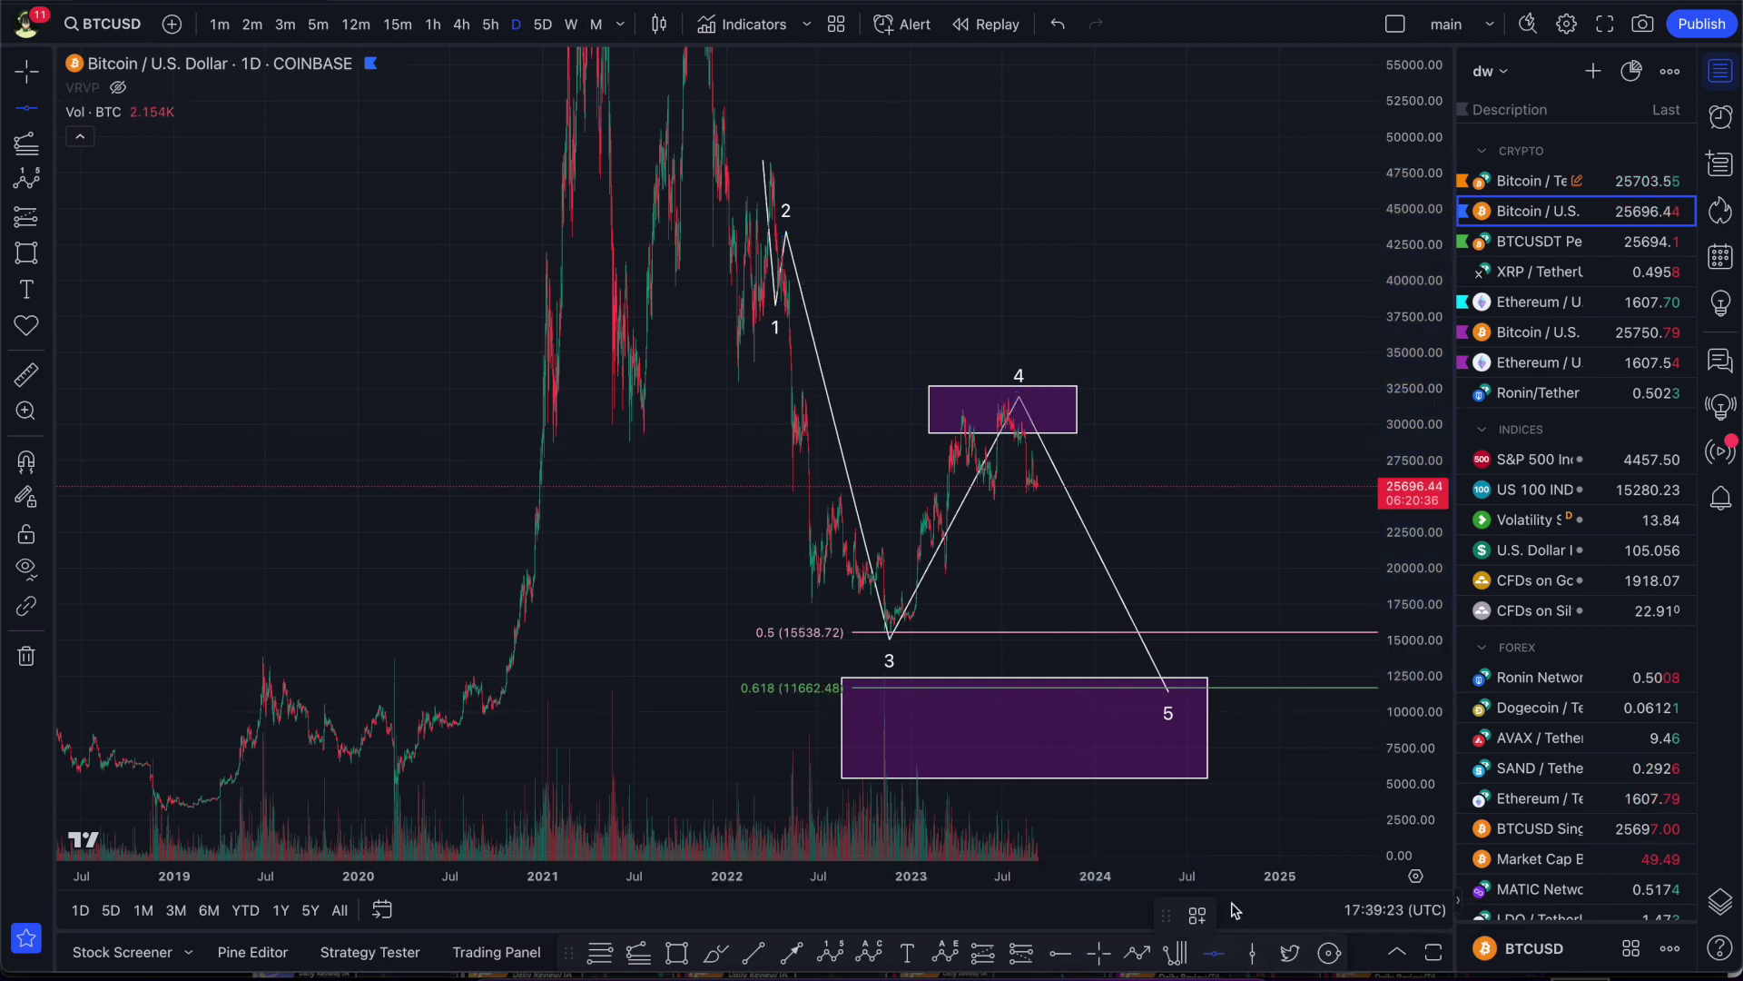
{"action": "left_click", "coordinate": [1234, 688]}
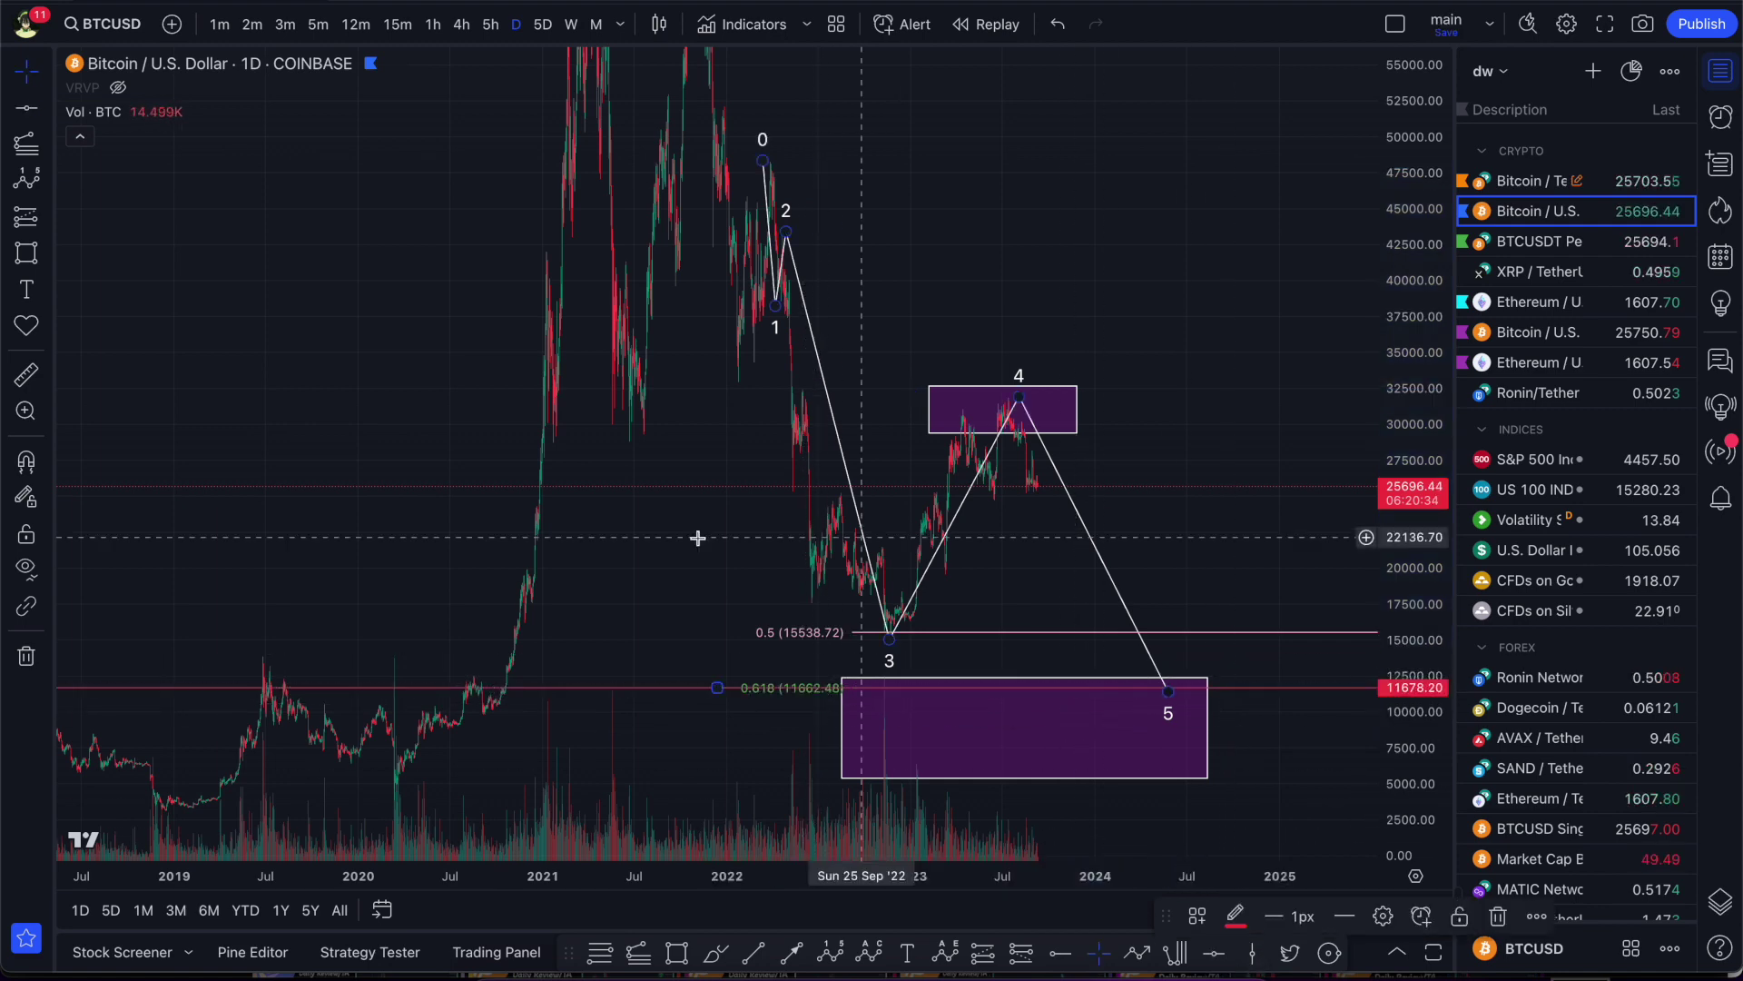
{"action": "double_click", "coordinate": [641, 688]}
{"action": "left_click", "coordinate": [765, 474]}
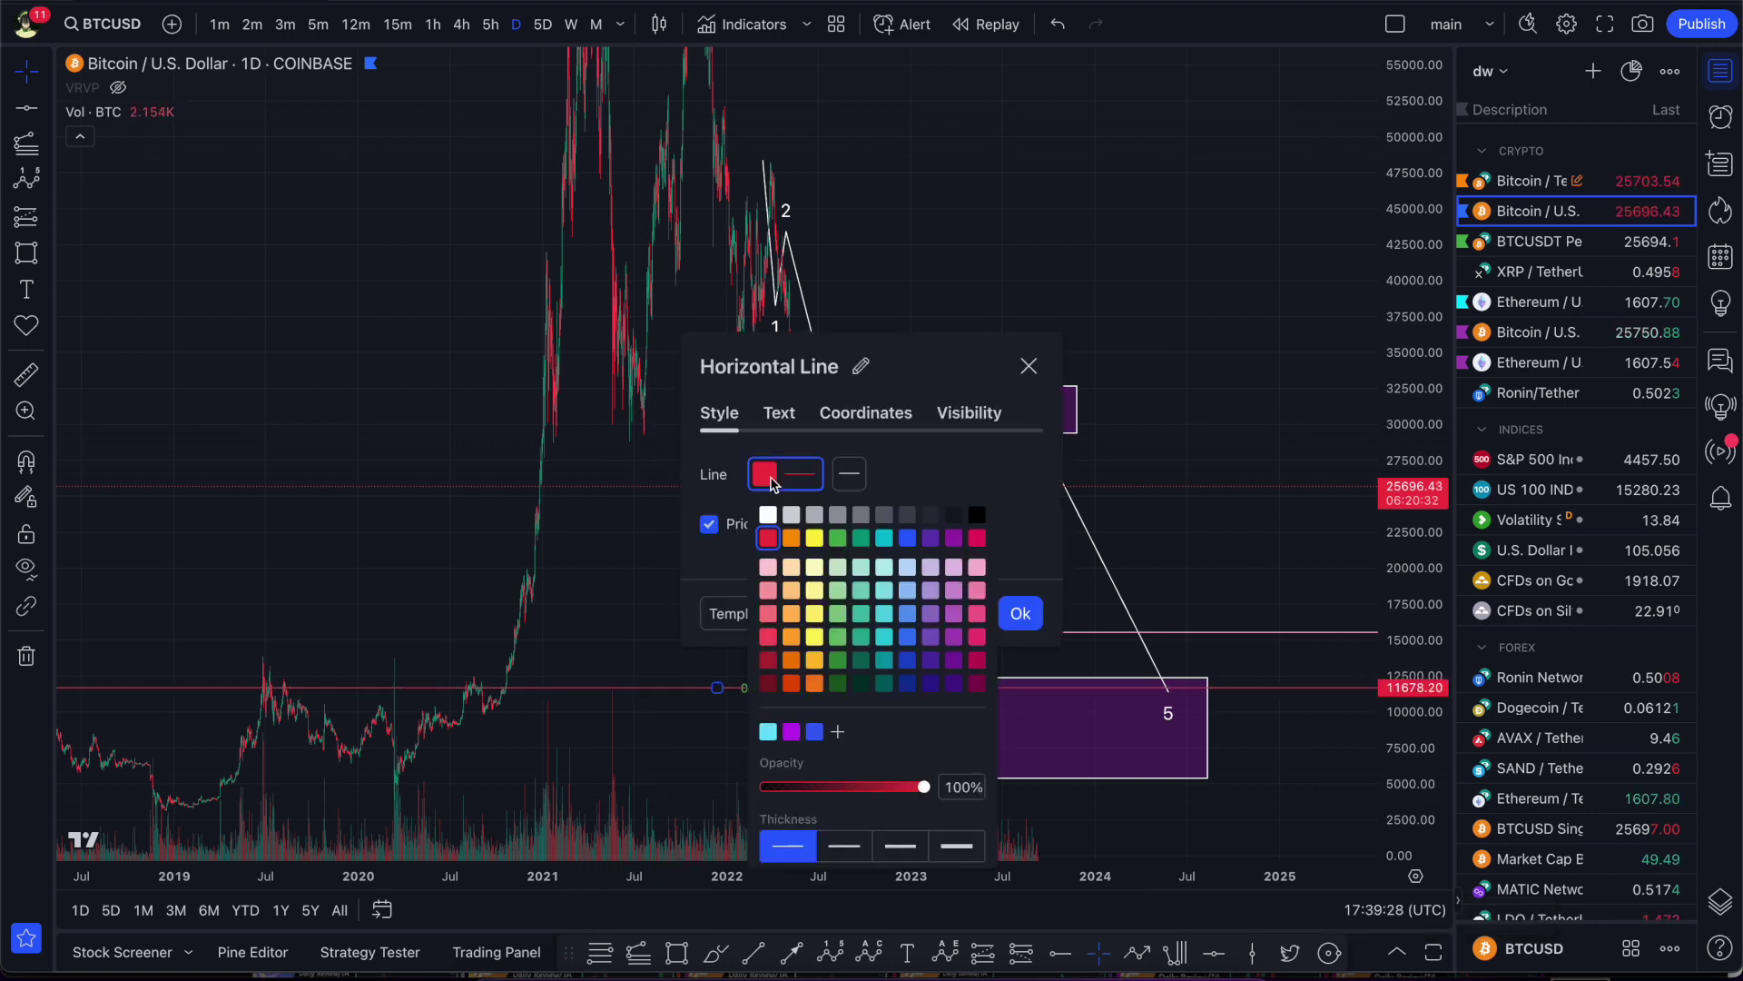
{"action": "left_click", "coordinate": [882, 539]}
{"action": "left_click", "coordinate": [1020, 613]}
{"action": "left_click", "coordinate": [1020, 613]}
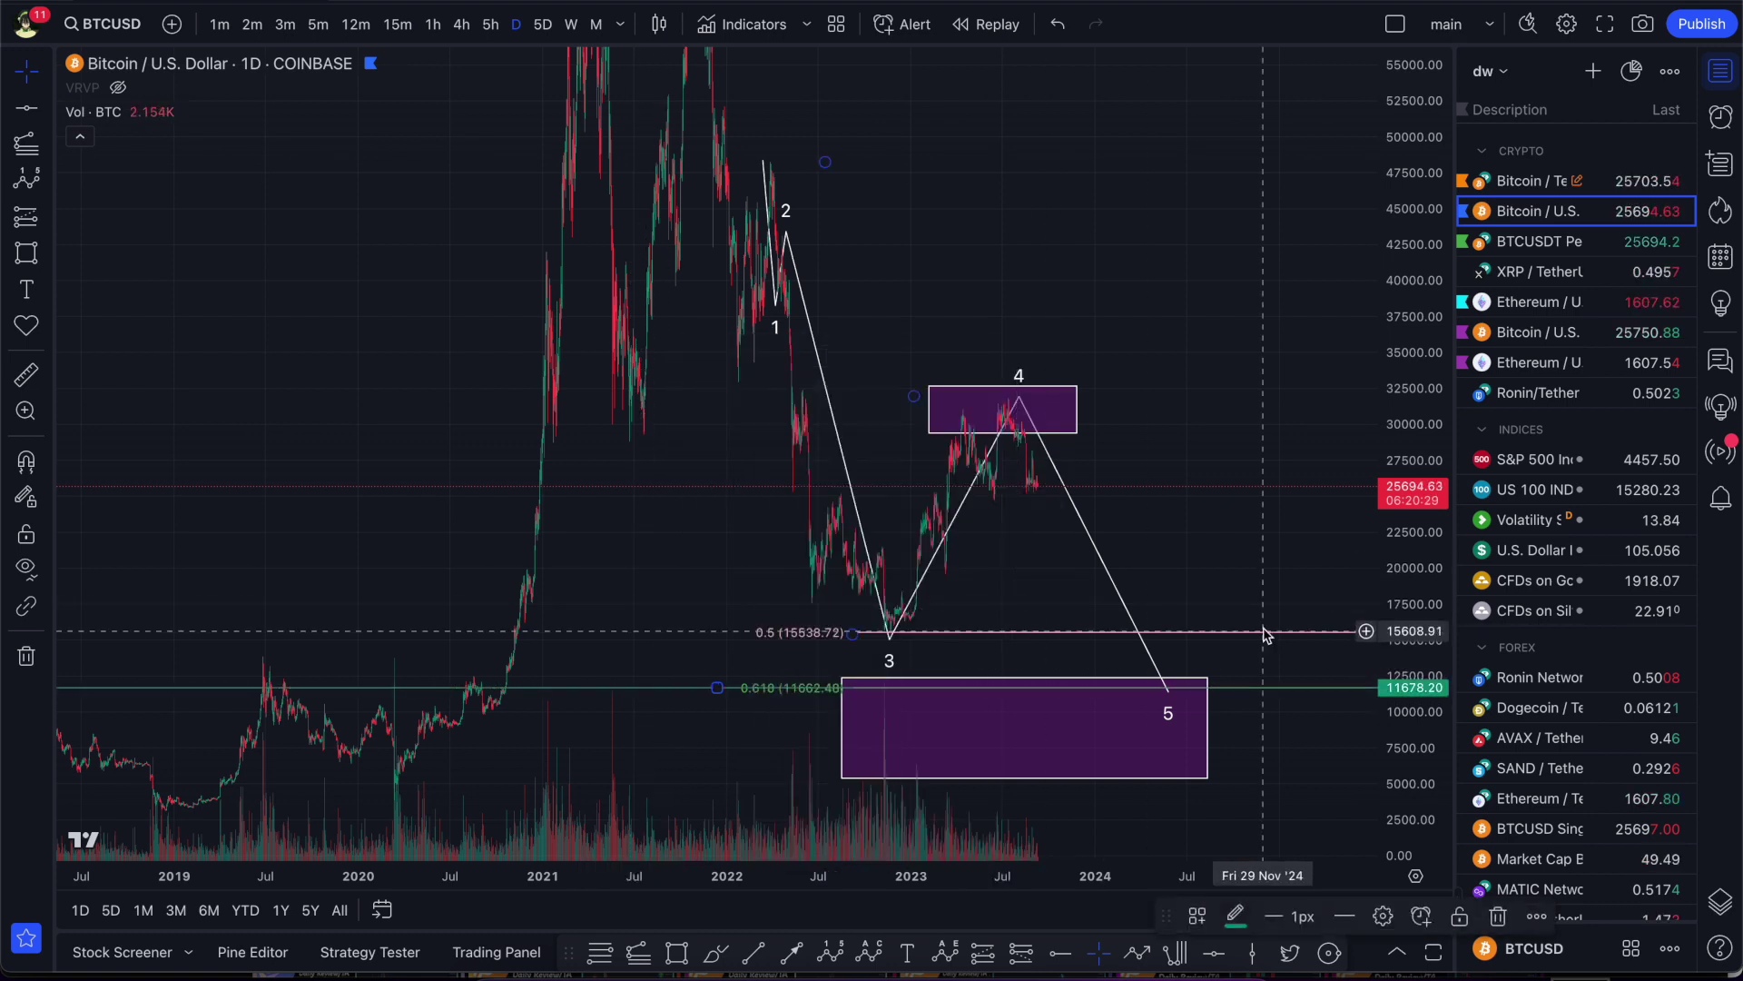
- Delete the trend-based Fib extension and shift wave point 5 slightly further out, close to the green horizontal line
{"action": "left_click", "coordinate": [1263, 635]}
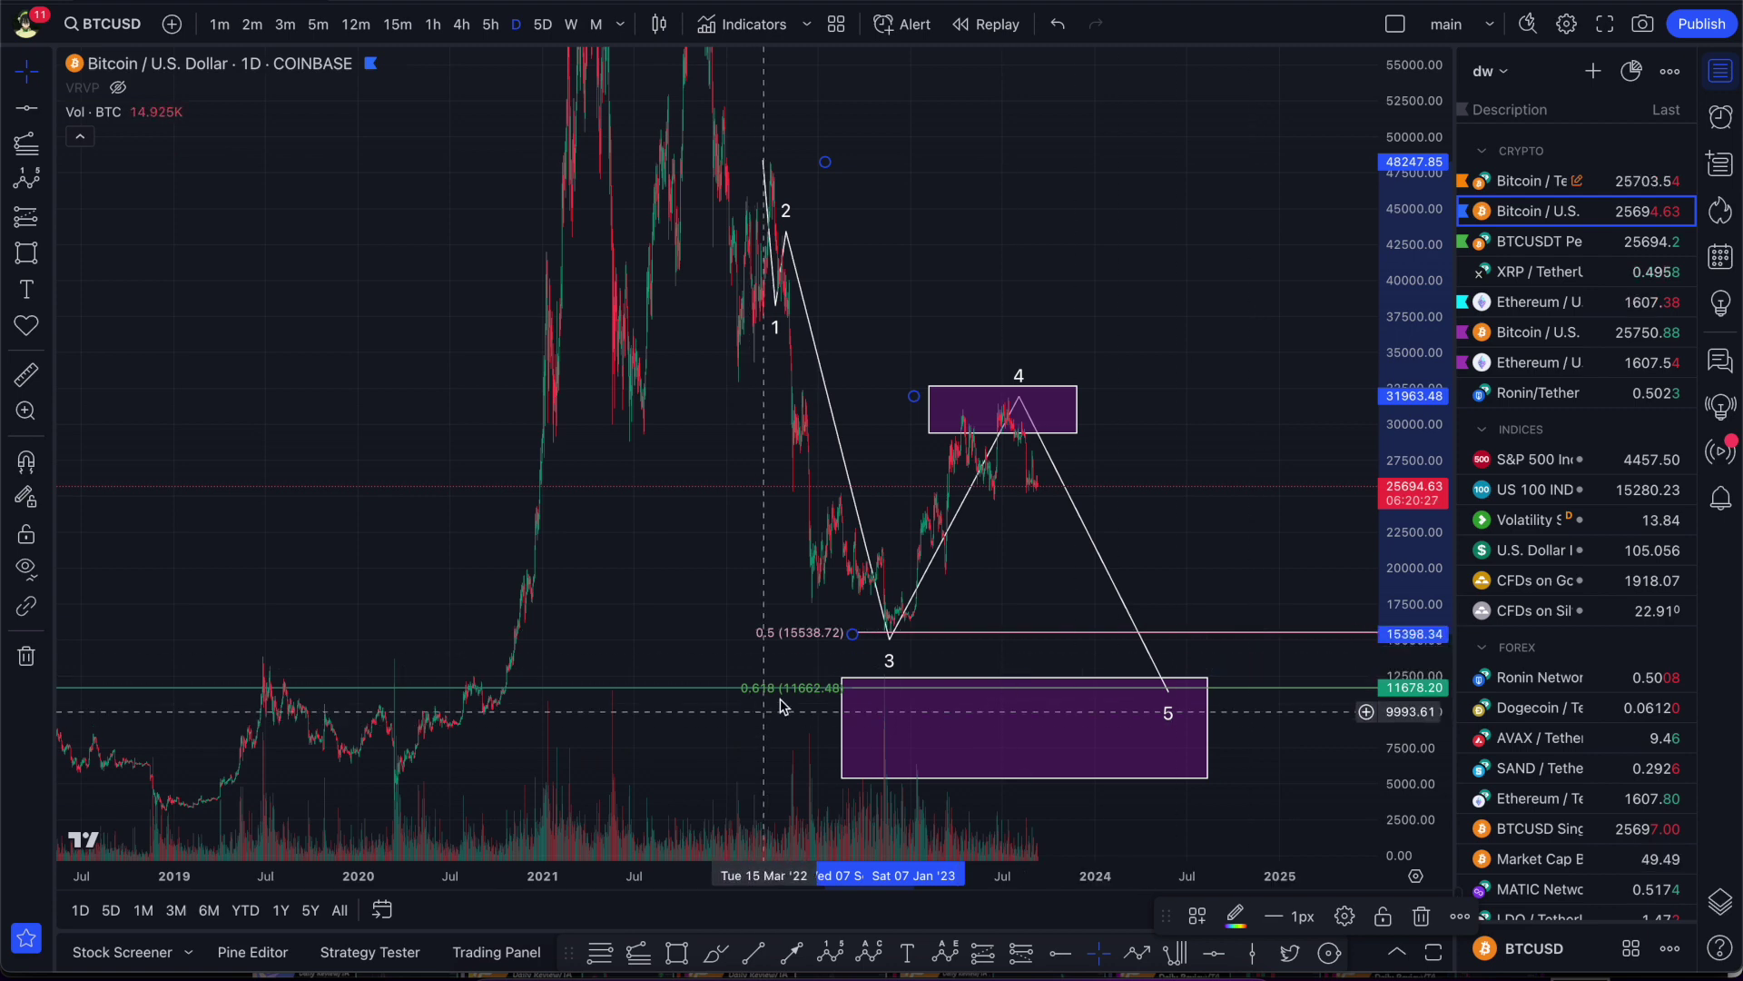
{"action": "key", "text": "Delete"}
{"action": "left_click_drag", "start_coordinate": [1423, 720], "coordinate": [1423, 625]}
{"action": "left_click_drag", "start_coordinate": [1265, 624], "coordinate": [1172, 468]}
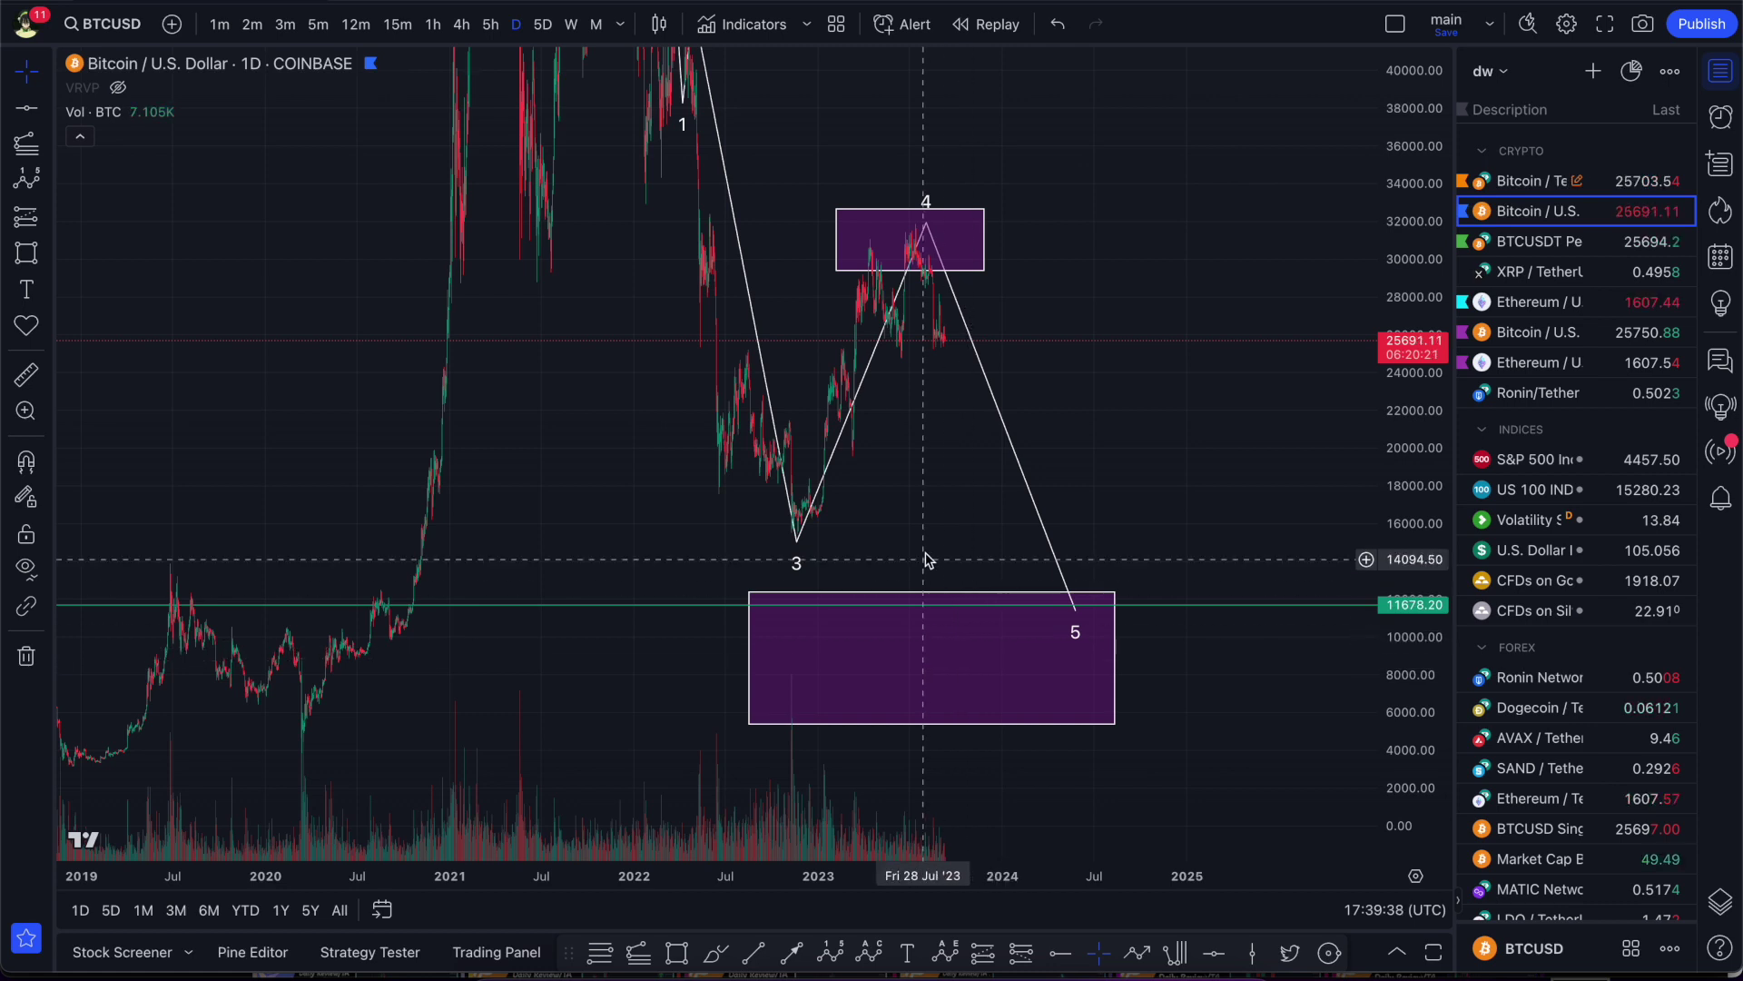
{"action": "left_click_drag", "start_coordinate": [1075, 610], "coordinate": [1087, 601]}
{"action": "left_click", "coordinate": [1214, 505]}
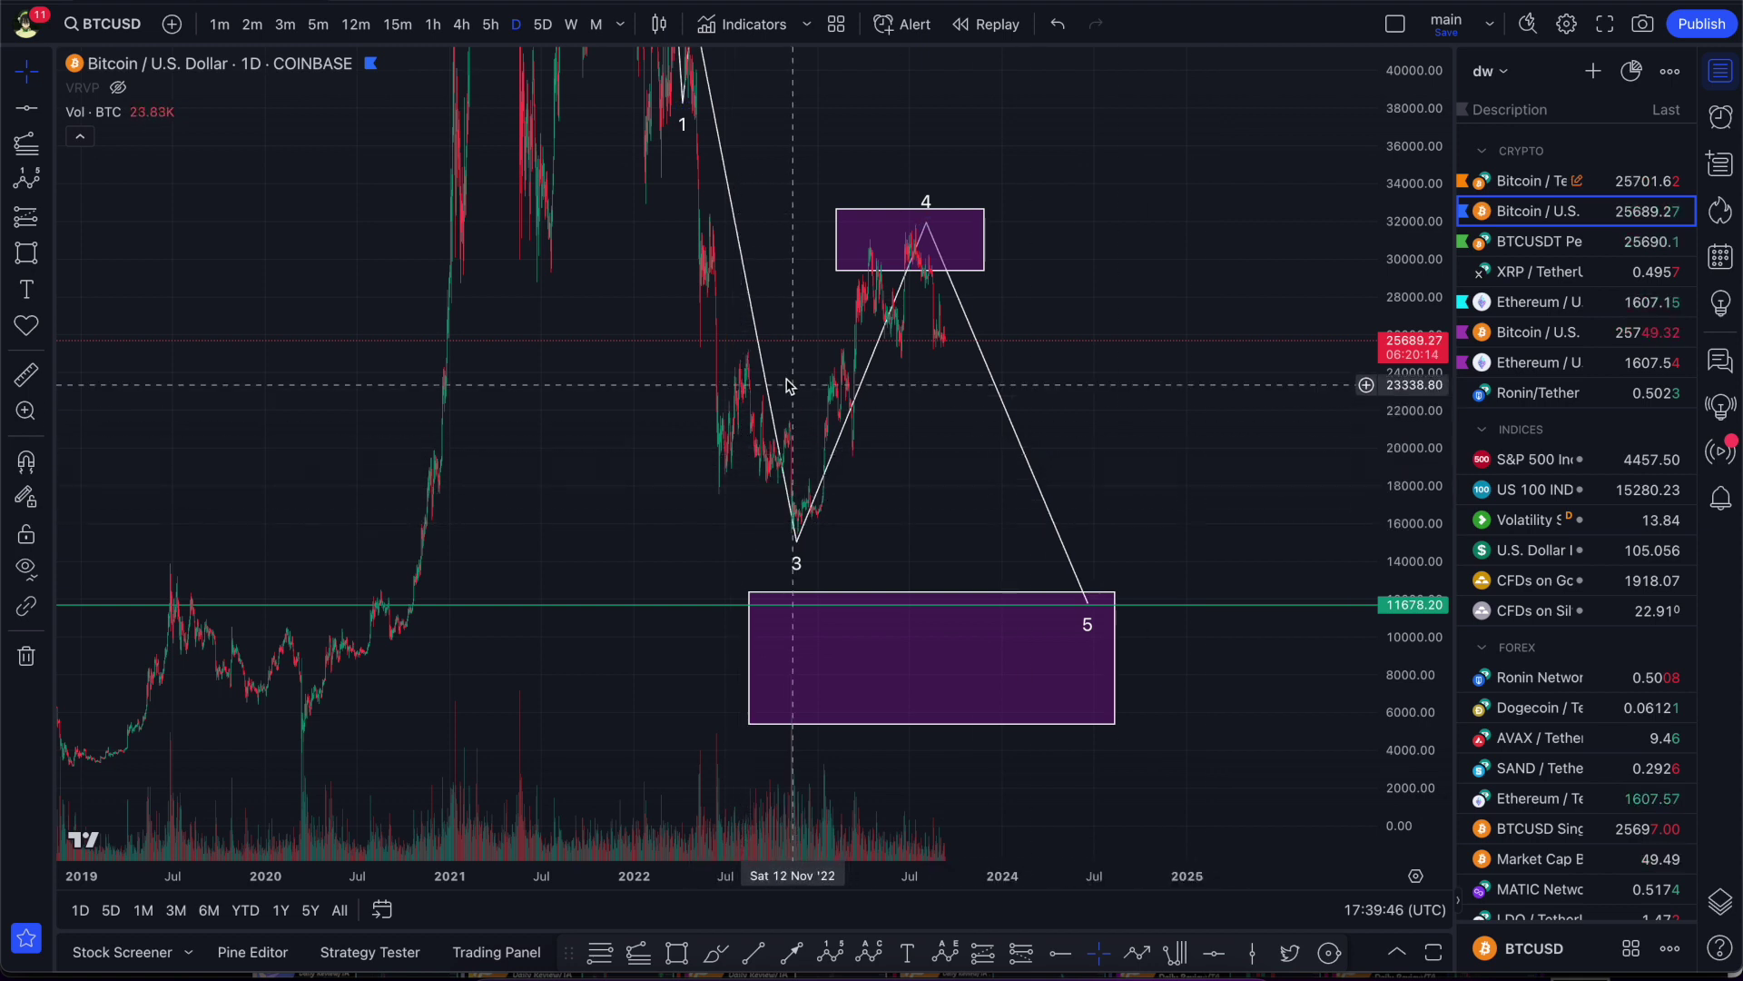
{"action": "scroll", "coordinate": [727, 363], "scroll_direction": "up", "scroll_amount": 3}
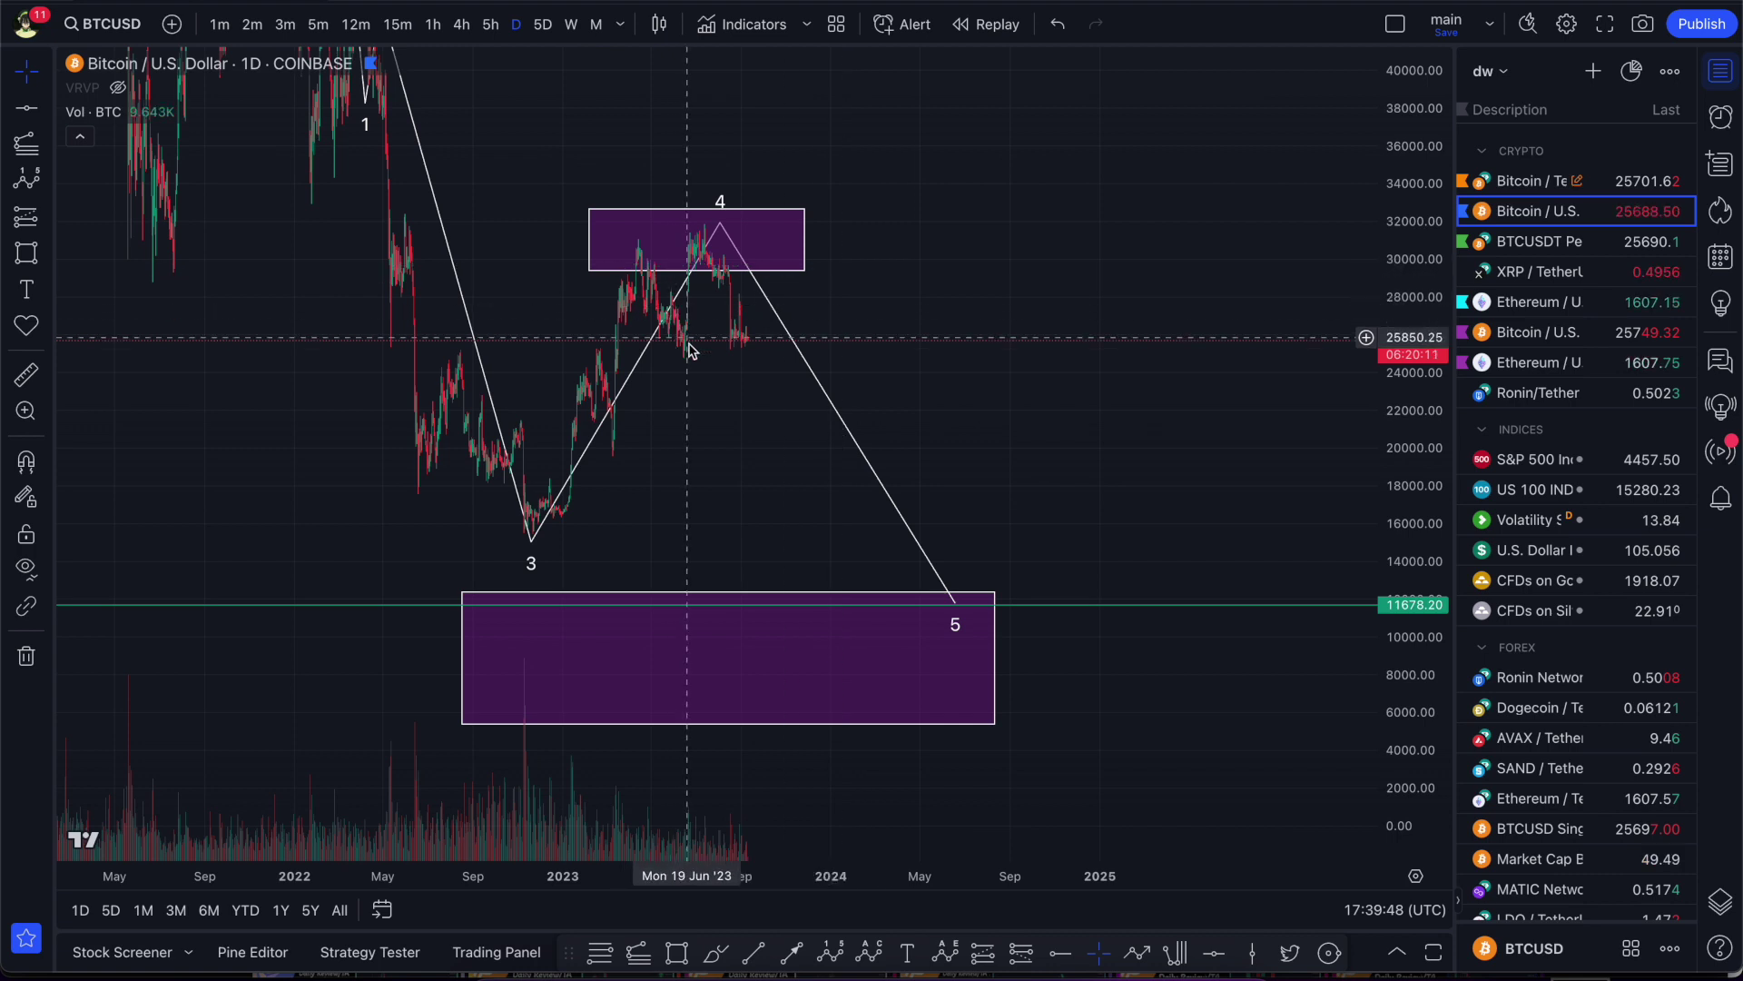
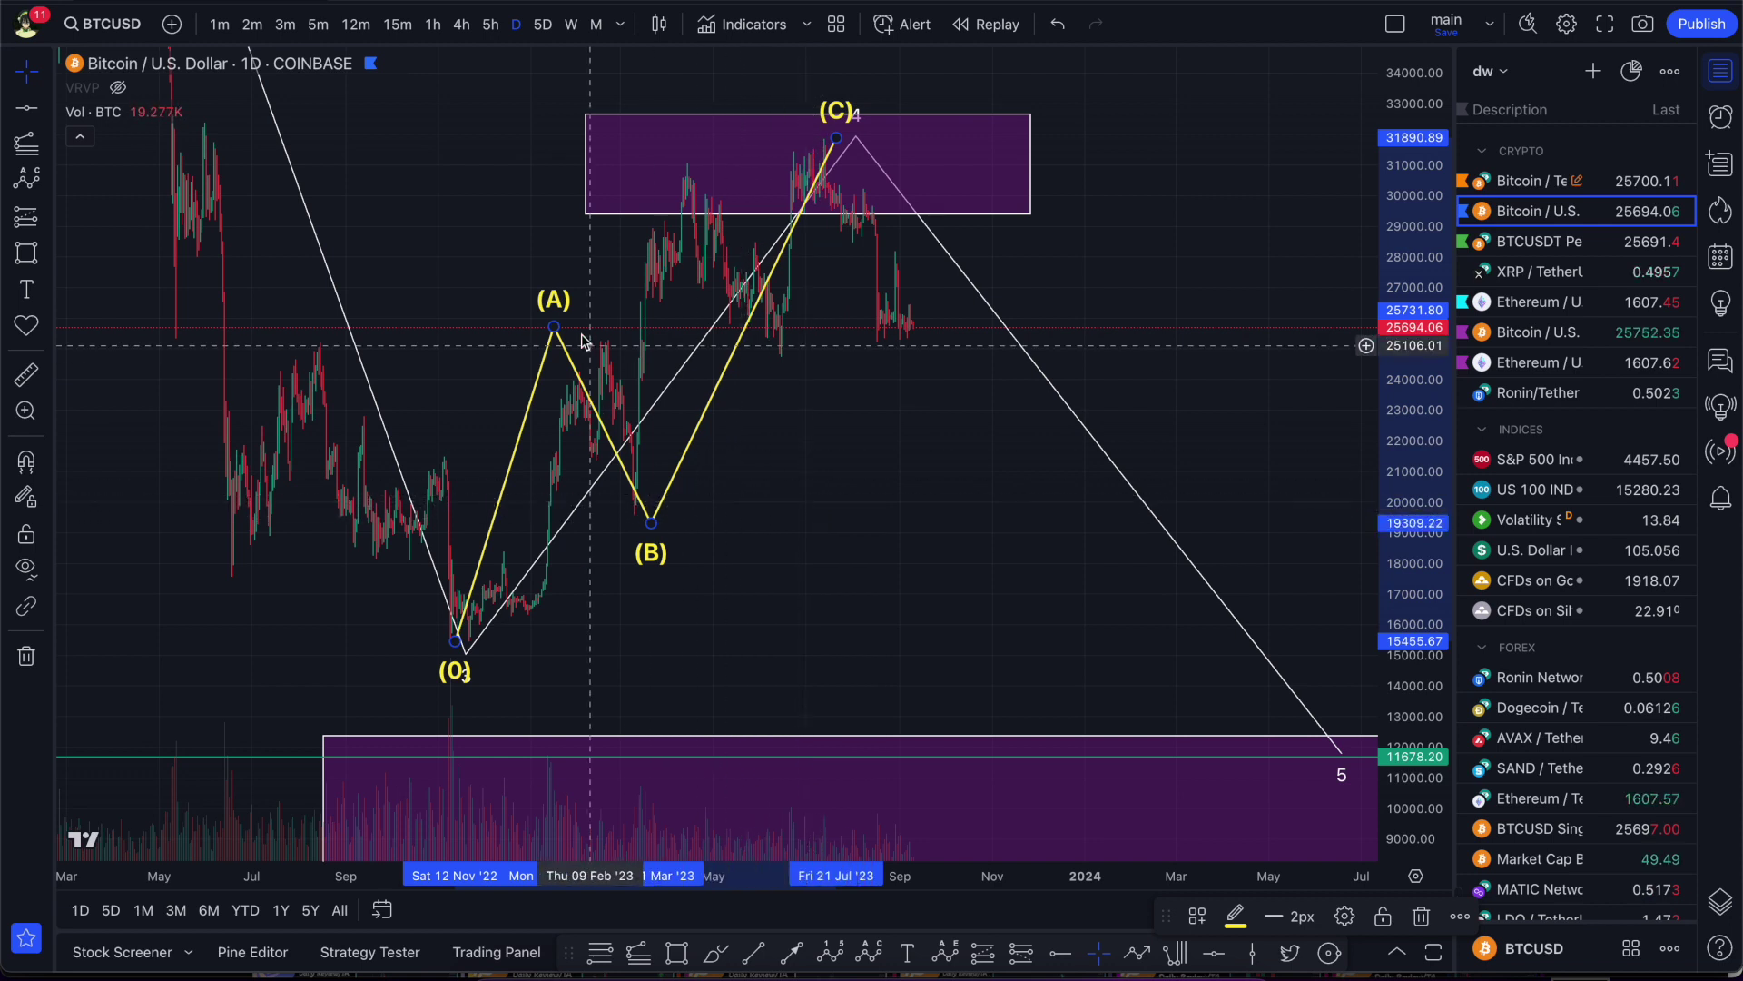
- Move the yellow correction wave's point A to about 25,666 in late January 2023 and point C to mid-July 2023
{"action": "left_click_drag", "start_coordinate": [553, 327], "coordinate": [569, 330]}
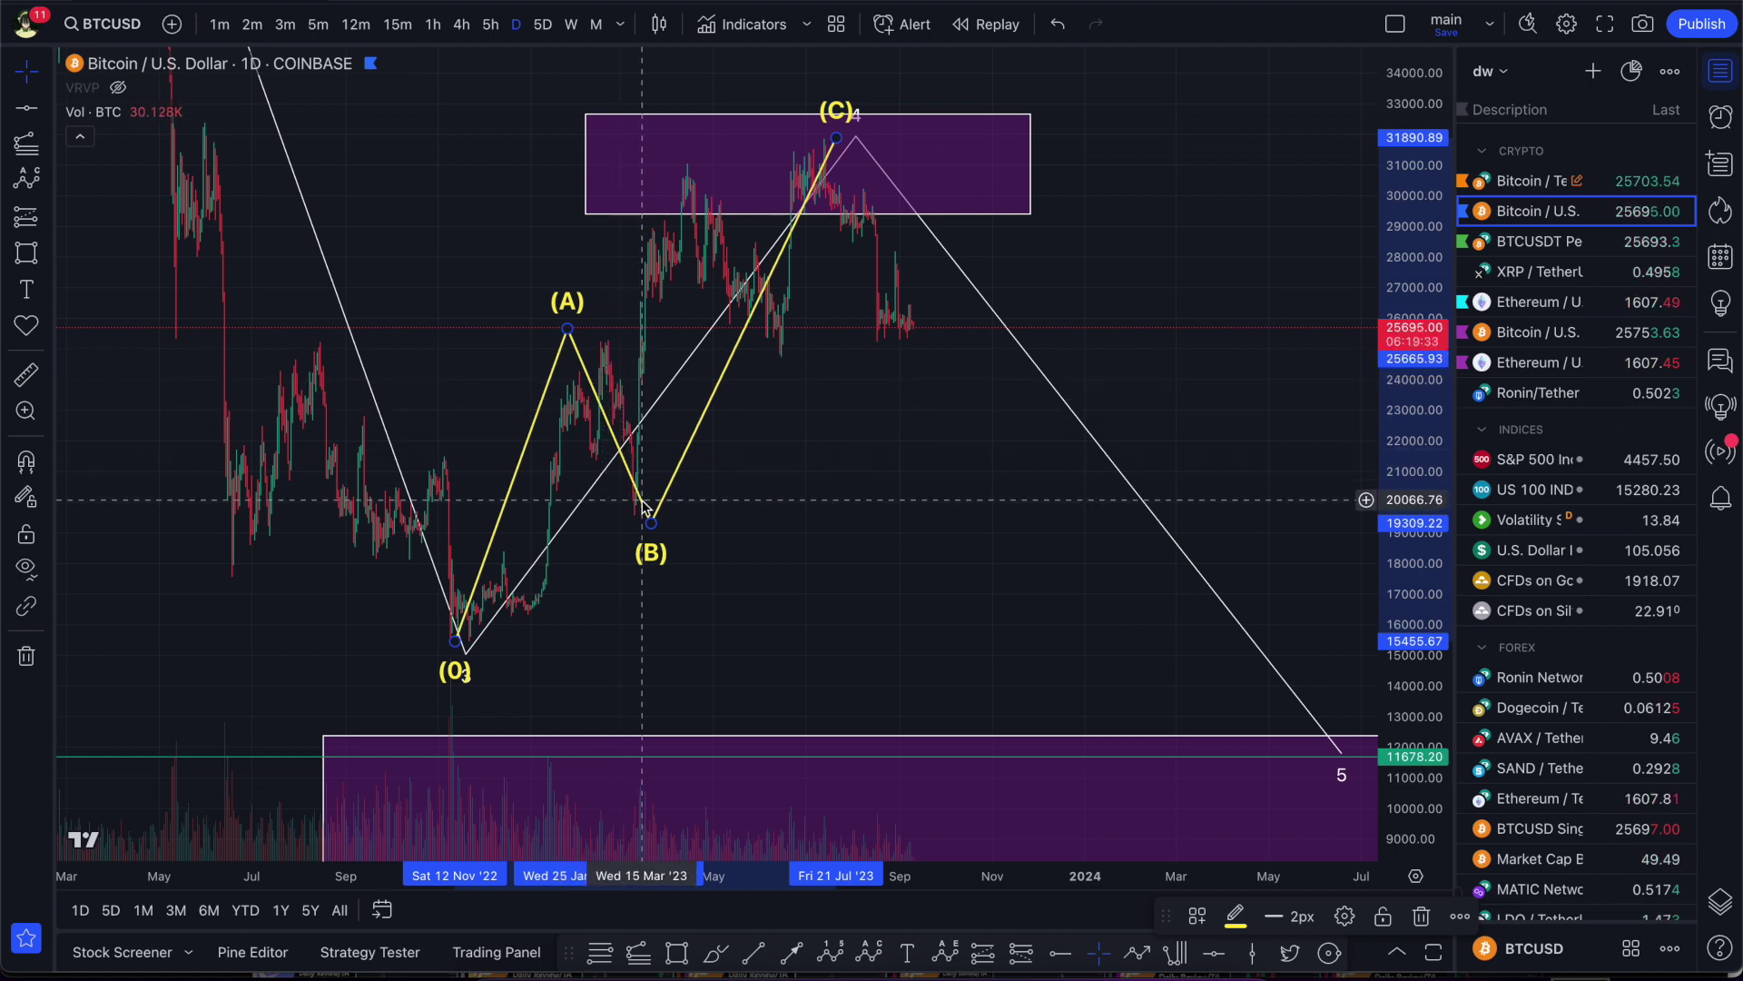
{"action": "left_click_drag", "start_coordinate": [836, 139], "coordinate": [828, 139]}
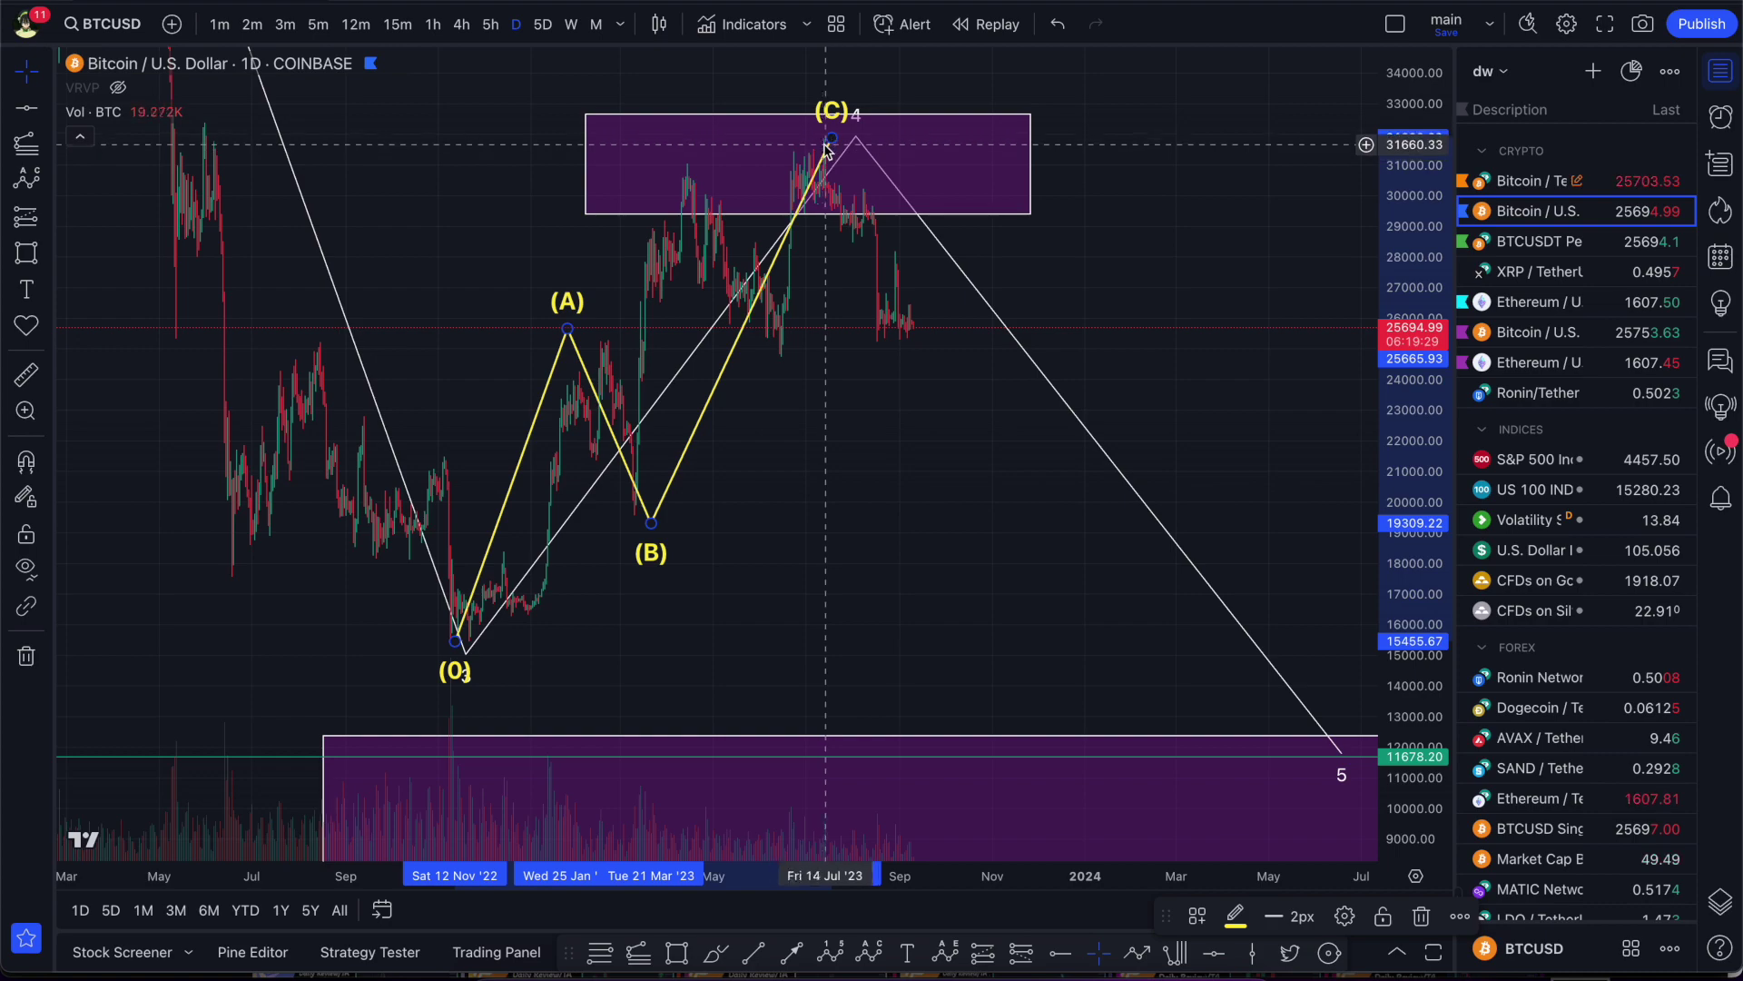
{"action": "scroll", "coordinate": [771, 420], "scroll_direction": "up", "scroll_amount": 7}
{"action": "left_click_drag", "start_coordinate": [428, 504], "coordinate": [1089, 490]}
{"action": "left_click_drag", "start_coordinate": [1442, 597], "coordinate": [1441, 267]}
{"action": "scroll", "coordinate": [984, 346], "scroll_direction": "up", "scroll_amount": 4}
{"action": "left_click_drag", "start_coordinate": [1015, 308], "coordinate": [1333, 475]}
{"action": "left_click_drag", "start_coordinate": [1416, 390], "coordinate": [1415, 665]}
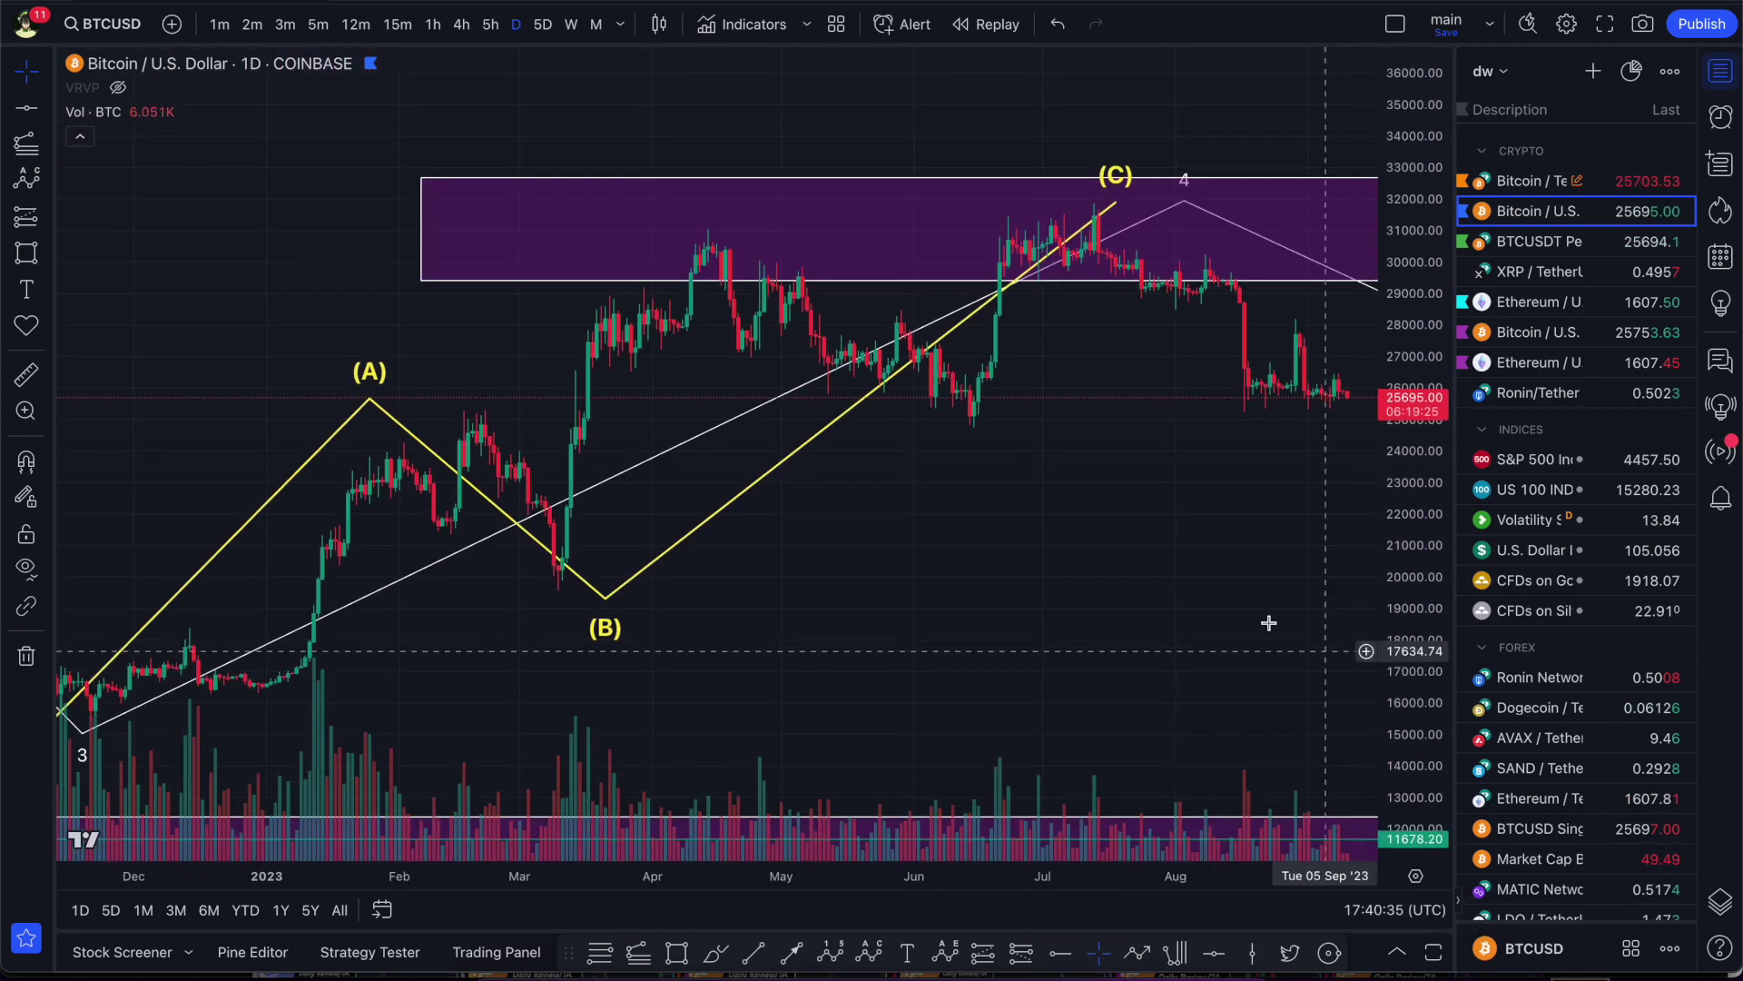
- Delete the white impulse wave, keeping the yellow ABC correction and both rectangles
{"action": "scroll", "coordinate": [976, 509], "scroll_direction": "down", "scroll_amount": 5}
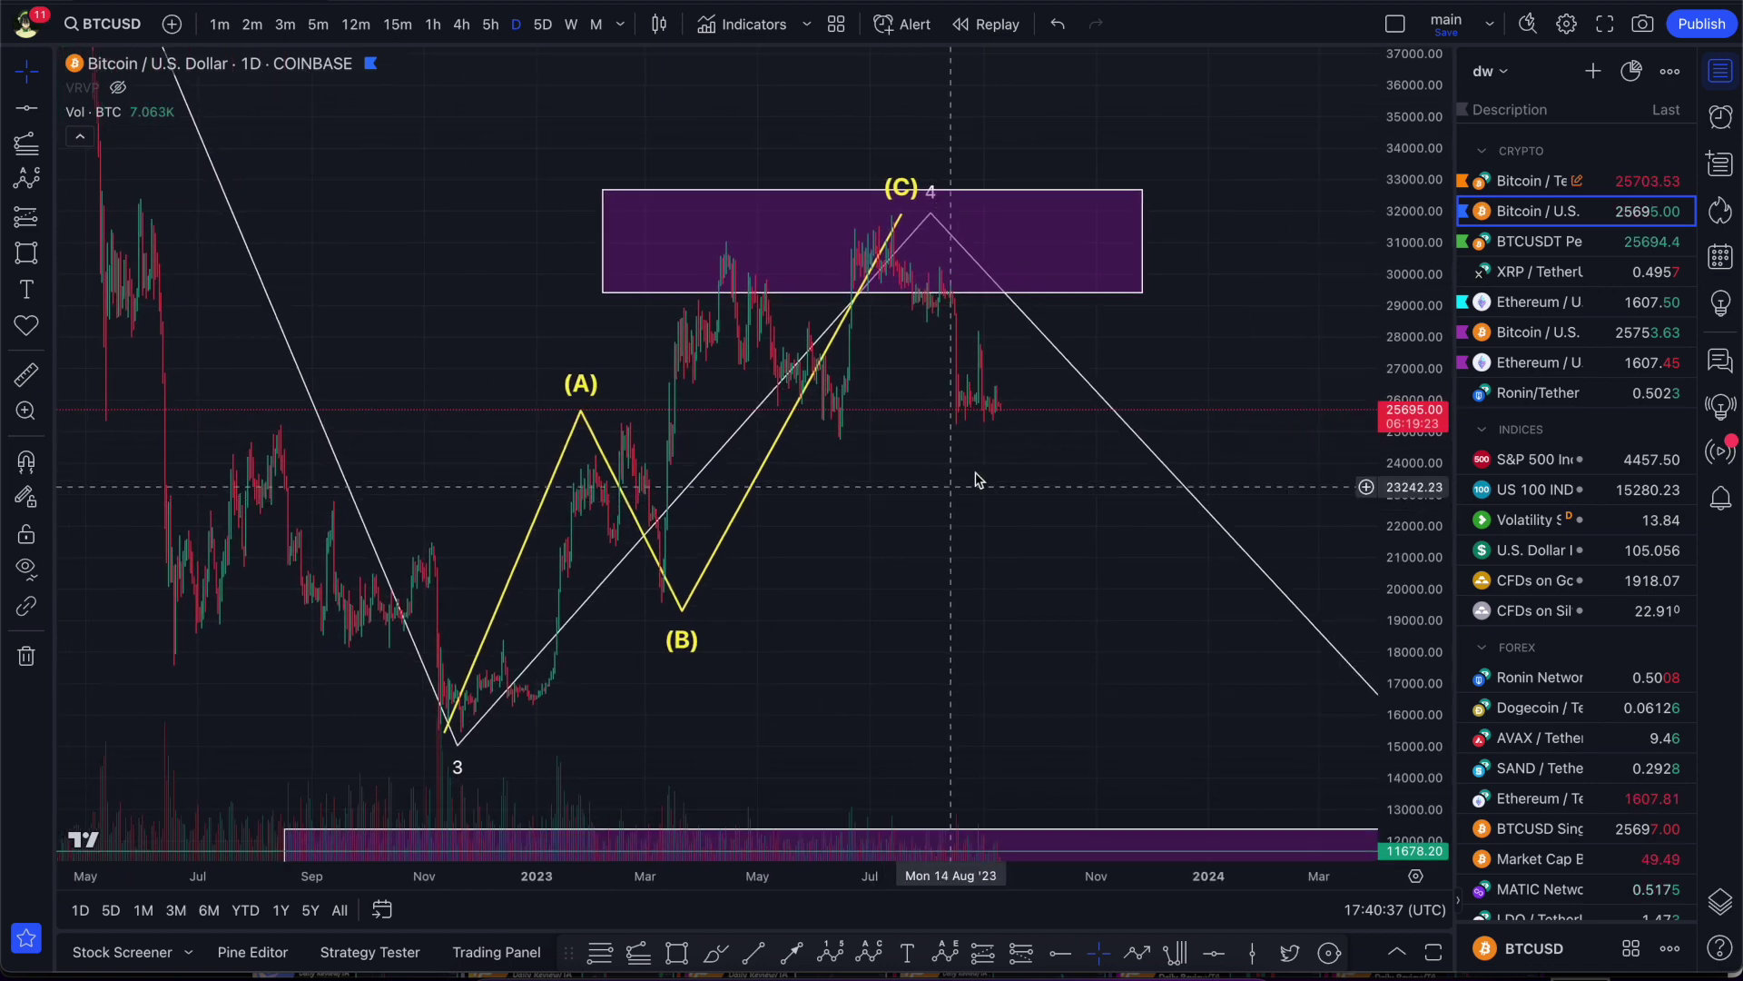
{"action": "left_click", "coordinate": [1064, 357]}
{"action": "key", "text": "Delete"}
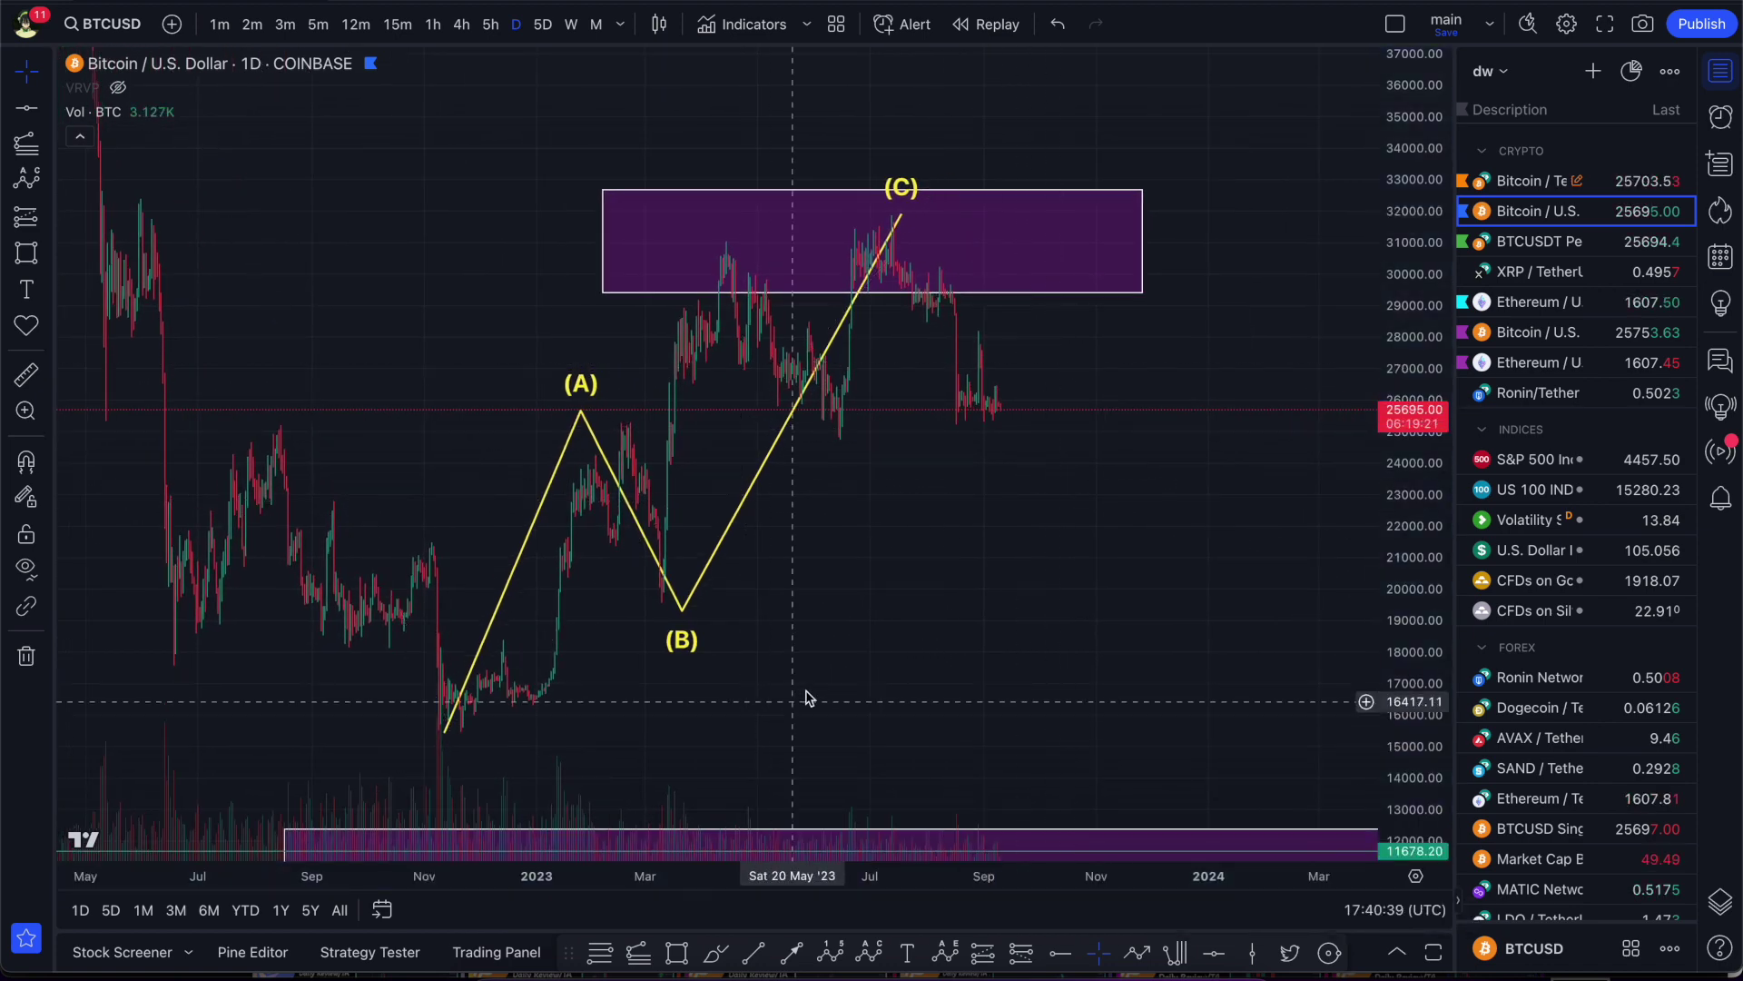
- Draw a five-wave impulse from about 19,429 near B through 21,063, 19,974, 31,029 and 24,460, ending inside the upper rectangle
{"action": "left_click_drag", "start_coordinate": [807, 697], "coordinate": [779, 765]}
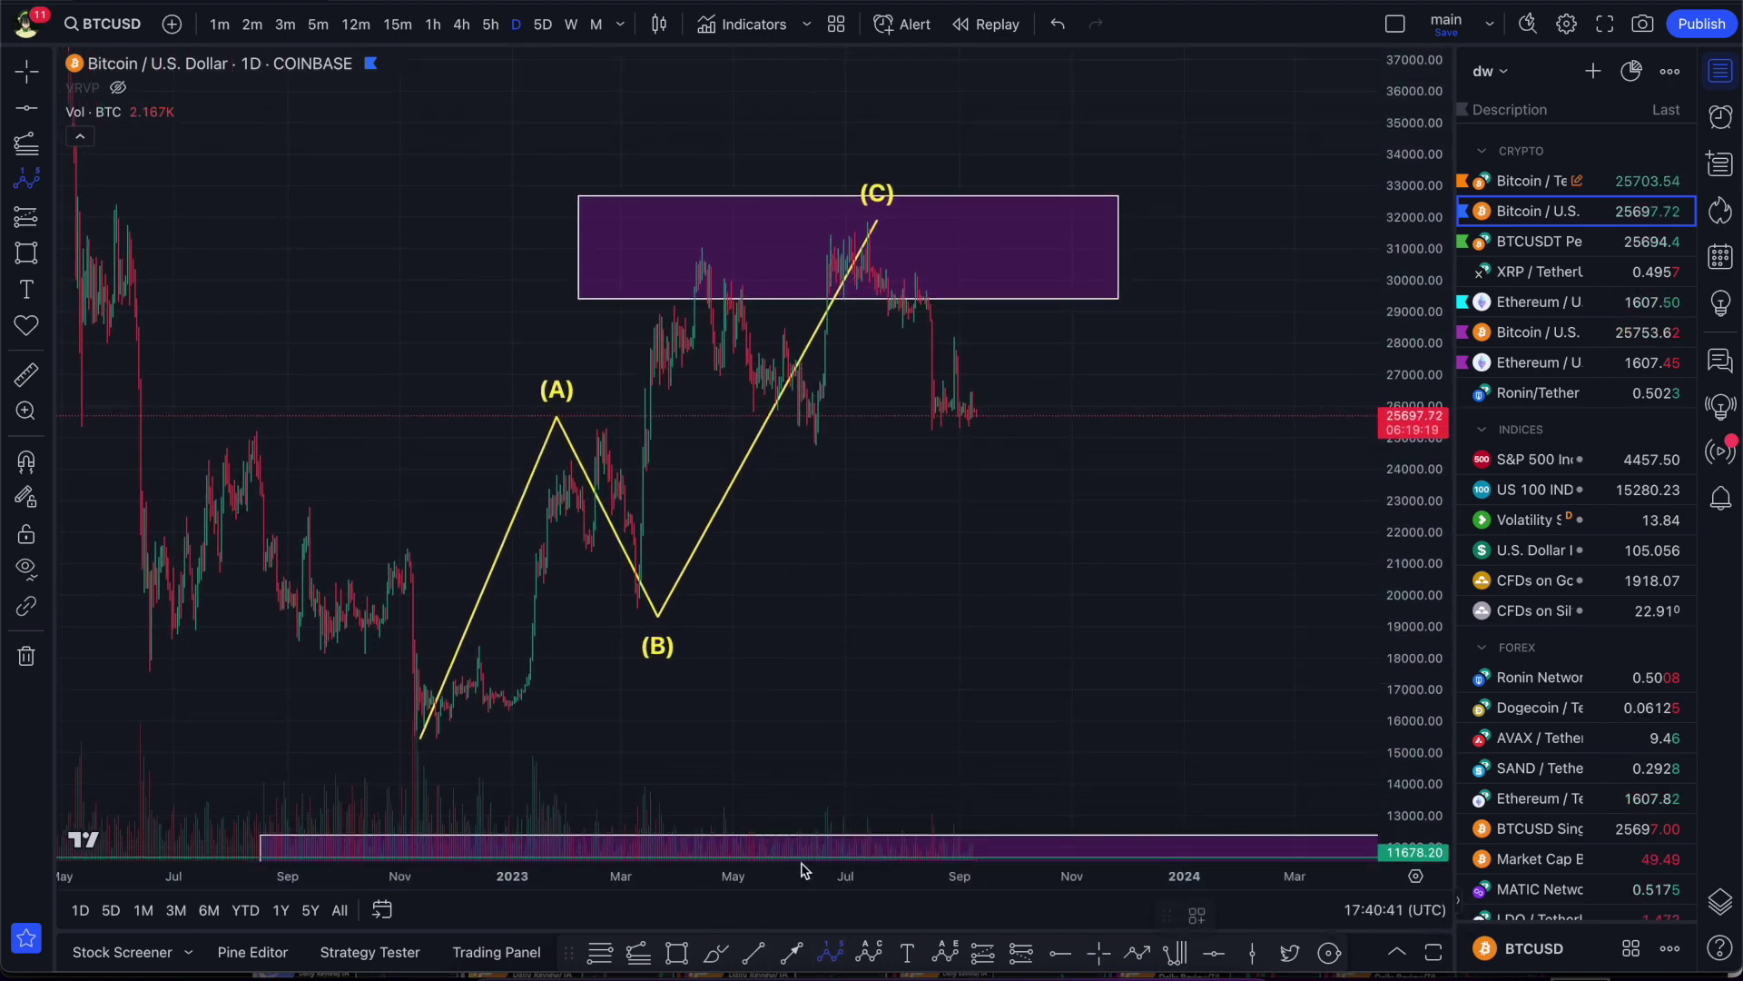
{"action": "left_click", "coordinate": [626, 613]}
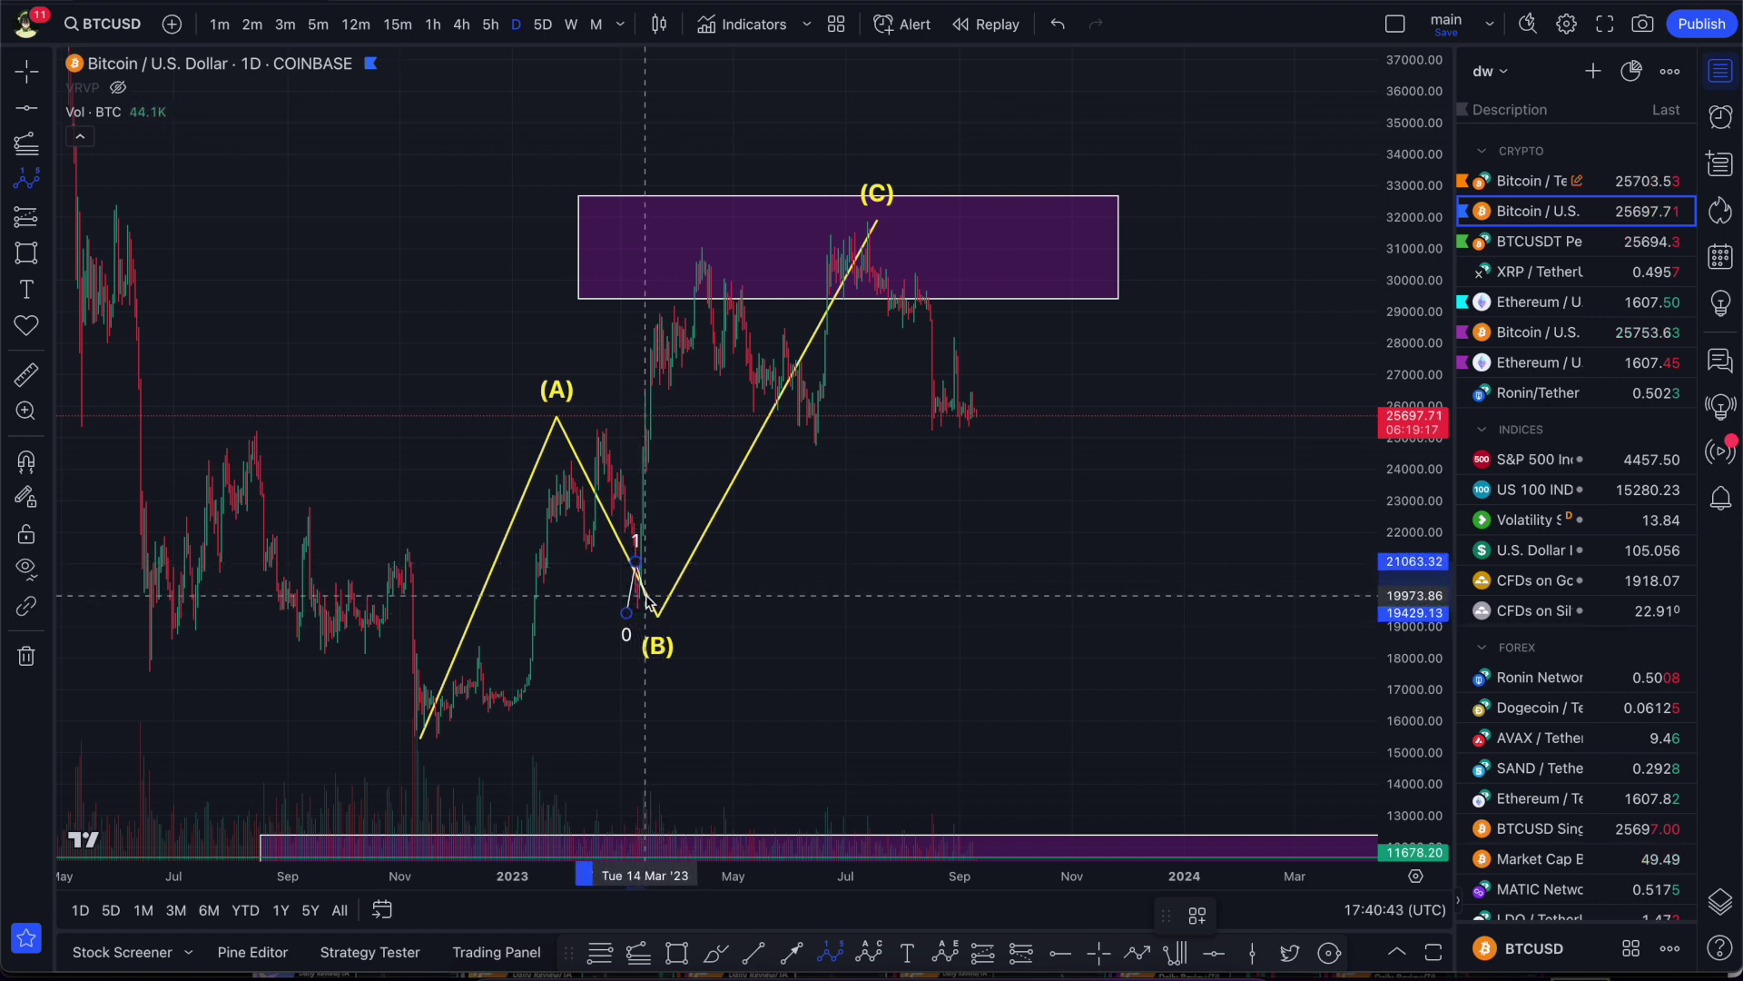
{"action": "left_click", "coordinate": [646, 597]}
{"action": "left_click", "coordinate": [702, 248]}
{"action": "left_click", "coordinate": [799, 454]}
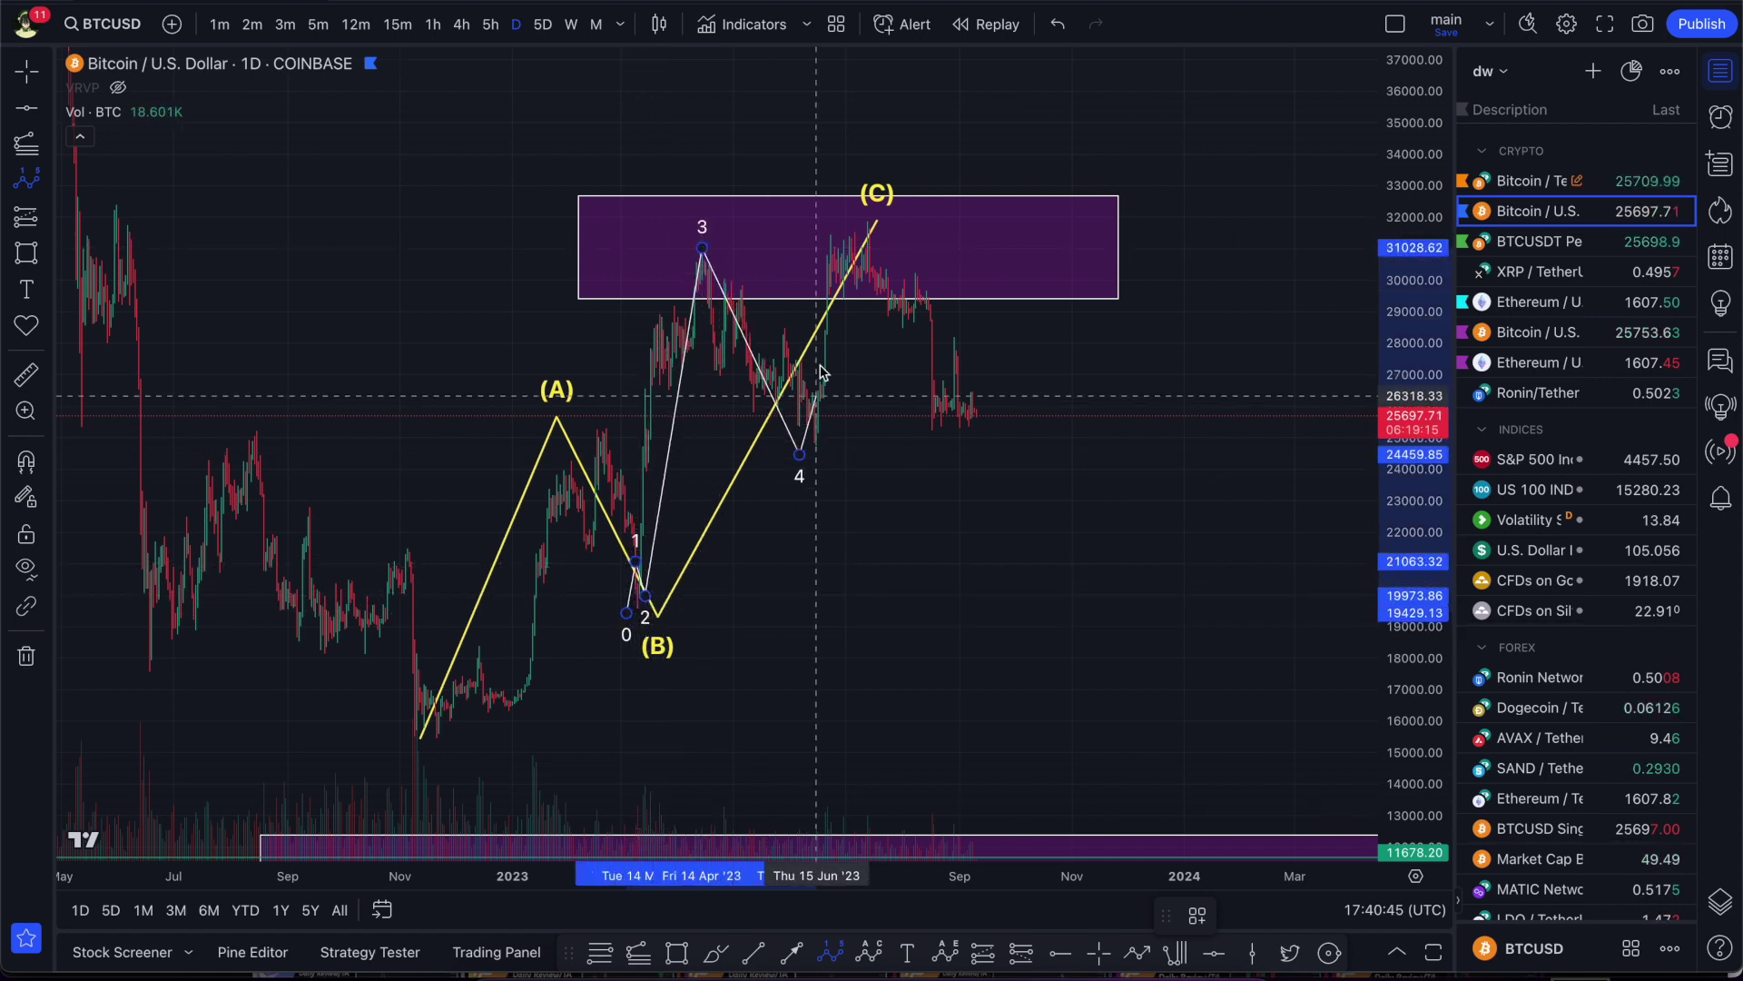
{"action": "left_click", "coordinate": [854, 216]}
- Shift the yellow wave's point C to about early August 2023, clear of the impulse wave's point 5
{"action": "left_click_drag", "start_coordinate": [1105, 451], "coordinate": [1047, 468]}
{"action": "mouse_move", "coordinate": [818, 241]}
{"action": "left_mouse_down"}
{"action": "mouse_move", "coordinate": [885, 238]}
{"action": "mouse_move", "coordinate": [856, 255]}
{"action": "left_mouse_up"}
{"action": "left_click_drag", "start_coordinate": [391, 181], "coordinate": [770, 198]}
{"action": "left_click_drag", "start_coordinate": [463, 277], "coordinate": [763, 275]}
{"action": "left_click_drag", "start_coordinate": [790, 306], "coordinate": [278, 316]}
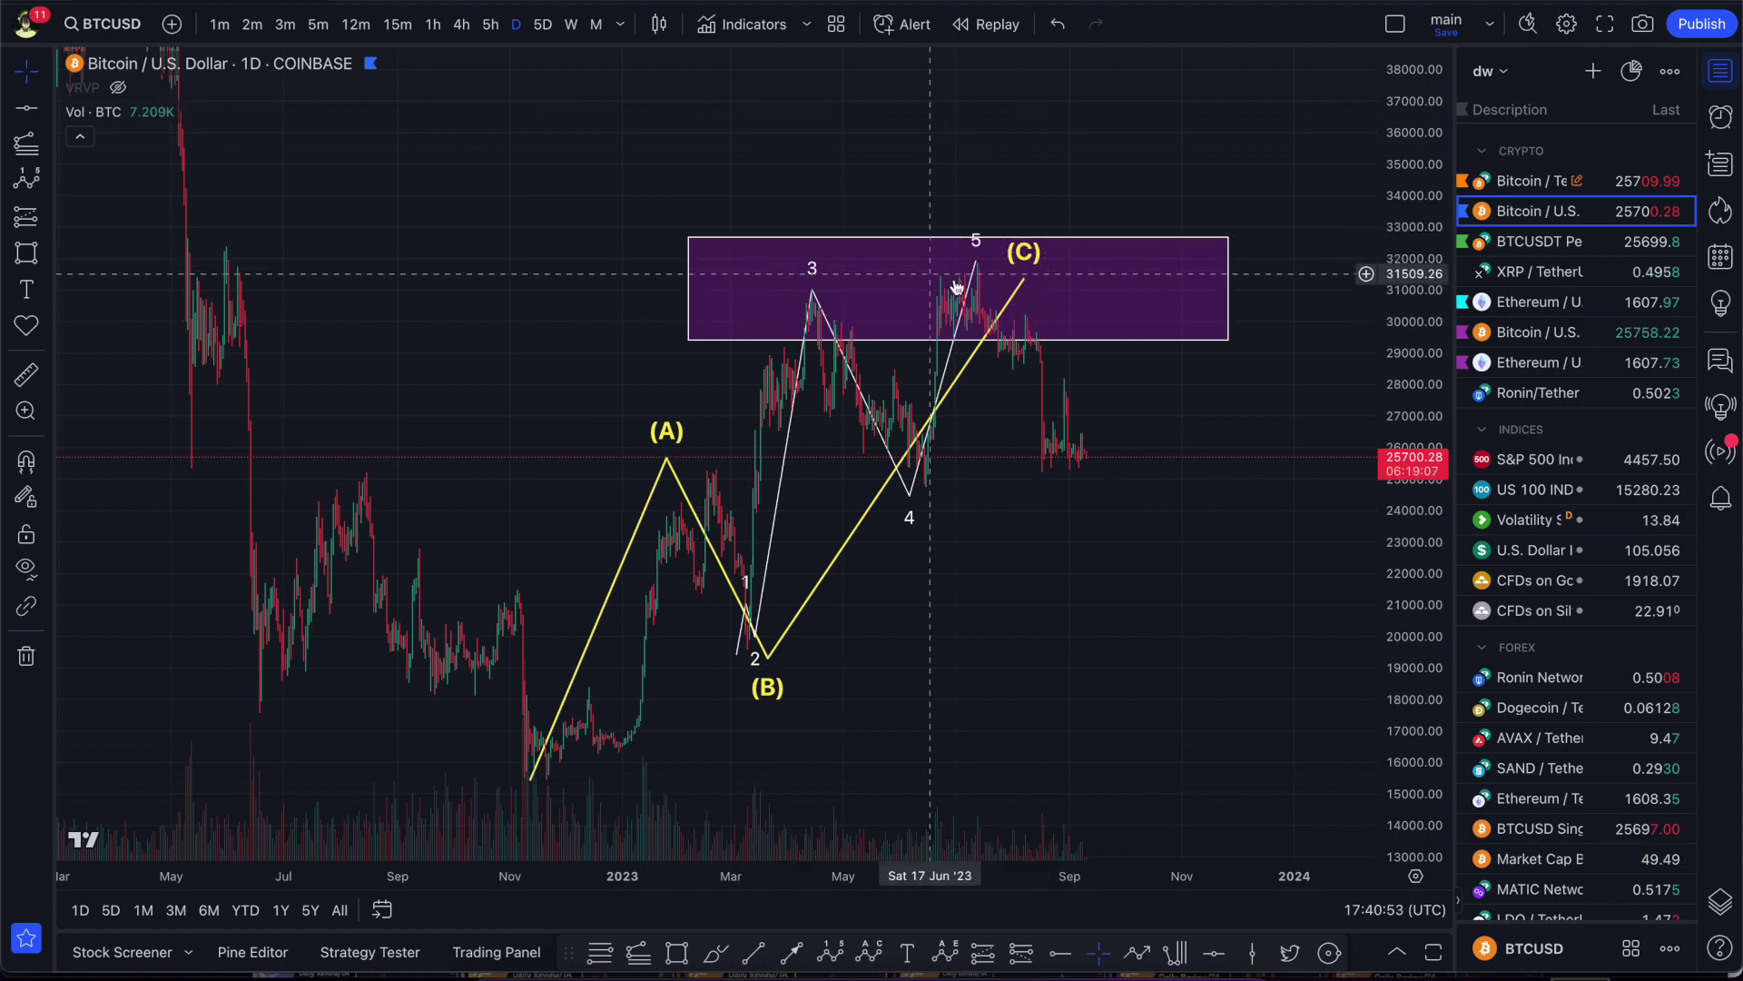
{"action": "left_click_drag", "start_coordinate": [992, 200], "coordinate": [967, 203]}
{"action": "scroll", "coordinate": [941, 381], "scroll_direction": "up", "scroll_amount": 3}
{"action": "scroll", "coordinate": [826, 509], "scroll_direction": "left", "scroll_amount": 3}
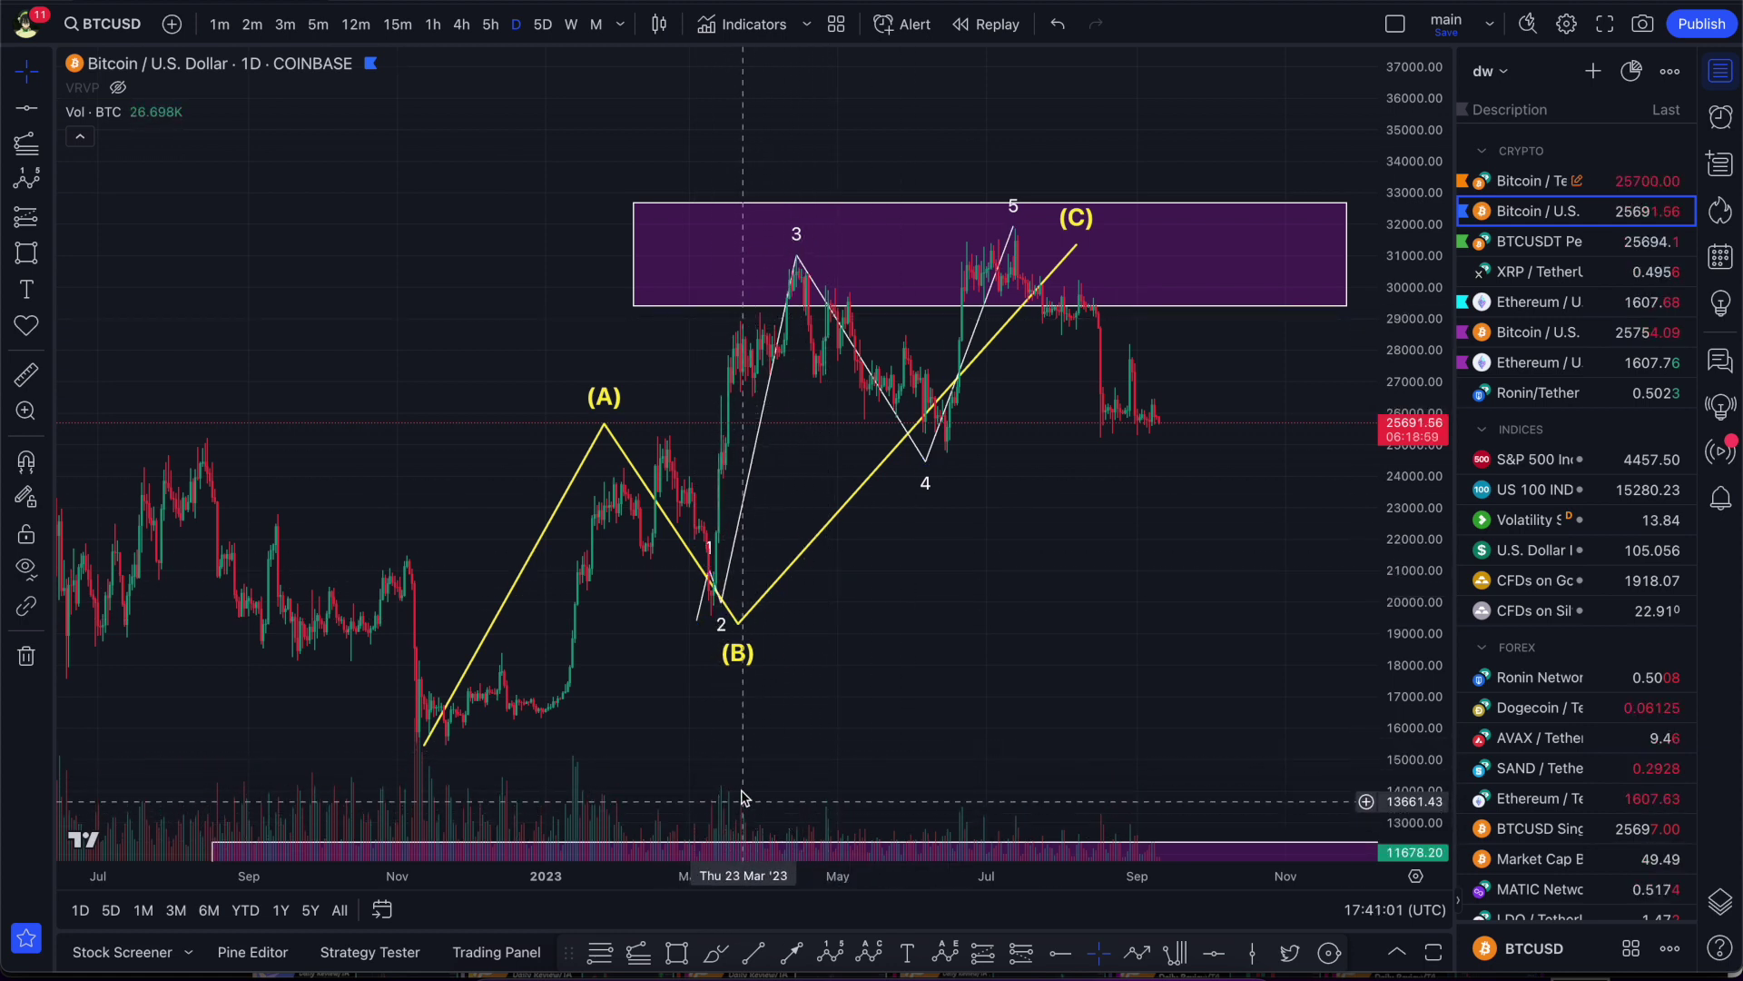
- Draw a Fibonacci retracement from about 19,974 near the impulse wave's point 2 up to about 30,965 near point 3
{"action": "left_click_drag", "start_coordinate": [902, 661], "coordinate": [867, 699]}
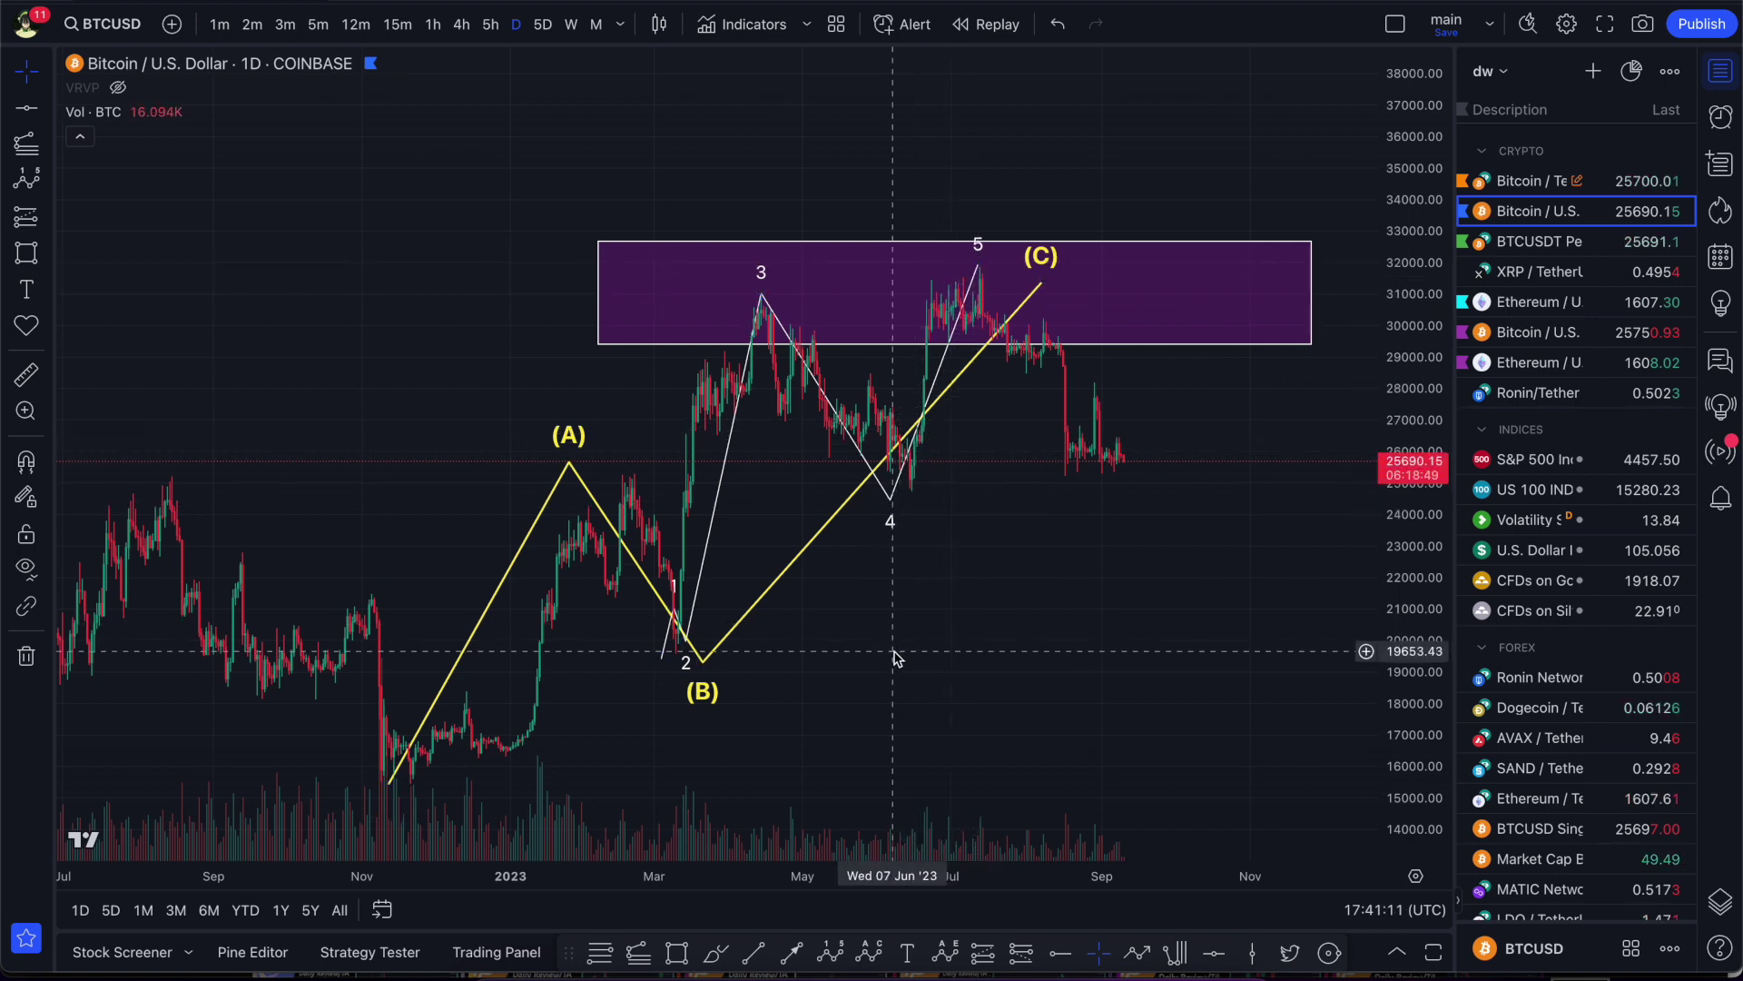
{"action": "left_click", "coordinate": [708, 642]}
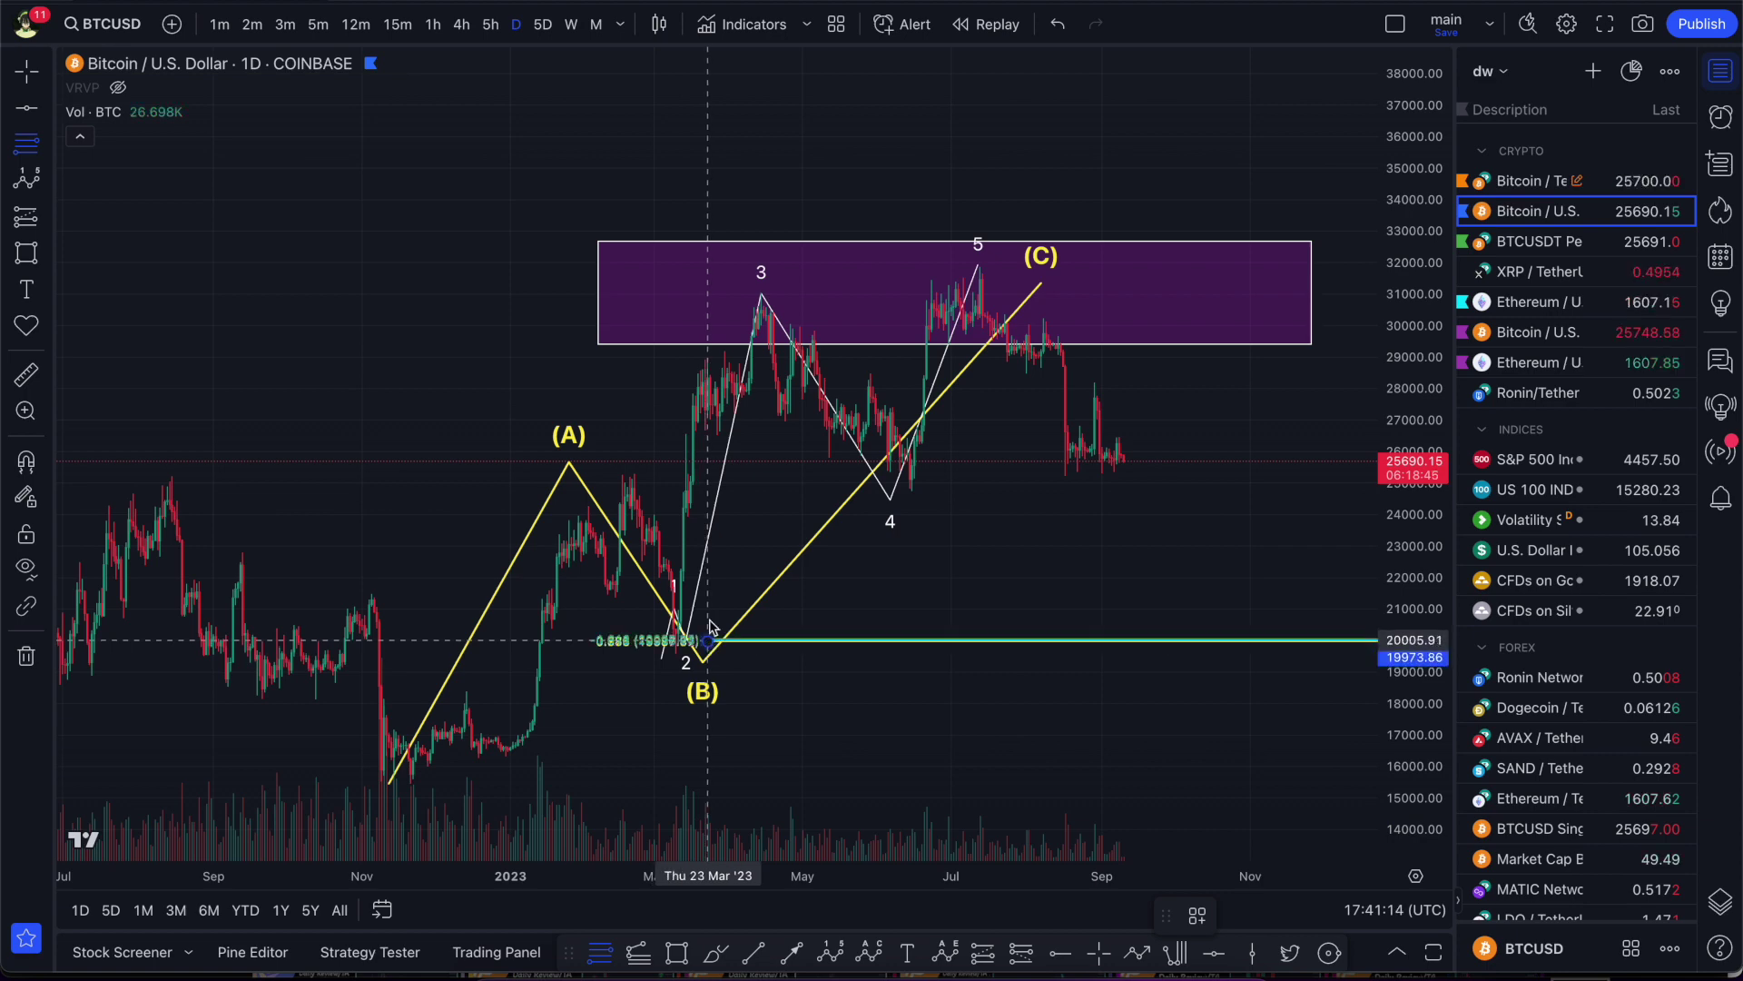
{"action": "left_click", "coordinate": [721, 297]}
{"action": "scroll", "coordinate": [1180, 649], "scroll_direction": "right", "scroll_amount": 2}
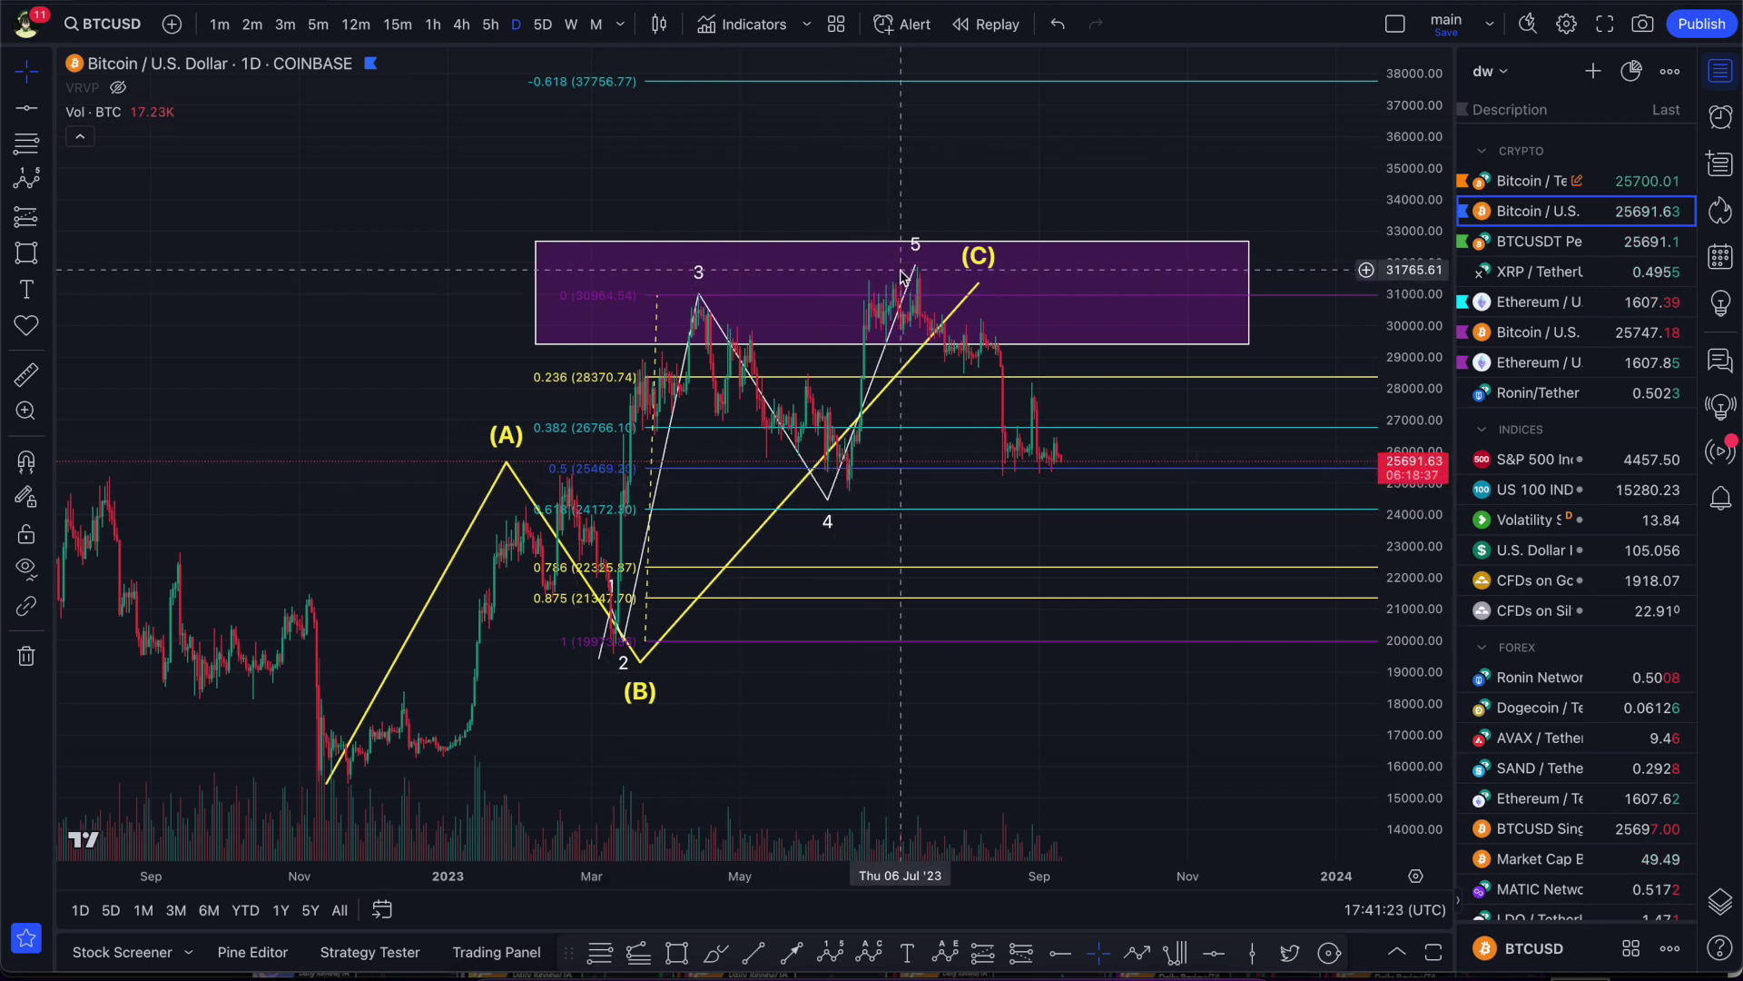
- Delete the Fibonacci retracement, keeping the waves and the upper rectangle
{"action": "left_click", "coordinate": [890, 511]}
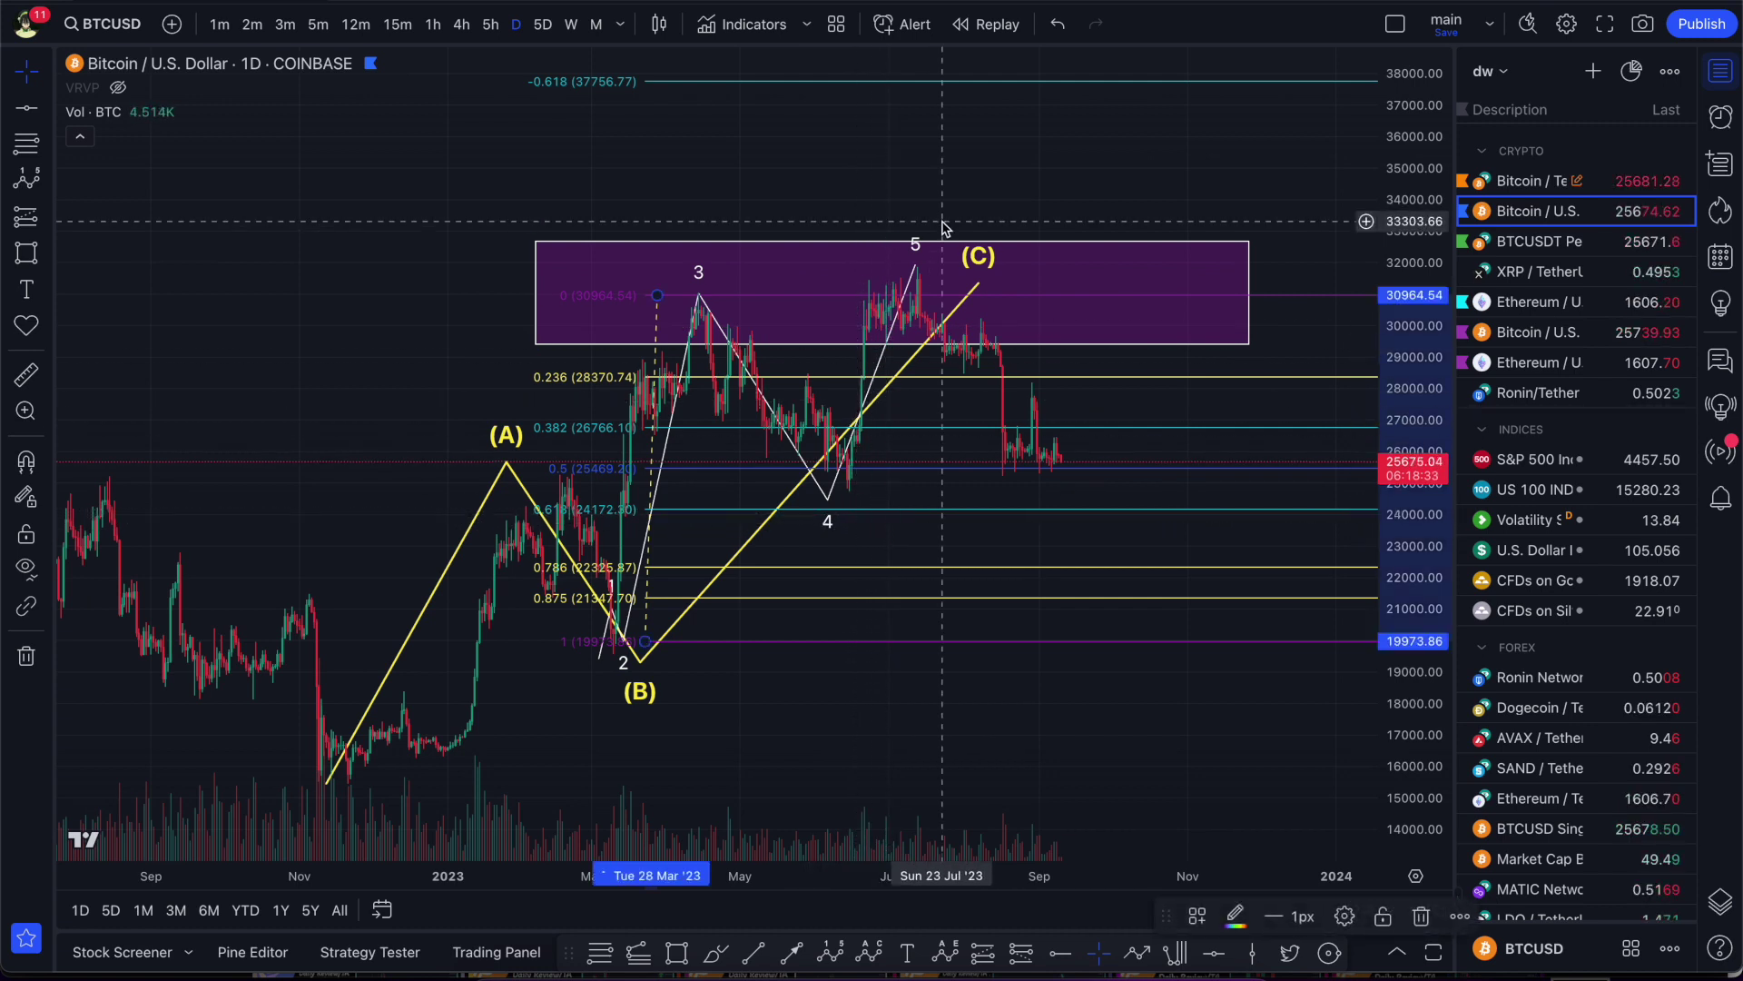
{"action": "key", "text": "Delete"}
{"action": "left_click", "coordinate": [892, 343]}
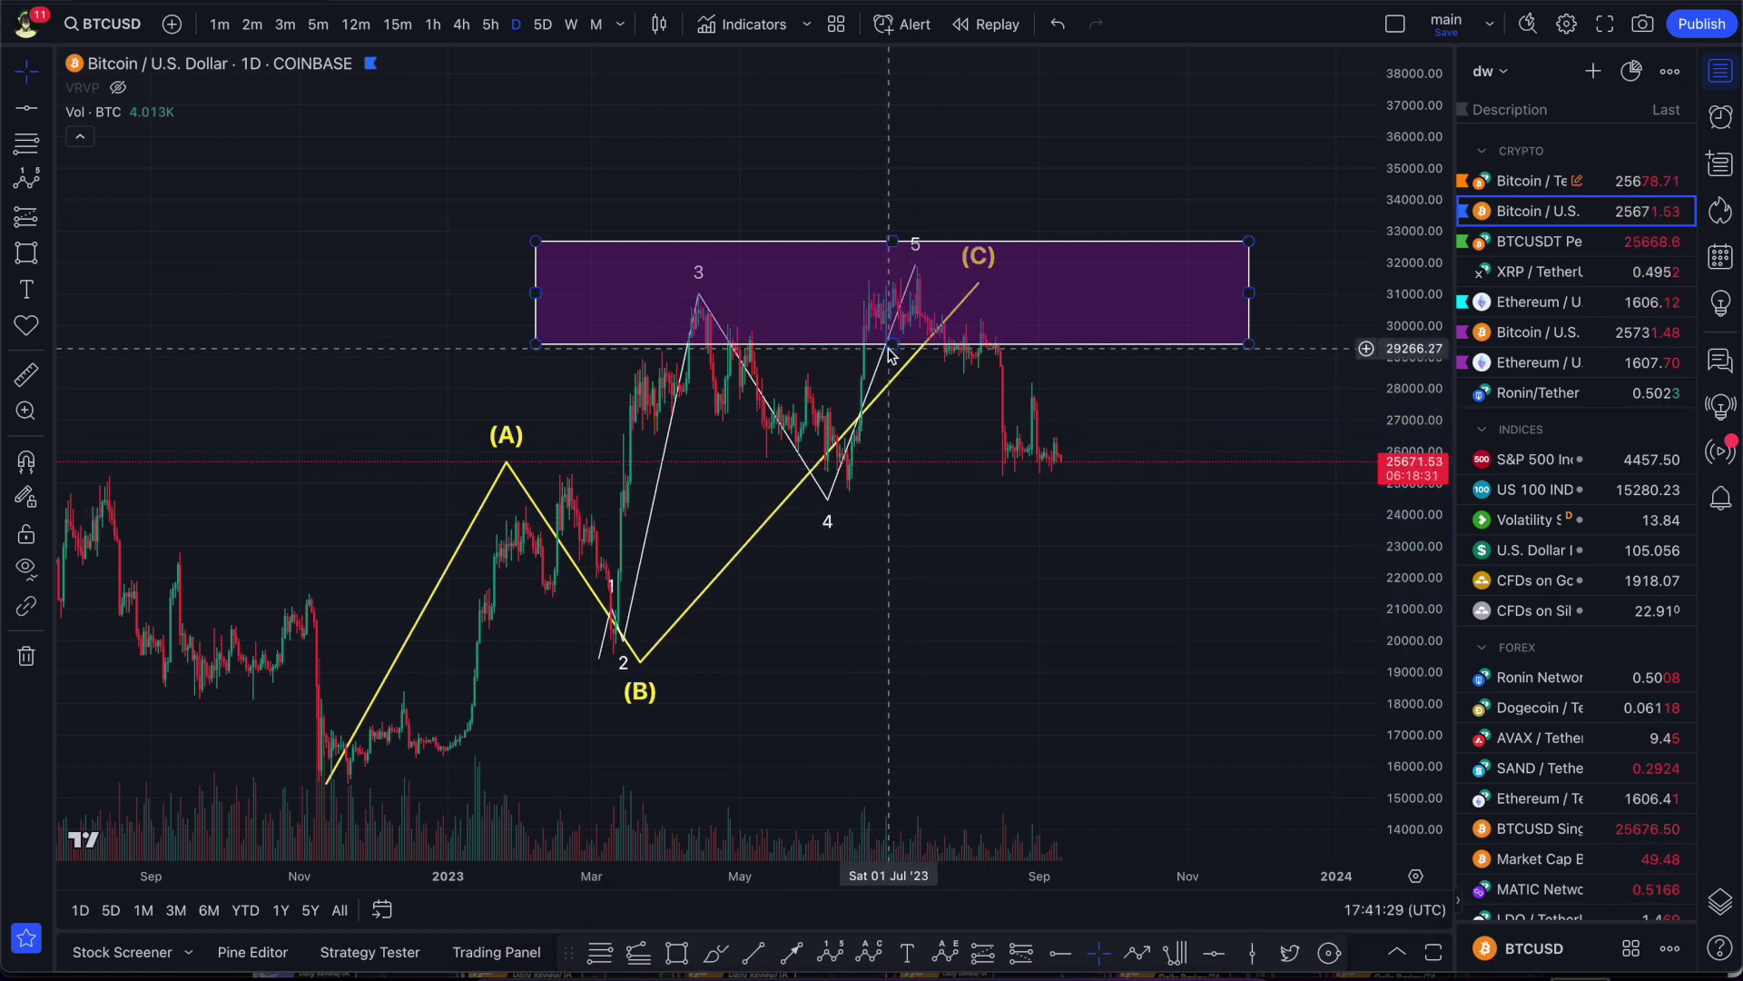
- Move the impulse wave's point 5 to about 31,862 on 9 July 2023 and the yellow wave's point C to about 31,958 on 22 July 2023
{"action": "scroll", "coordinate": [817, 435], "scroll_direction": "up", "scroll_amount": 2}
{"action": "left_click_drag", "start_coordinate": [771, 494], "coordinate": [994, 553]}
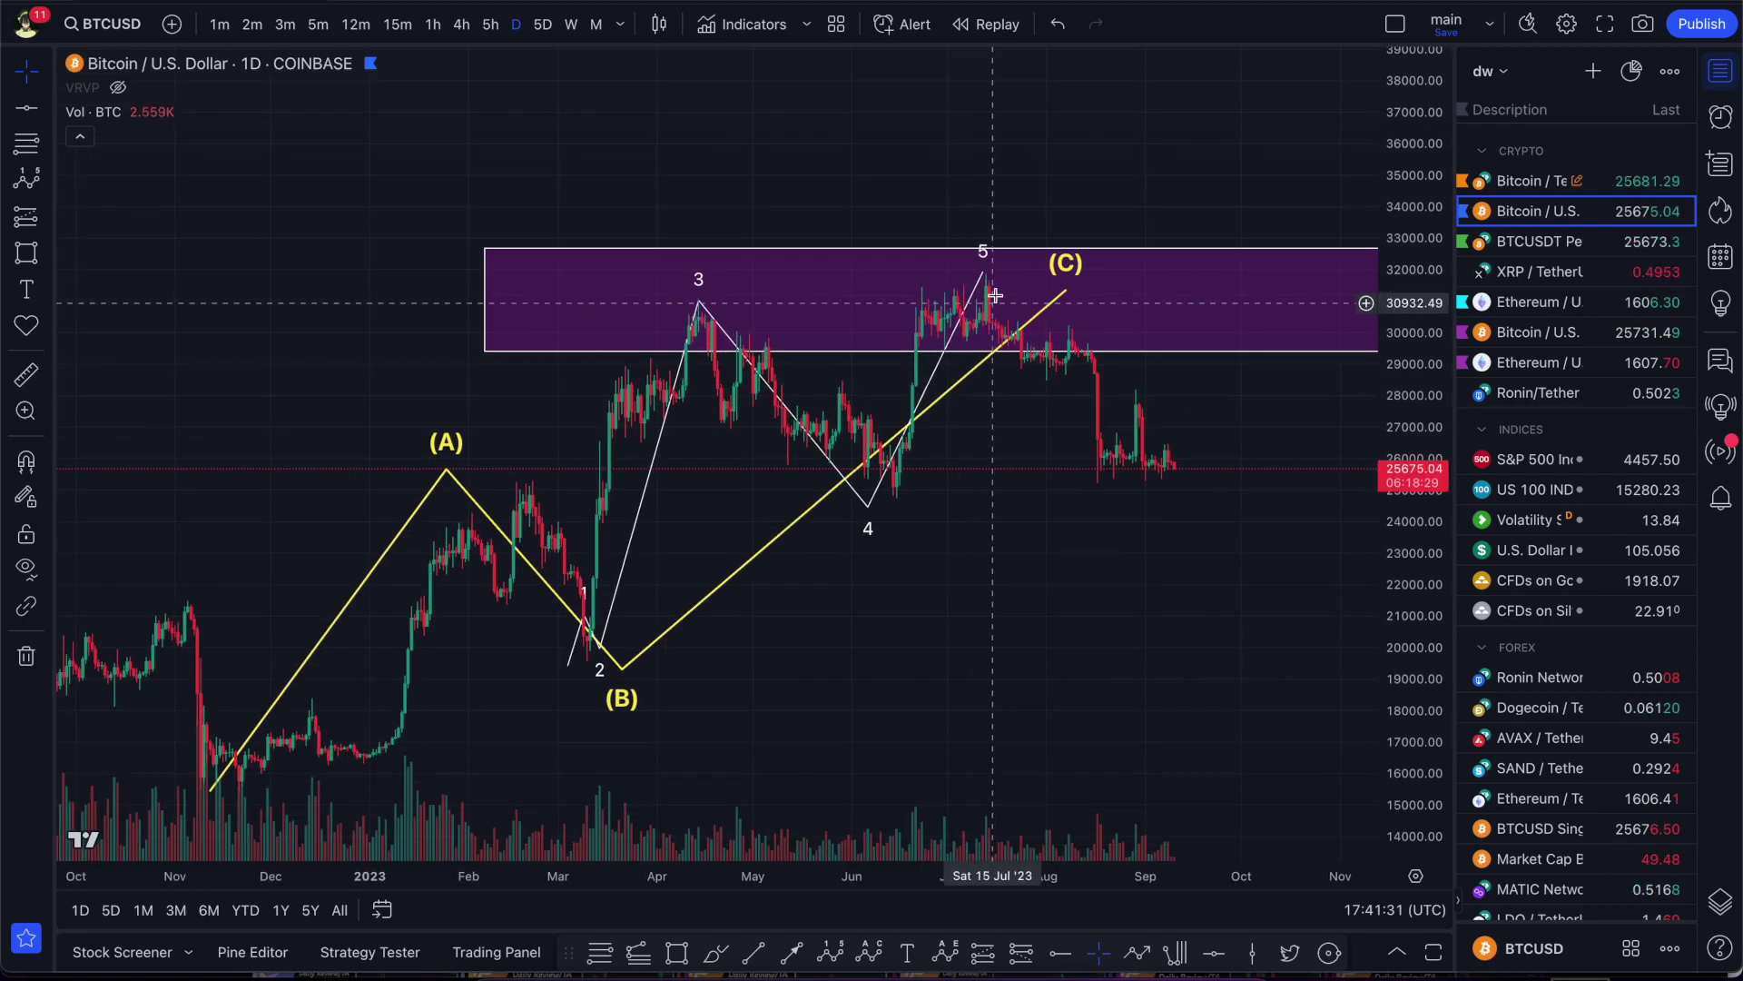
{"action": "left_click", "coordinate": [967, 281]}
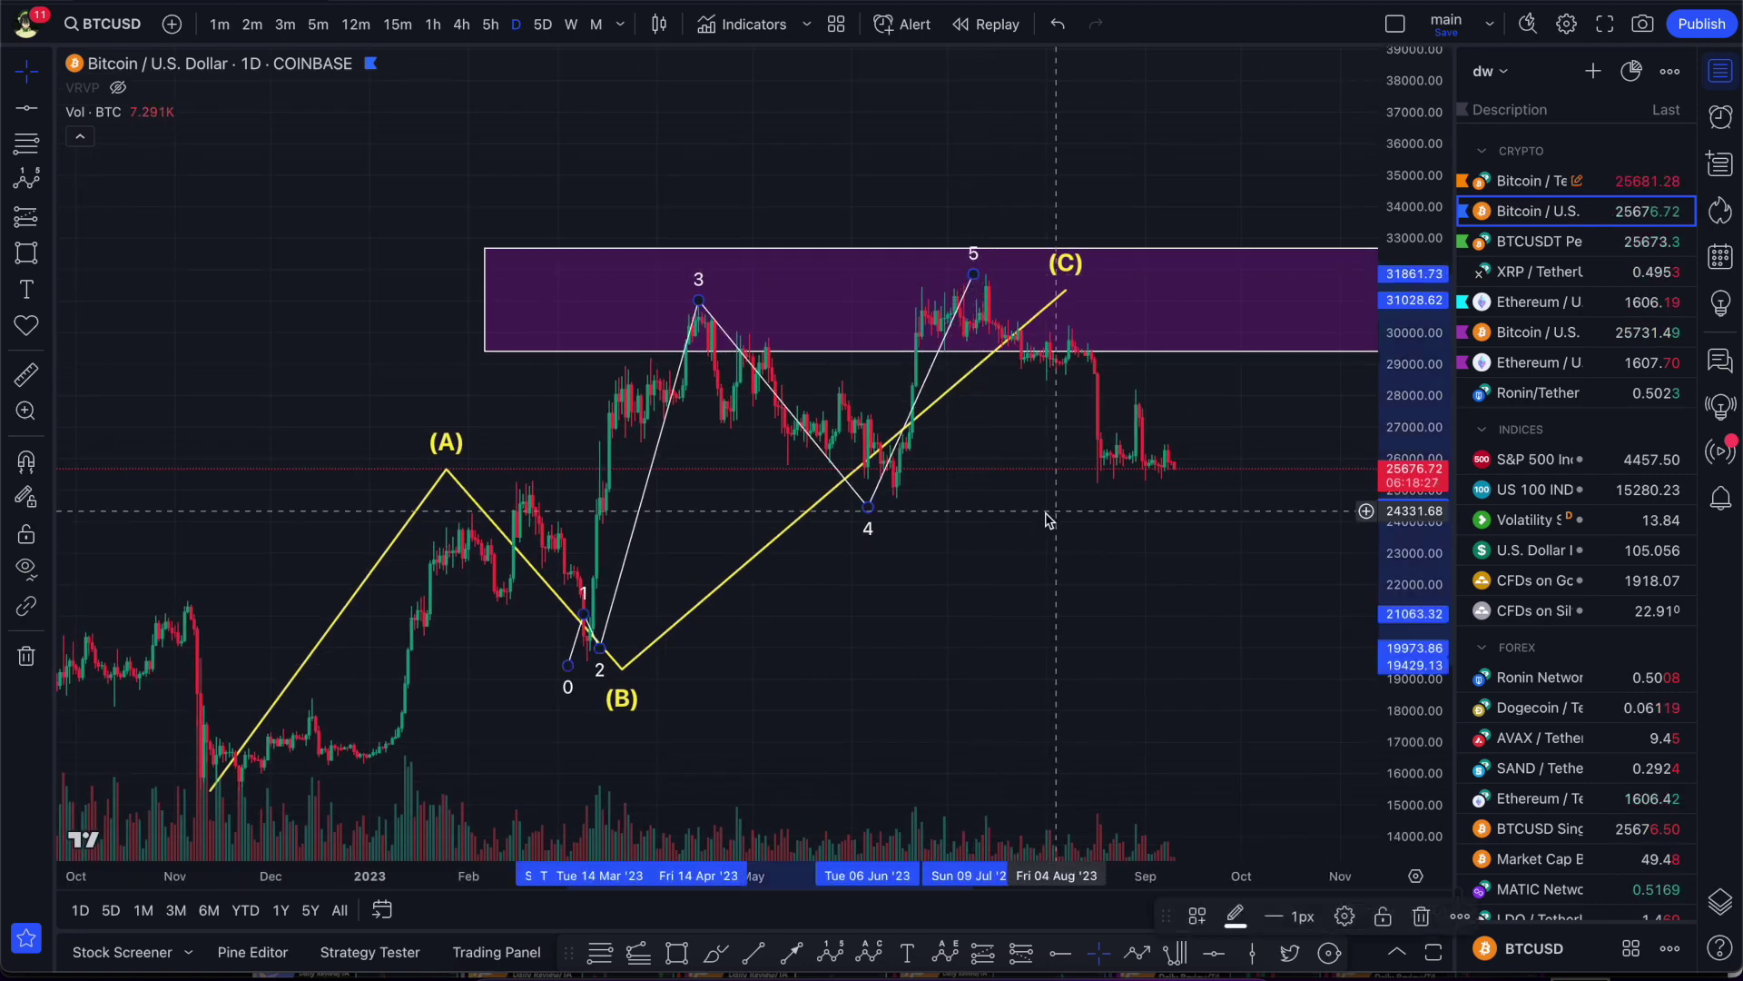
{"action": "left_click_drag", "start_coordinate": [996, 544], "coordinate": [1061, 533]}
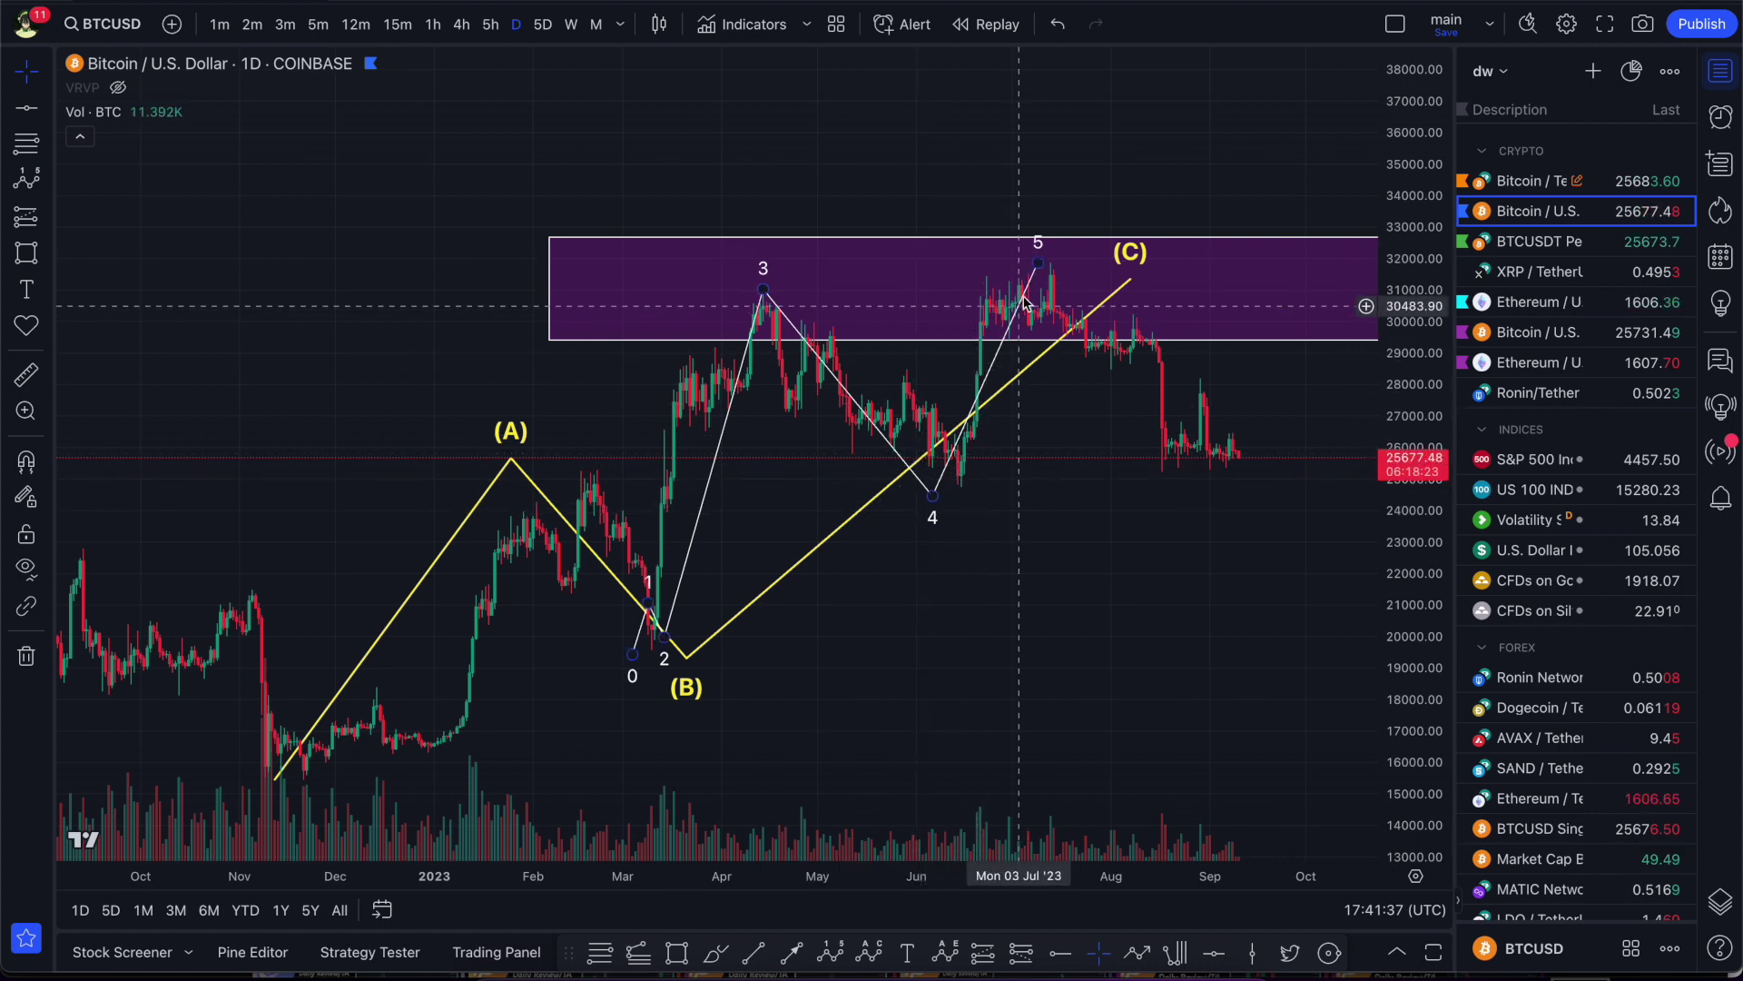
{"action": "left_click_drag", "start_coordinate": [1130, 281], "coordinate": [1055, 264]}
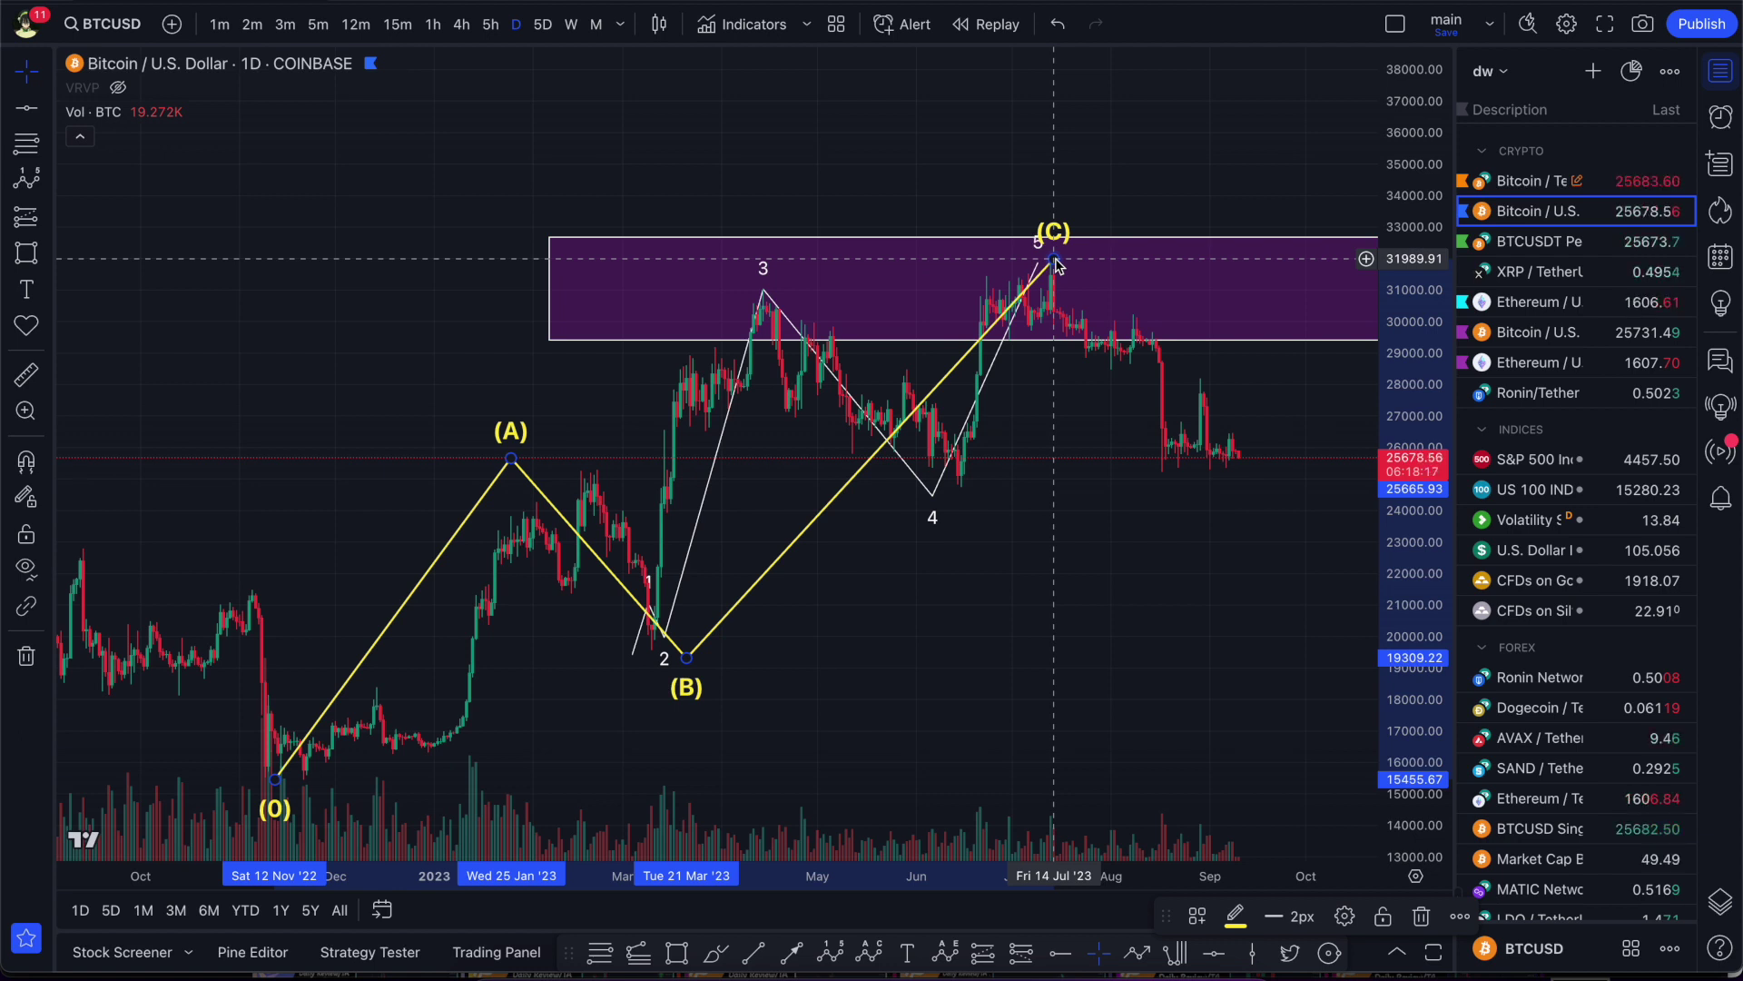
{"action": "left_click_drag", "start_coordinate": [1055, 263], "coordinate": [1078, 260]}
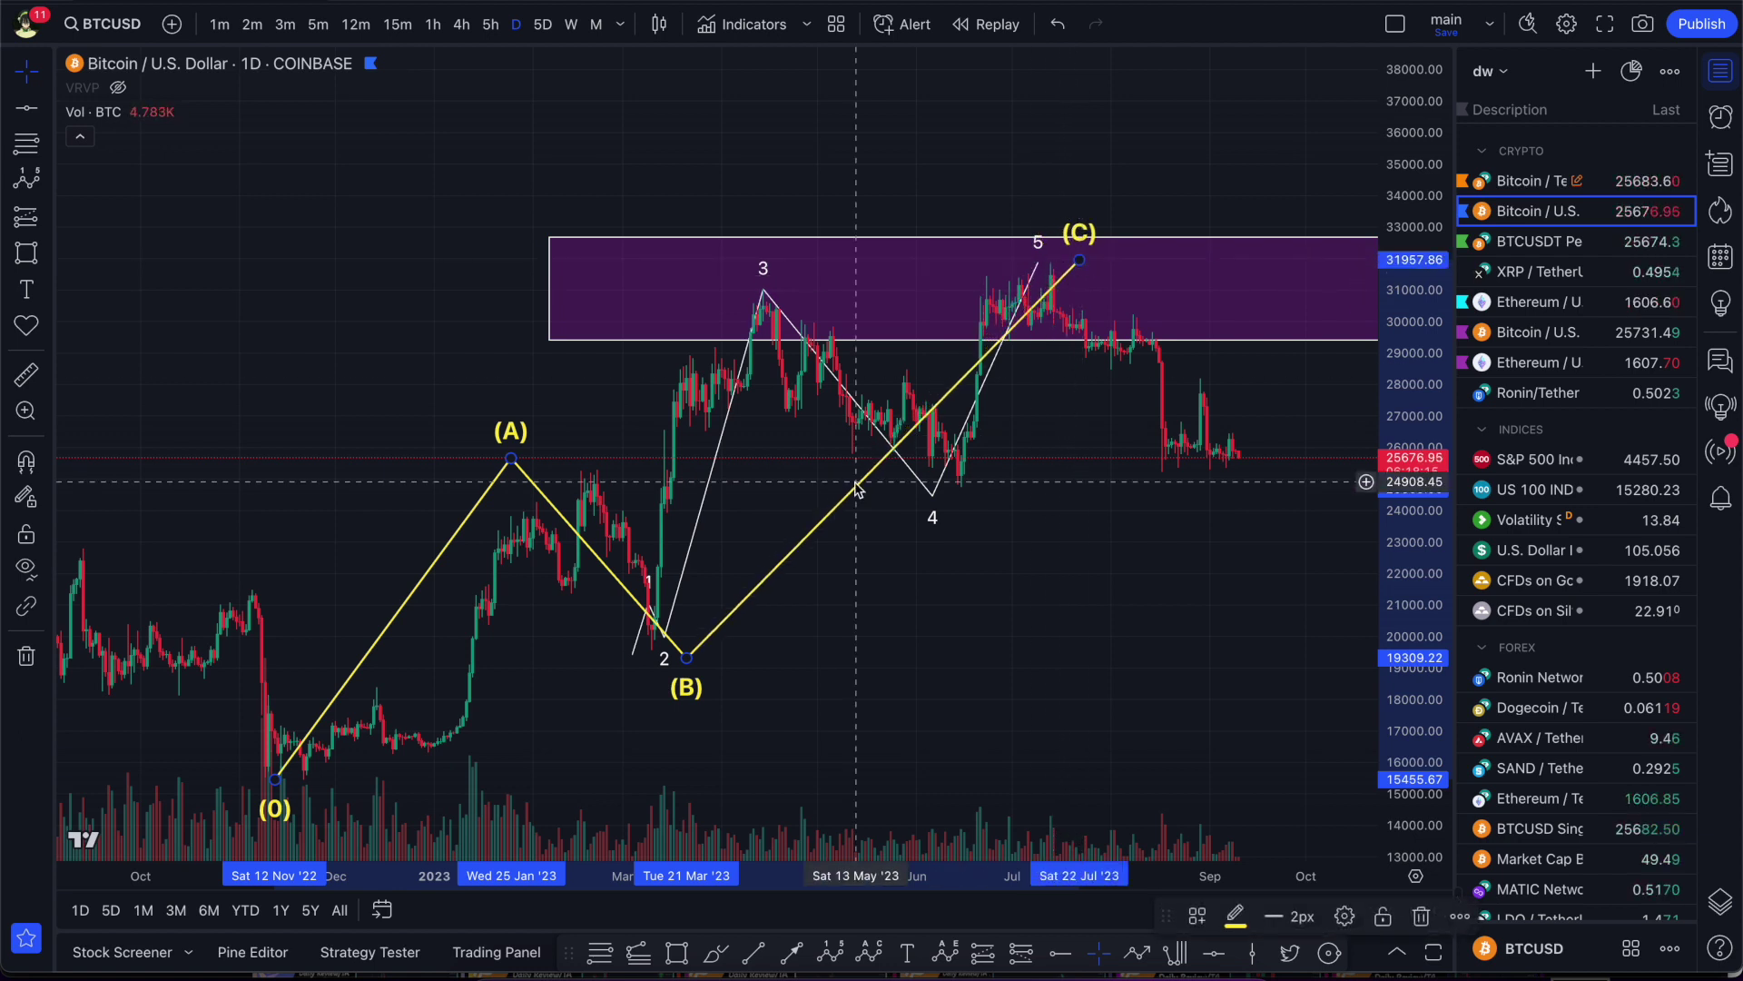
- Draw a trend-based Fibonacci extension from about 19,589 near the impulse's start through 30,868 in late March to about 24,748 in May 2023
{"action": "left_click", "coordinate": [640, 959]}
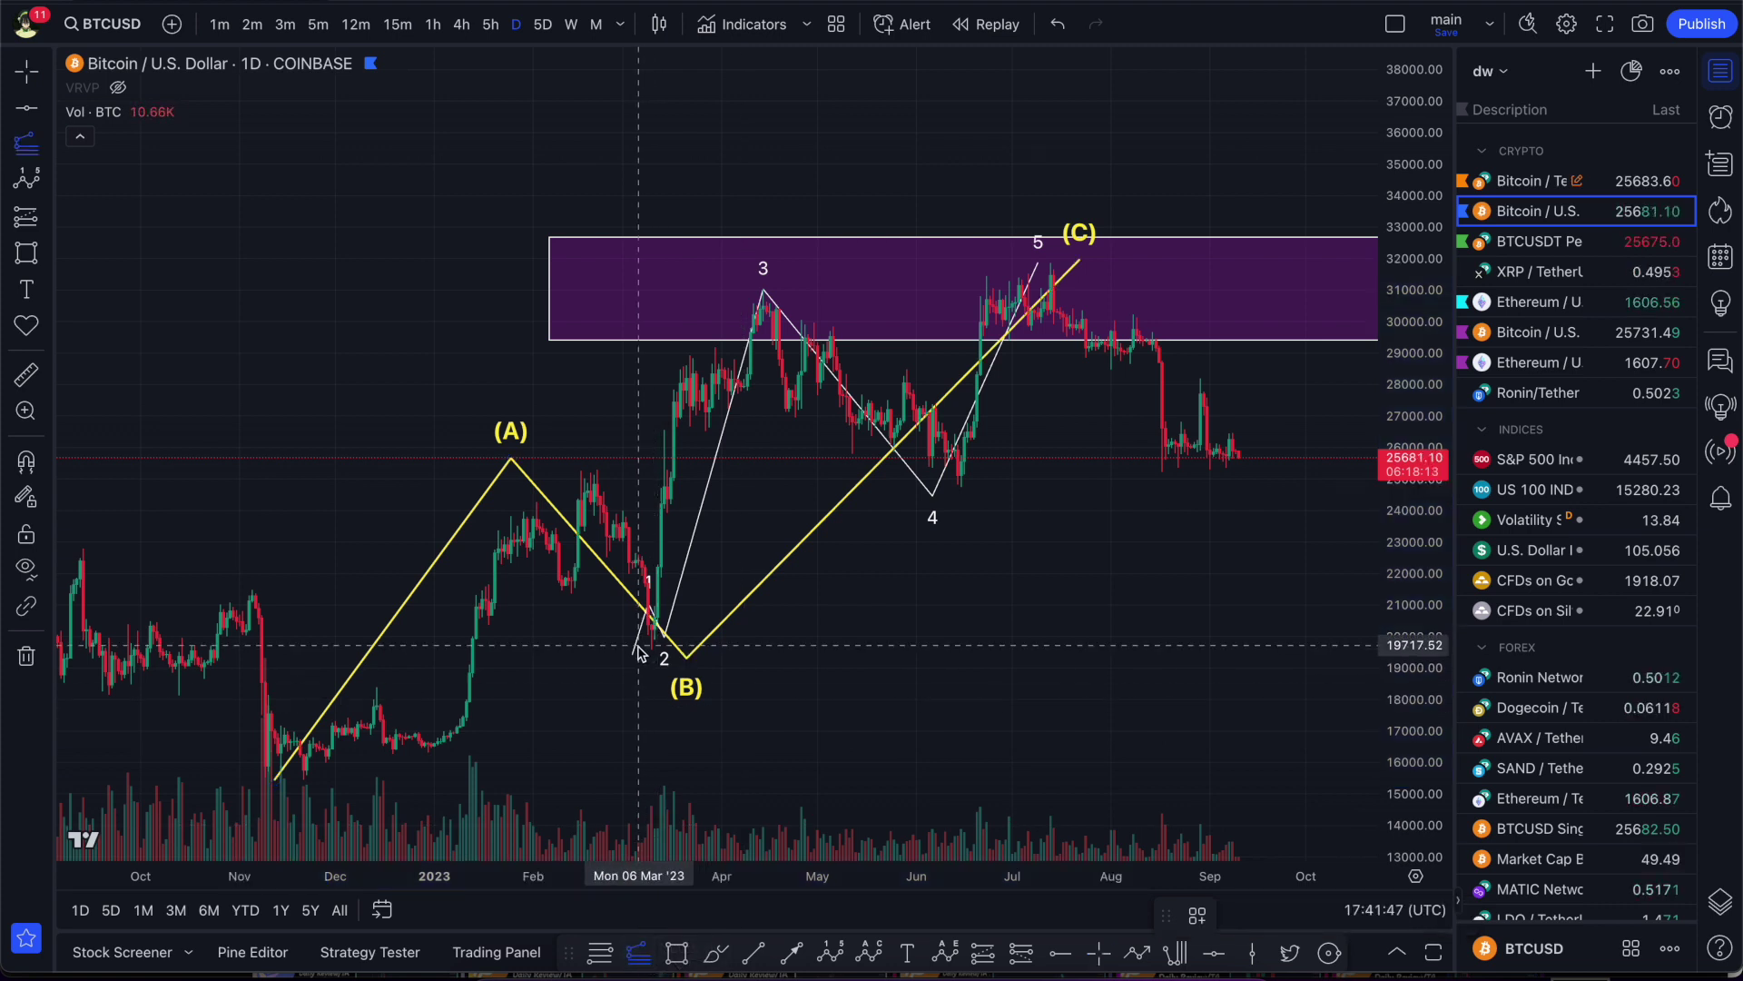
{"action": "left_click", "coordinate": [697, 296]}
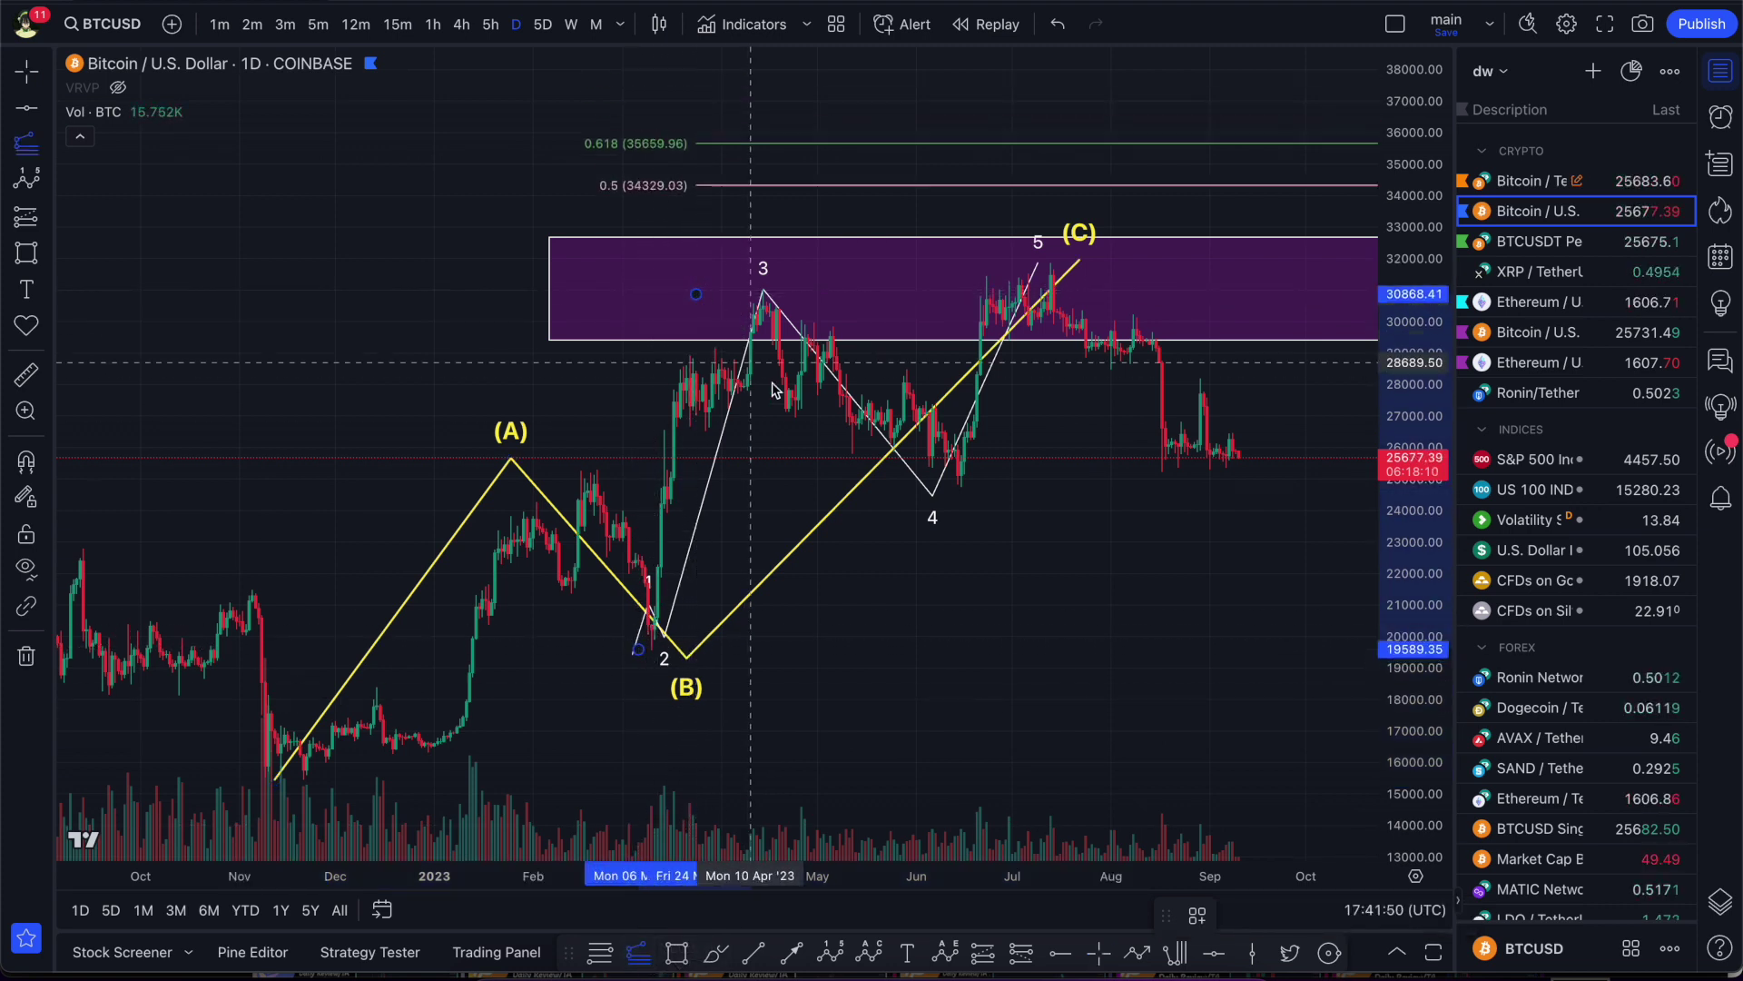
{"action": "left_click", "coordinate": [817, 487]}
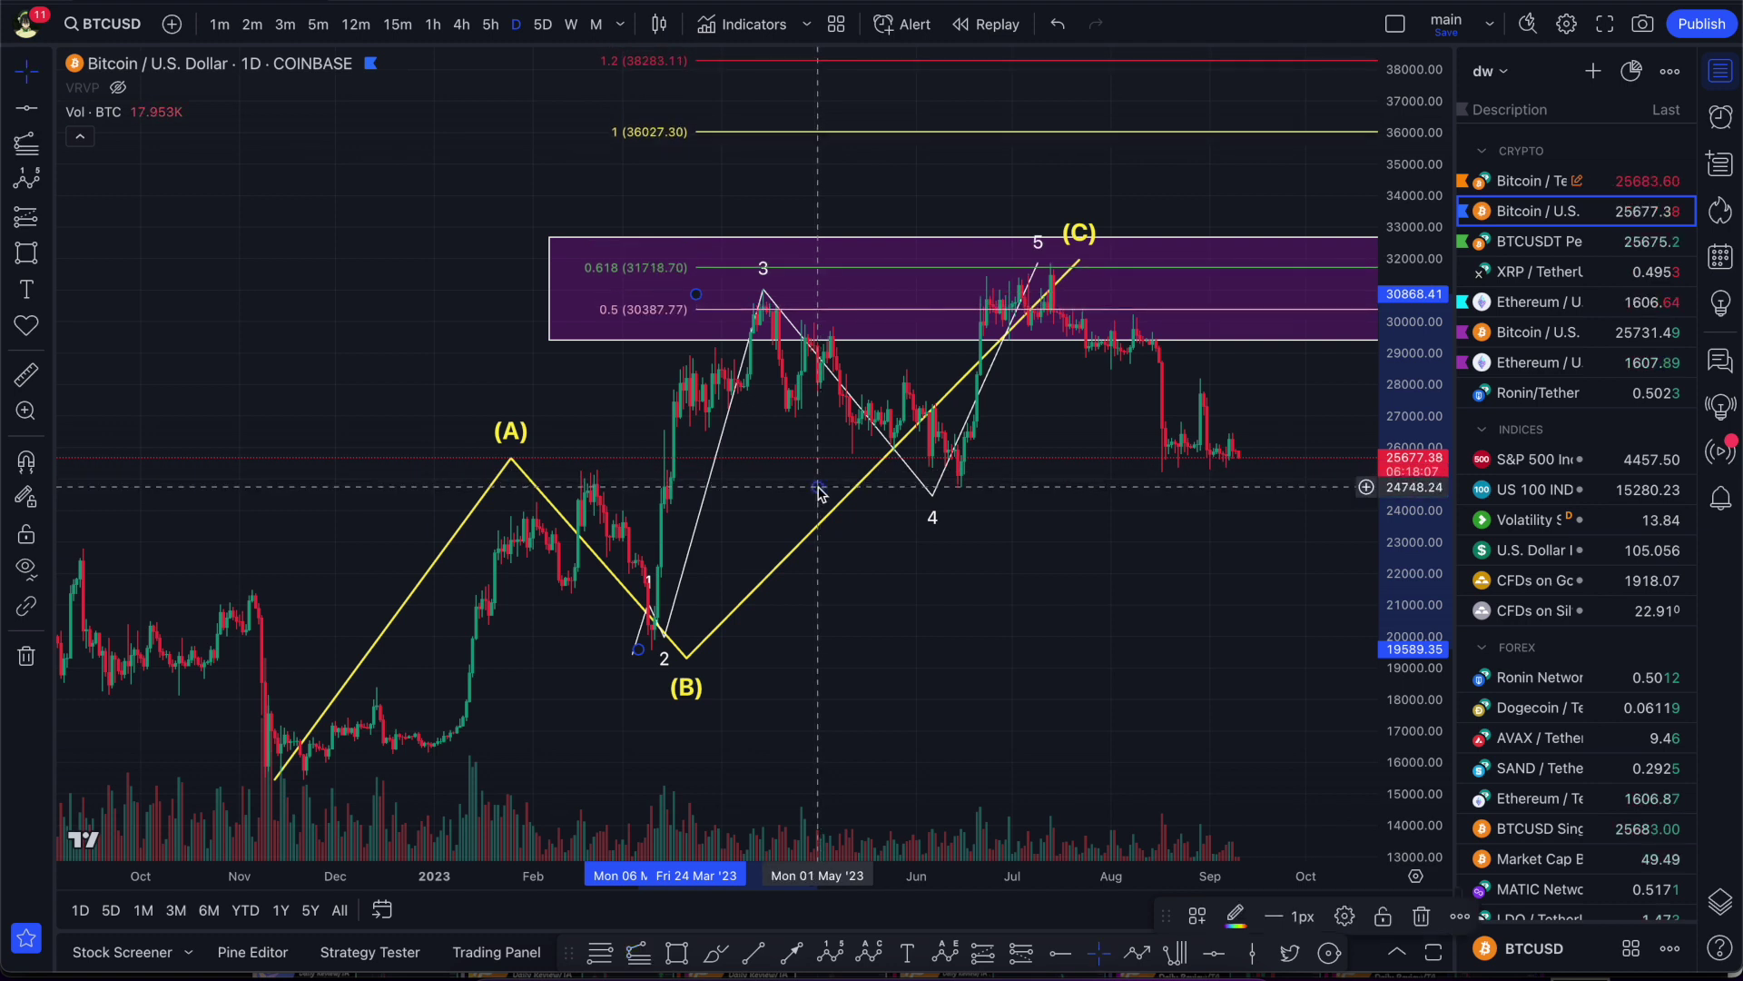
- Move the impulse wave's point 5 to about 31,766 below C and its point 4 to about 24,716 on 11 June 2023
{"action": "left_click_drag", "start_coordinate": [1073, 520], "coordinate": [1038, 536]}
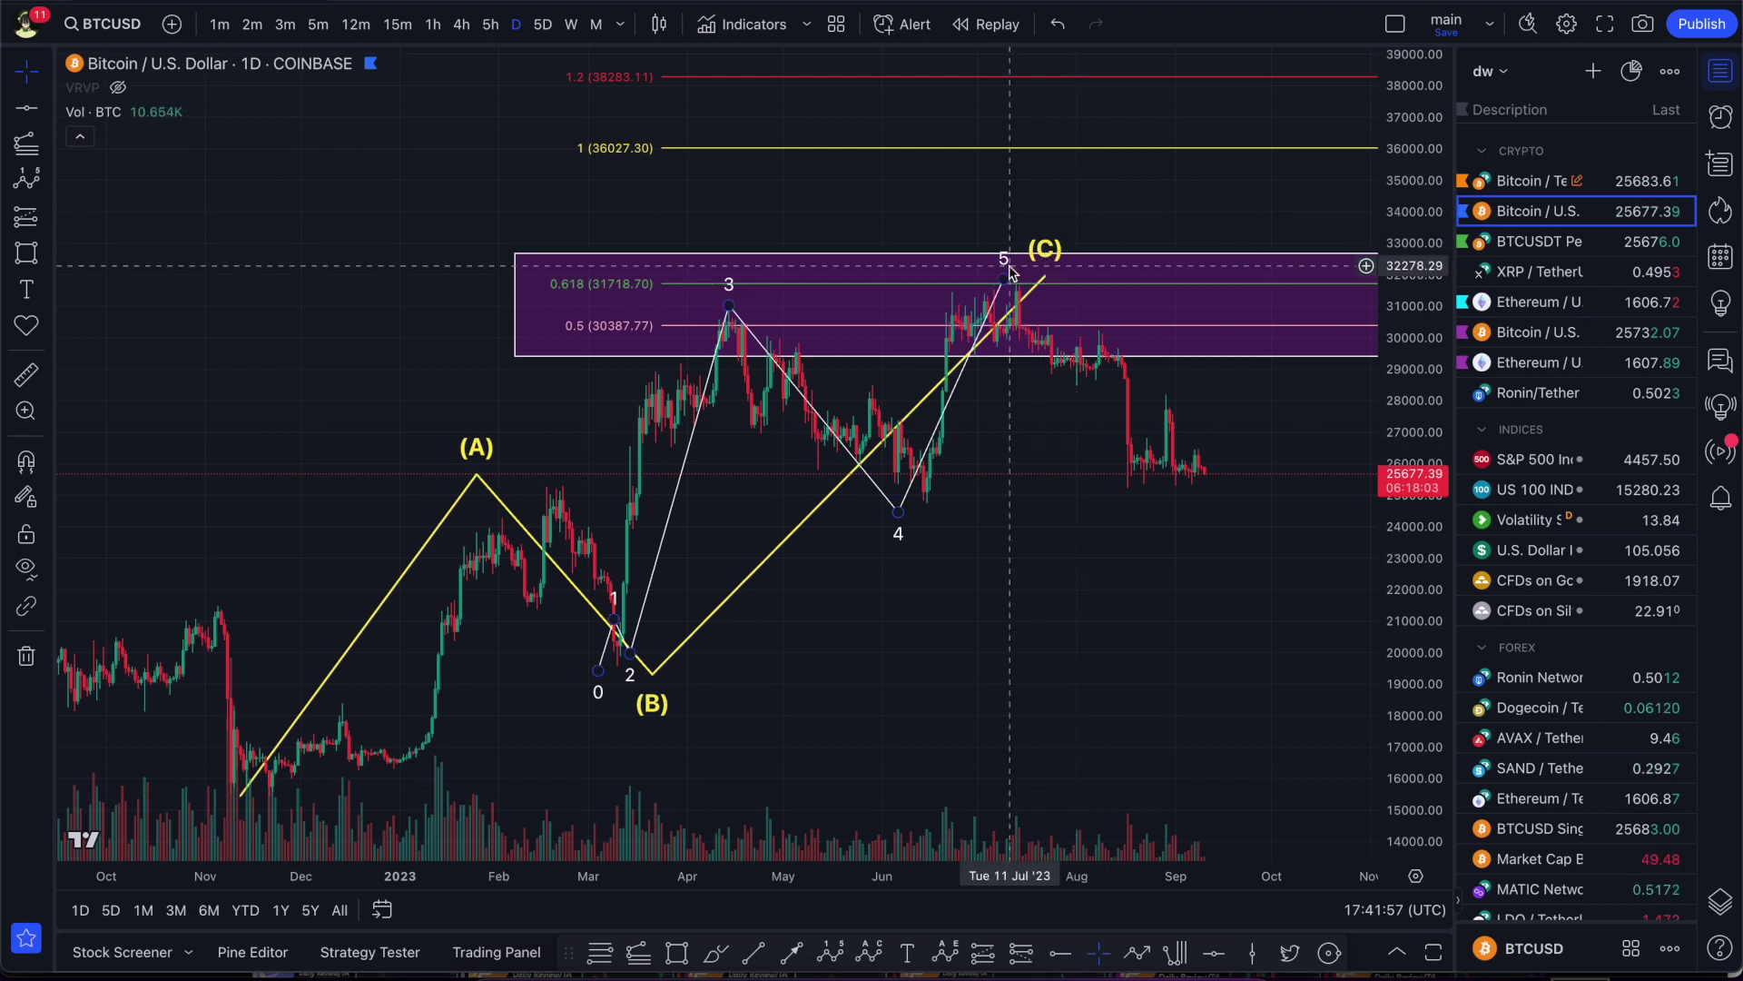
{"action": "mouse_move", "coordinate": [1004, 282]}
{"action": "left_mouse_down"}
{"action": "mouse_move", "coordinate": [969, 283]}
{"action": "mouse_move", "coordinate": [1041, 282]}
{"action": "left_mouse_up"}
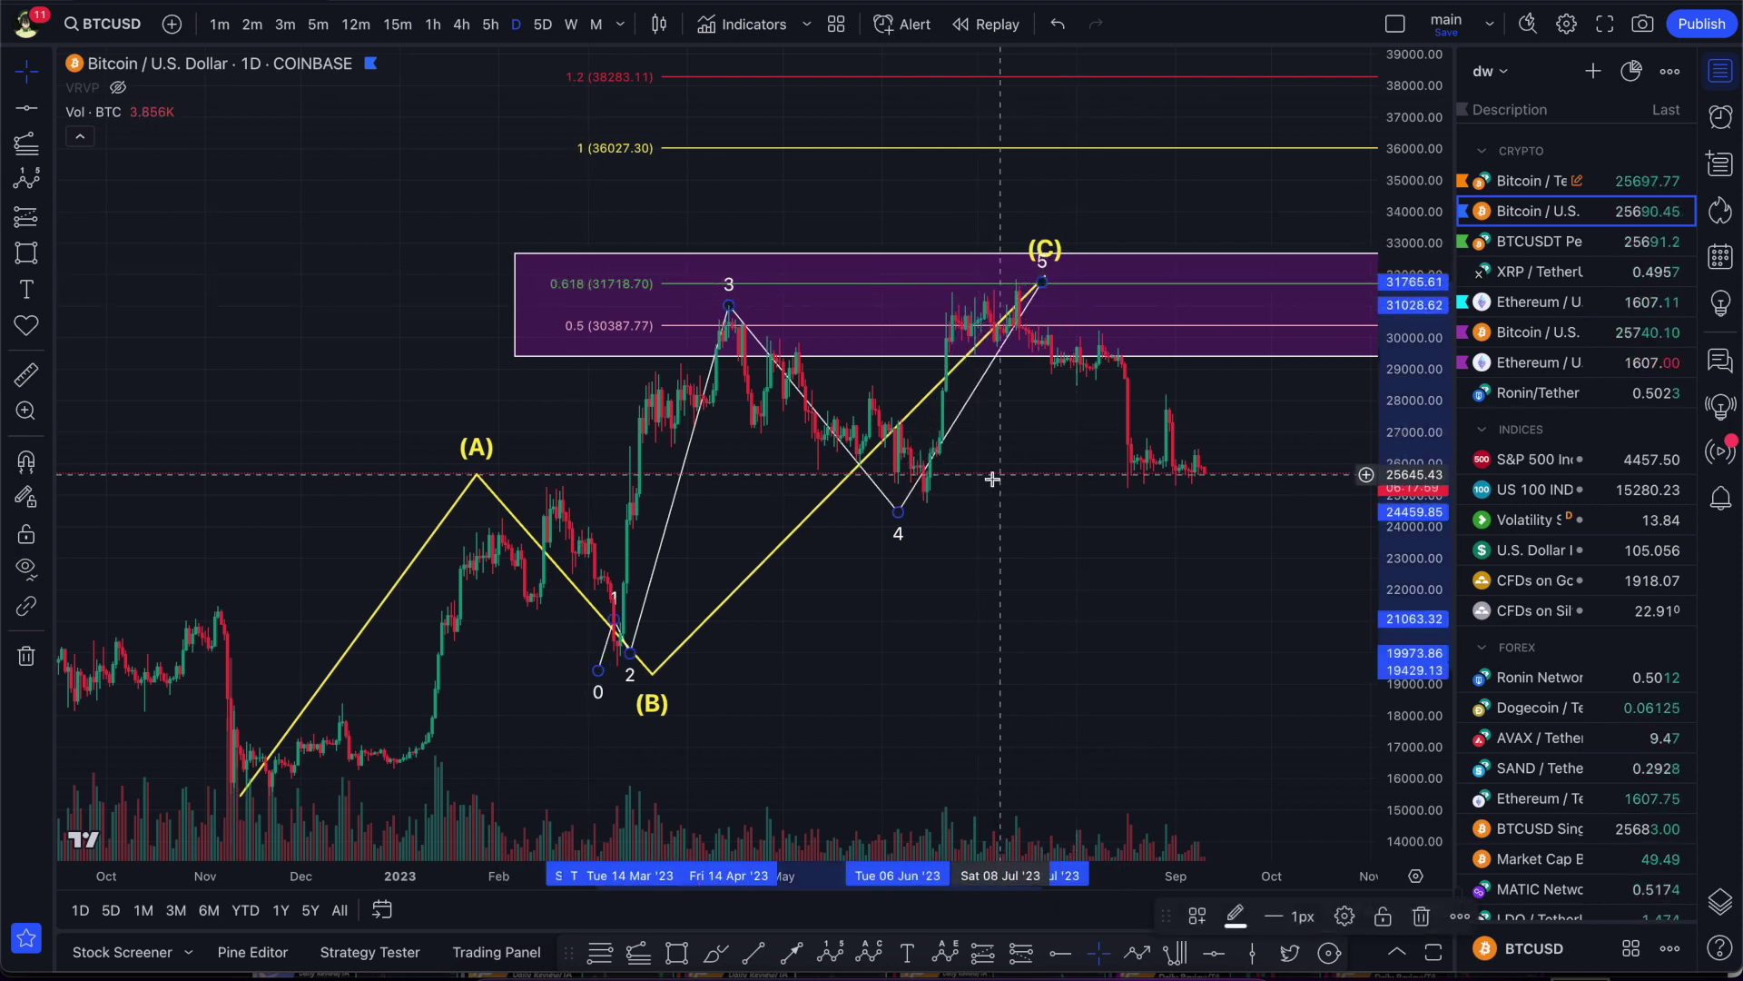
{"action": "left_click_drag", "start_coordinate": [898, 511], "coordinate": [914, 510]}
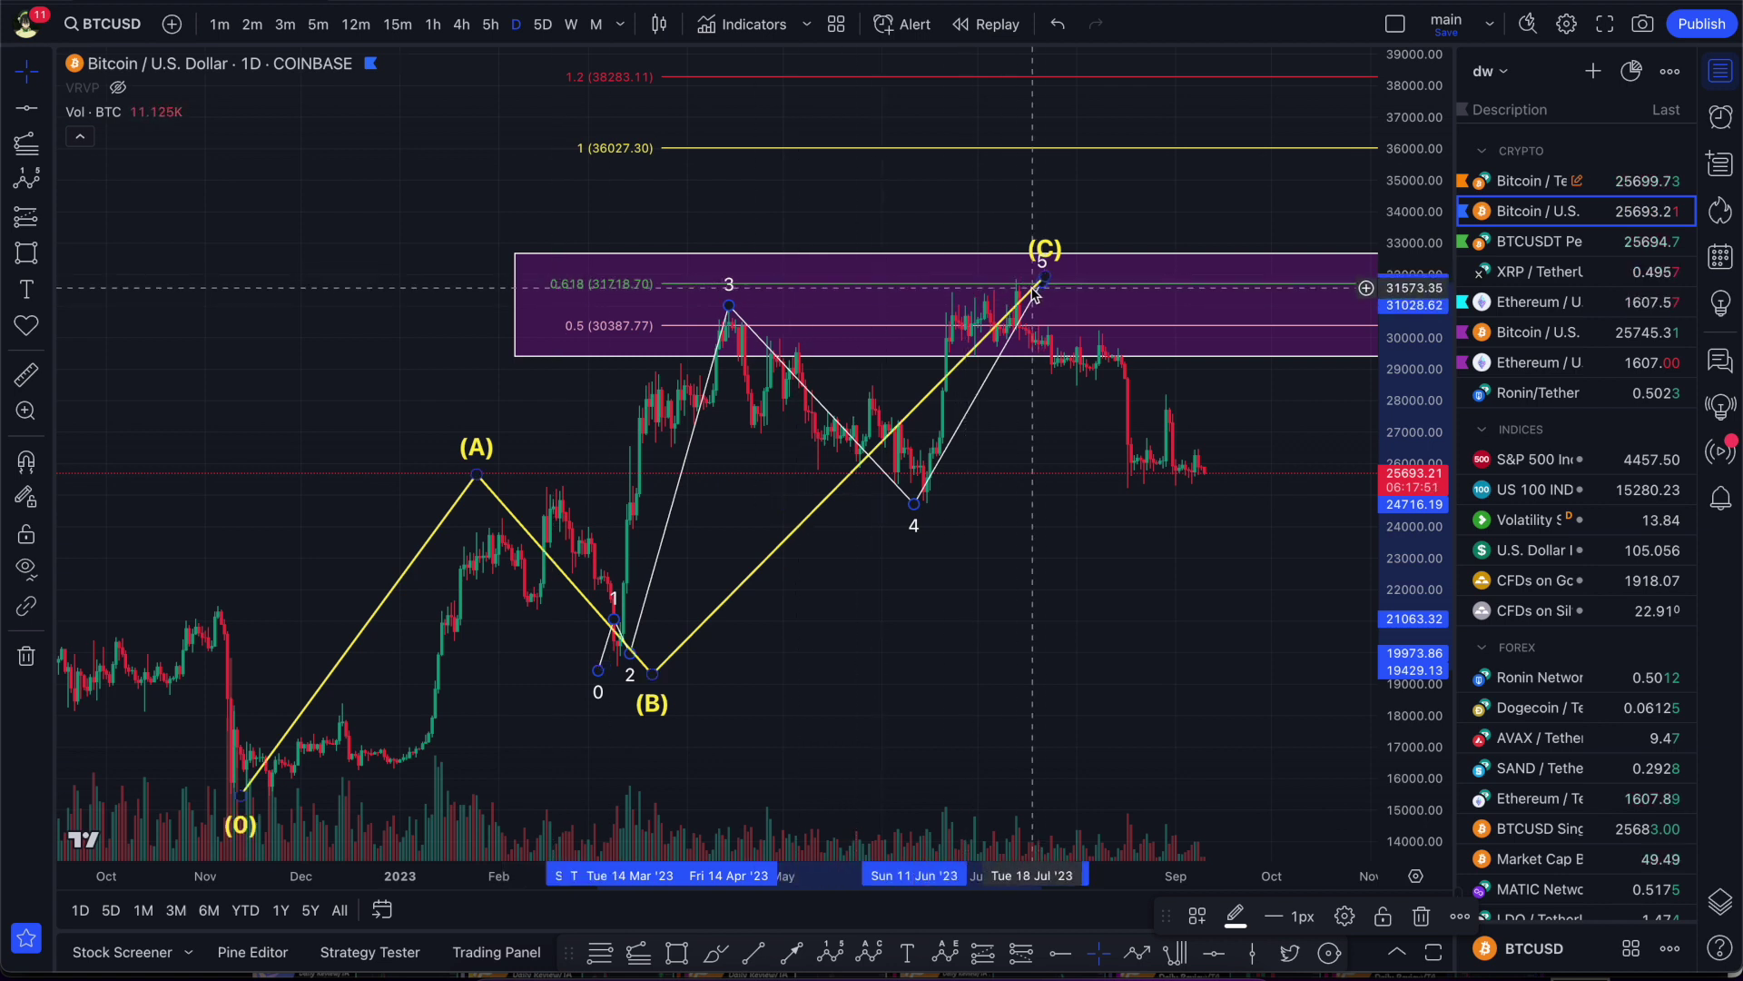
- Delete the yellow ABC correction and move the impulse wave's point 5 to about 31,734 on 16 July 2023
{"action": "left_click", "coordinate": [1033, 300]}
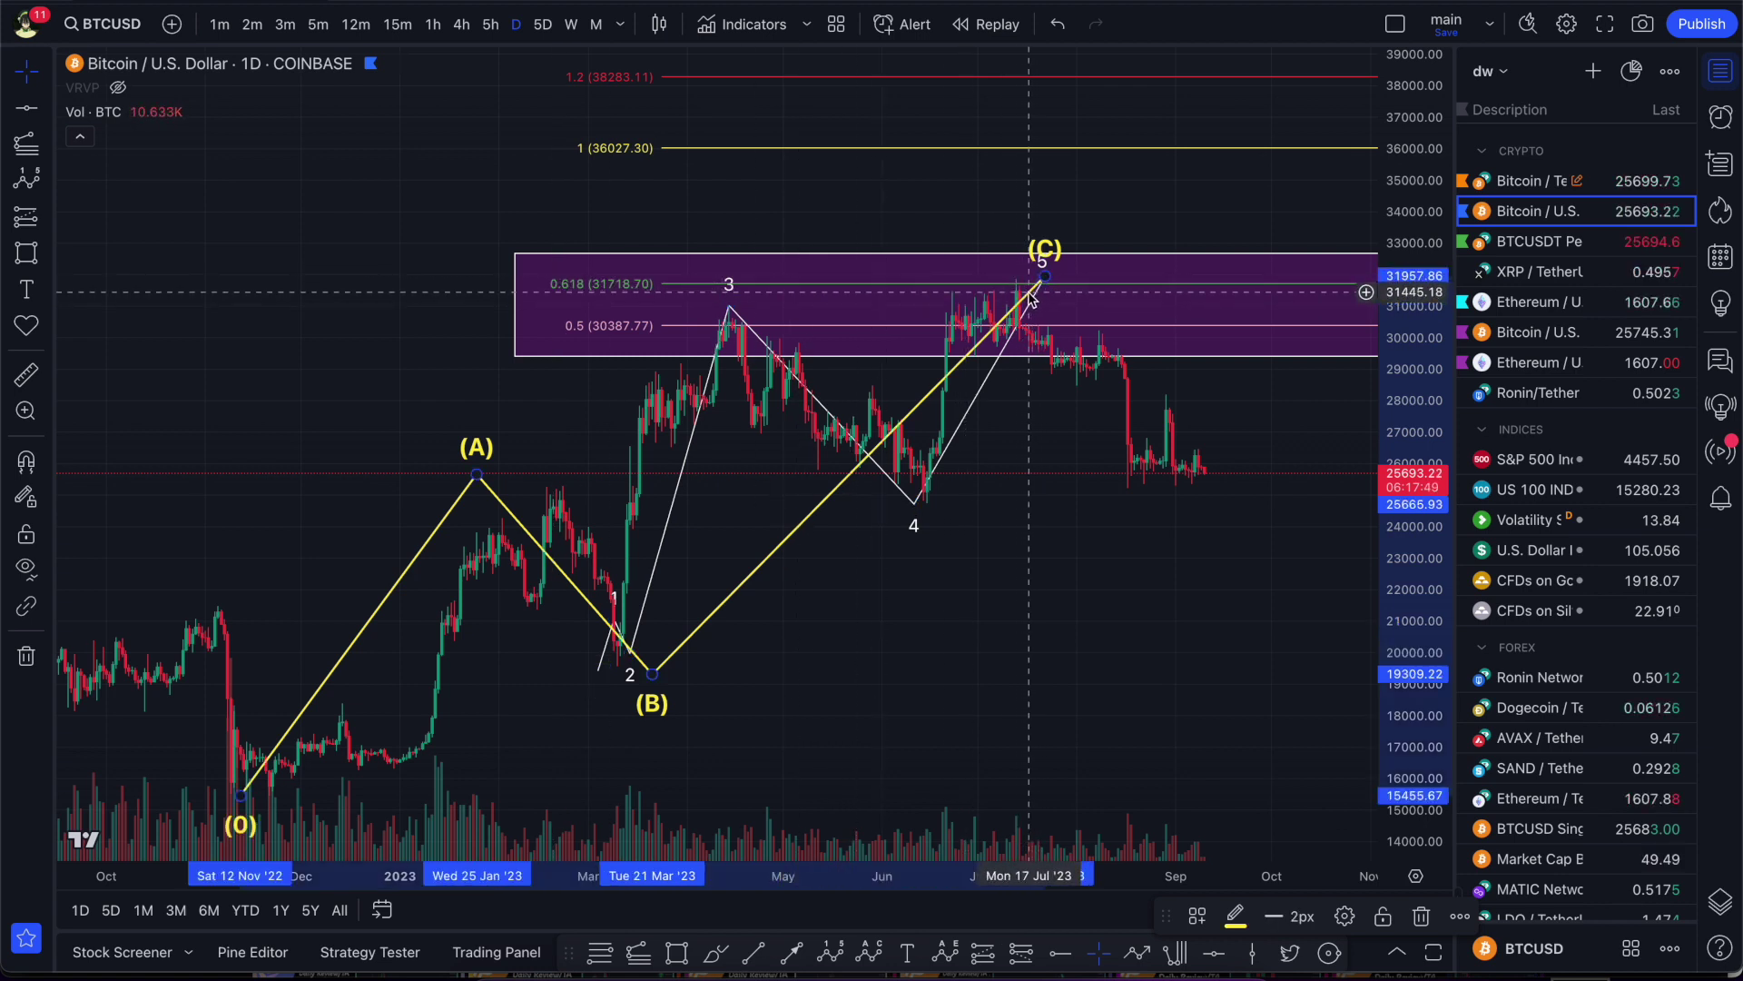
{"action": "key", "text": "Delete"}
{"action": "left_click_drag", "start_coordinate": [1049, 613], "coordinate": [1031, 621]}
{"action": "left_click_drag", "start_coordinate": [1407, 731], "coordinate": [1402, 514]}
{"action": "left_click_drag", "start_coordinate": [1126, 457], "coordinate": [1023, 559]}
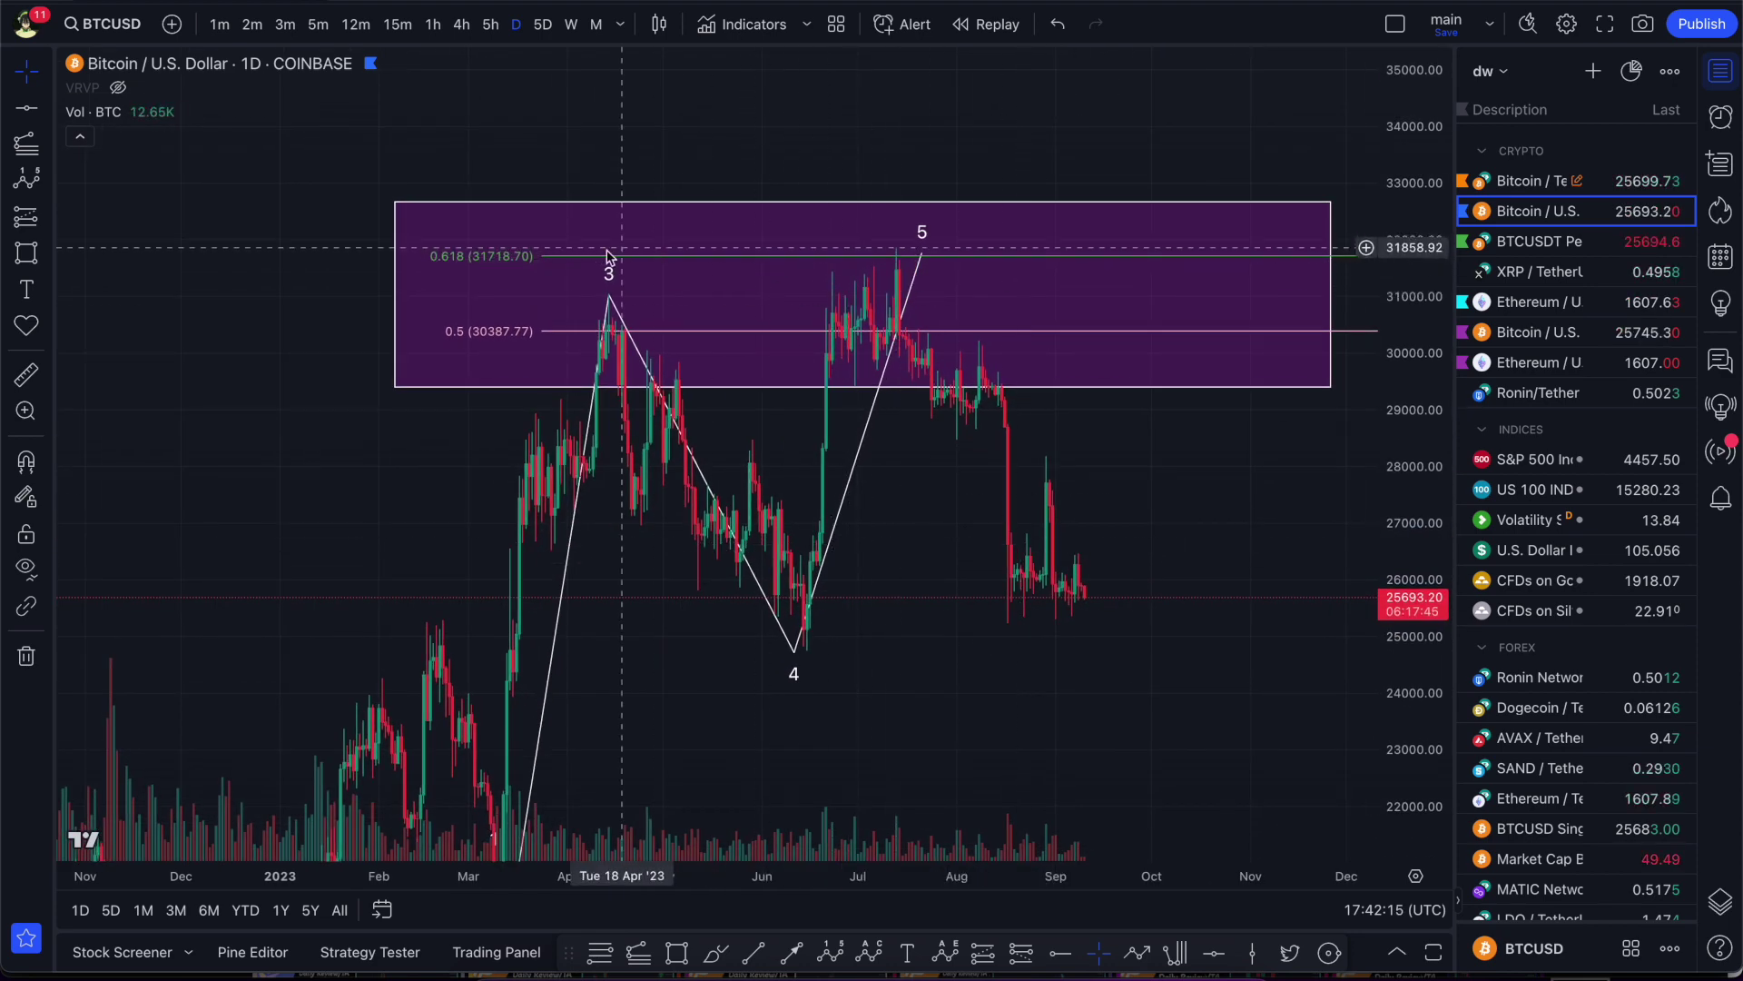
{"action": "left_click_drag", "start_coordinate": [922, 253], "coordinate": [903, 279]}
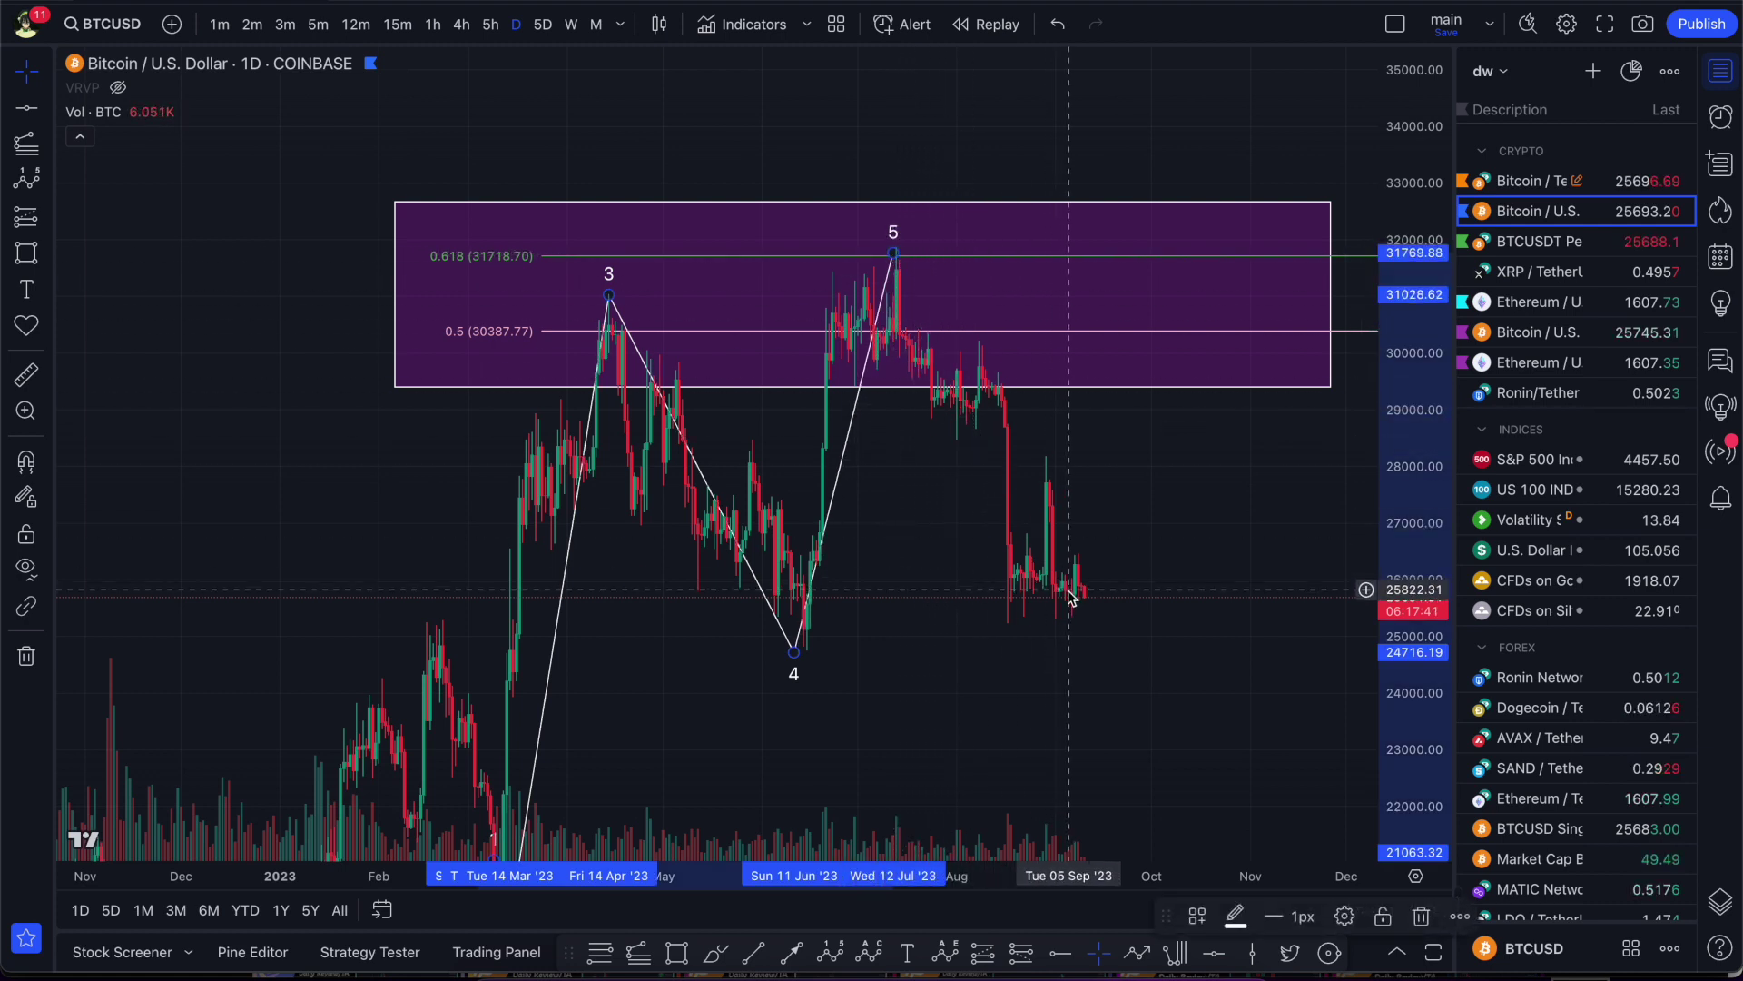
{"action": "left_click_drag", "start_coordinate": [893, 256], "coordinate": [905, 254]}
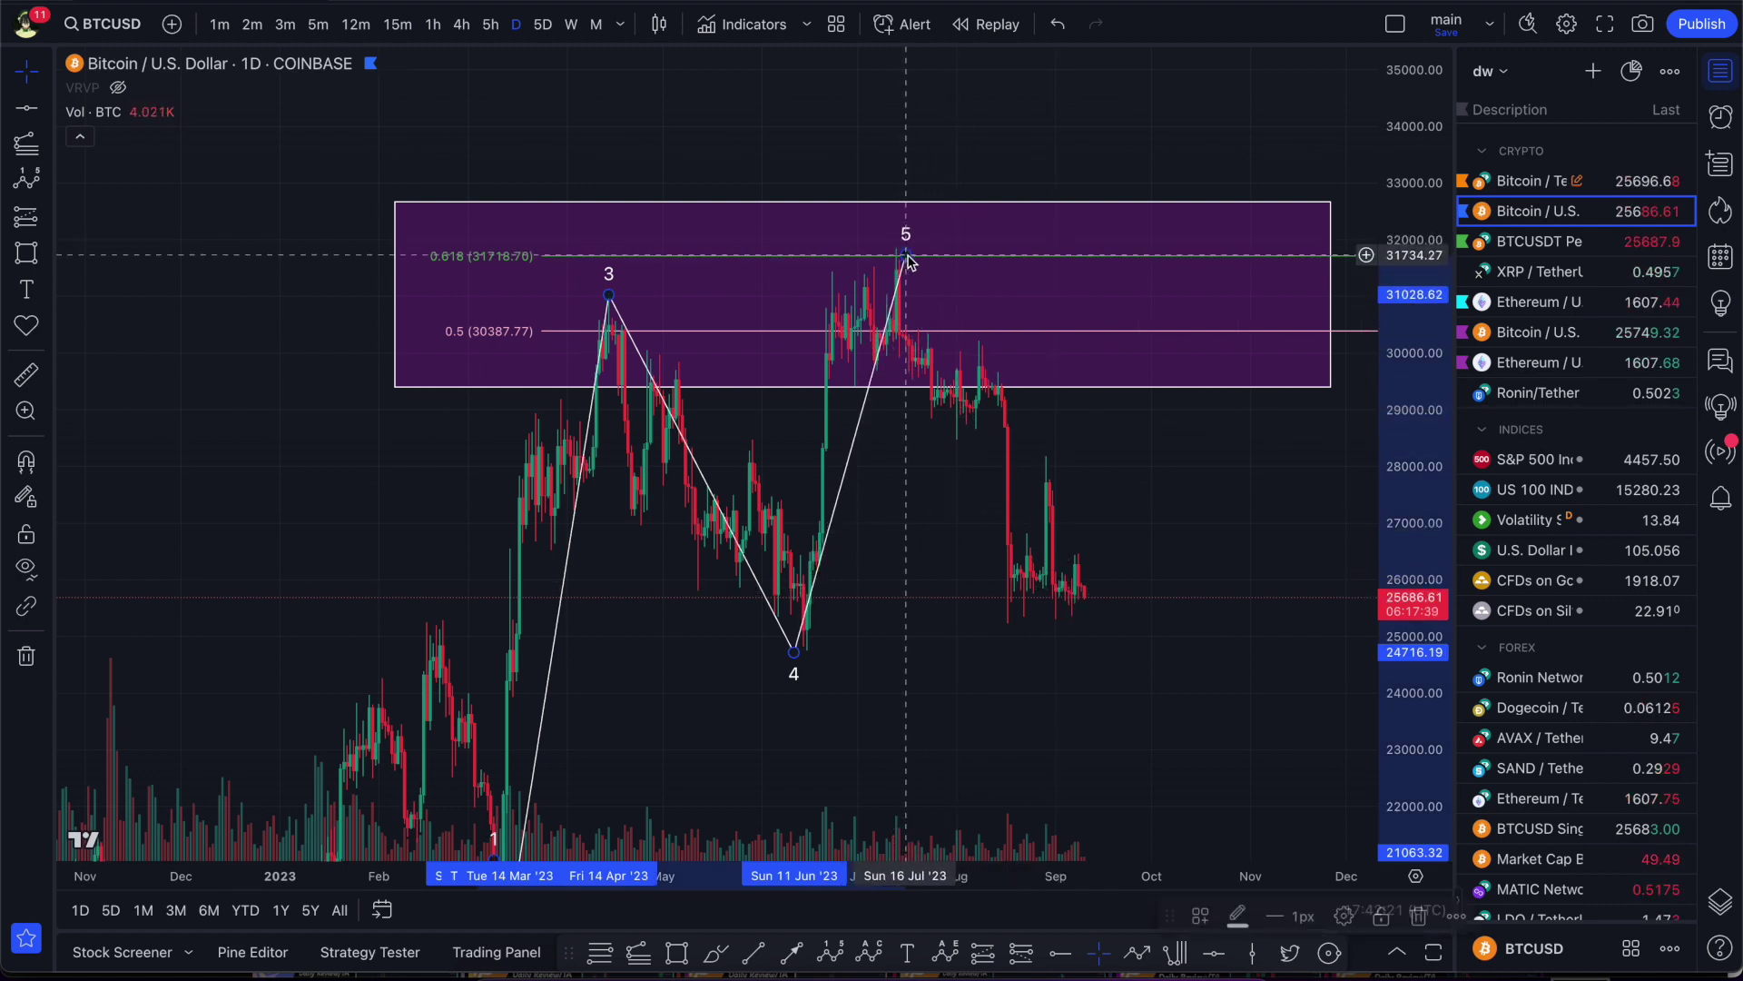
- Delete the Fibonacci extension, keeping the white impulse wave and the upper rectangle
{"action": "left_click", "coordinate": [563, 256]}
{"action": "key", "text": "Delete"}
{"action": "scroll", "coordinate": [727, 344], "scroll_direction": "down", "scroll_amount": 2}
{"action": "scroll", "coordinate": [733, 352], "scroll_direction": "down", "scroll_amount": 6}
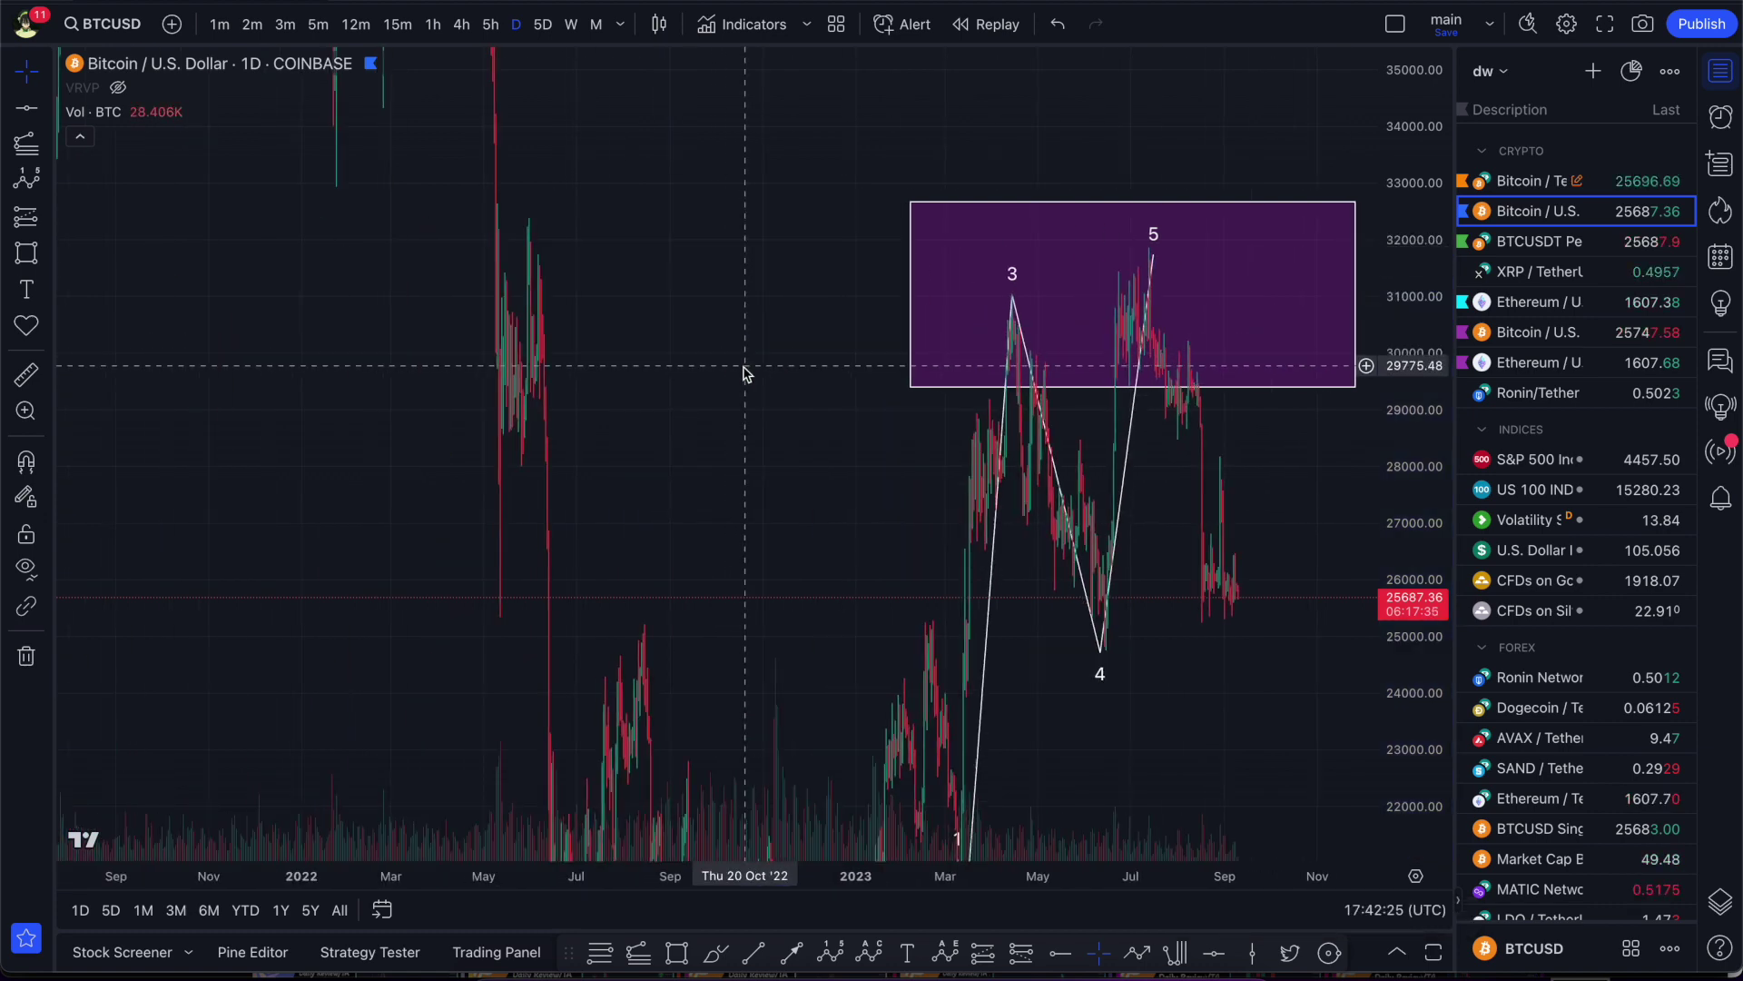
{"action": "left_click_drag", "start_coordinate": [850, 382], "coordinate": [755, 374]}
{"action": "left_click_drag", "start_coordinate": [1410, 189], "coordinate": [1411, 547]}
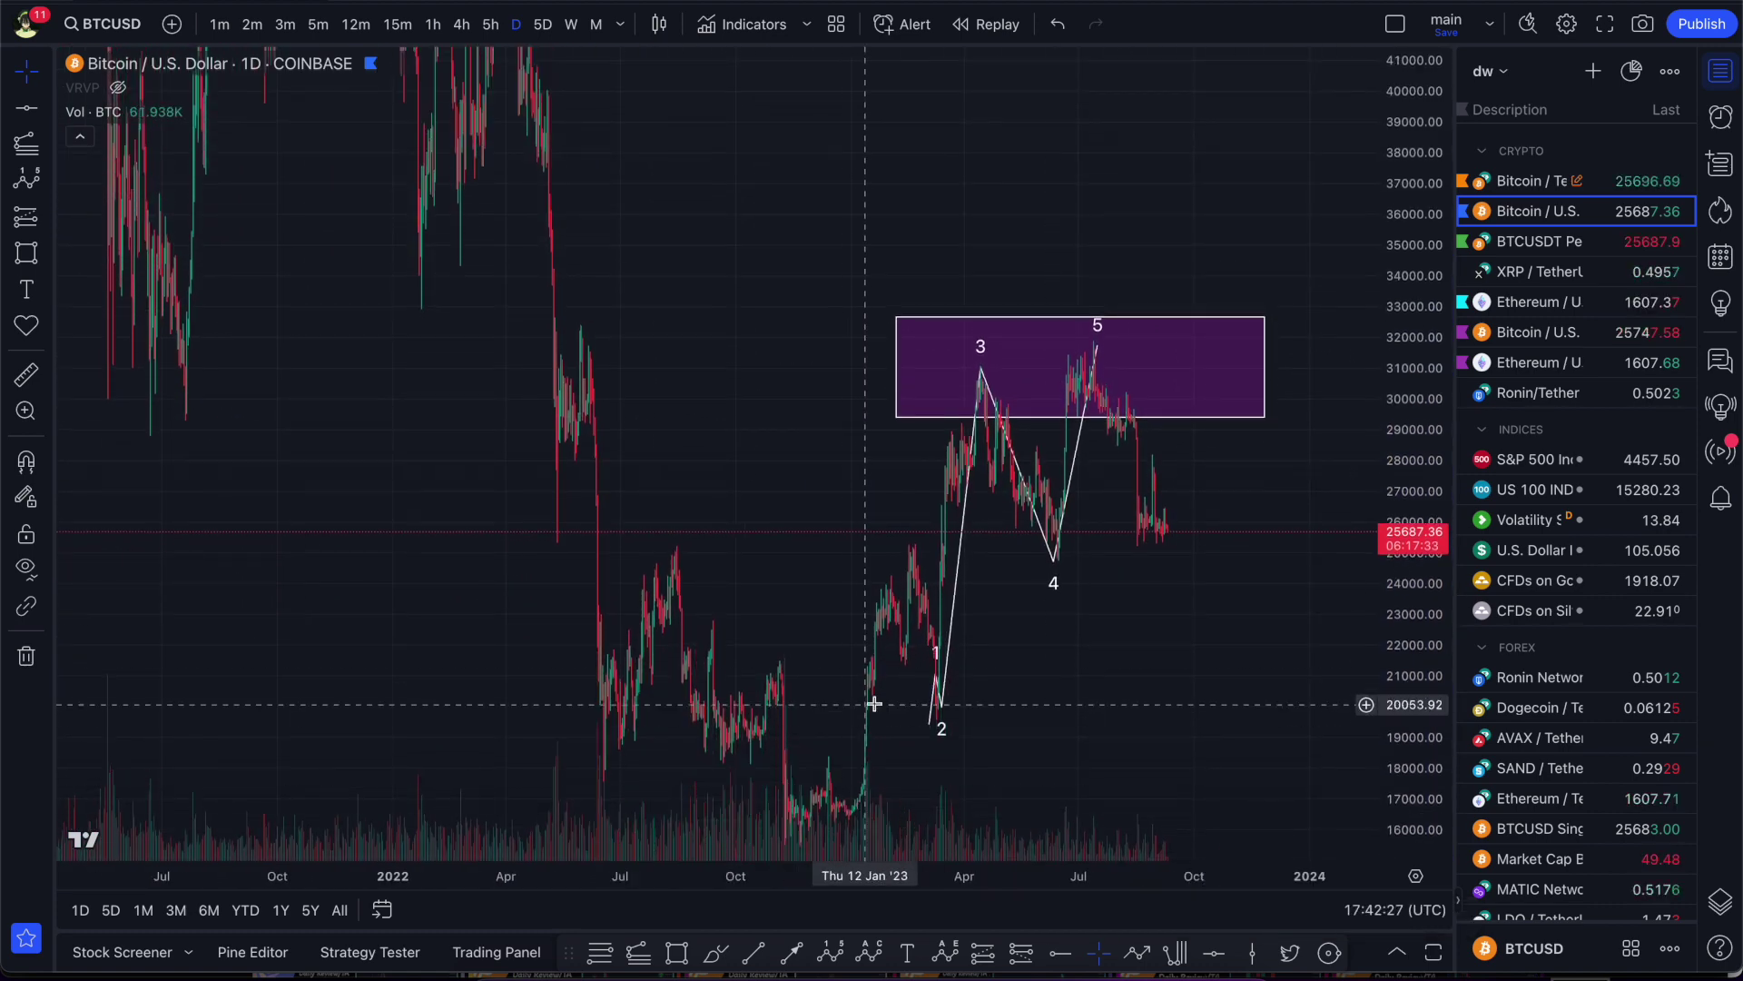
- Adjust the white impulse wave's point 5 to about 31,766 at the July 2023 high
{"action": "left_click", "coordinate": [1101, 352]}
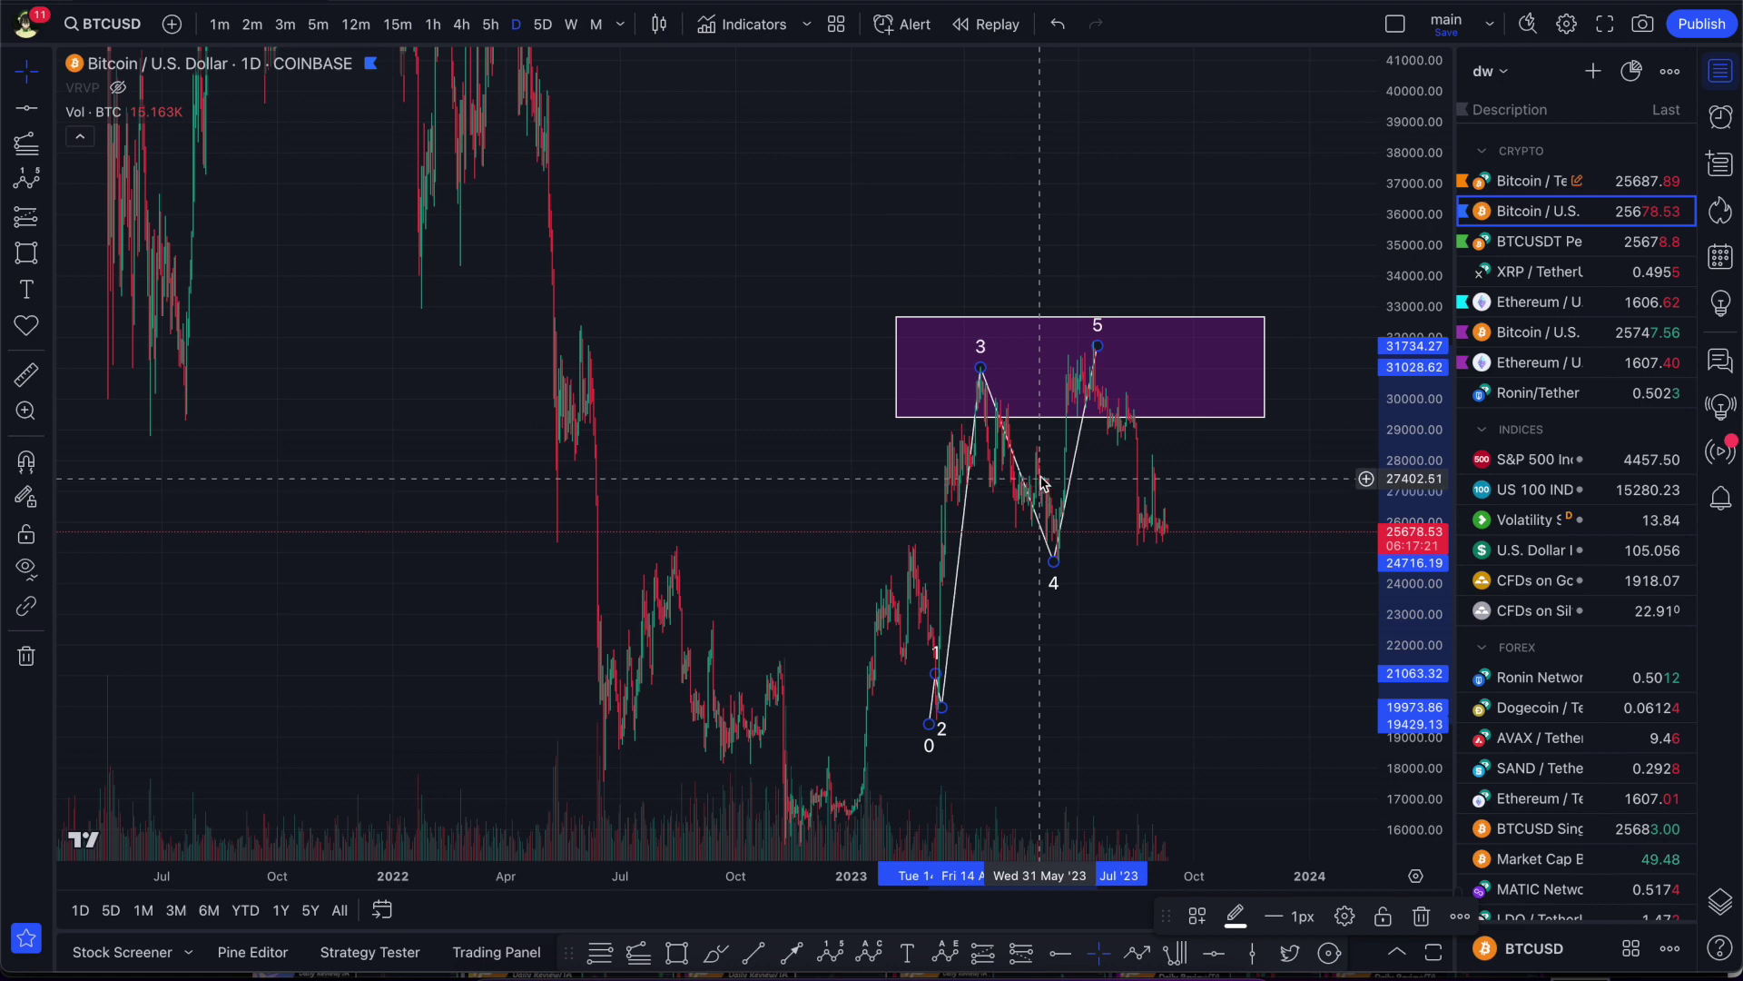
{"action": "scroll", "coordinate": [1042, 491], "scroll_direction": "up", "scroll_amount": 5}
{"action": "left_click_drag", "start_coordinate": [840, 352], "coordinate": [832, 350]}
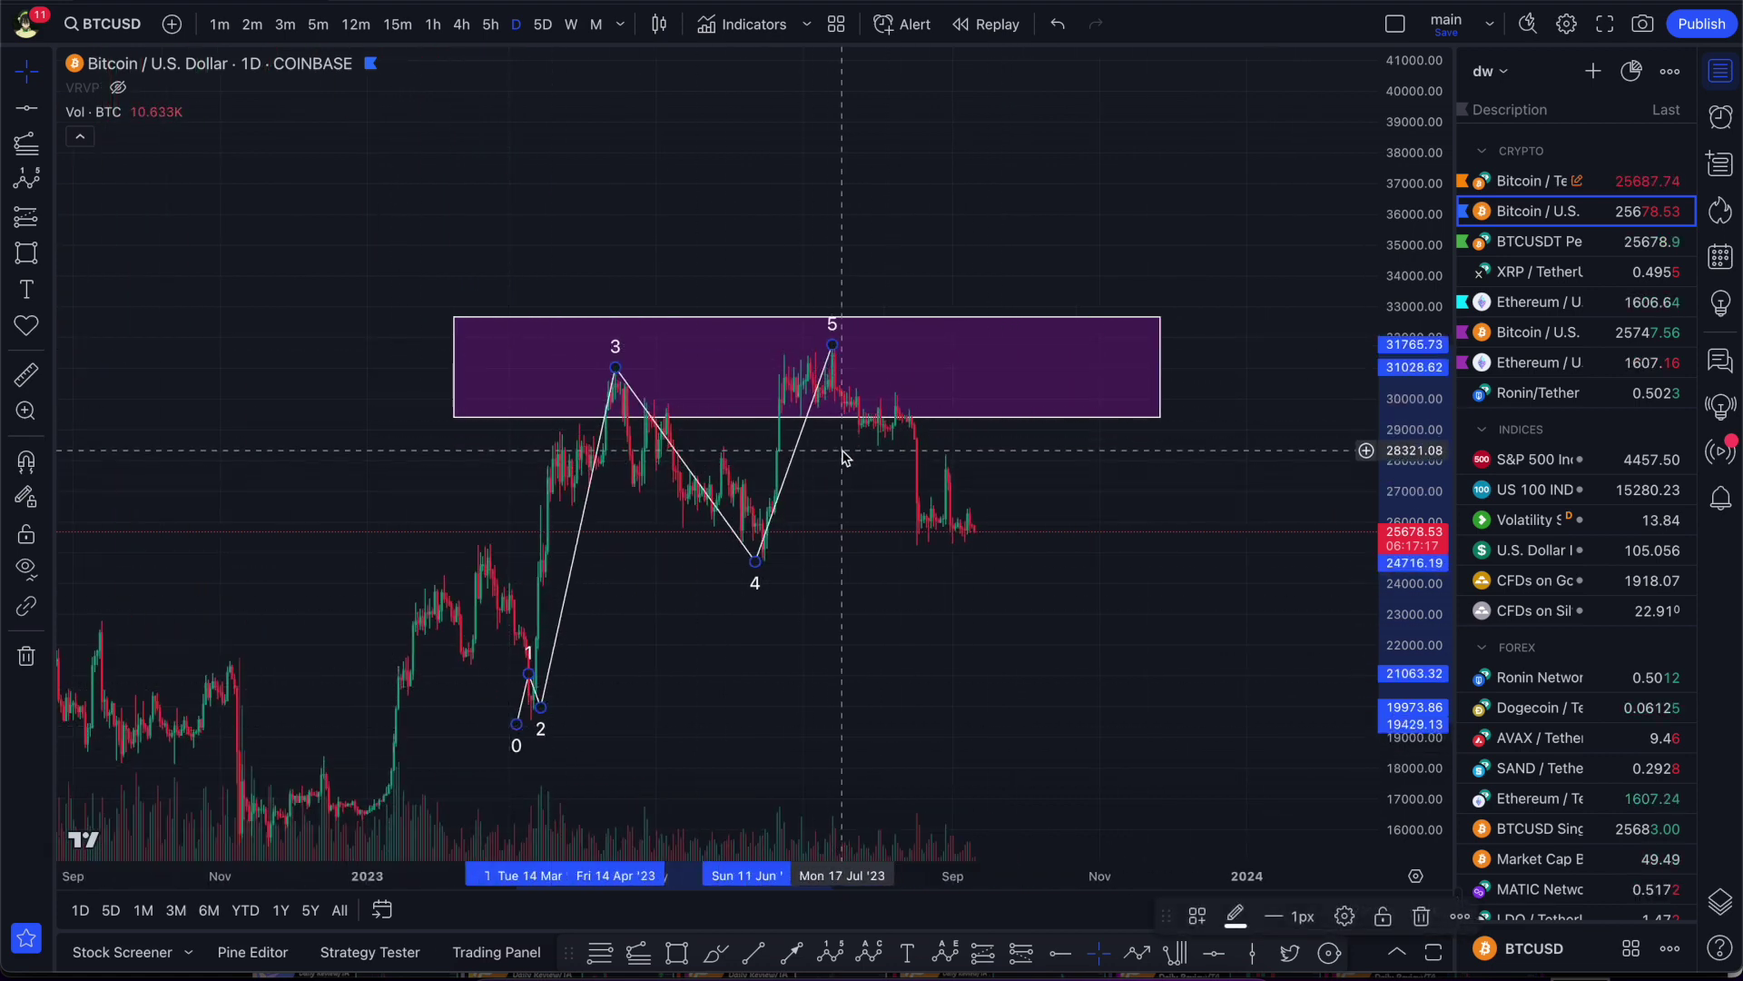
- Draw a descending five-wave impulse from about 47,779 through 38,333, 43,764, 15,072 and 31,780 to 11,411 in the lower rectangle, with point 4 in late June 2023
{"action": "scroll", "coordinate": [842, 457], "scroll_direction": "down", "scroll_amount": 6}
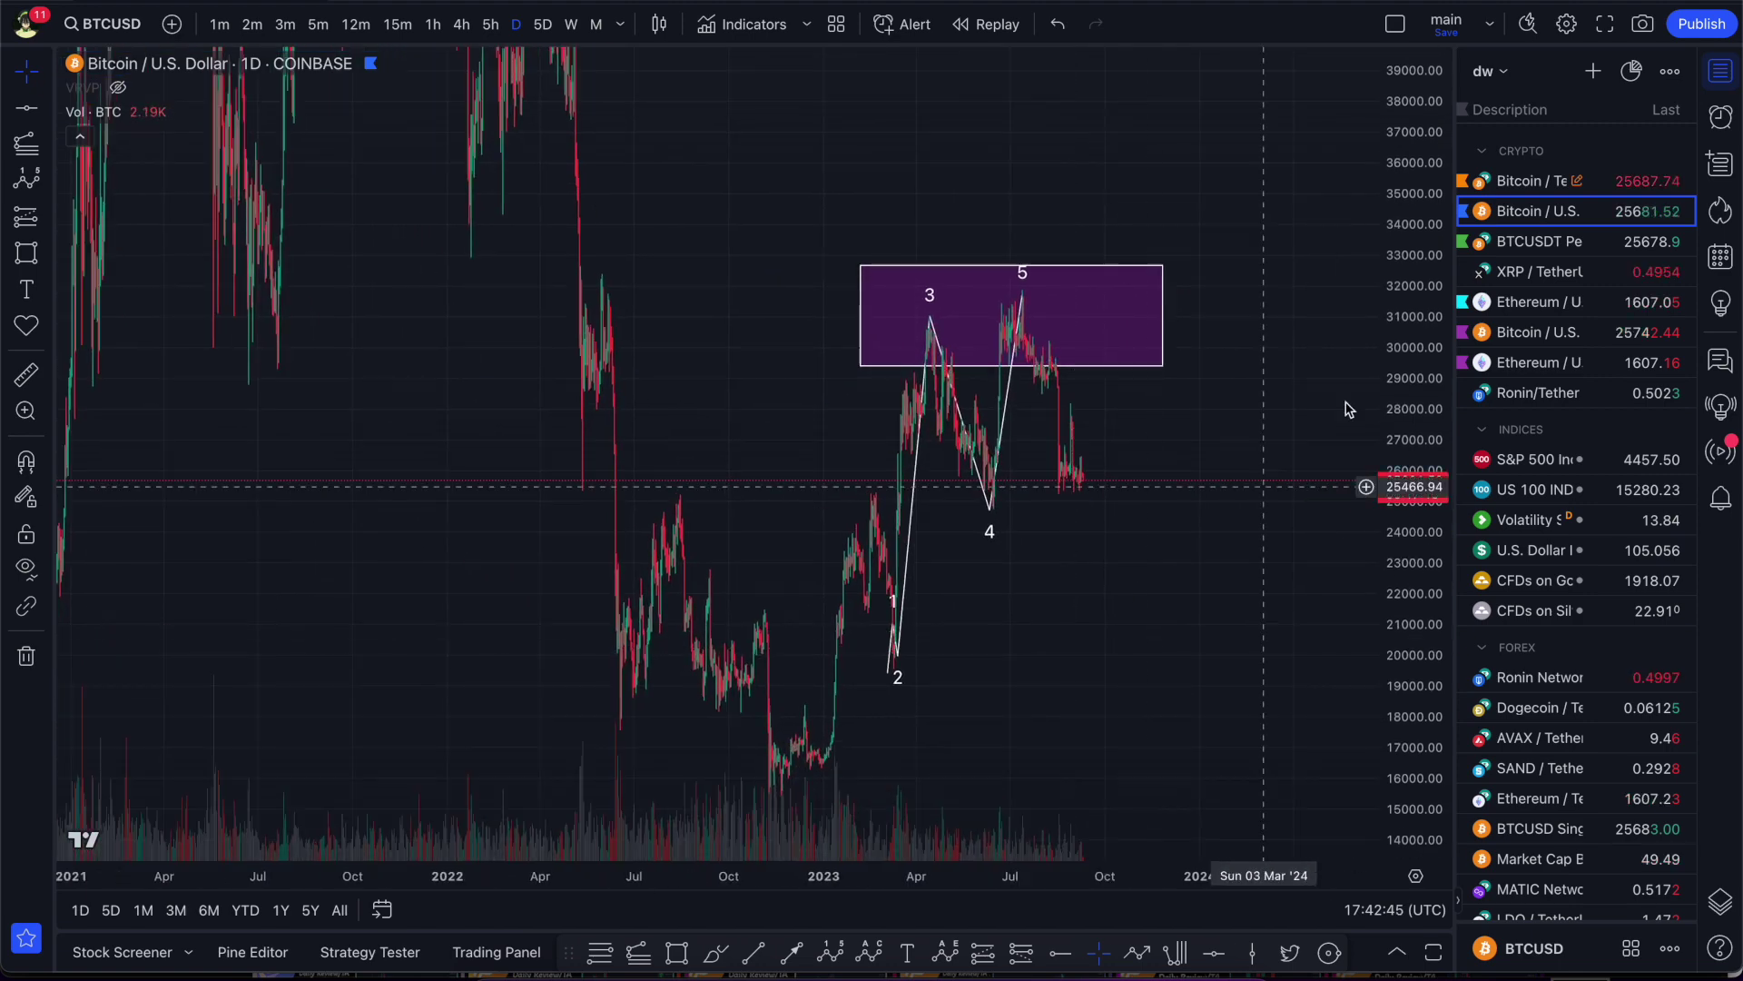
{"action": "scroll", "coordinate": [1117, 576], "scroll_direction": "down", "scroll_amount": 5}
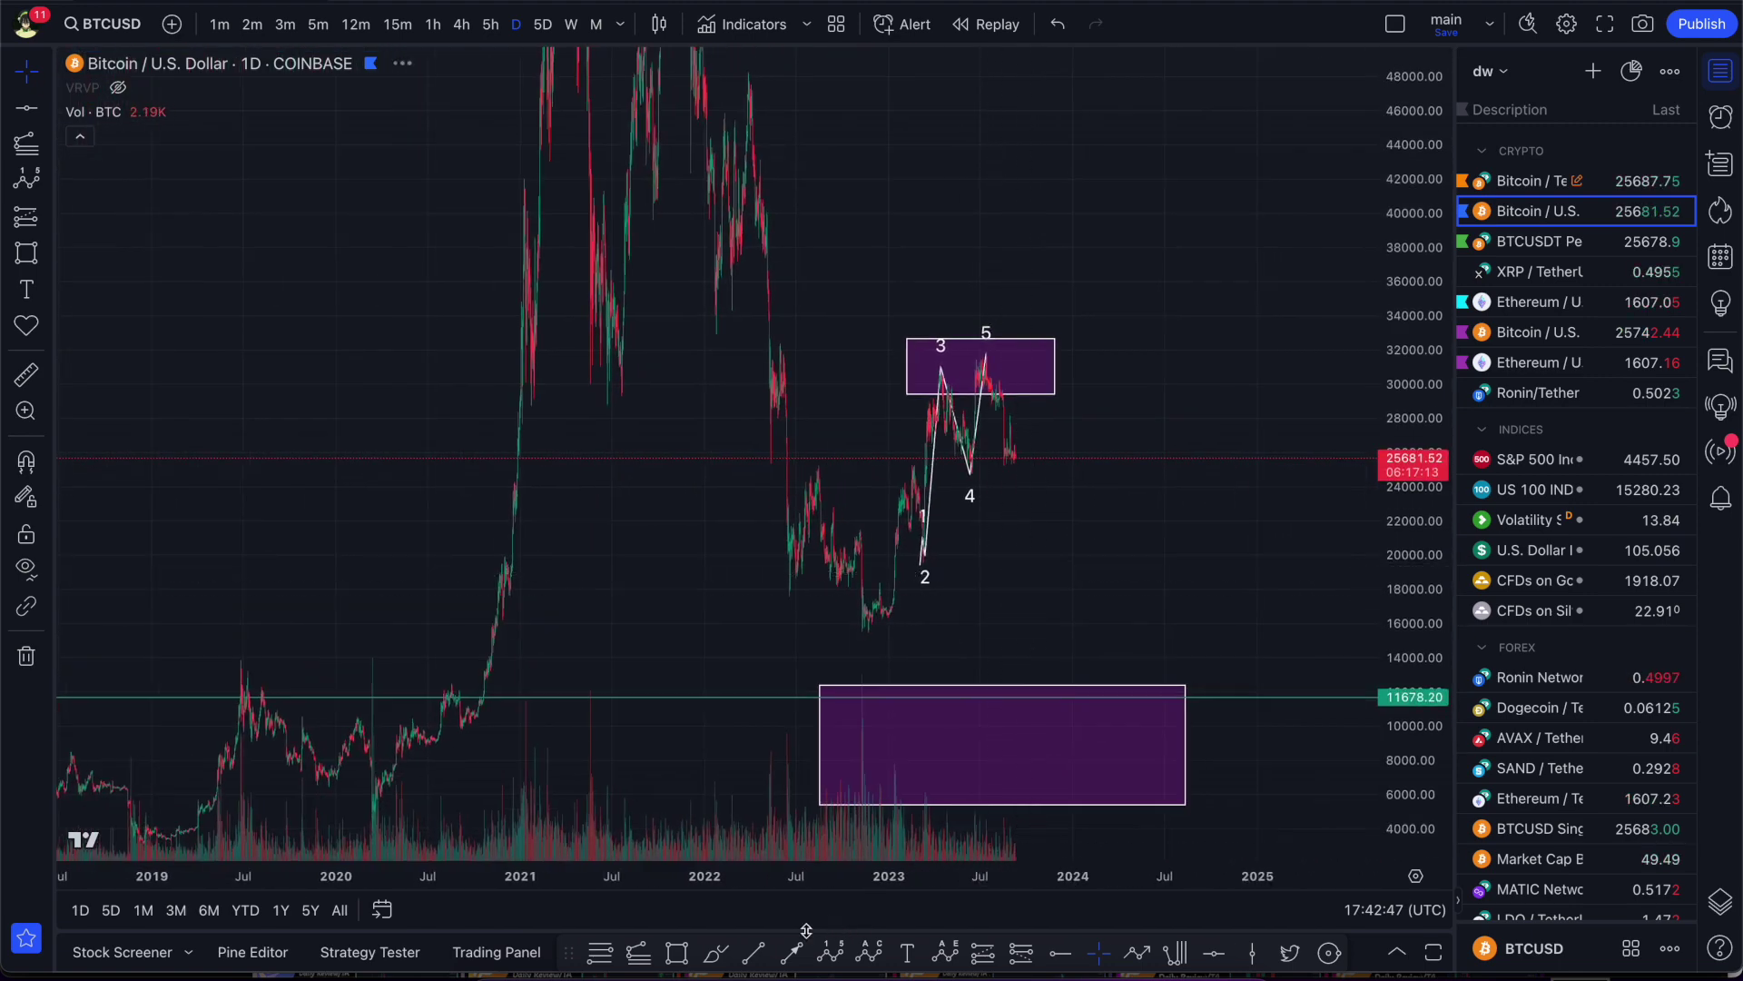
{"action": "left_click", "coordinate": [830, 953]}
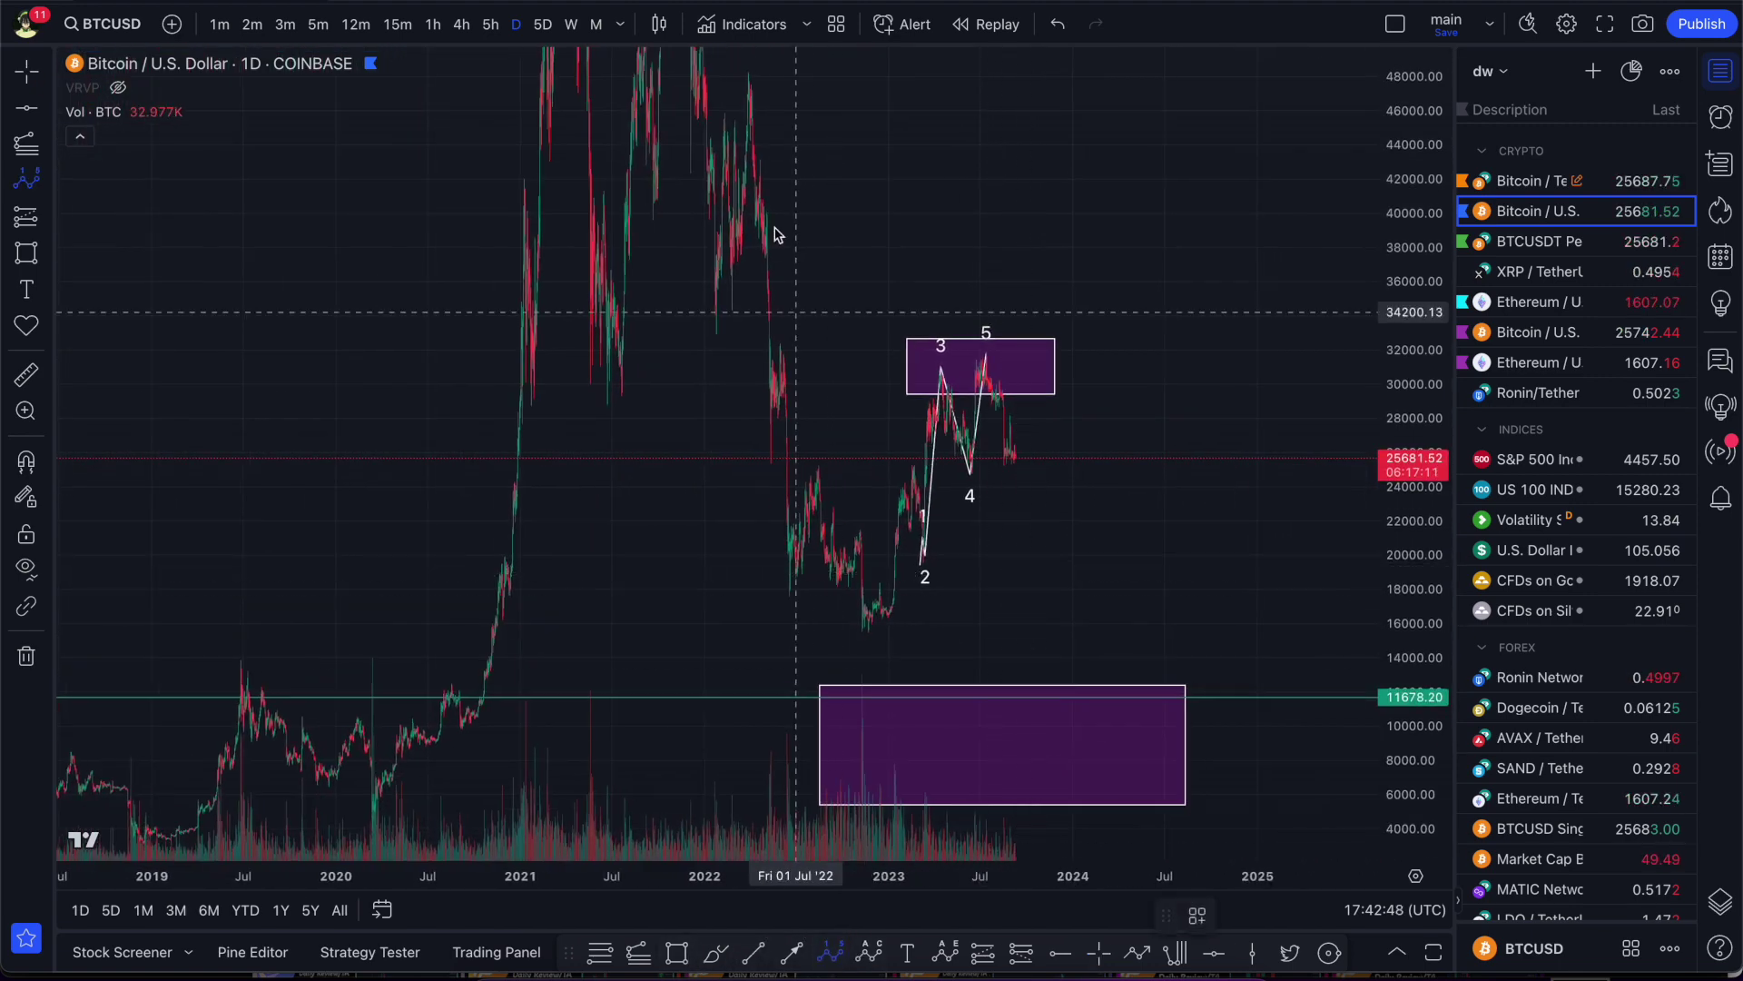
{"action": "left_click", "coordinate": [741, 80]}
{"action": "left_click", "coordinate": [756, 222]}
{"action": "left_click", "coordinate": [767, 148]}
{"action": "left_click", "coordinate": [863, 638]}
{"action": "left_click", "coordinate": [996, 353]}
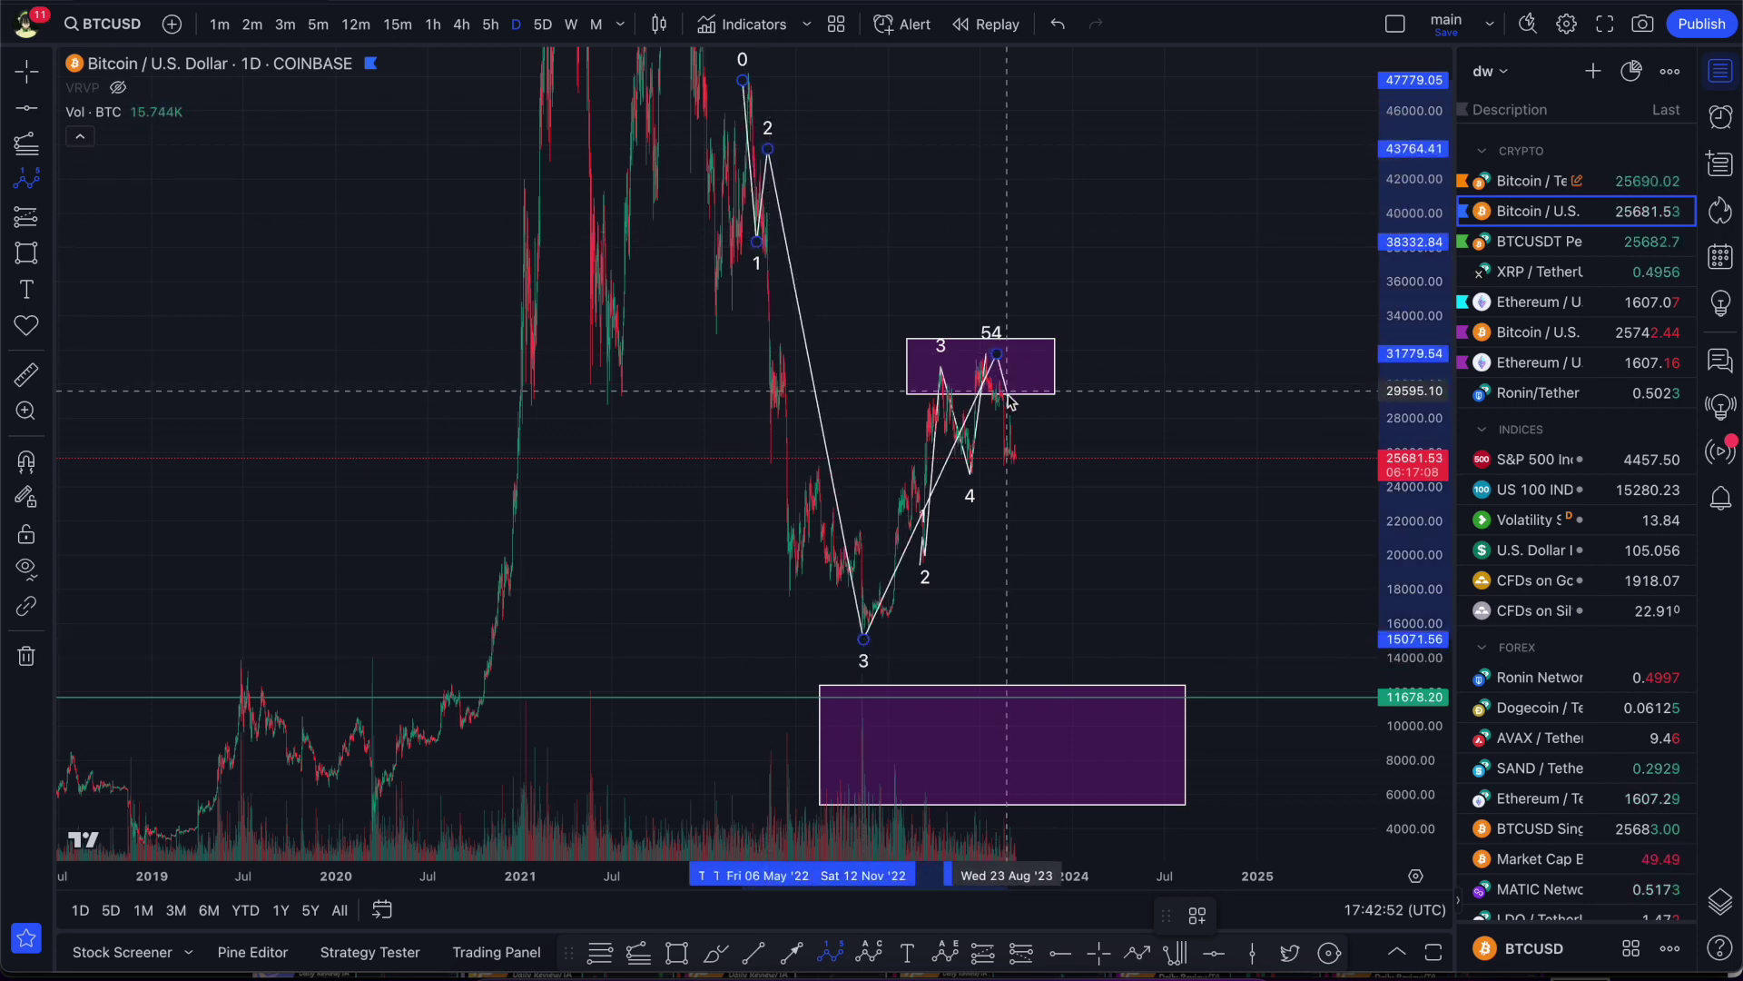
{"action": "left_click", "coordinate": [1142, 702]}
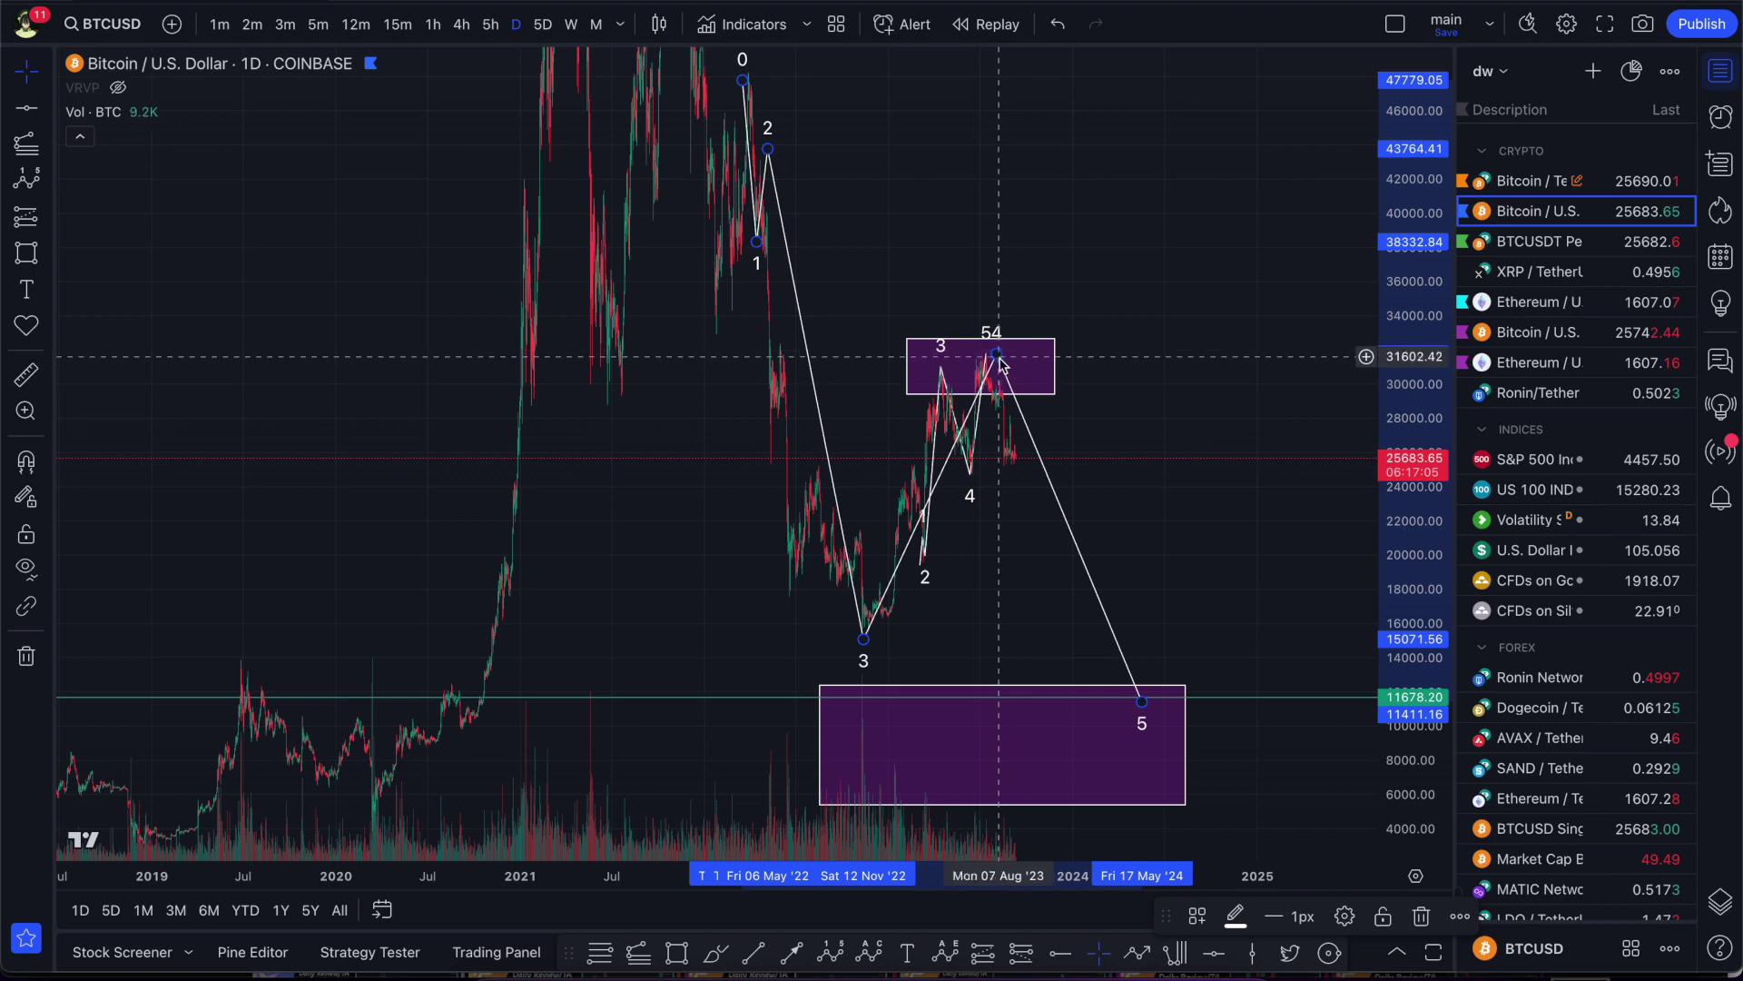
{"action": "left_click_drag", "start_coordinate": [996, 357], "coordinate": [978, 357]}
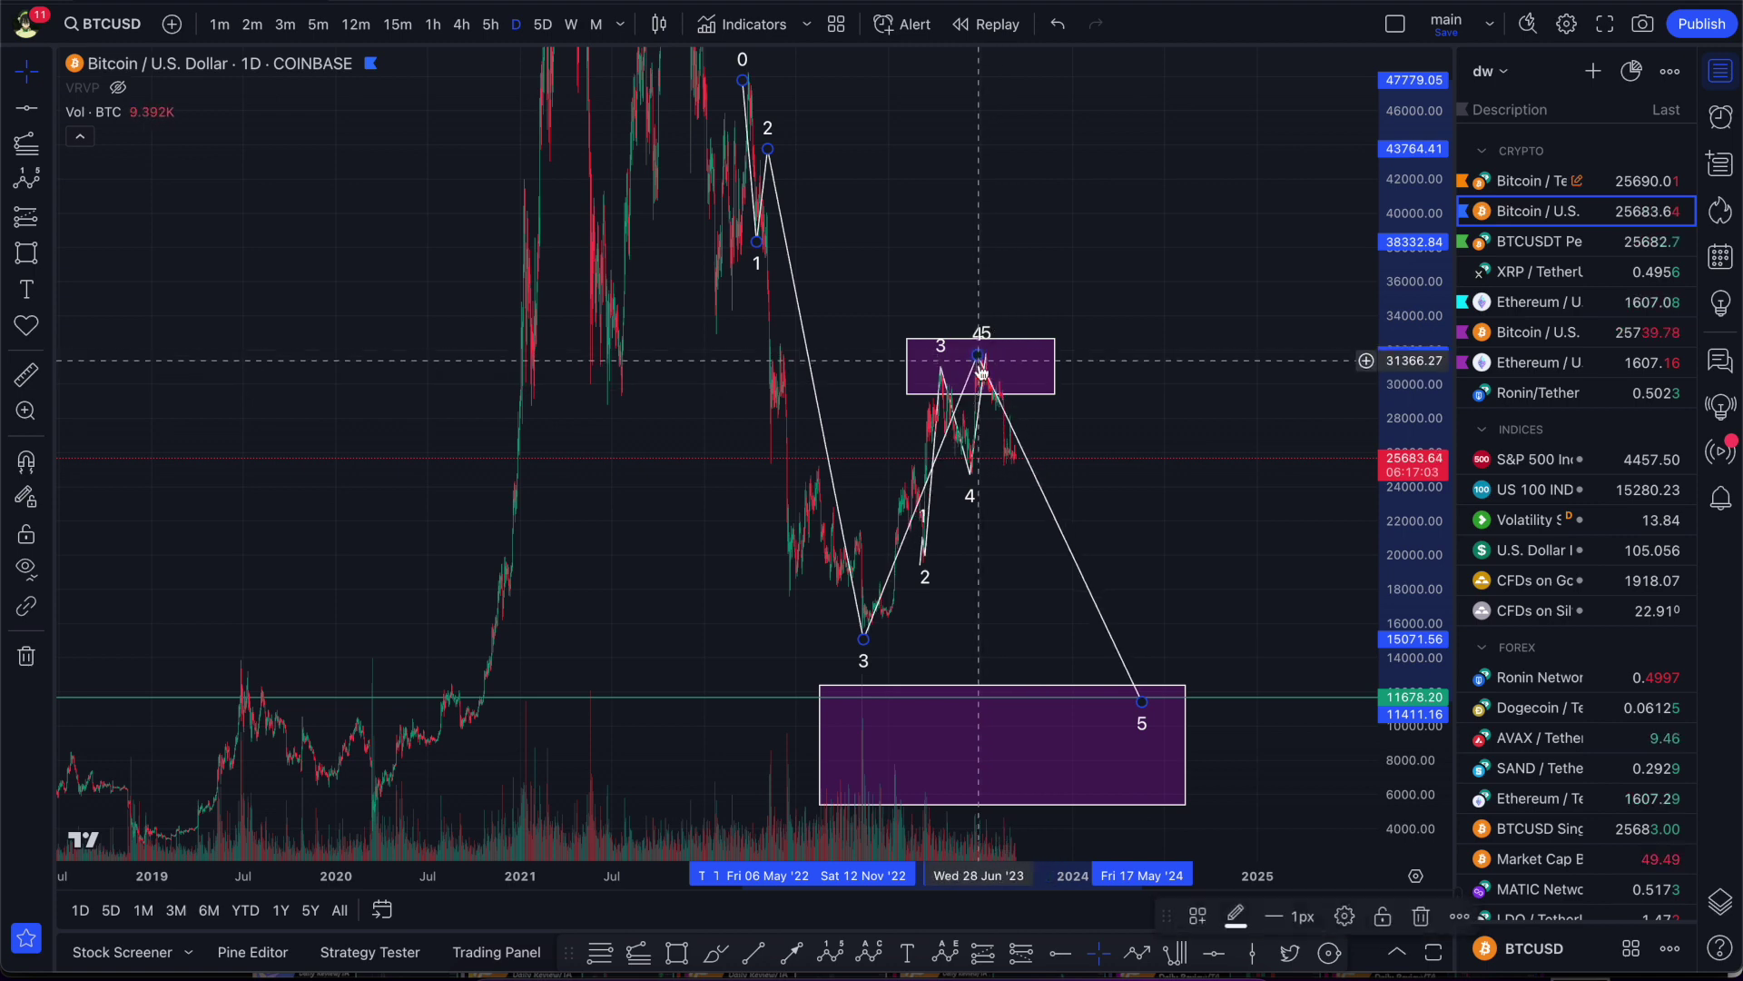
- Move the descending wave's point 4 to August 2023 within the upper rectangle, and nudge the smaller impulse's point 5 onto the July high
{"action": "left_click_drag", "start_coordinate": [1280, 630], "coordinate": [1179, 556]}
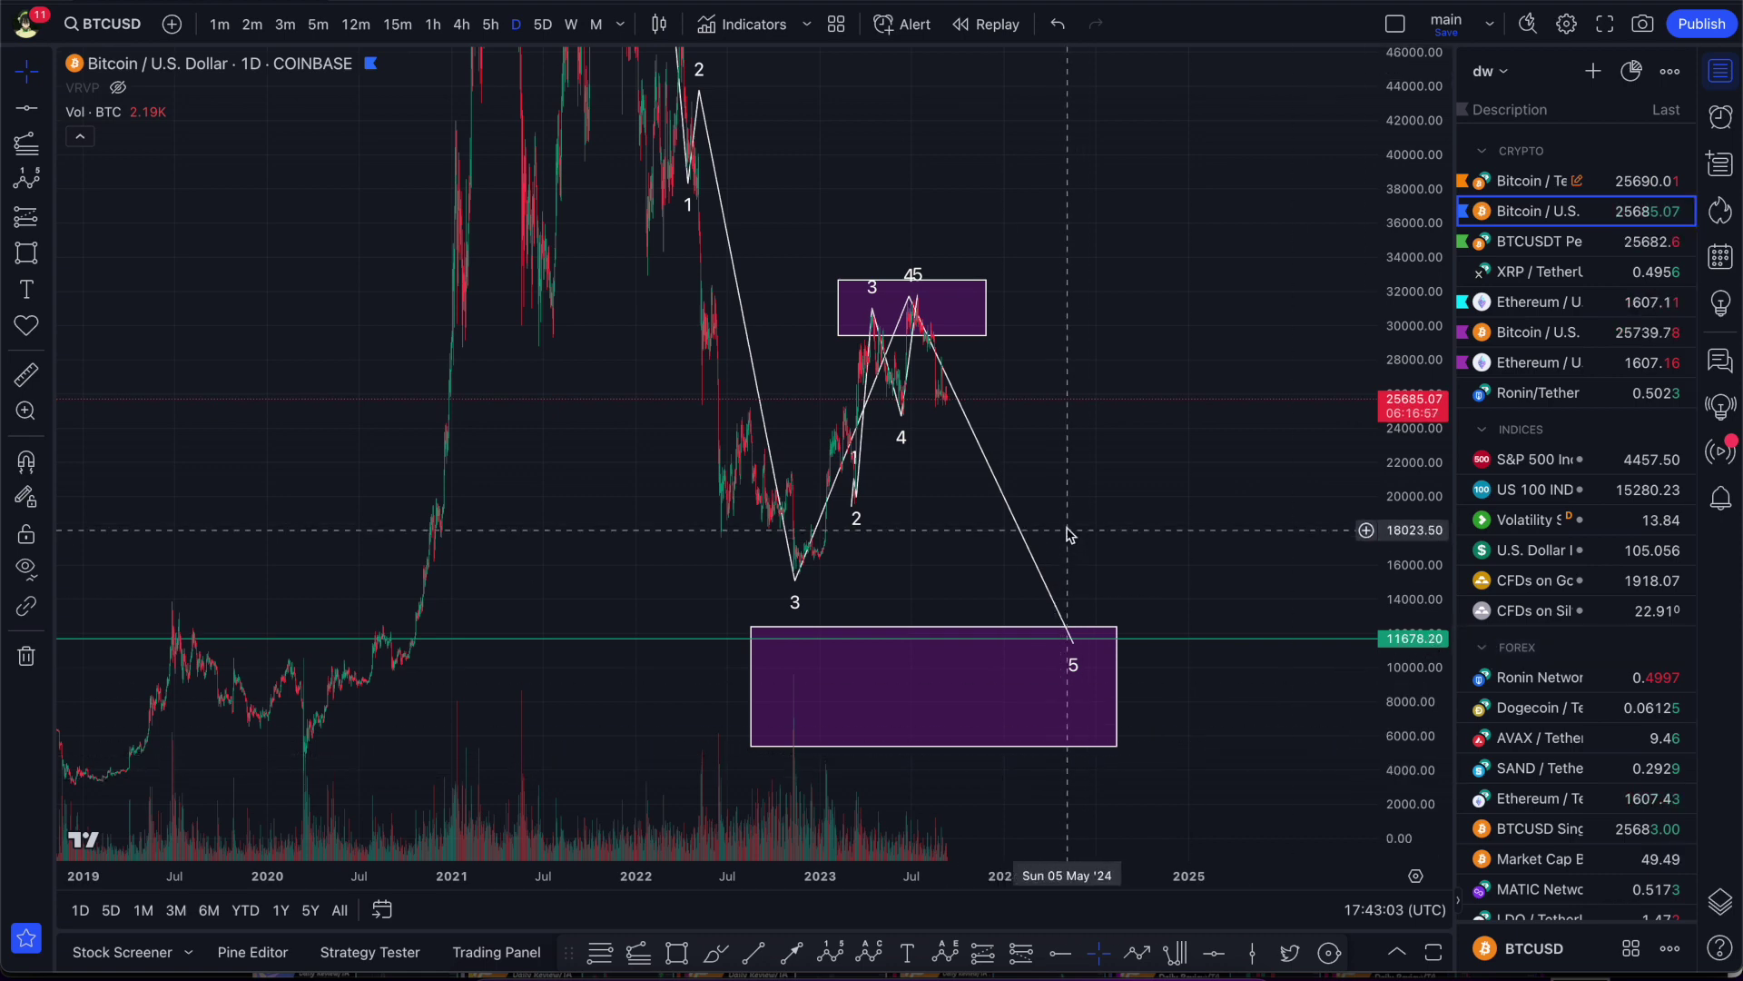
{"action": "scroll", "coordinate": [1074, 541], "scroll_direction": "up", "scroll_amount": 3}
{"action": "left_click_drag", "start_coordinate": [1407, 712], "coordinate": [1413, 109]}
{"action": "scroll", "coordinate": [980, 426], "scroll_direction": "up", "scroll_amount": 3}
{"action": "scroll", "coordinate": [955, 545], "scroll_direction": "down", "scroll_amount": 3}
{"action": "left_click_drag", "start_coordinate": [962, 585], "coordinate": [1064, 480]}
{"action": "left_click_drag", "start_coordinate": [1439, 176], "coordinate": [1408, 625]}
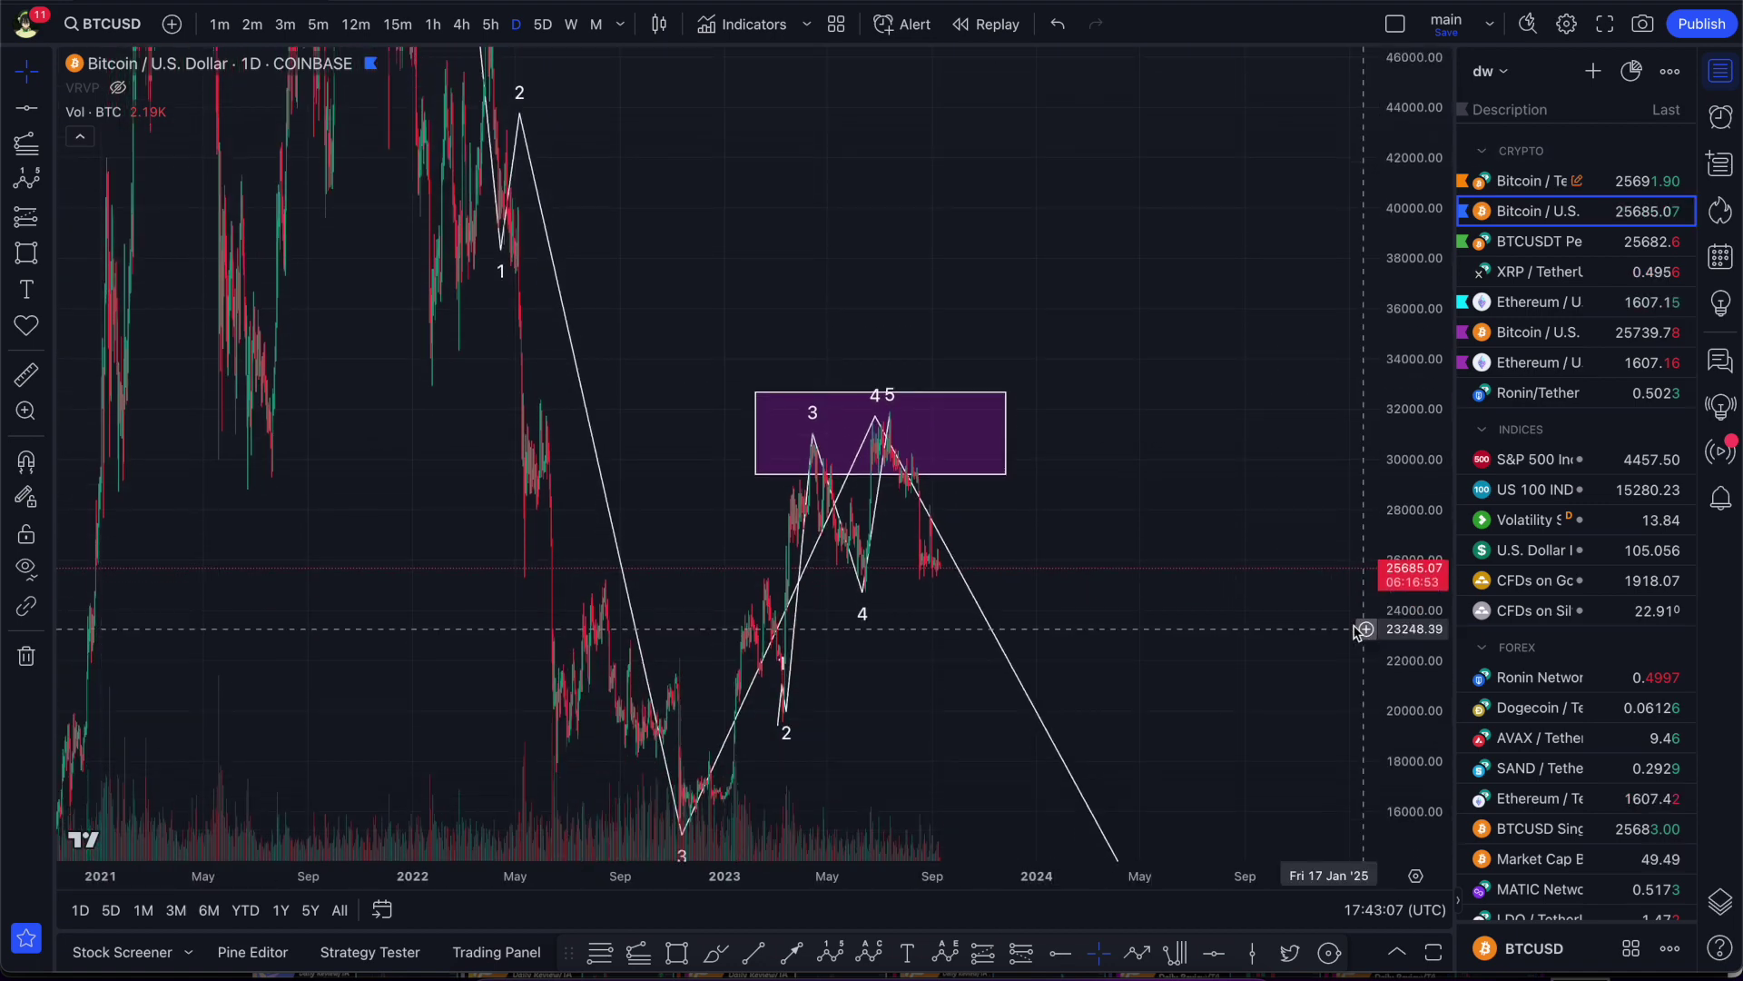
{"action": "left_click", "coordinate": [864, 596]}
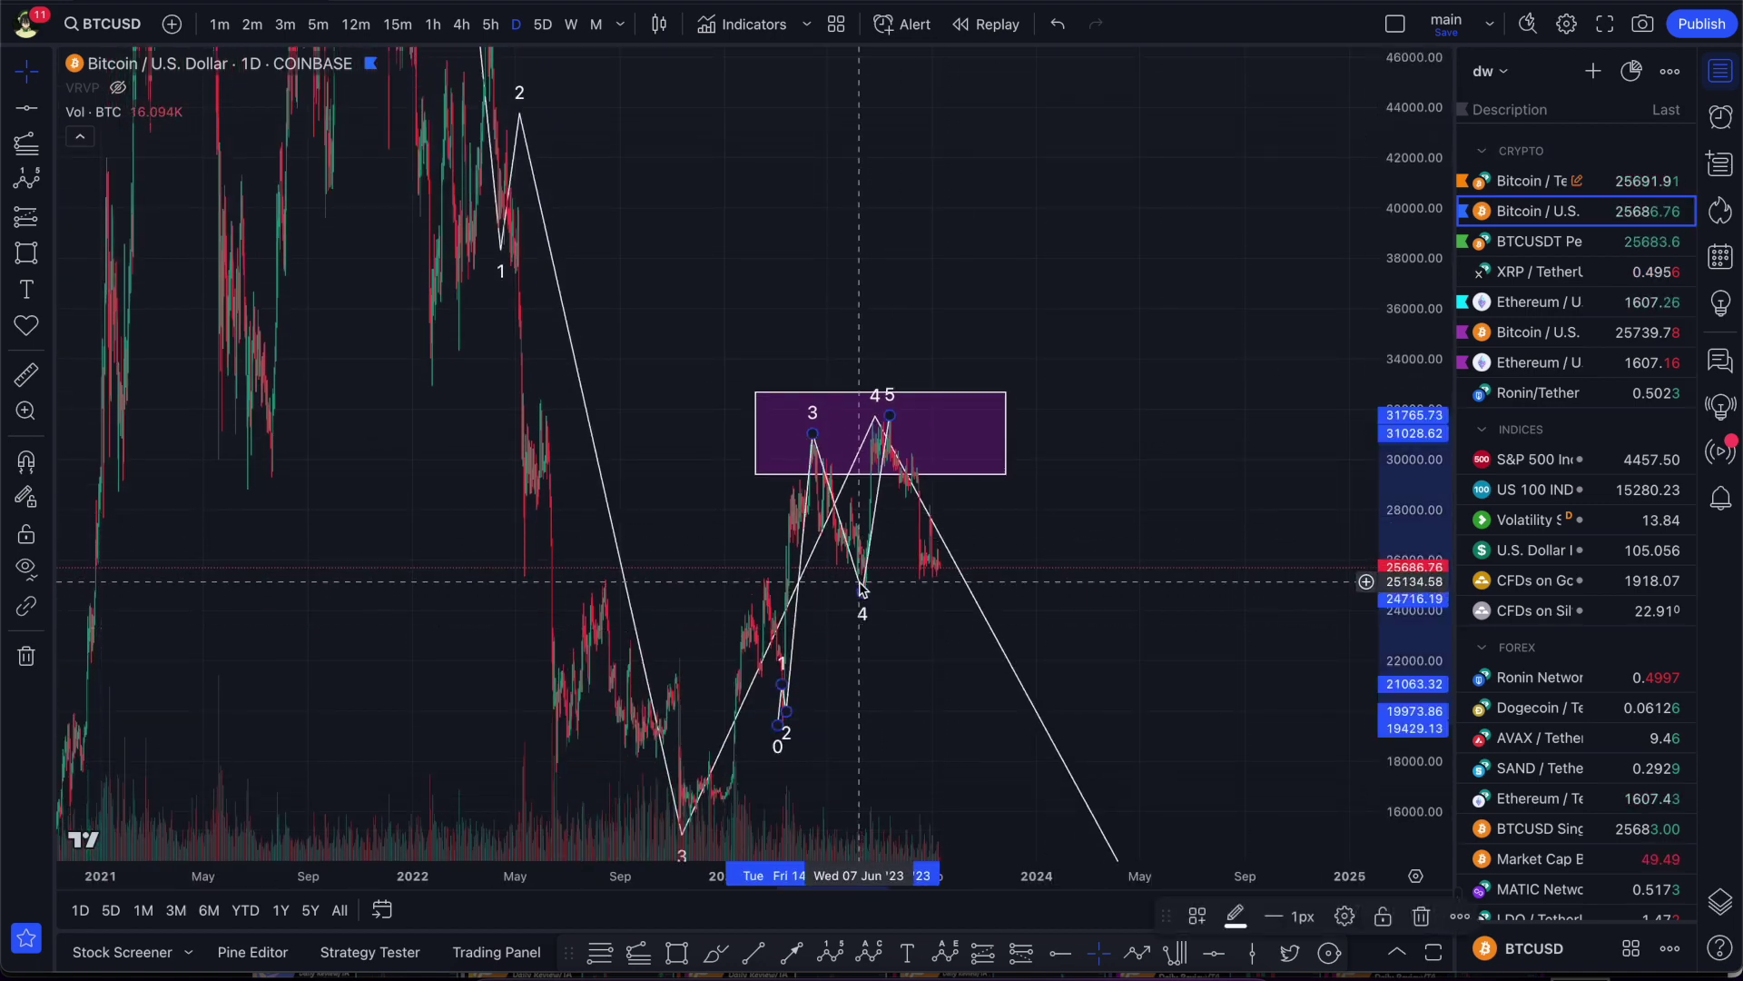
{"action": "left_click_drag", "start_coordinate": [878, 425], "coordinate": [926, 431]}
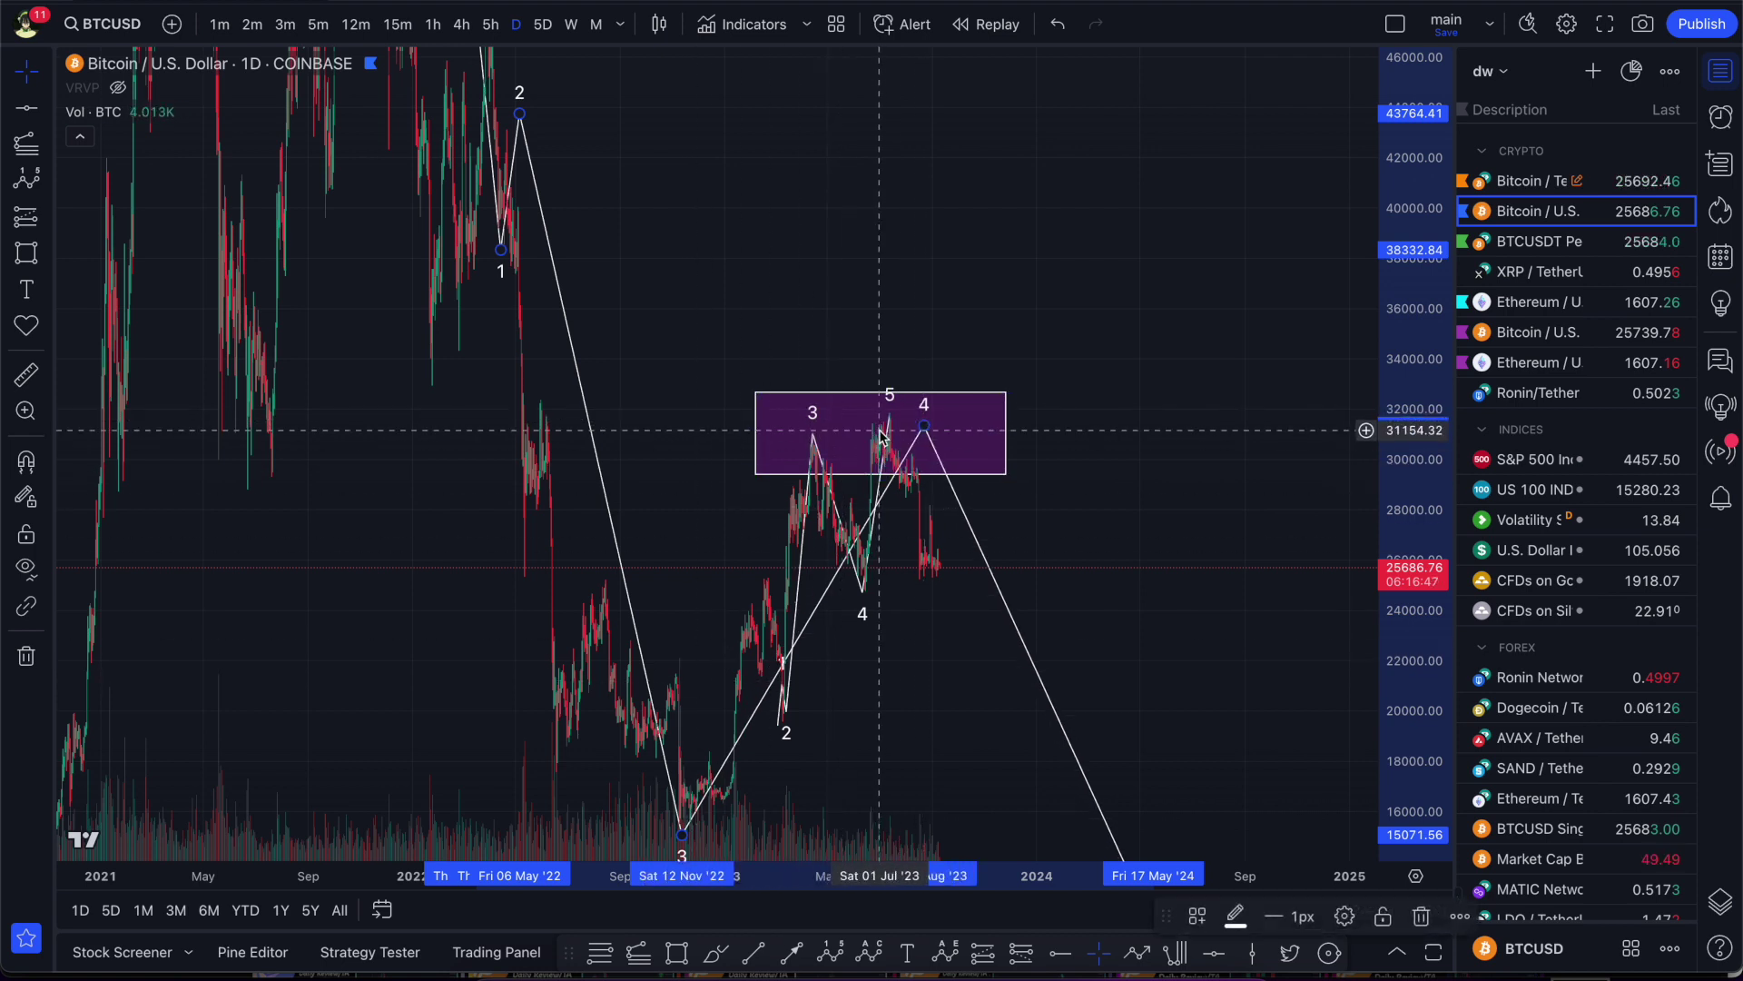
{"action": "mouse_move", "coordinate": [888, 419]}
{"action": "left_mouse_down"}
{"action": "mouse_move", "coordinate": [877, 429]}
{"action": "mouse_move", "coordinate": [891, 416]}
{"action": "left_mouse_up"}
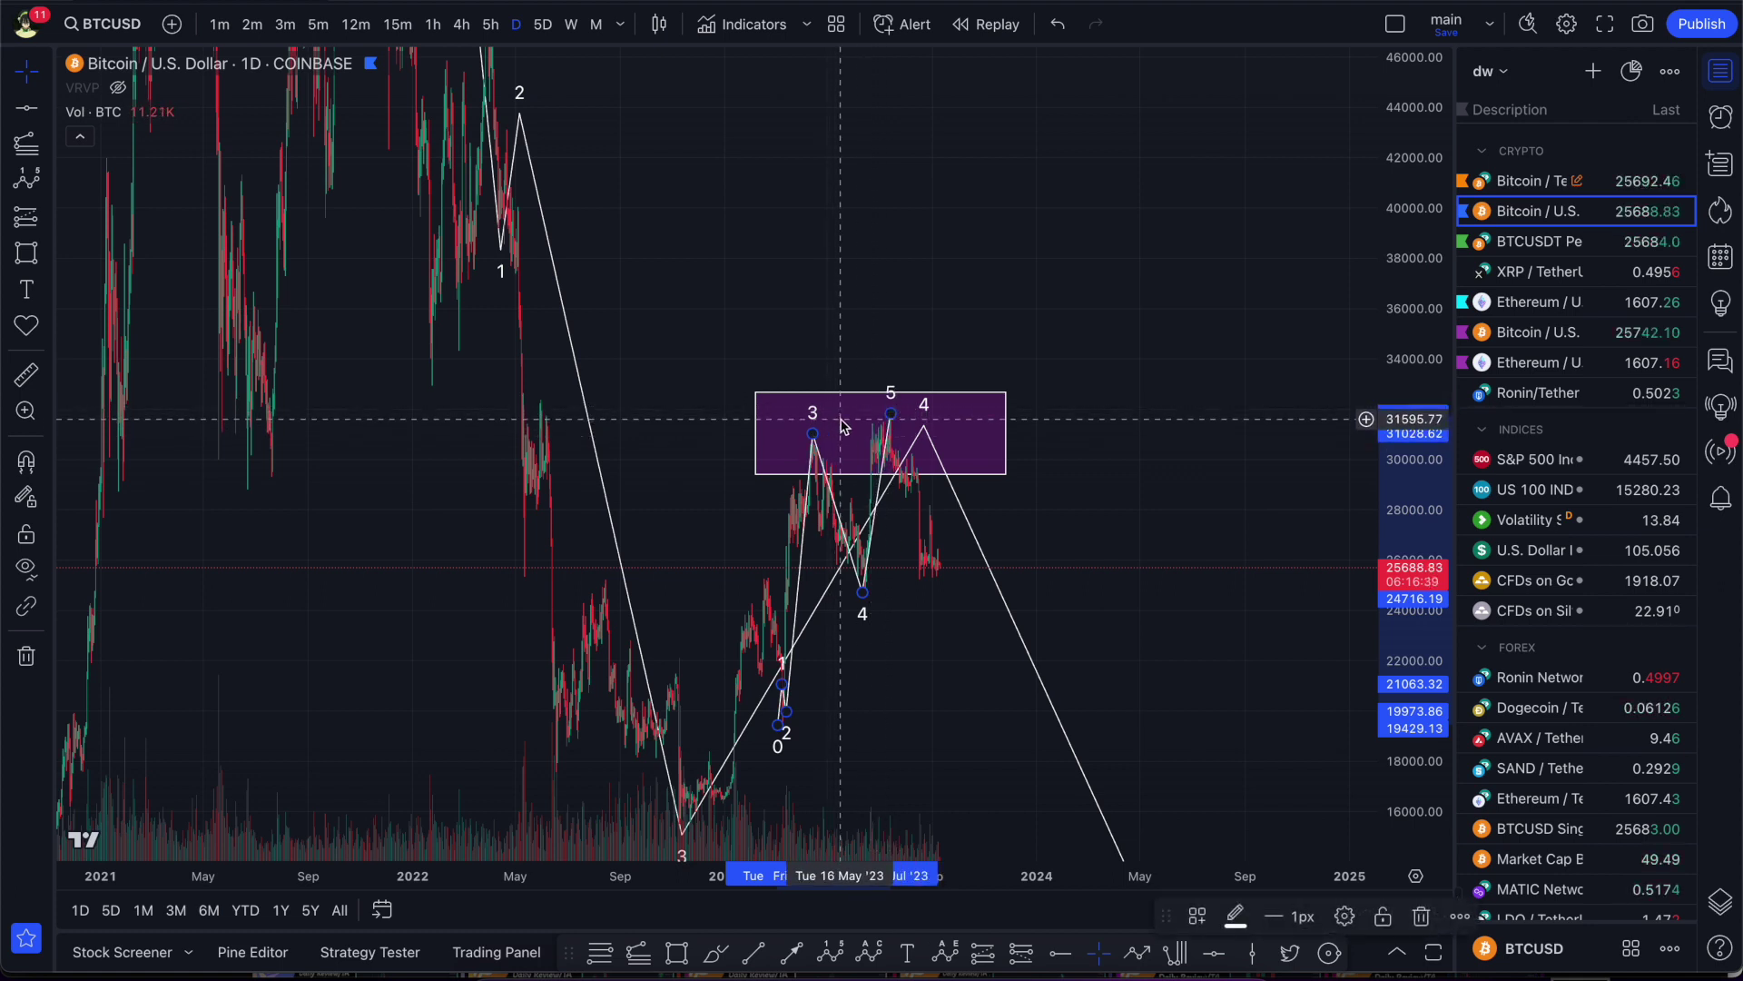
- Move the descending wave's point 4 to about 31,676 at the July 2023 high and delete the smaller rising impulse wave
{"action": "left_click_drag", "start_coordinate": [922, 452], "coordinate": [859, 577]}
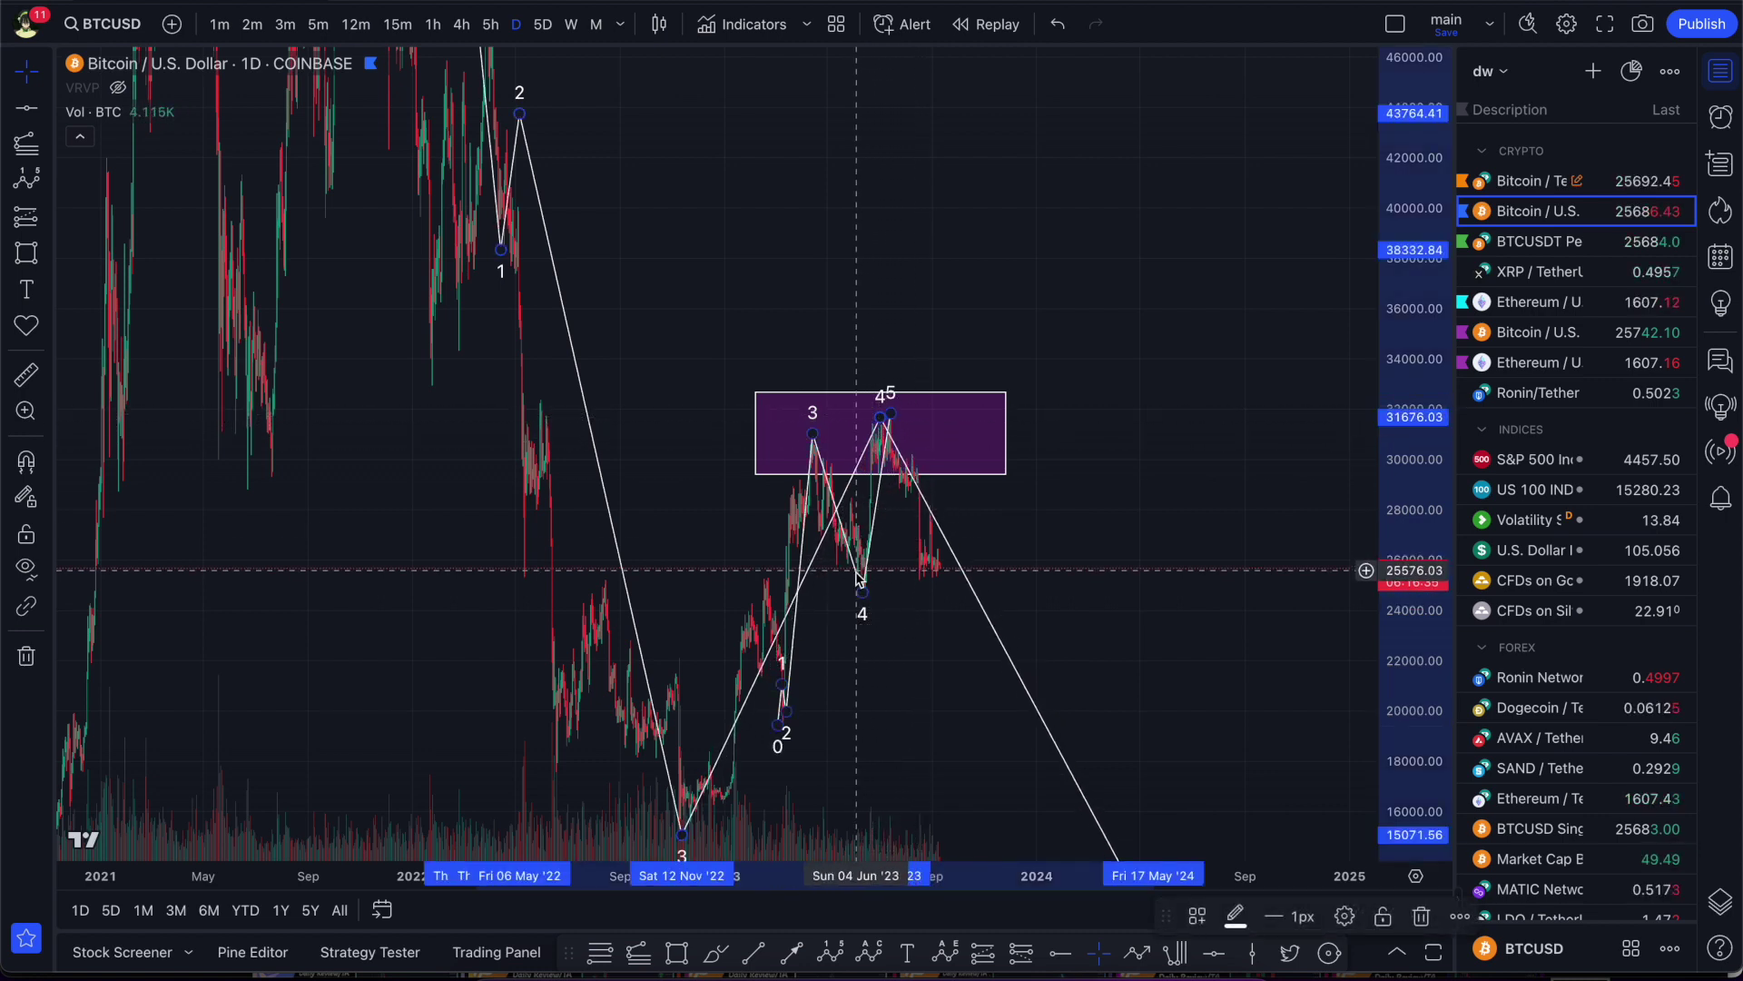
{"action": "left_click", "coordinate": [859, 577]}
{"action": "key", "text": "Delete"}
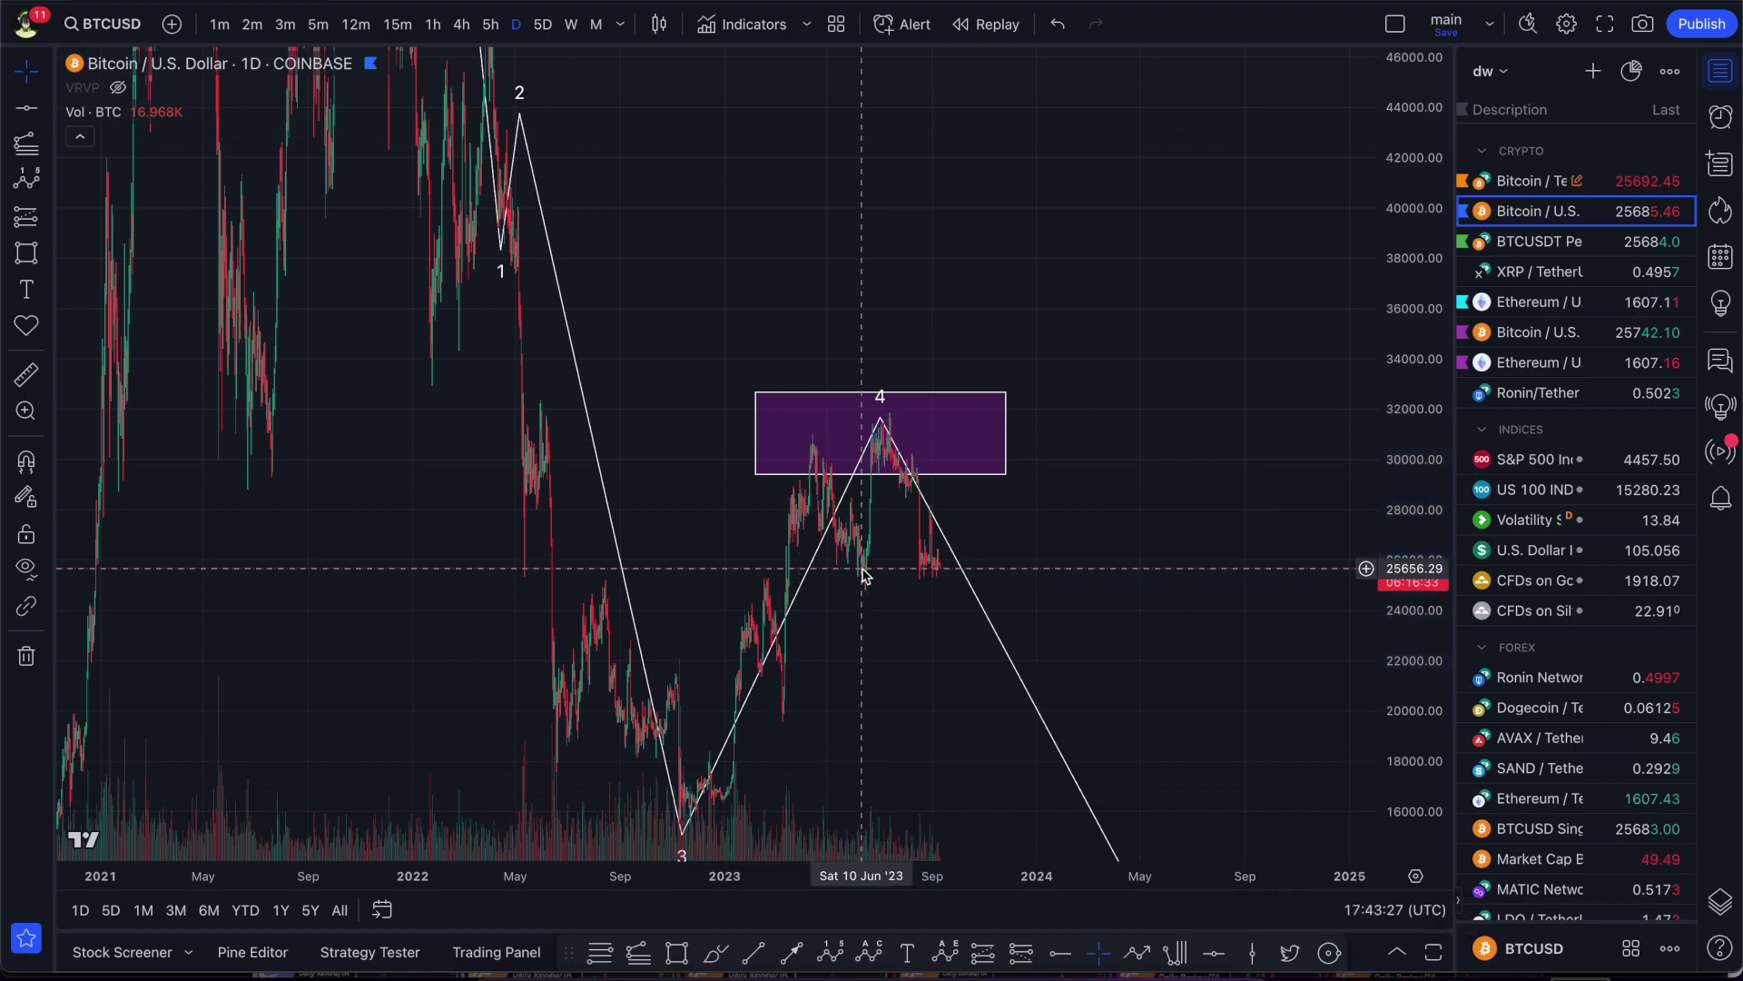
- Draw a descending five-wave impulse from about 32,031 through 24,895, 27,808, 16,544 and 21,011 to 10,233, starting at the upper rectangle
{"action": "scroll", "coordinate": [944, 540], "scroll_direction": "down", "scroll_amount": 3}
{"action": "scroll", "coordinate": [1258, 622], "scroll_direction": "down", "scroll_amount": 3}
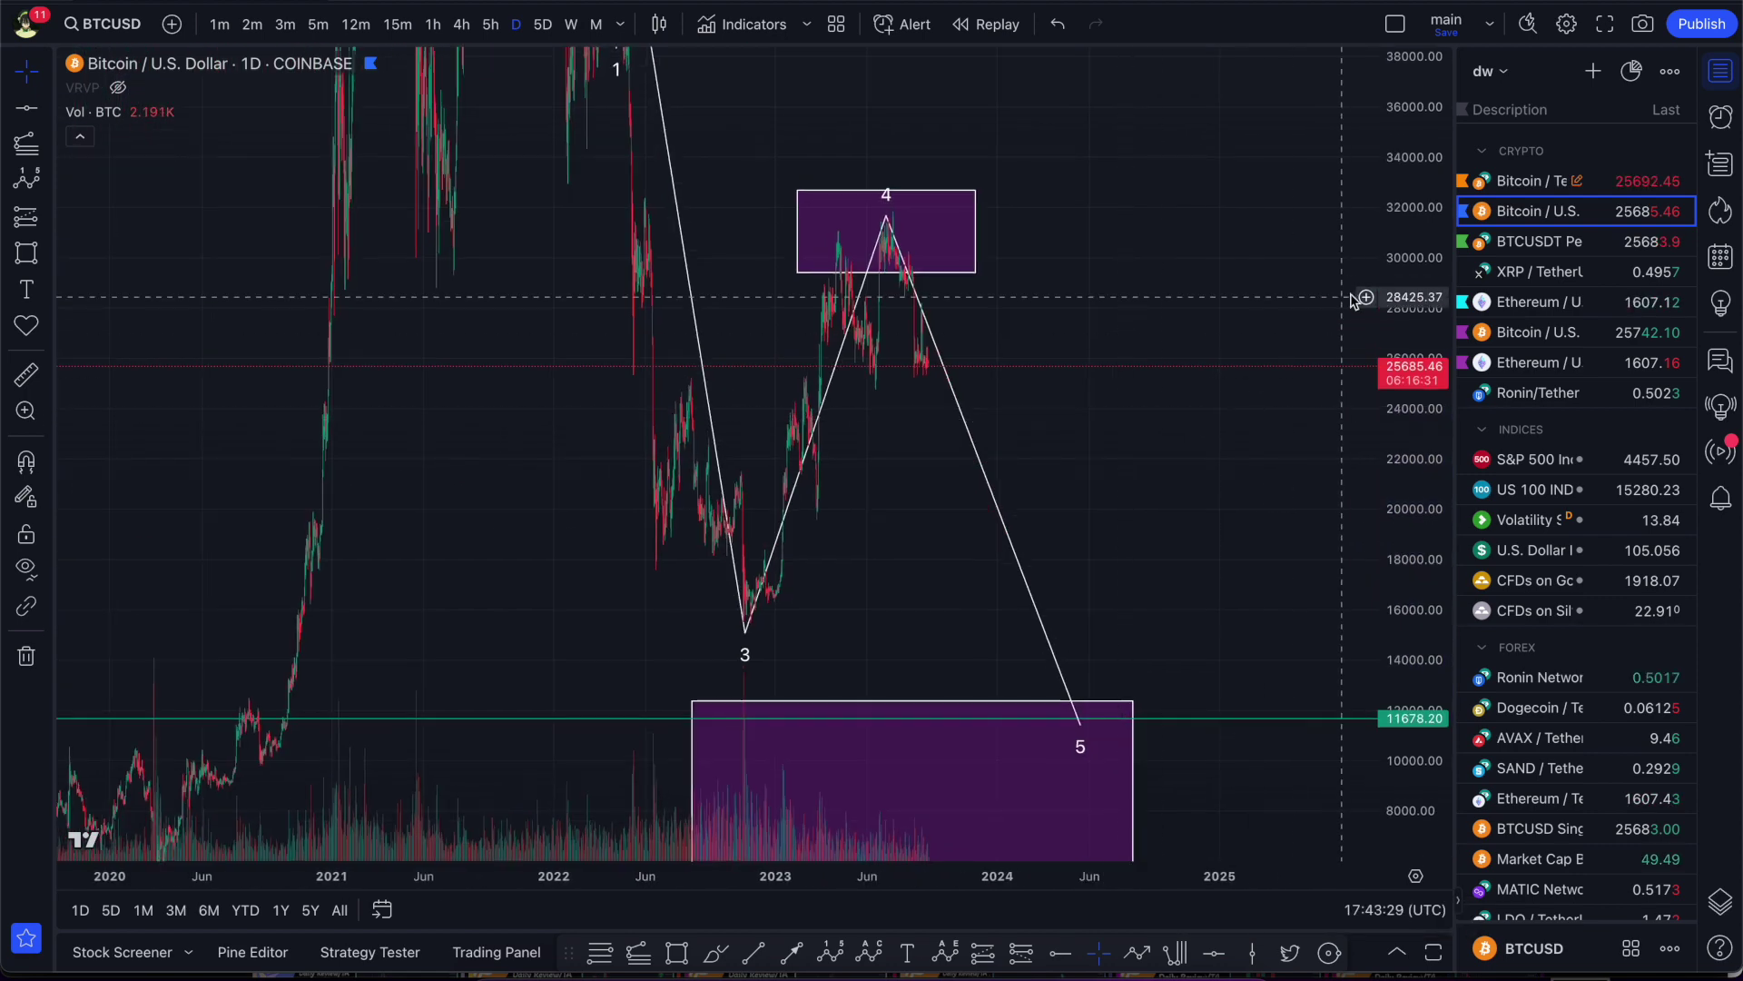
{"action": "left_click_drag", "start_coordinate": [1159, 452], "coordinate": [1066, 465]}
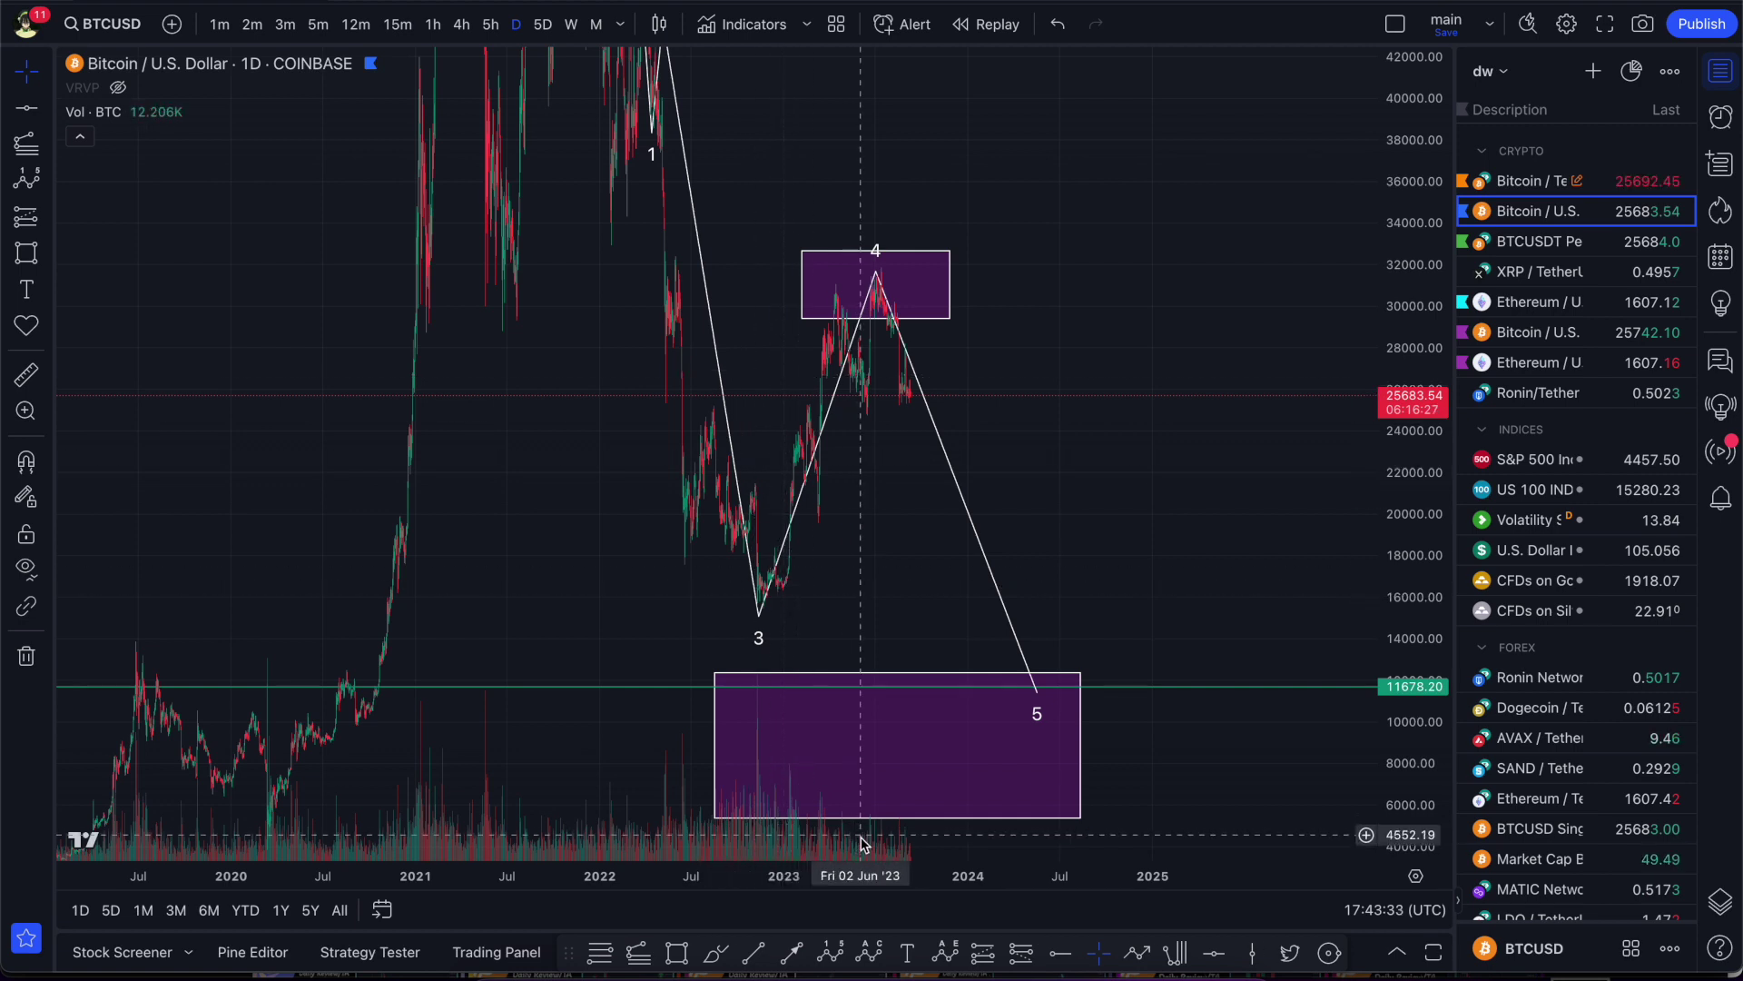
{"action": "left_click", "coordinate": [832, 954]}
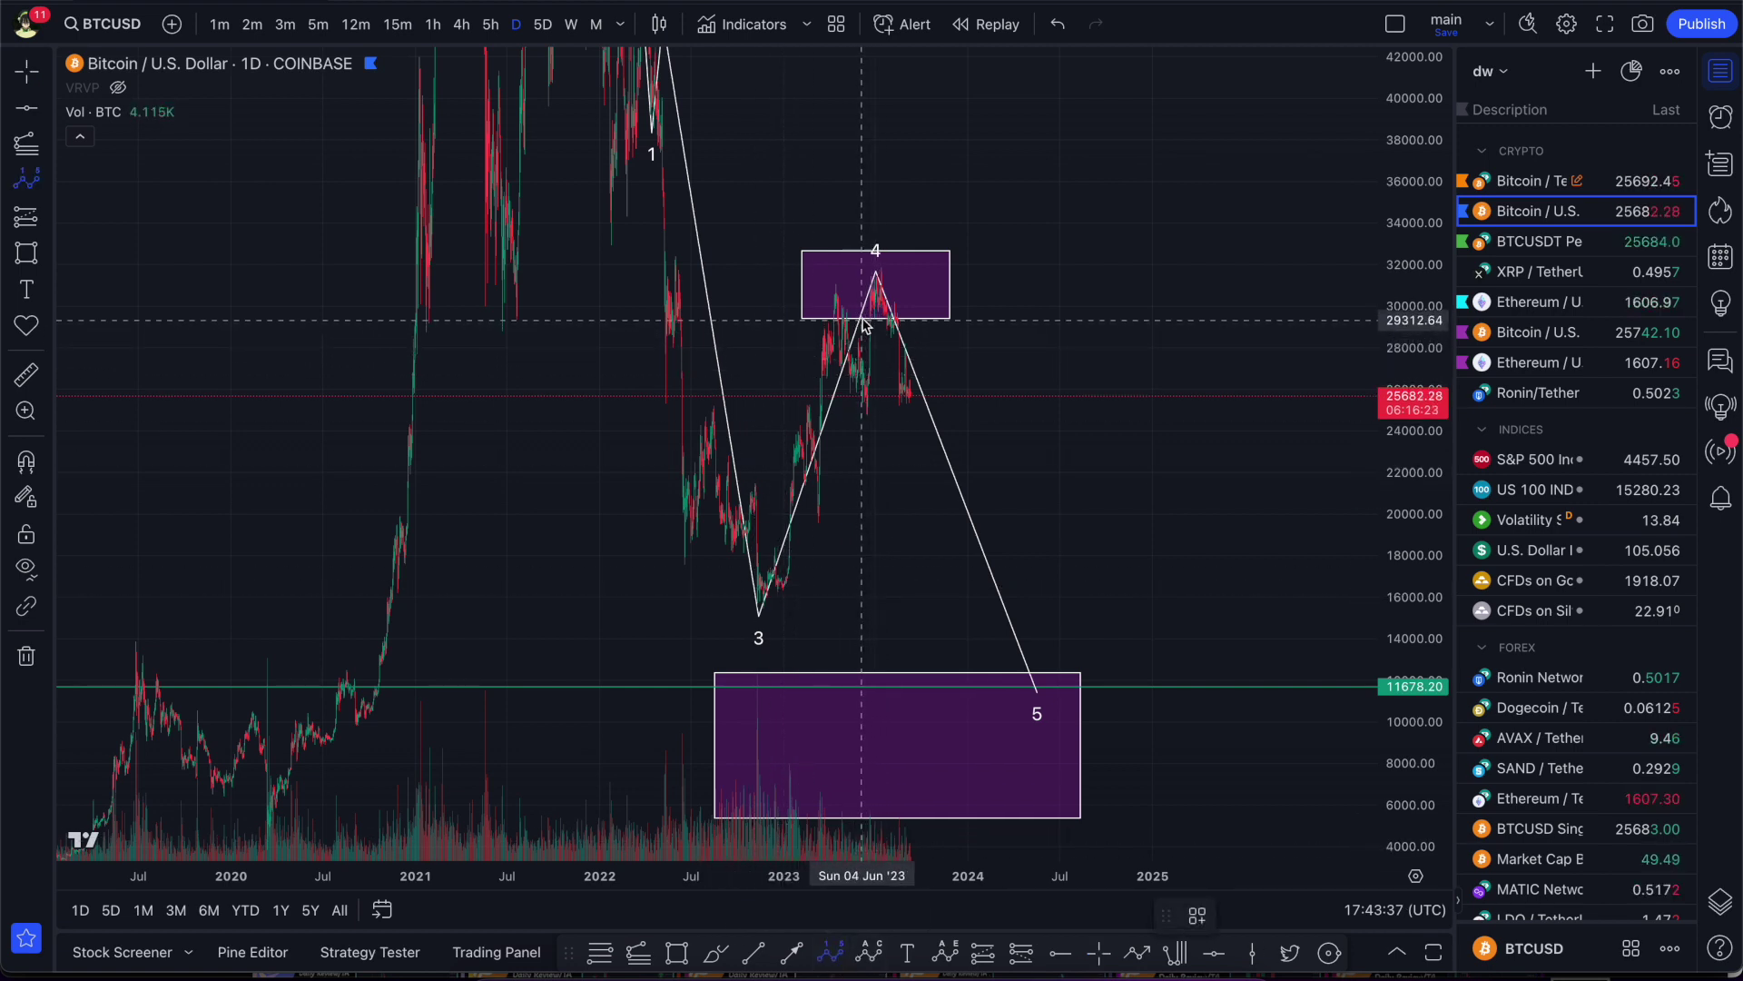
{"action": "left_click", "coordinate": [868, 266]}
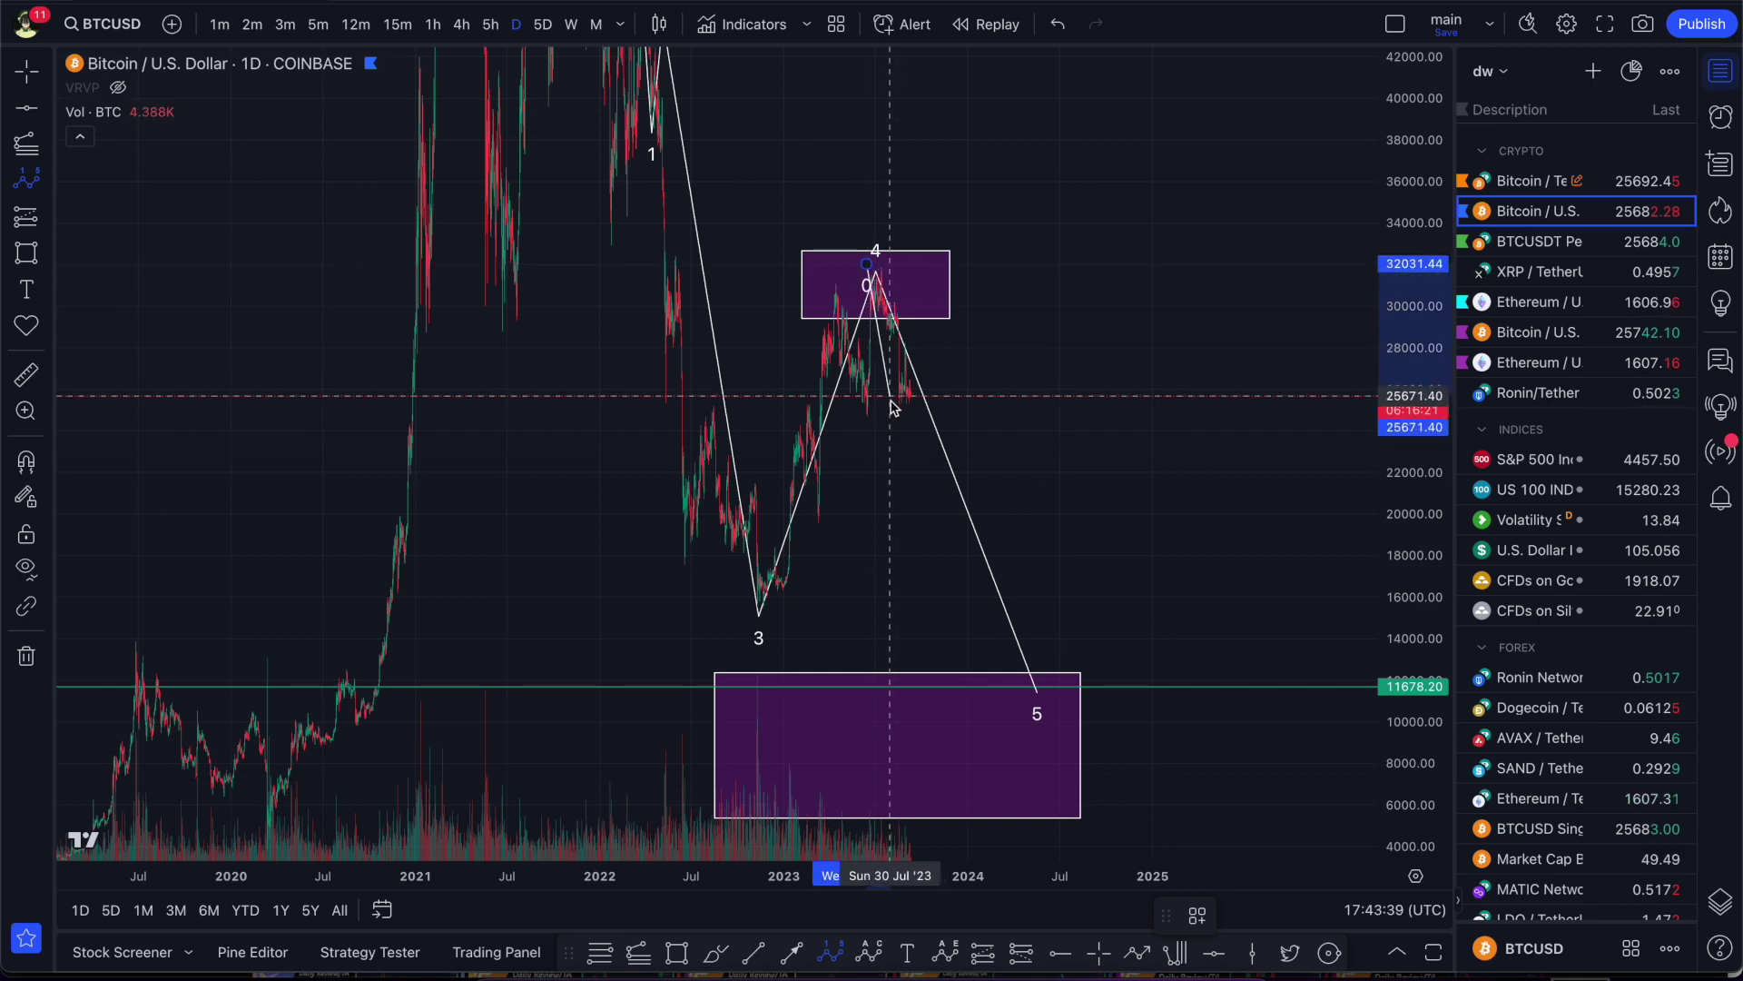
{"action": "left_click", "coordinate": [891, 413]}
{"action": "left_click", "coordinate": [946, 351]}
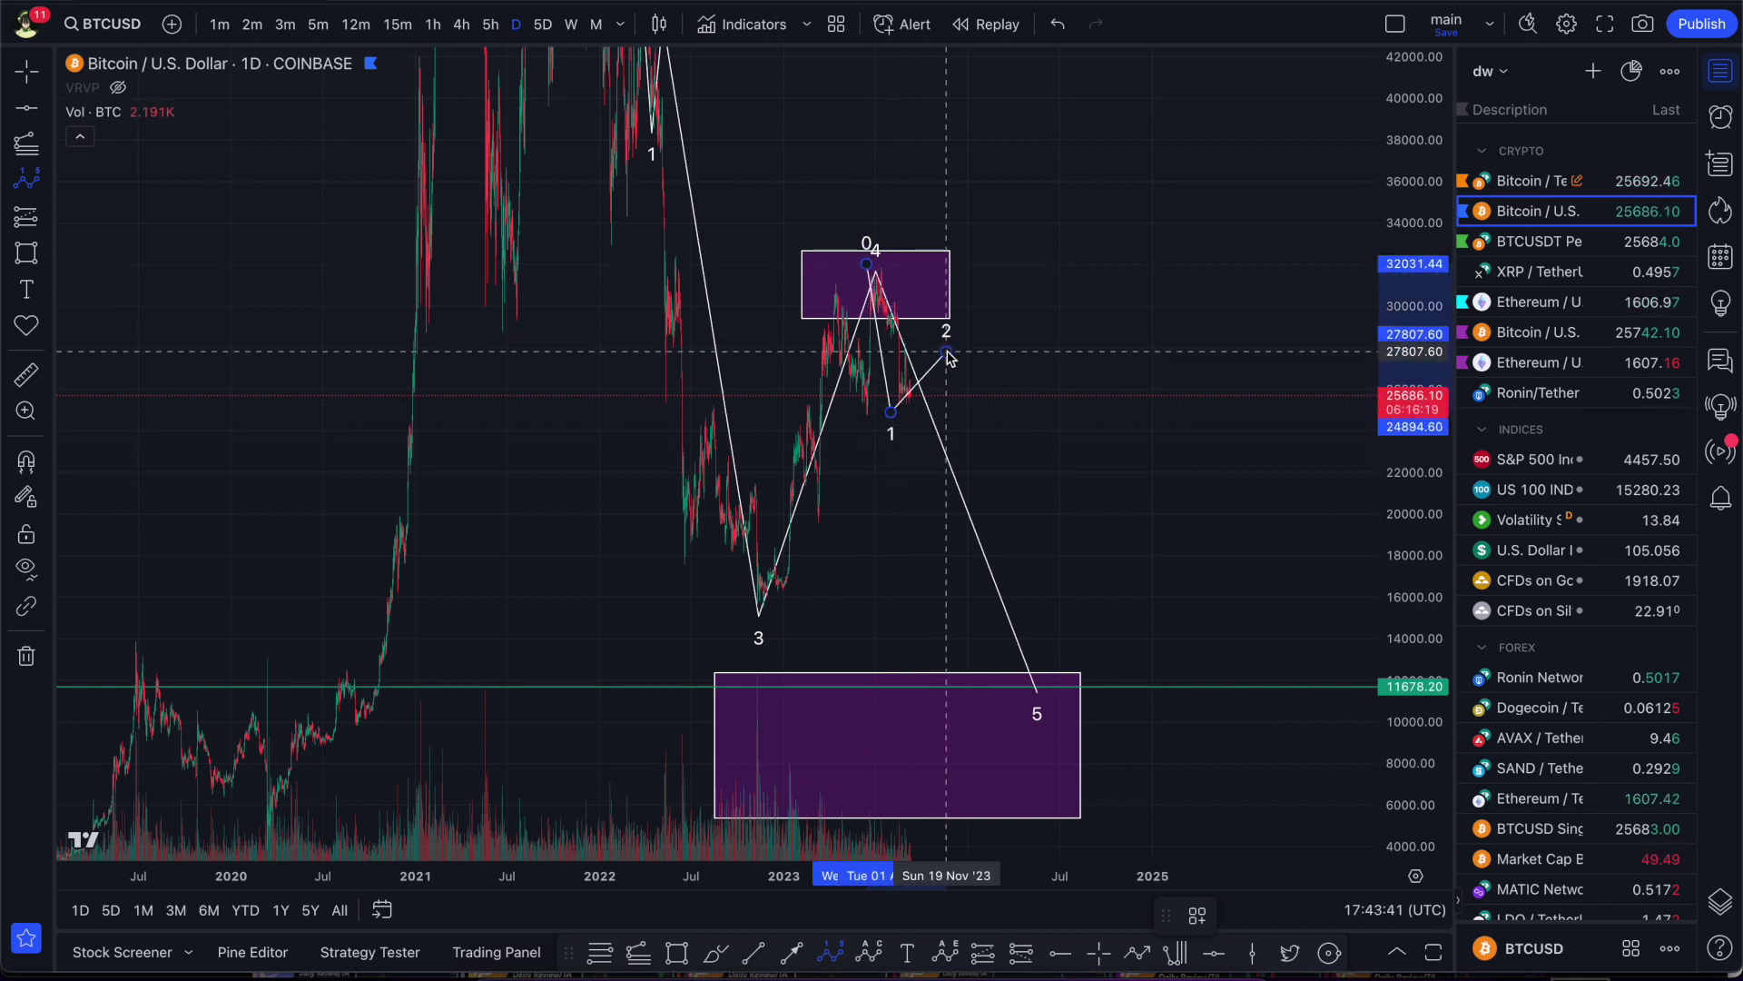
{"action": "left_click", "coordinate": [998, 586]}
{"action": "left_click", "coordinate": [1162, 493]}
{"action": "left_click", "coordinate": [1210, 714]}
{"action": "left_click_drag", "start_coordinate": [1210, 714], "coordinate": [1239, 752]}
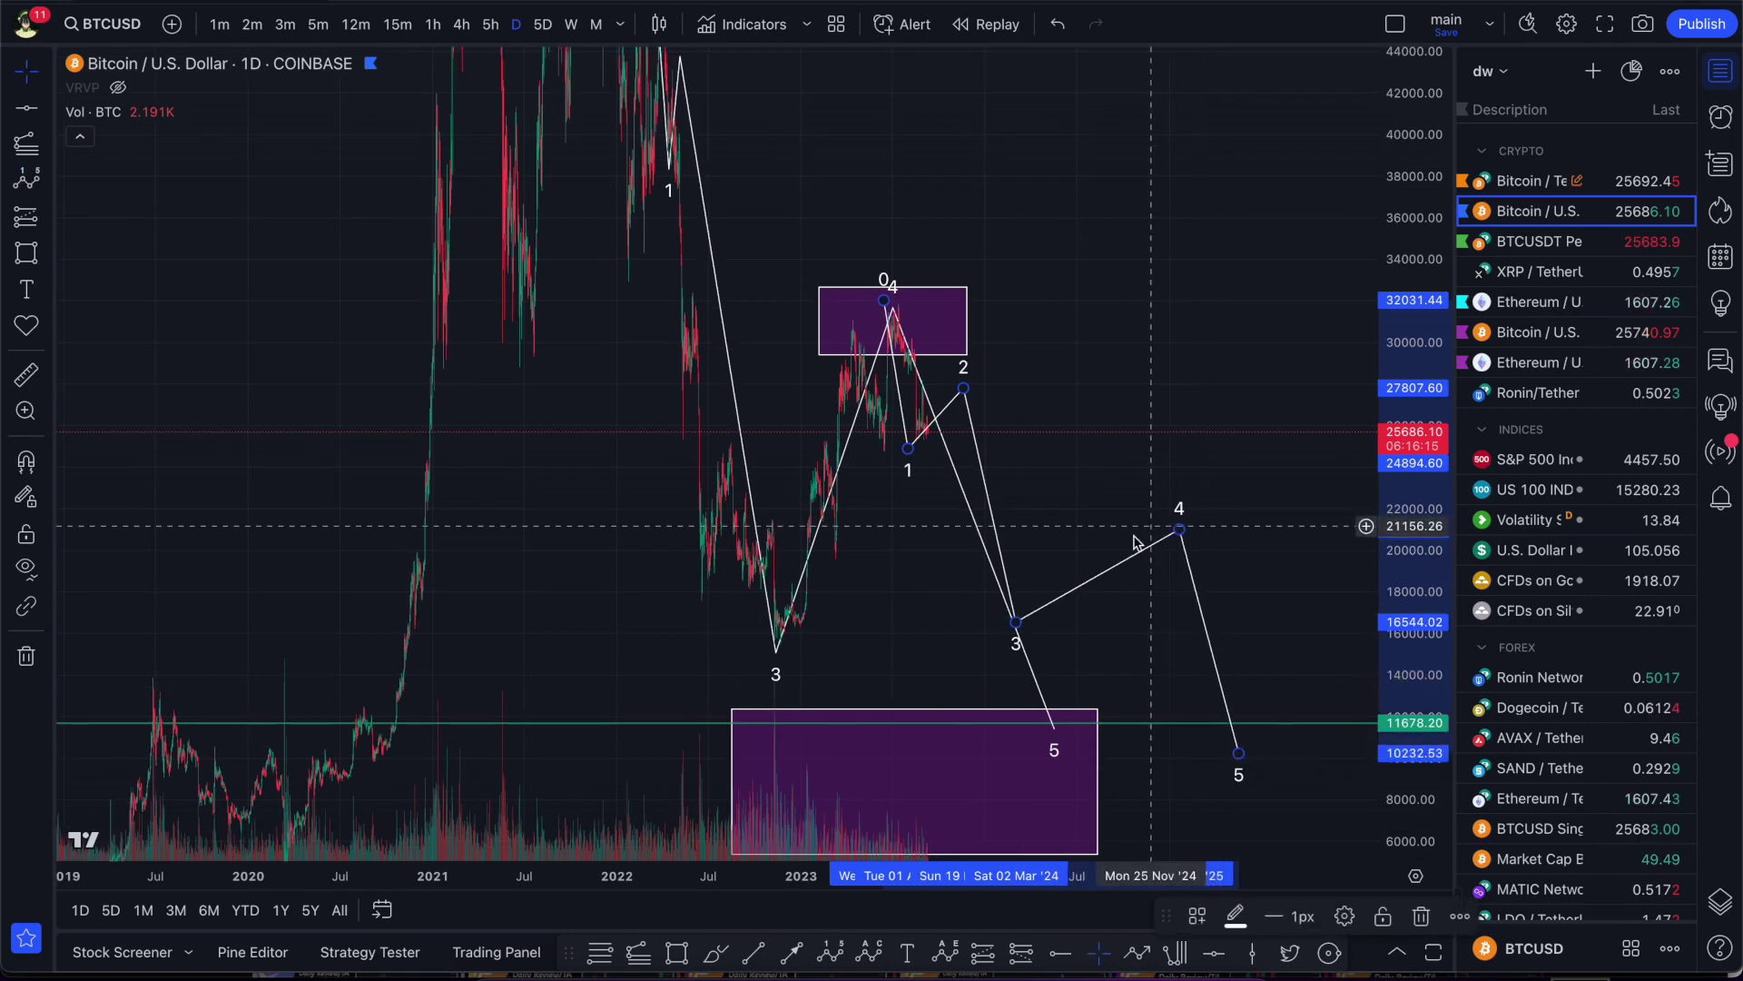
- Adjust the new impulse's points 1 to 4 to about 25,332, 28,099, 14,748 and 20,768, with point 4 in late October 2024
{"action": "left_click_drag", "start_coordinate": [1016, 623], "coordinate": [1046, 656]}
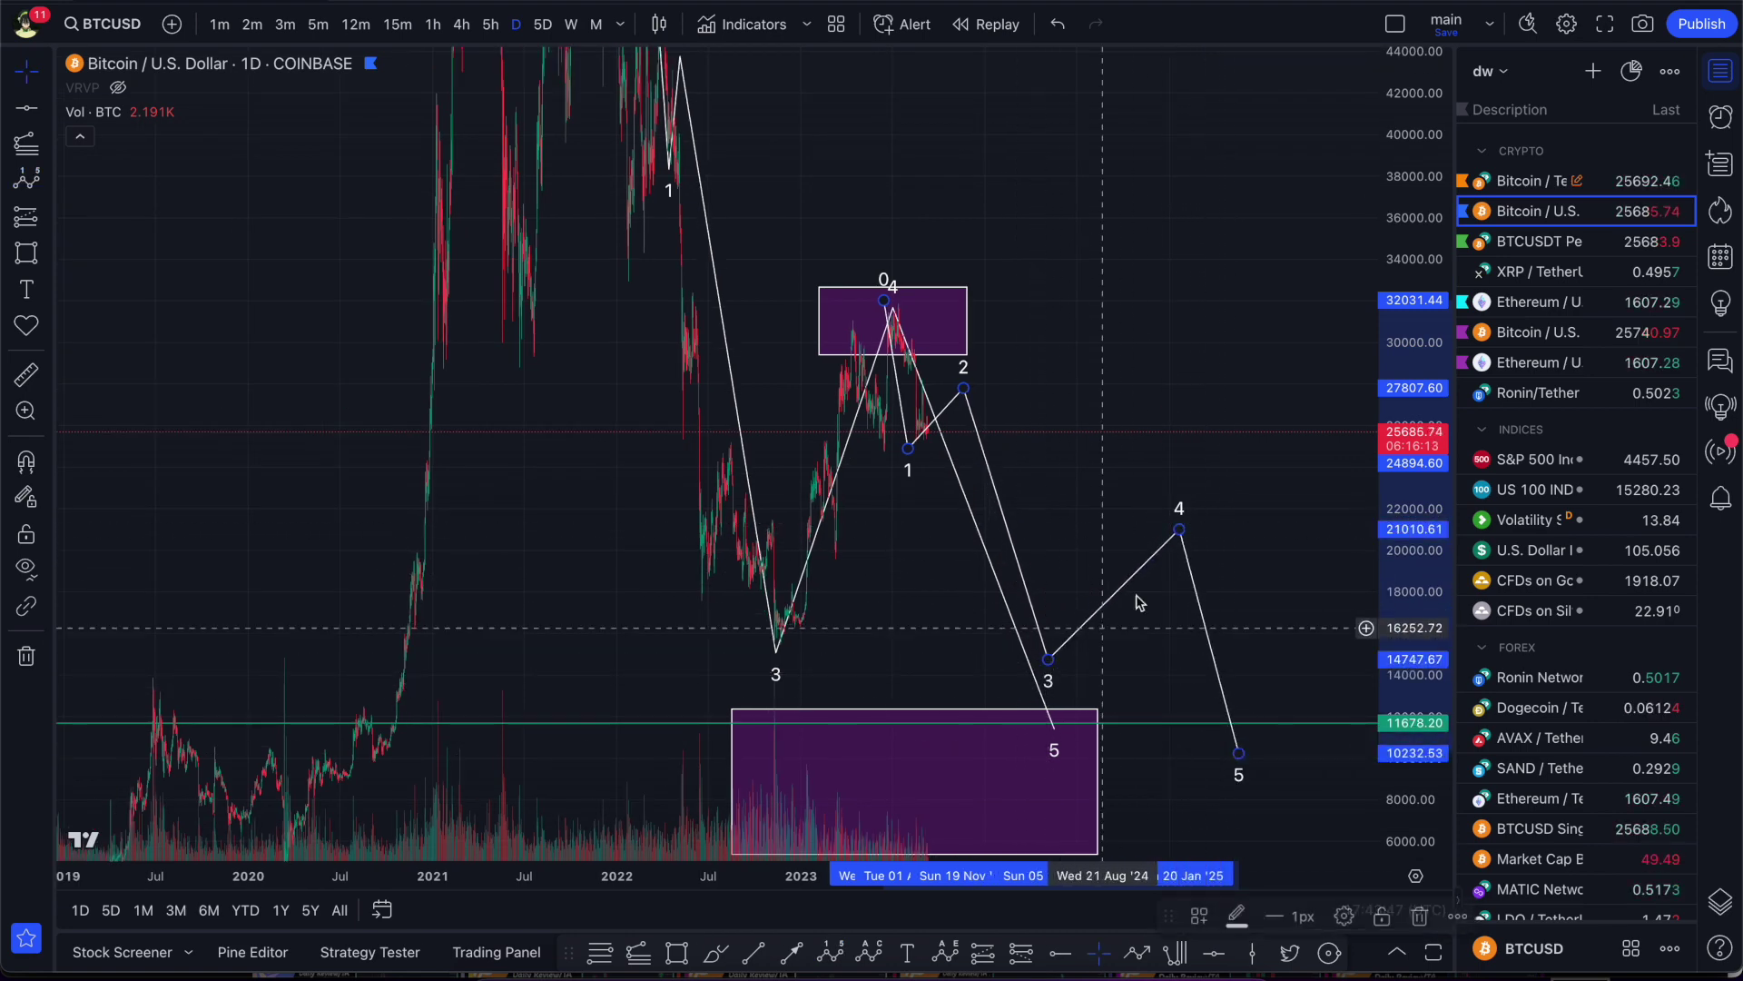
{"action": "left_click_drag", "start_coordinate": [1178, 534], "coordinate": [1114, 542]}
{"action": "left_click_drag", "start_coordinate": [944, 397], "coordinate": [944, 389]}
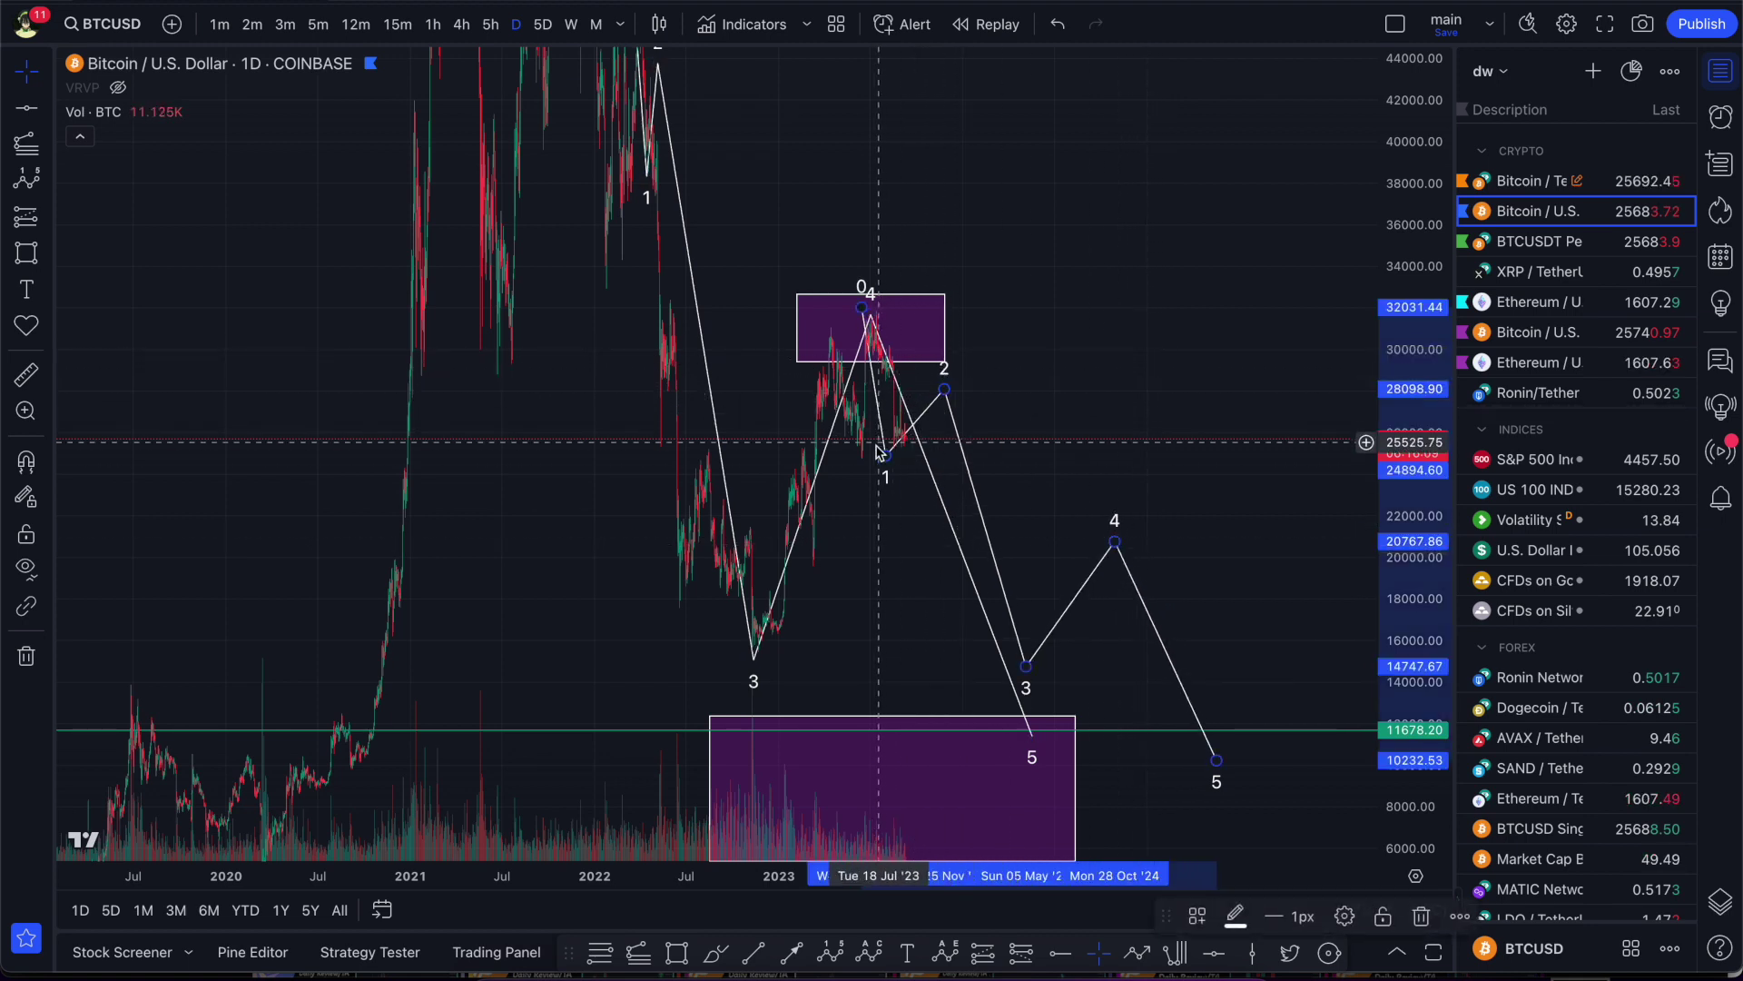
{"action": "left_click_drag", "start_coordinate": [885, 455], "coordinate": [898, 446]}
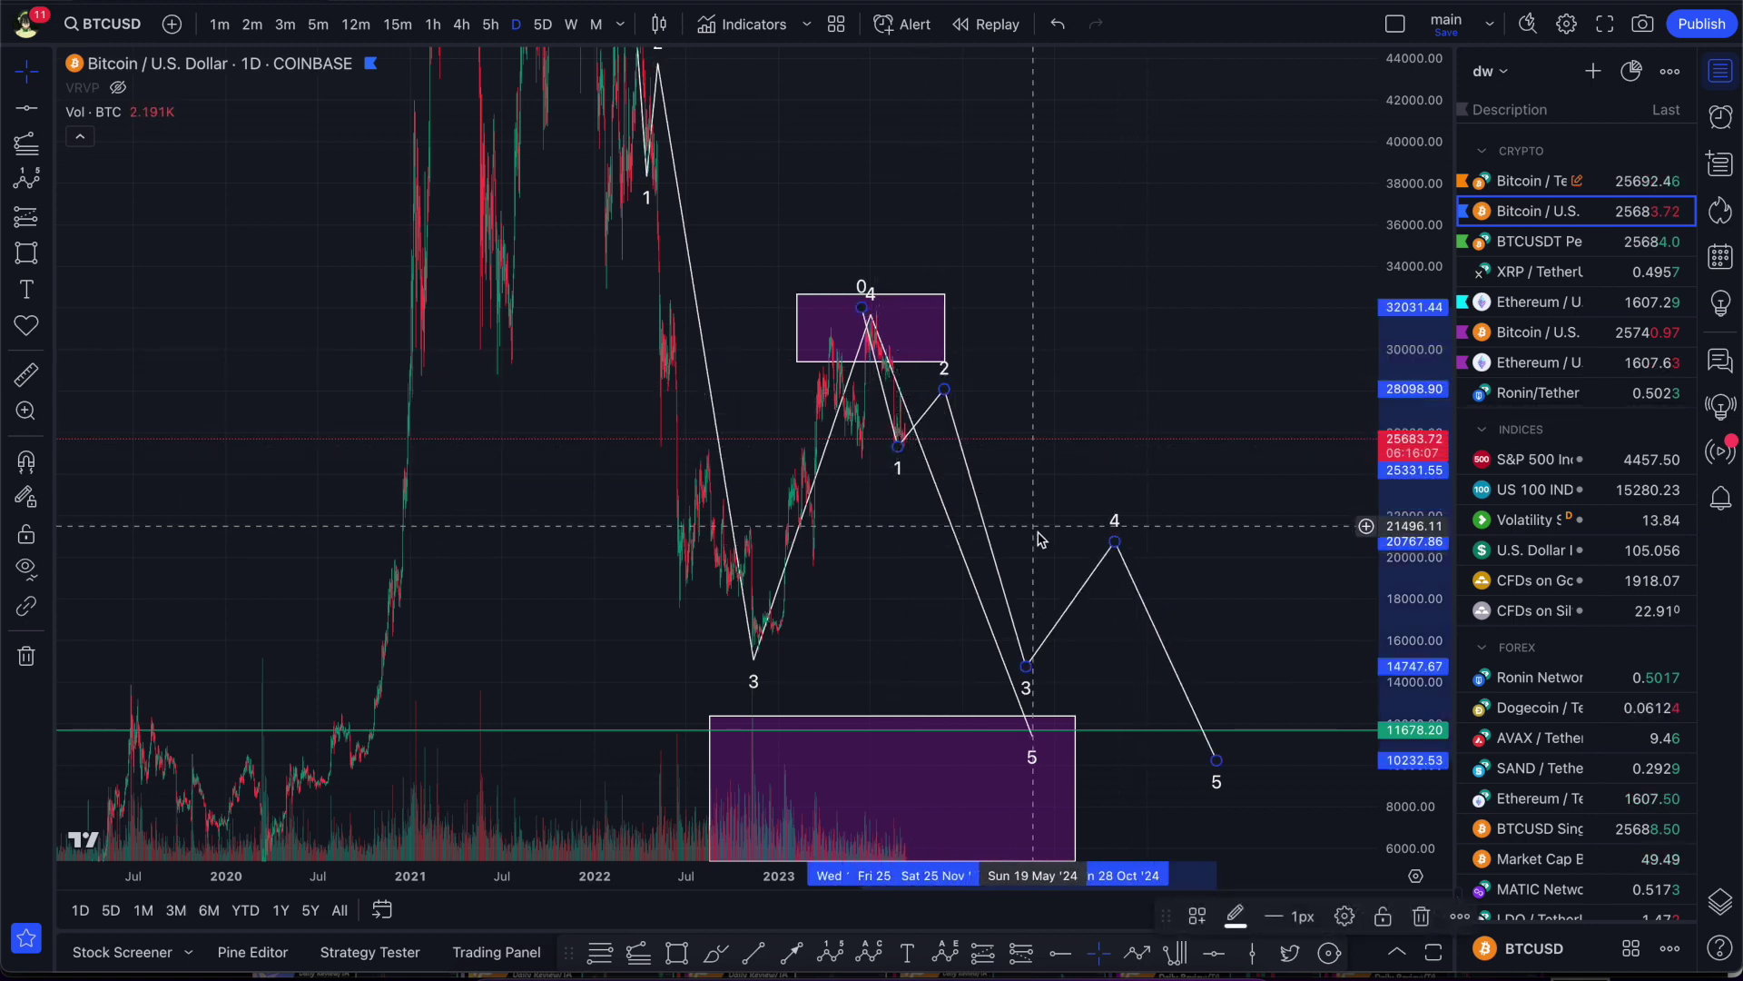
- Shift the larger wave's point 5 slightly forward in time within the lower rectangle and set the new impulse's point 5 to about 12,223
{"action": "left_click_drag", "start_coordinate": [1039, 743], "coordinate": [1071, 751]}
{"action": "left_click_drag", "start_coordinate": [1218, 764], "coordinate": [1142, 732]}
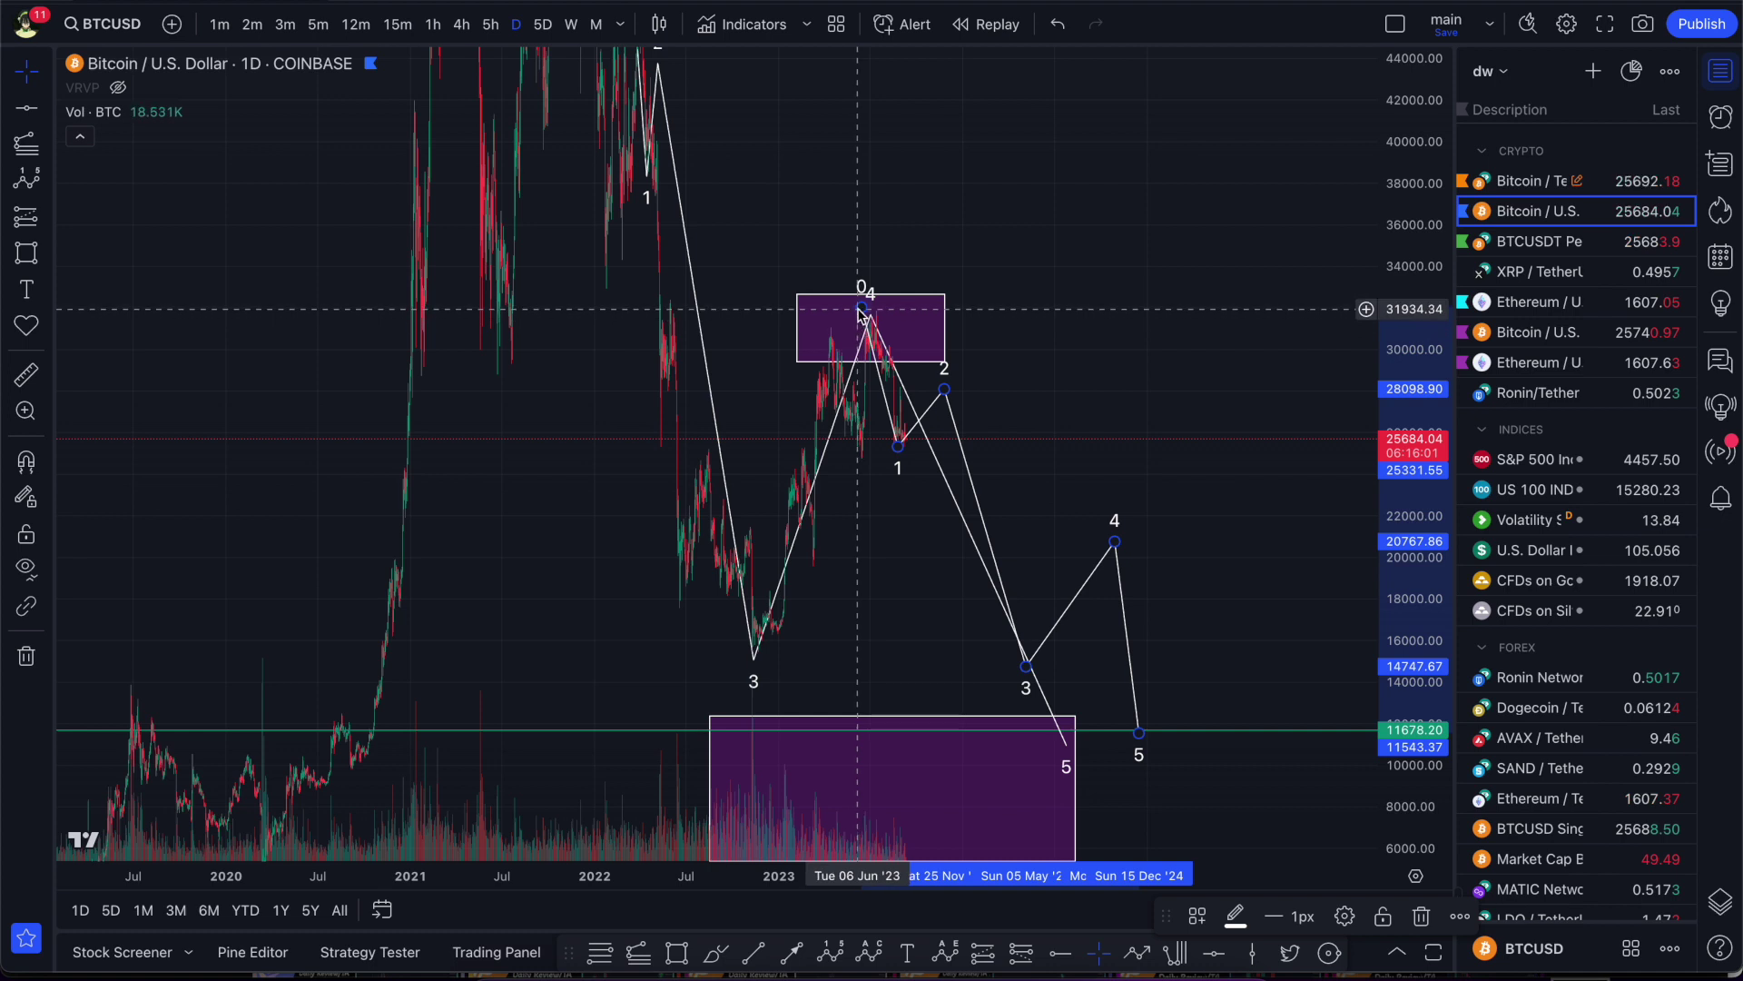
{"action": "left_click_drag", "start_coordinate": [1139, 733], "coordinate": [1193, 719]}
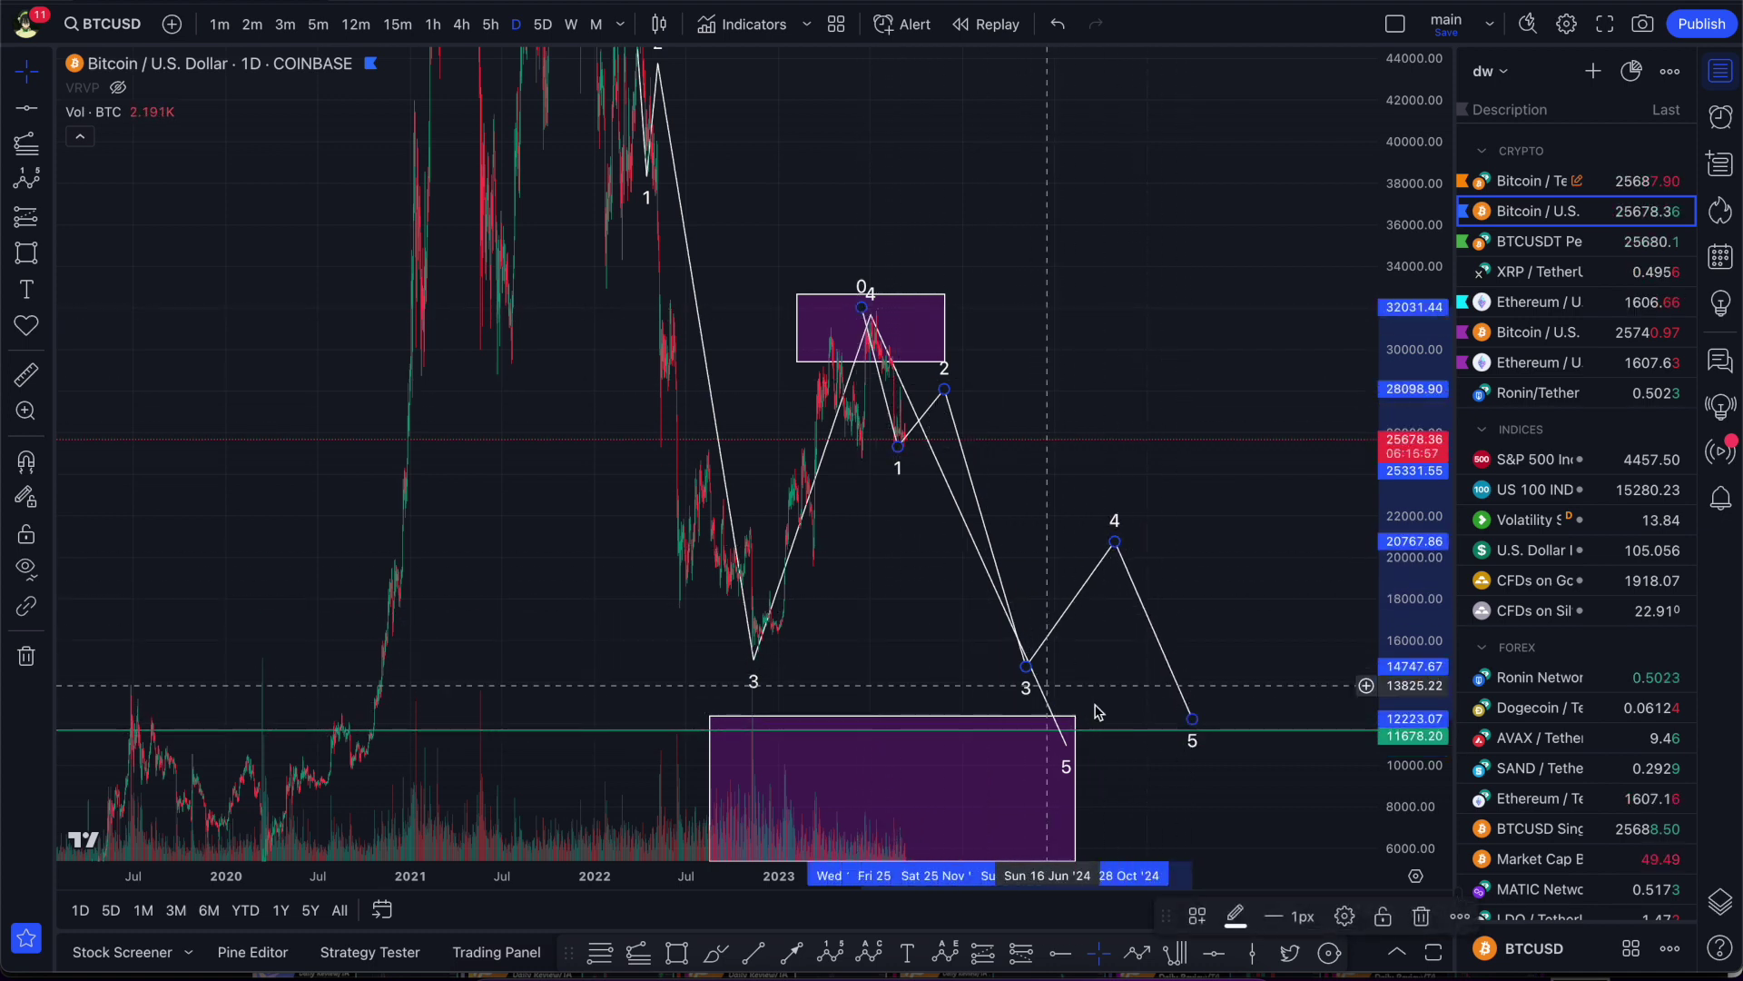
{"action": "left_click", "coordinate": [1038, 510]}
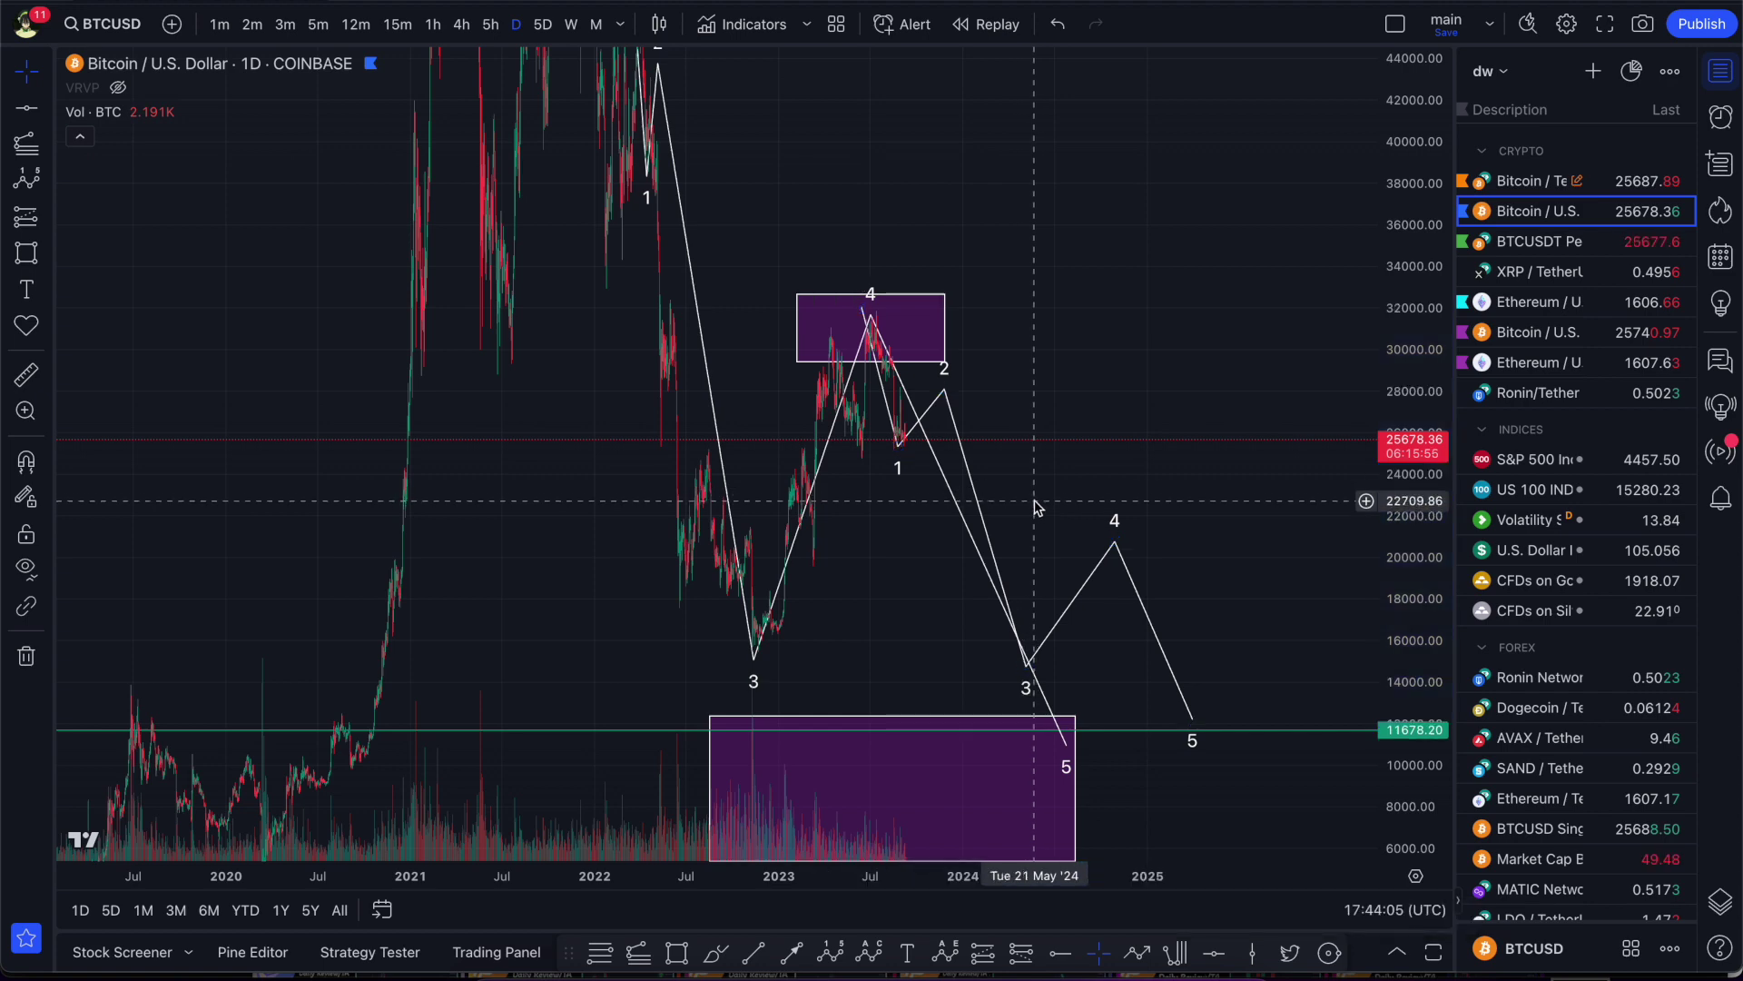
- Delete the larger descending impulse wave, keeping the newer projected impulse and both rectangles
{"action": "scroll", "coordinate": [1035, 508], "scroll_direction": "up", "scroll_amount": 5}
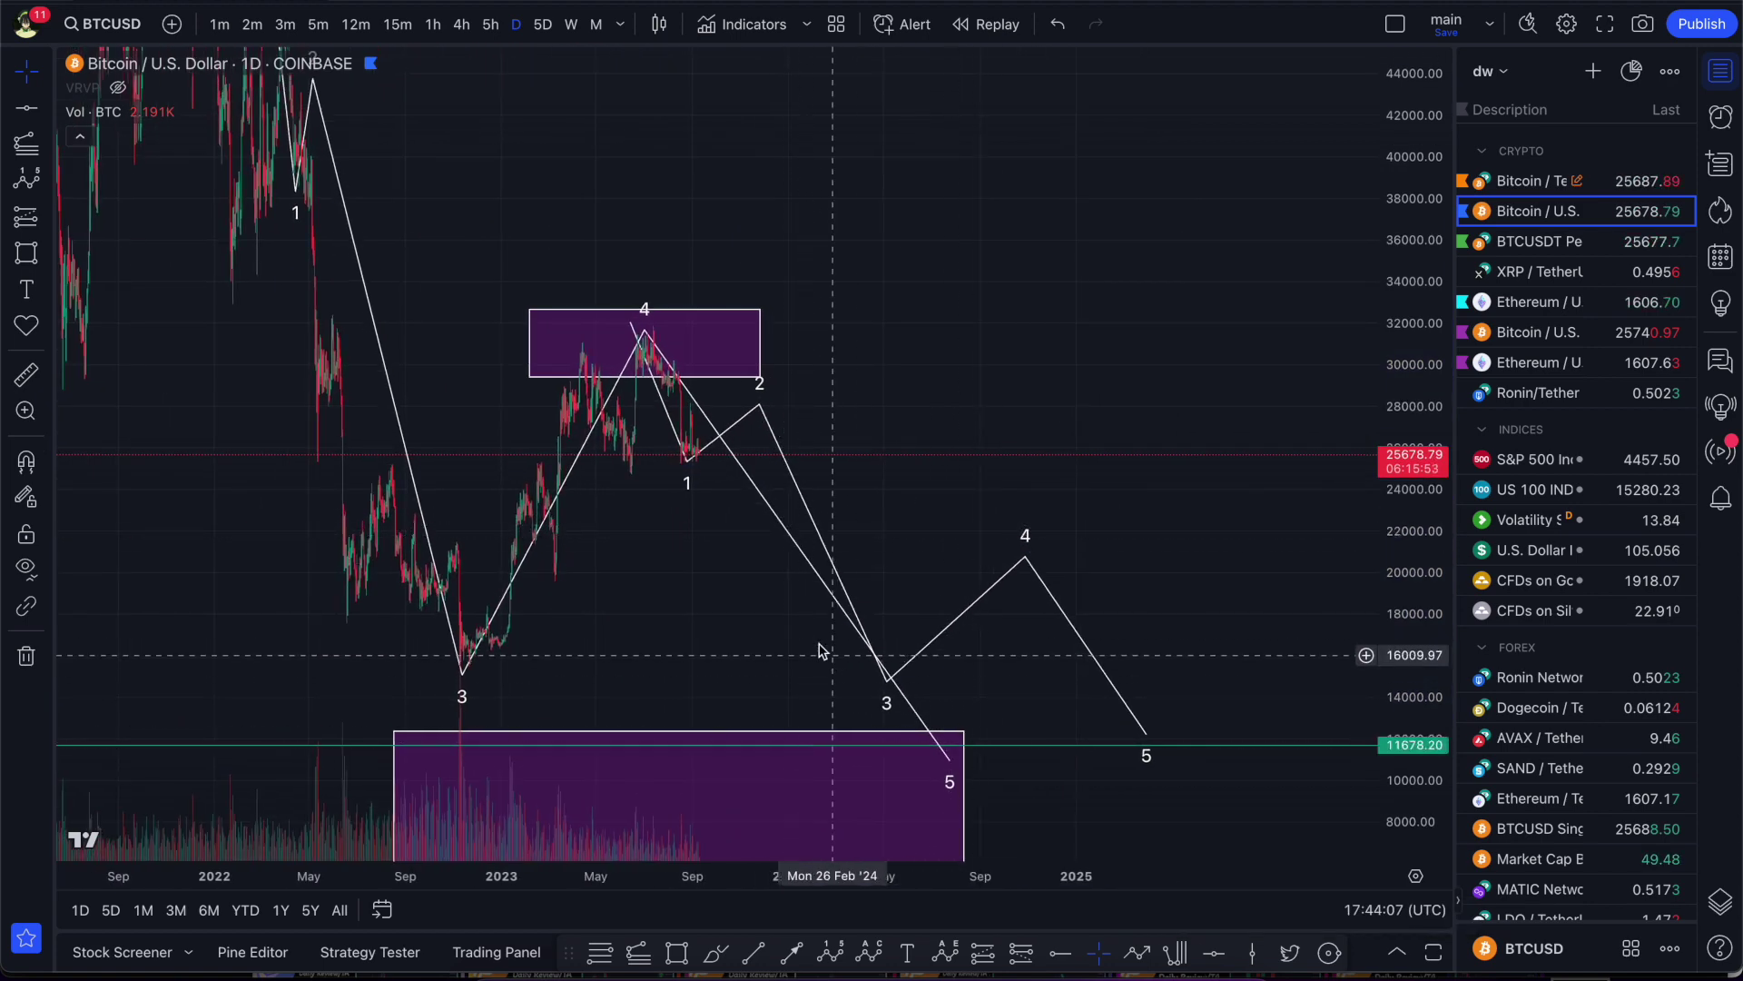
{"action": "left_click", "coordinate": [799, 545]}
{"action": "key", "text": "Delete"}
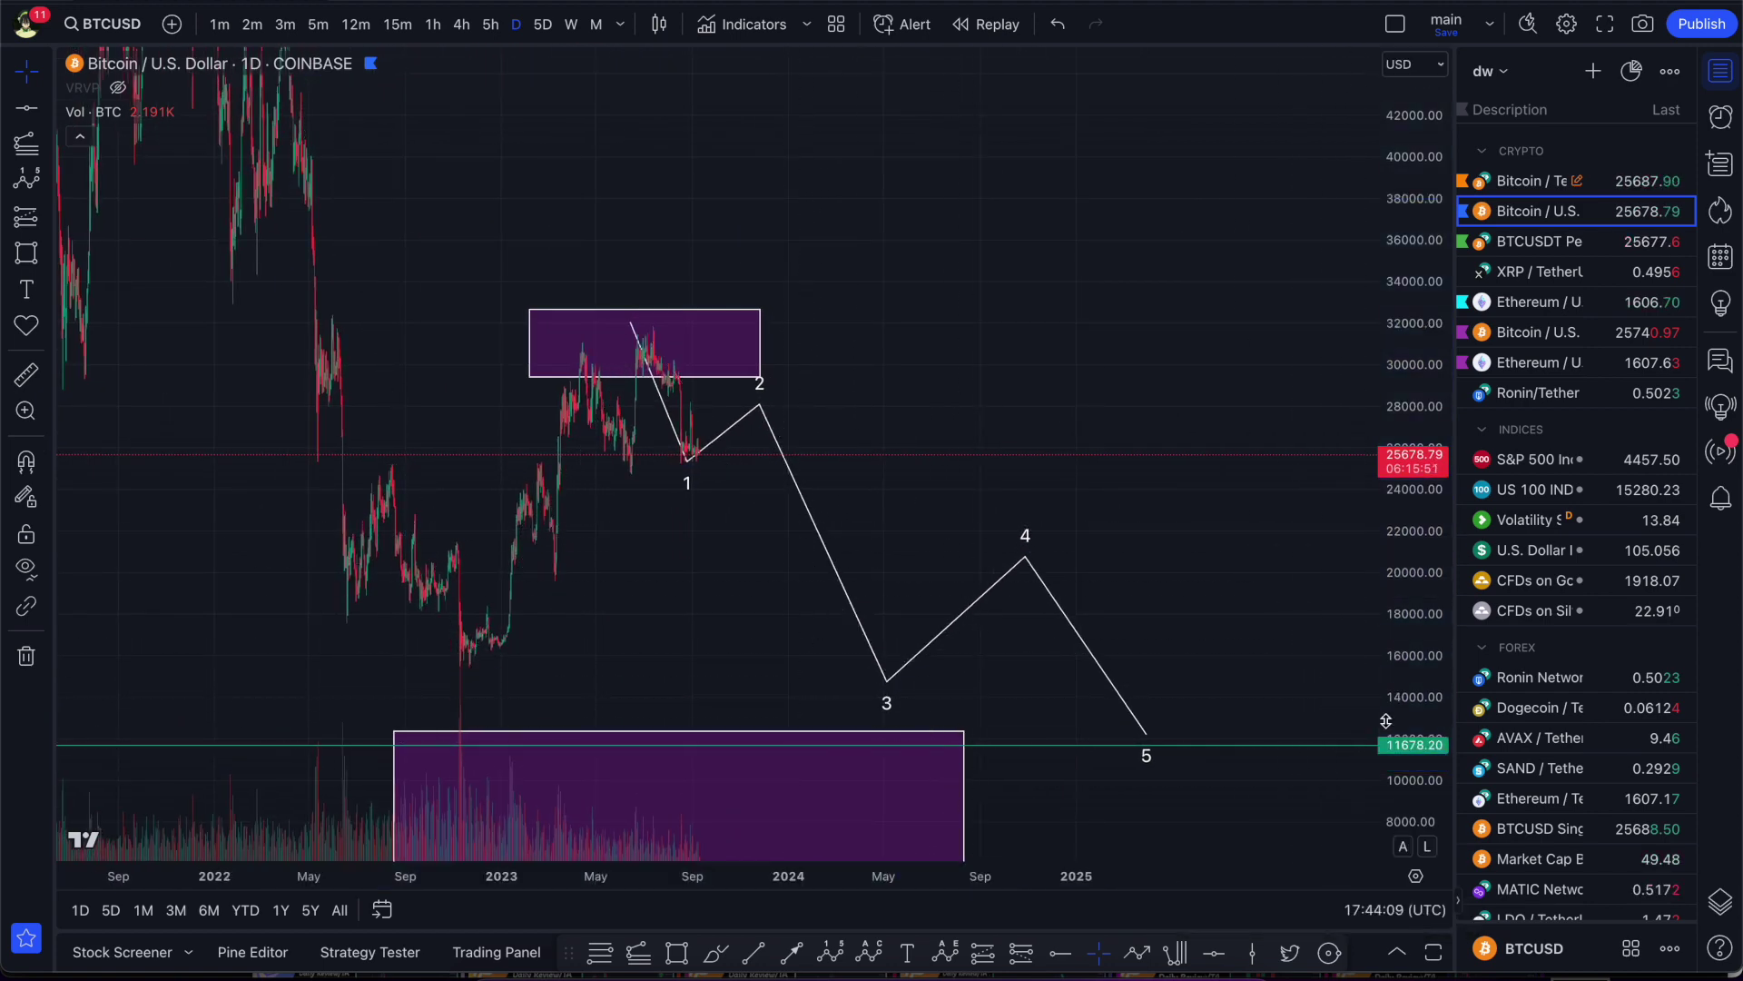
- Delete the projected descending impulse that starts at the upper rectangle
{"action": "left_click_drag", "start_coordinate": [1401, 750], "coordinate": [1402, 182]}
{"action": "scroll", "coordinate": [817, 264], "scroll_direction": "up", "scroll_amount": 6}
{"action": "scroll", "coordinate": [364, 227], "scroll_direction": "up", "scroll_amount": 4}
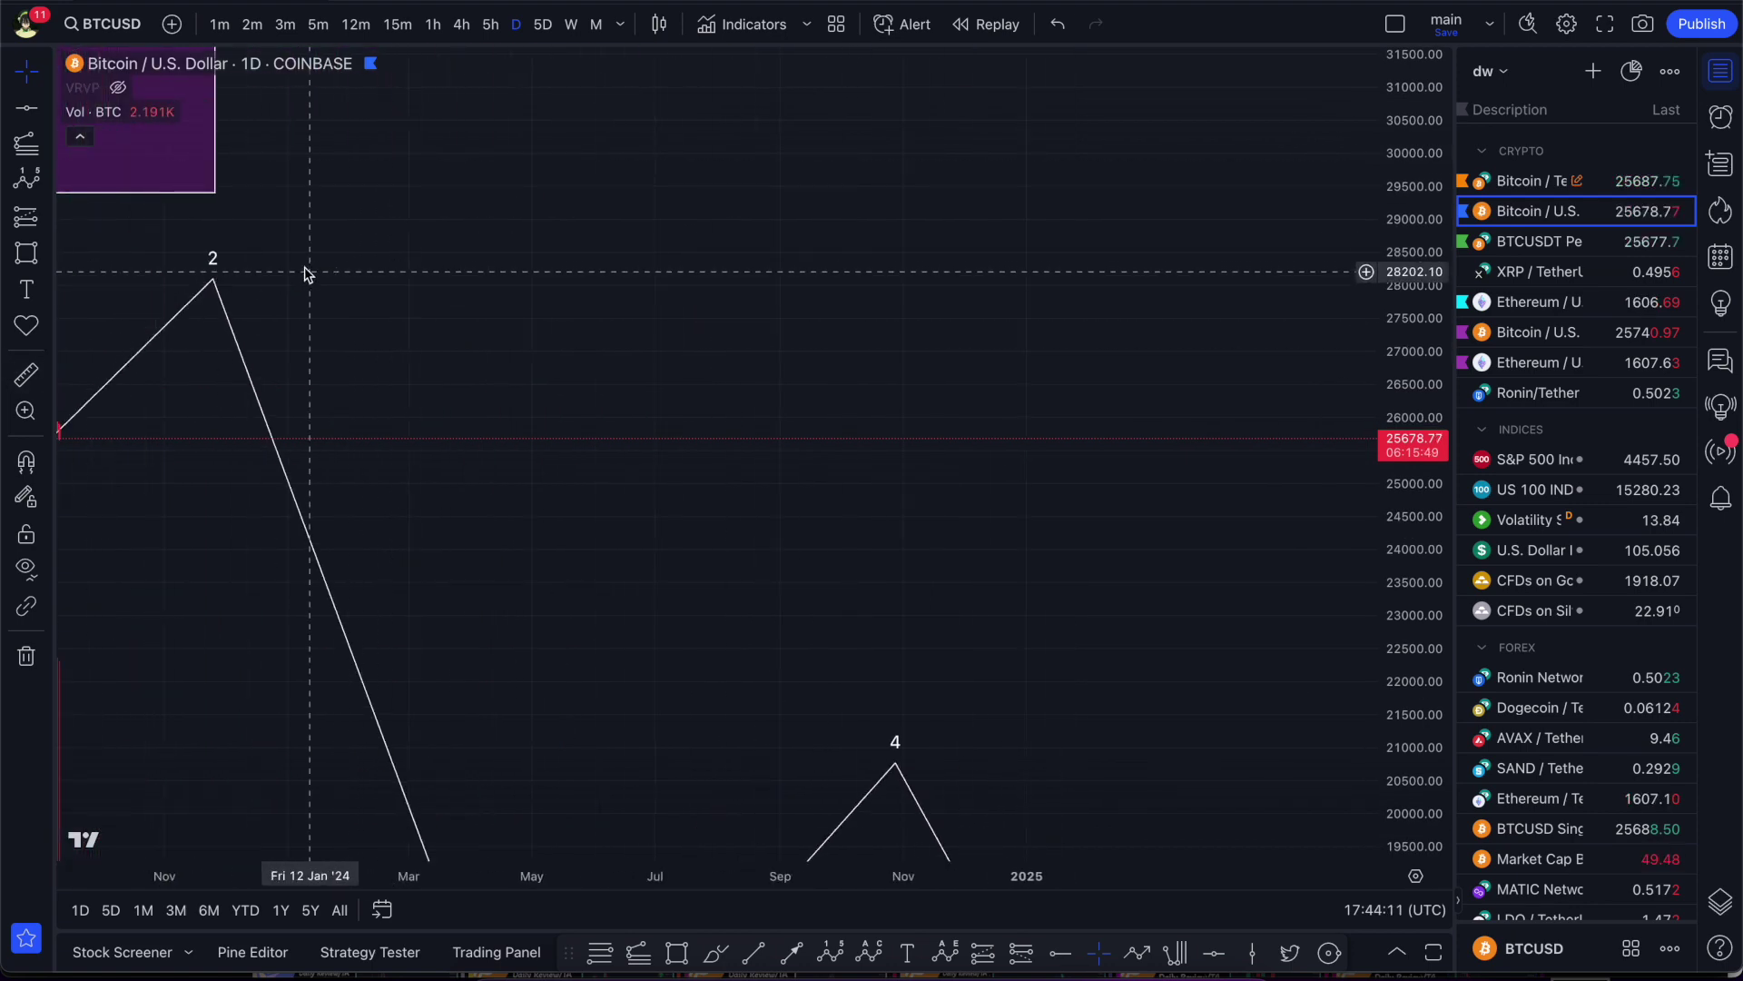
{"action": "left_click_drag", "start_coordinate": [313, 280], "coordinate": [977, 390]}
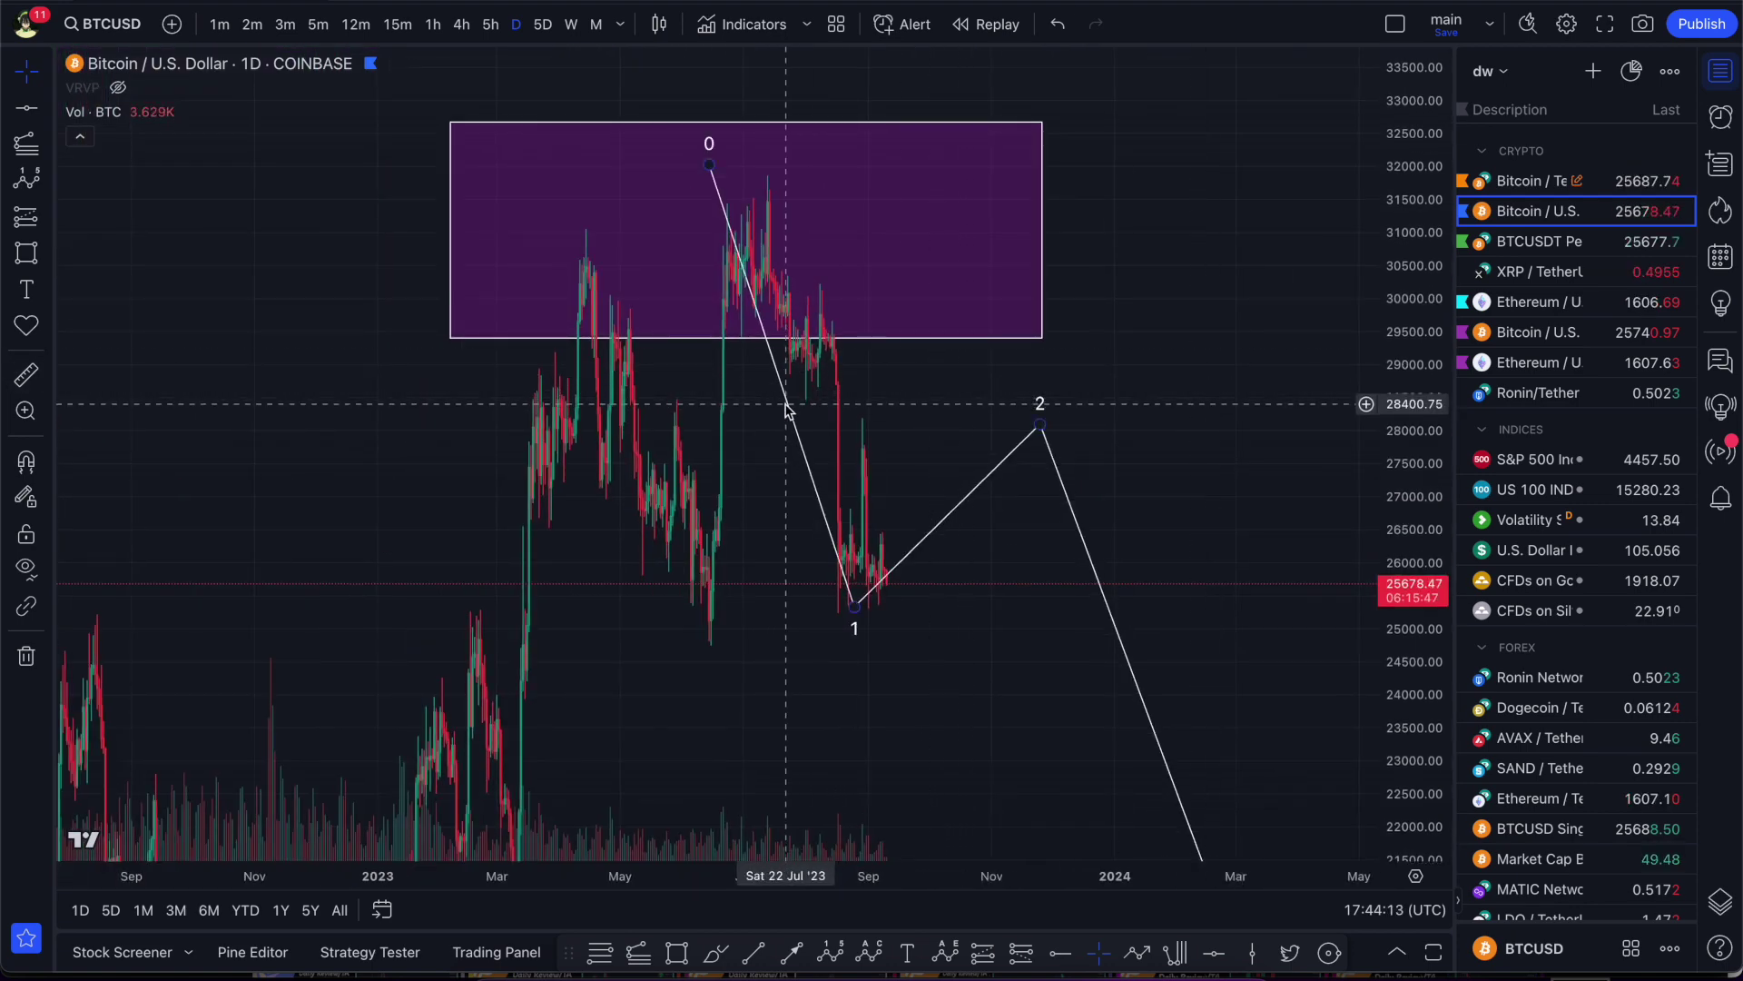
{"action": "left_click", "coordinate": [792, 418]}
{"action": "key", "text": "Delete"}
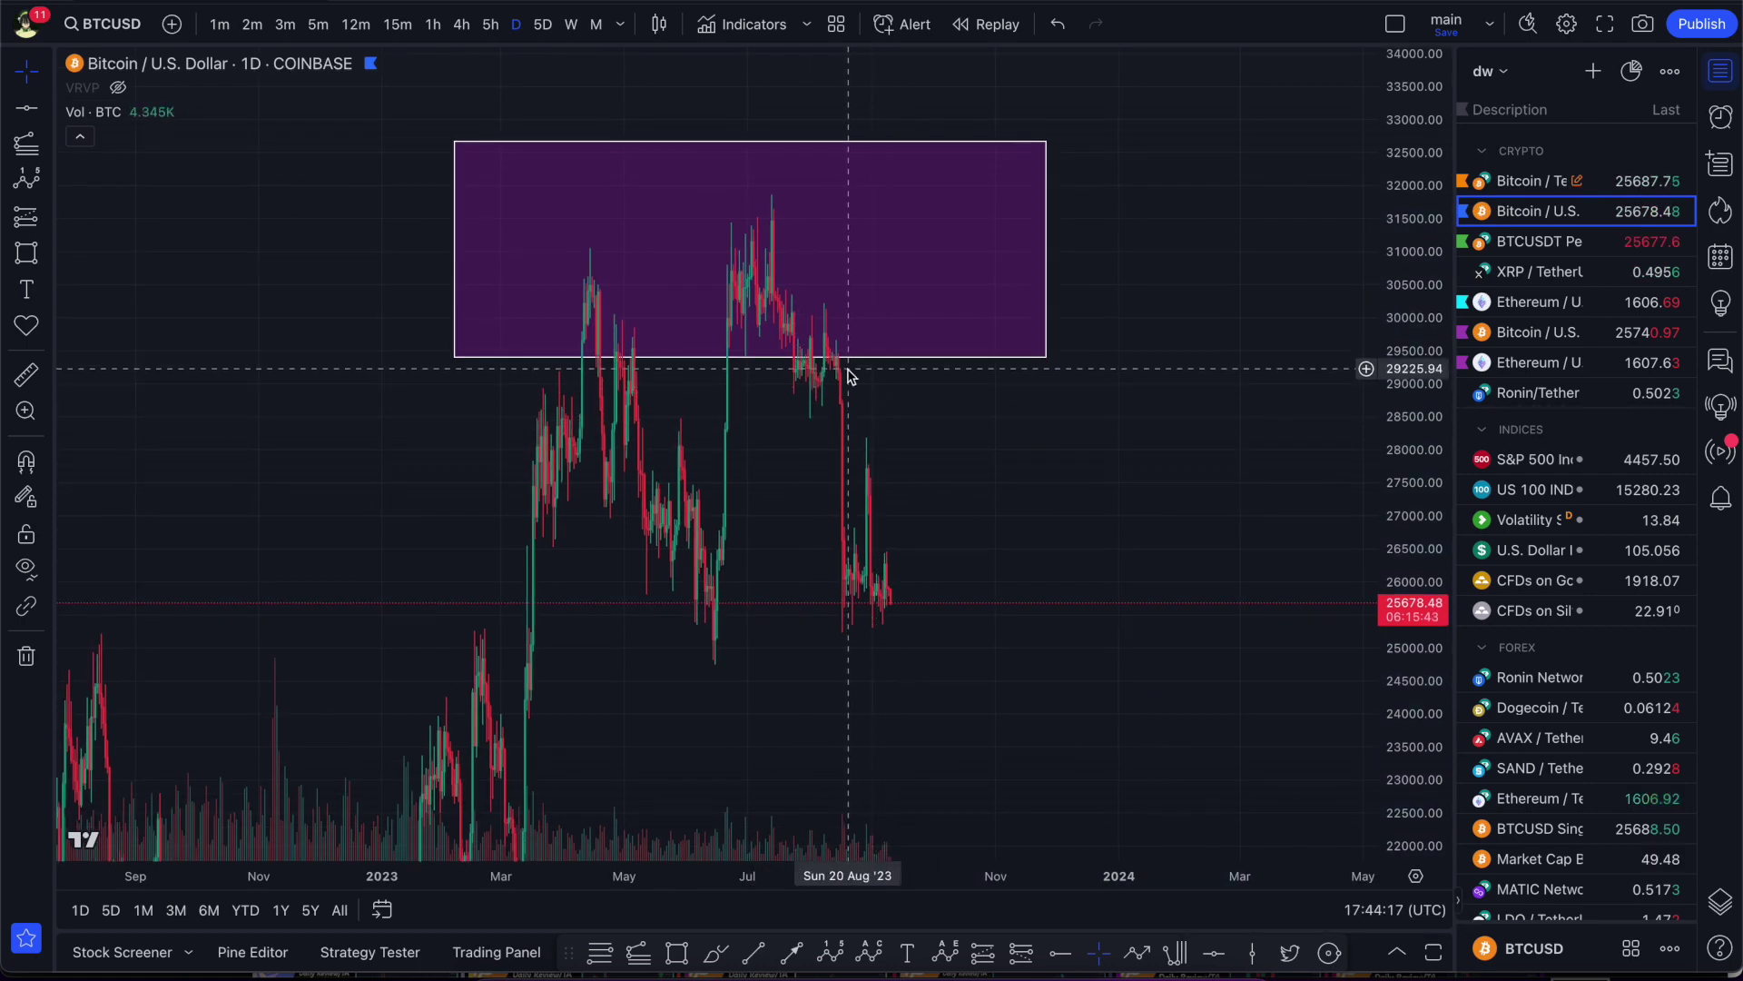
- Examine the daily candles in and below the upper rectangle between April and September 2023 at closer range
{"action": "scroll", "coordinate": [806, 342], "scroll_direction": "up", "scroll_amount": 2}
{"action": "scroll", "coordinate": [537, 458], "scroll_direction": "up", "scroll_amount": 4}
{"action": "left_click_drag", "start_coordinate": [538, 460], "coordinate": [1031, 458]}
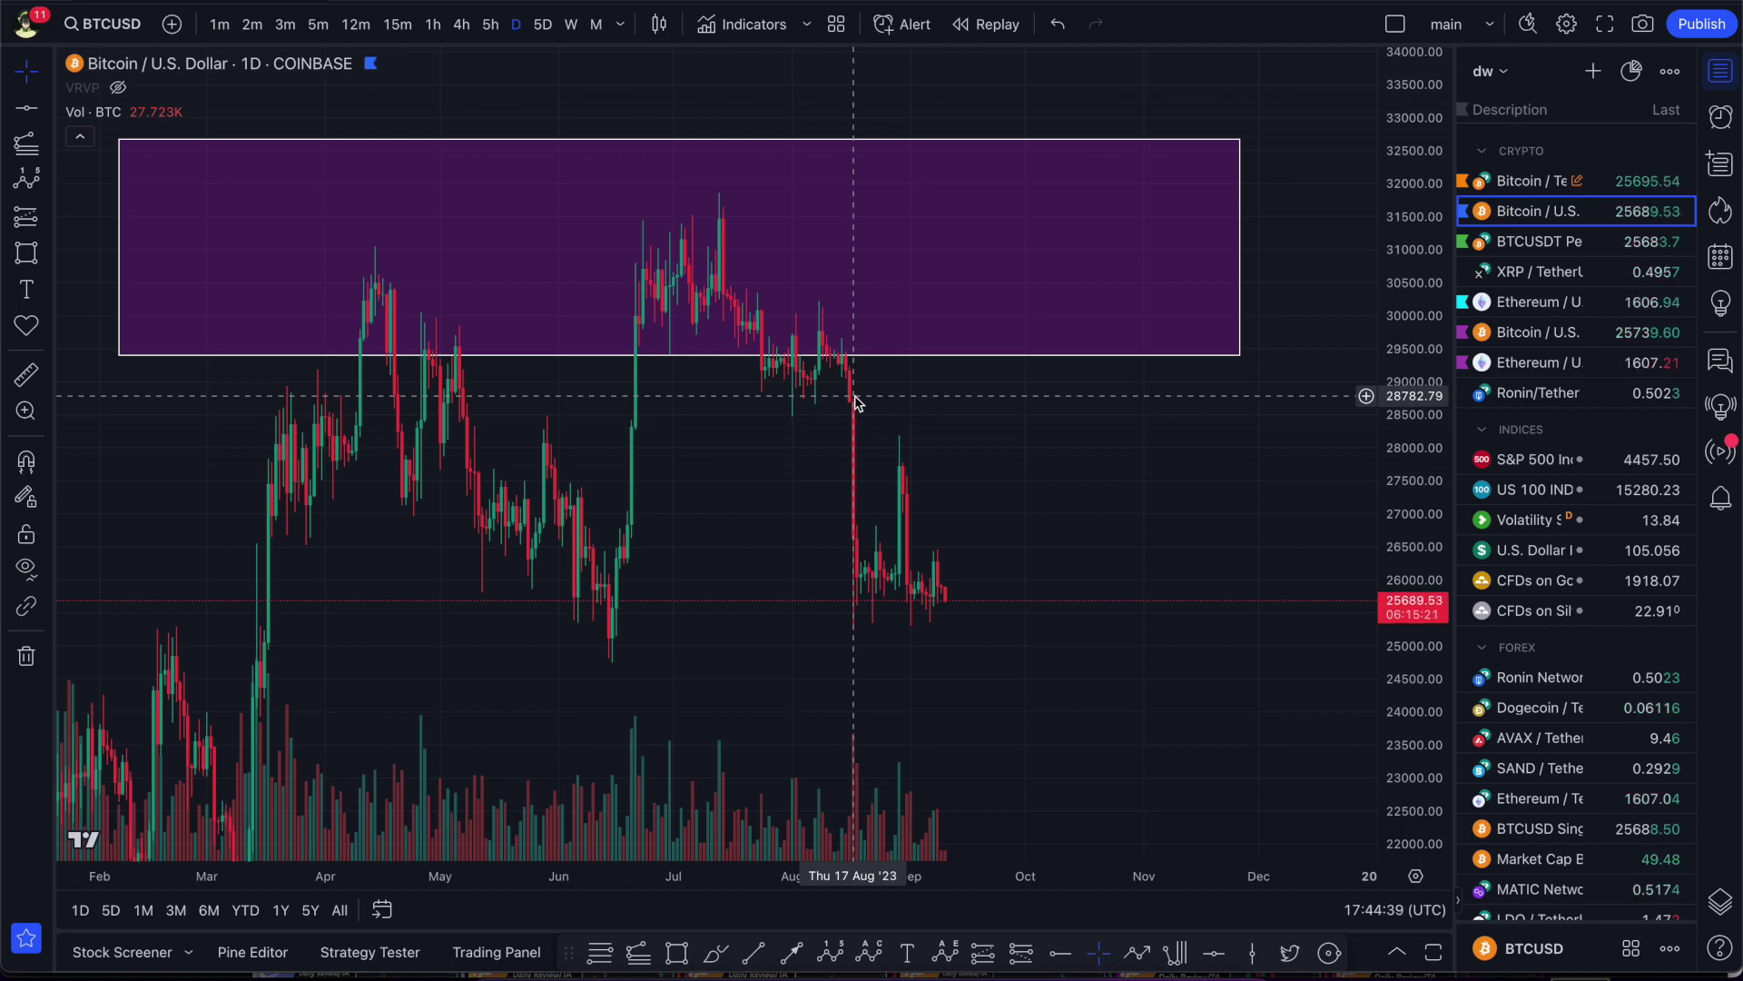
{"action": "scroll", "coordinate": [470, 372], "scroll_direction": "up", "scroll_amount": 3}
{"action": "left_click_drag", "start_coordinate": [470, 478], "coordinate": [828, 510]}
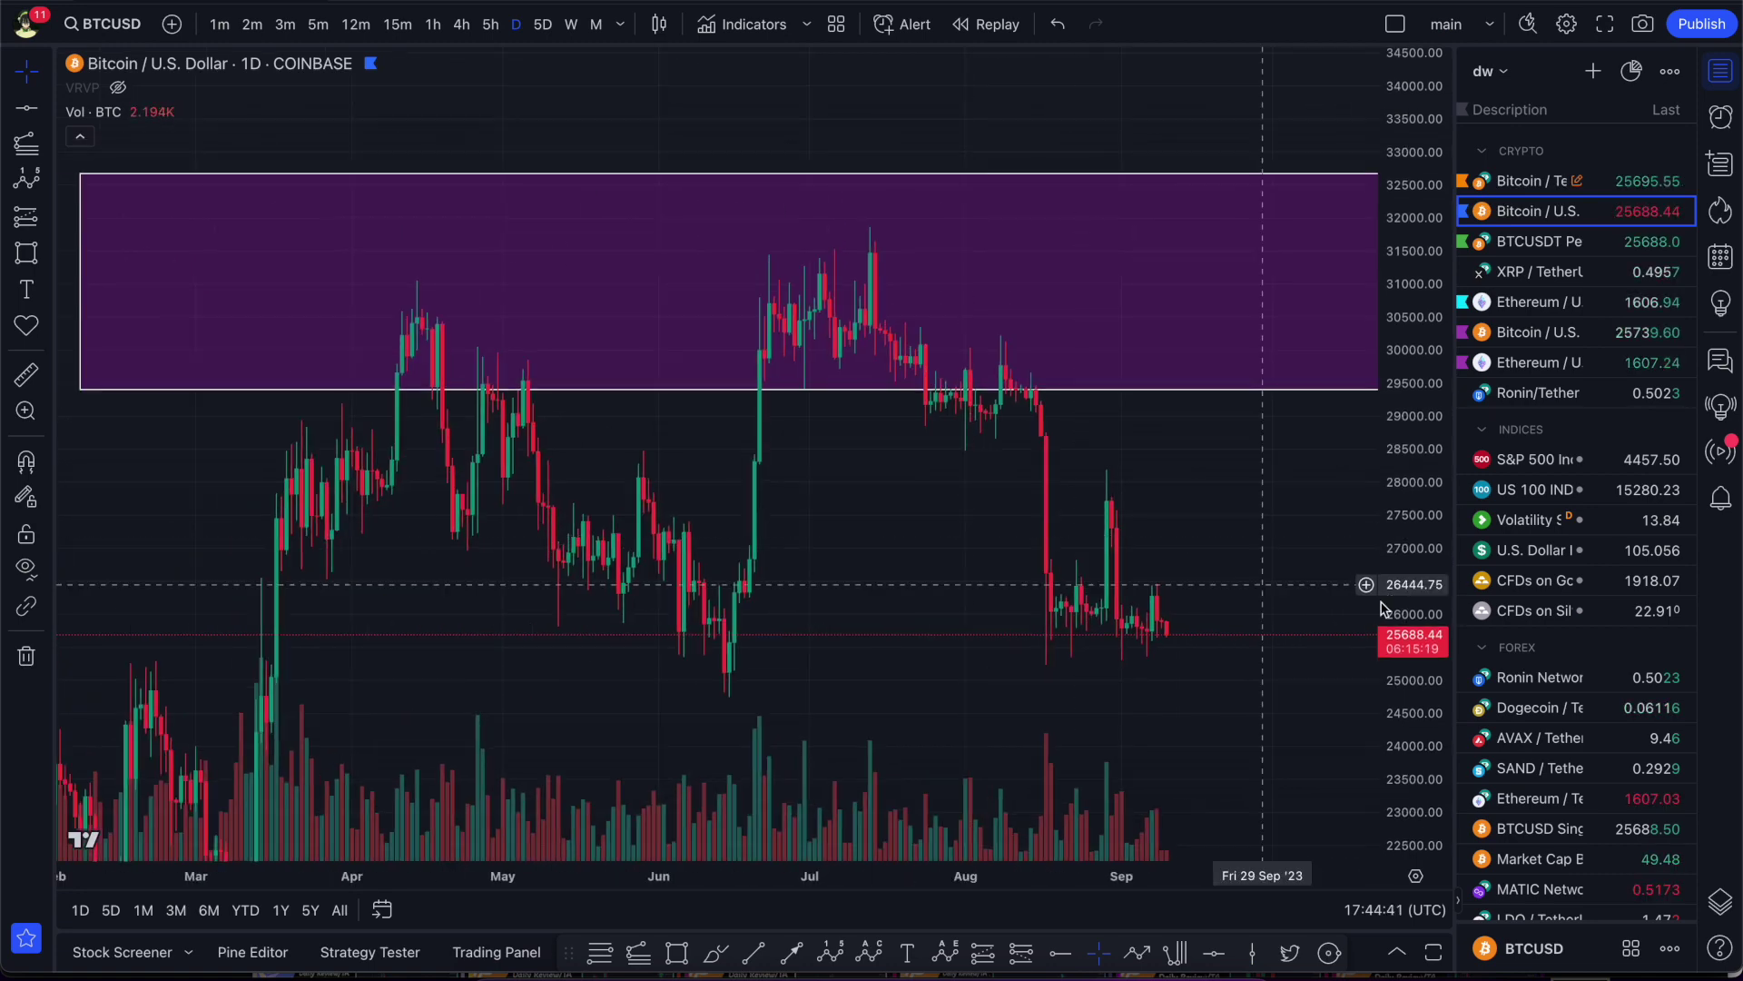
{"action": "left_click_drag", "start_coordinate": [1394, 586], "coordinate": [1403, 154]}
{"action": "left_click_drag", "start_coordinate": [1252, 535], "coordinate": [1267, 847]}
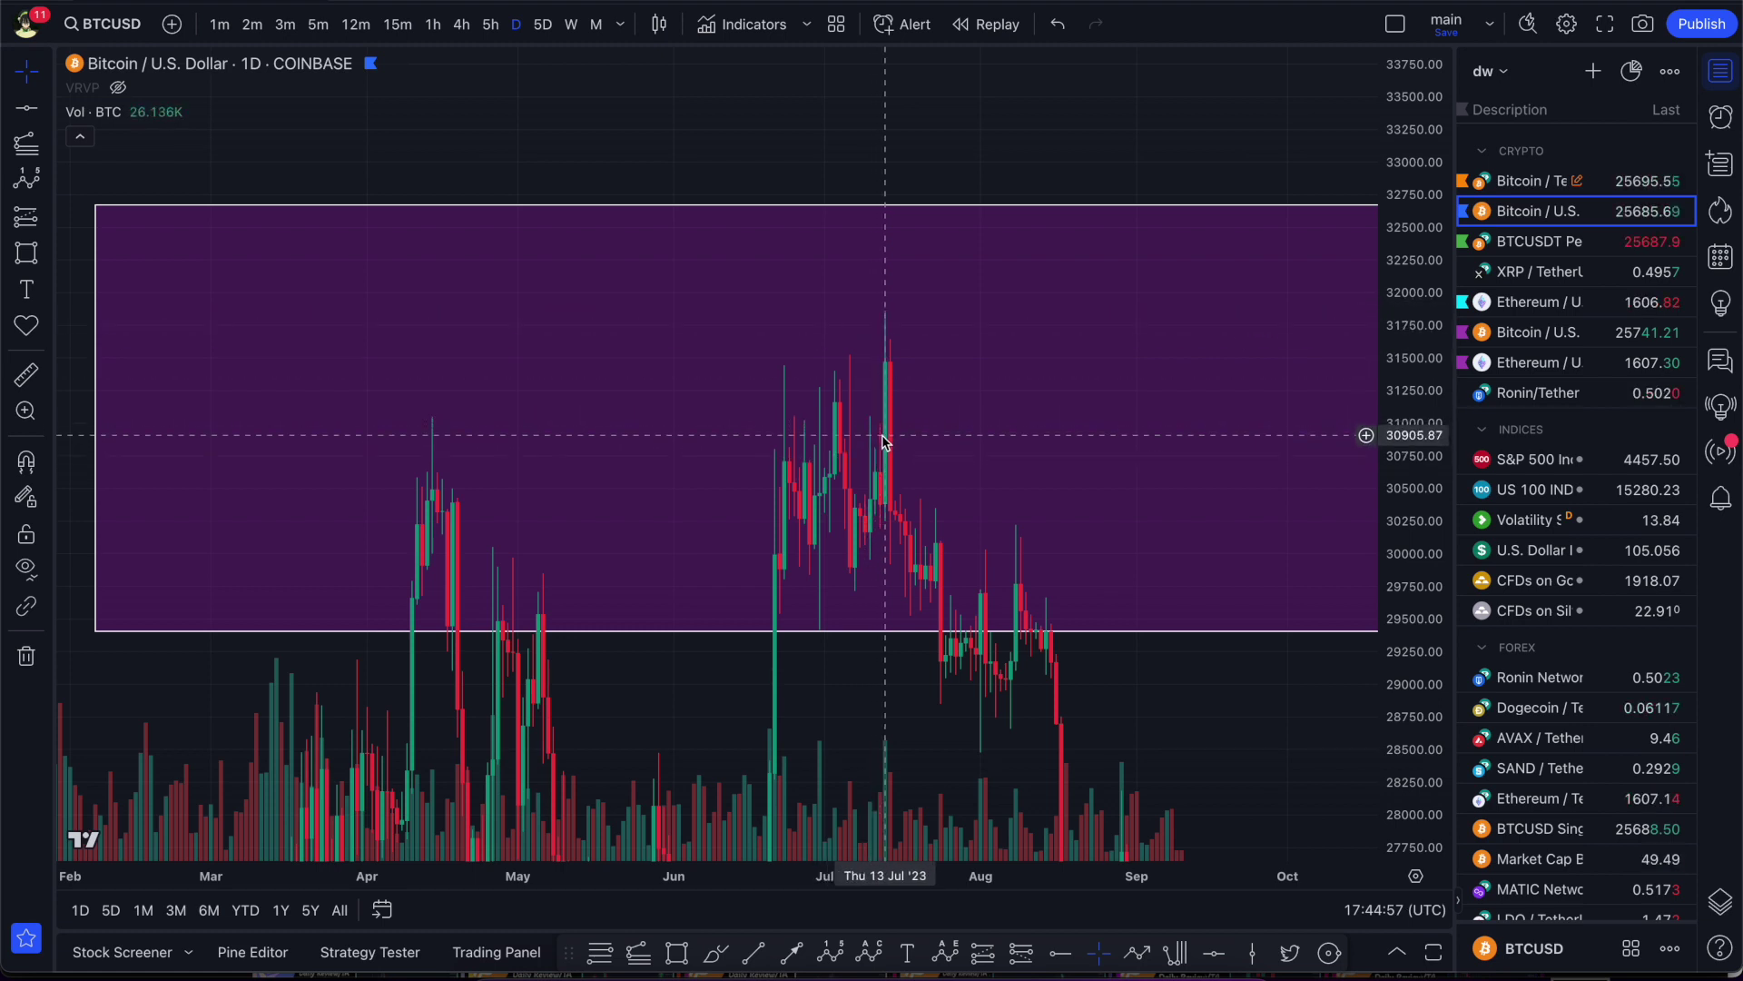
- Delete the upper purple rectangle around the 2023 highs
{"action": "scroll", "coordinate": [876, 442], "scroll_direction": "up", "scroll_amount": 10}
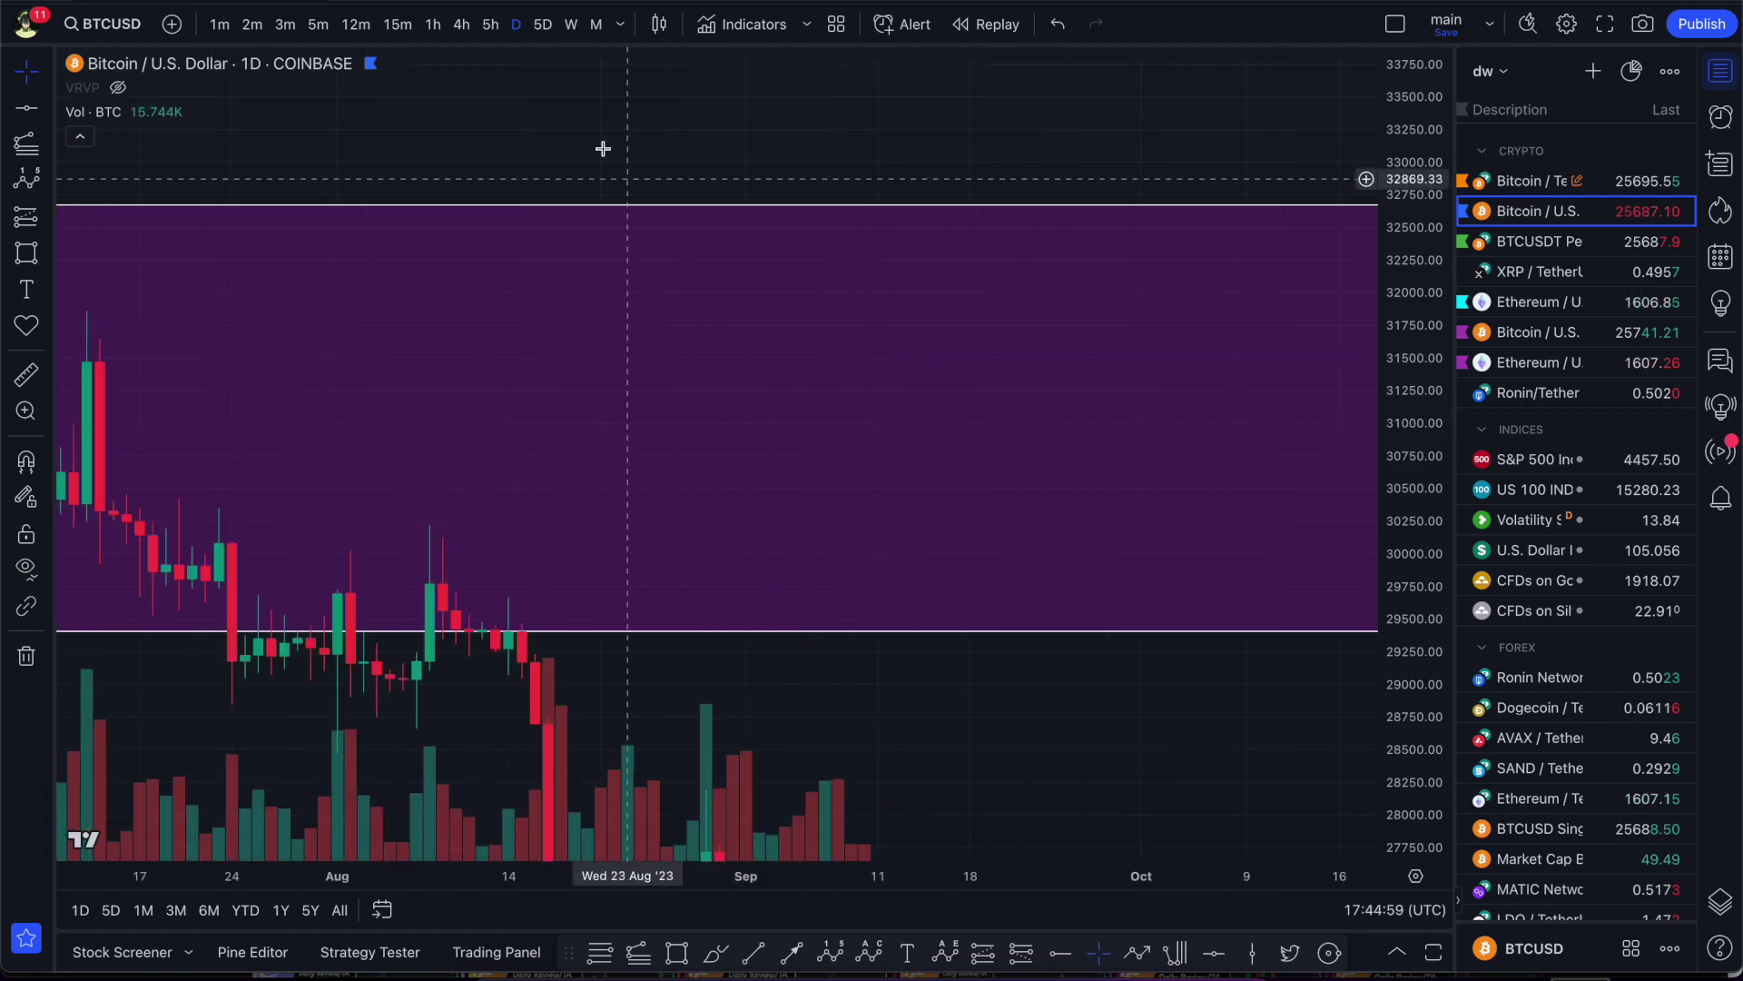
{"action": "left_click_drag", "start_coordinate": [454, 176], "coordinate": [860, 240]}
{"action": "scroll", "coordinate": [862, 241], "scroll_direction": "down", "scroll_amount": 5}
{"action": "left_click", "coordinate": [935, 268]}
{"action": "key", "text": "Delete"}
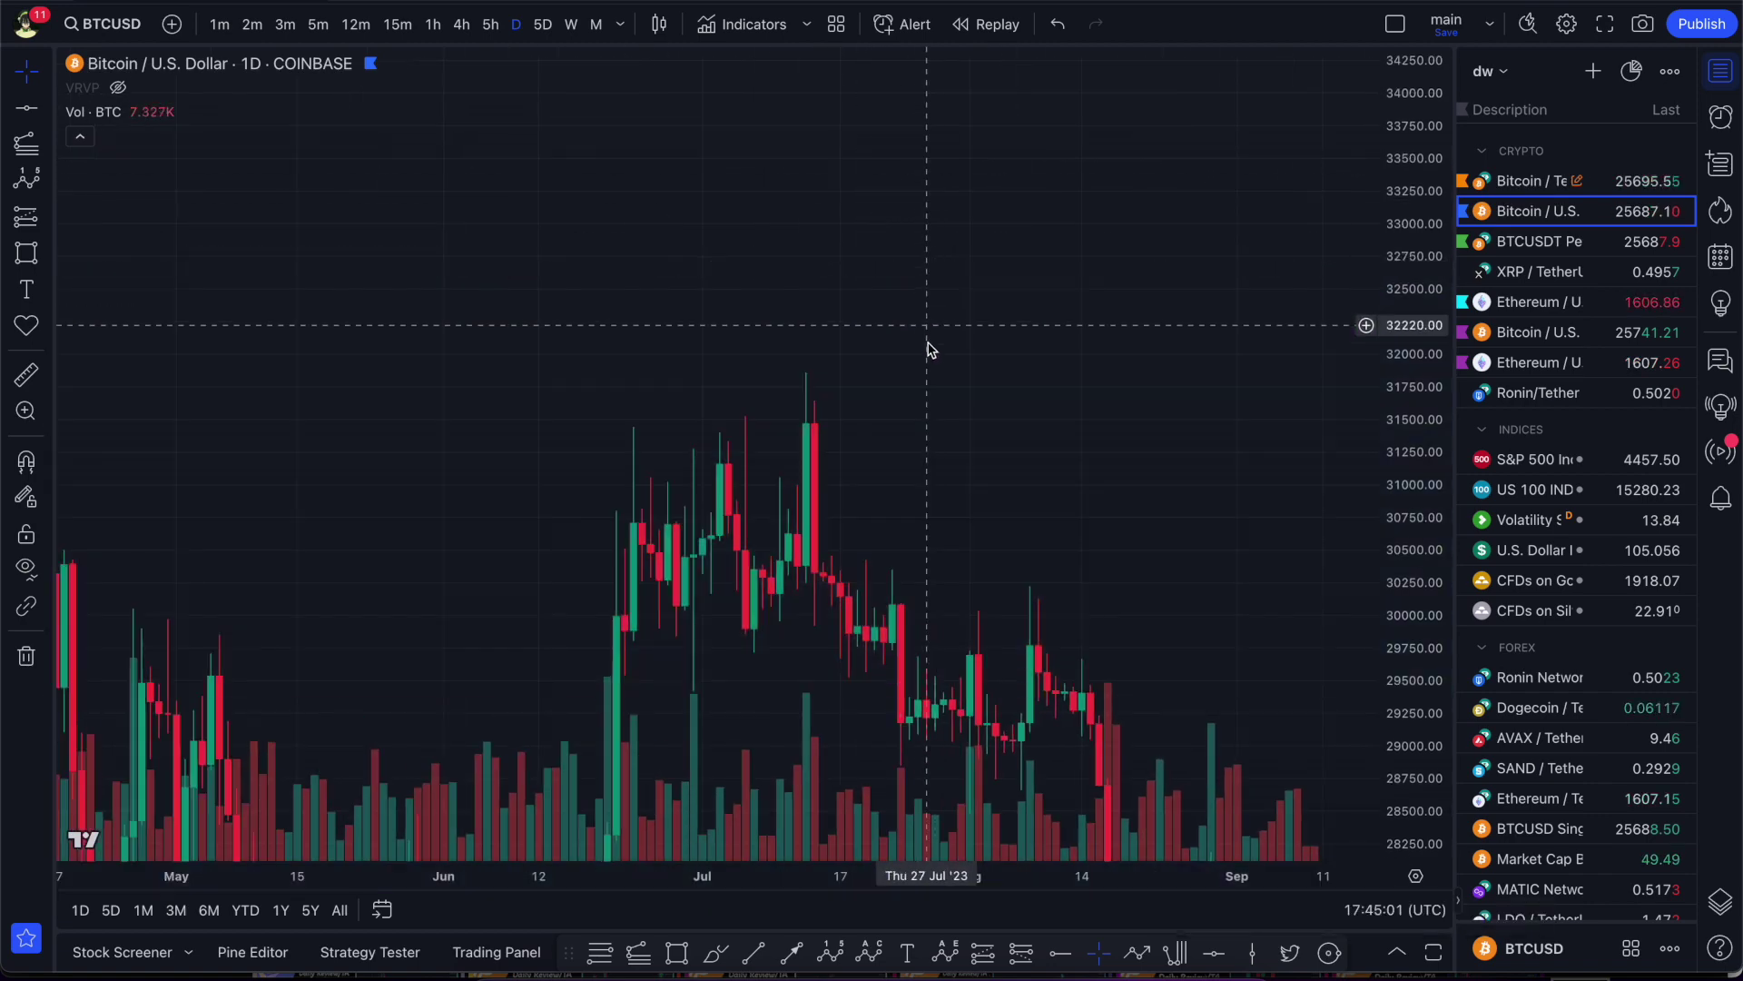
- Mark the mid-July 2023 high with a white brush stroke shaped like an inverted V, peaking at about 32,000
{"action": "scroll", "coordinate": [1004, 409], "scroll_direction": "down", "scroll_amount": 2}
{"action": "scroll", "coordinate": [1003, 407], "scroll_direction": "up", "scroll_amount": 5}
{"action": "left_click_drag", "start_coordinate": [739, 385], "coordinate": [844, 238]}
{"action": "left_click_drag", "start_coordinate": [1397, 508], "coordinate": [1397, 306]}
{"action": "left_click_drag", "start_coordinate": [733, 252], "coordinate": [833, 303]}
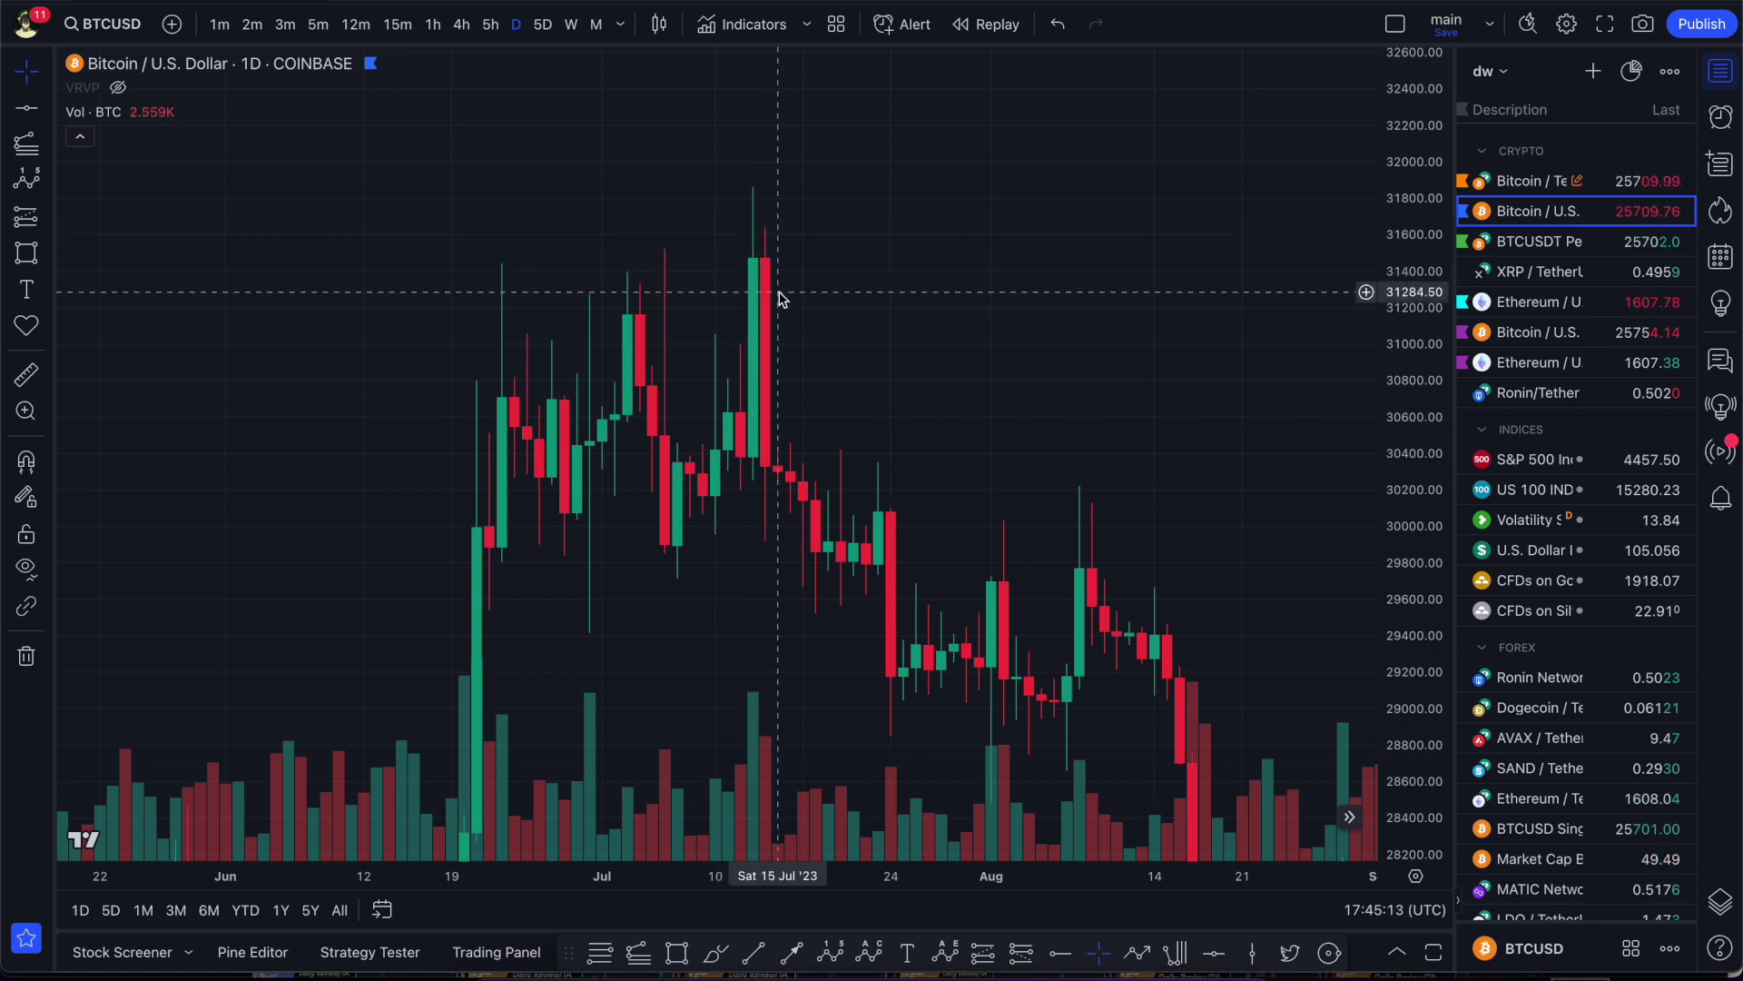
{"action": "scroll", "coordinate": [853, 374], "scroll_direction": "down", "scroll_amount": 3}
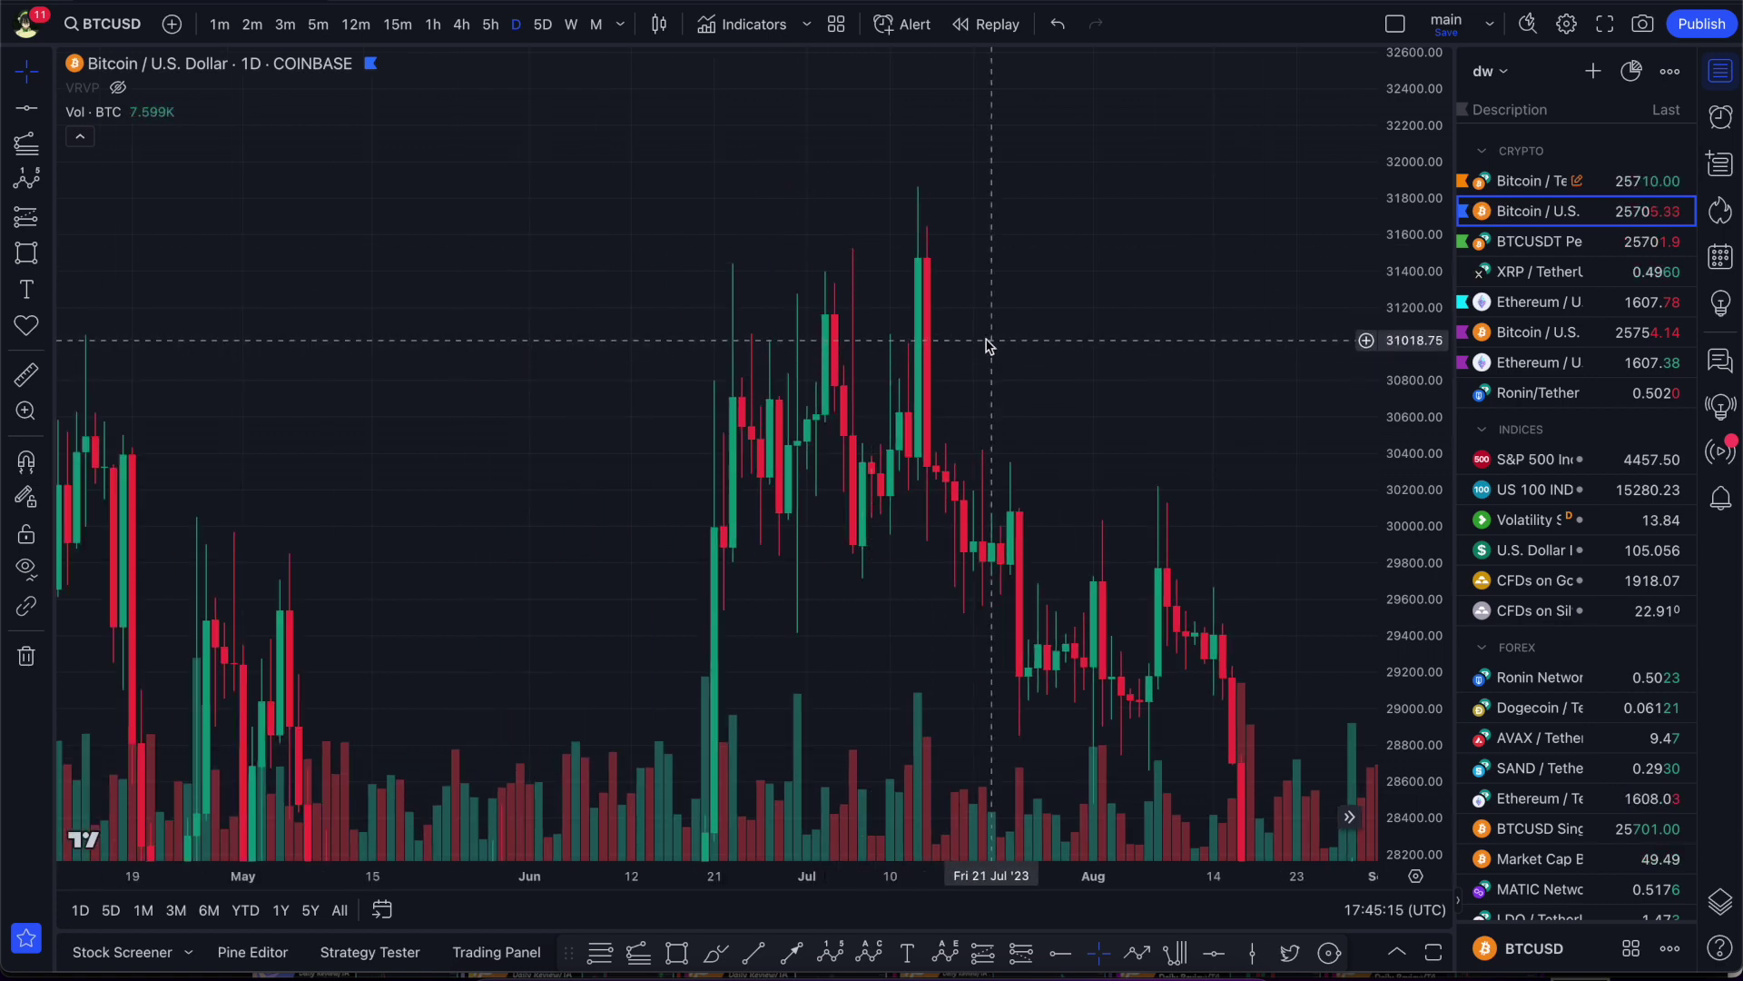
{"action": "left_click_drag", "start_coordinate": [991, 345], "coordinate": [961, 351]}
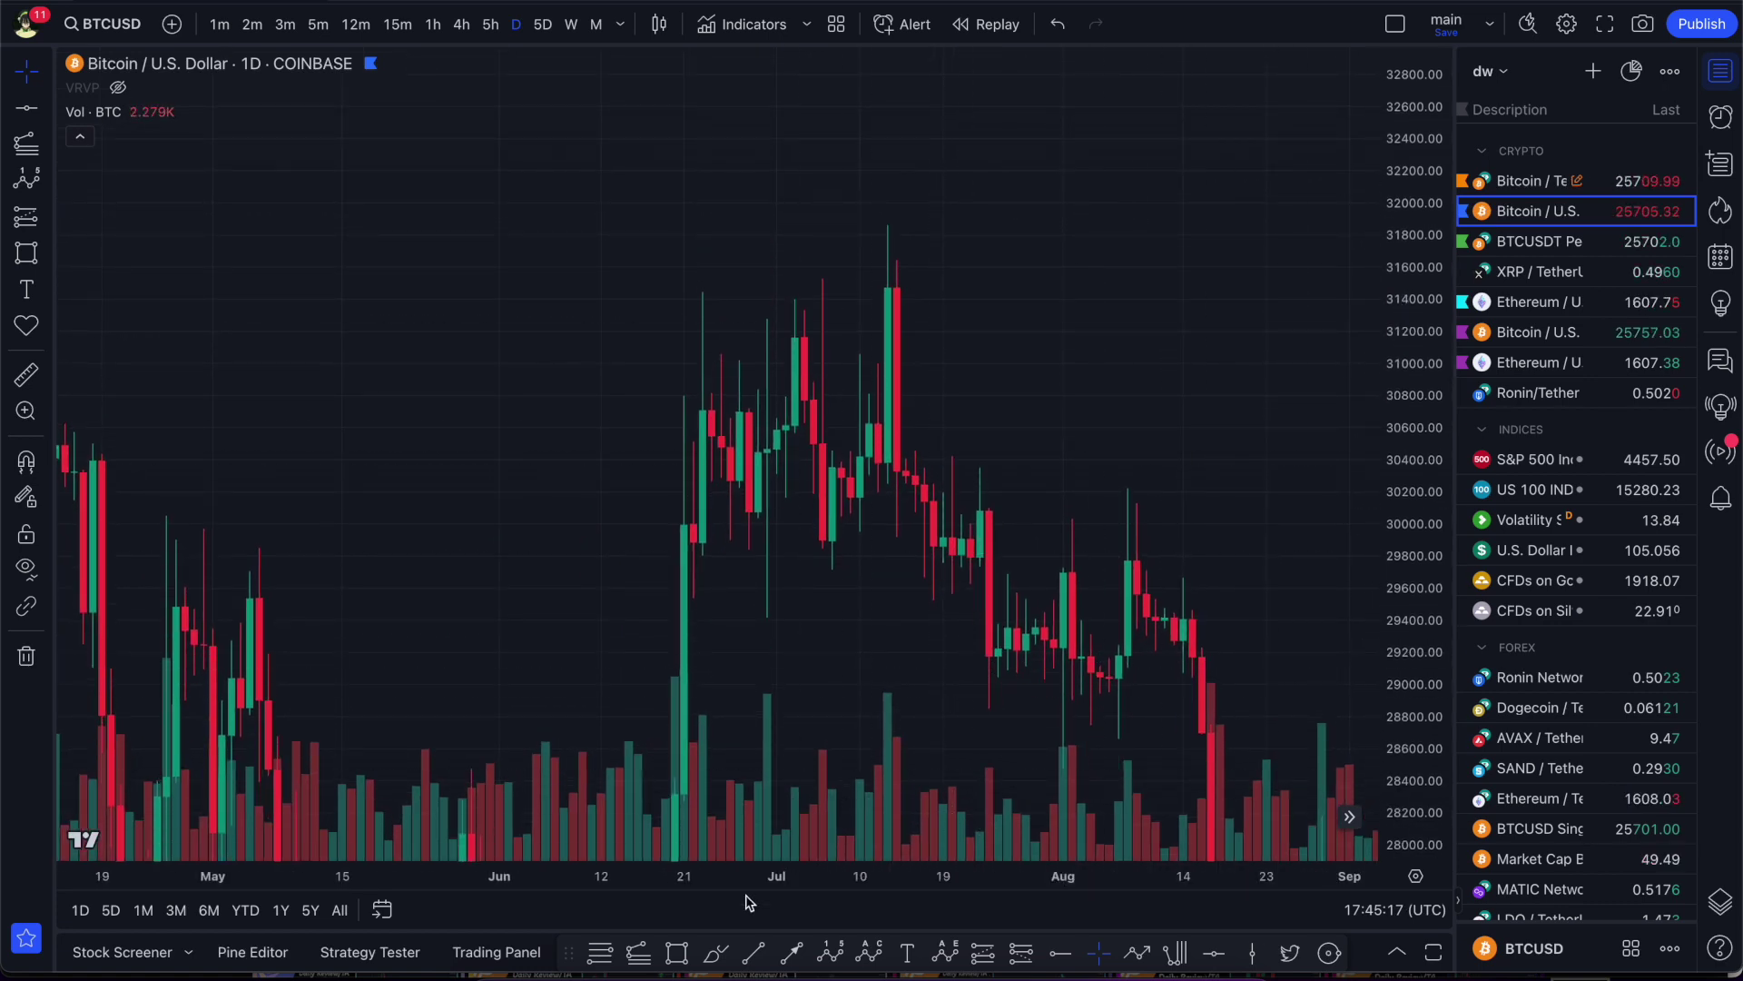
{"action": "left_click", "coordinate": [715, 951]}
{"action": "mouse_move", "coordinate": [869, 257]}
{"action": "left_mouse_down"}
{"action": "mouse_move", "coordinate": [888, 198]}
{"action": "mouse_move", "coordinate": [916, 266]}
{"action": "left_mouse_up"}
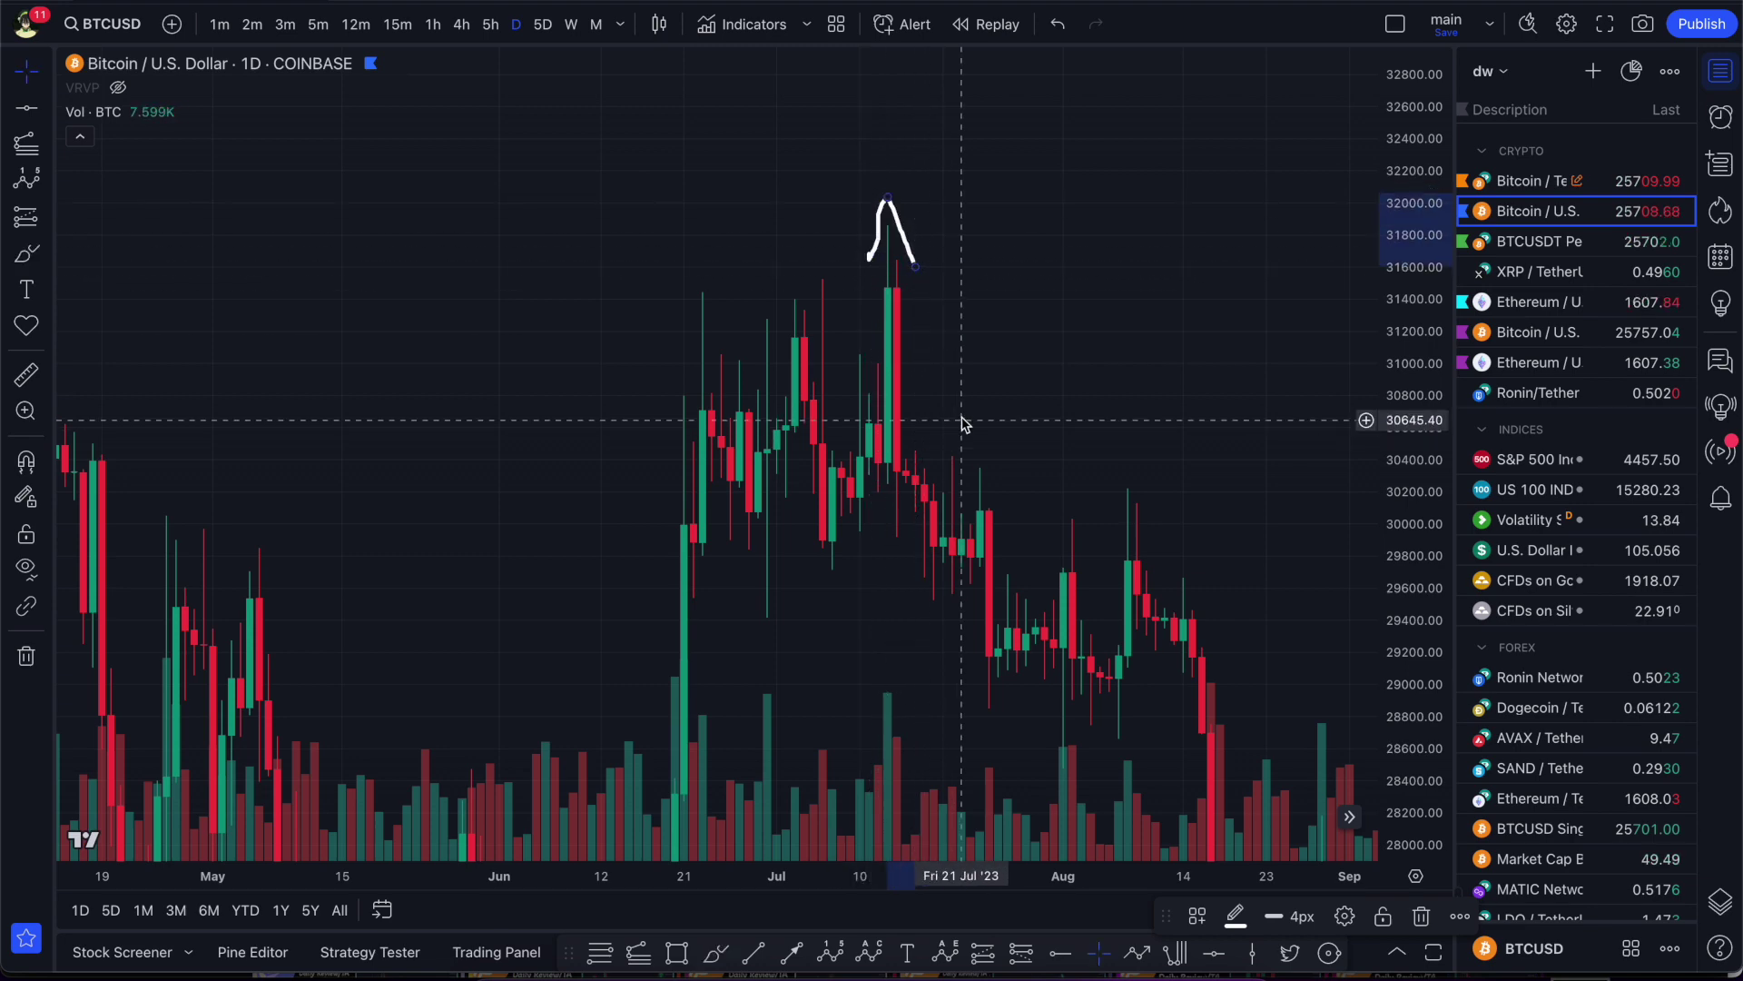
- Examine the earlier rise leading up to the marked high, back to late 2022
{"action": "scroll", "coordinate": [961, 428], "scroll_direction": "down", "scroll_amount": 2}
{"action": "right_click", "coordinate": [939, 307]}
{"action": "left_click", "coordinate": [994, 344]}
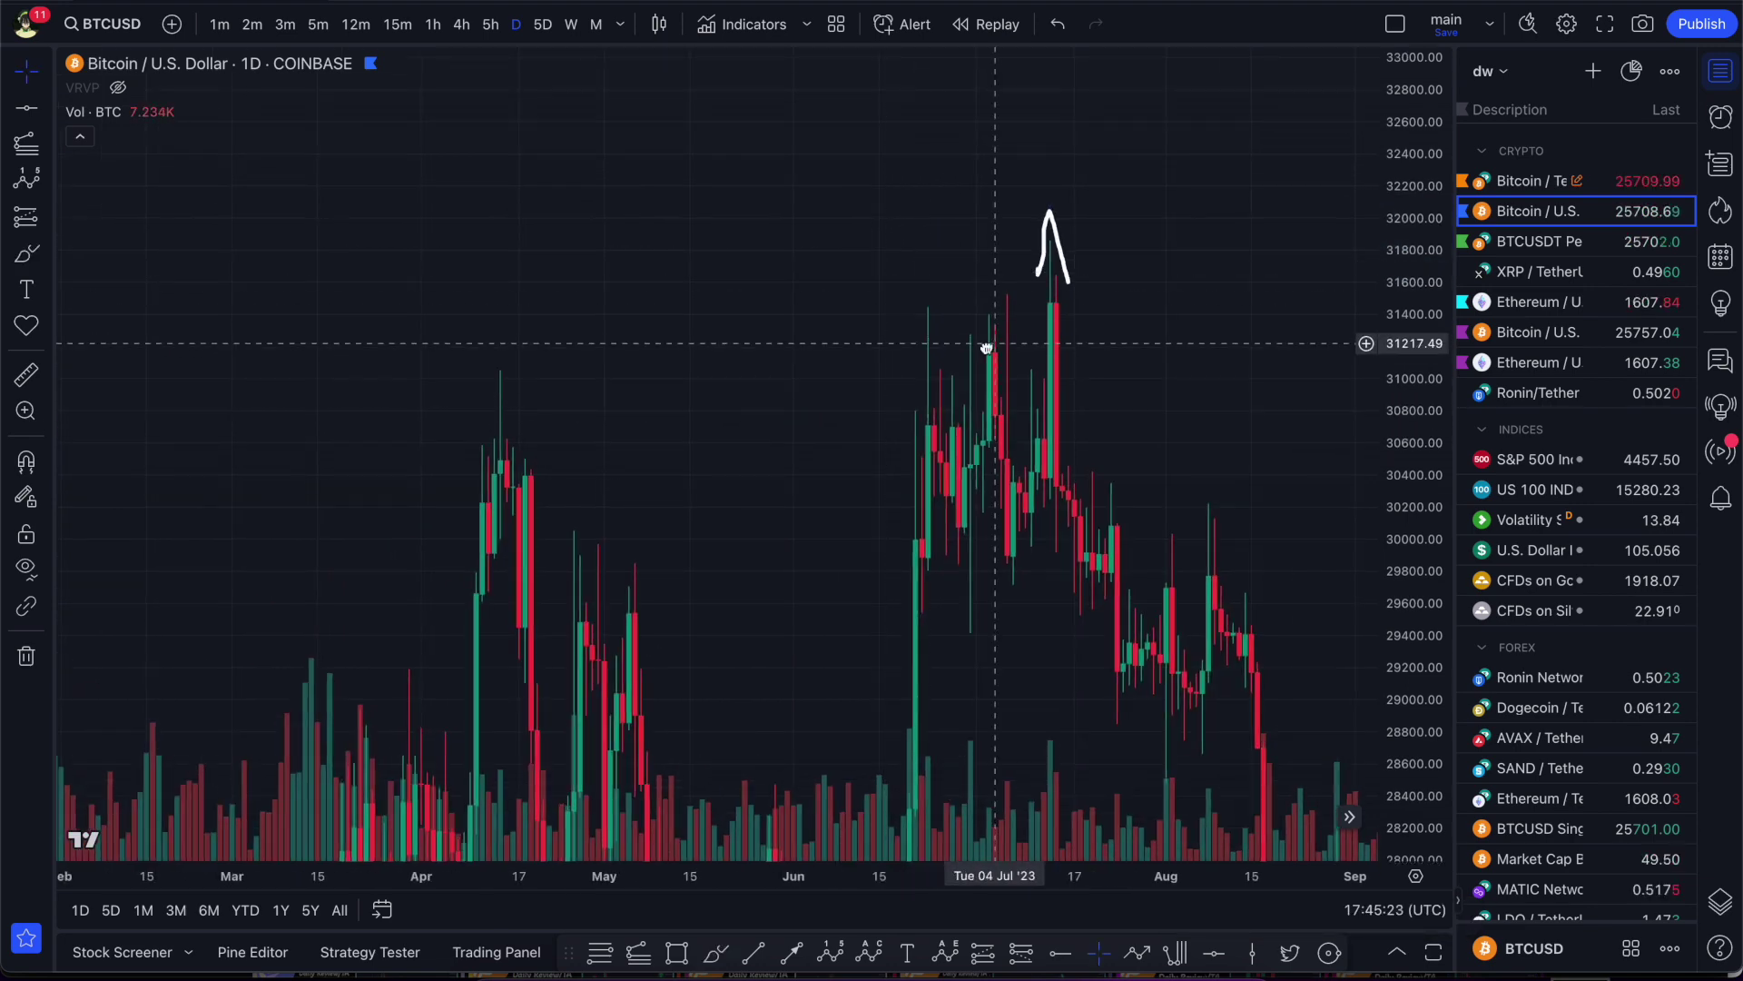
{"action": "left_click_drag", "start_coordinate": [1434, 281], "coordinate": [1424, 574]}
{"action": "scroll", "coordinate": [1294, 577], "scroll_direction": "down", "scroll_amount": 4}
{"action": "left_click_drag", "start_coordinate": [1214, 457], "coordinate": [1132, 449]}
{"action": "left_click_drag", "start_coordinate": [822, 467], "coordinate": [987, 91]}
{"action": "left_click_drag", "start_coordinate": [676, 490], "coordinate": [772, 292]}
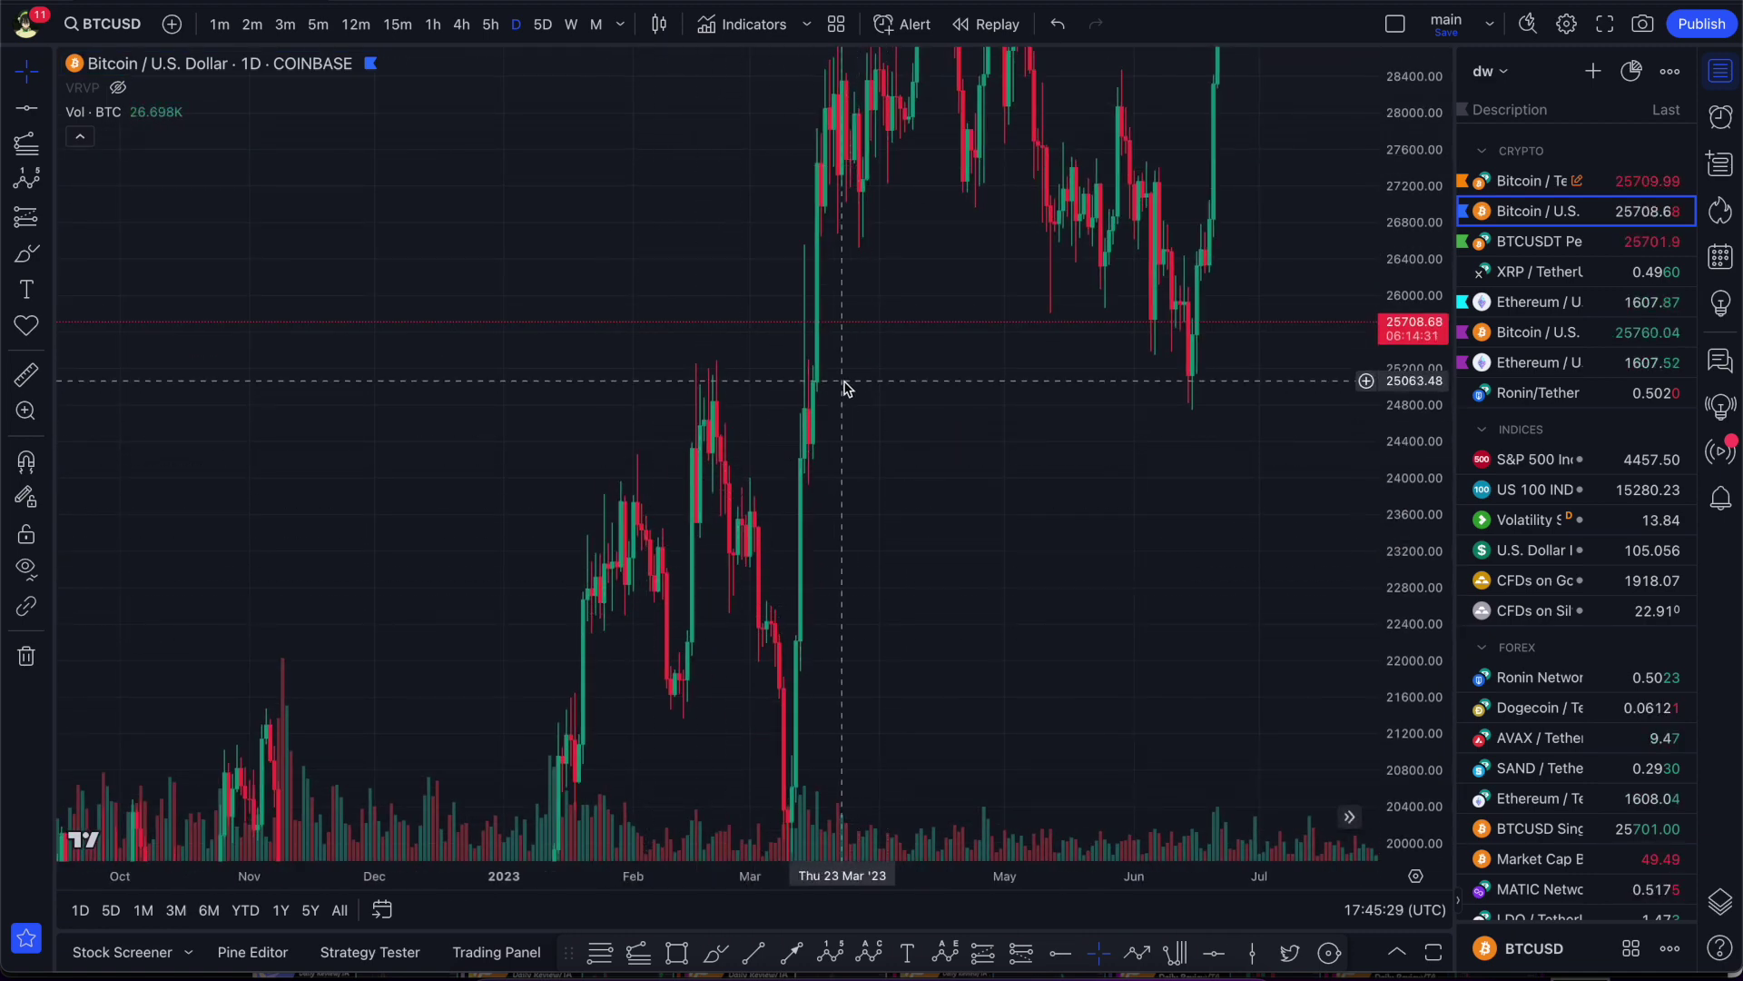
- Examine the decline from the marked July 2023 high through to the September 2023 candles at closer range
{"action": "scroll", "coordinate": [843, 389], "scroll_direction": "right", "scroll_amount": 5}
{"action": "scroll", "coordinate": [843, 388], "scroll_direction": "up", "scroll_amount": 5}
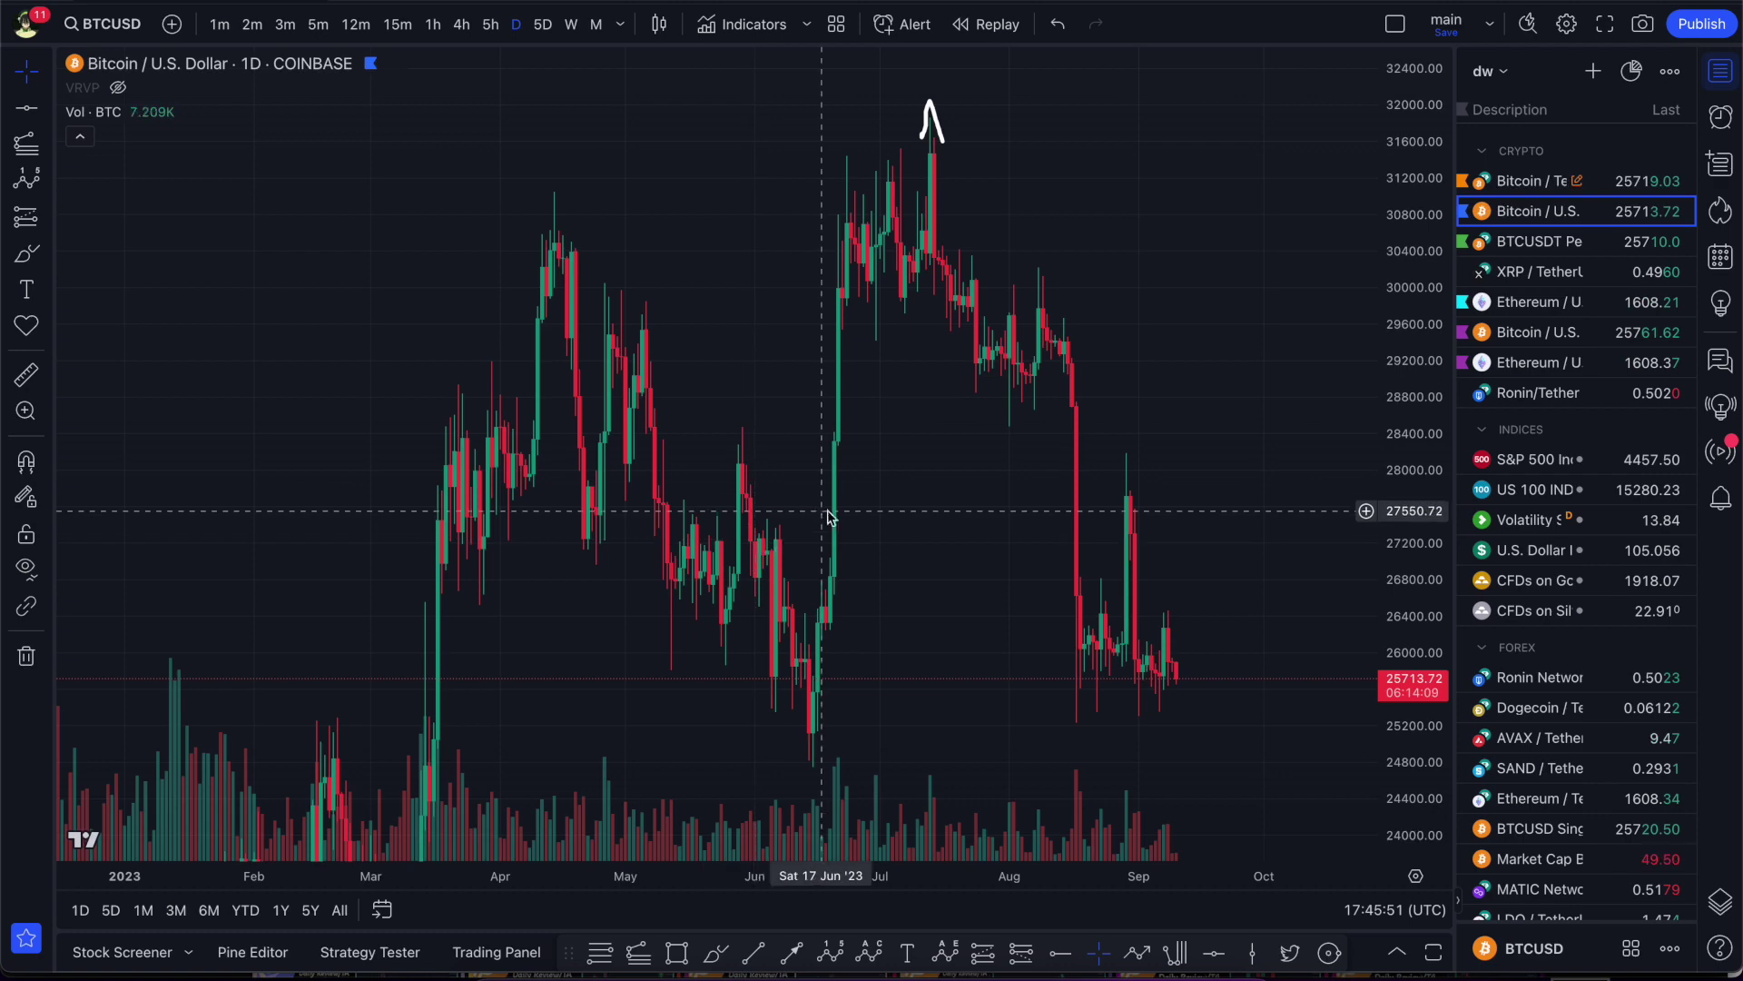
{"action": "scroll", "coordinate": [852, 478], "scroll_direction": "up", "scroll_amount": 3}
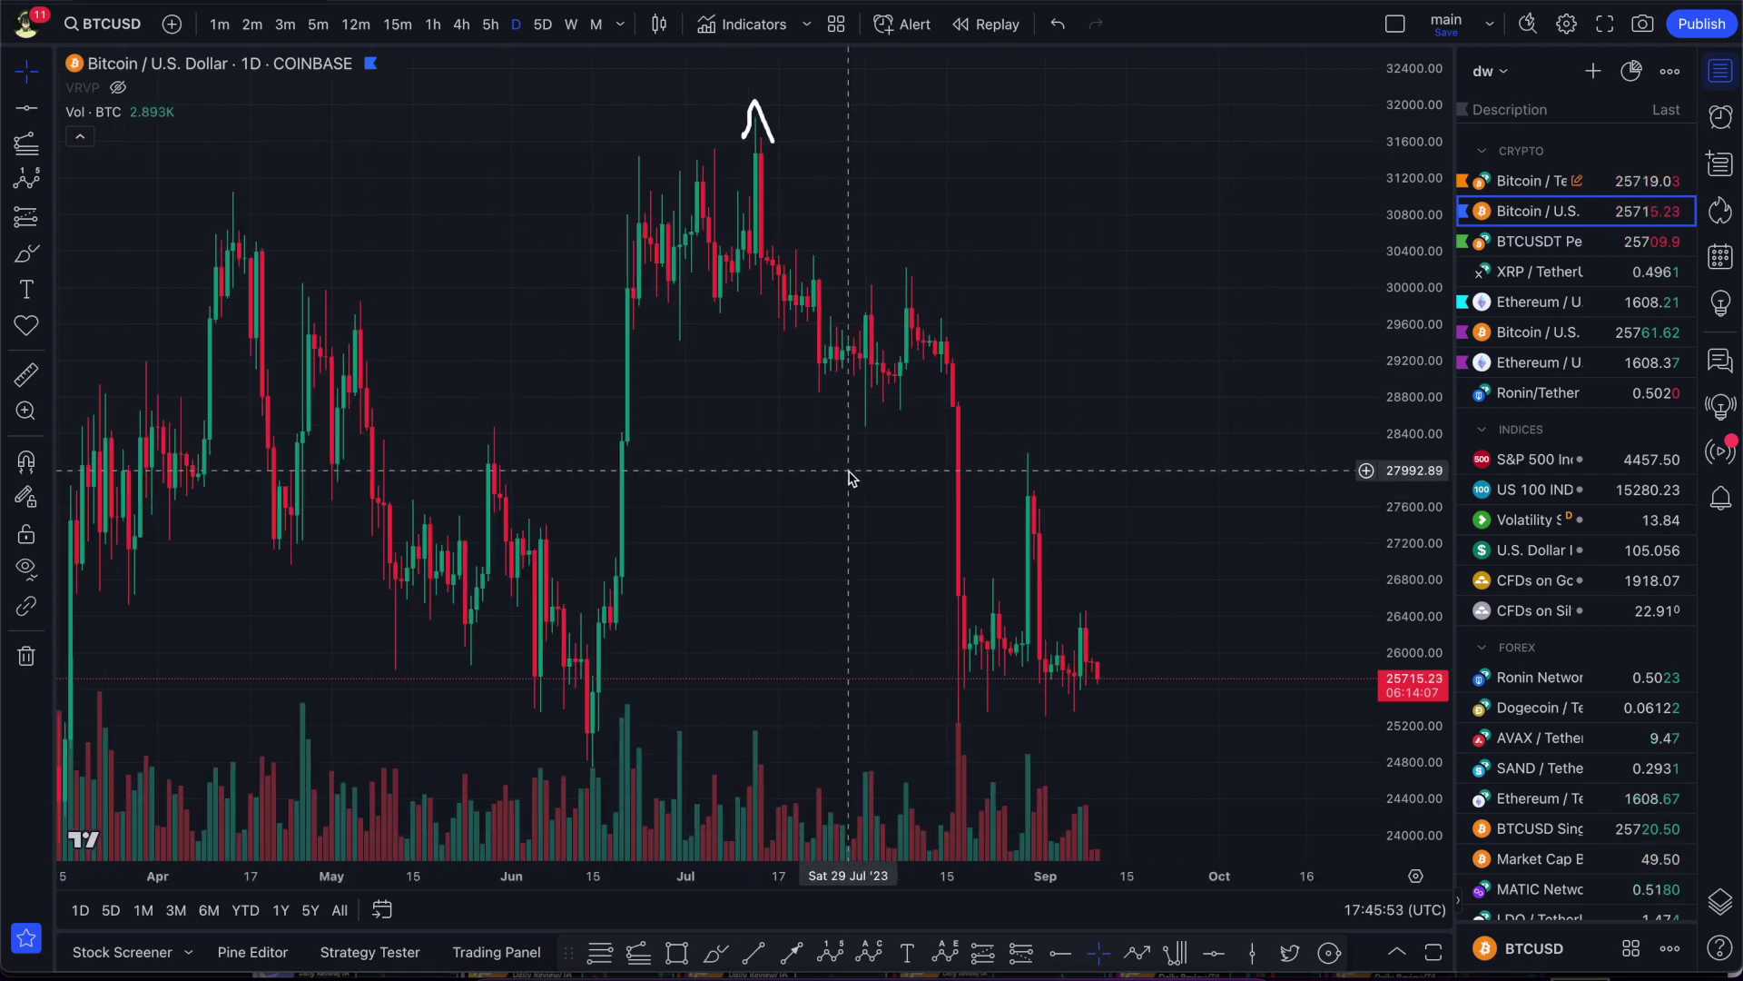
{"action": "scroll", "coordinate": [707, 366], "scroll_direction": "up", "scroll_amount": 1}
{"action": "scroll", "coordinate": [707, 366], "scroll_direction": "up", "scroll_amount": 1}
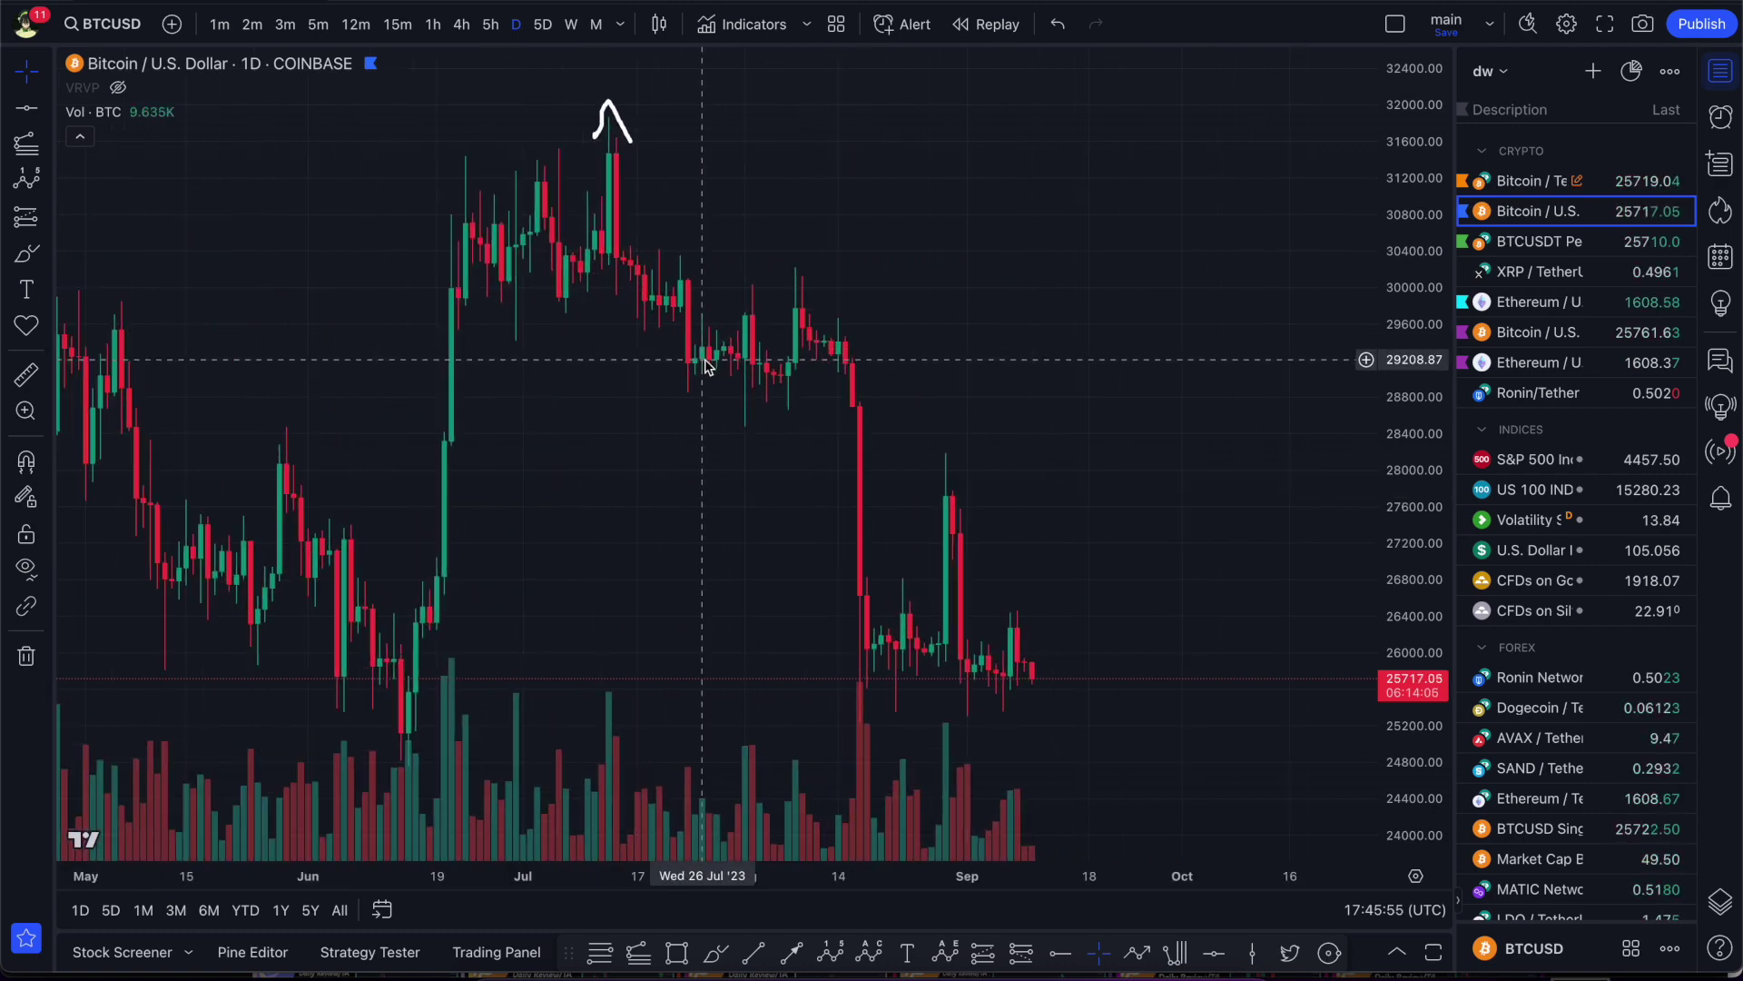
{"action": "scroll", "coordinate": [717, 309], "scroll_direction": "up", "scroll_amount": 1}
{"action": "left_click_drag", "start_coordinate": [607, 284], "coordinate": [727, 311]}
{"action": "scroll", "coordinate": [727, 311], "scroll_direction": "down", "scroll_amount": 1}
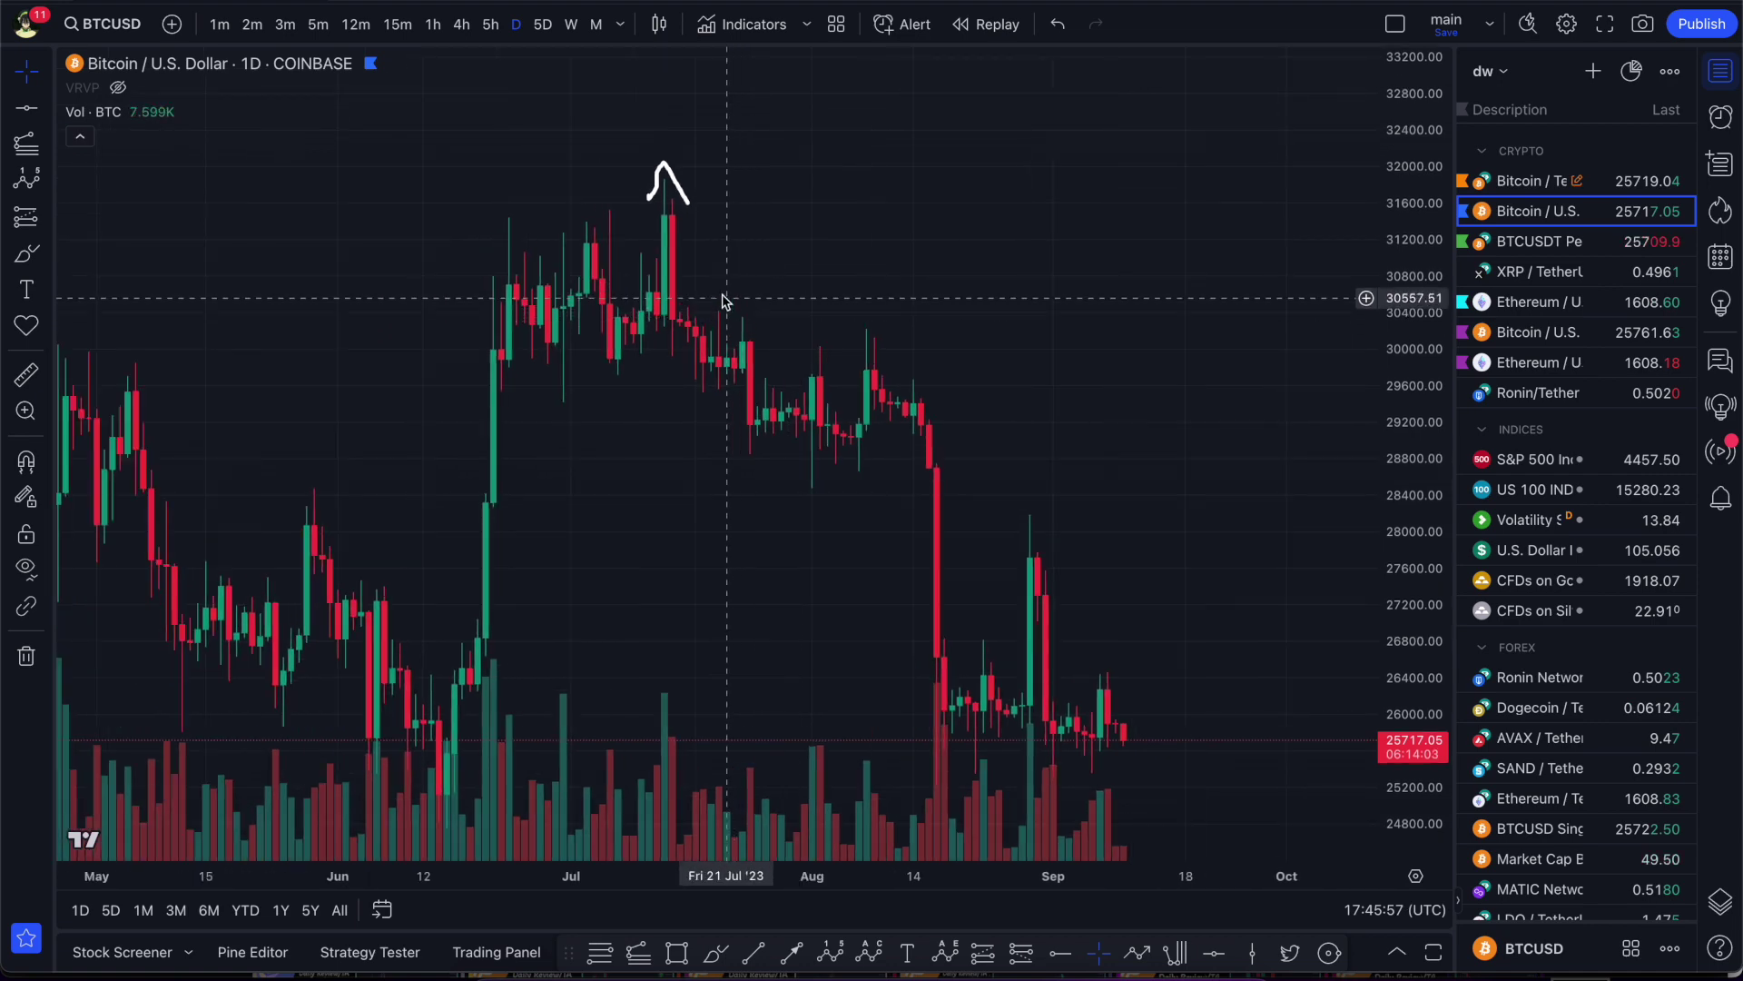
{"action": "scroll", "coordinate": [697, 240], "scroll_direction": "up", "scroll_amount": 3}
{"action": "left_click_drag", "start_coordinate": [533, 241], "coordinate": [710, 286]}
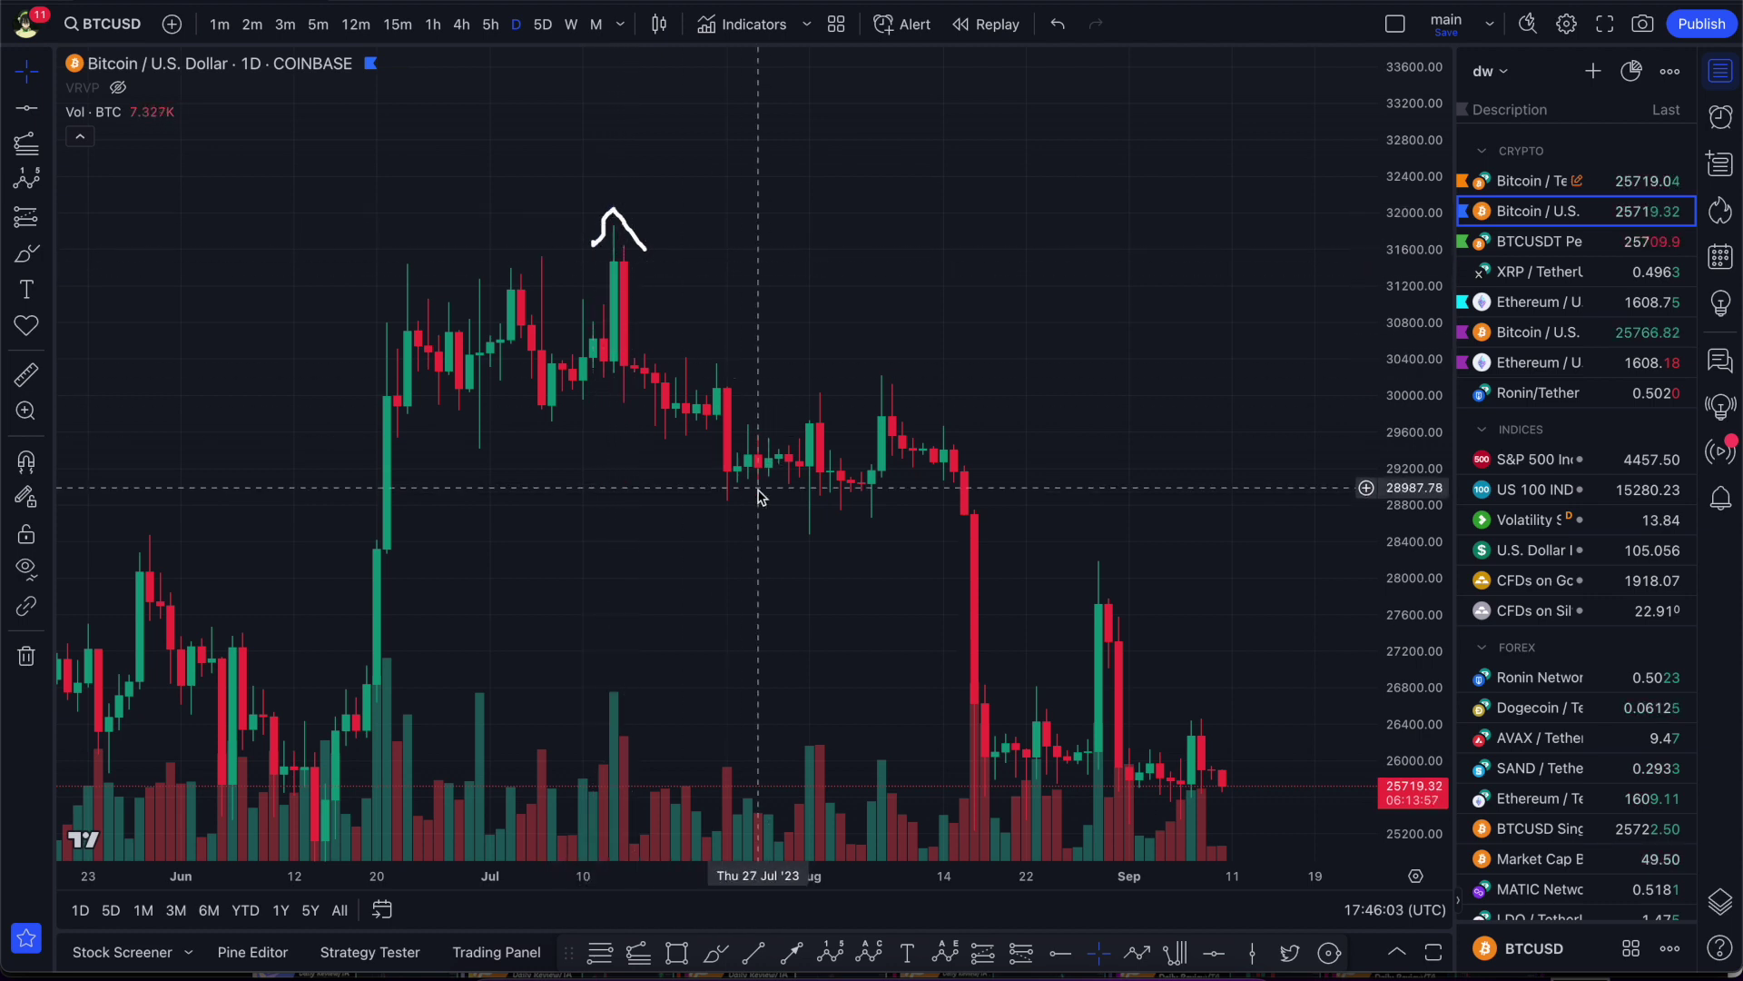
- Frame the mid-July 2023 high candles with a purple rectangle from about 29,900 to 31,900 and raise the white brush mark above it
{"action": "left_click", "coordinate": [677, 951]}
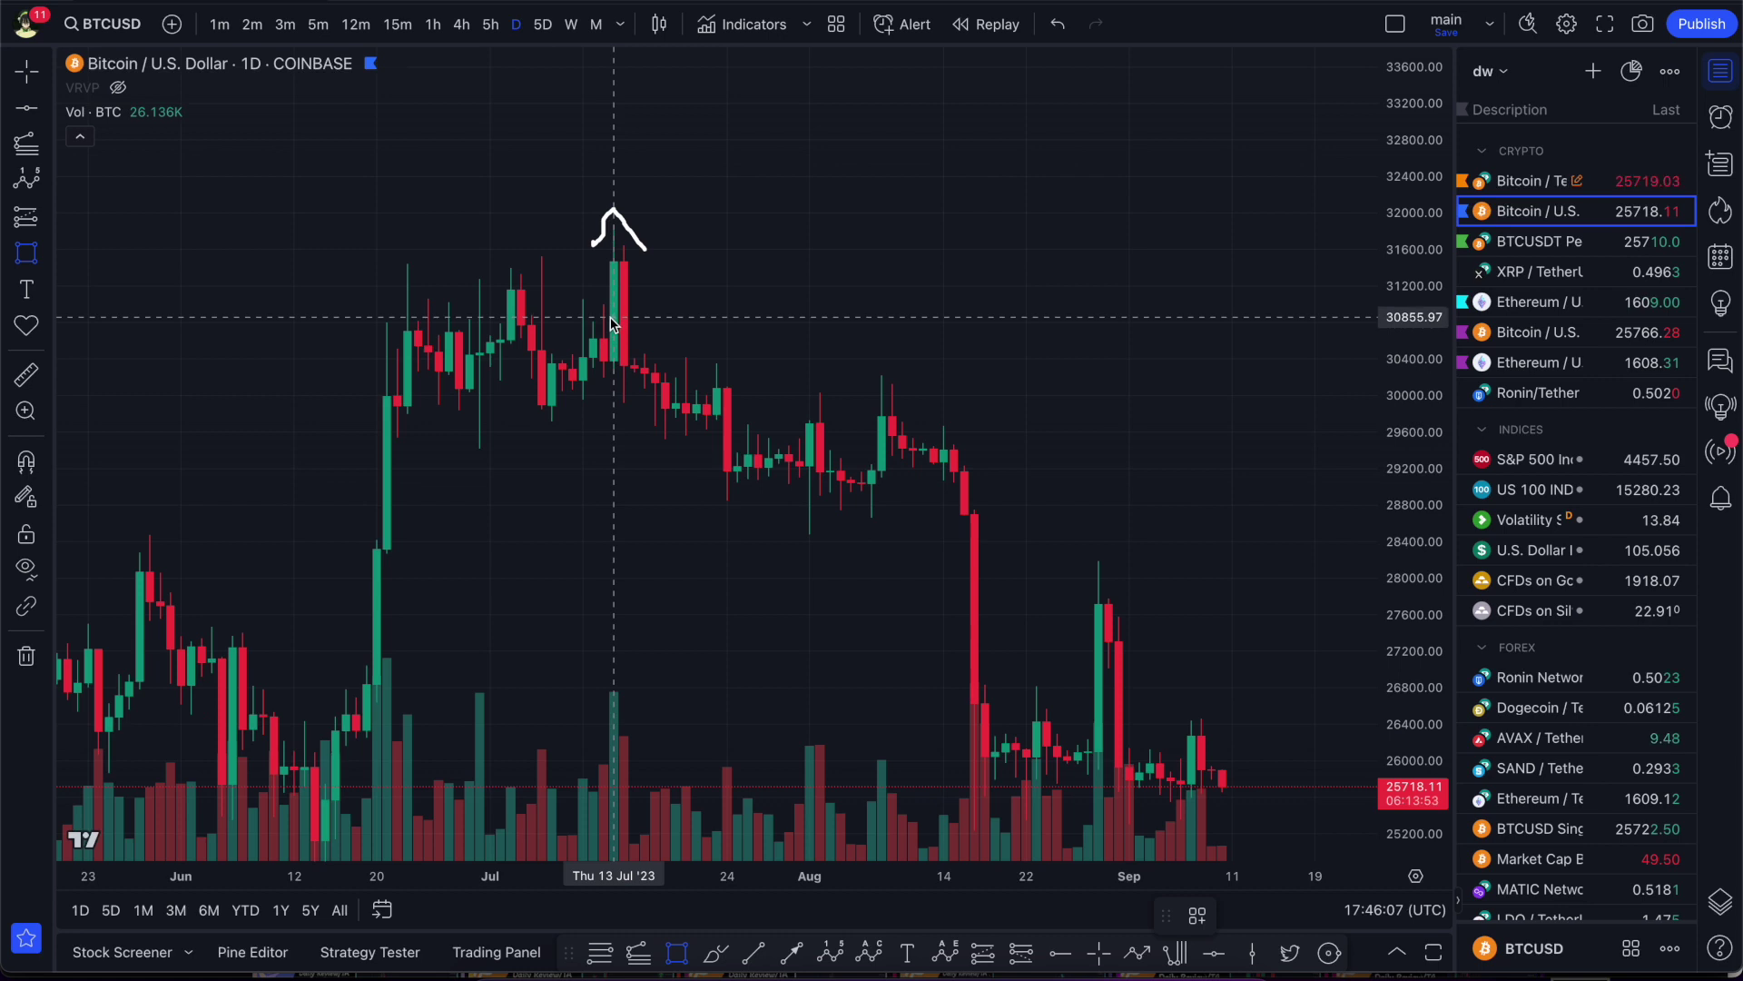
{"action": "mouse_move", "coordinate": [592, 394]}
{"action": "left_mouse_down"}
{"action": "mouse_move", "coordinate": [623, 242]}
{"action": "mouse_move", "coordinate": [635, 277]}
{"action": "mouse_move", "coordinate": [645, 224]}
{"action": "left_mouse_up"}
{"action": "left_click_drag", "start_coordinate": [644, 396], "coordinate": [645, 403]}
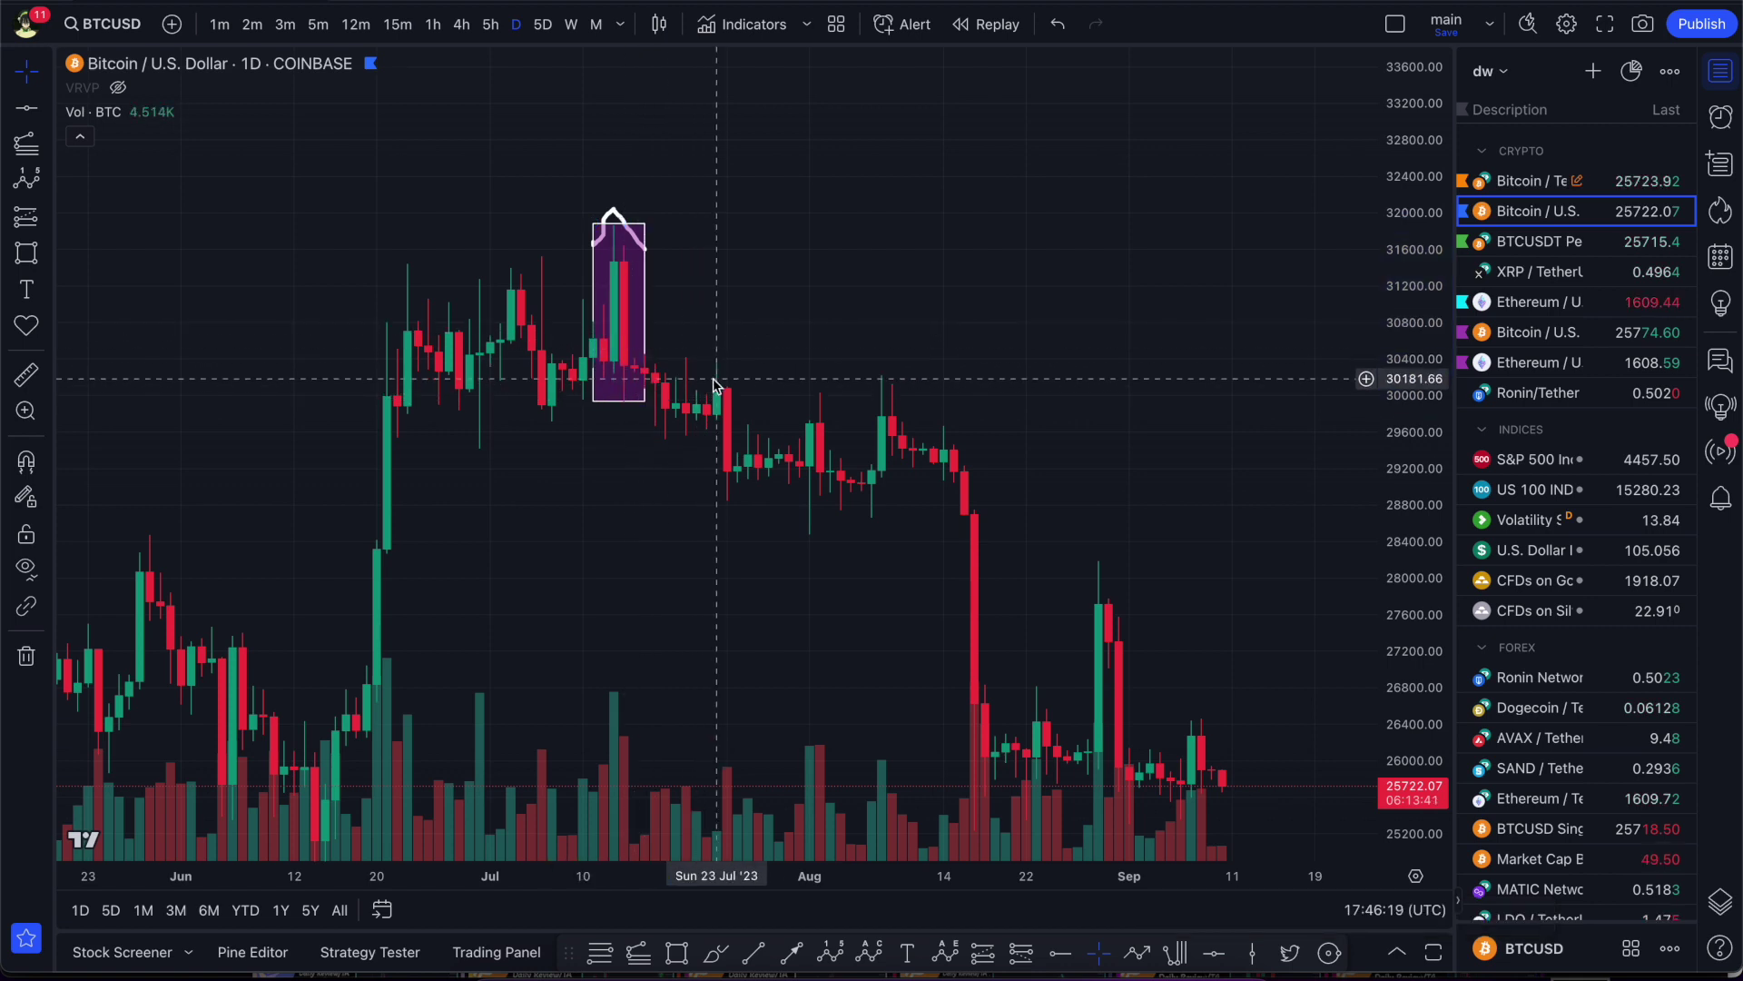
{"action": "left_click_drag", "start_coordinate": [594, 402], "coordinate": [586, 408]}
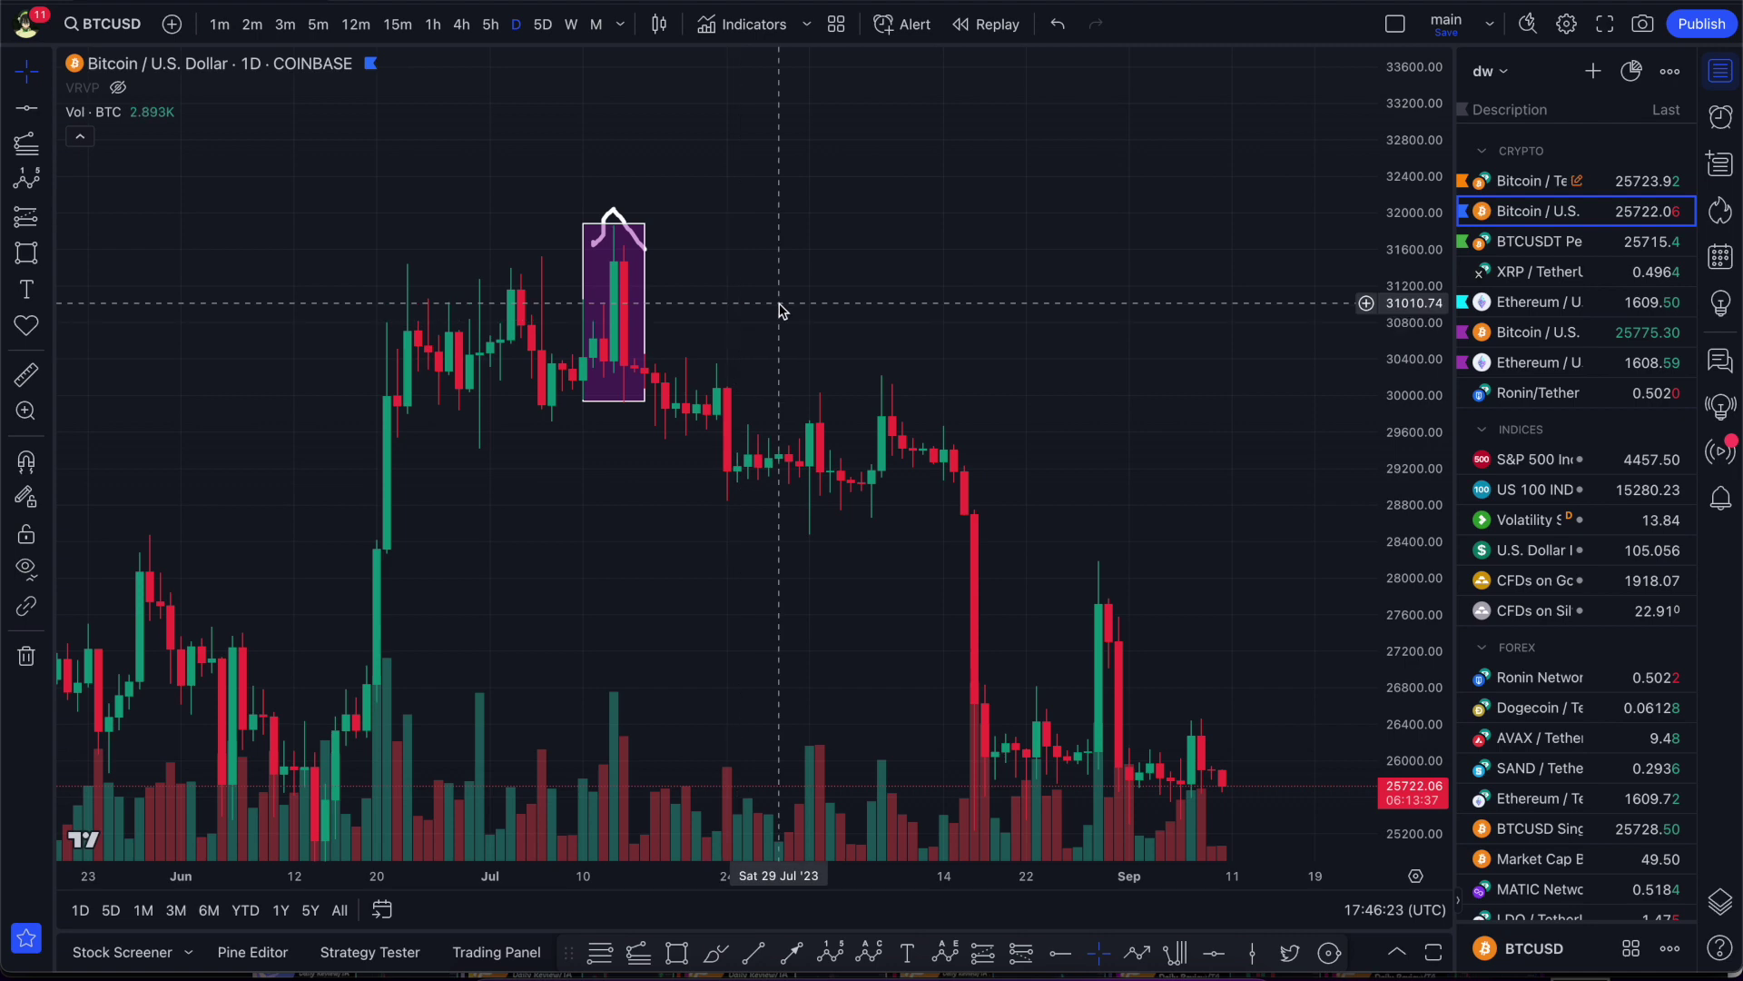
{"action": "scroll", "coordinate": [708, 304], "scroll_direction": "up", "scroll_amount": 2}
{"action": "left_click_drag", "start_coordinate": [550, 210], "coordinate": [553, 197]}
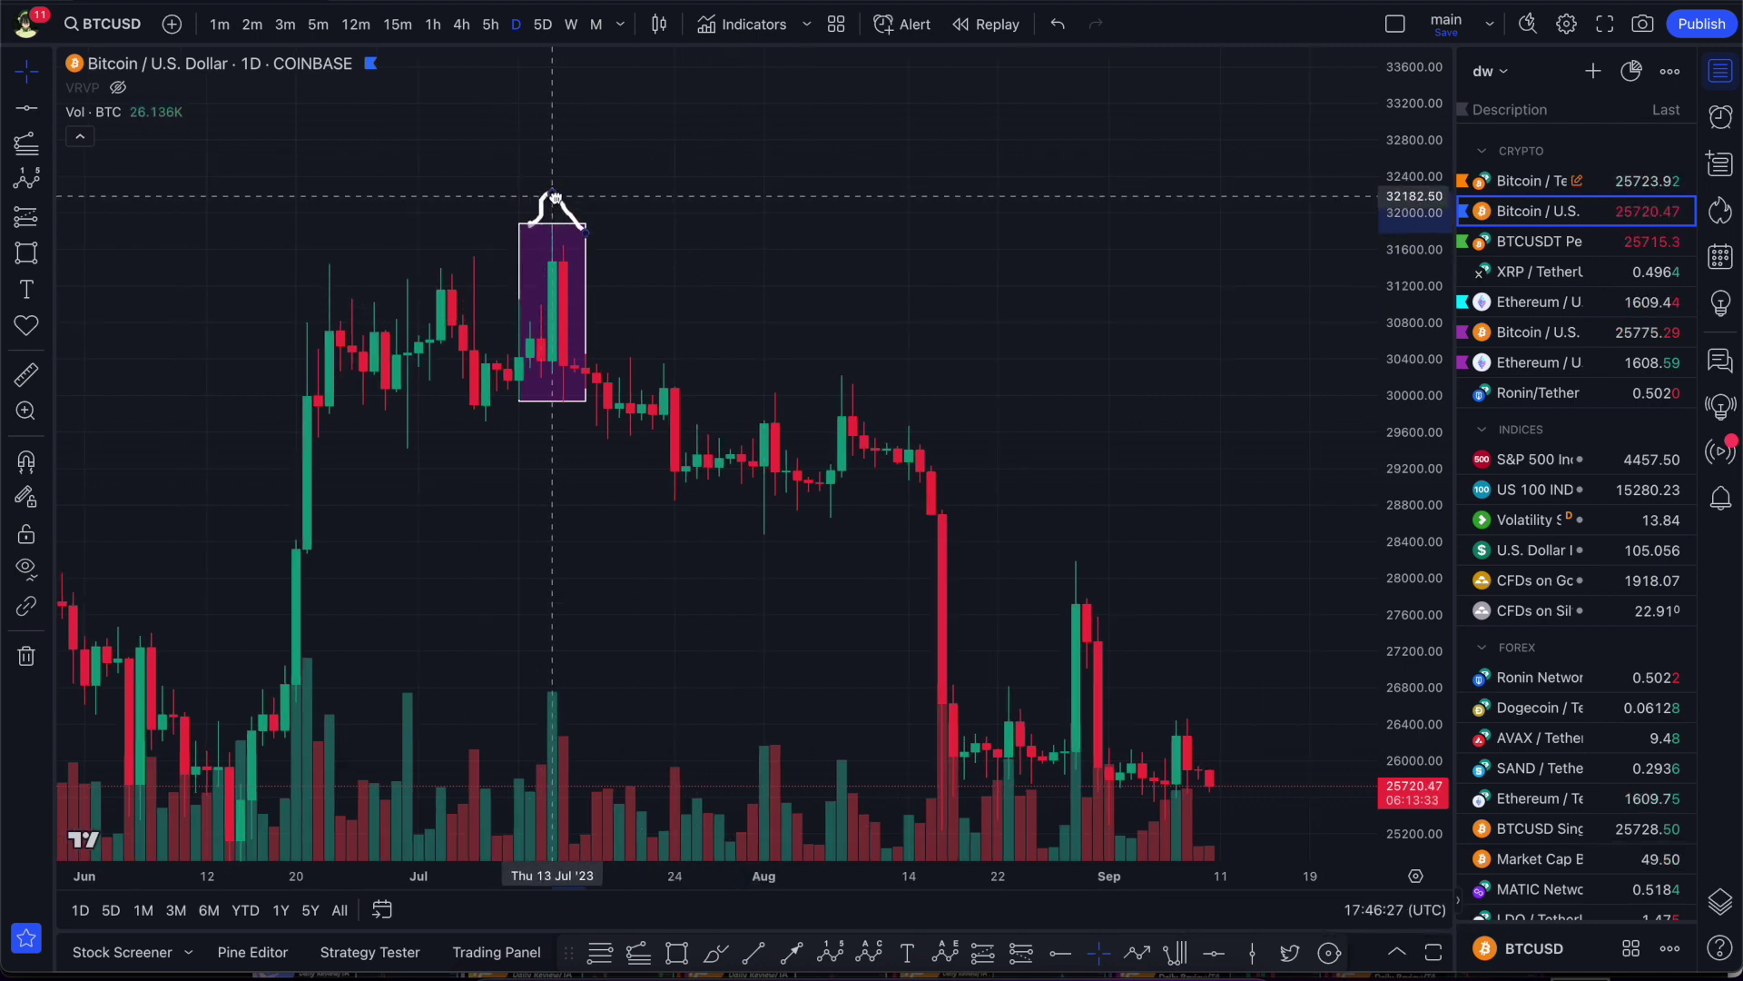
{"action": "scroll", "coordinate": [863, 377], "scroll_direction": "down", "scroll_amount": 5}
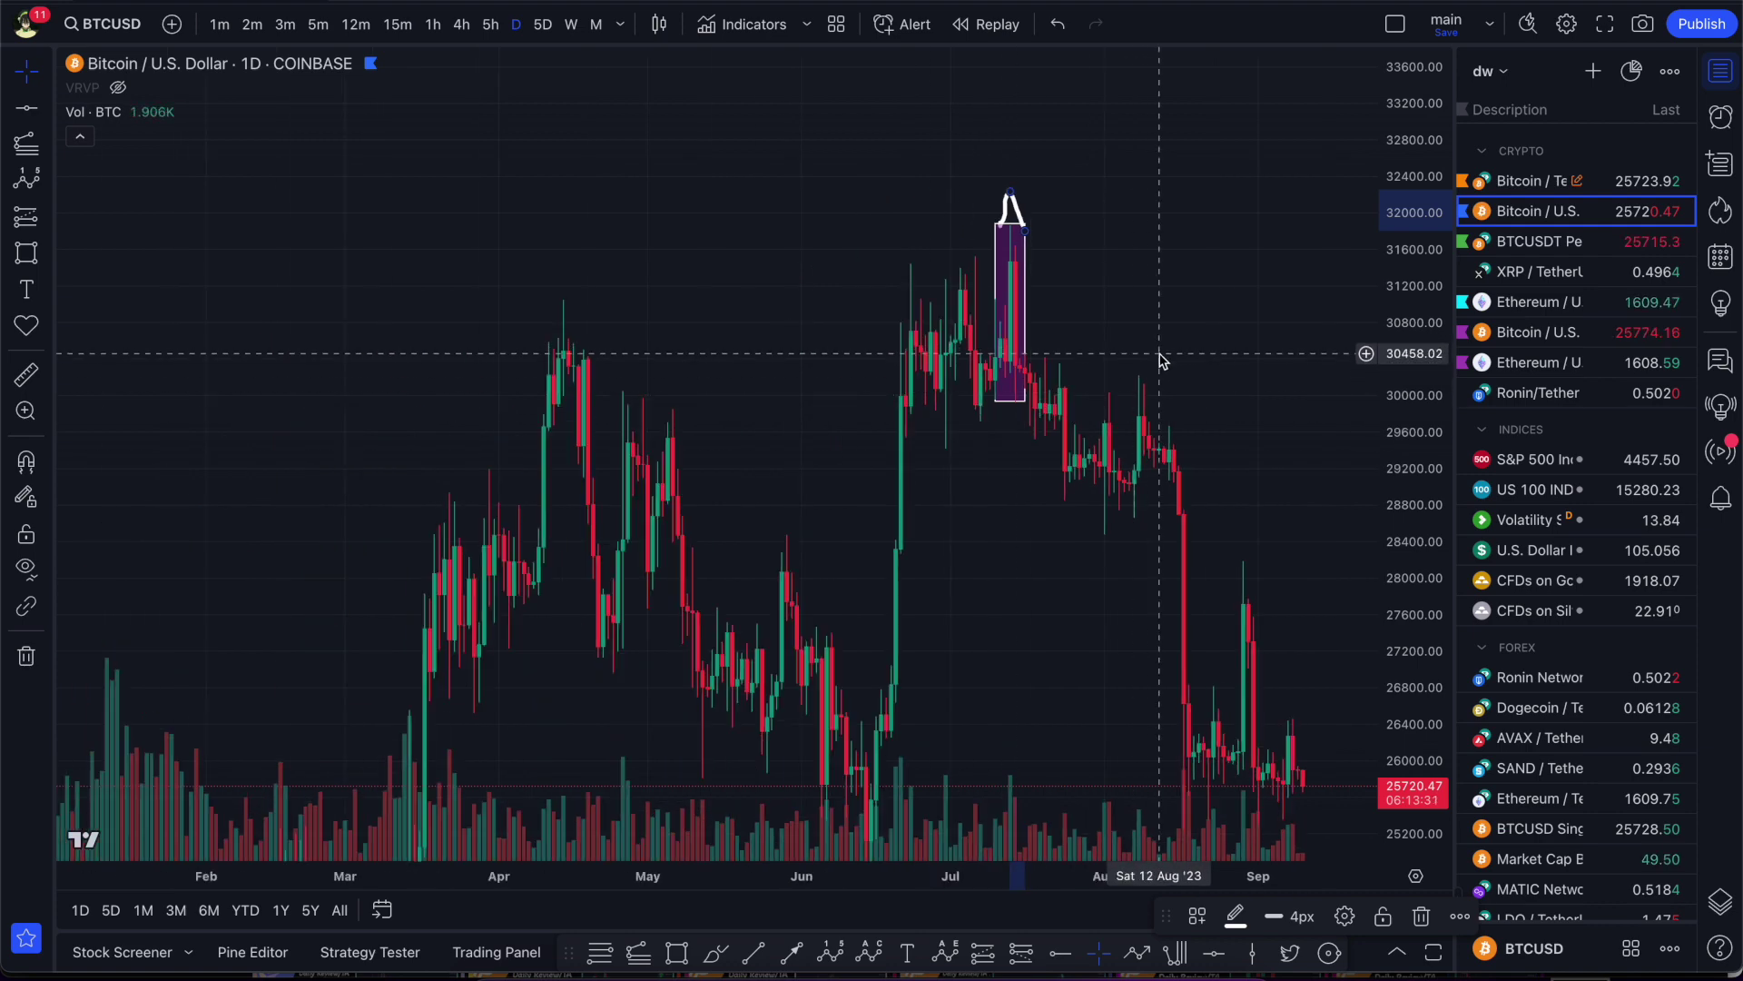
{"action": "scroll", "coordinate": [1149, 400], "scroll_direction": "right", "scroll_amount": 6}
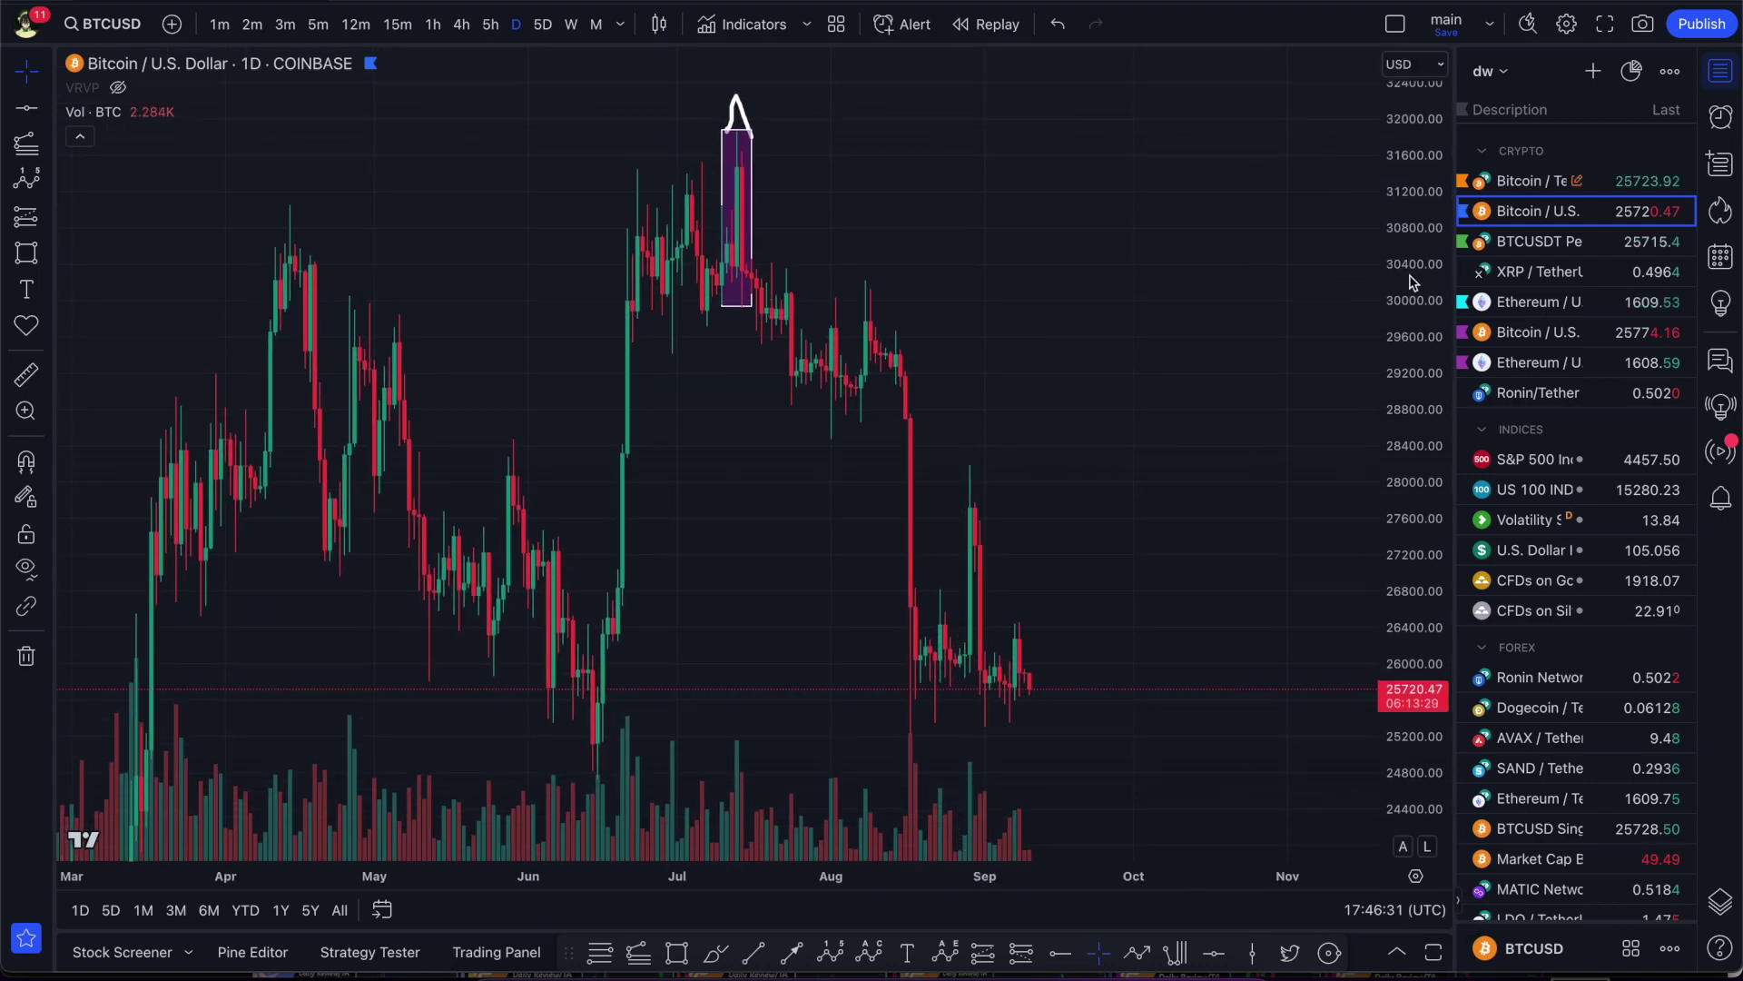
{"action": "left_click_drag", "start_coordinate": [1413, 272], "coordinate": [1410, 392]}
{"action": "mouse_move", "coordinate": [846, 186]}
{"action": "left_mouse_down"}
{"action": "mouse_move", "coordinate": [855, 160]}
{"action": "mouse_move", "coordinate": [851, 185]}
{"action": "mouse_move", "coordinate": [893, 152]}
{"action": "mouse_move", "coordinate": [926, 223]}
{"action": "left_mouse_up"}
{"action": "left_click", "coordinate": [715, 951]}
{"action": "mouse_move", "coordinate": [1019, 390]}
{"action": "left_mouse_down"}
{"action": "mouse_move", "coordinate": [1062, 423]}
{"action": "mouse_move", "coordinate": [1083, 400]}
{"action": "left_mouse_up"}
{"action": "key", "text": "ctrl+z"}
{"action": "key", "text": "ctrl+z"}
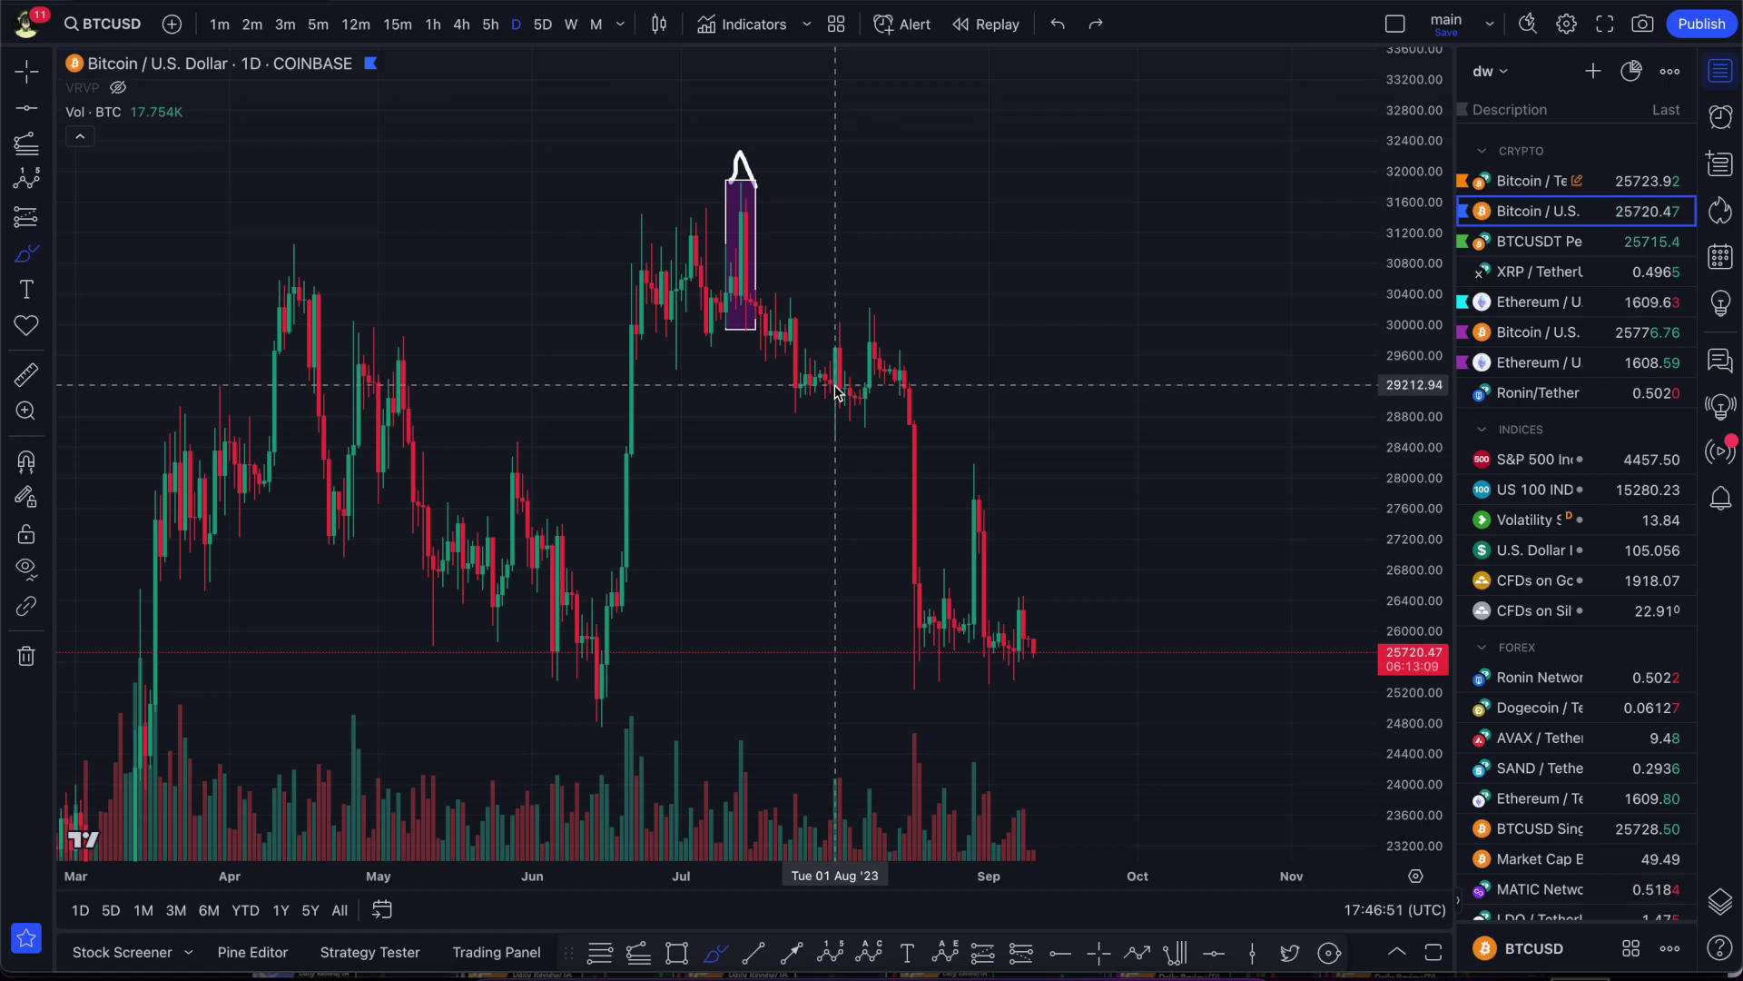
{"action": "left_click_drag", "start_coordinate": [1033, 212], "coordinate": [1043, 418]}
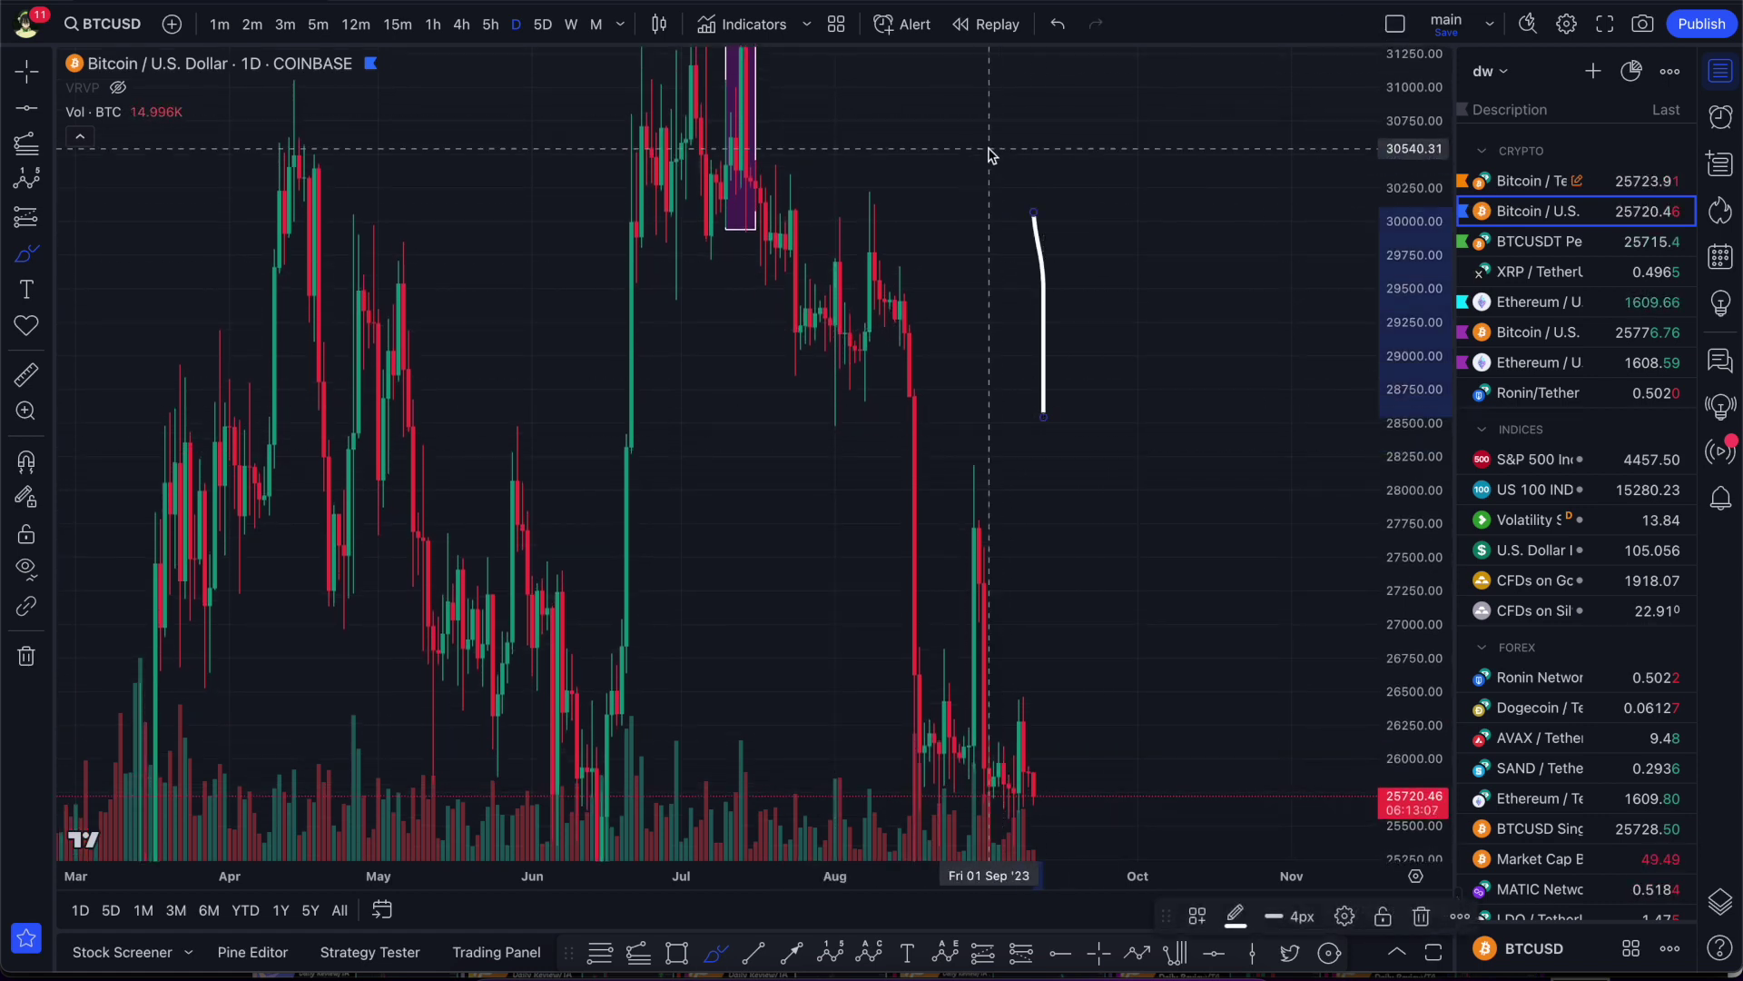
{"action": "left_click_drag", "start_coordinate": [1032, 232], "coordinate": [1053, 303]}
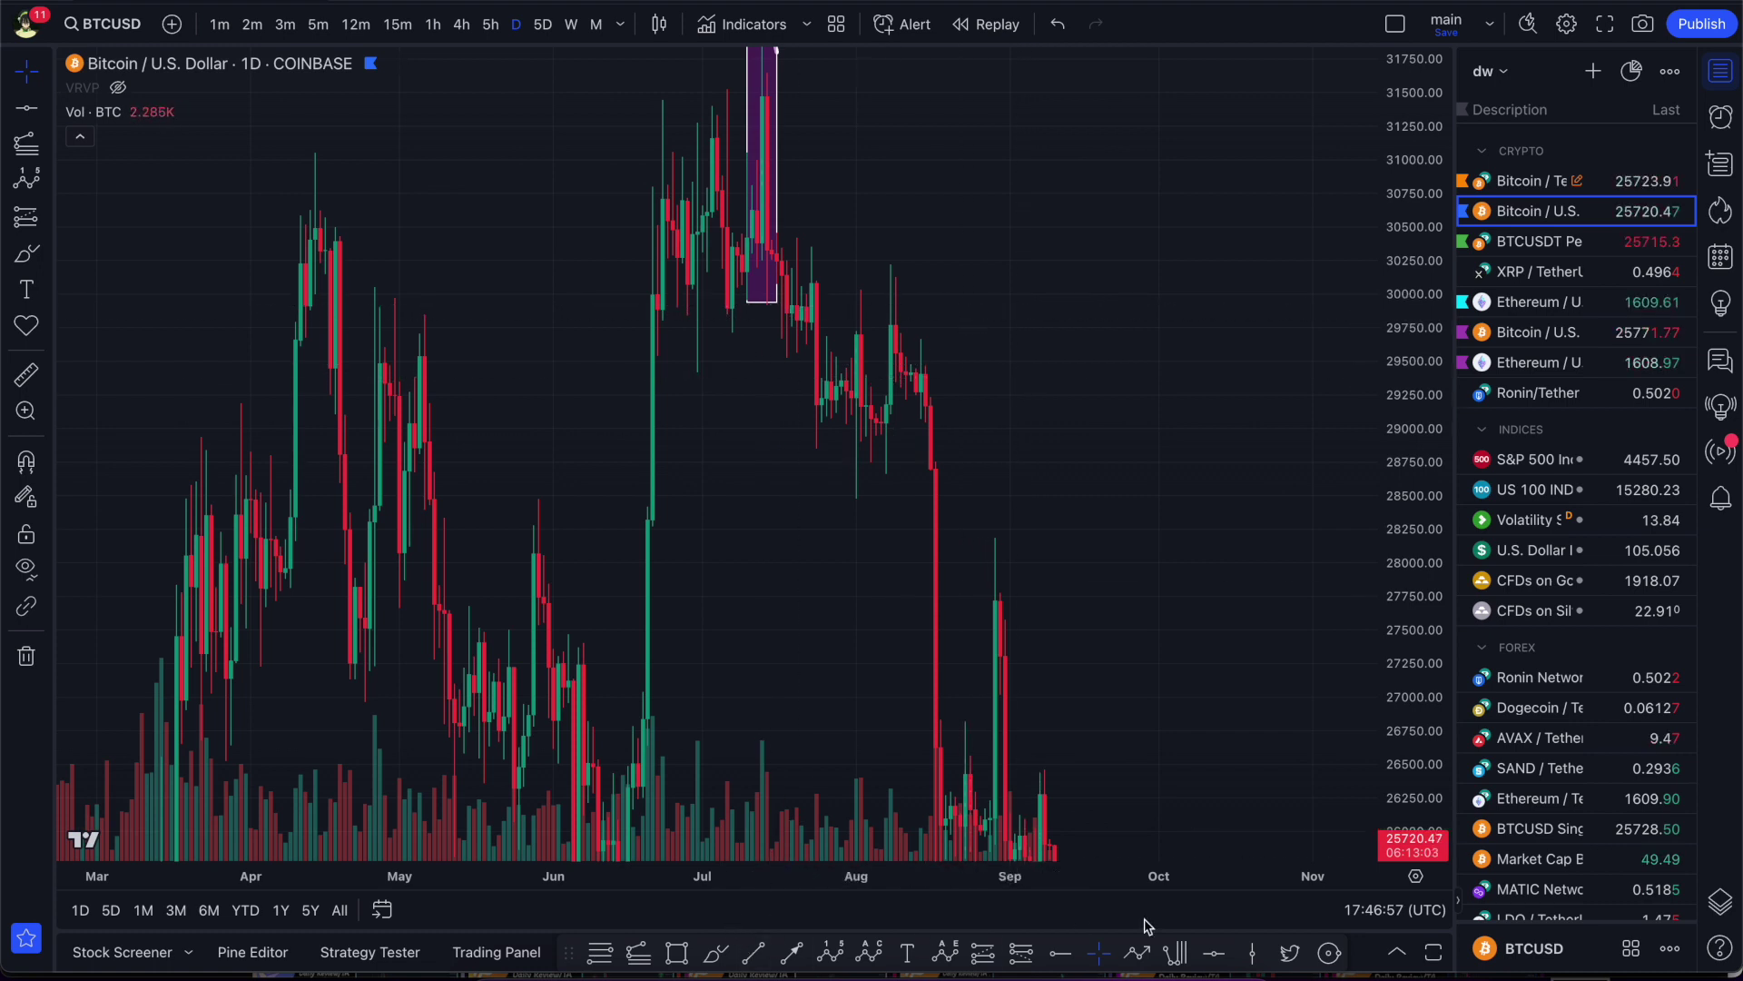
- Place a horizontal line along the lower edge of the July rectangle, at about 29,924
{"action": "left_click", "coordinate": [1216, 953]}
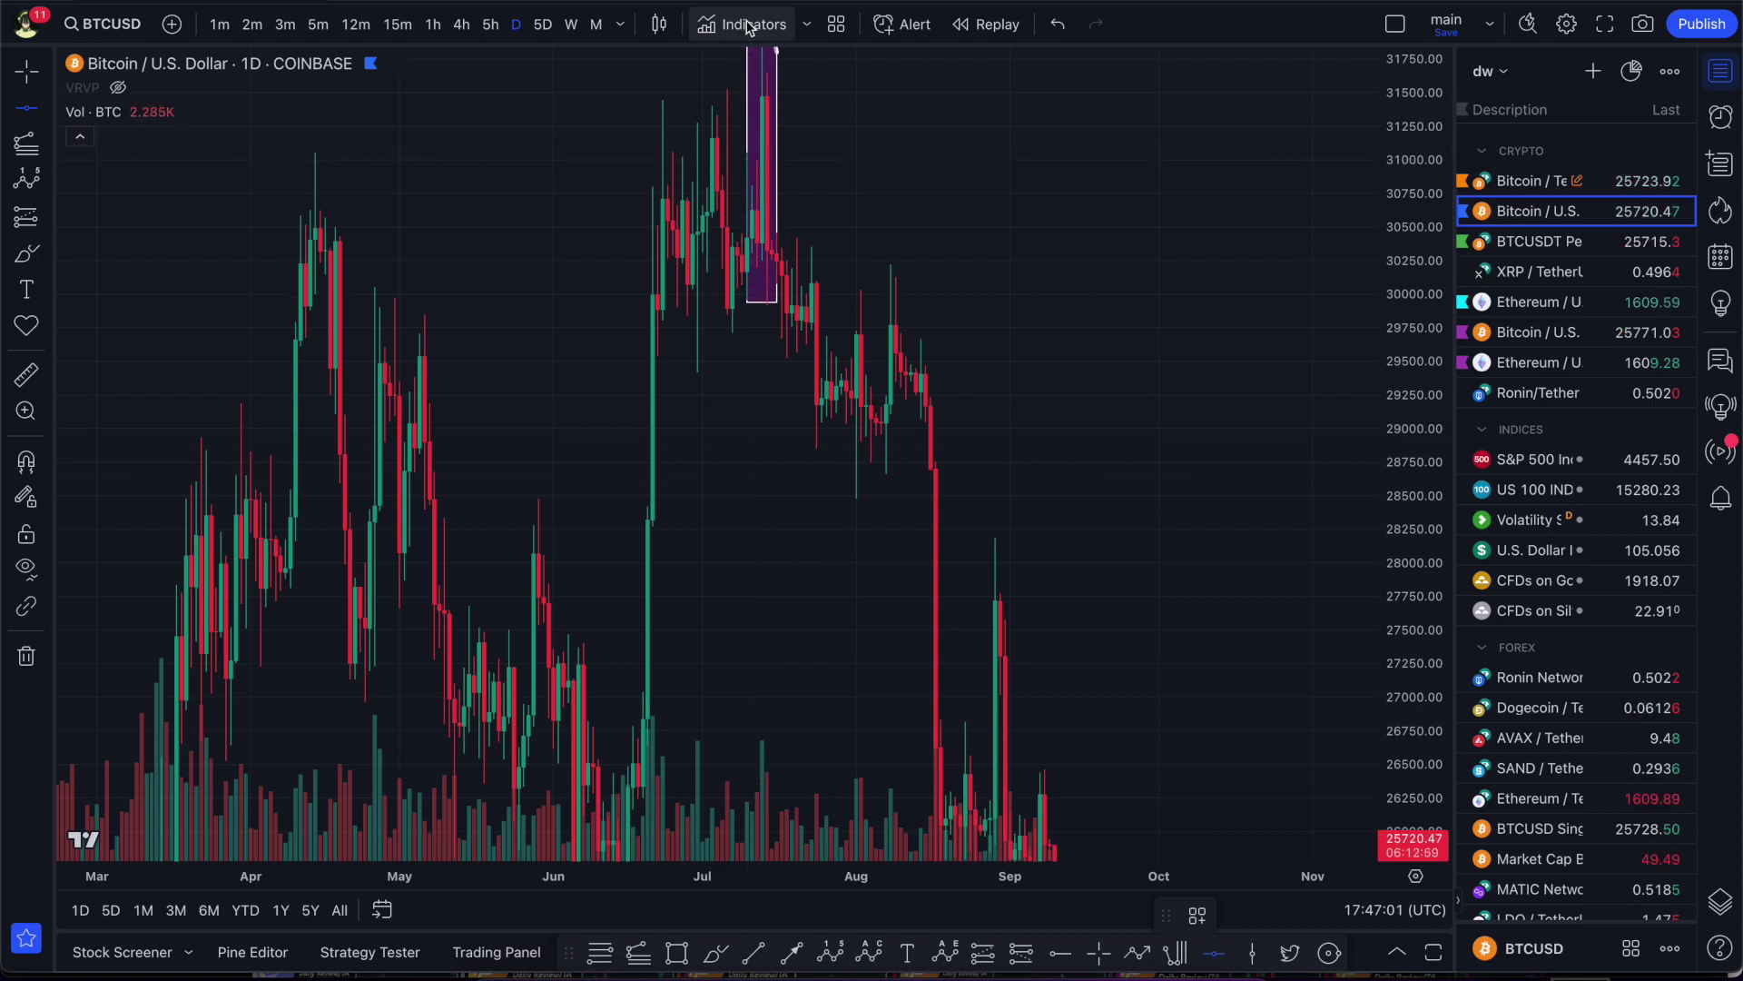
{"action": "left_click", "coordinate": [804, 306]}
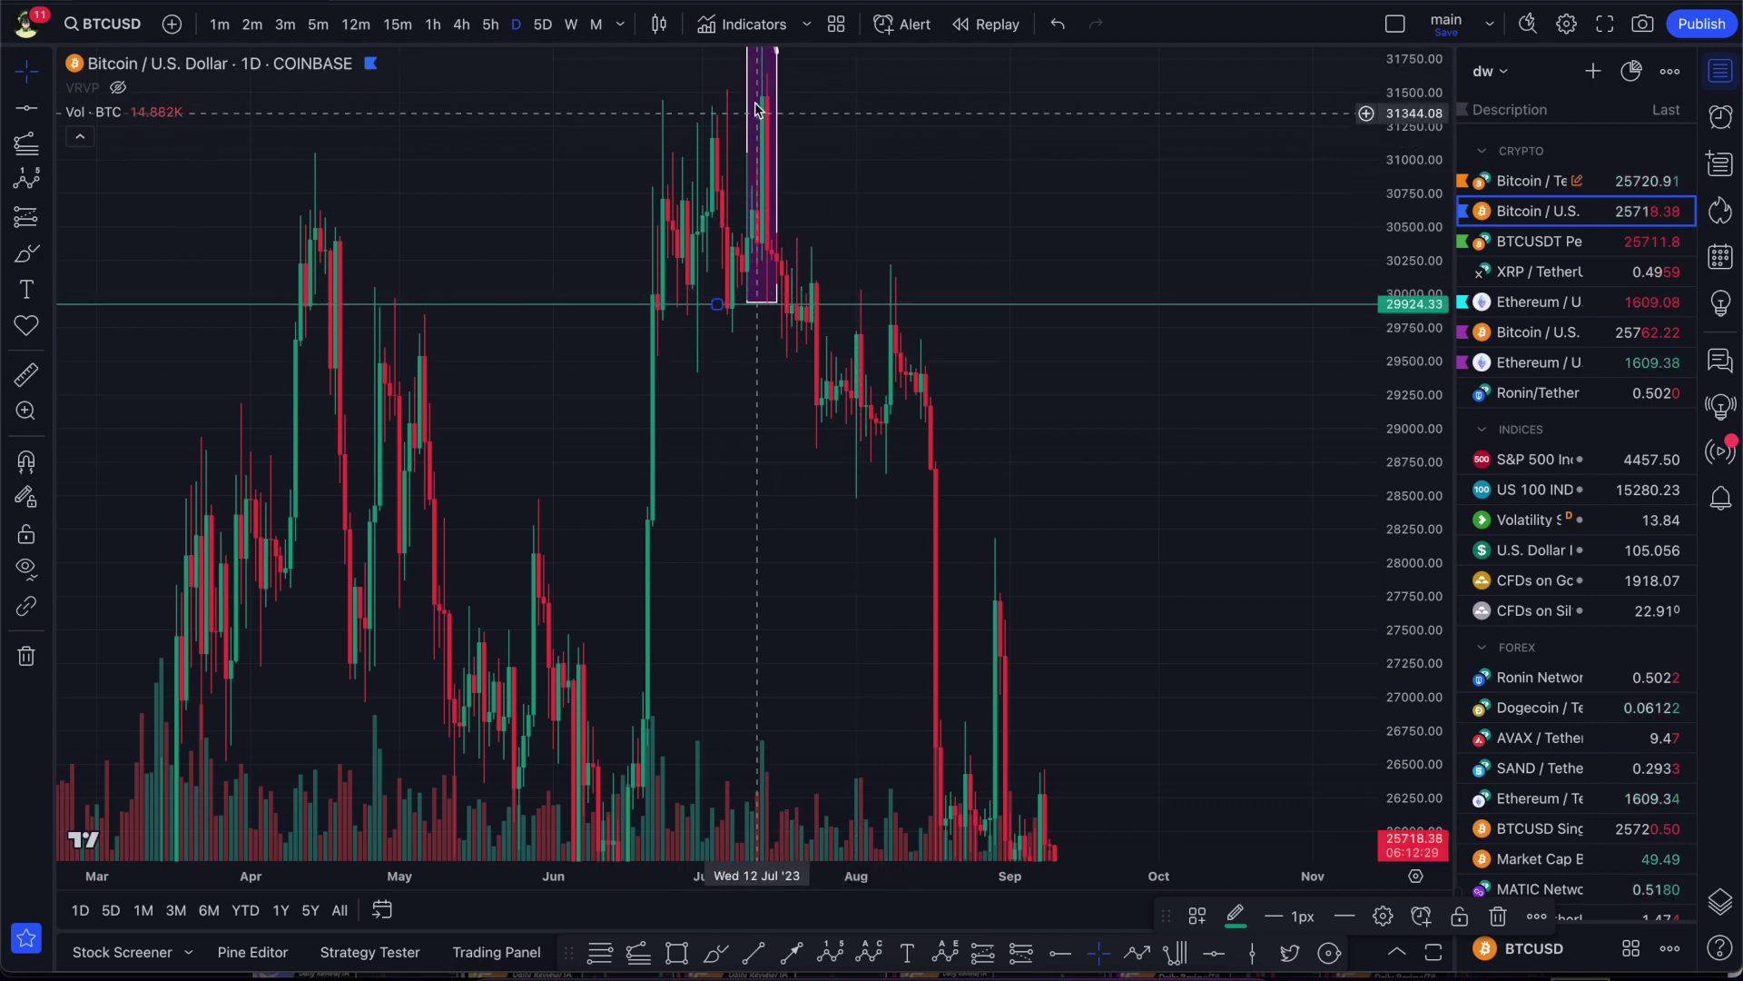
- Draw a purple rectangle around the sharp mid-August 2023 drop, from about 25,485 up to about 29,690
{"action": "left_click_drag", "start_coordinate": [937, 361], "coordinate": [818, 250]}
{"action": "left_click_drag", "start_coordinate": [828, 336], "coordinate": [794, 196]}
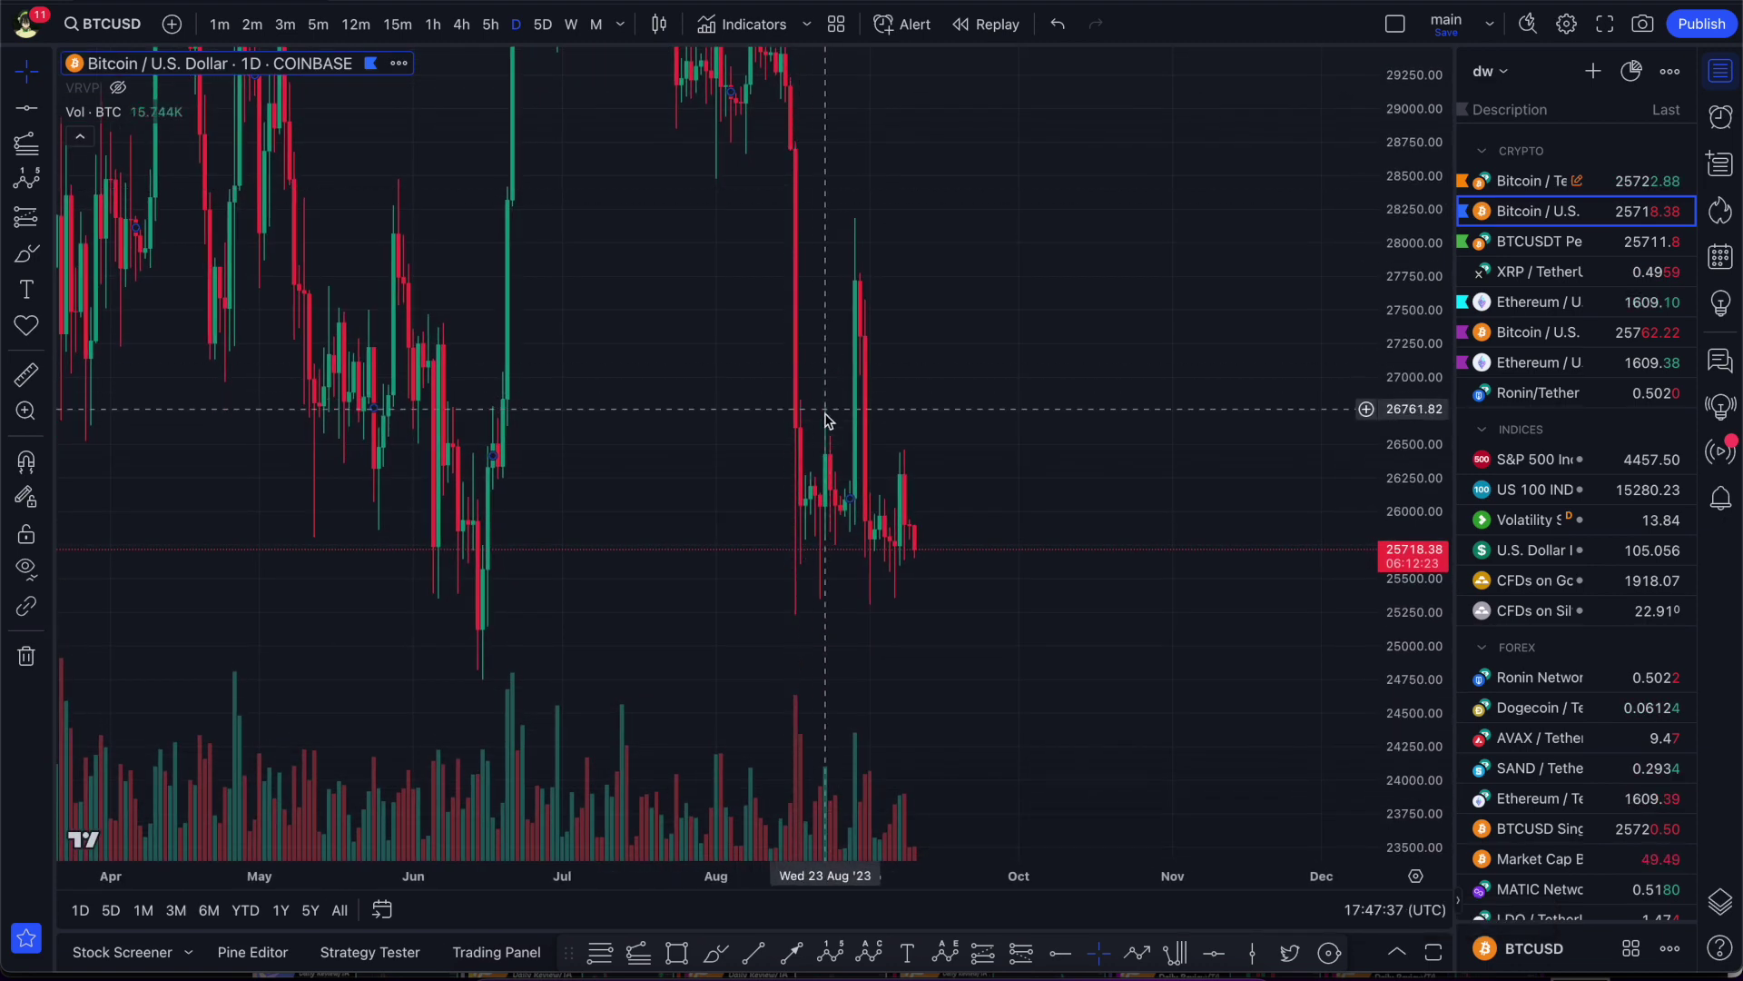
{"action": "left_click_drag", "start_coordinate": [836, 402], "coordinate": [869, 425]}
{"action": "left_click_drag", "start_coordinate": [1413, 275], "coordinate": [1410, 491]}
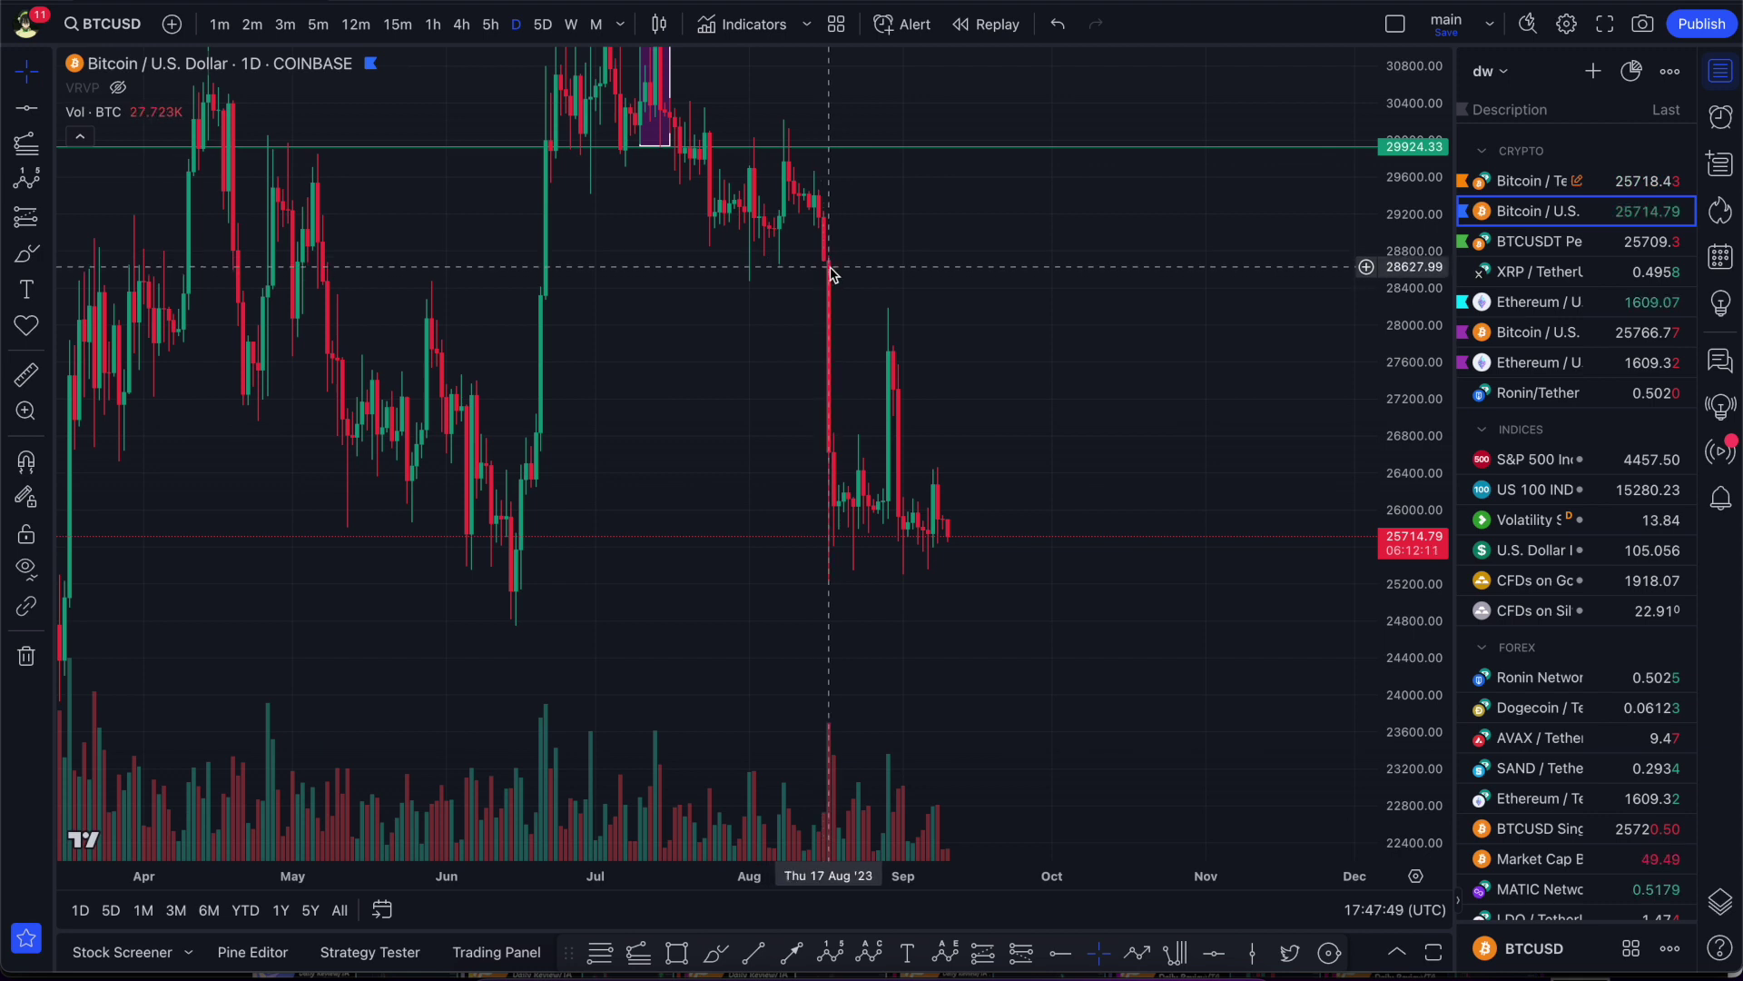
{"action": "left_click_drag", "start_coordinate": [829, 273], "coordinate": [811, 221]}
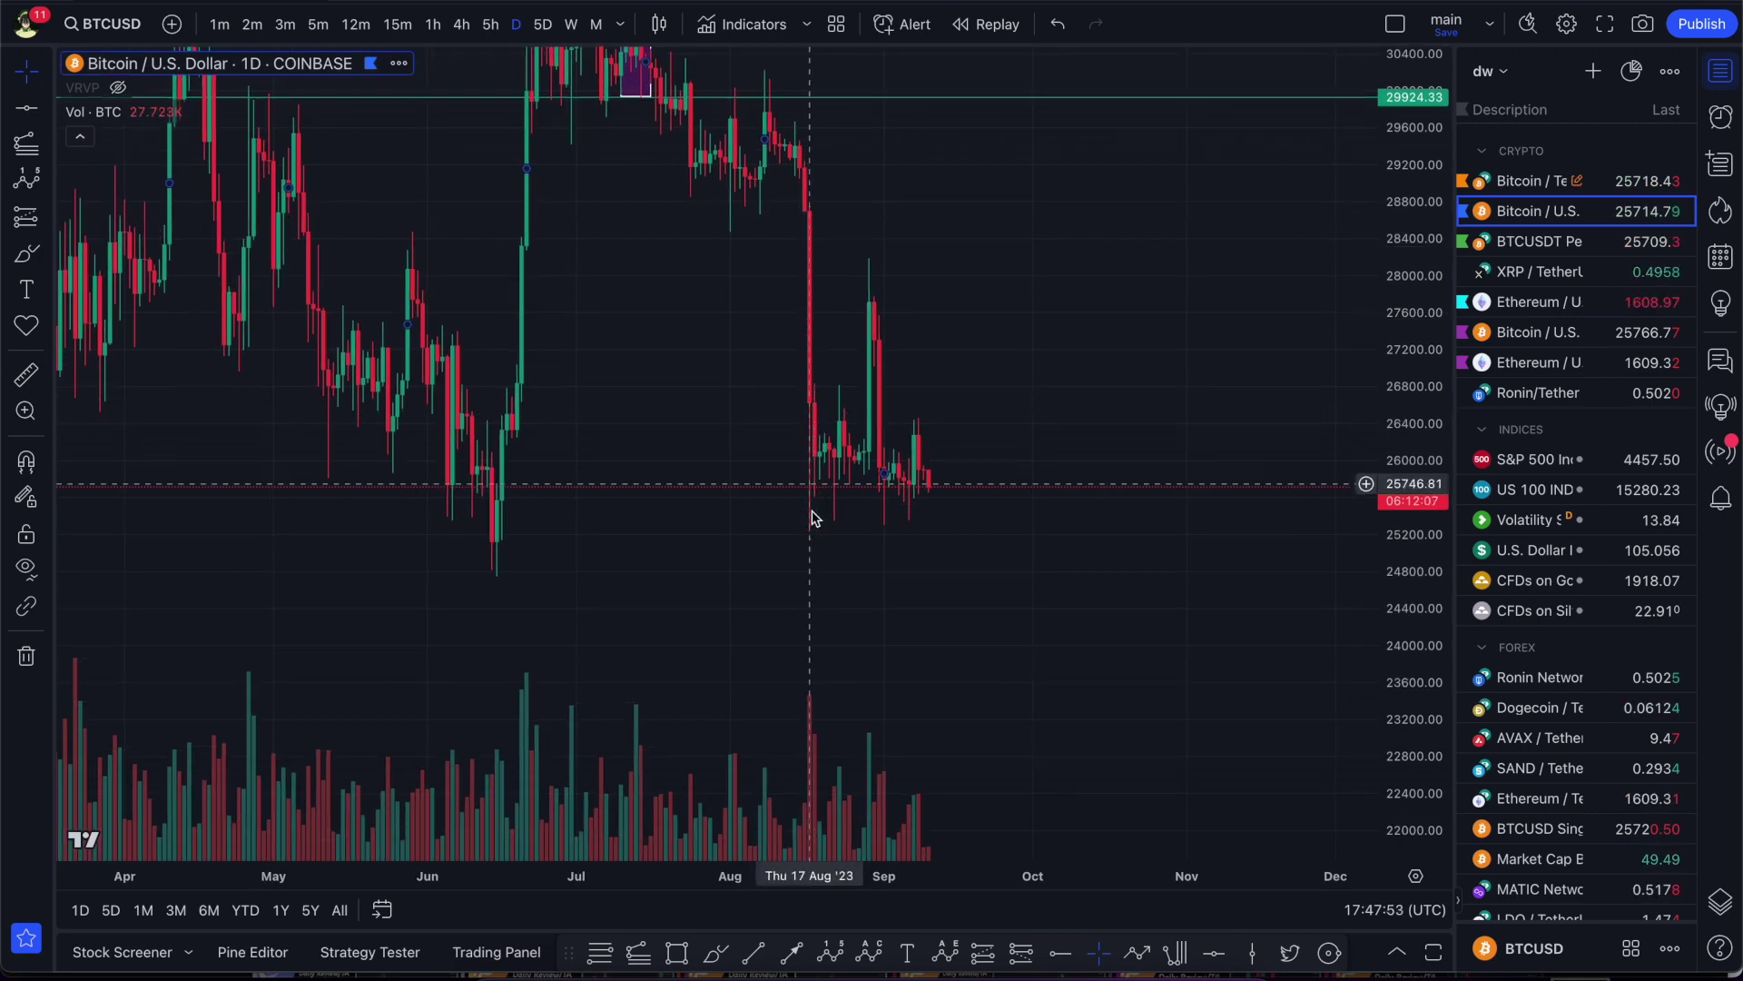
{"action": "left_click", "coordinate": [681, 958]}
{"action": "left_click", "coordinate": [823, 509]}
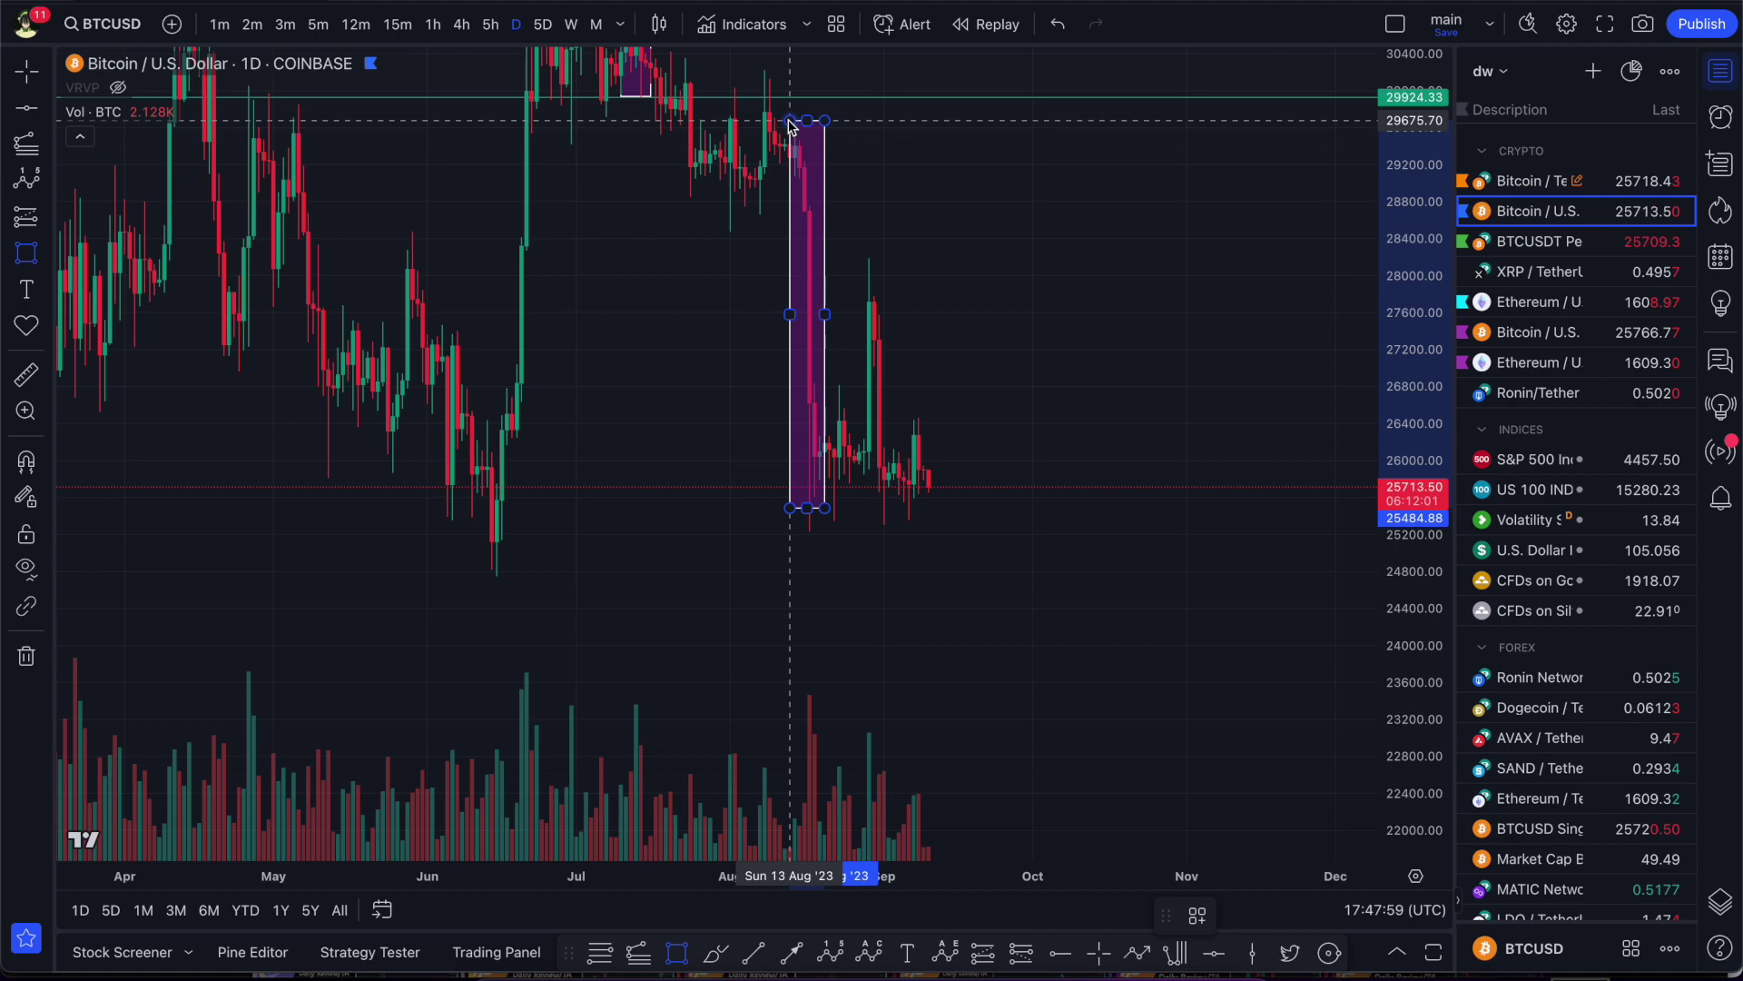
{"action": "left_click", "coordinate": [787, 120]}
- Adjust the August rectangle so its left edge sits at 13 August 2023 and its lower edge at about 25,223
{"action": "left_click_drag", "start_coordinate": [924, 216], "coordinate": [849, 235]}
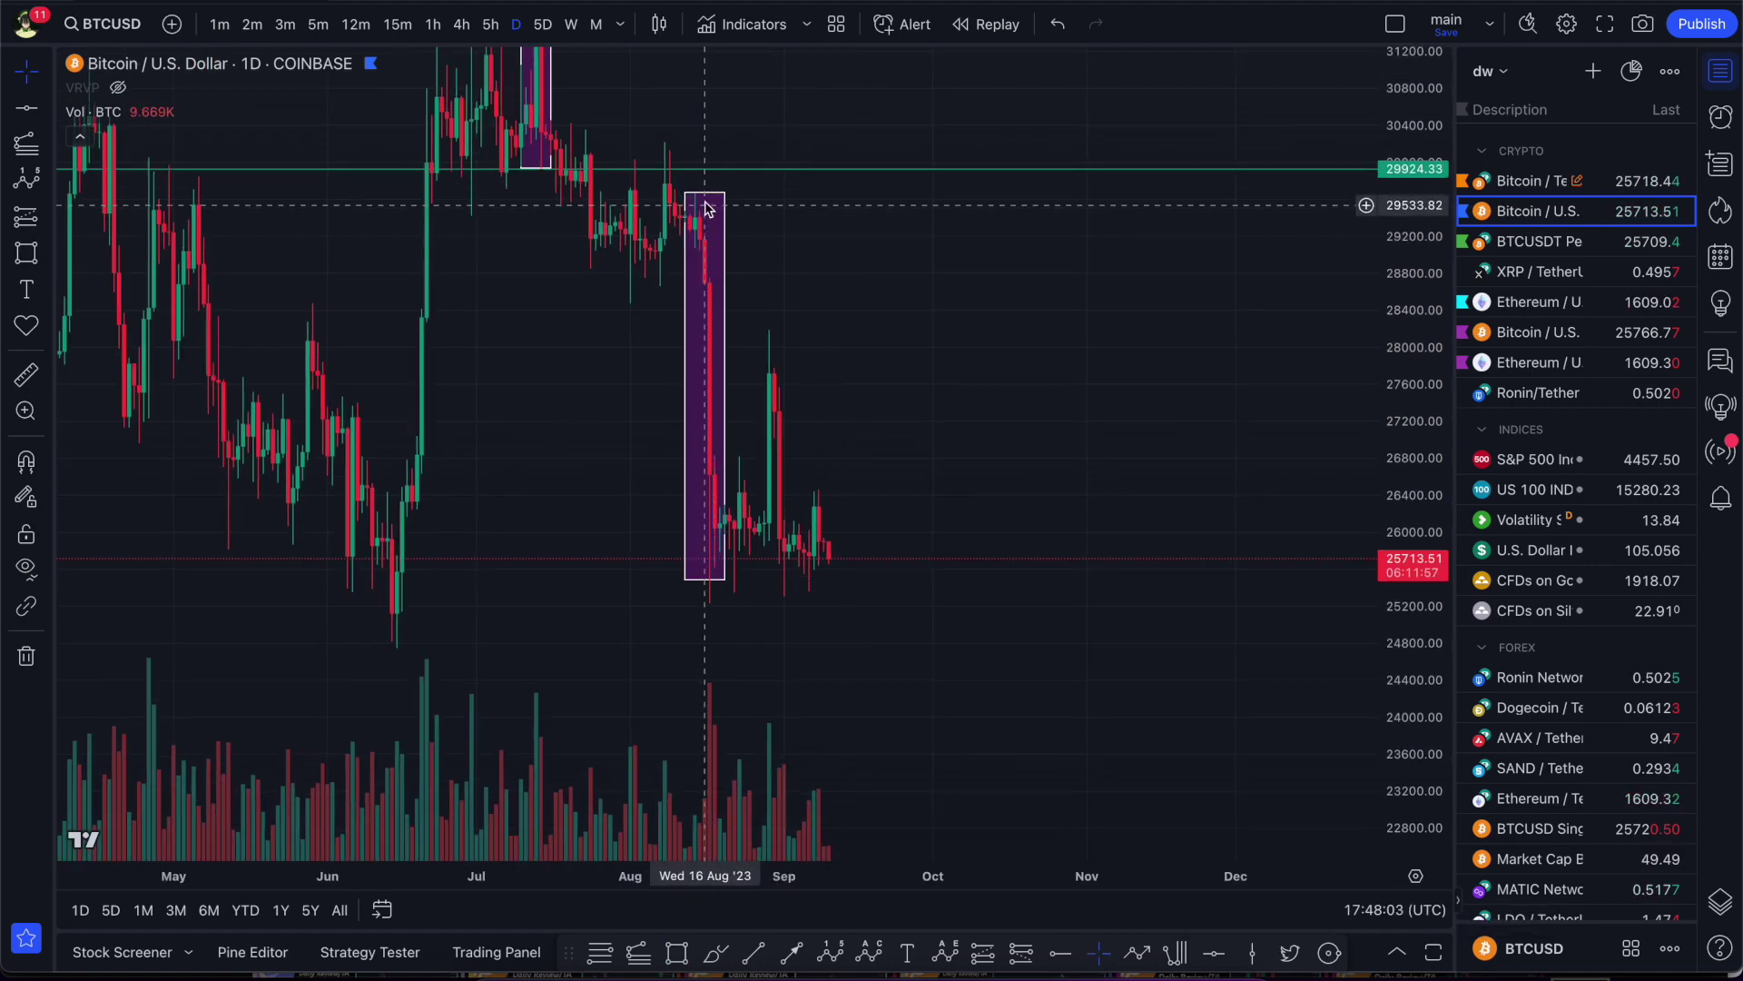
{"action": "left_click_drag", "start_coordinate": [687, 195], "coordinate": [685, 192]}
{"action": "left_click_drag", "start_coordinate": [852, 388], "coordinate": [849, 351]}
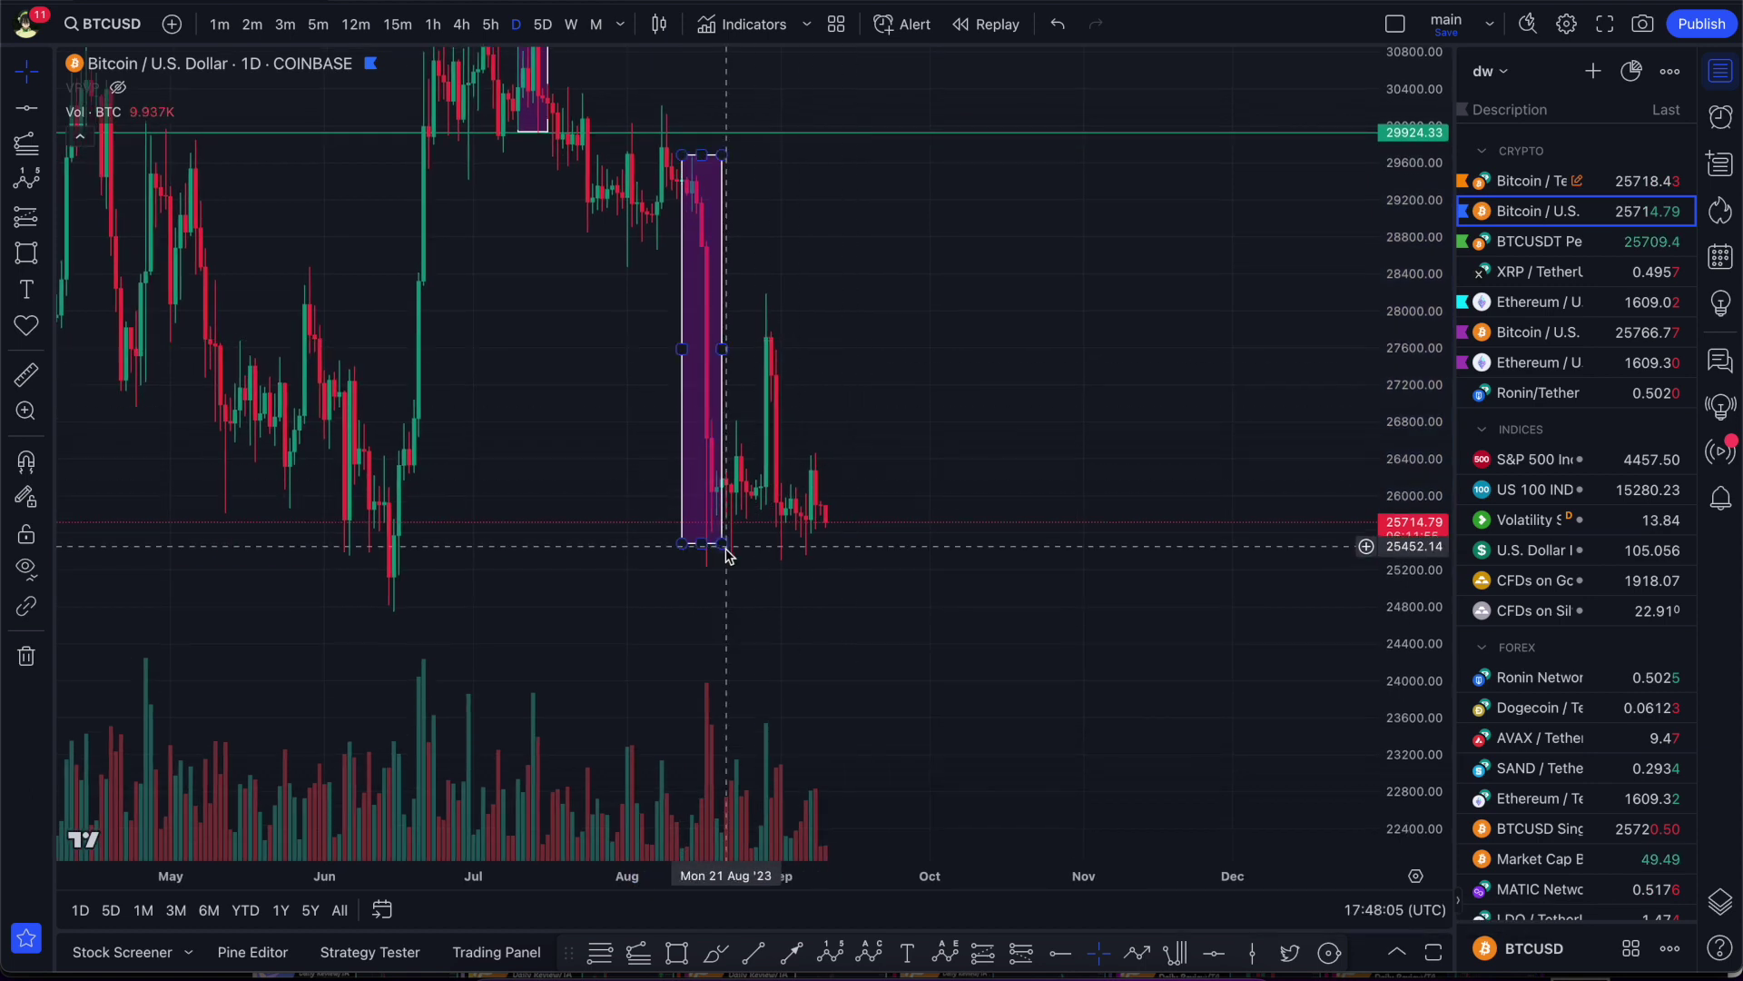
{"action": "left_click_drag", "start_coordinate": [685, 553], "coordinate": [688, 561]}
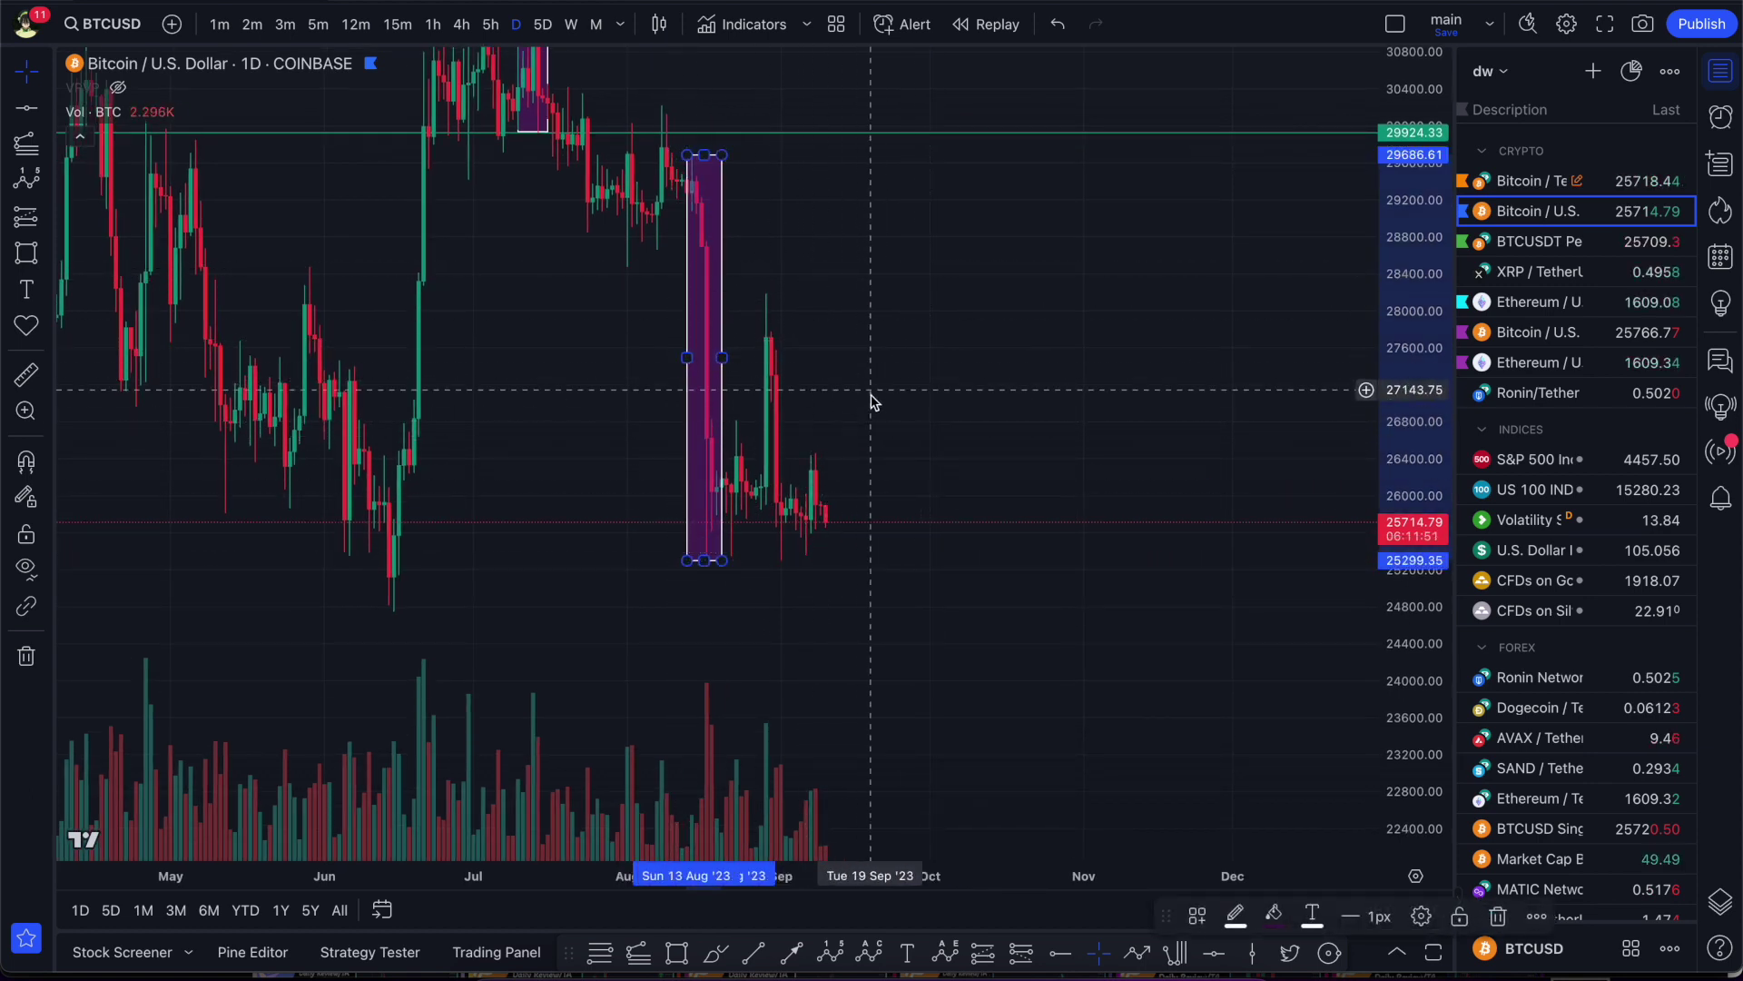
{"action": "left_click_drag", "start_coordinate": [916, 359], "coordinate": [919, 373]}
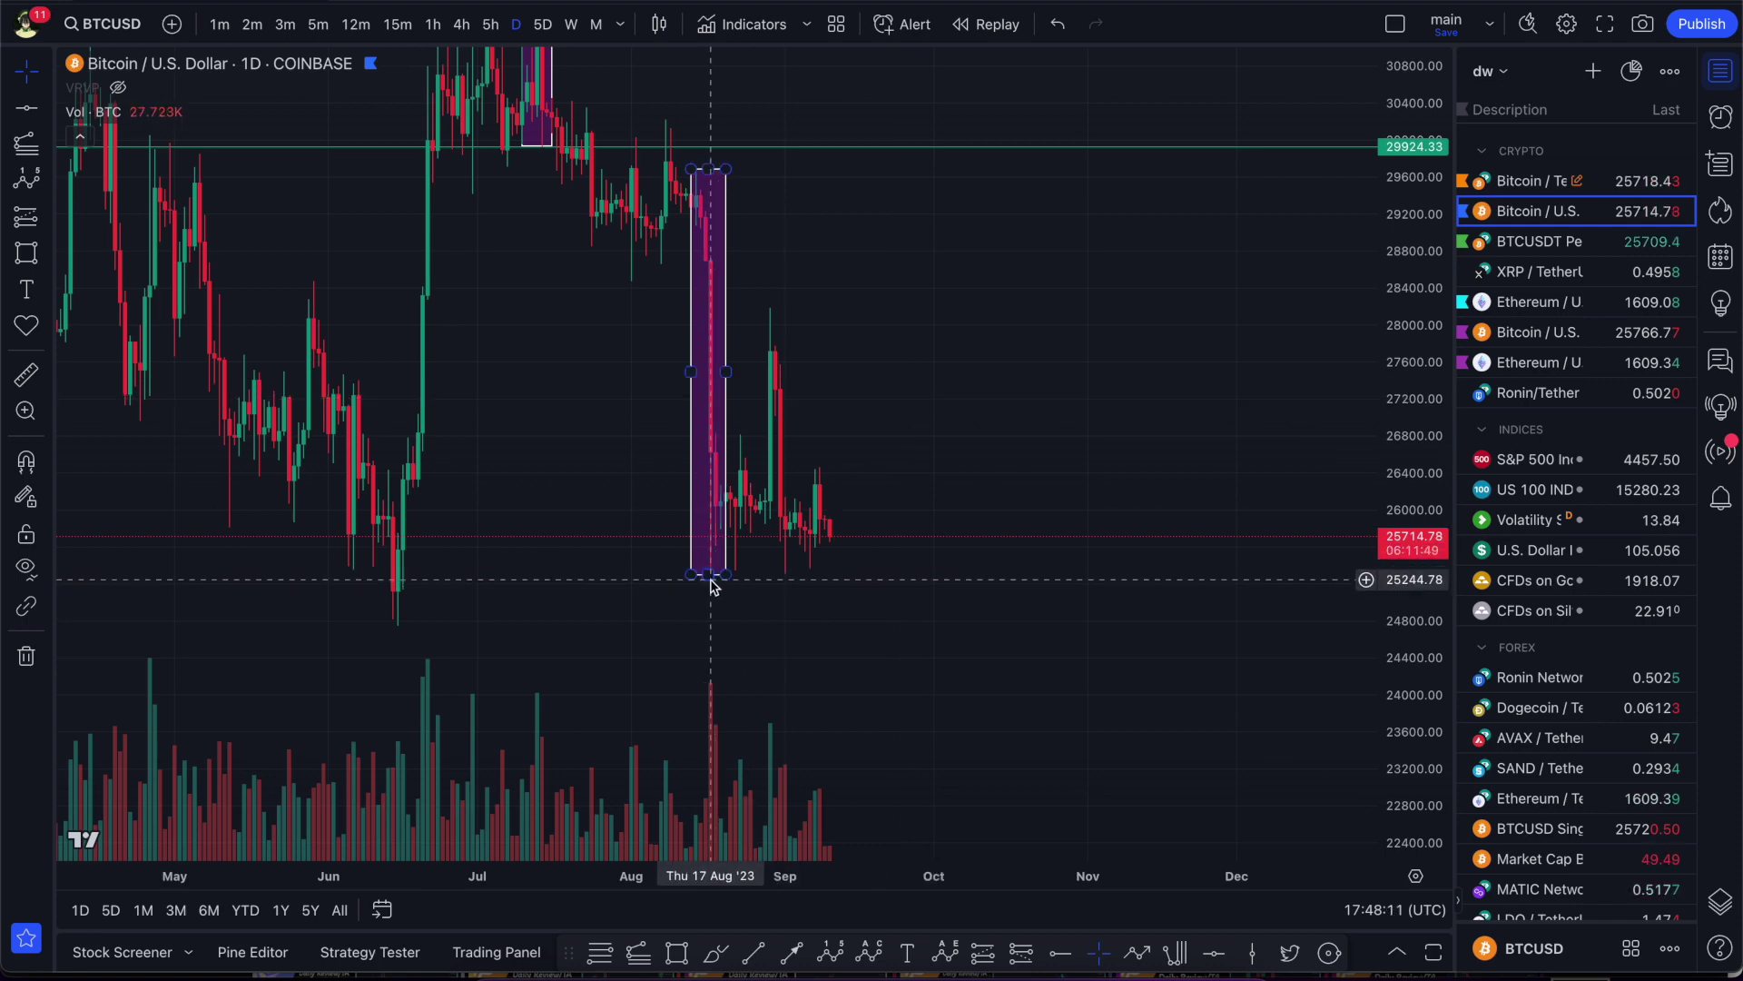
{"action": "left_click", "coordinate": [711, 579]}
{"action": "left_click_drag", "start_coordinate": [709, 578], "coordinate": [710, 584]}
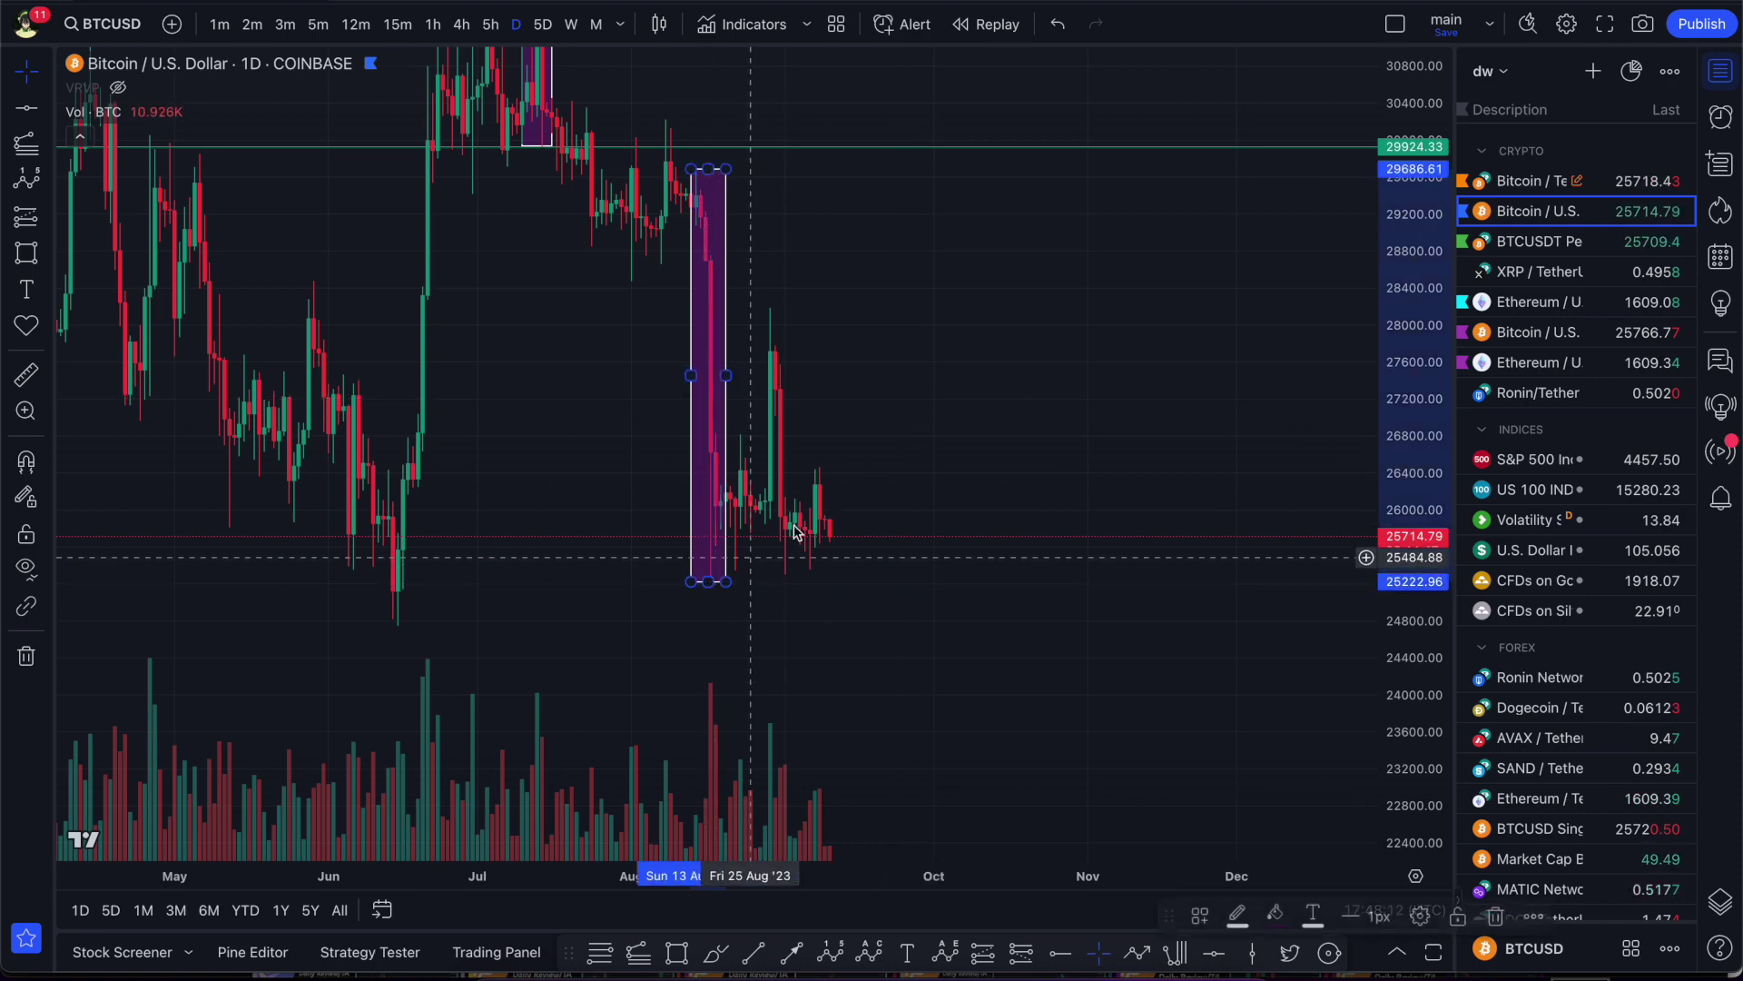
- Mark the August 2023 low with a white V-shaped brush stroke below the rectangle, its tip at about 24,700
{"action": "left_click_drag", "start_coordinate": [904, 442], "coordinate": [979, 462]}
{"action": "scroll", "coordinate": [981, 461], "scroll_direction": "down", "scroll_amount": 2}
{"action": "scroll", "coordinate": [1054, 358], "scroll_direction": "up", "scroll_amount": 2}
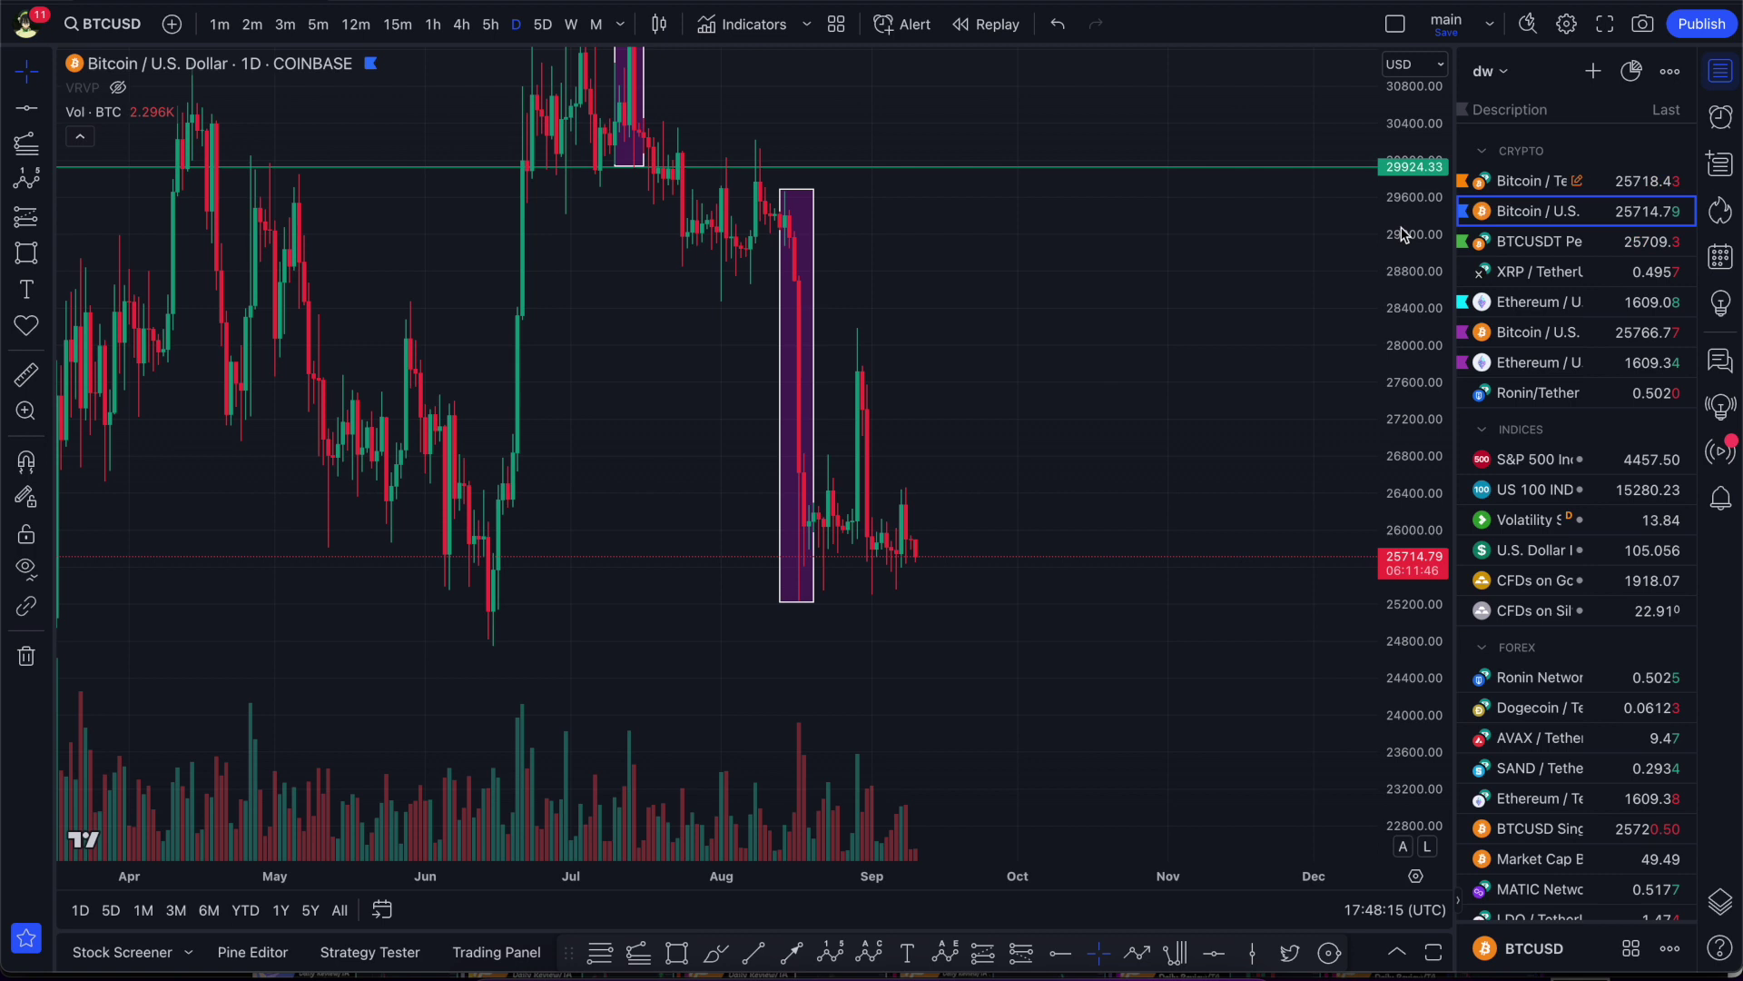
{"action": "left_click", "coordinate": [716, 953]}
{"action": "left_click_drag", "start_coordinate": [780, 543], "coordinate": [820, 550]}
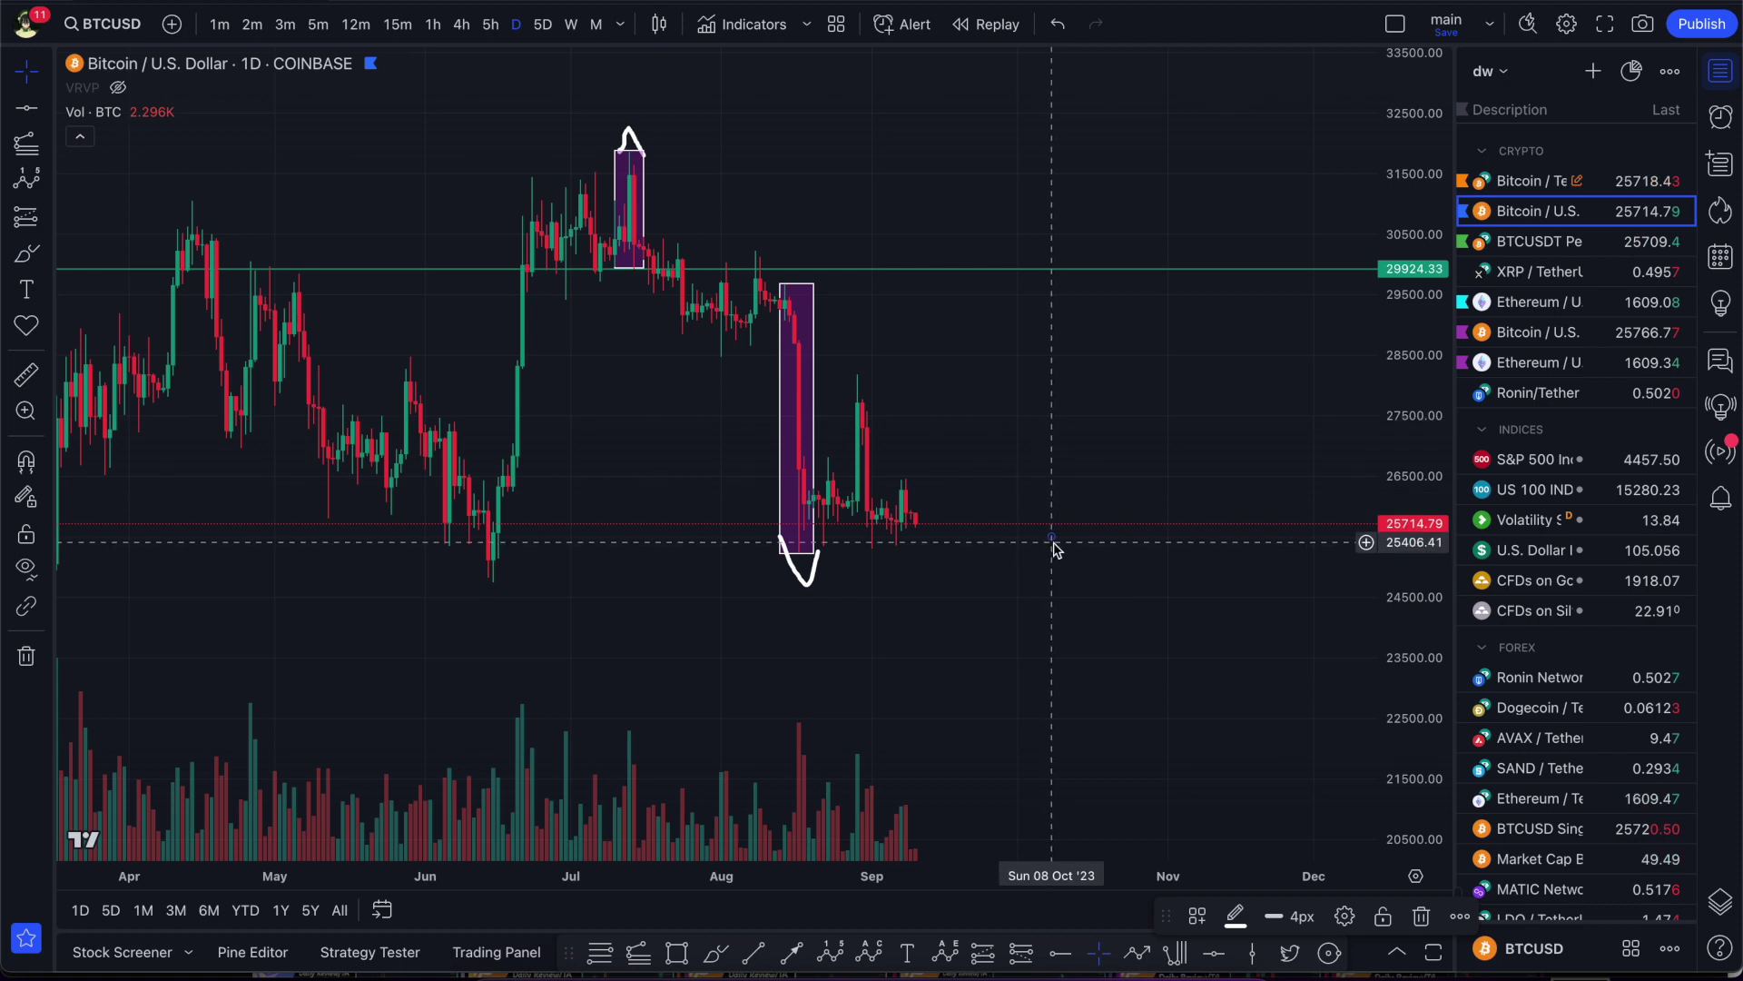
- Examine the marked July high and August low against the wider price history and the purple target zone around 12,000
{"action": "scroll", "coordinate": [1051, 538], "scroll_direction": "down", "scroll_amount": 3}
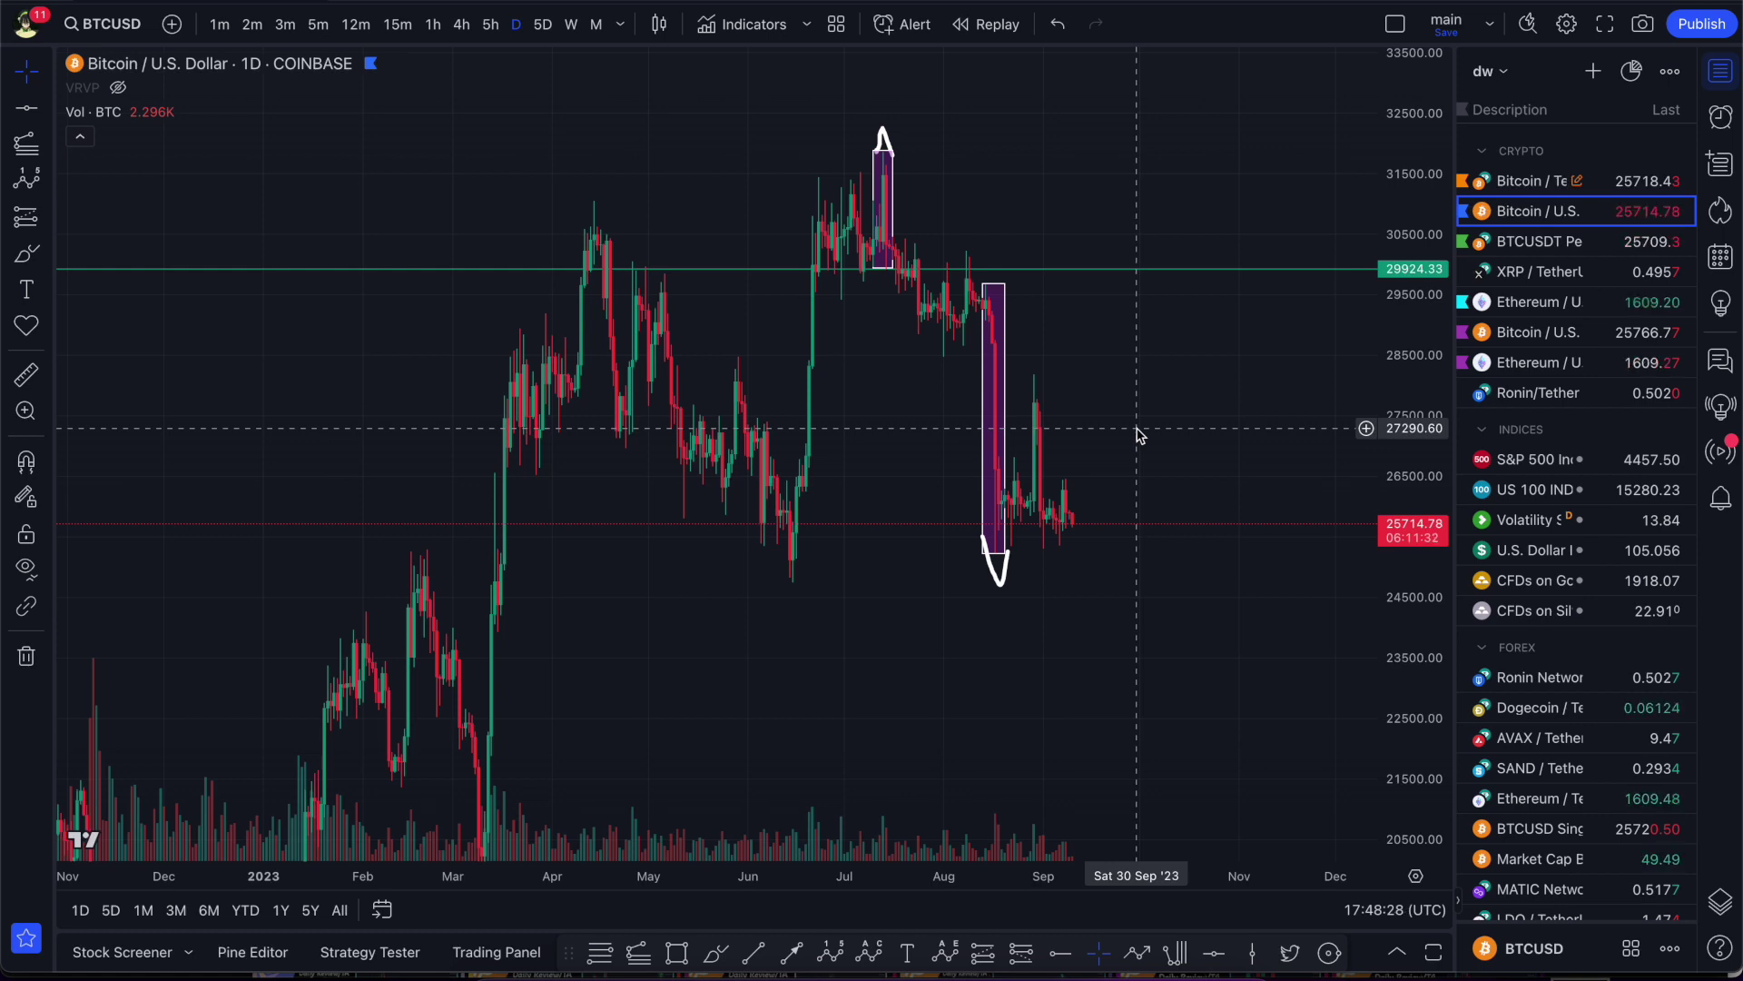
{"action": "left_click_drag", "start_coordinate": [945, 176], "coordinate": [920, 255]}
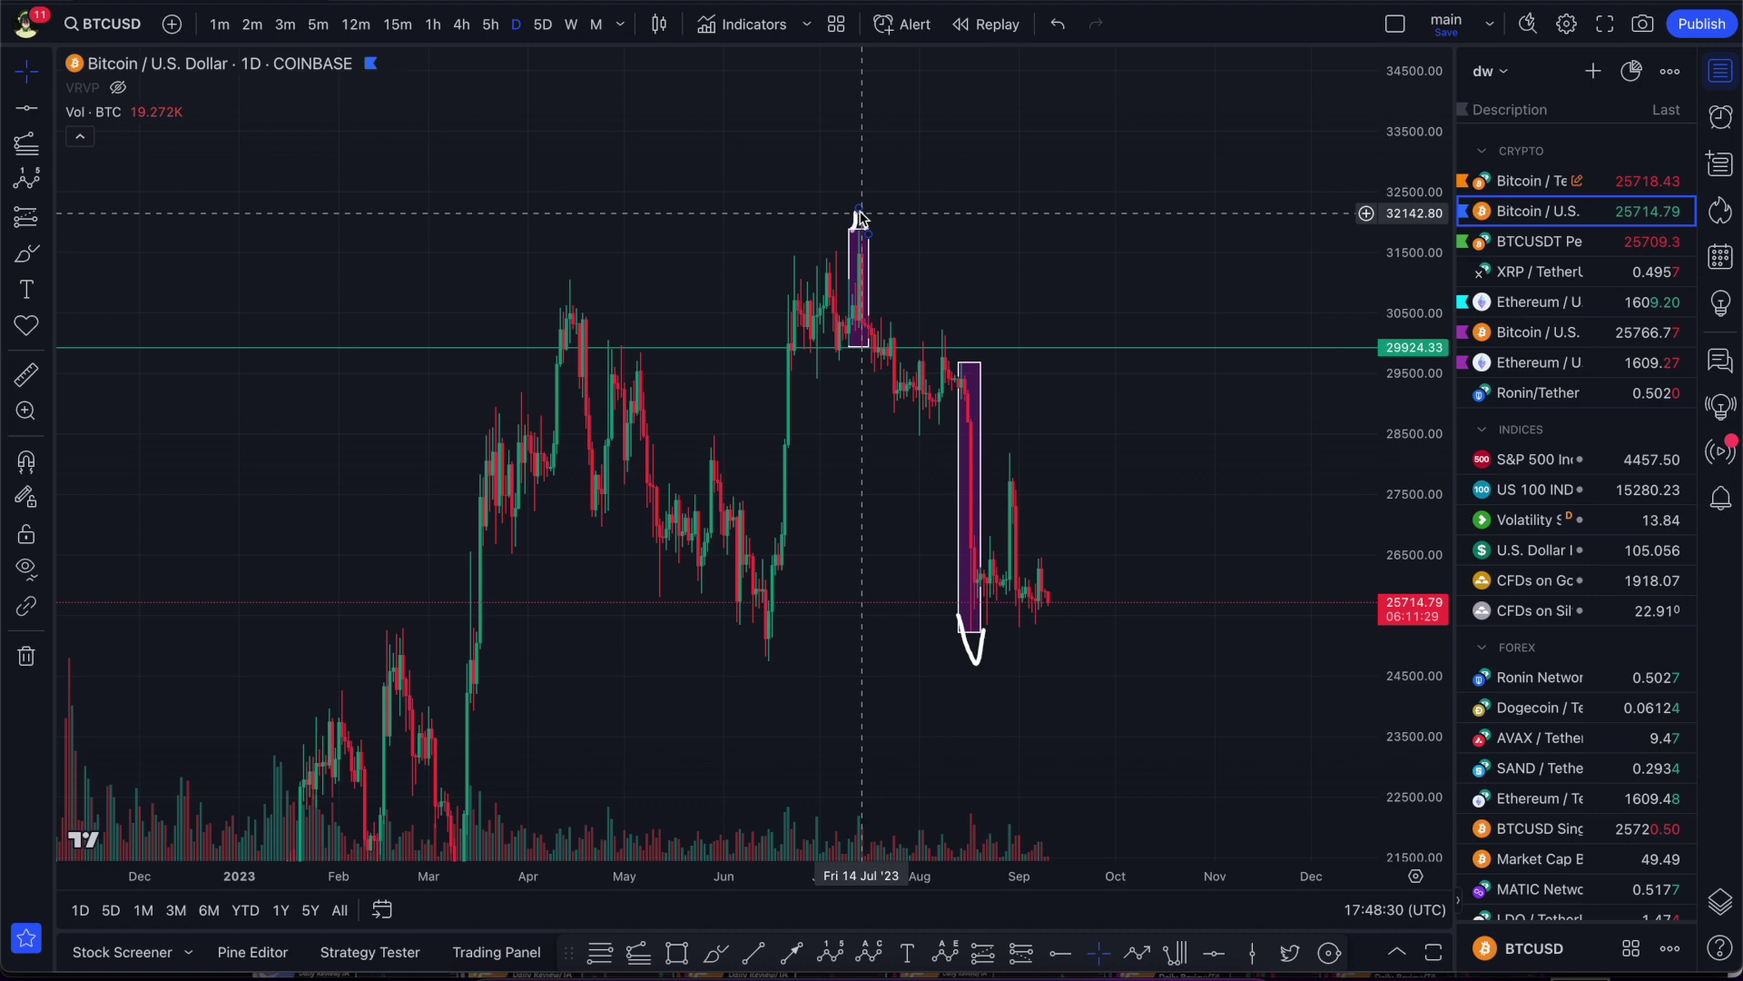
{"action": "left_click_drag", "start_coordinate": [1023, 261], "coordinate": [804, 98]}
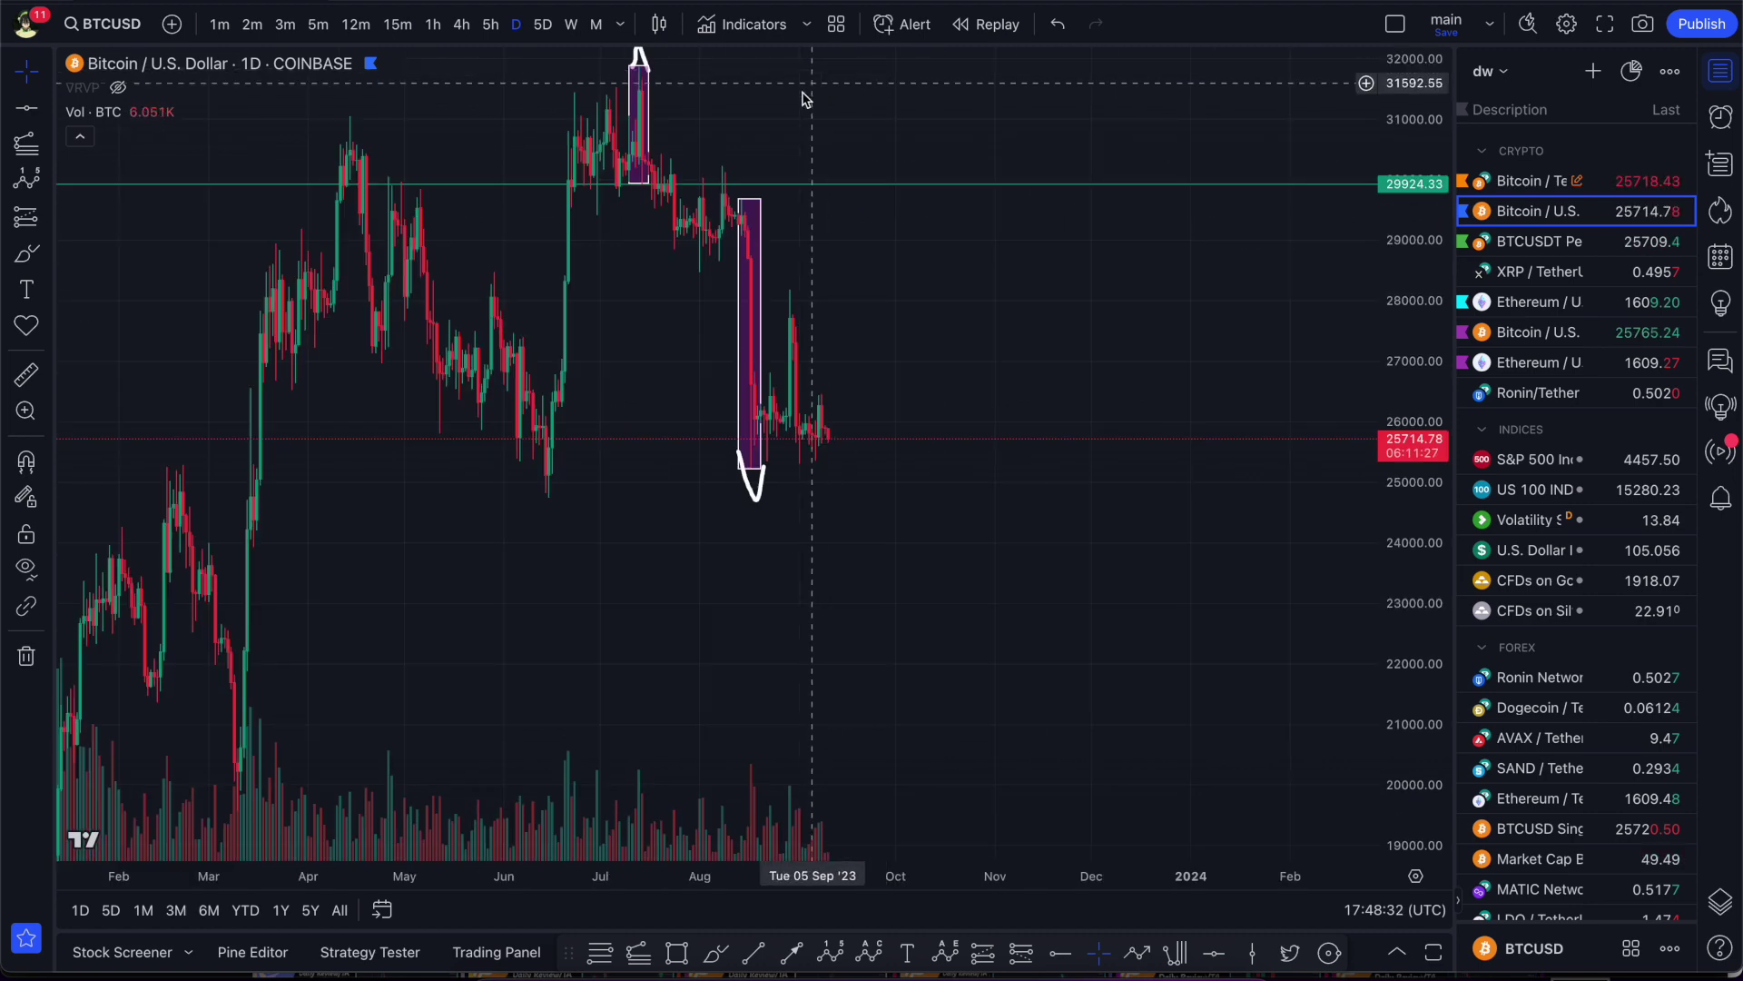
{"action": "left_click_drag", "start_coordinate": [758, 491], "coordinate": [735, 520]}
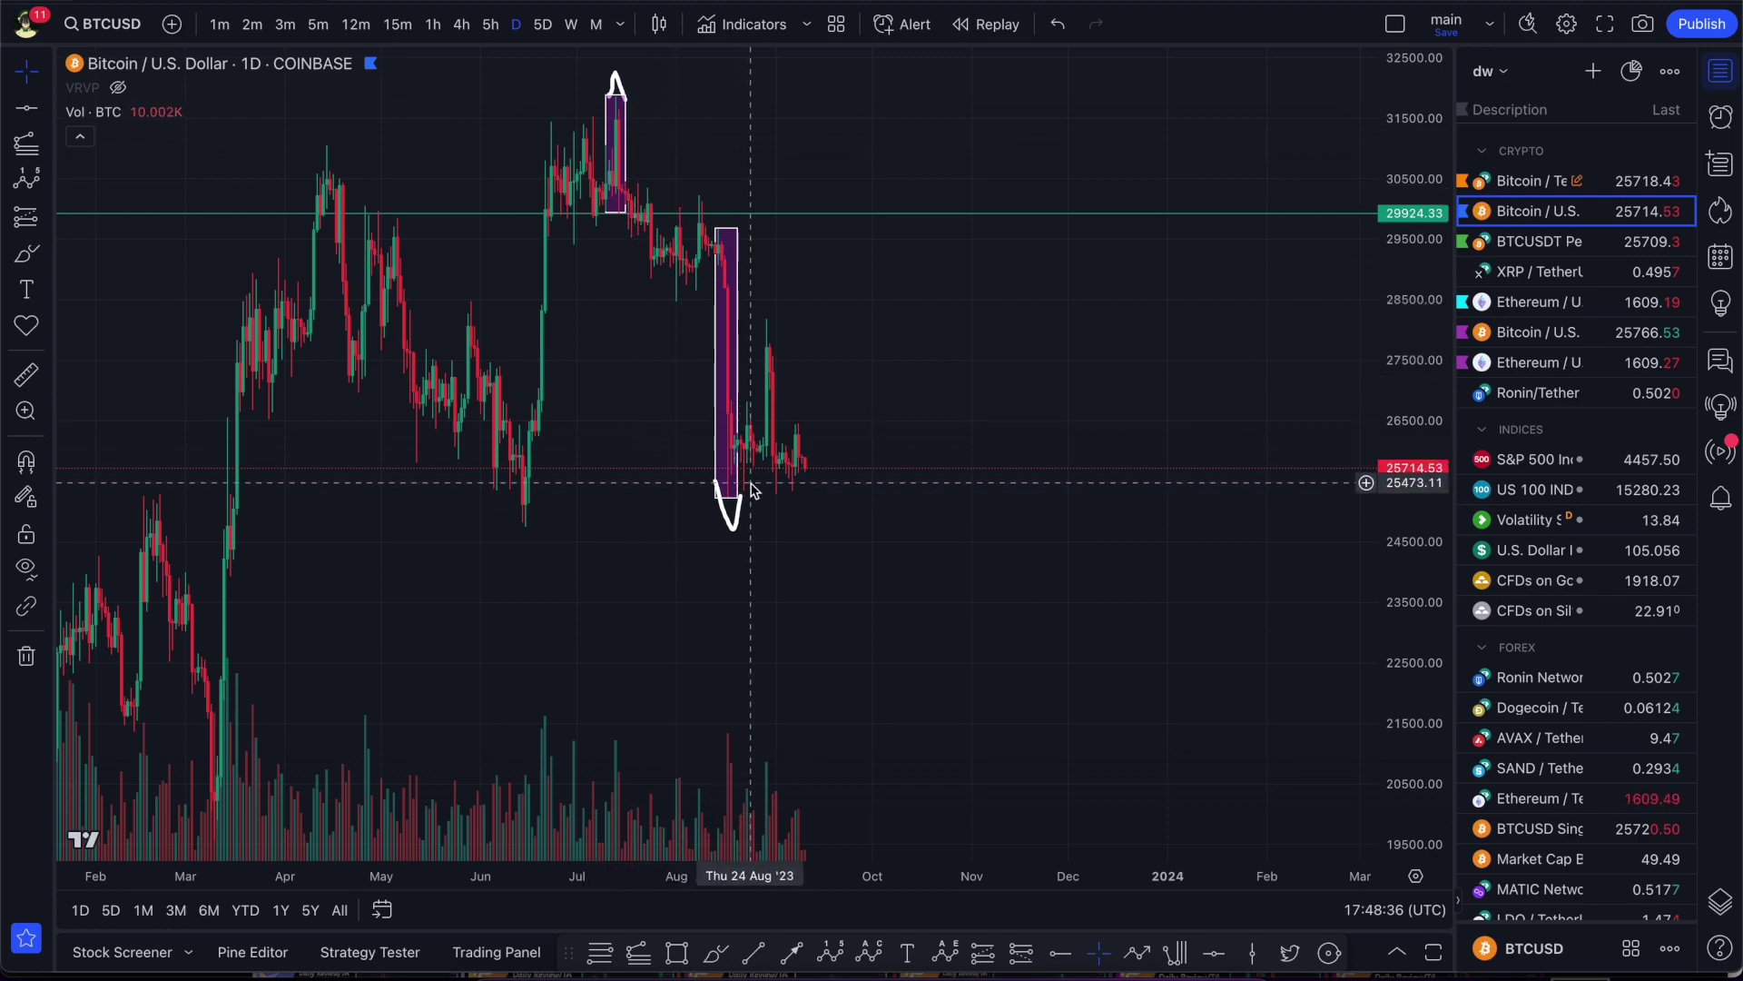
{"action": "scroll", "coordinate": [753, 493], "scroll_direction": "down", "scroll_amount": 8}
{"action": "left_click_drag", "start_coordinate": [1431, 133], "coordinate": [1420, 693]}
{"action": "left_click_drag", "start_coordinate": [1251, 637], "coordinate": [766, 436]}
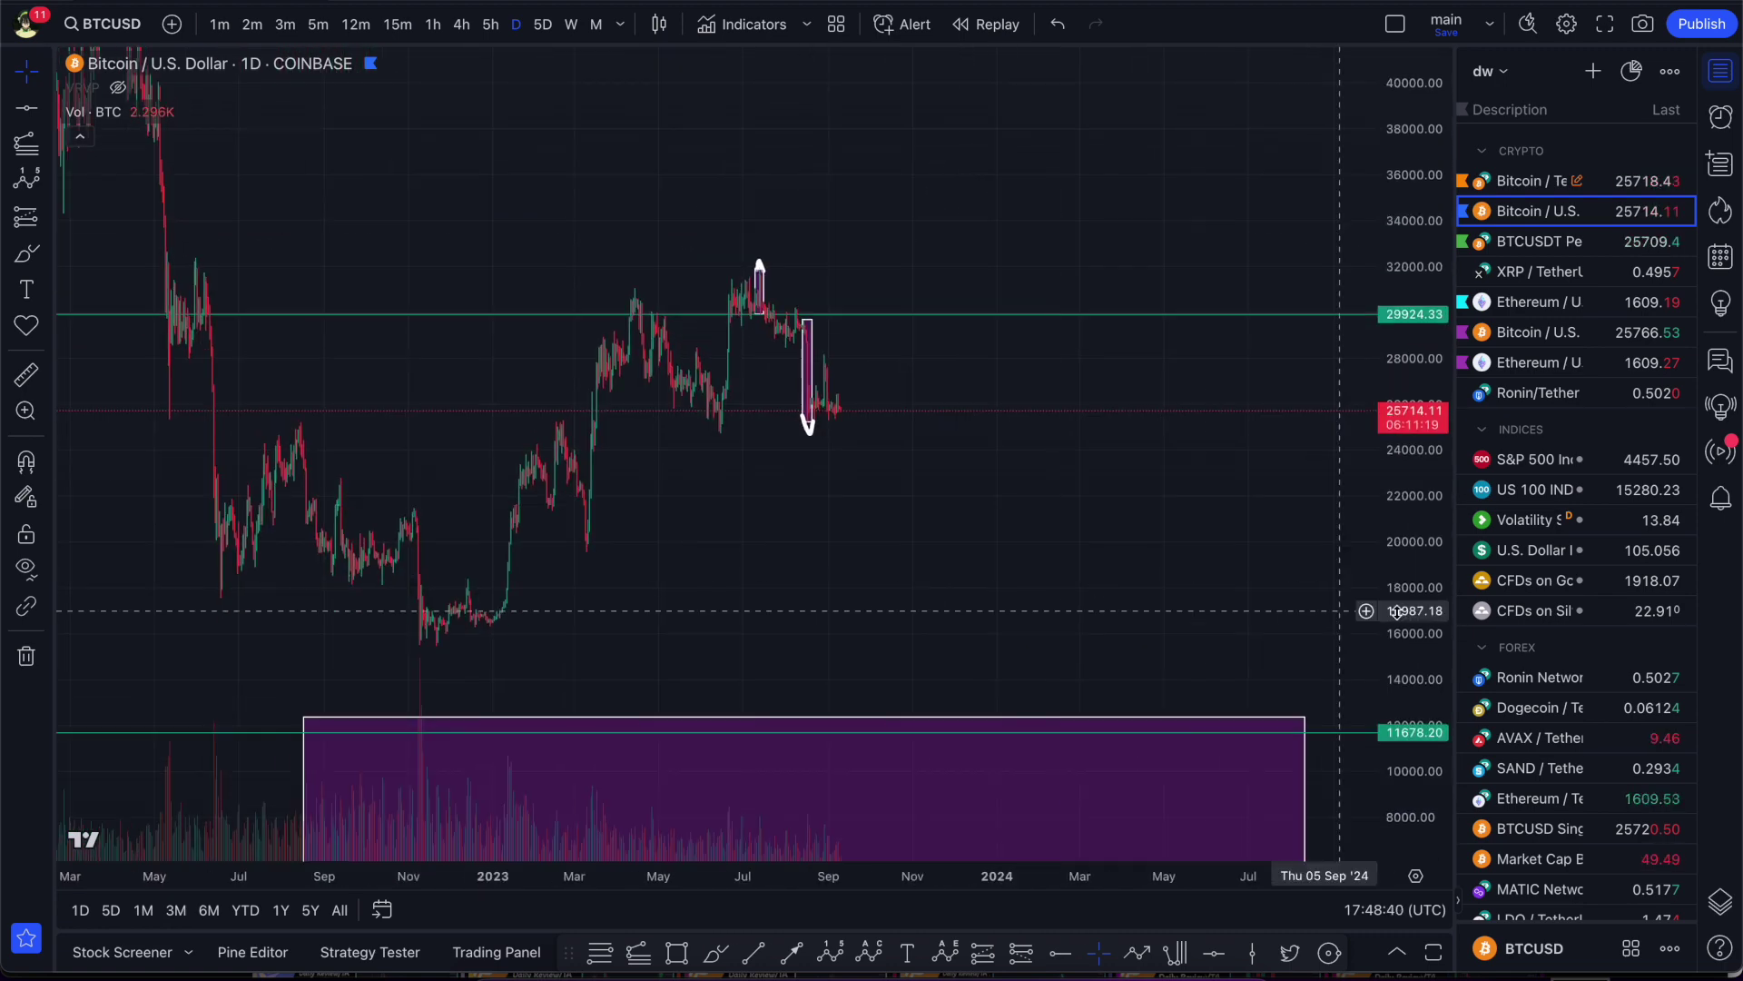
{"action": "scroll", "coordinate": [1337, 323], "scroll_direction": "up", "scroll_amount": 10}
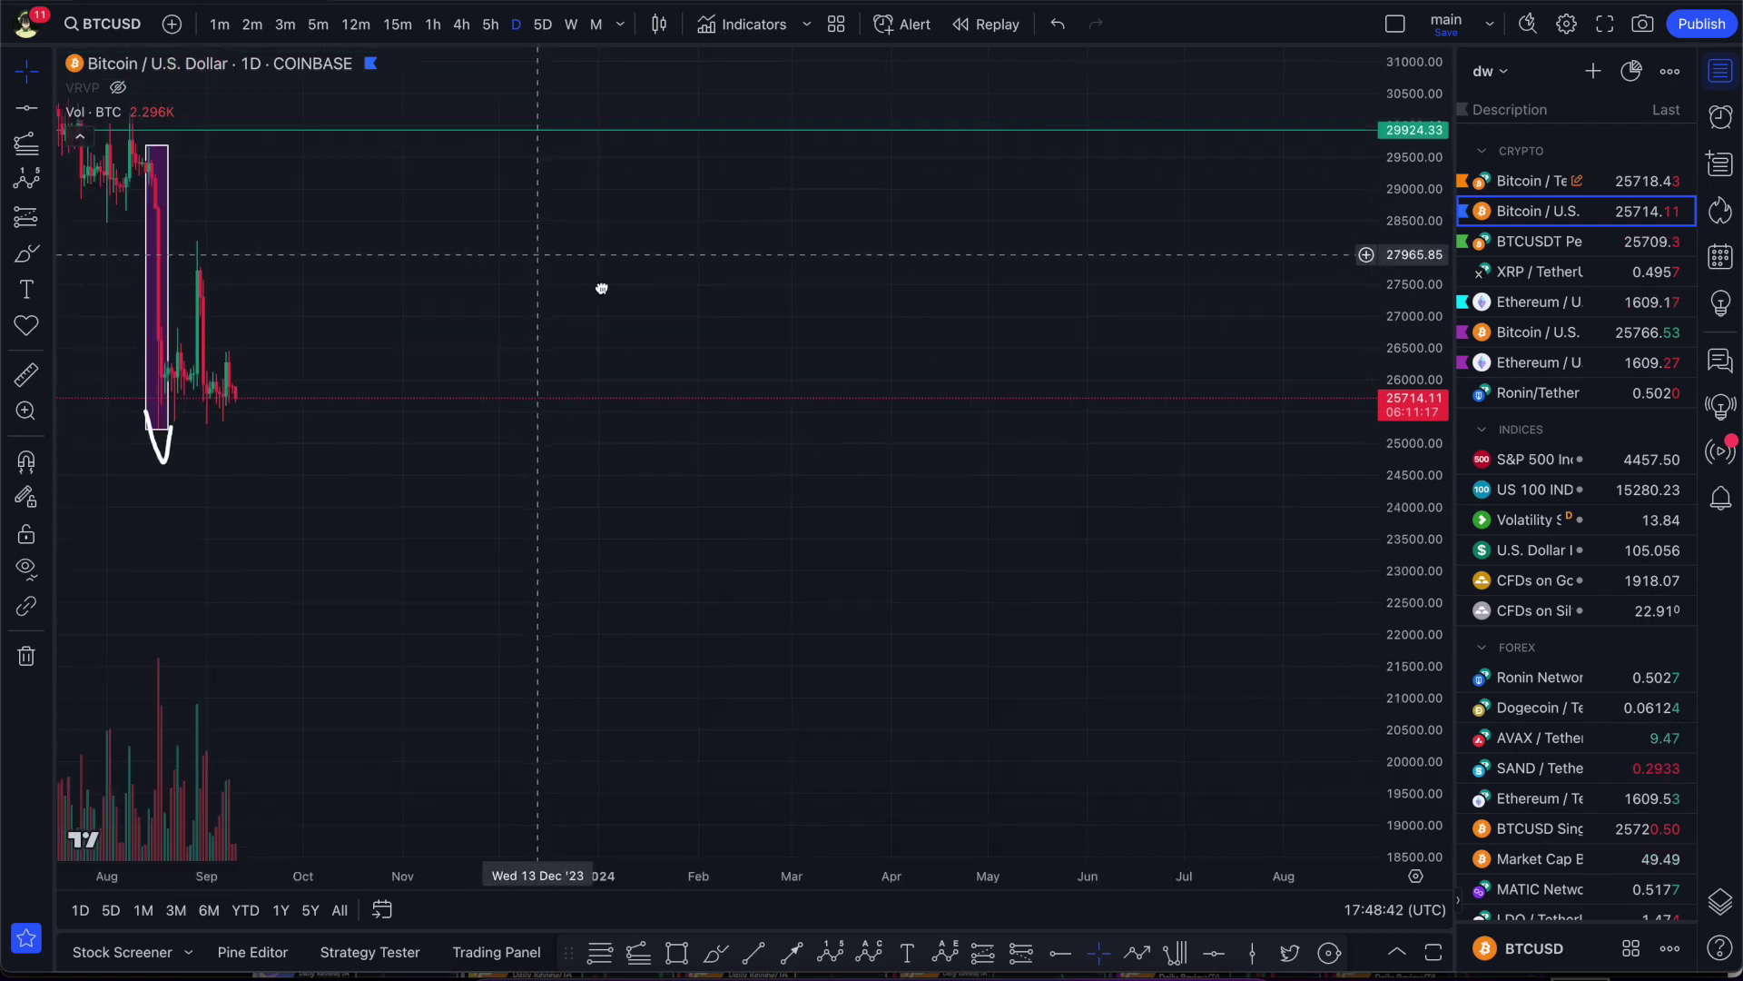
{"action": "scroll", "coordinate": [509, 241], "scroll_direction": "down", "scroll_amount": 3}
{"action": "left_click_drag", "start_coordinate": [425, 125], "coordinate": [468, 177]}
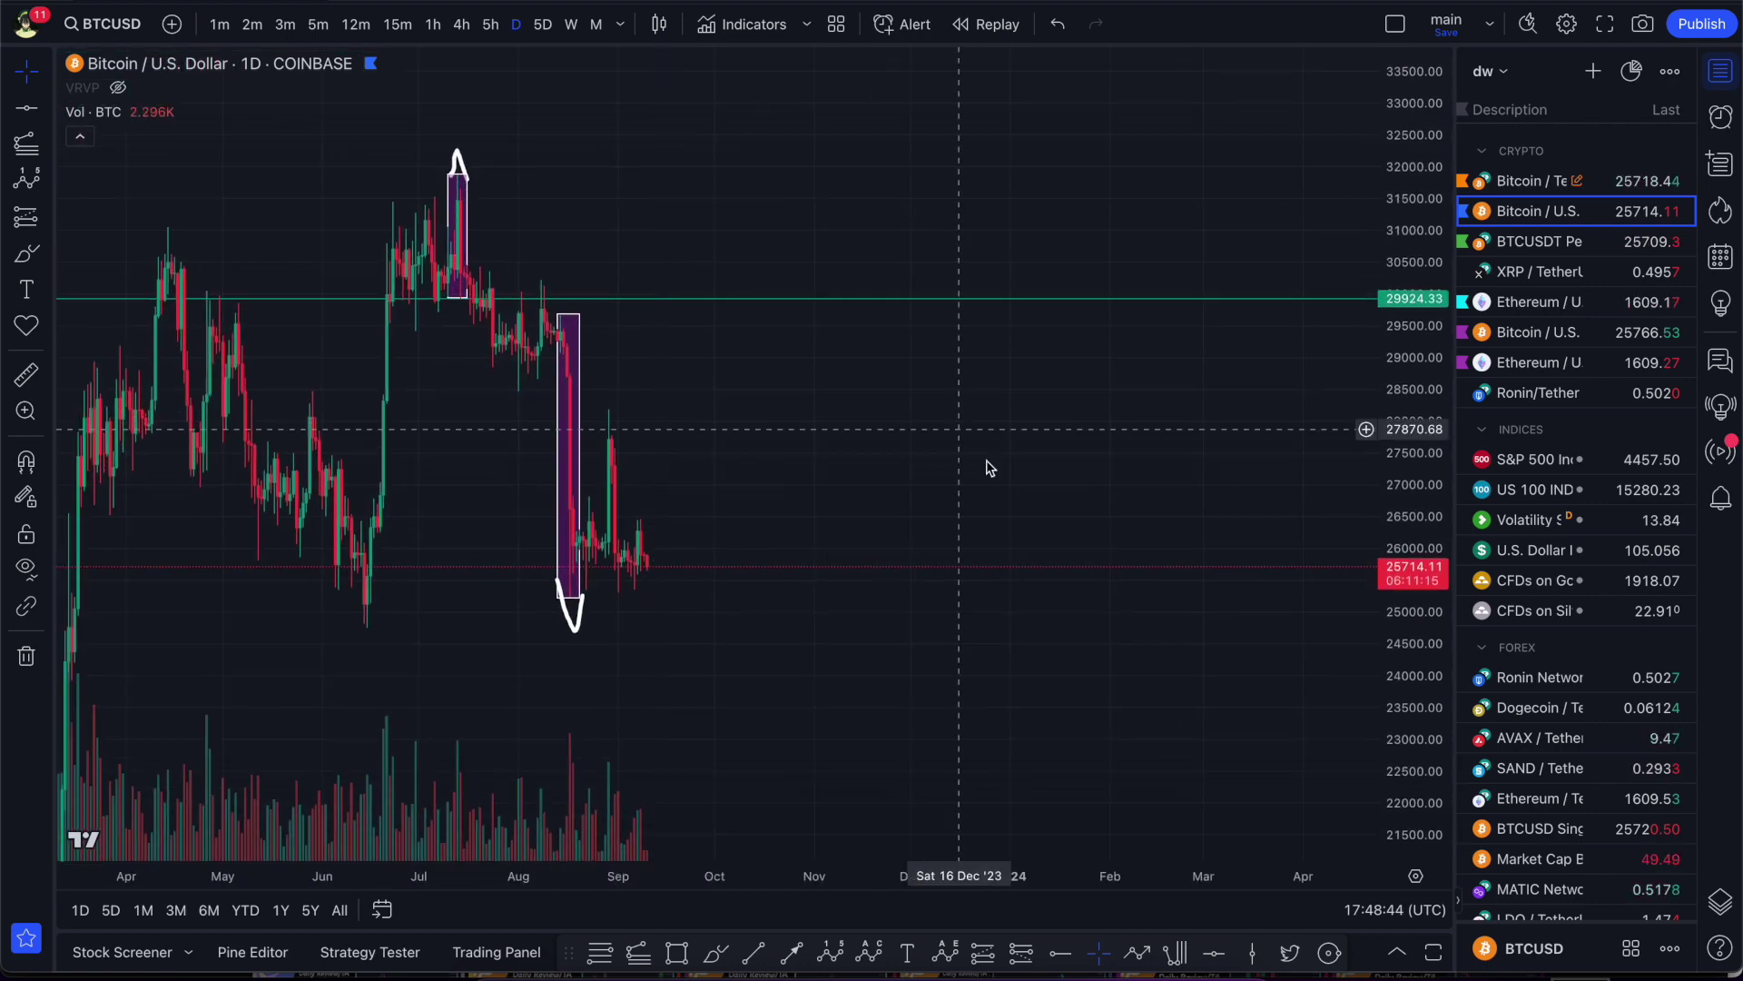
- Add the text label "start" above the brush mark at the July 2023 high
{"action": "left_click", "coordinate": [906, 952]}
{"action": "left_click", "coordinate": [440, 126]}
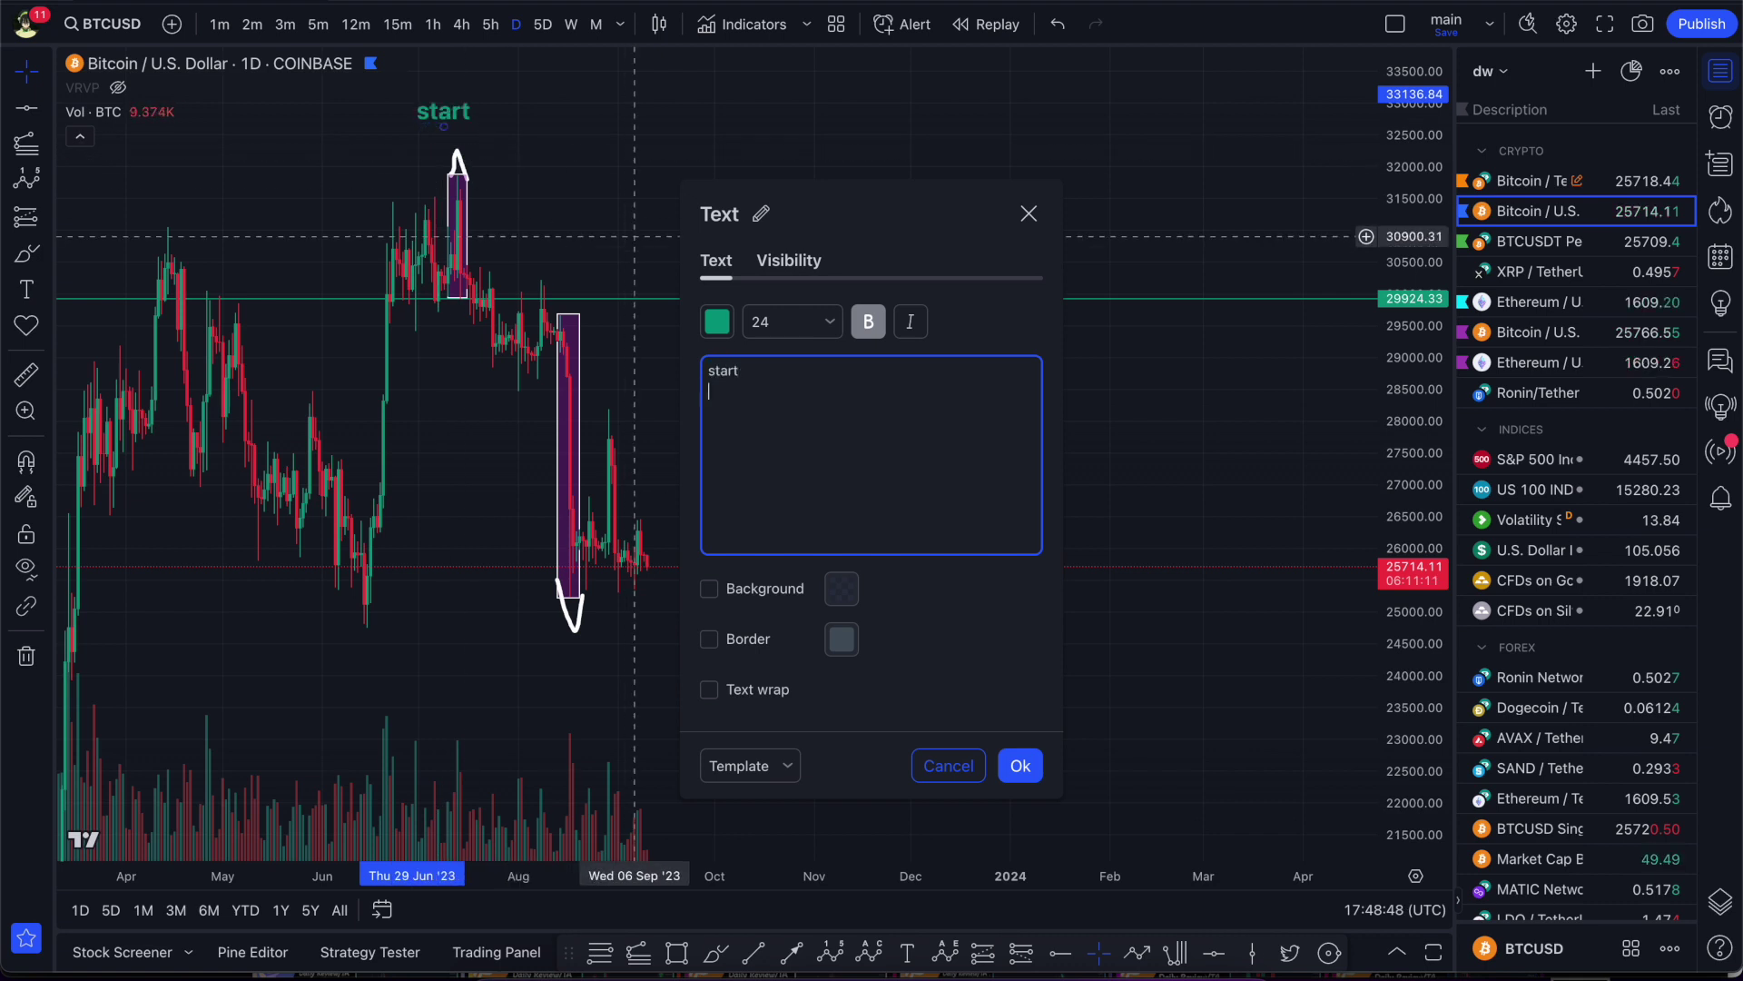
{"action": "left_click", "coordinate": [1021, 765]}
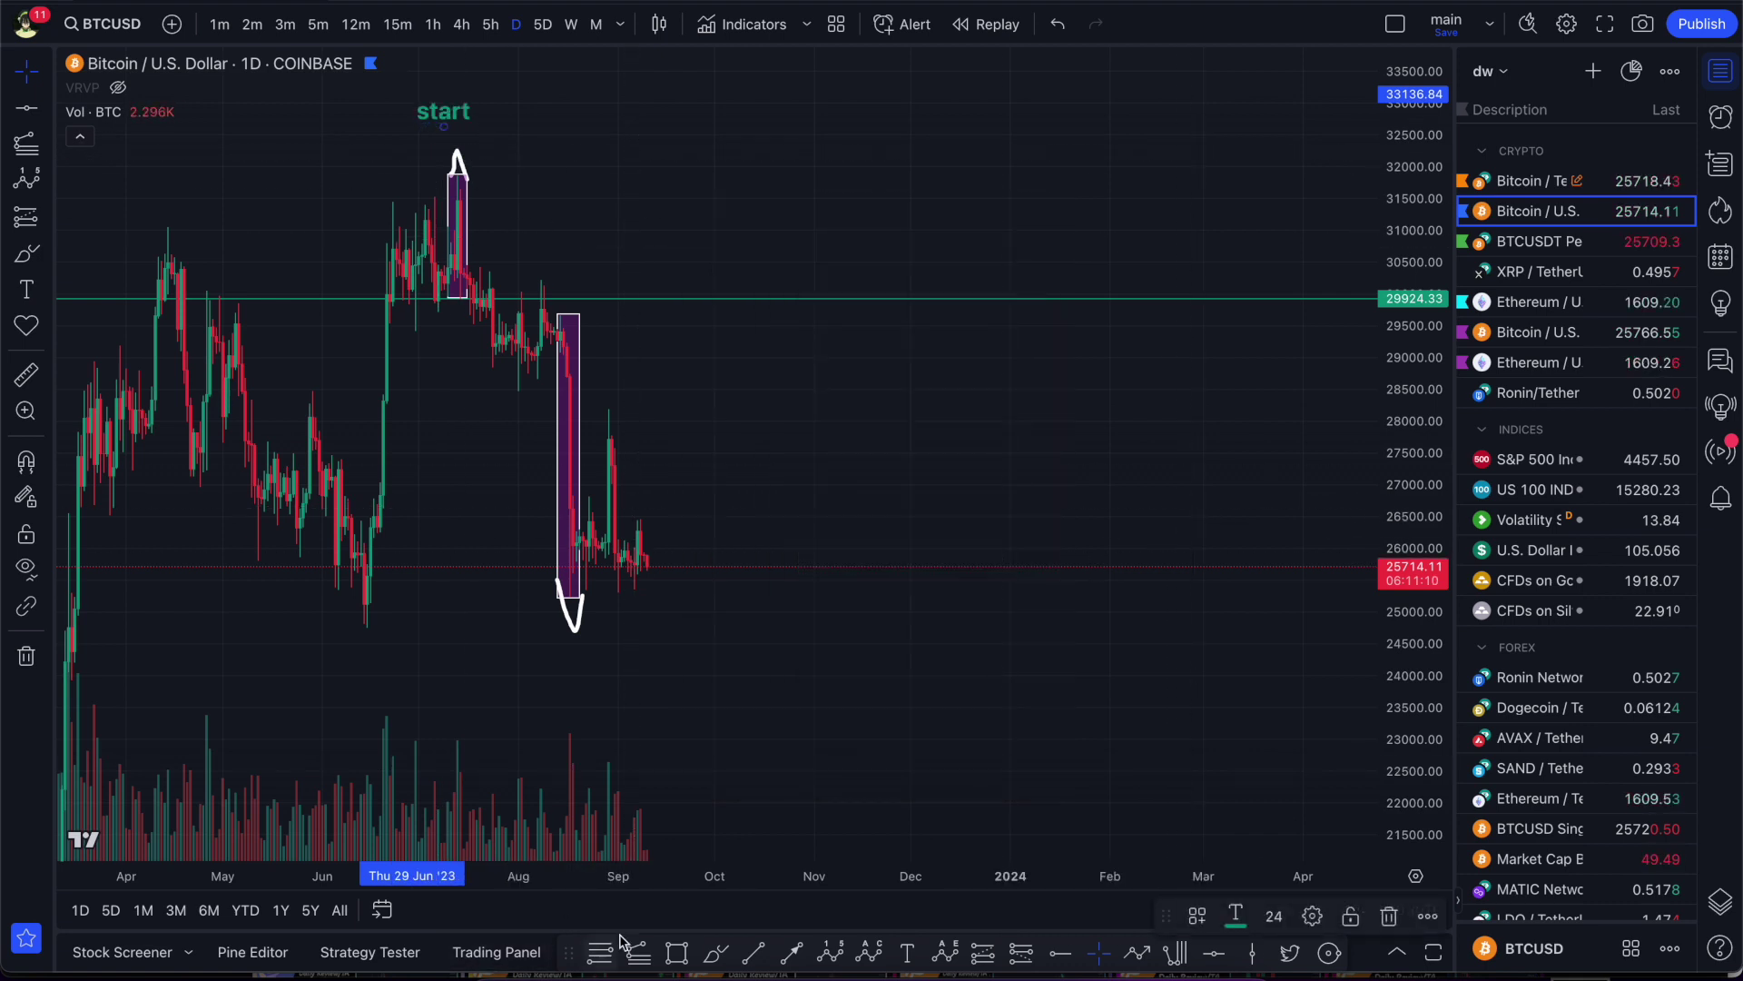
- Add the text label "signal" and position it directly below the brush mark at the August 2023 low
{"action": "left_click", "coordinate": [906, 953]}
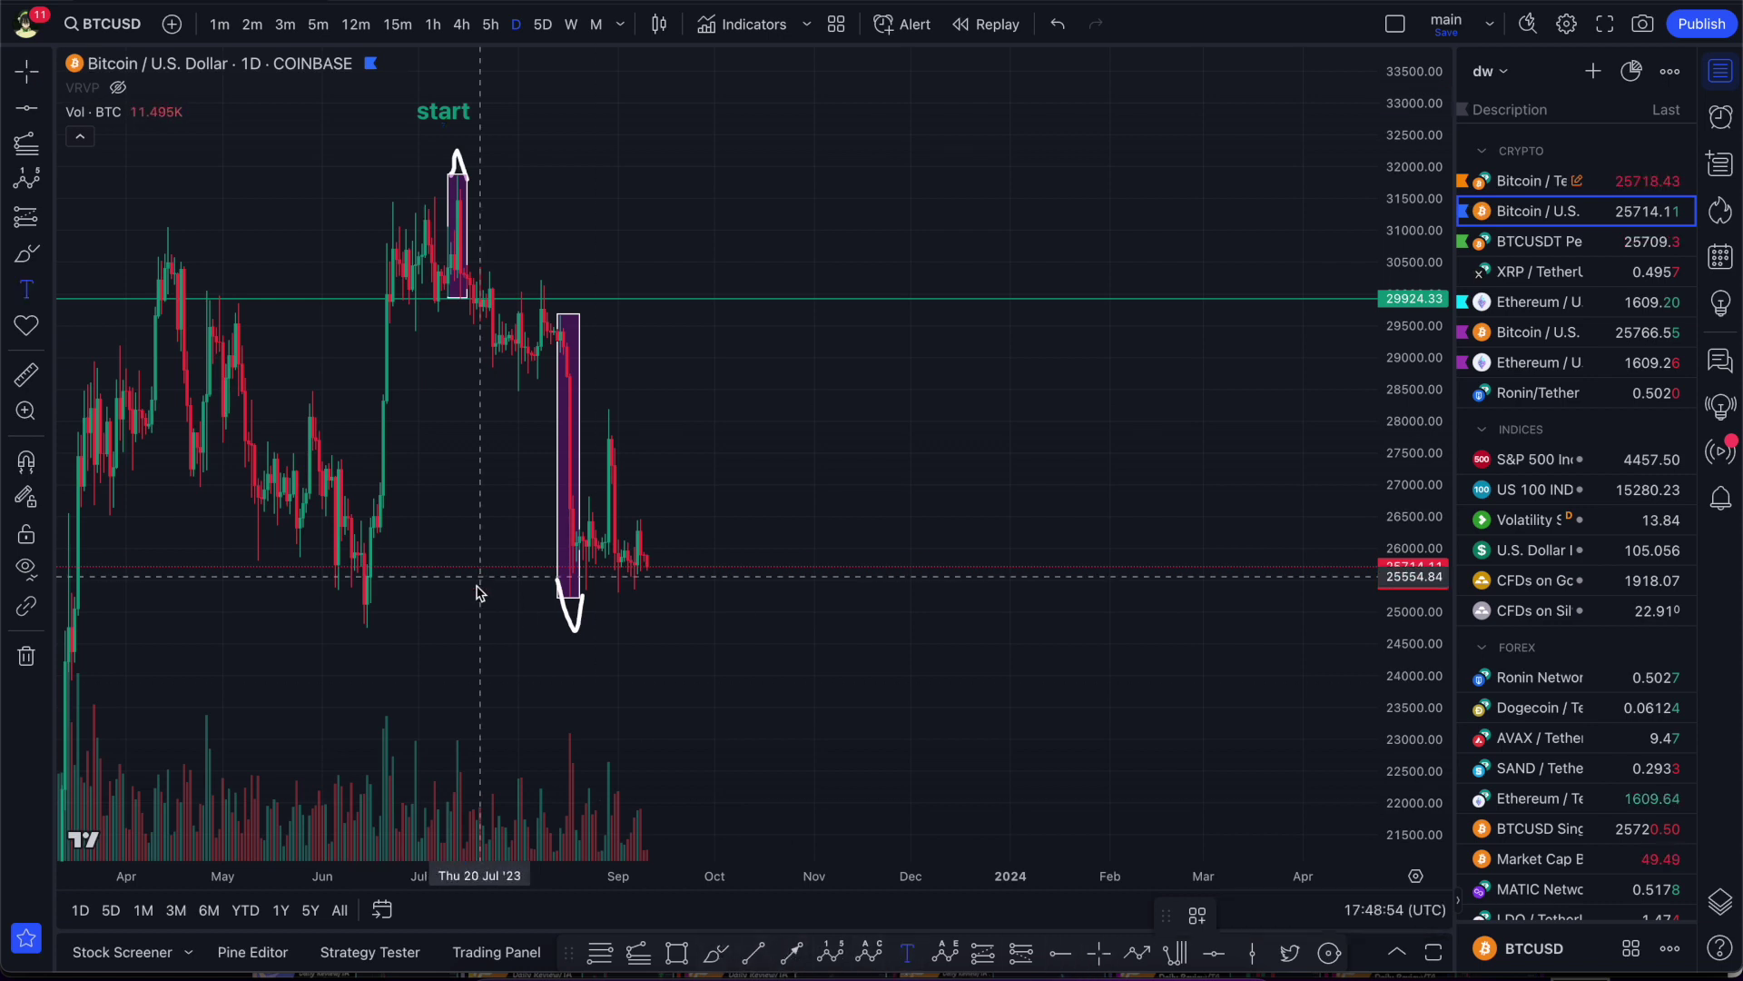
{"action": "left_click", "coordinate": [541, 665]}
{"action": "type", "text": "signal"}
{"action": "left_click", "coordinate": [1021, 766]}
{"action": "right_click", "coordinate": [721, 602]}
{"action": "left_click_drag", "start_coordinate": [601, 683], "coordinate": [587, 651]}
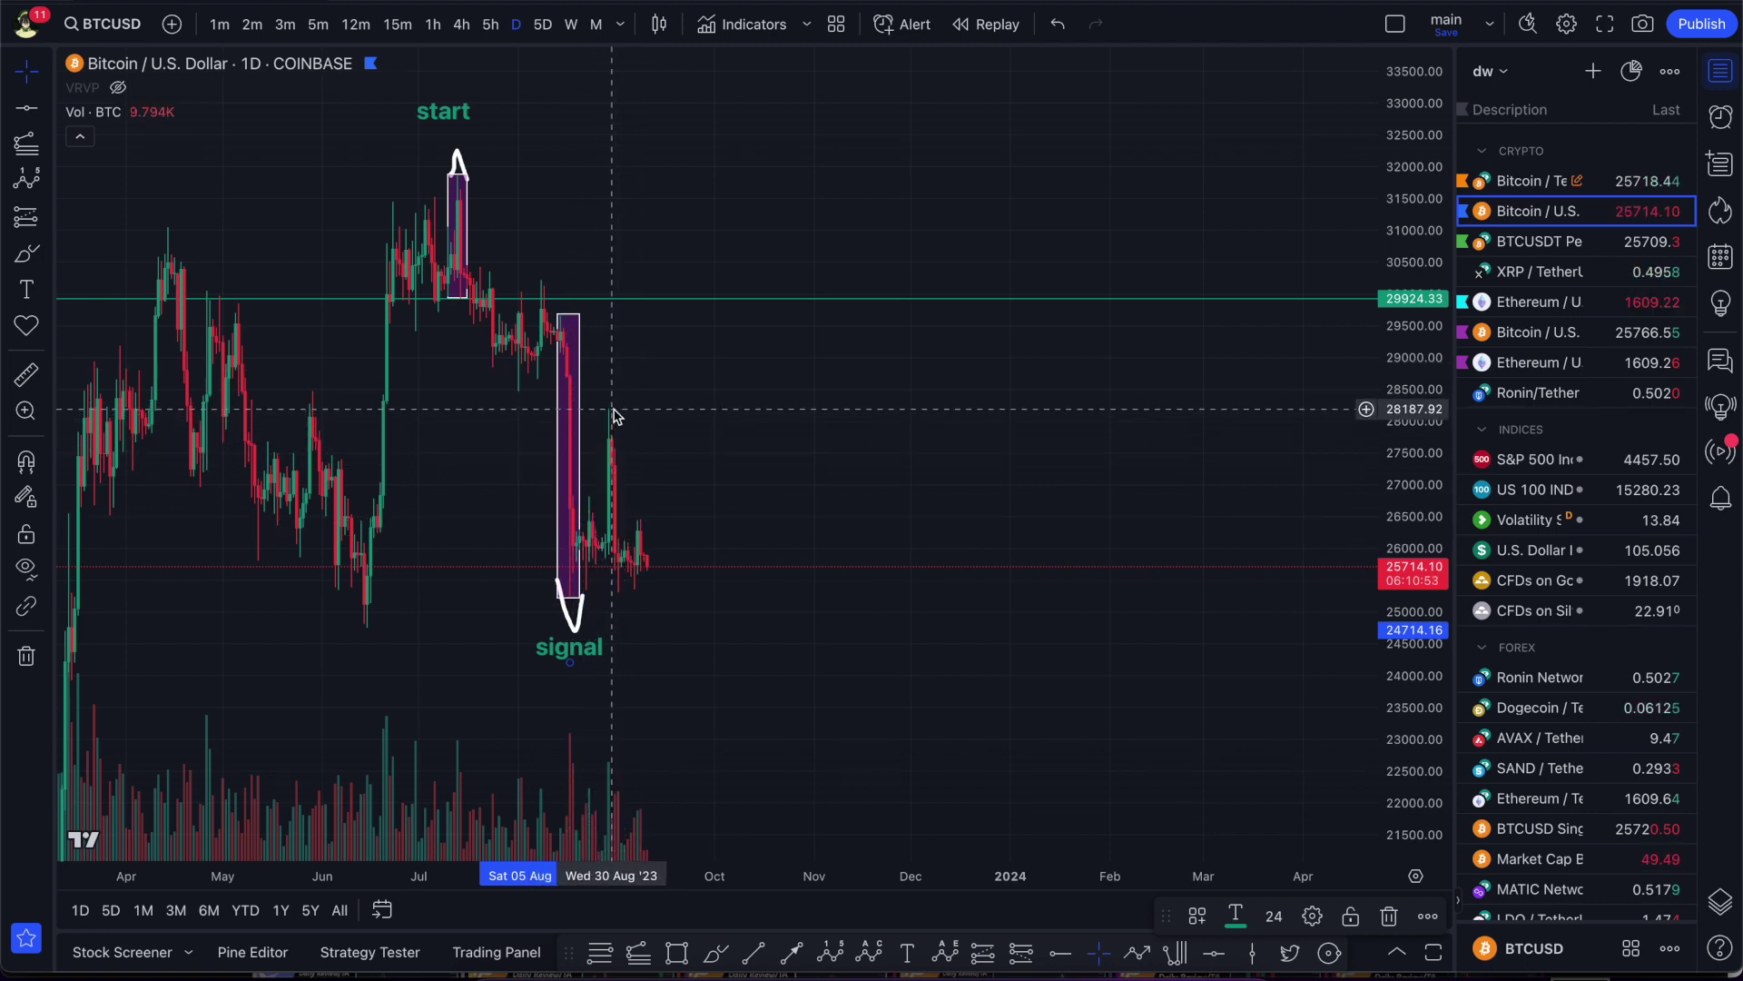
- Draw a falling Elliott impulse wave from about 32,100 through 23,940, 28,090, 15,920 and 19,930 to about 12,620, at the purple target zone
{"action": "left_click_drag", "start_coordinate": [1407, 307], "coordinate": [1404, 467]}
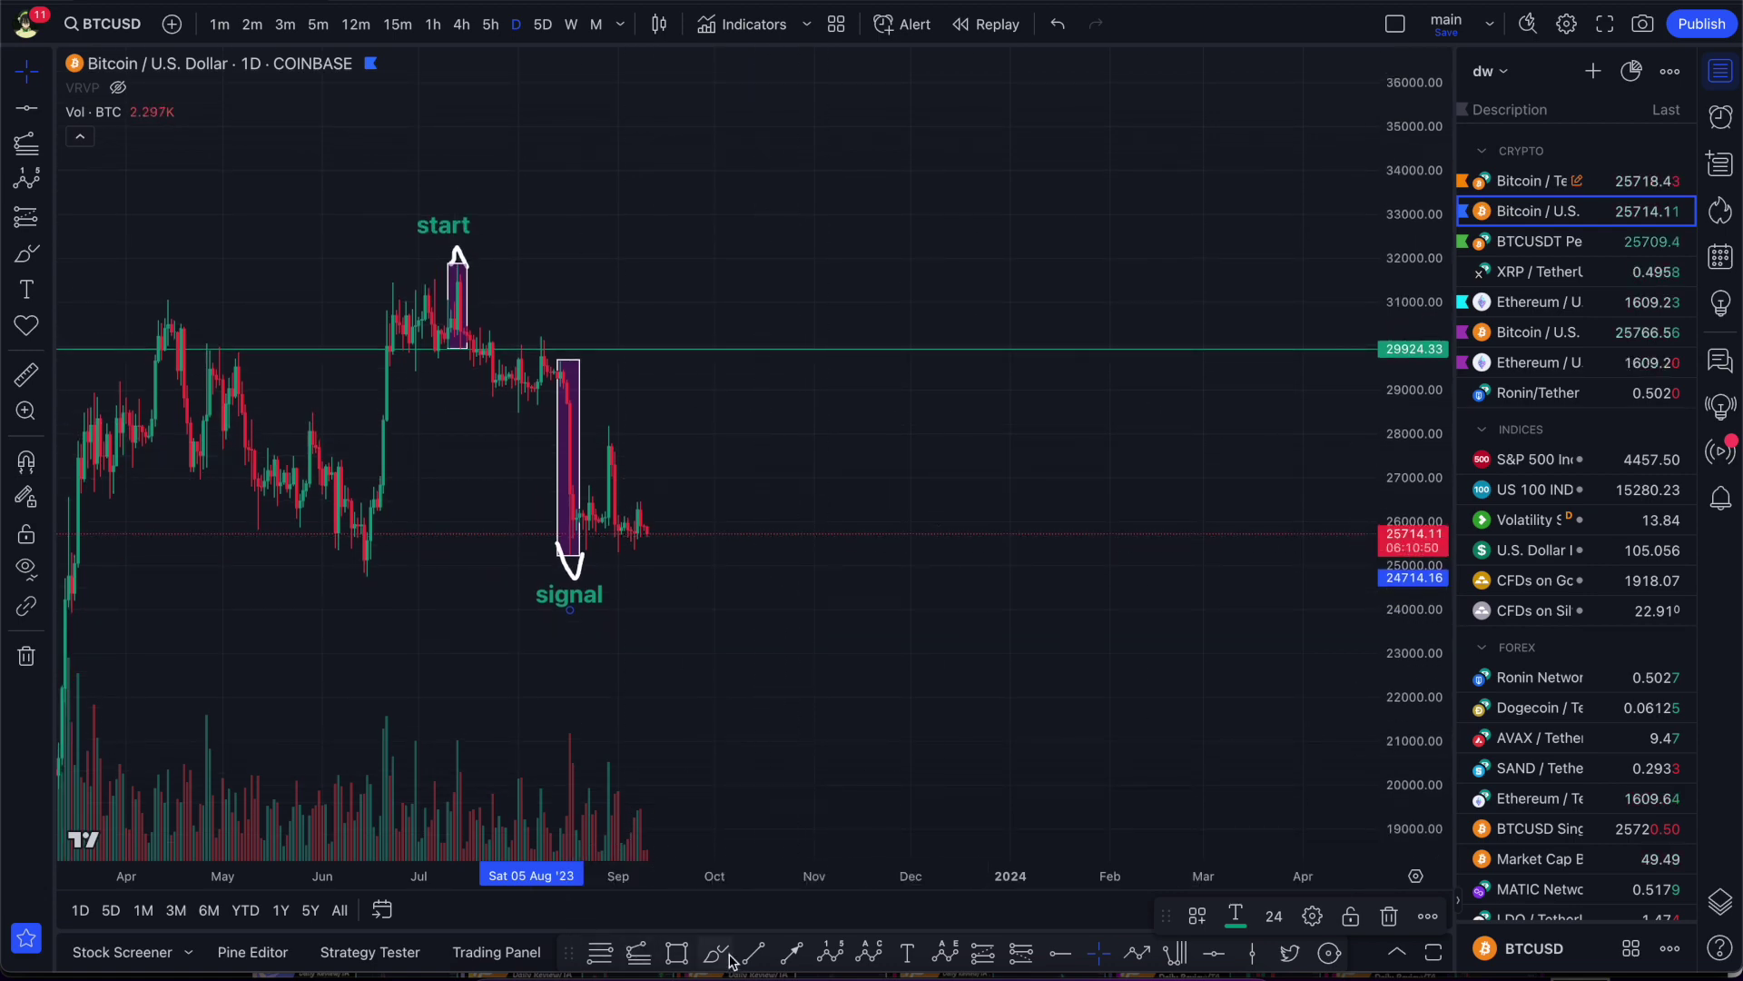
{"action": "scroll", "coordinate": [781, 716], "scroll_direction": "down", "scroll_amount": 5}
{"action": "scroll", "coordinate": [1392, 621], "scroll_direction": "down", "scroll_amount": 3}
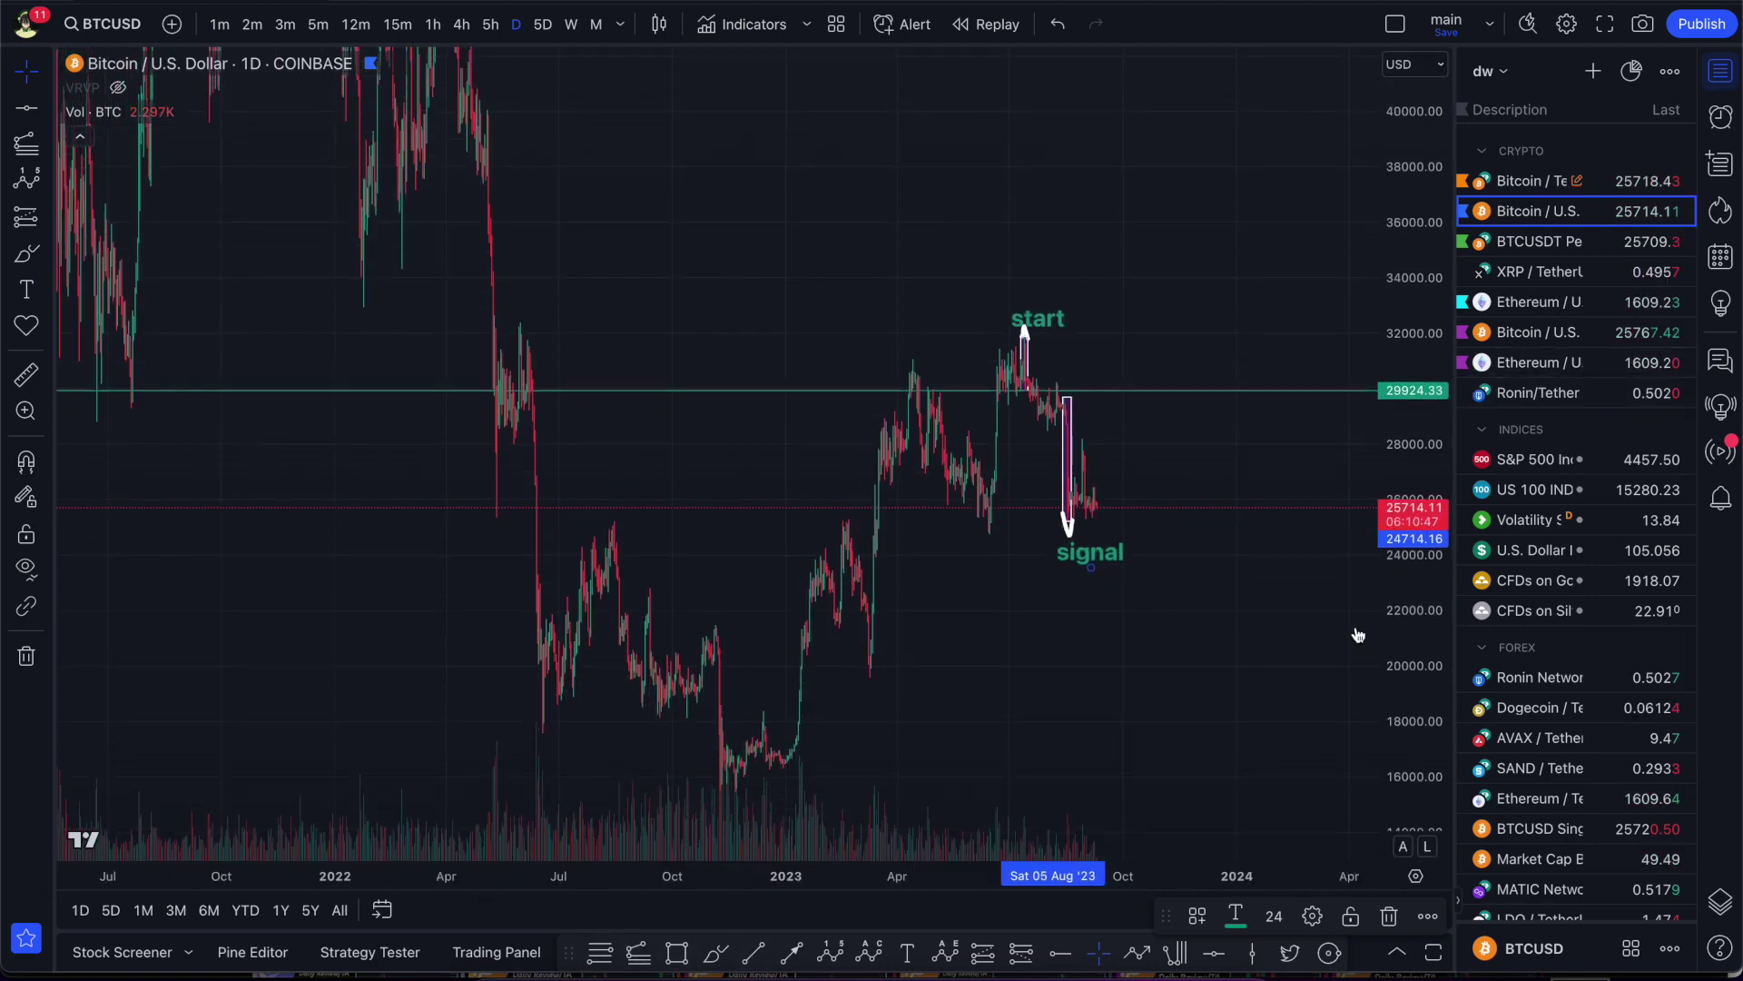
{"action": "scroll", "coordinate": [880, 717], "scroll_direction": "right", "scroll_amount": 5}
{"action": "scroll", "coordinate": [1423, 434], "scroll_direction": "down", "scroll_amount": 3}
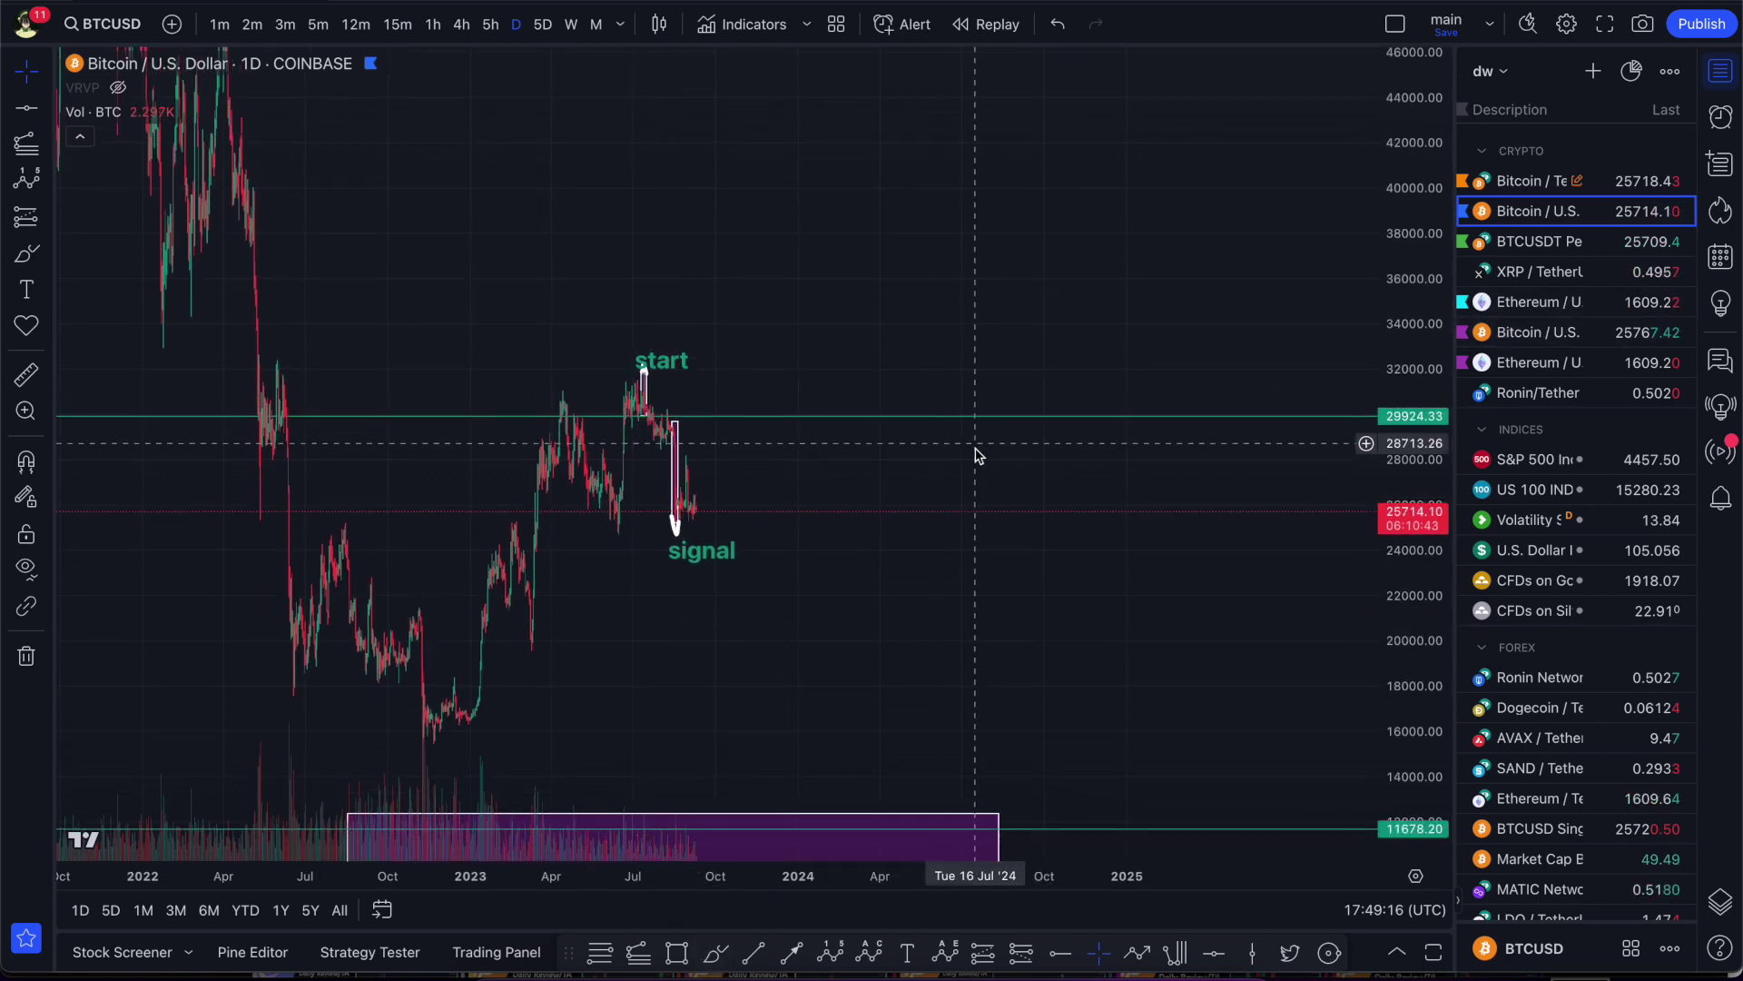
{"action": "left_click", "coordinate": [828, 953]}
{"action": "left_click", "coordinate": [603, 367]}
{"action": "left_click", "coordinate": [655, 551]}
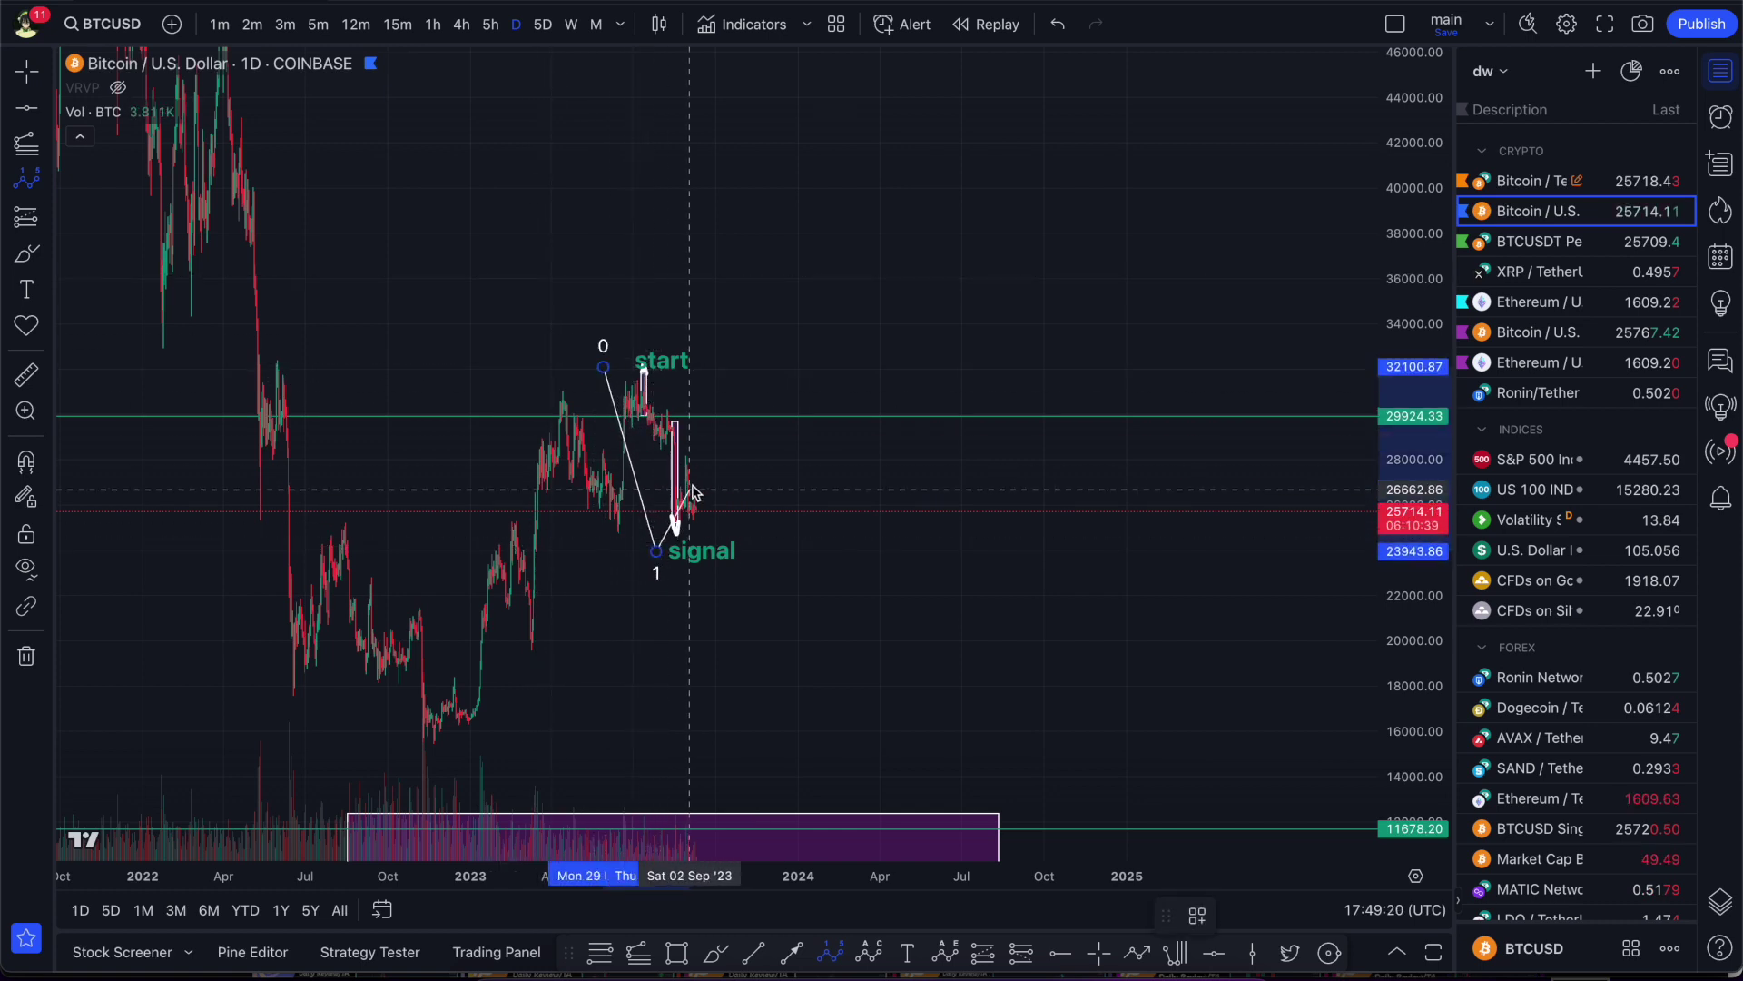
{"action": "left_click", "coordinate": [717, 459]}
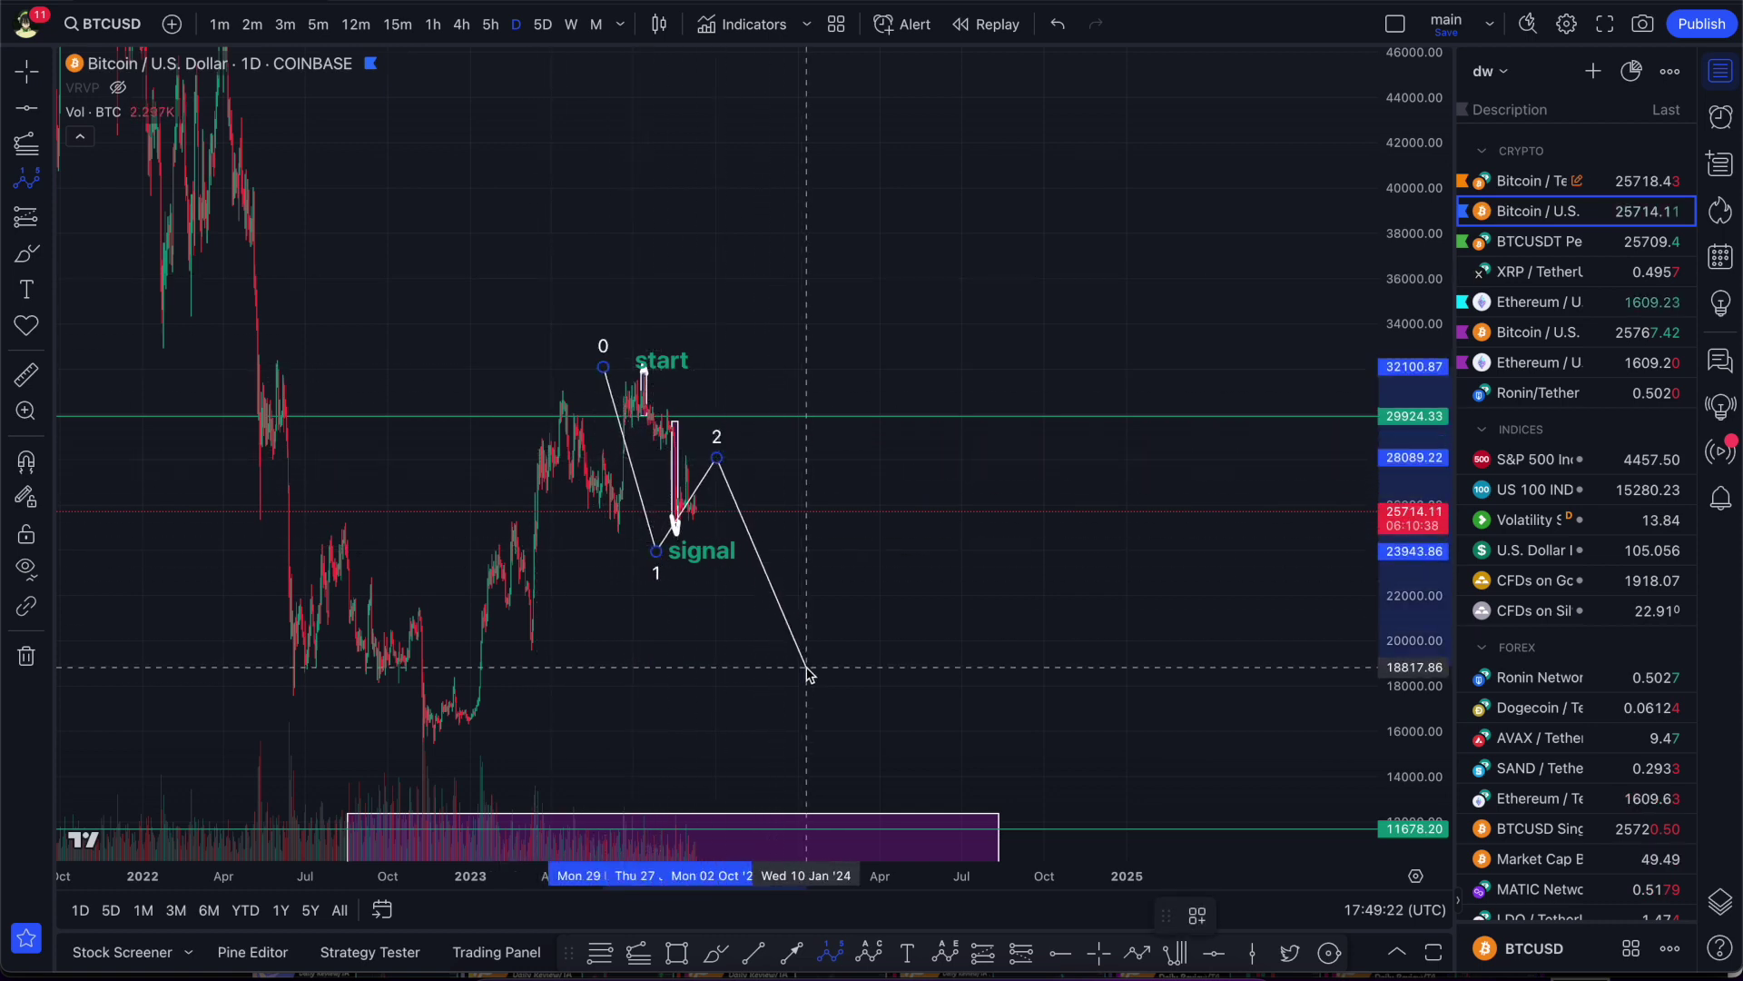
{"action": "left_click", "coordinate": [838, 733]}
{"action": "left_click", "coordinate": [928, 642]}
{"action": "left_click", "coordinate": [1005, 805]}
{"action": "scroll", "coordinate": [744, 513], "scroll_direction": "up", "scroll_amount": 3}
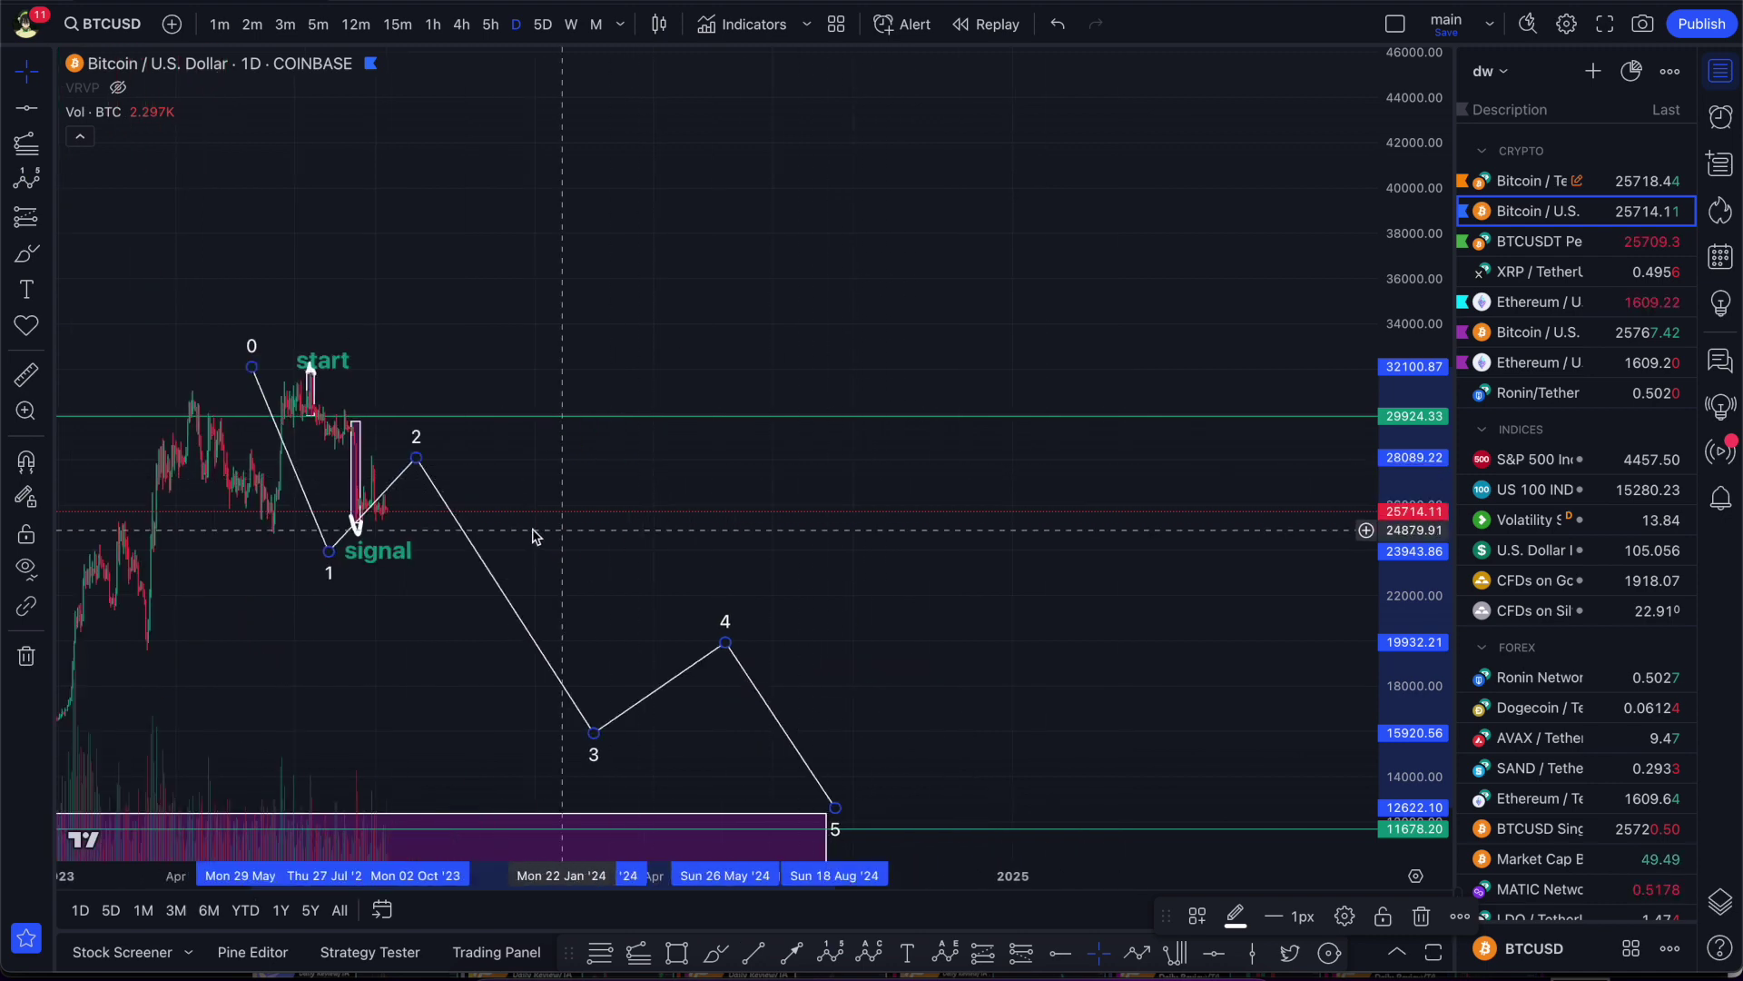
- Move wave point 2 to about 28,700 and shift the whole impulse wave later, so point 1 lies under the August signal low
{"action": "left_click_drag", "start_coordinate": [414, 453], "coordinate": [404, 444]}
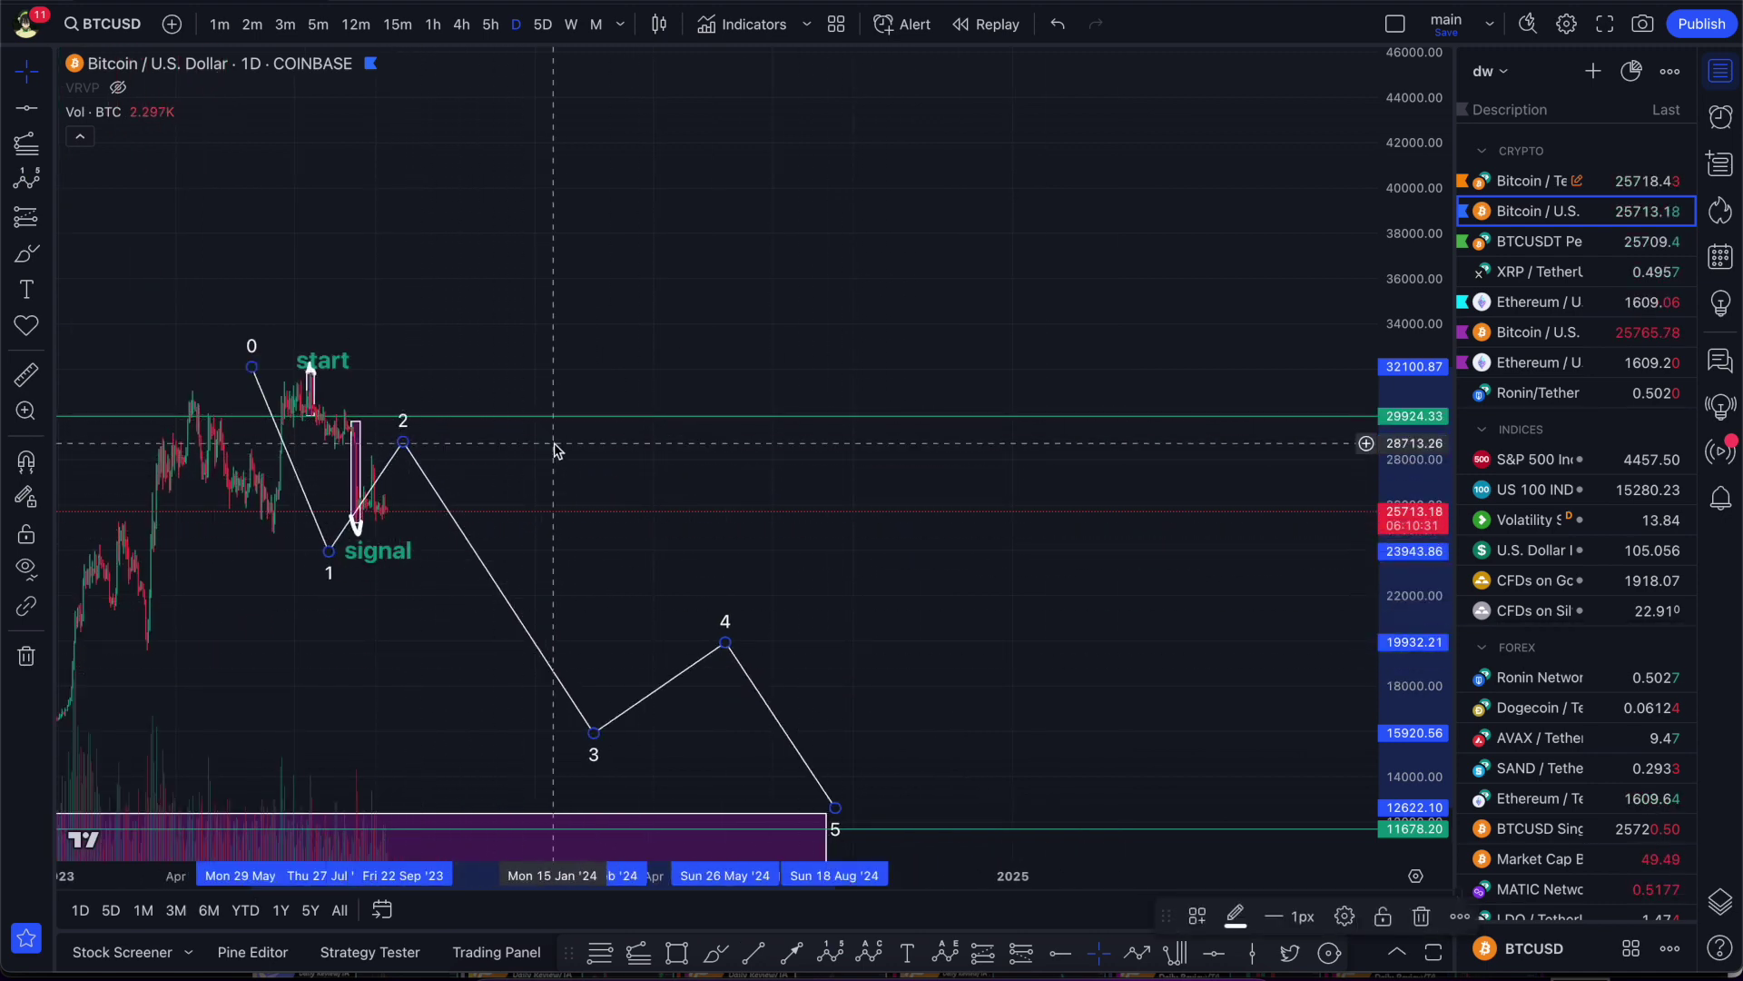
{"action": "left_click_drag", "start_coordinate": [555, 449], "coordinate": [891, 501]}
{"action": "left_click_drag", "start_coordinate": [1438, 655], "coordinate": [1424, 138]}
{"action": "scroll", "coordinate": [508, 325], "scroll_direction": "up", "scroll_amount": 5}
{"action": "left_click_drag", "start_coordinate": [462, 399], "coordinate": [704, 260]}
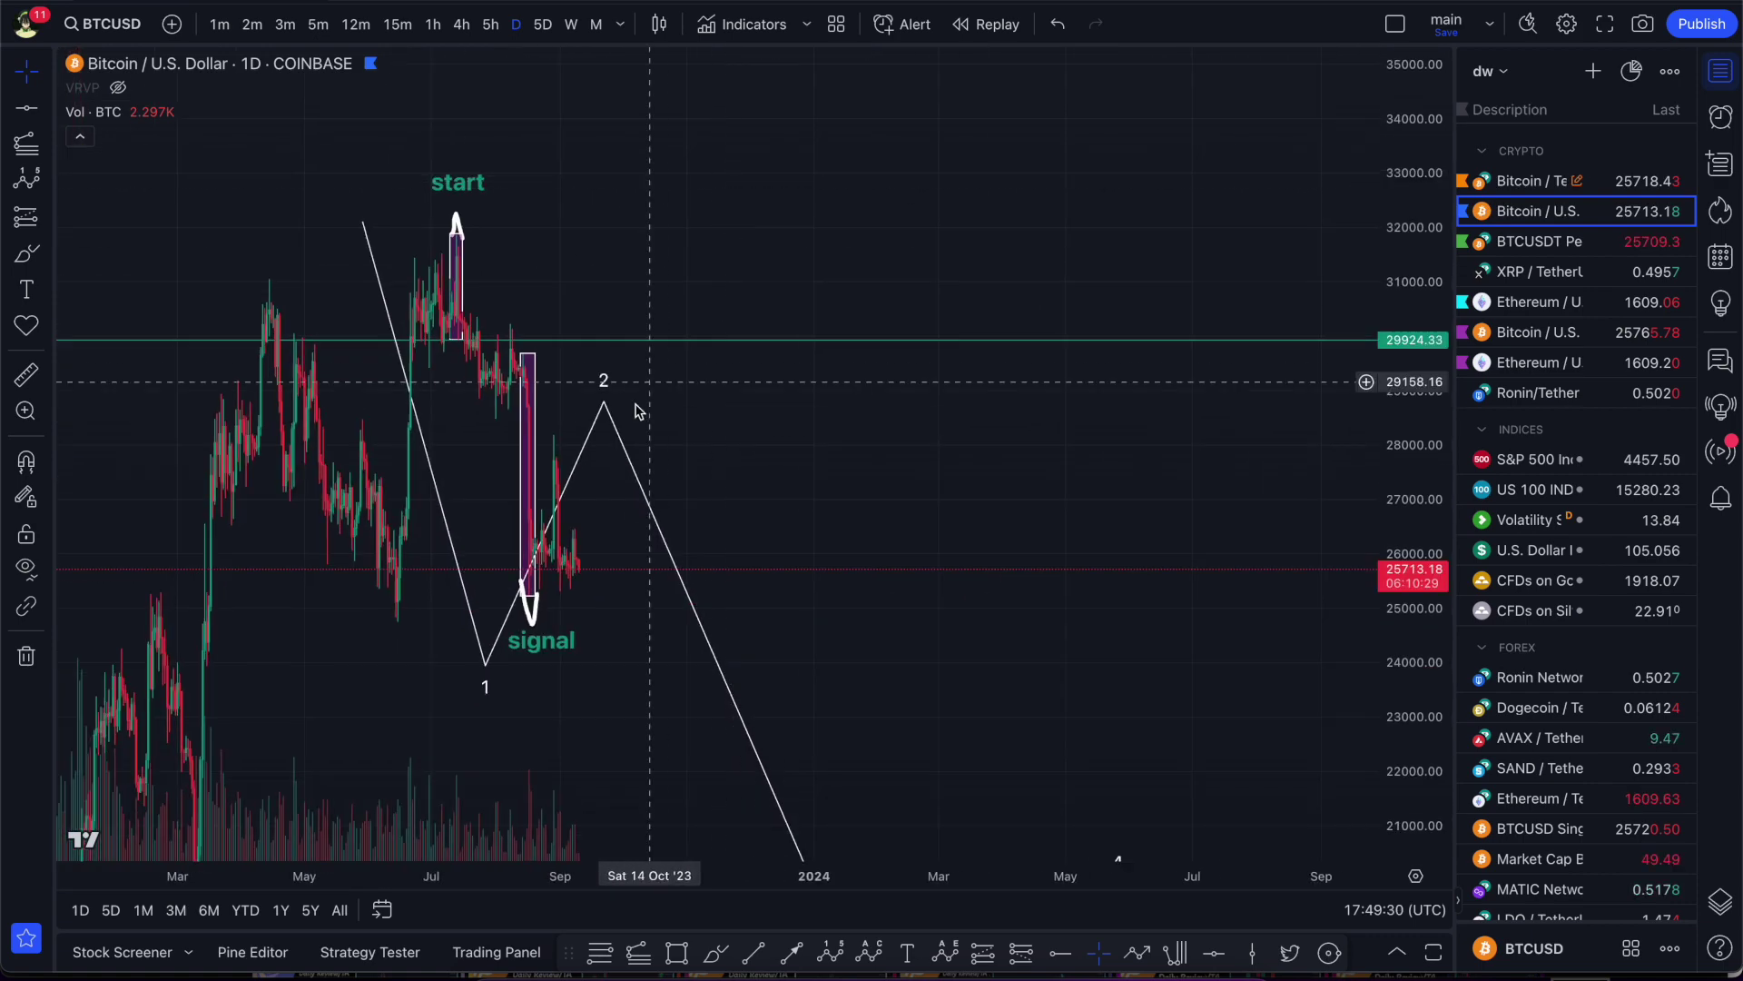
{"action": "mouse_move", "coordinate": [589, 433]}
{"action": "left_mouse_down"}
{"action": "mouse_move", "coordinate": [628, 414]}
{"action": "mouse_move", "coordinate": [634, 440]}
{"action": "left_mouse_up"}
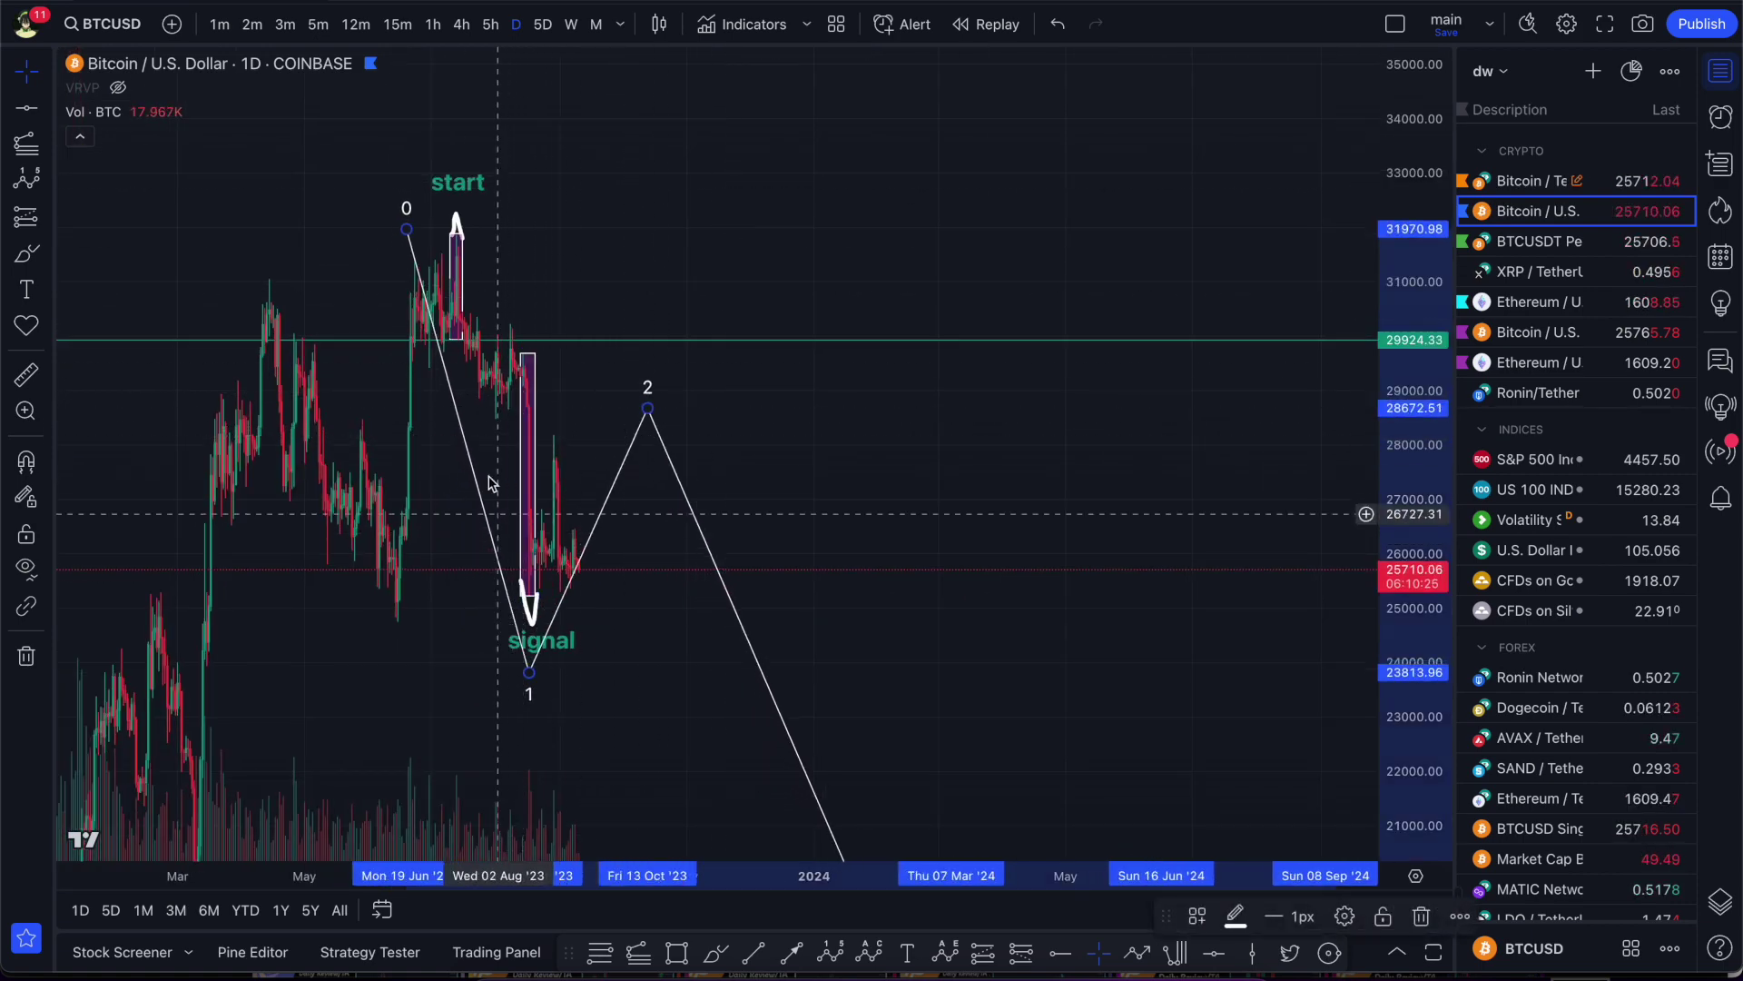
- Reposition wave point 1 at about 28,380, point 2 at about 30,380 and point 0 at about 31,980
{"action": "left_click_drag", "start_coordinate": [534, 675], "coordinate": [494, 427]}
{"action": "left_click_drag", "start_coordinate": [647, 410], "coordinate": [520, 319]}
{"action": "left_click_drag", "start_coordinate": [406, 230], "coordinate": [423, 229]}
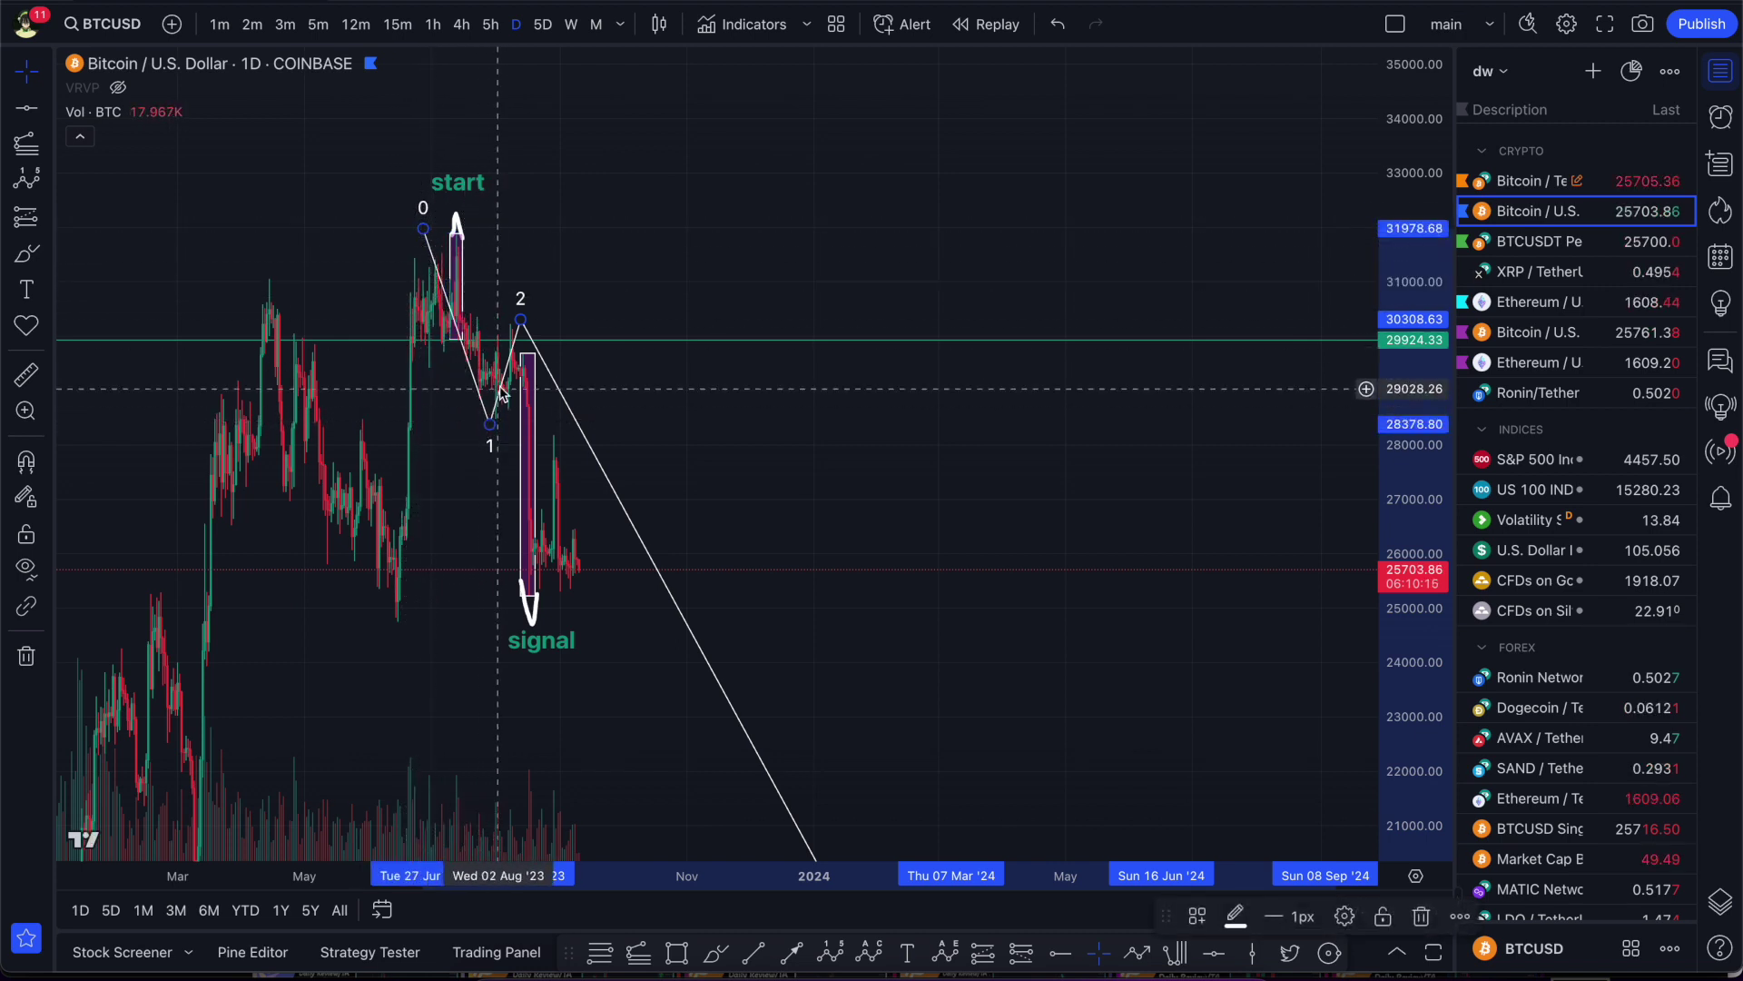
{"action": "left_click_drag", "start_coordinate": [520, 319], "coordinate": [519, 316]}
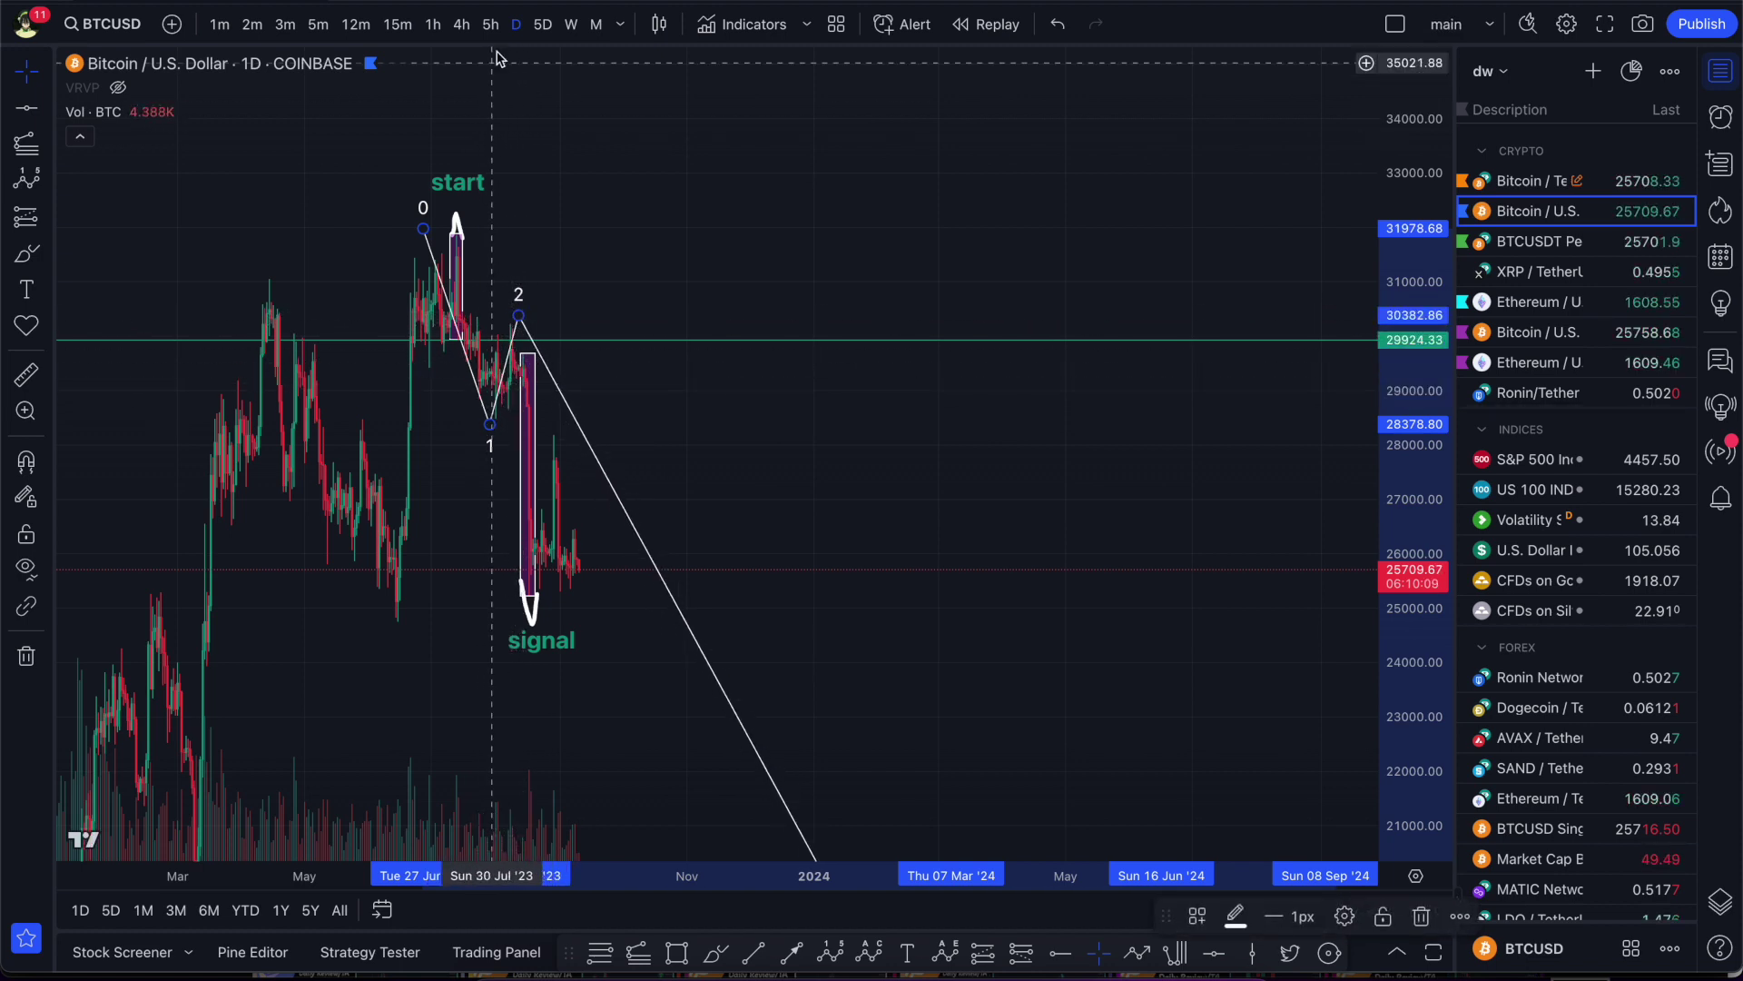
- Move wave point 1 down to about 25,170 near the signal low and point 2 to about 28,250 in early October 2023
{"action": "scroll", "coordinate": [527, 402], "scroll_direction": "down", "scroll_amount": 3}
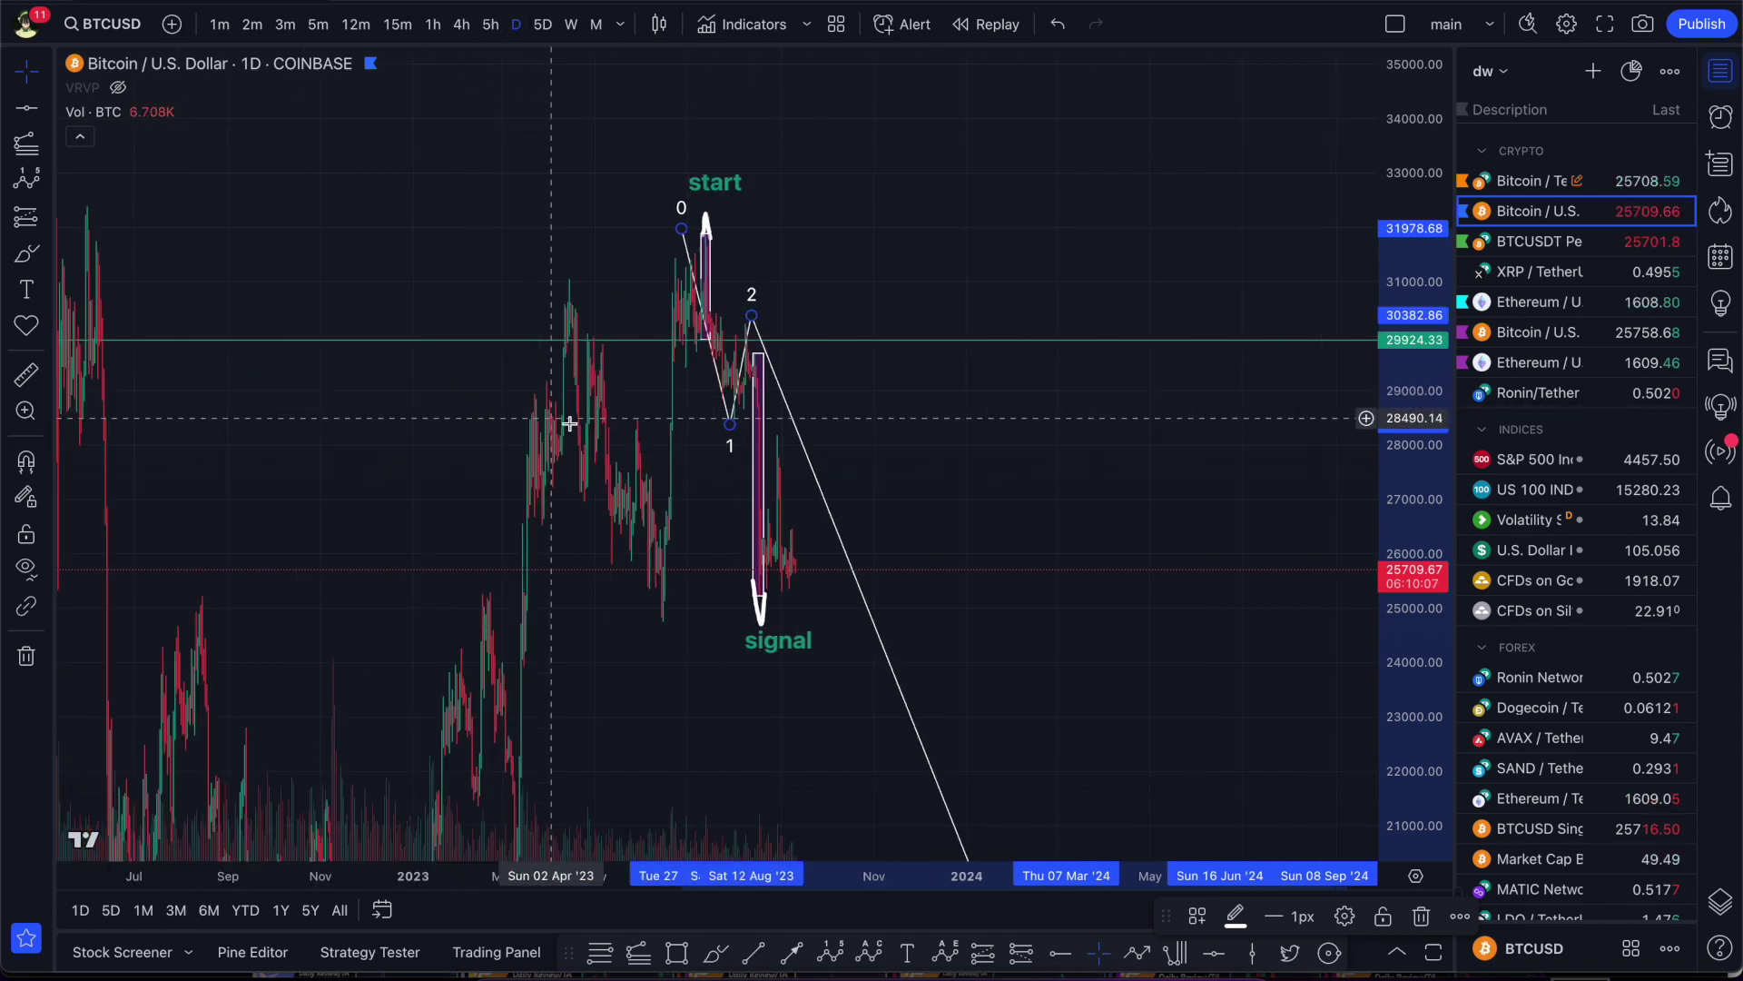
{"action": "scroll", "coordinate": [563, 404], "scroll_direction": "up", "scroll_amount": 2}
{"action": "scroll", "coordinate": [553, 333], "scroll_direction": "down", "scroll_amount": 2}
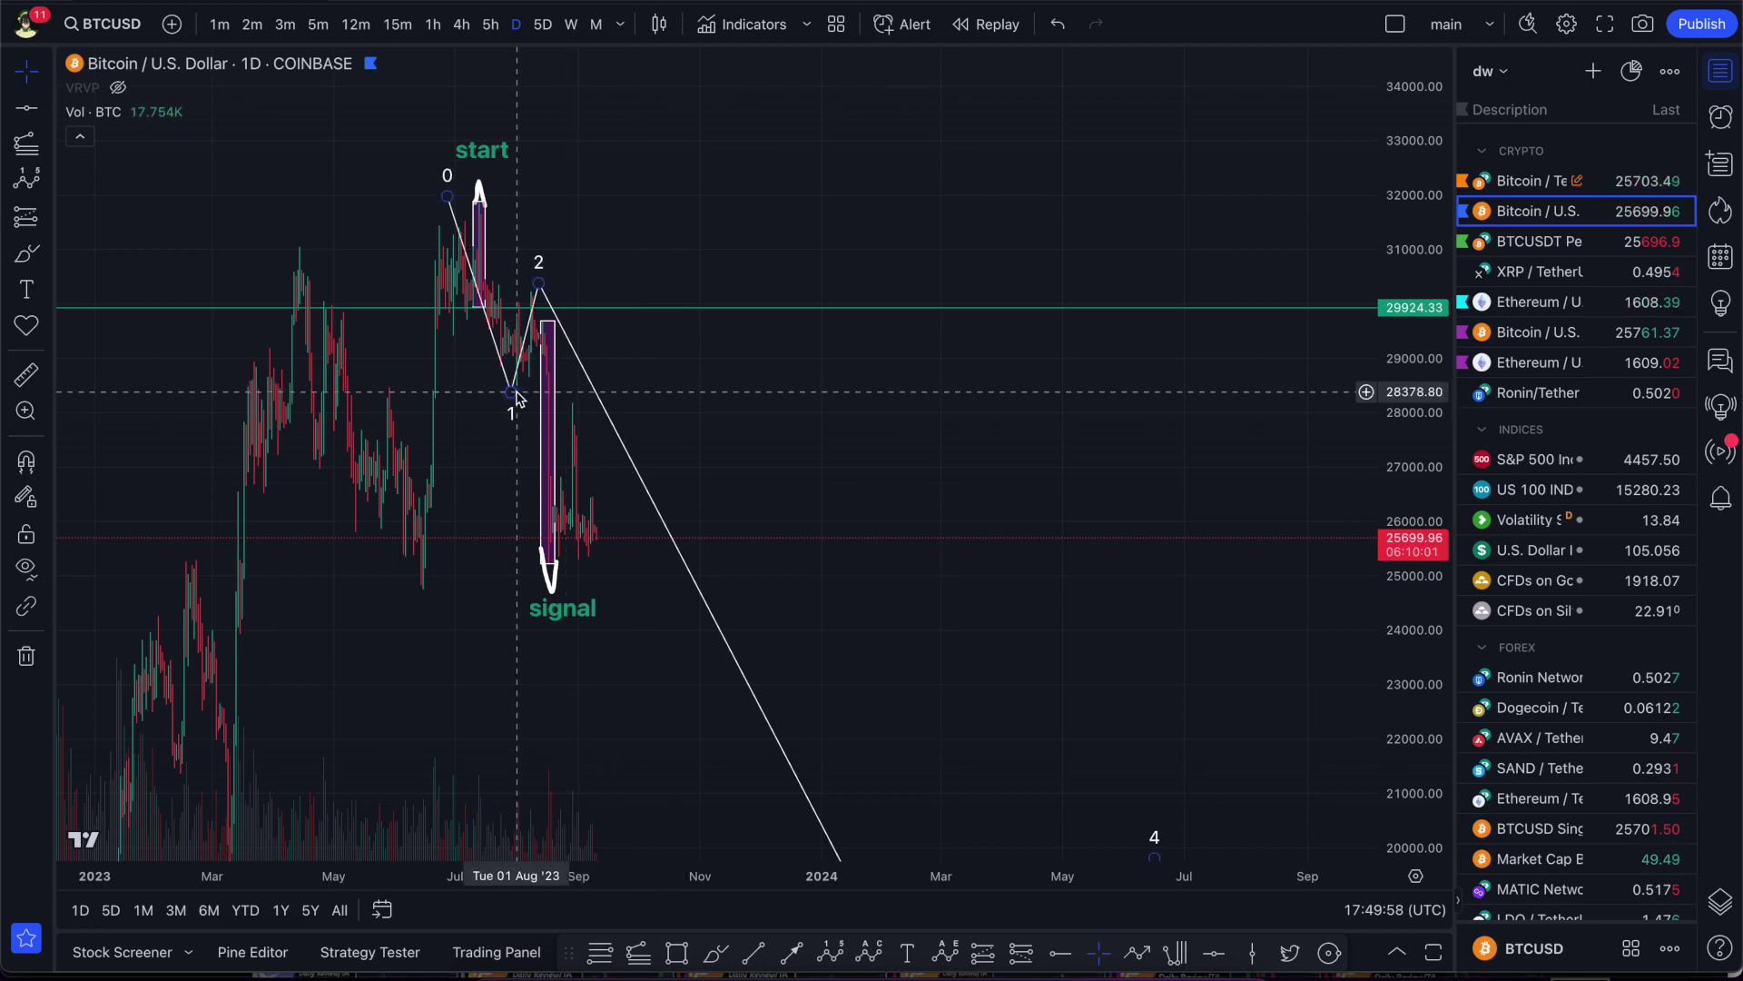
{"action": "mouse_move", "coordinate": [515, 391]}
{"action": "left_mouse_down"}
{"action": "mouse_move", "coordinate": [533, 302]}
{"action": "mouse_move", "coordinate": [537, 572]}
{"action": "left_mouse_up"}
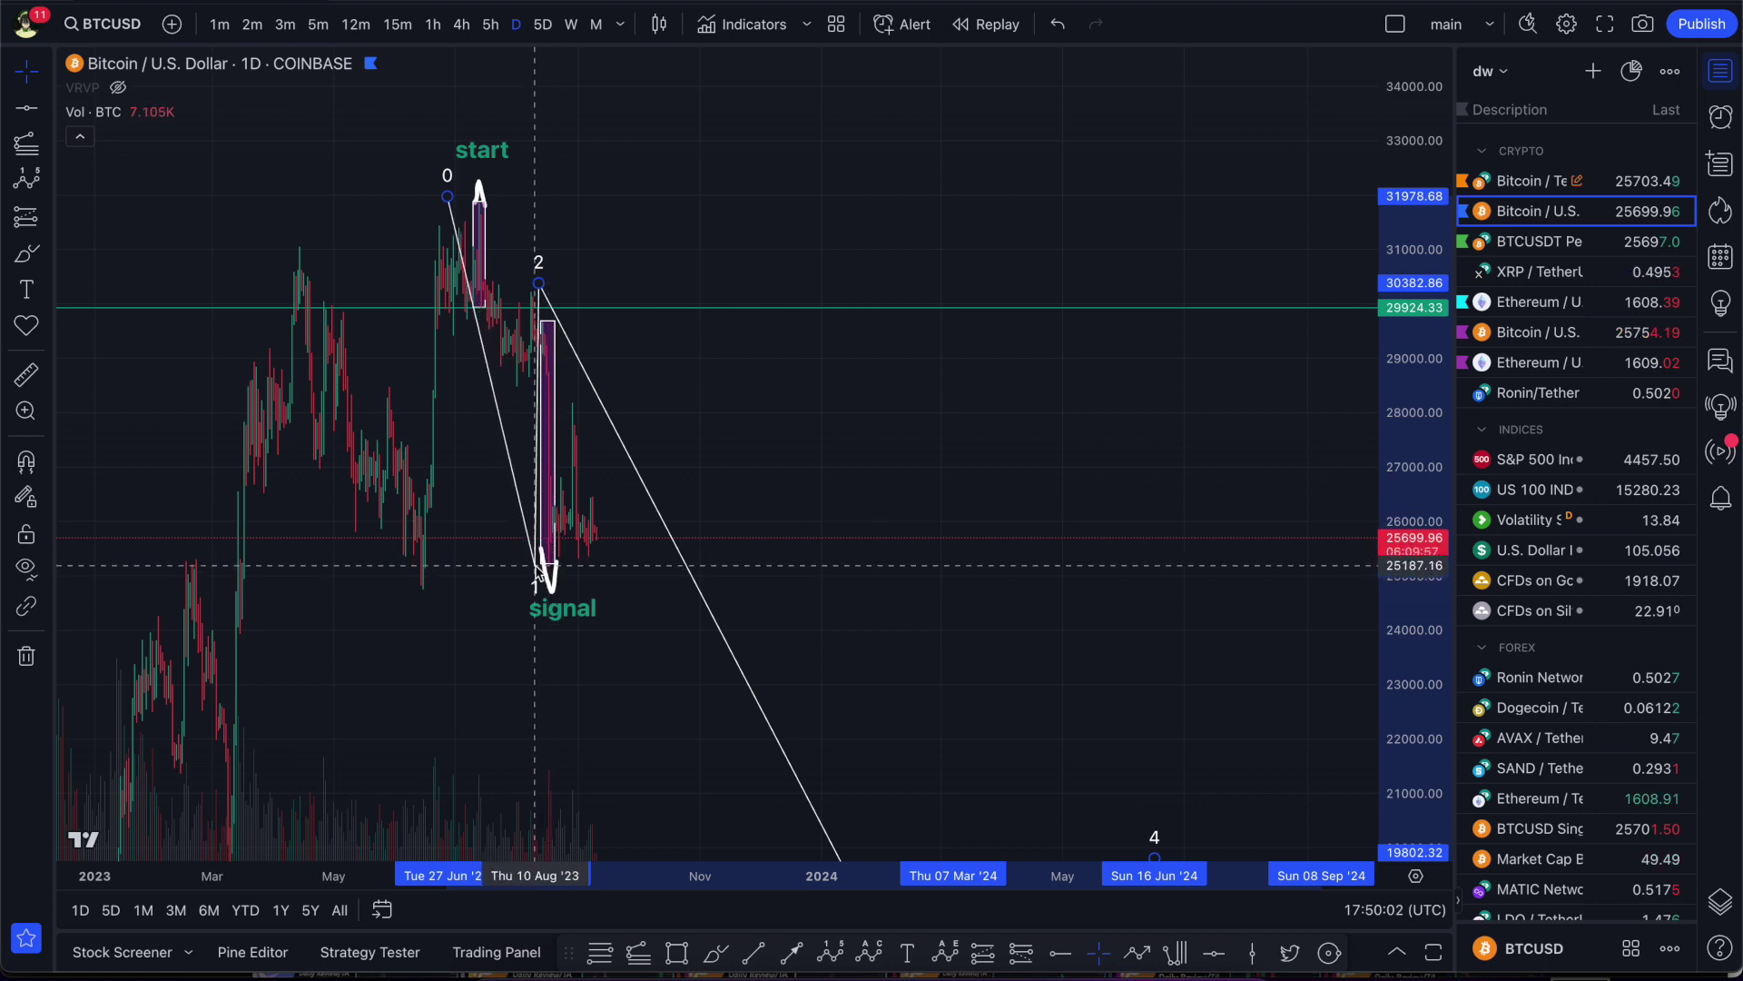
{"action": "mouse_move", "coordinate": [540, 275]}
{"action": "left_mouse_down"}
{"action": "mouse_move", "coordinate": [708, 352]}
{"action": "mouse_move", "coordinate": [681, 343]}
{"action": "left_mouse_up"}
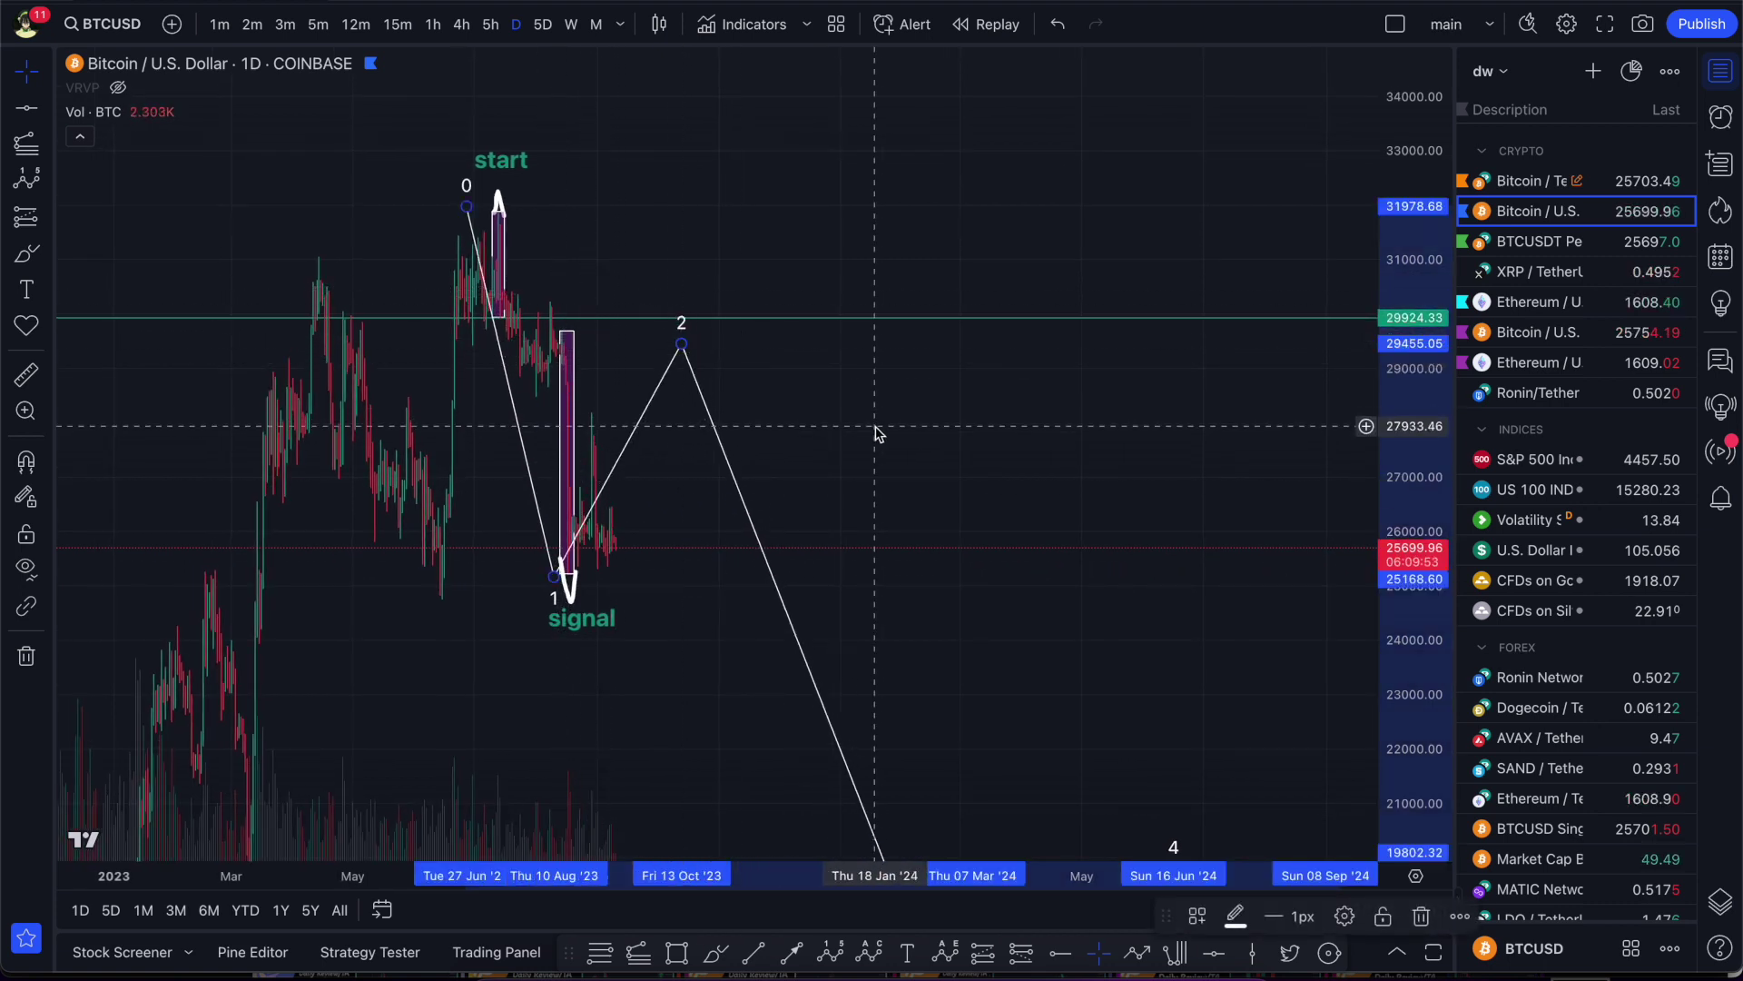
{"action": "scroll", "coordinate": [581, 454], "scroll_direction": "up", "scroll_amount": 2}
{"action": "mouse_move", "coordinate": [546, 345]}
{"action": "left_mouse_down"}
{"action": "mouse_move", "coordinate": [504, 402]}
{"action": "mouse_move", "coordinate": [525, 408]}
{"action": "left_mouse_up"}
{"action": "left_click_drag", "start_coordinate": [828, 501], "coordinate": [873, 471]}
- Draw a Fibonacci retracement from the July 2023 high at about 31,870 down to the August low at about 25,220
{"action": "left_click", "coordinate": [599, 963]}
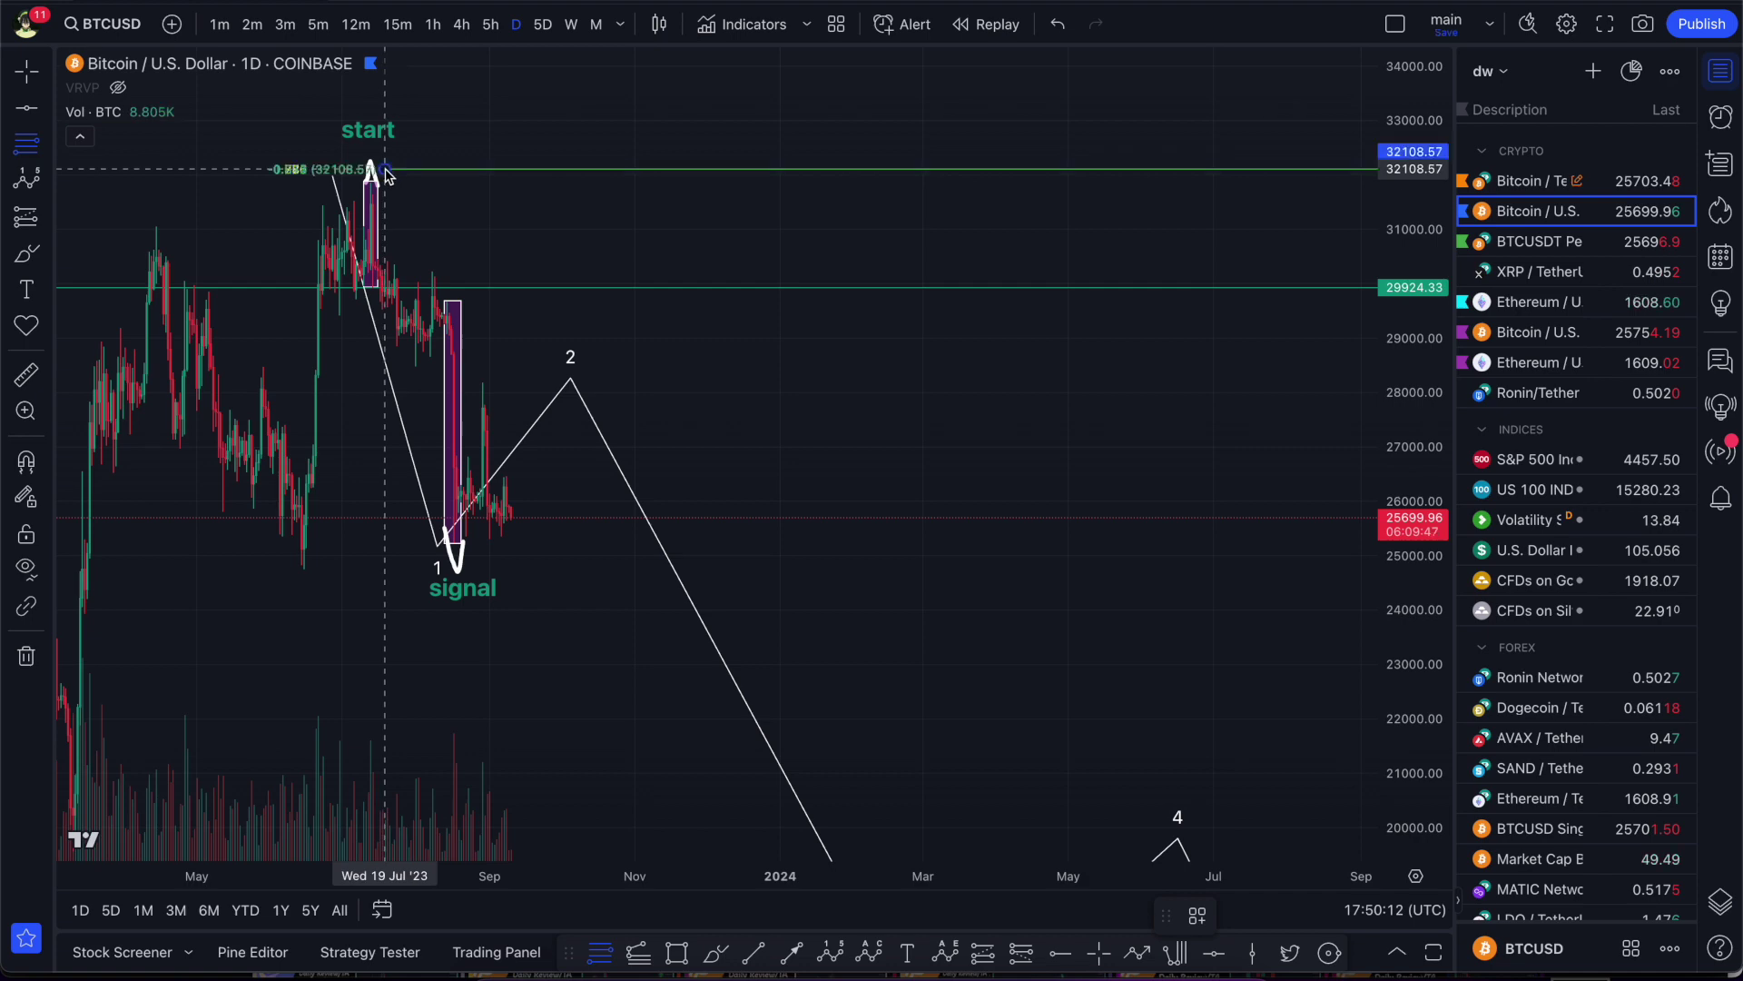
{"action": "left_click", "coordinate": [385, 170]}
{"action": "left_click", "coordinate": [423, 545]}
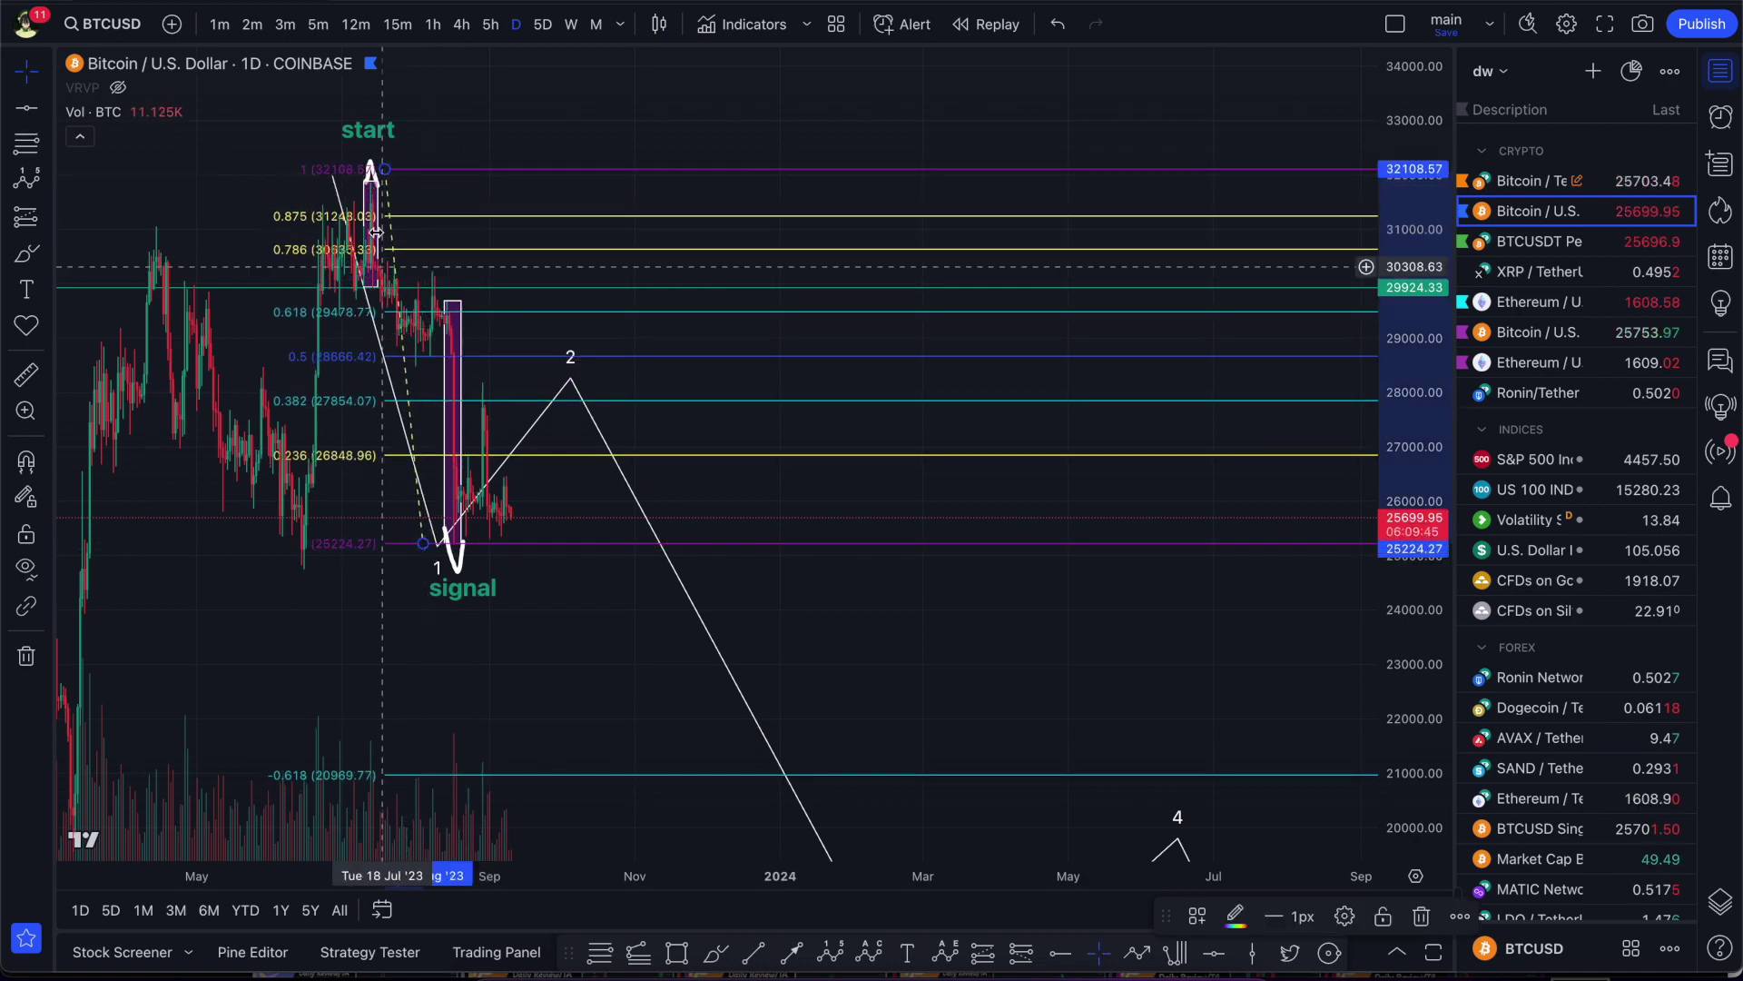
{"action": "left_click_drag", "start_coordinate": [384, 170], "coordinate": [380, 181]}
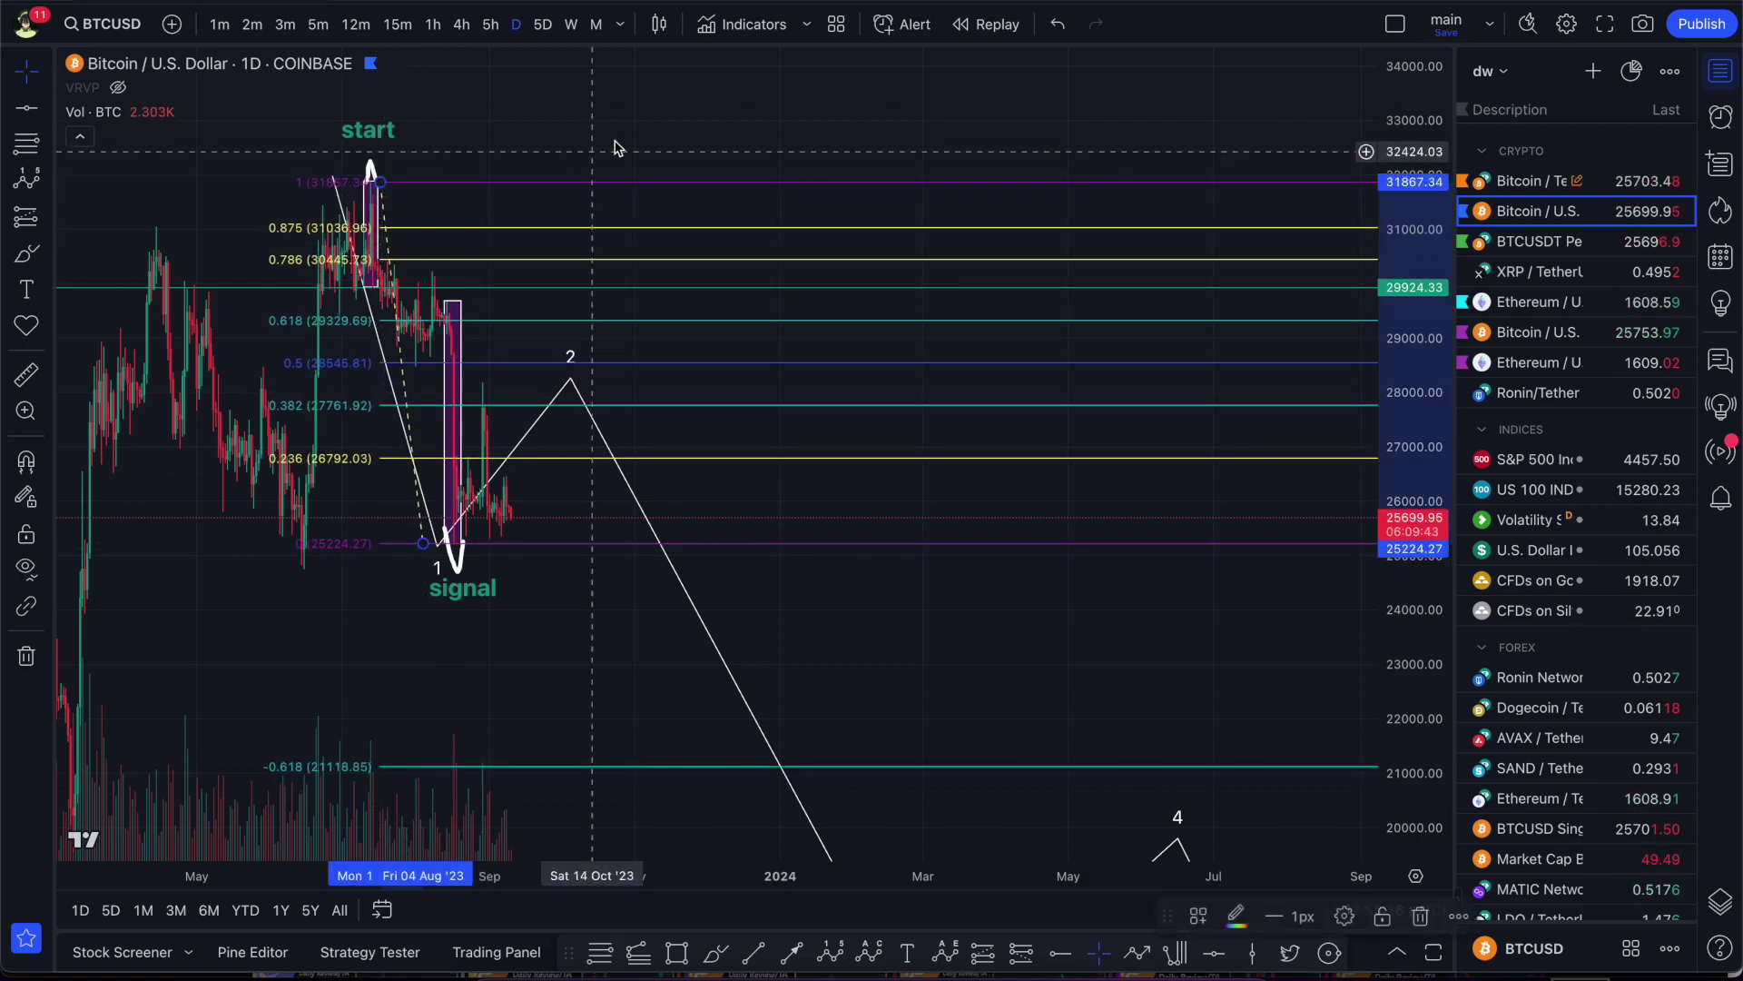
- Draw a rectangle between the 0.5 and 0.382 retracement levels, from 23 August to 30 October 2023
{"action": "left_click_drag", "start_coordinate": [581, 166], "coordinate": [631, 171]}
{"action": "scroll", "coordinate": [686, 263], "scroll_direction": "up", "scroll_amount": 4}
{"action": "left_click_drag", "start_coordinate": [467, 167], "coordinate": [970, 131]}
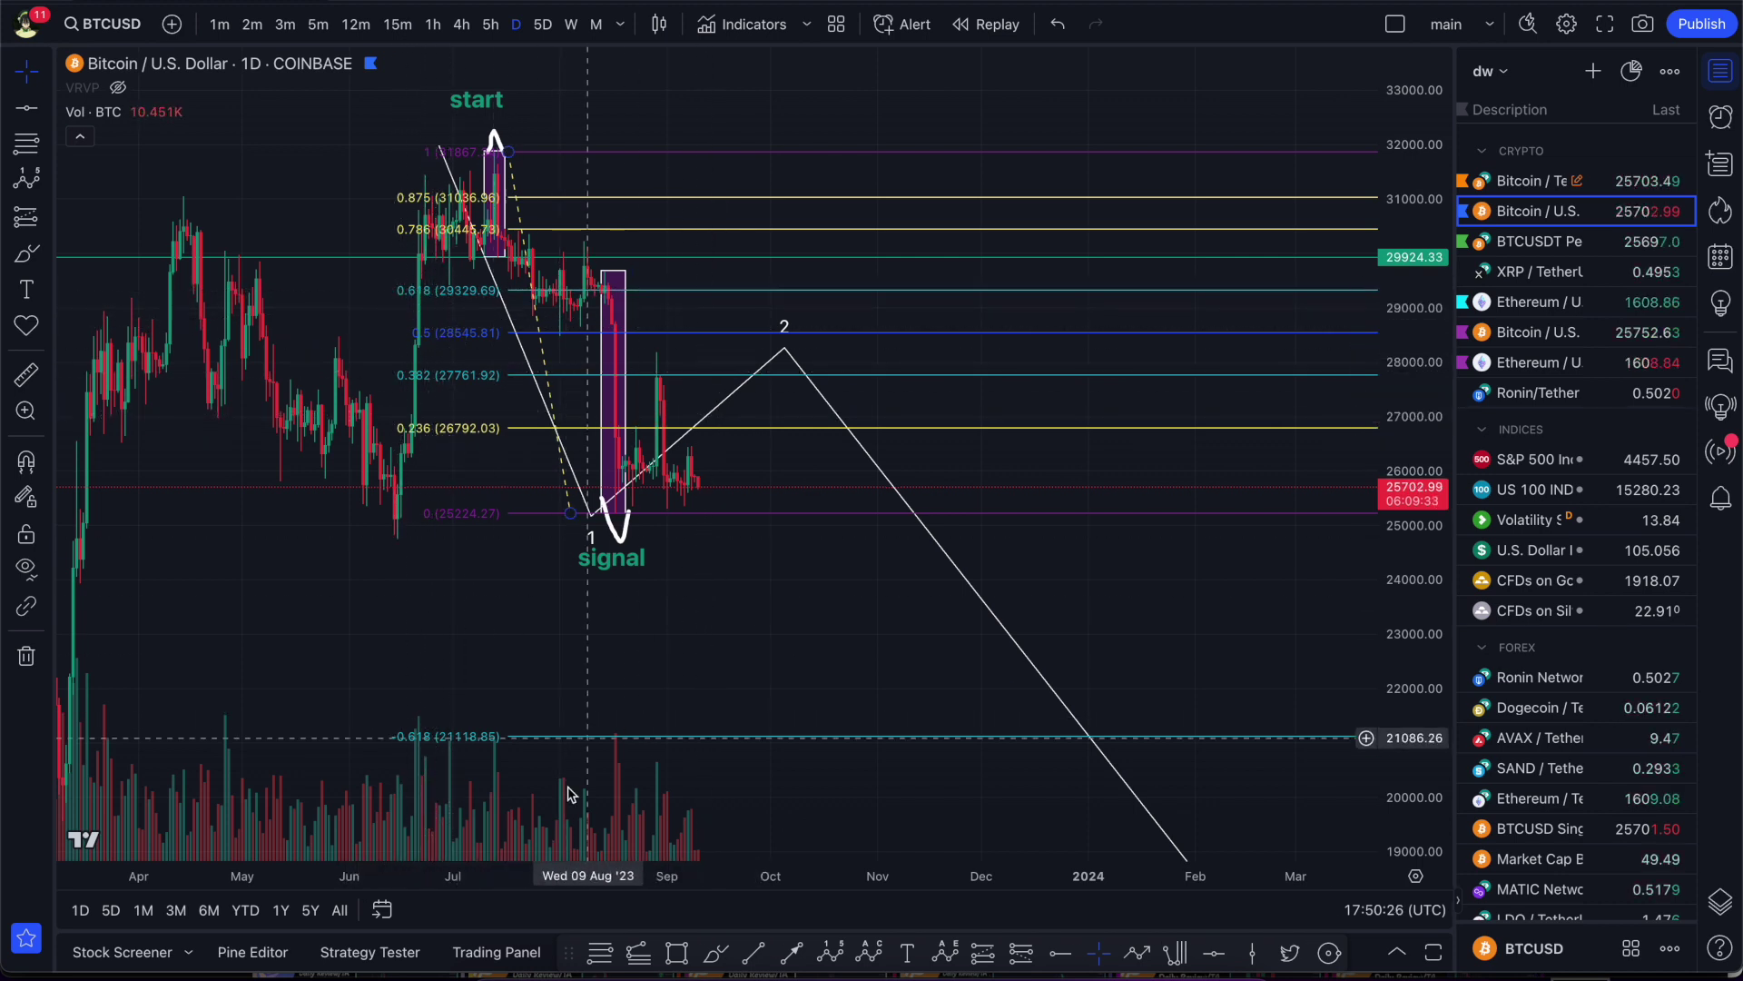
{"action": "left_click", "coordinate": [670, 954]}
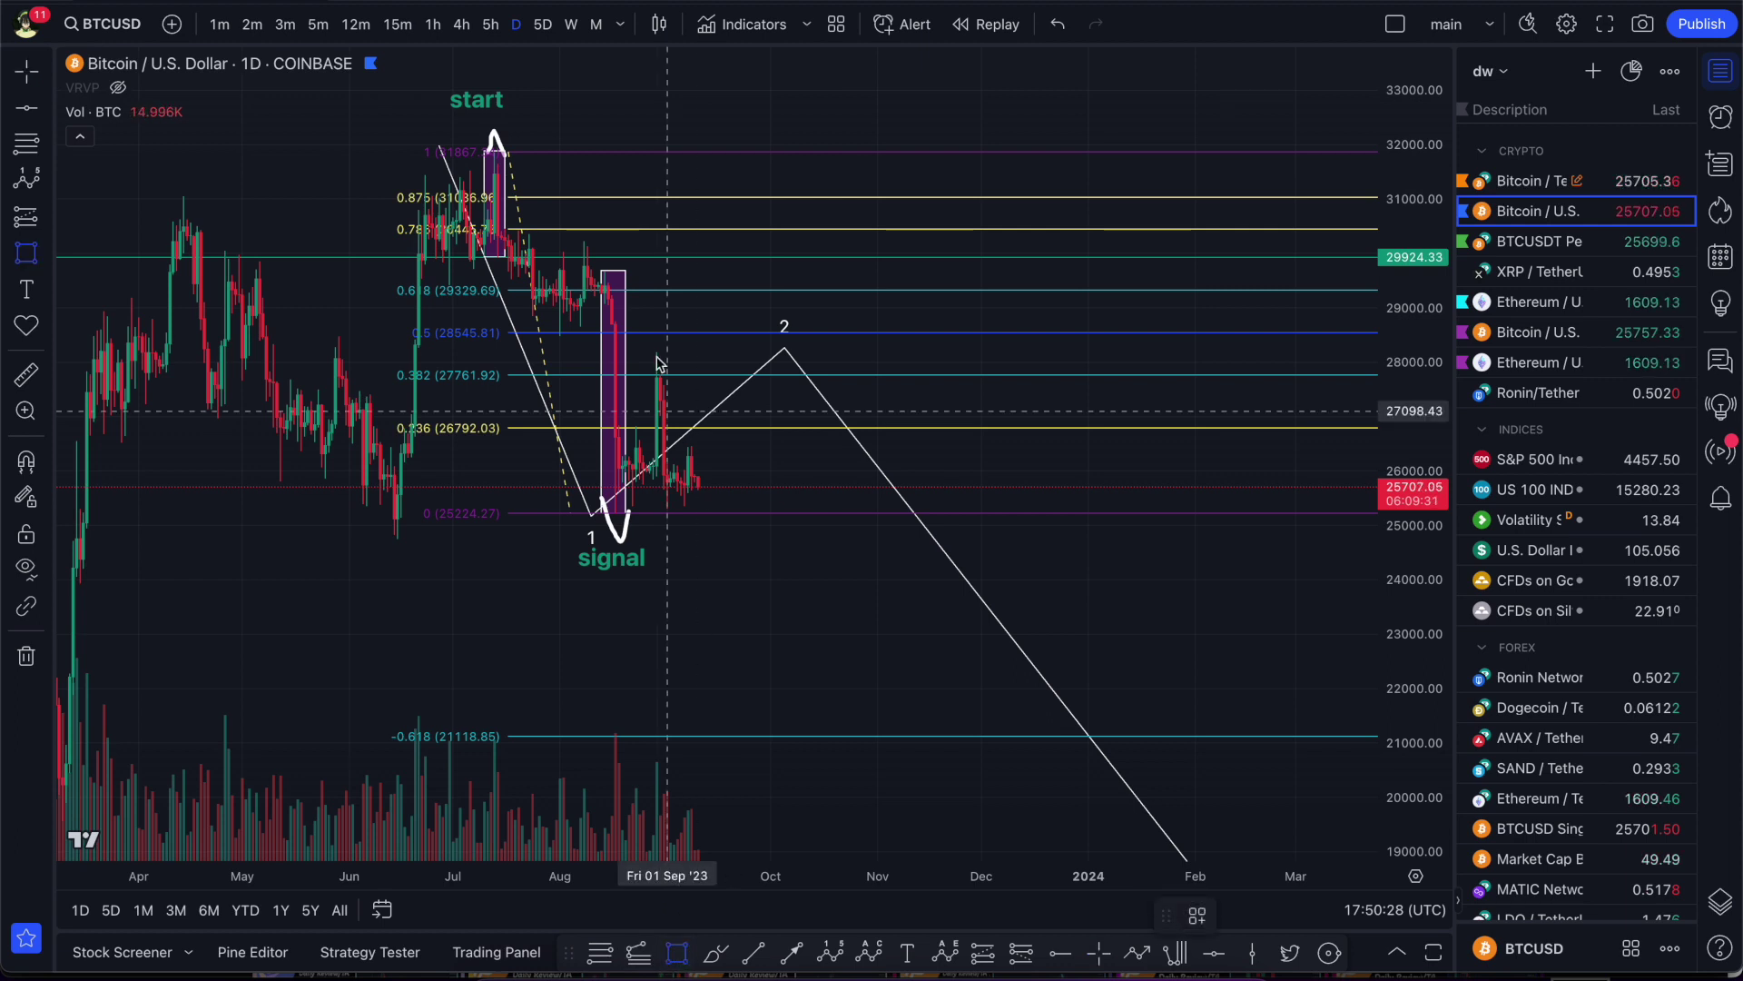
{"action": "left_click", "coordinate": [637, 334]}
{"action": "left_click", "coordinate": [872, 374]}
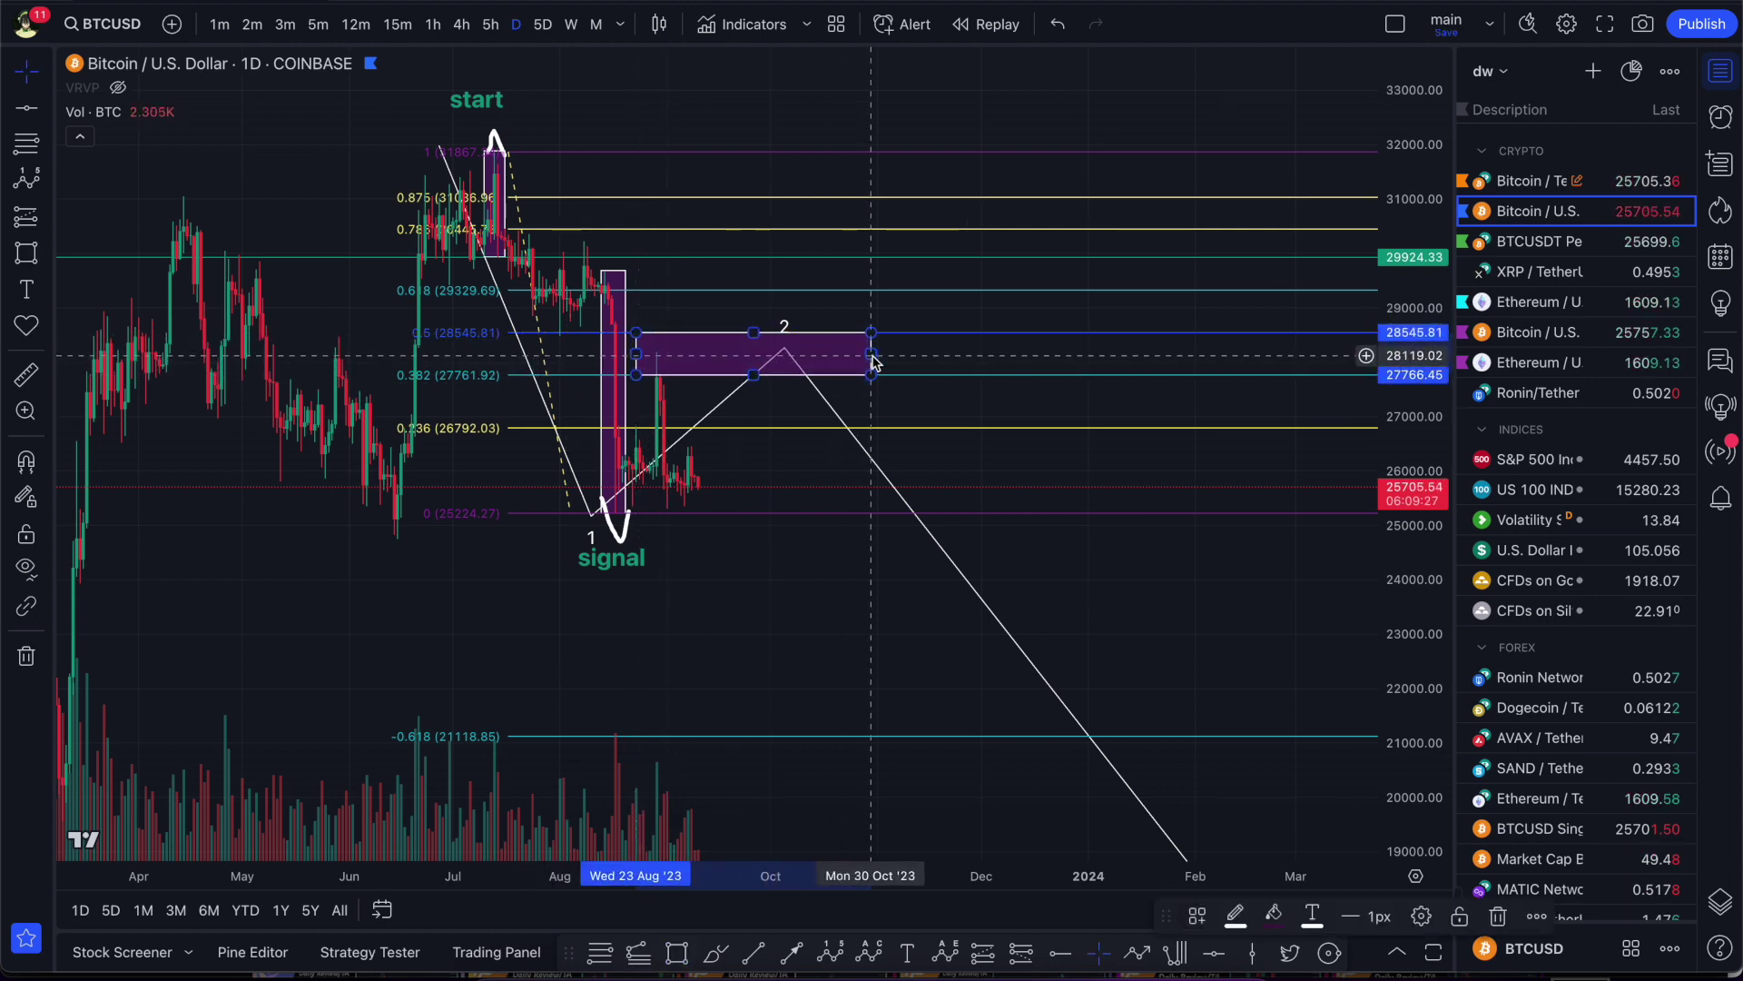
- Change the new rectangle's background colour to a semi-transparent red
{"action": "double_click", "coordinate": [870, 362]}
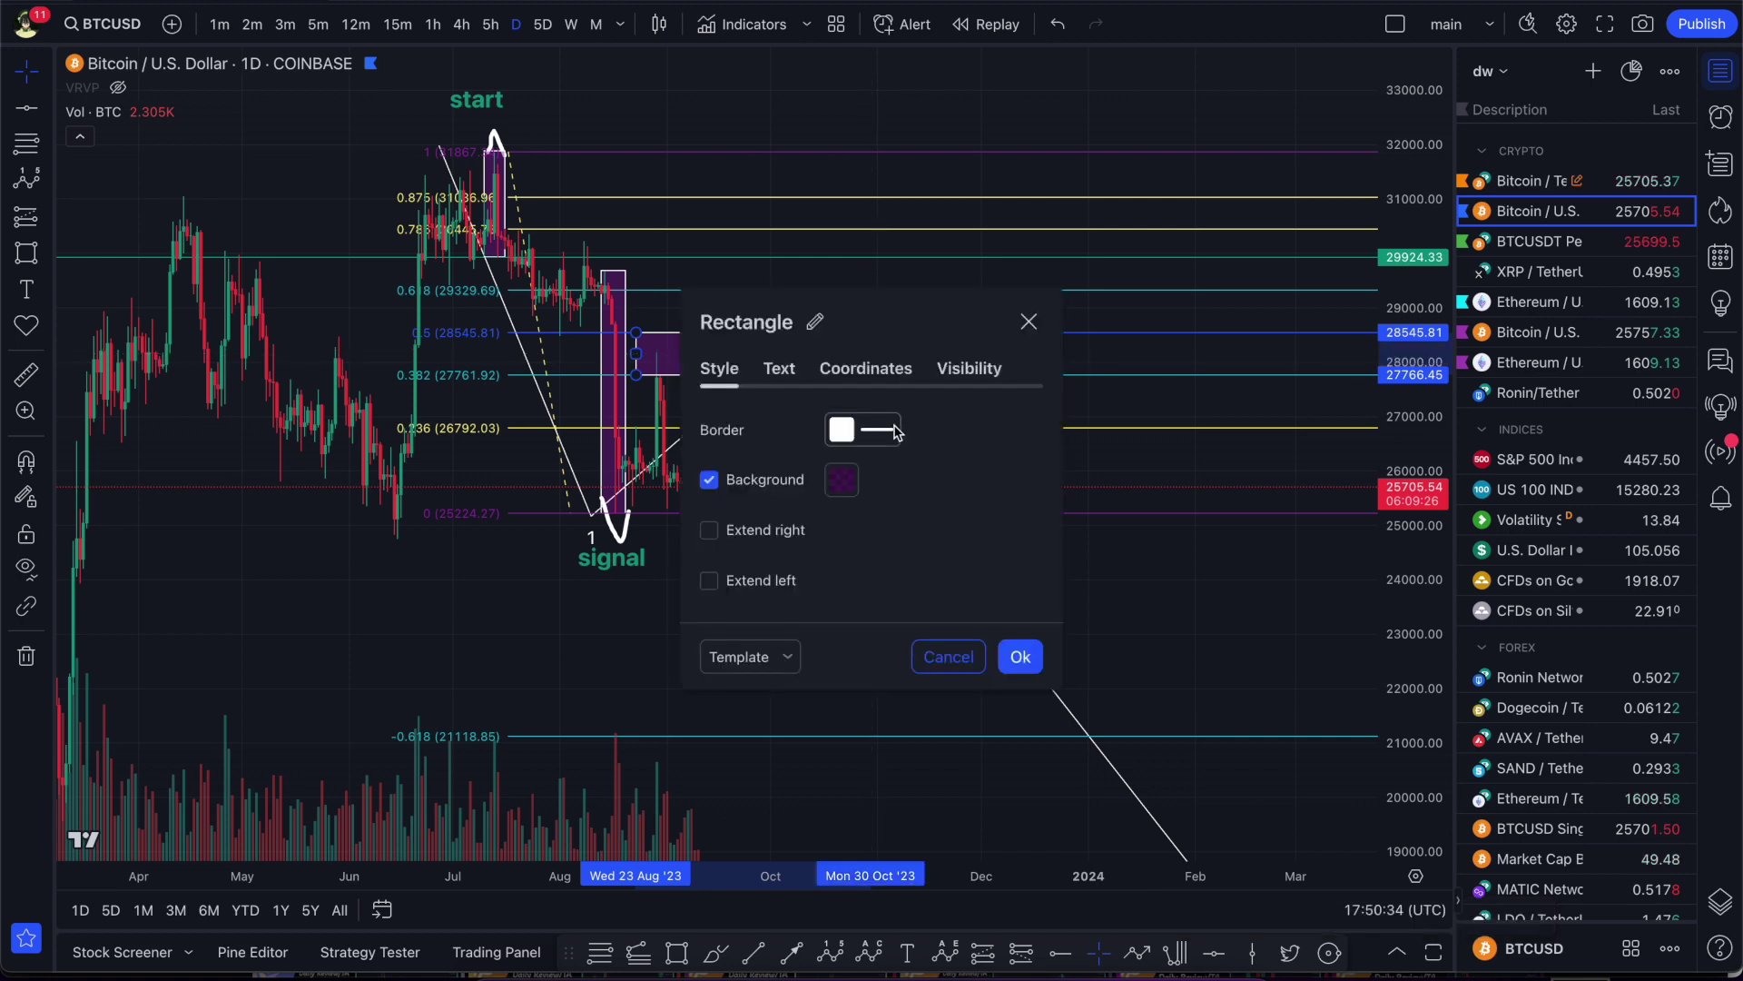
{"action": "left_click", "coordinate": [842, 482]}
{"action": "left_click", "coordinate": [1053, 543]}
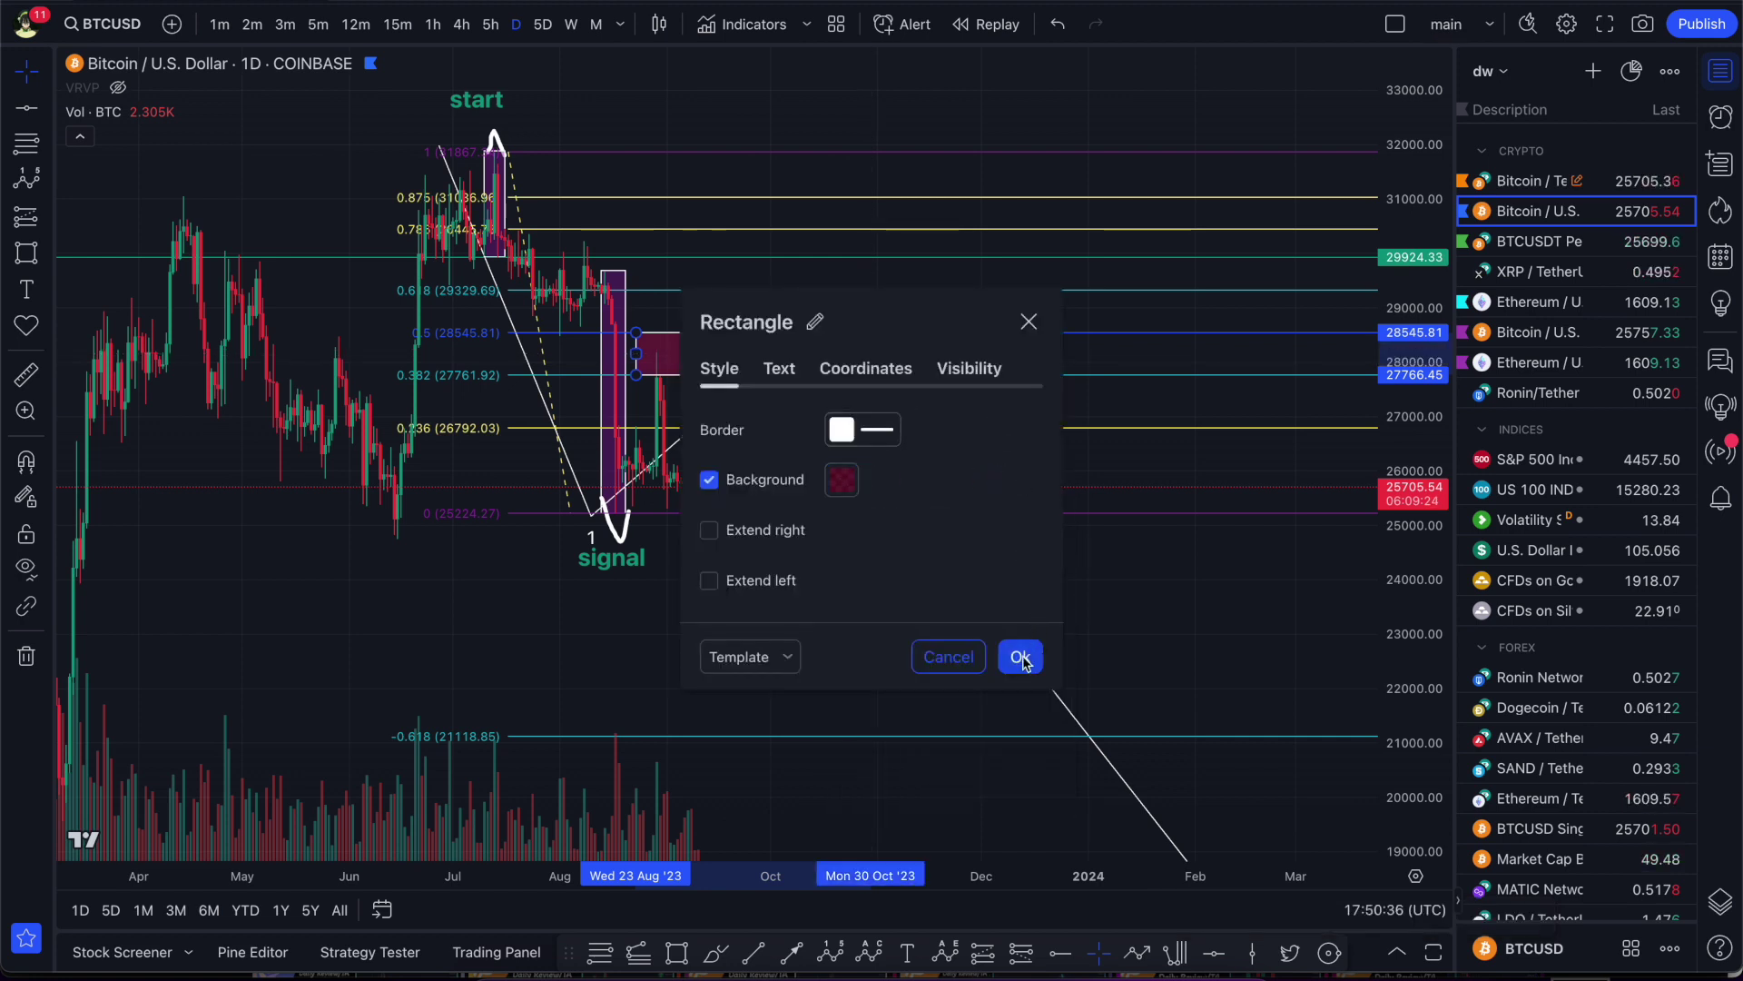
{"action": "left_click", "coordinate": [842, 482]}
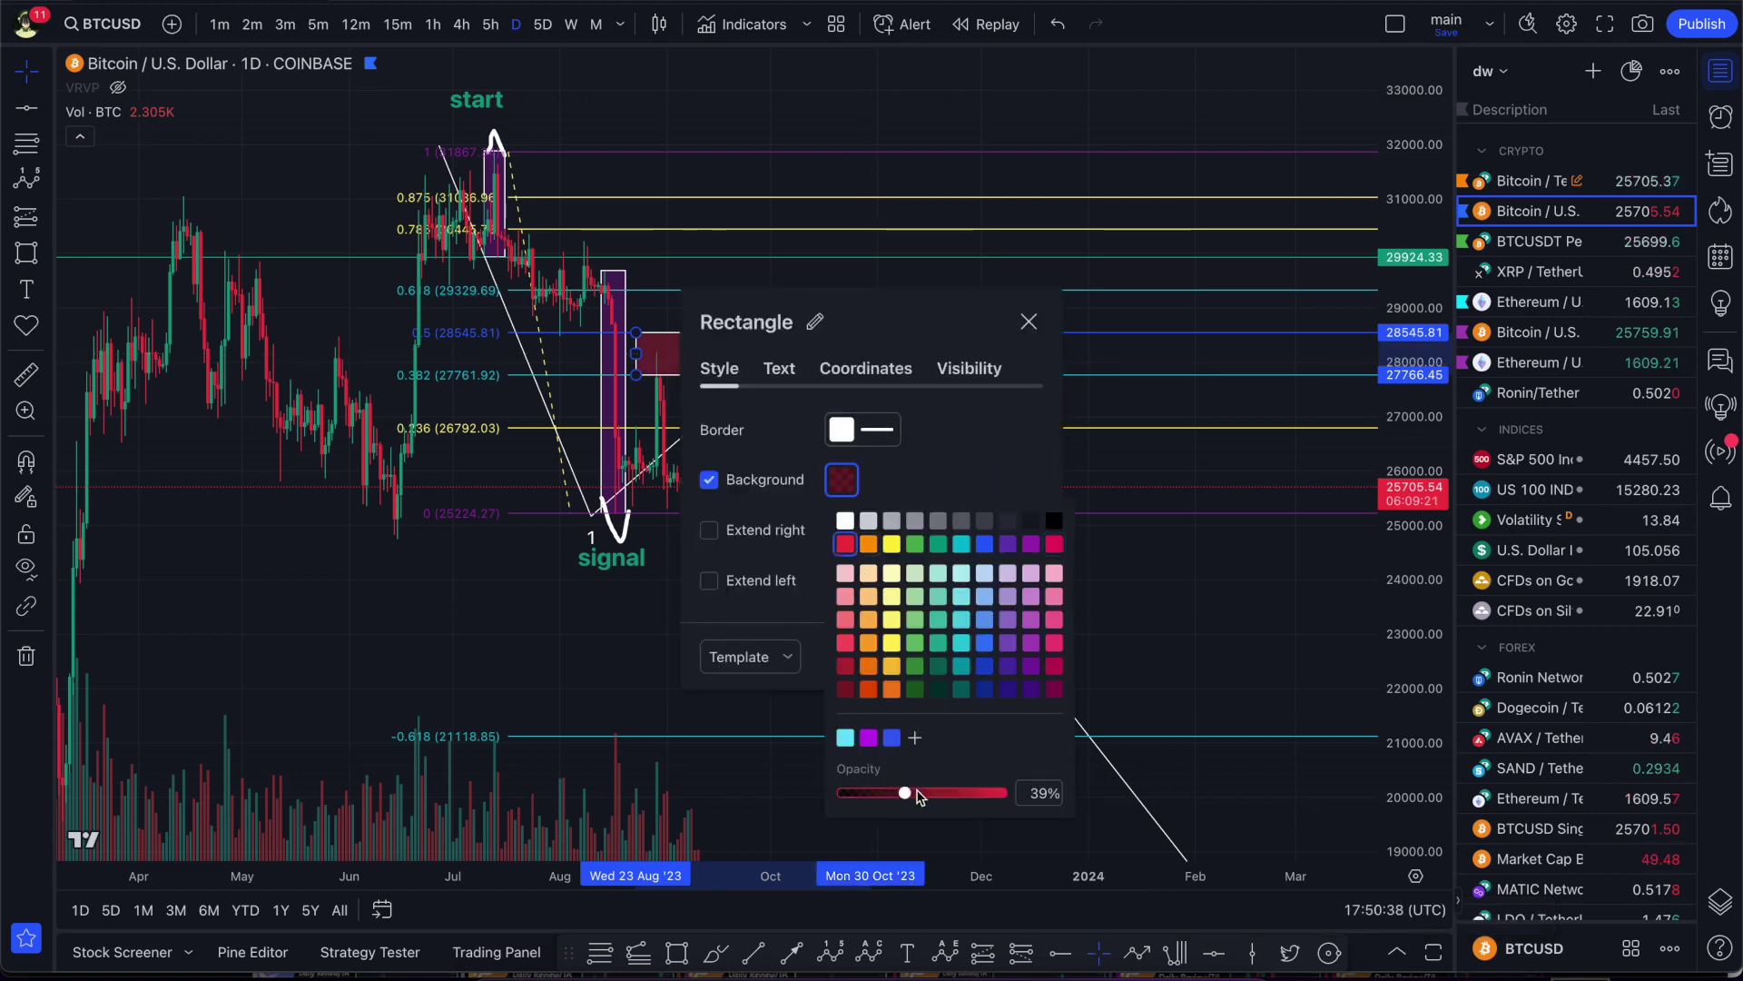
{"action": "left_click", "coordinate": [988, 472]}
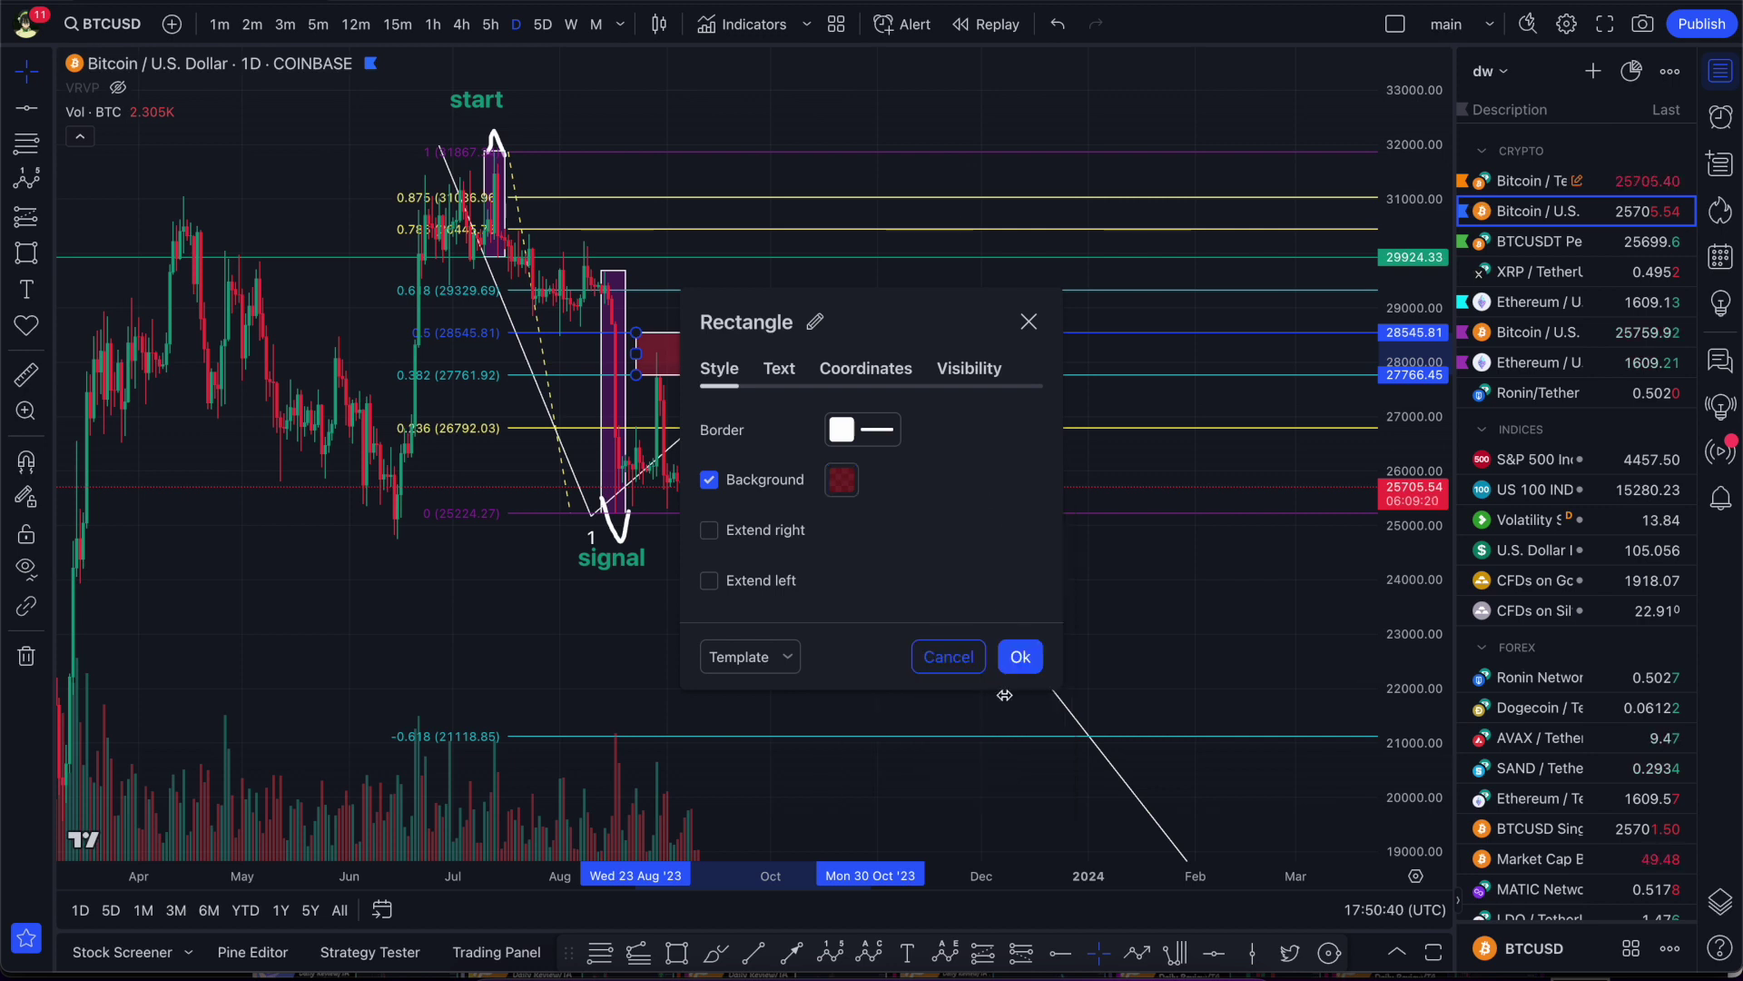
{"action": "left_click", "coordinate": [1020, 657]}
- Extend the red rectangle up to the 0.618 level at about 29,380 and move wave point 2 to about 28,470 inside it
{"action": "scroll", "coordinate": [963, 563], "scroll_direction": "up", "scroll_amount": 1}
{"action": "left_click", "coordinate": [950, 364]}
{"action": "left_click_drag", "start_coordinate": [867, 333], "coordinate": [878, 293]}
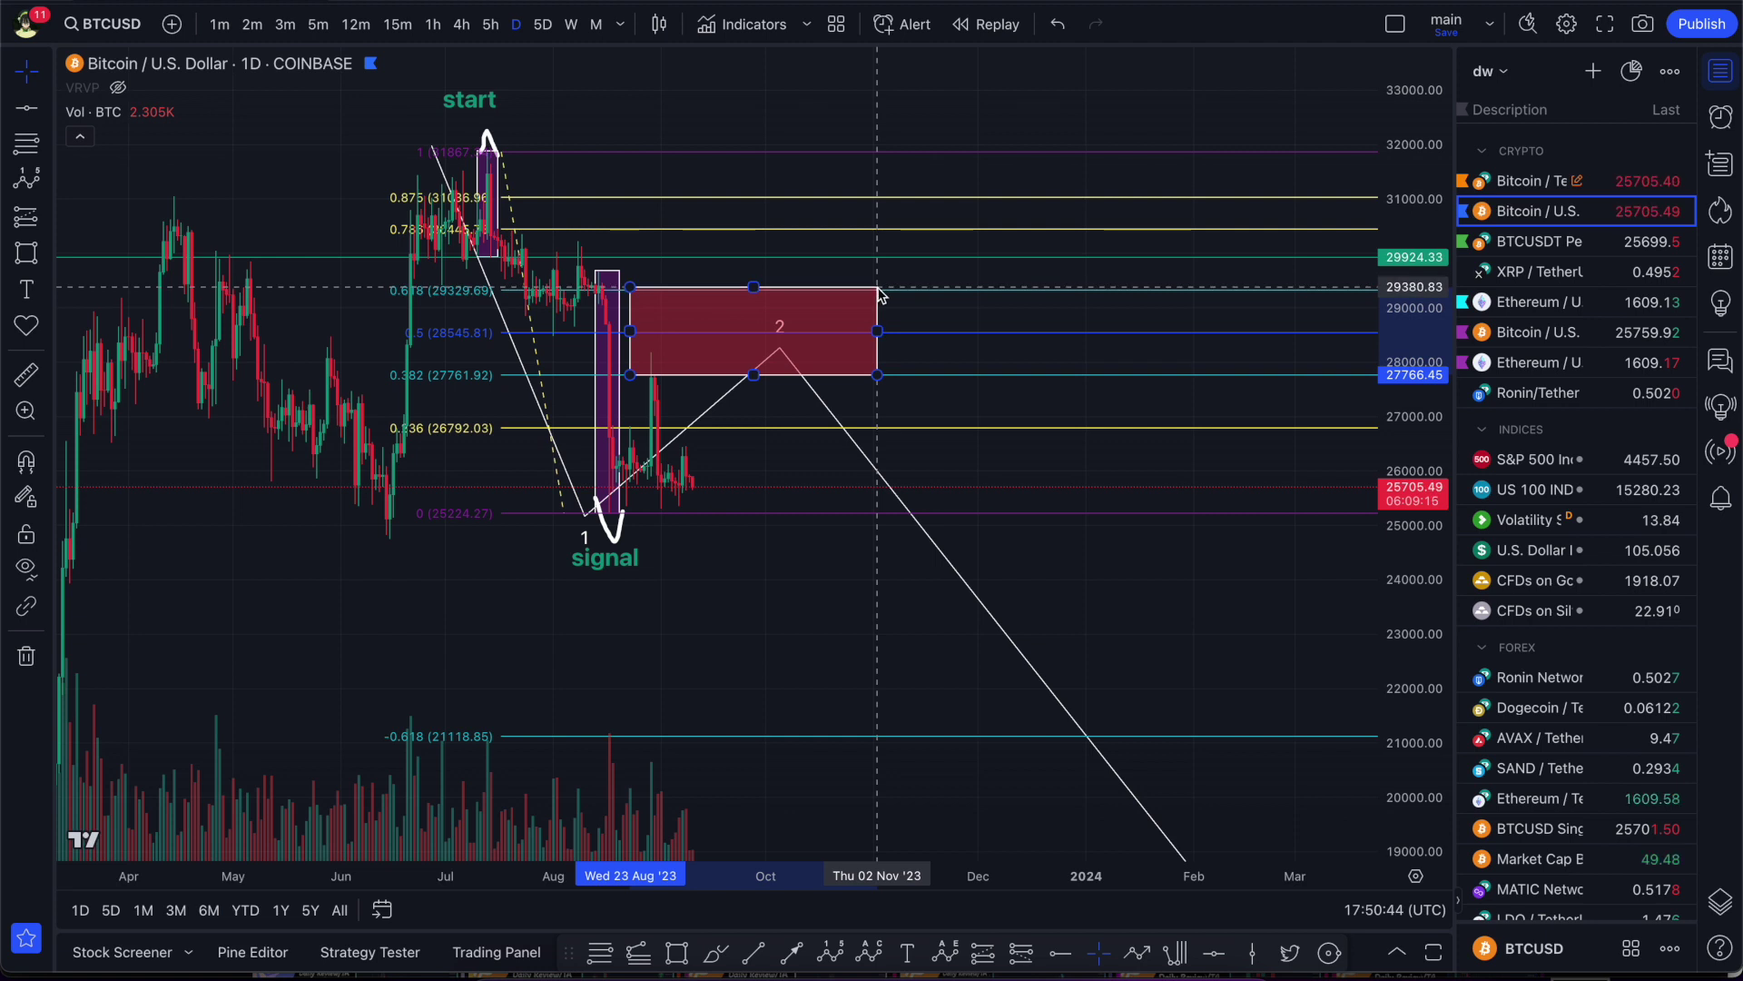
{"action": "left_click_drag", "start_coordinate": [779, 348], "coordinate": [708, 337]}
{"action": "scroll", "coordinate": [903, 503], "scroll_direction": "down", "scroll_amount": 3}
{"action": "scroll", "coordinate": [840, 472], "scroll_direction": "up", "scroll_amount": 5}
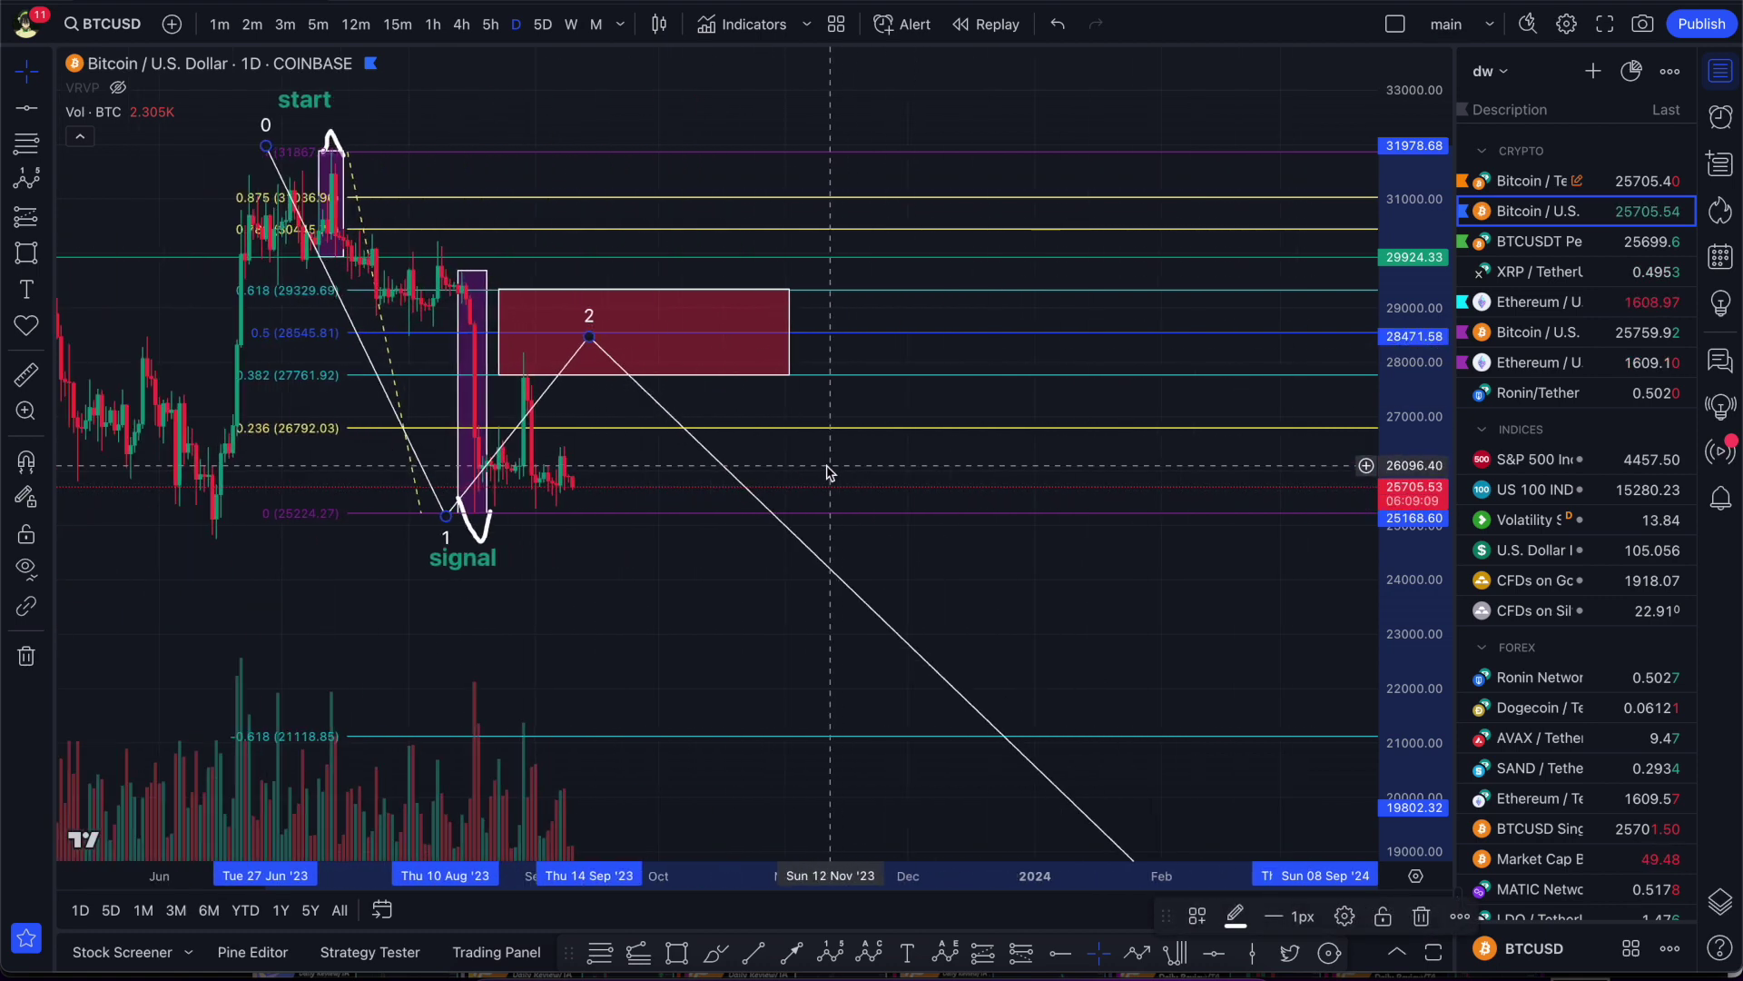
- Delete the Fibonacci retracement and move wave point 2 to about 28,150 in early September 2023, near the late-August high
{"action": "left_click", "coordinate": [624, 513]}
{"action": "key", "text": "Delete"}
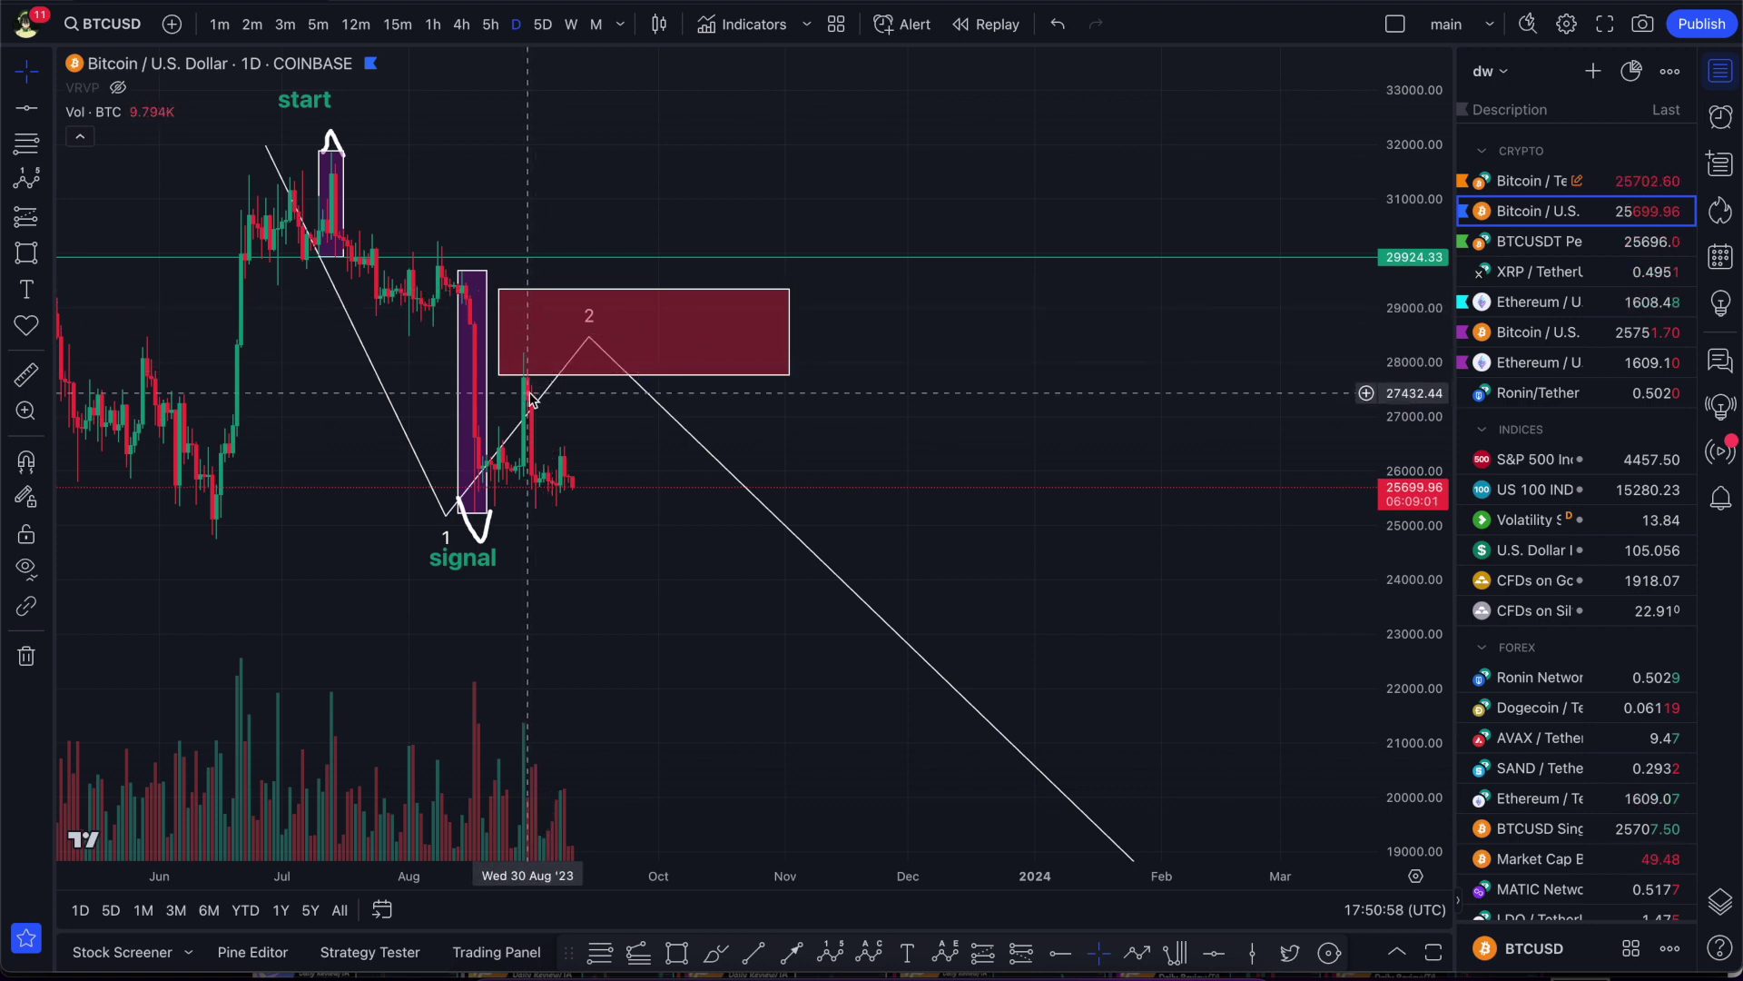
{"action": "mouse_move", "coordinate": [588, 339]}
{"action": "left_mouse_down"}
{"action": "mouse_move", "coordinate": [537, 335]}
{"action": "mouse_move", "coordinate": [536, 355]}
{"action": "left_mouse_up"}
{"action": "scroll", "coordinate": [631, 410], "scroll_direction": "down", "scroll_amount": 3}
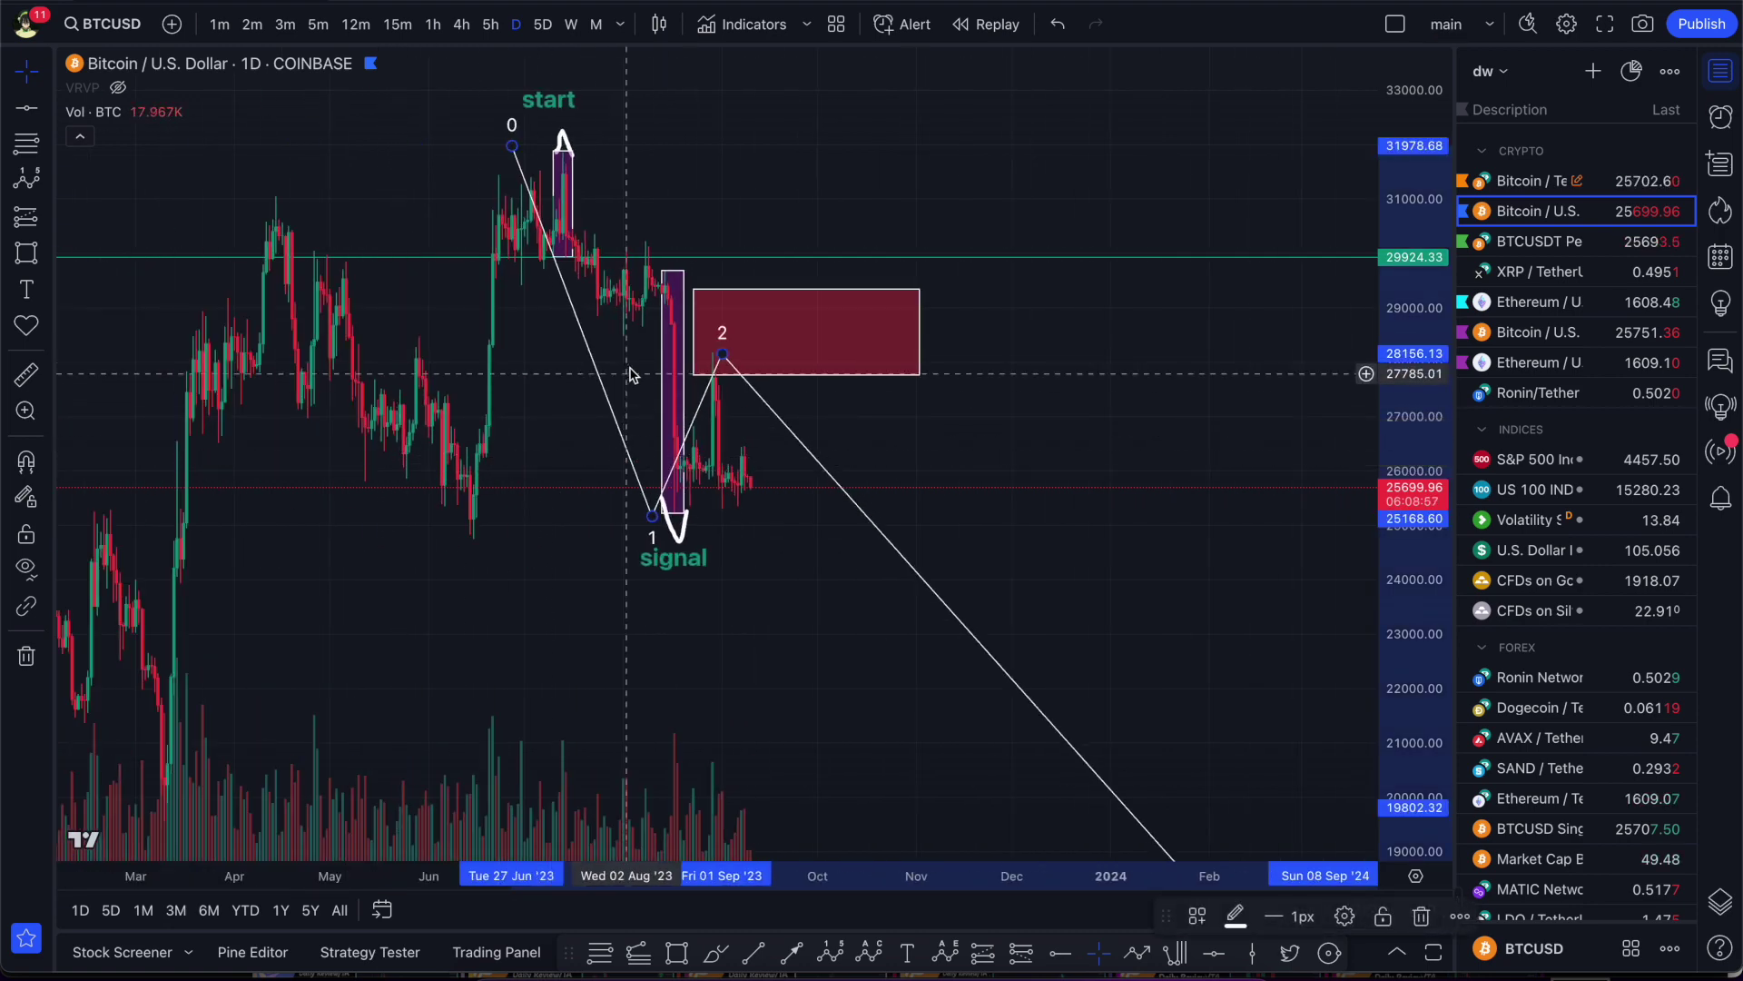
{"action": "left_click_drag", "start_coordinate": [725, 359], "coordinate": [740, 354]}
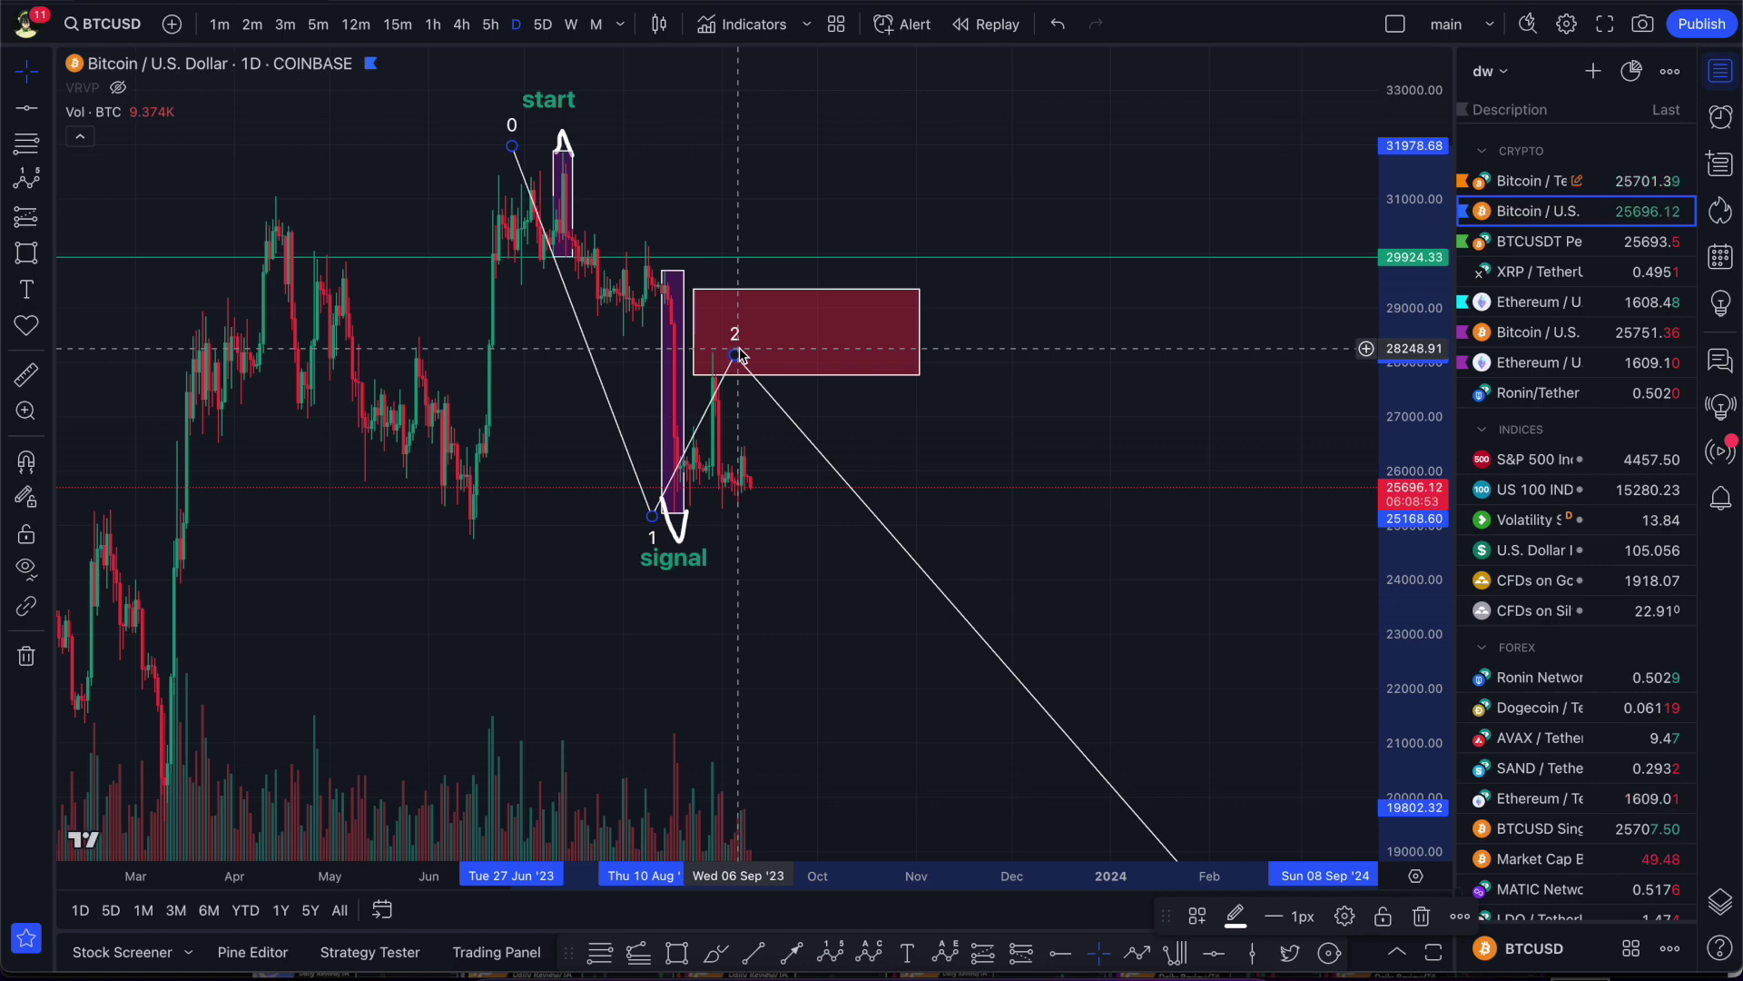
- Examine the red zone and wave point 2 against the signal candle and the August–September price action
{"action": "left_click_drag", "start_coordinate": [884, 272], "coordinate": [614, 152]}
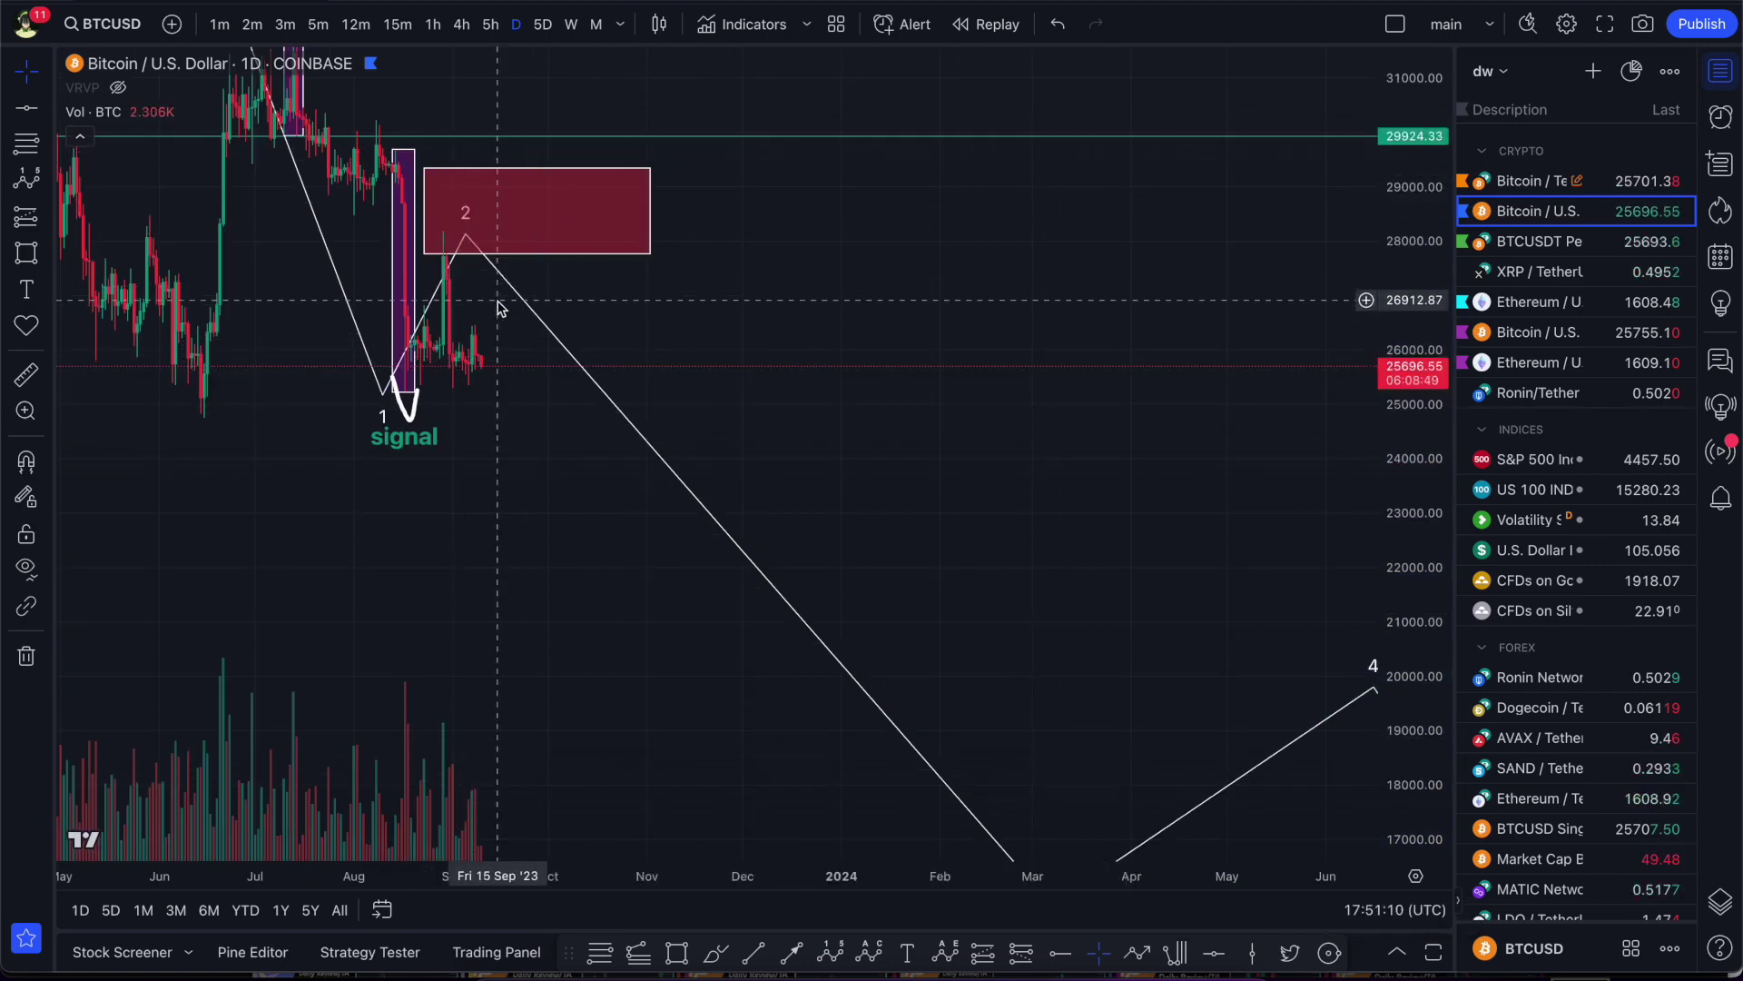
{"action": "scroll", "coordinate": [499, 328], "scroll_direction": "up", "scroll_amount": 2}
{"action": "left_click_drag", "start_coordinate": [495, 329], "coordinate": [1007, 468]}
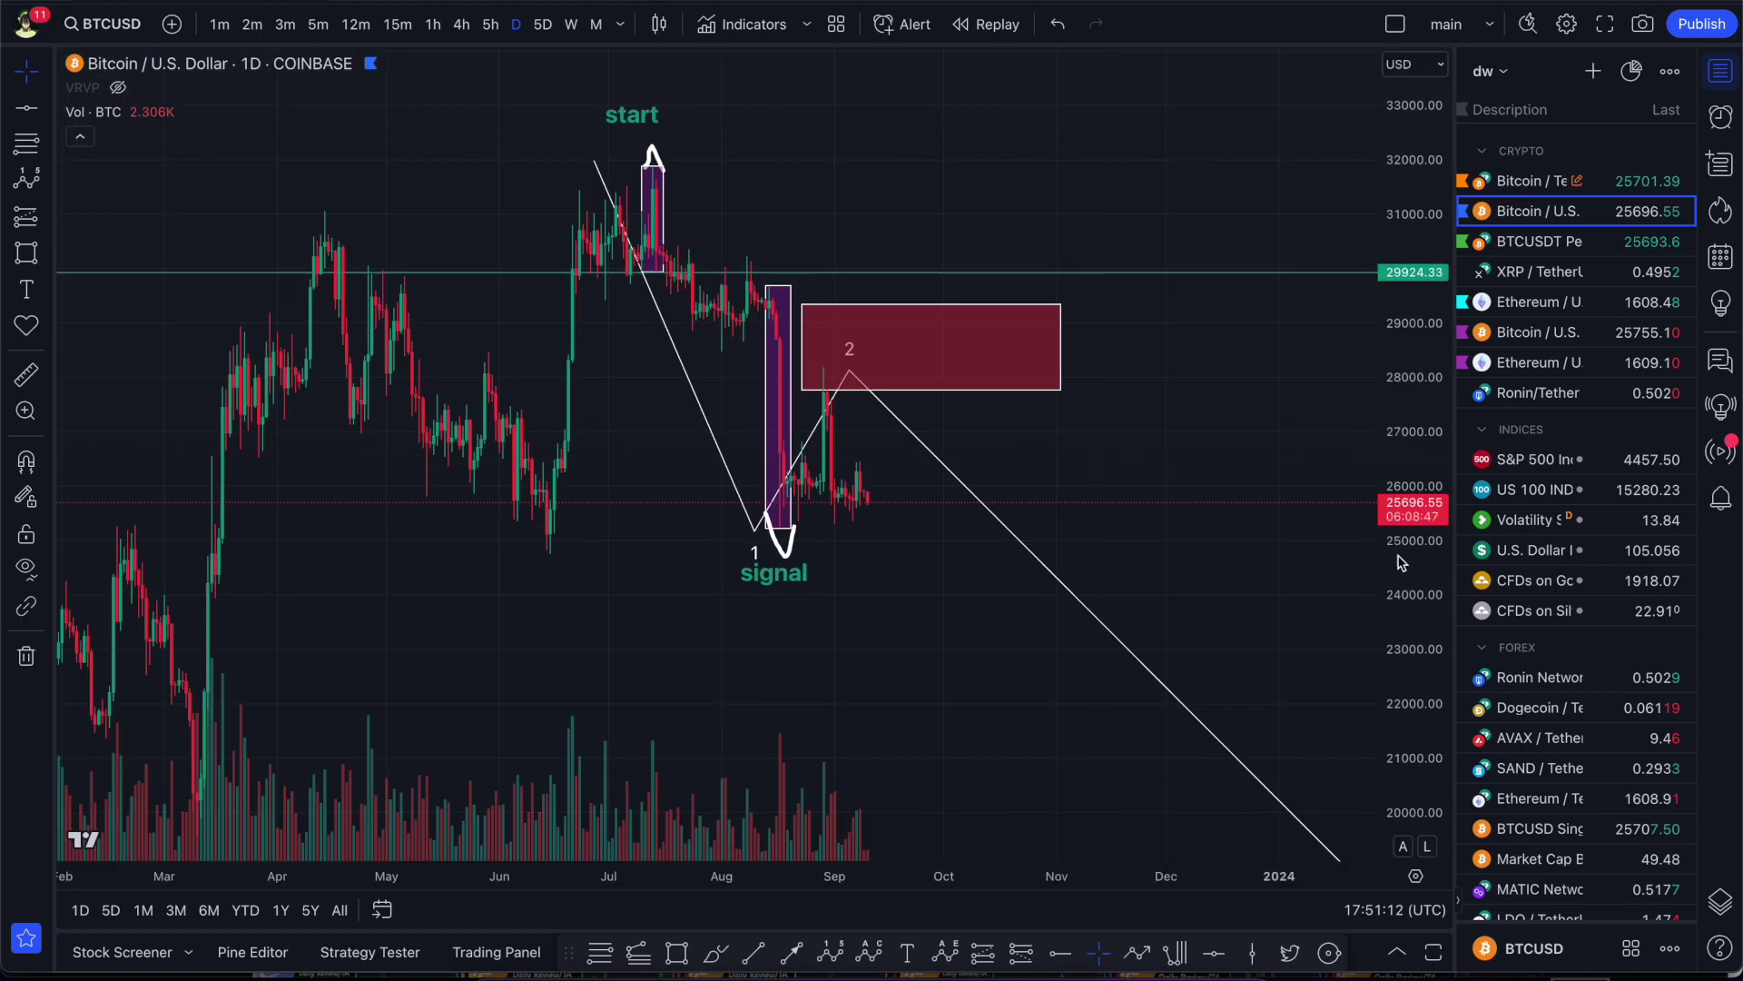
{"action": "left_click_drag", "start_coordinate": [1405, 577], "coordinate": [1397, 272]}
{"action": "scroll", "coordinate": [1337, 252], "scroll_direction": "up", "scroll_amount": 3}
{"action": "scroll", "coordinate": [564, 412], "scroll_direction": "left", "scroll_amount": 5}
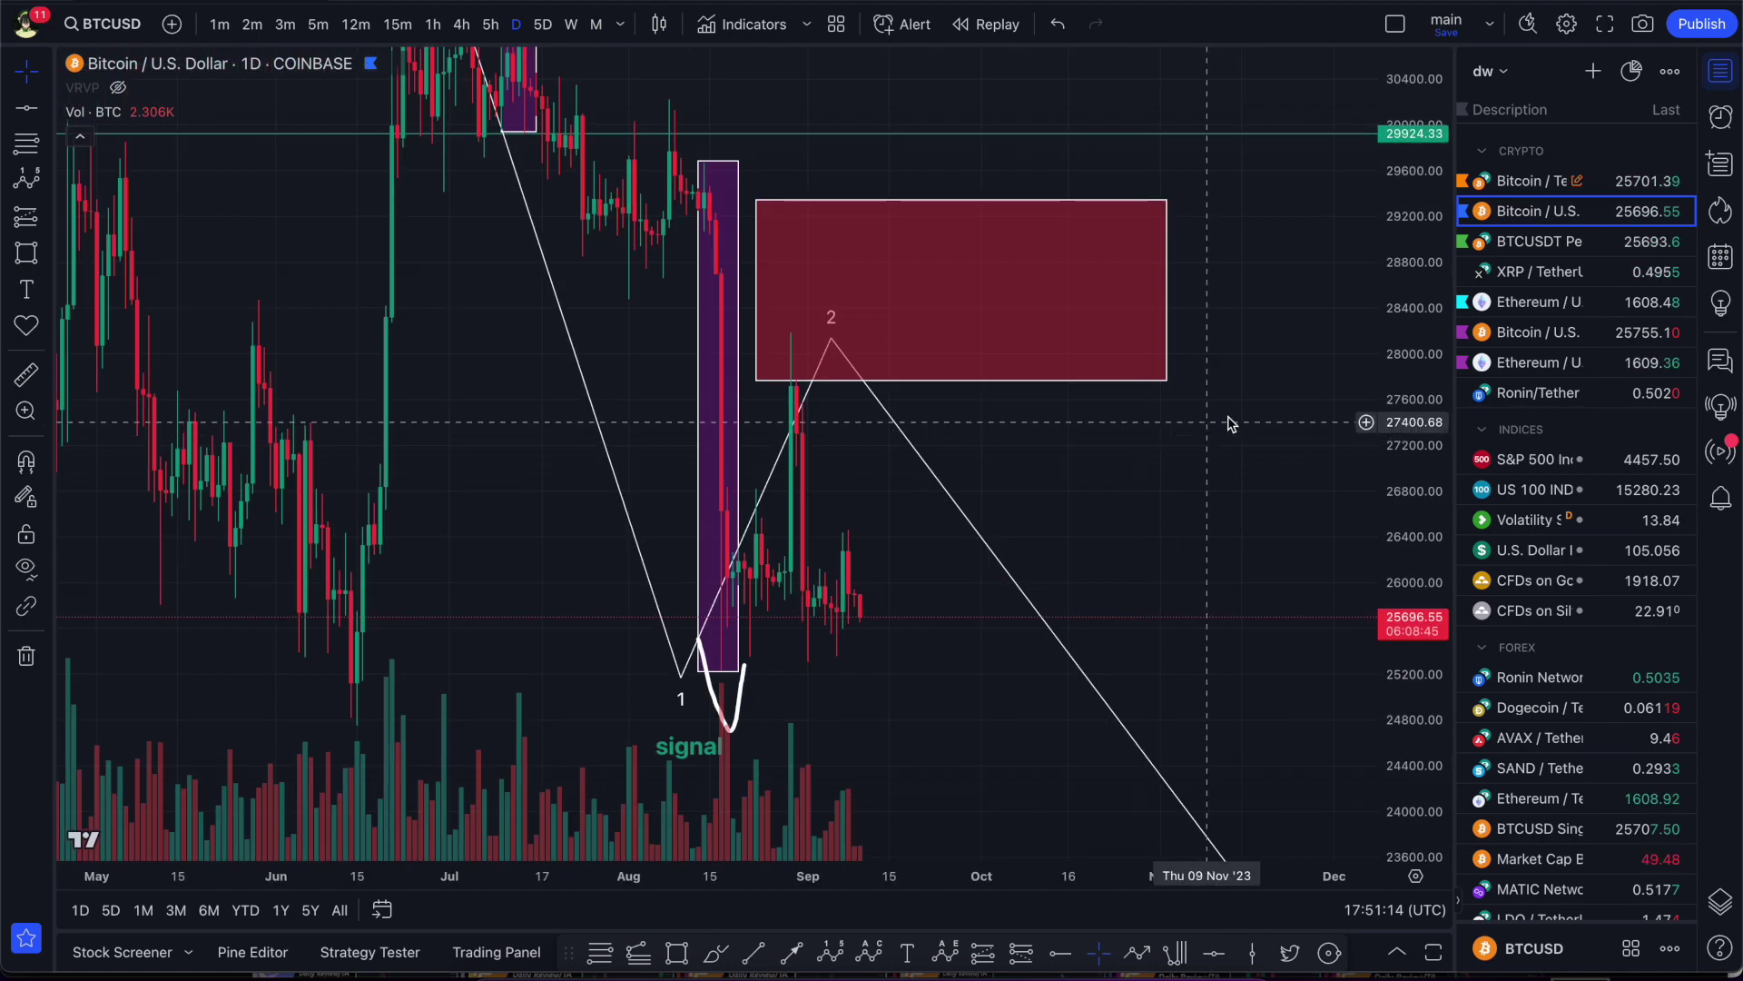
{"action": "left_click_drag", "start_coordinate": [1416, 281], "coordinate": [1412, 490]}
{"action": "left_click_drag", "start_coordinate": [1274, 506], "coordinate": [1221, 477]}
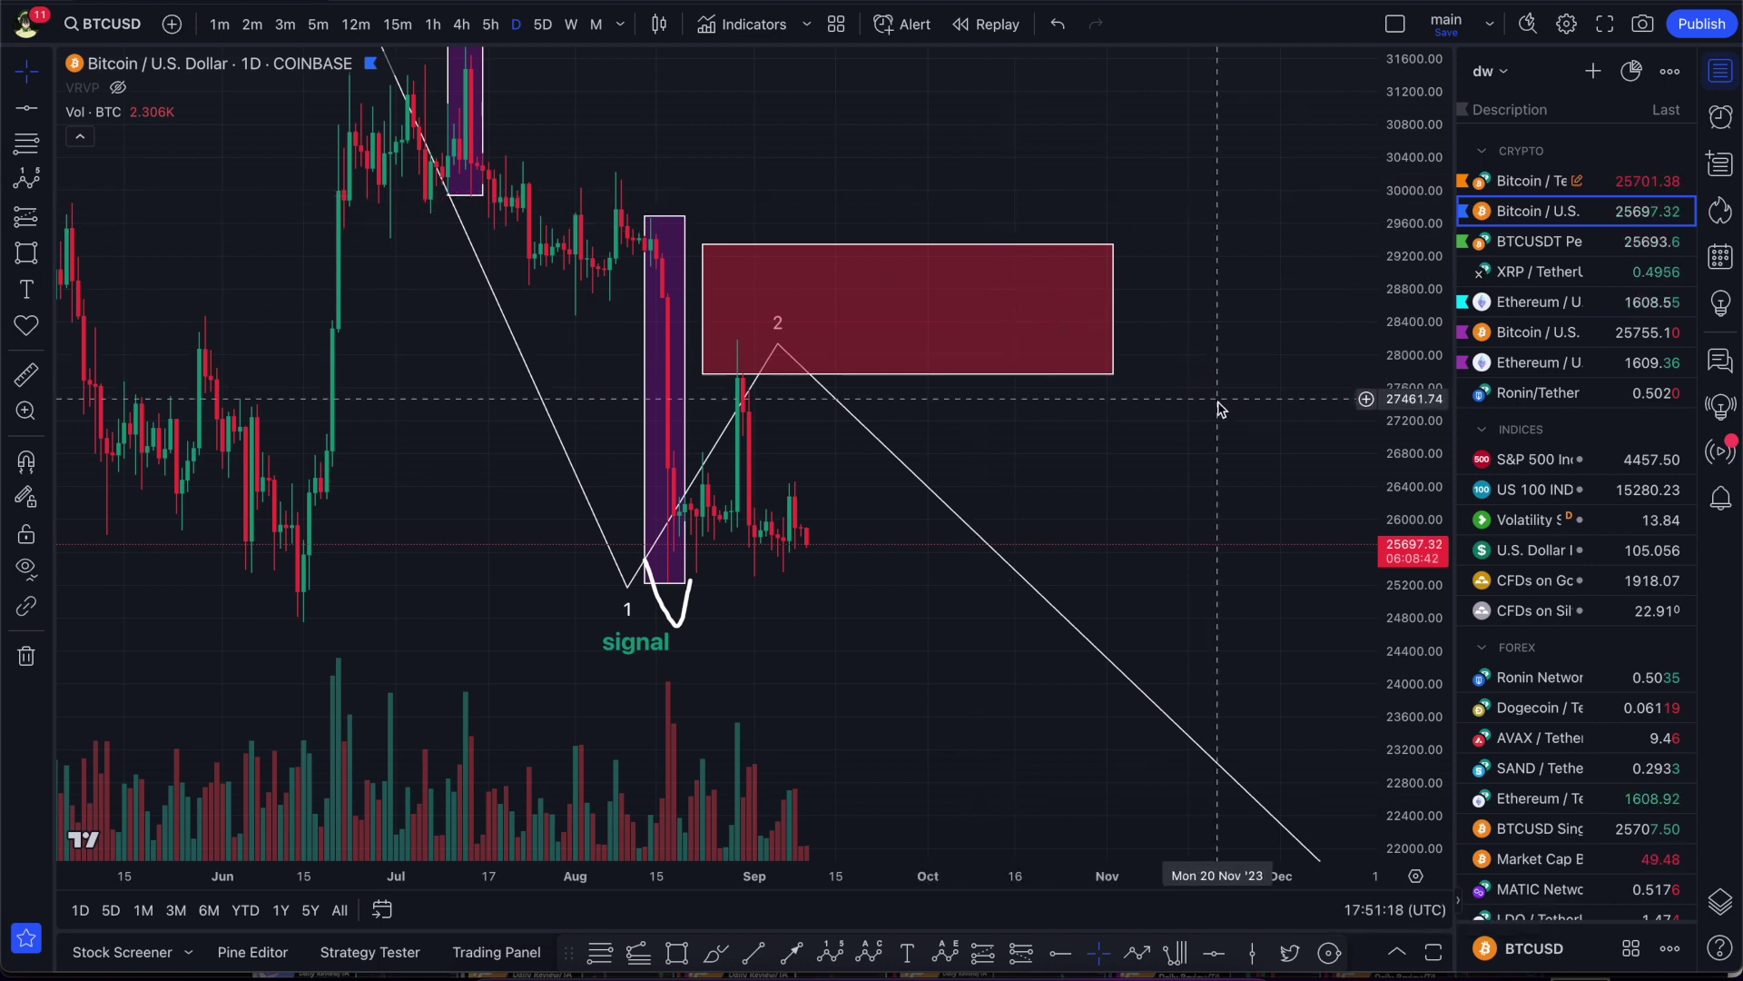
{"action": "left_click_drag", "start_coordinate": [1218, 391], "coordinate": [1155, 260]}
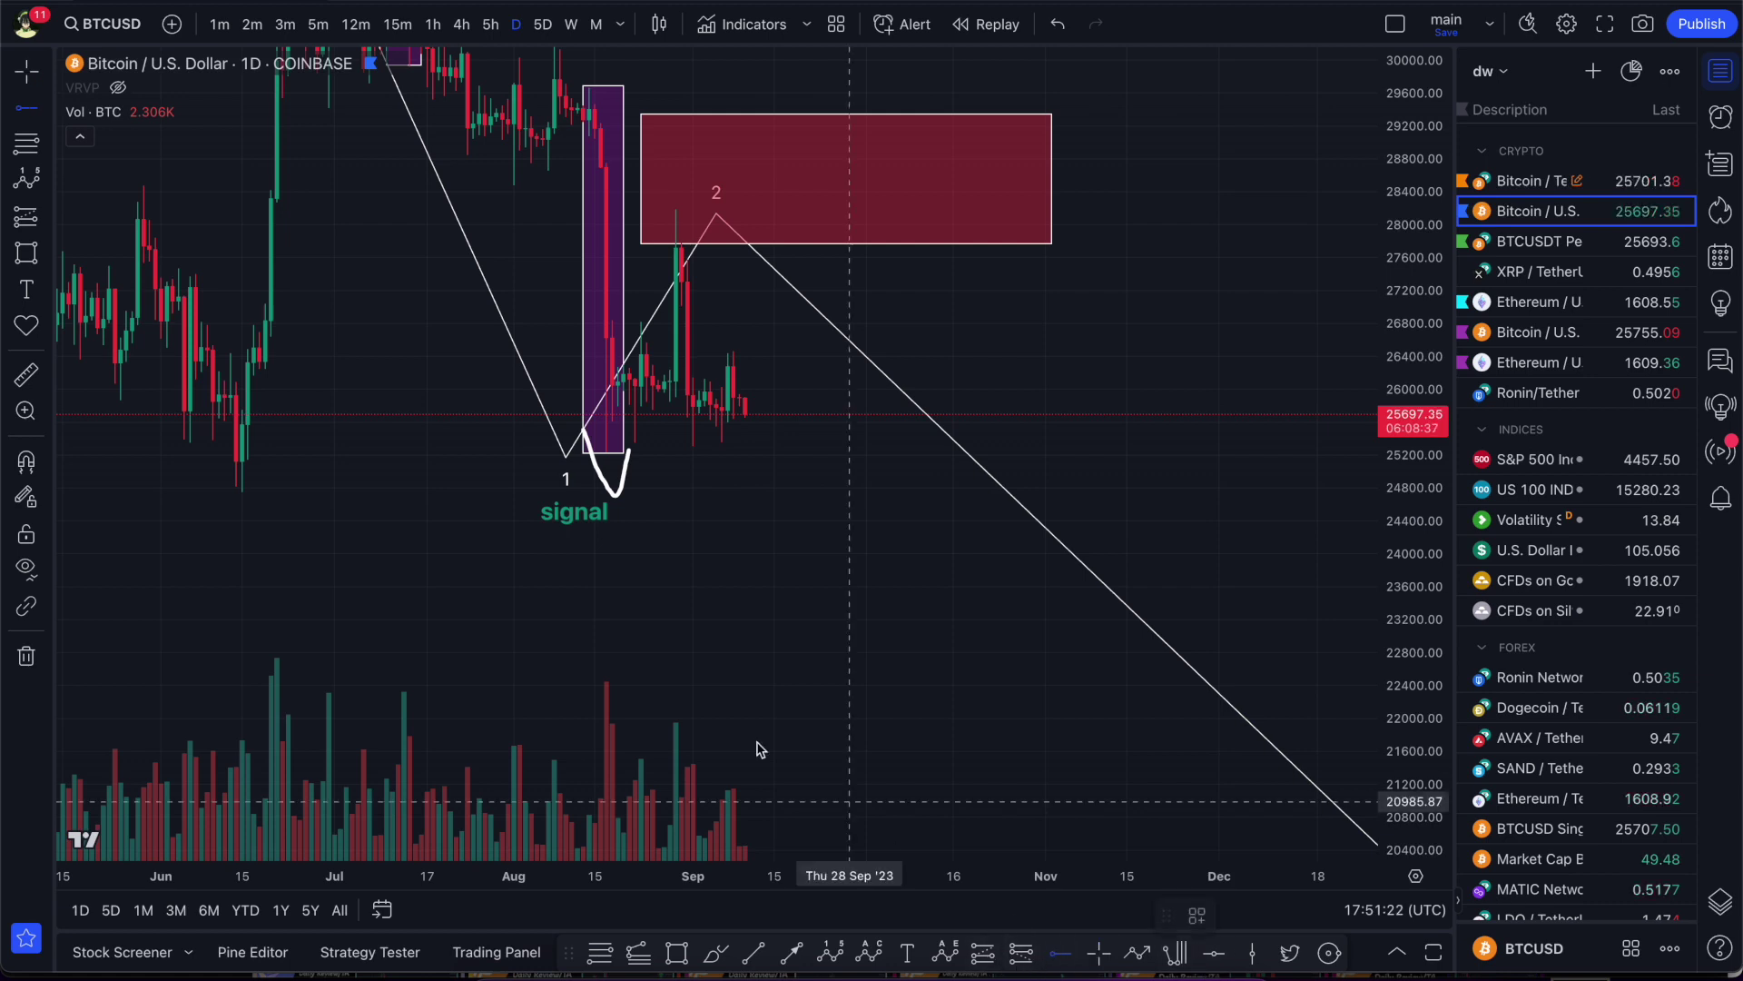
- Place a horizontal ray at about 25,230, starting from wave point 1 beside the signal candle's low
{"action": "left_click", "coordinate": [565, 452]}
{"action": "left_click_drag", "start_coordinate": [746, 557], "coordinate": [696, 584]}
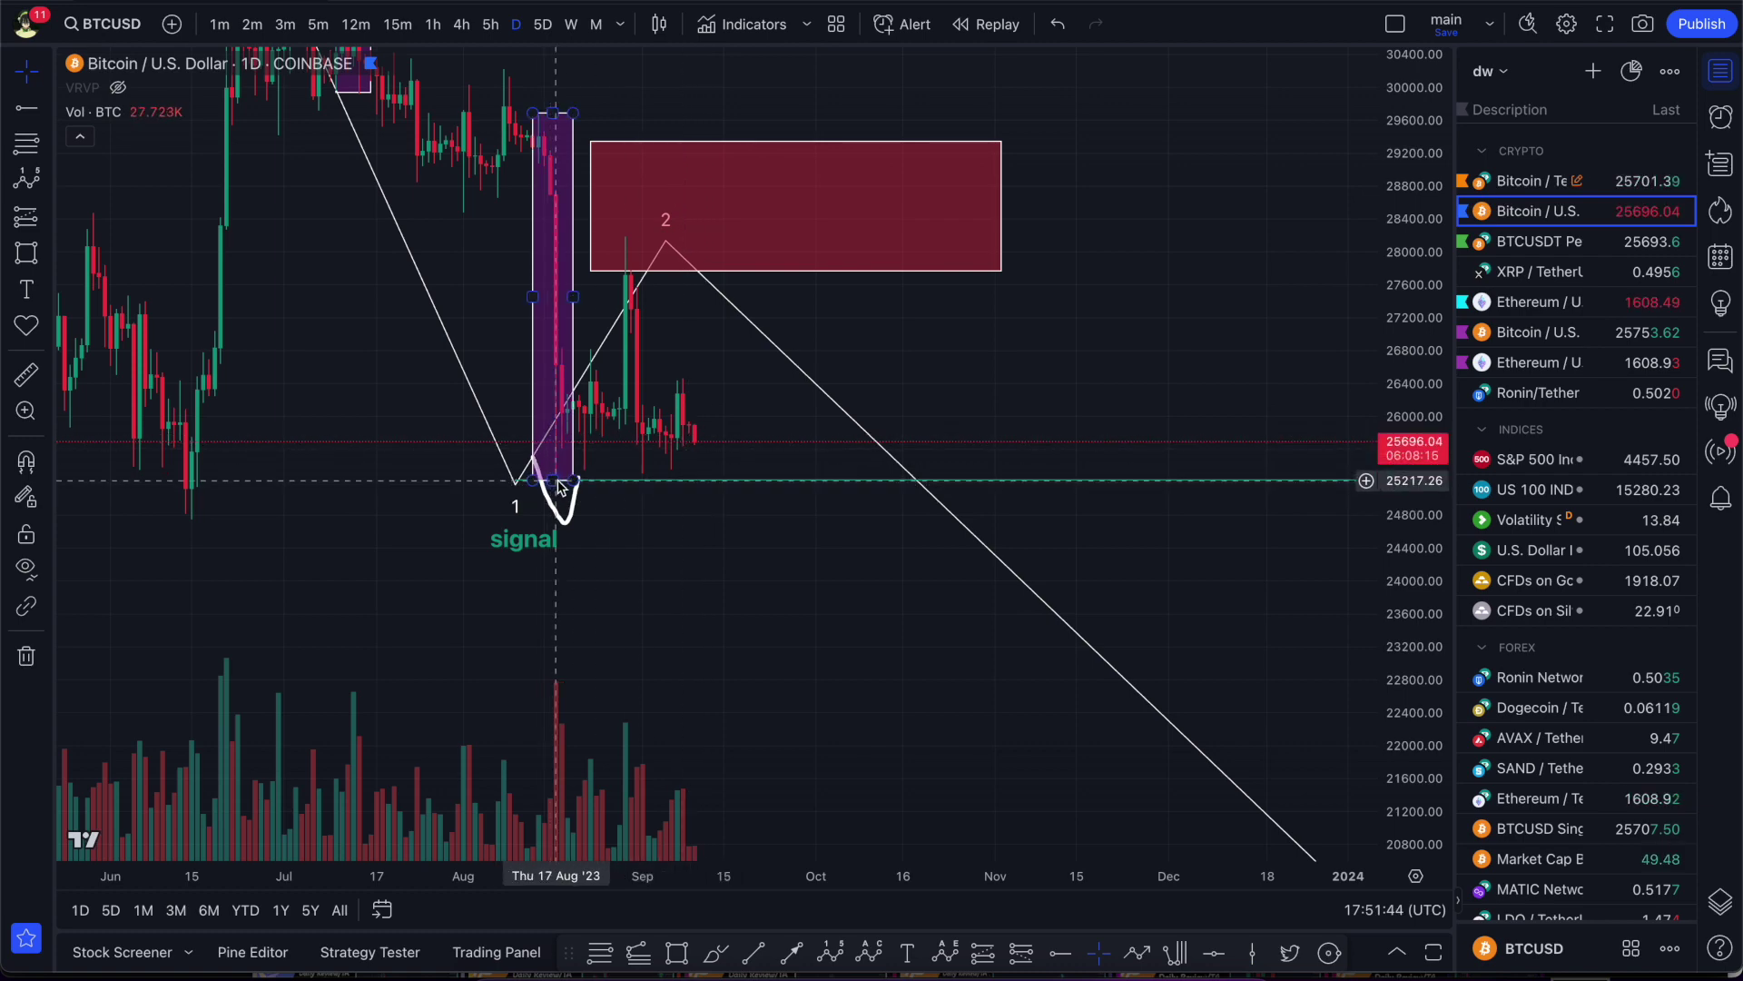
{"action": "left_click_drag", "start_coordinate": [796, 502], "coordinate": [998, 466]}
{"action": "scroll", "coordinate": [998, 466], "scroll_direction": "down", "scroll_amount": 3}
{"action": "left_click_drag", "start_coordinate": [1157, 333], "coordinate": [1073, 343]}
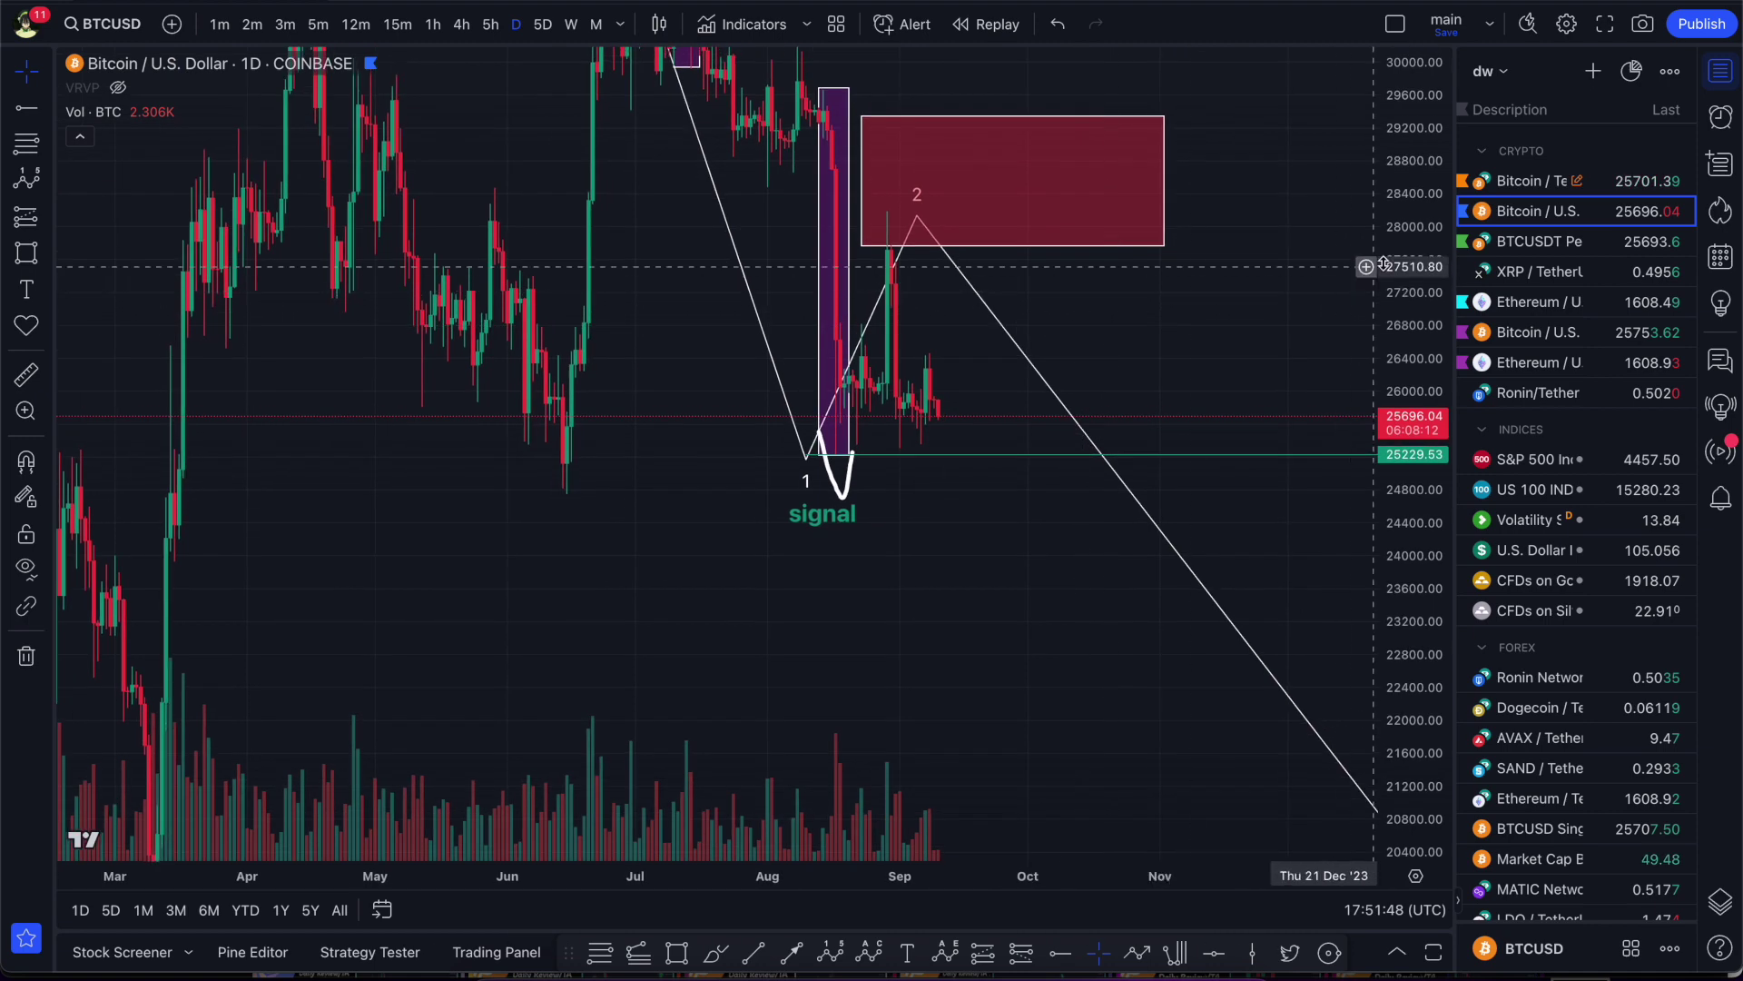
{"action": "left_click_drag", "start_coordinate": [1391, 247], "coordinate": [1372, 500]}
{"action": "scroll", "coordinate": [1289, 441], "scroll_direction": "down", "scroll_amount": 2}
{"action": "left_click_drag", "start_coordinate": [1222, 393], "coordinate": [1178, 414]}
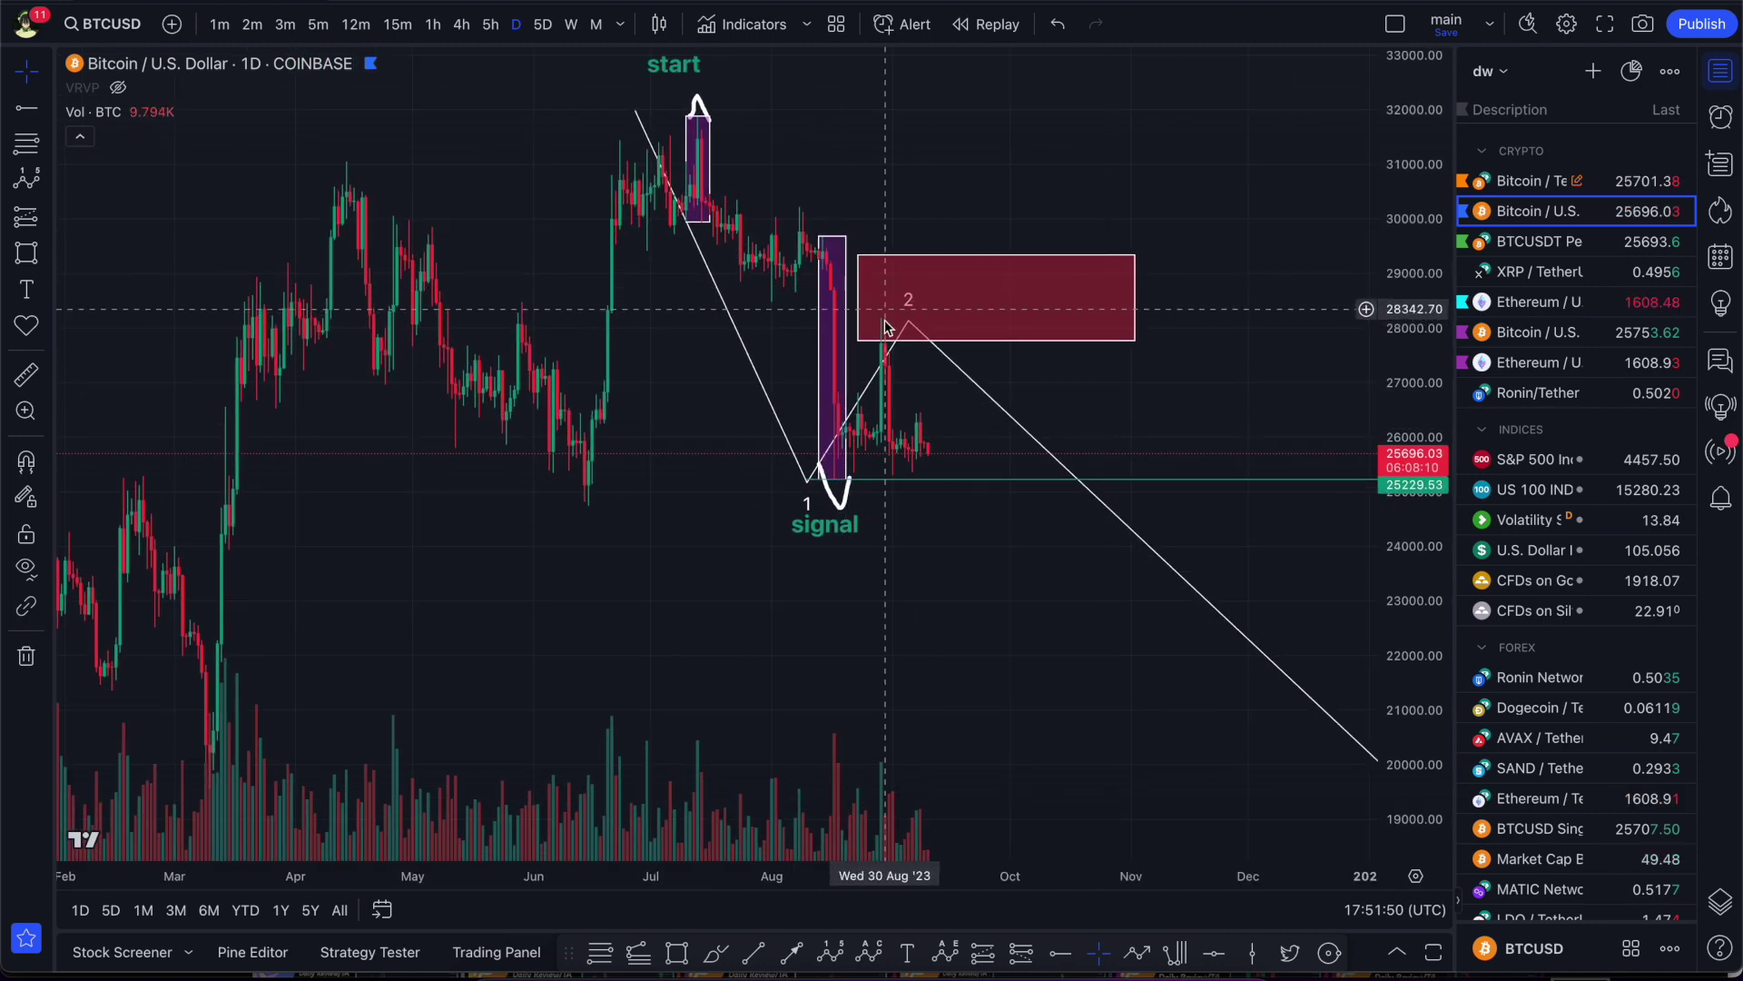
- Move wave point 2 to about 28,900 inside the red zone and narrow the purple signal rectangle to end around 13 August 2023
{"action": "mouse_move", "coordinate": [915, 345]}
{"action": "left_mouse_down"}
{"action": "mouse_move", "coordinate": [869, 372]}
{"action": "mouse_move", "coordinate": [951, 260]}
{"action": "left_mouse_up"}
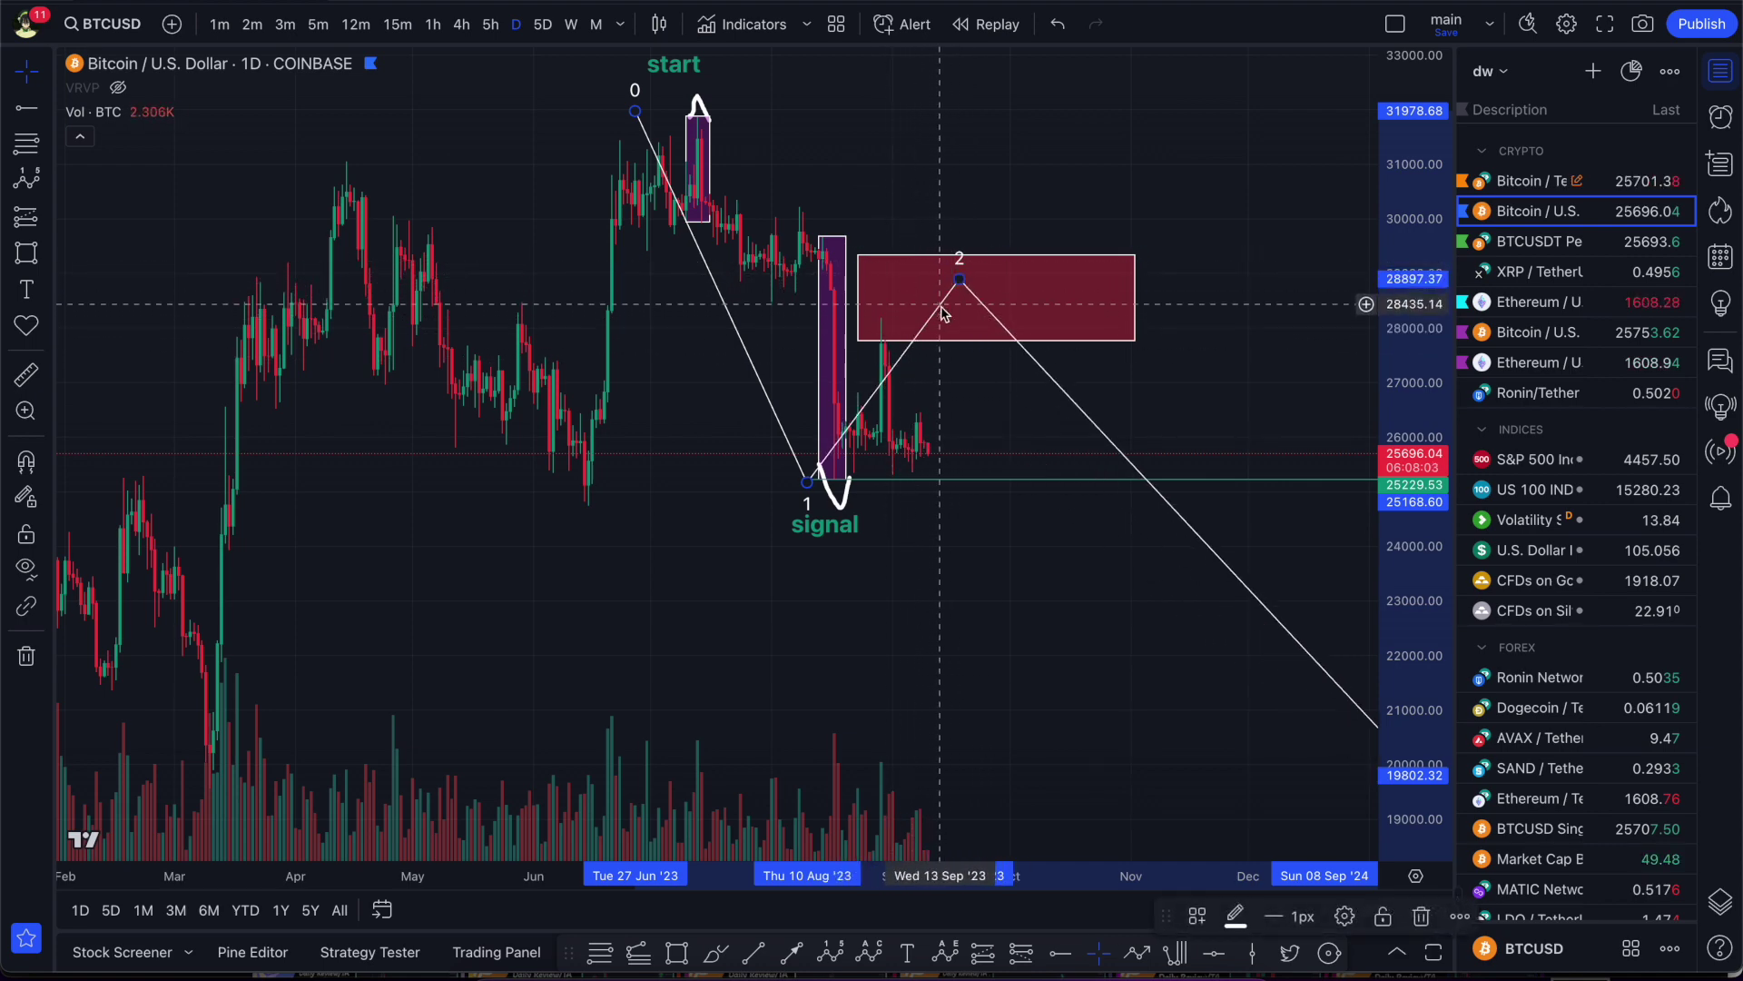
{"action": "left_click_drag", "start_coordinate": [1166, 293], "coordinate": [877, 126]}
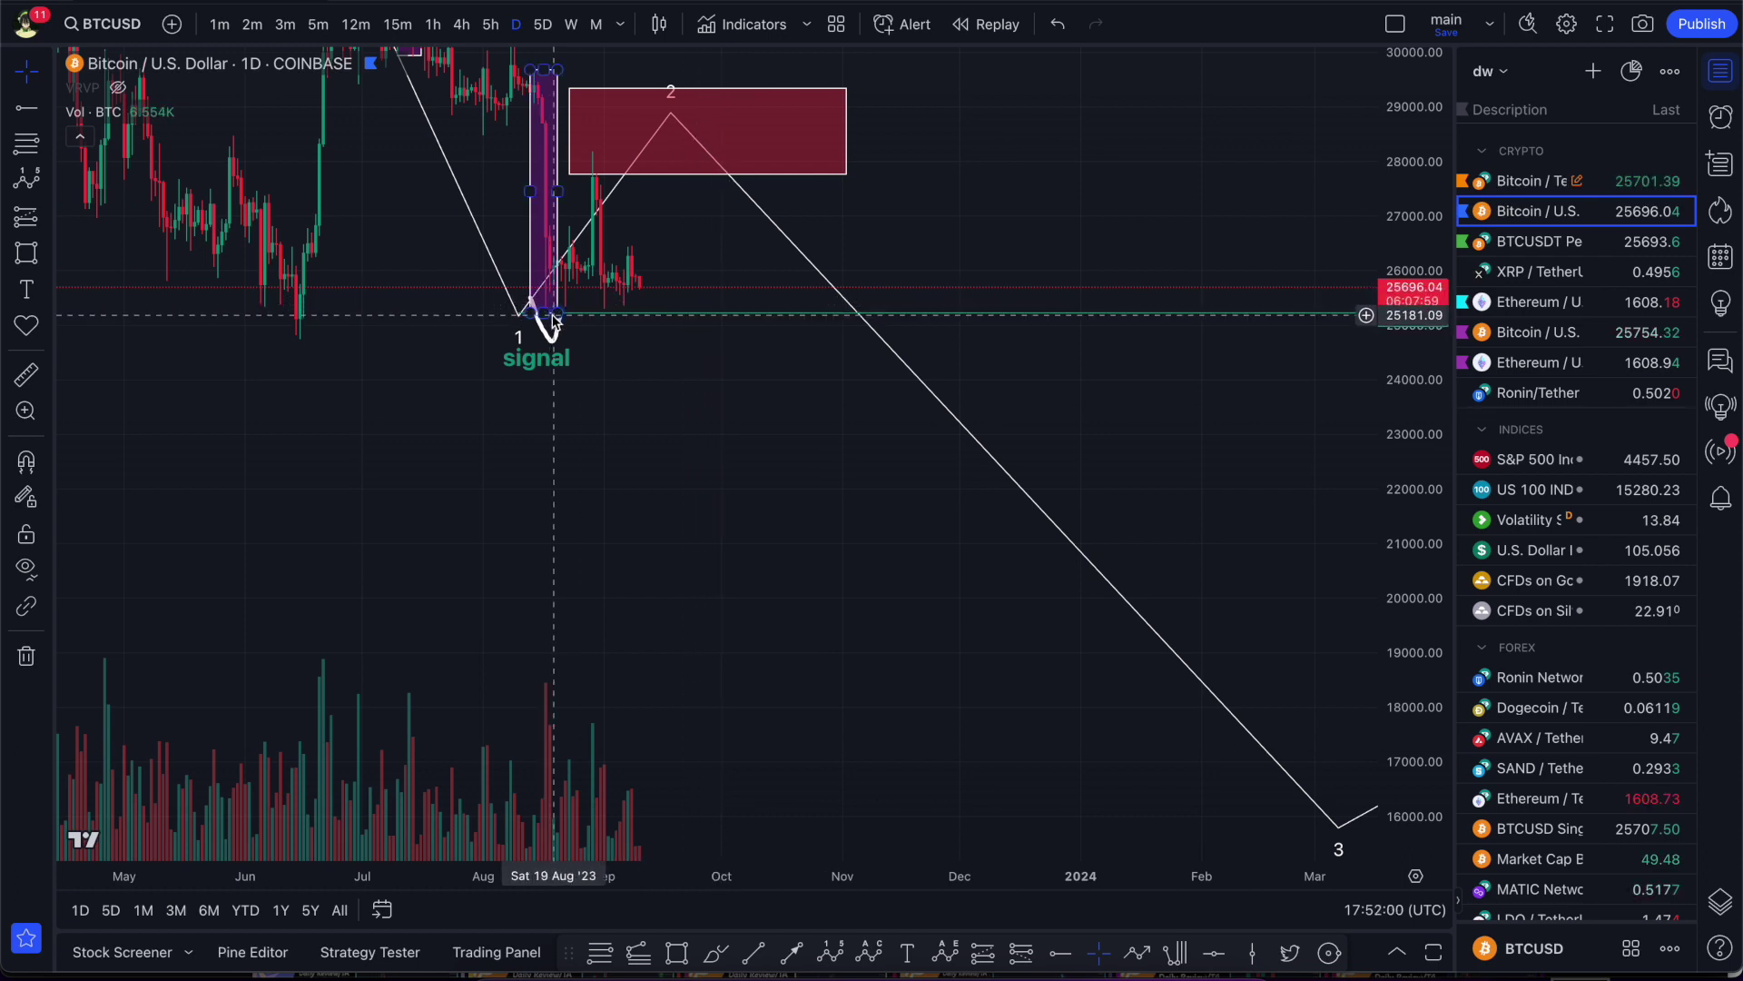
{"action": "left_click_drag", "start_coordinate": [557, 320], "coordinate": [531, 319]}
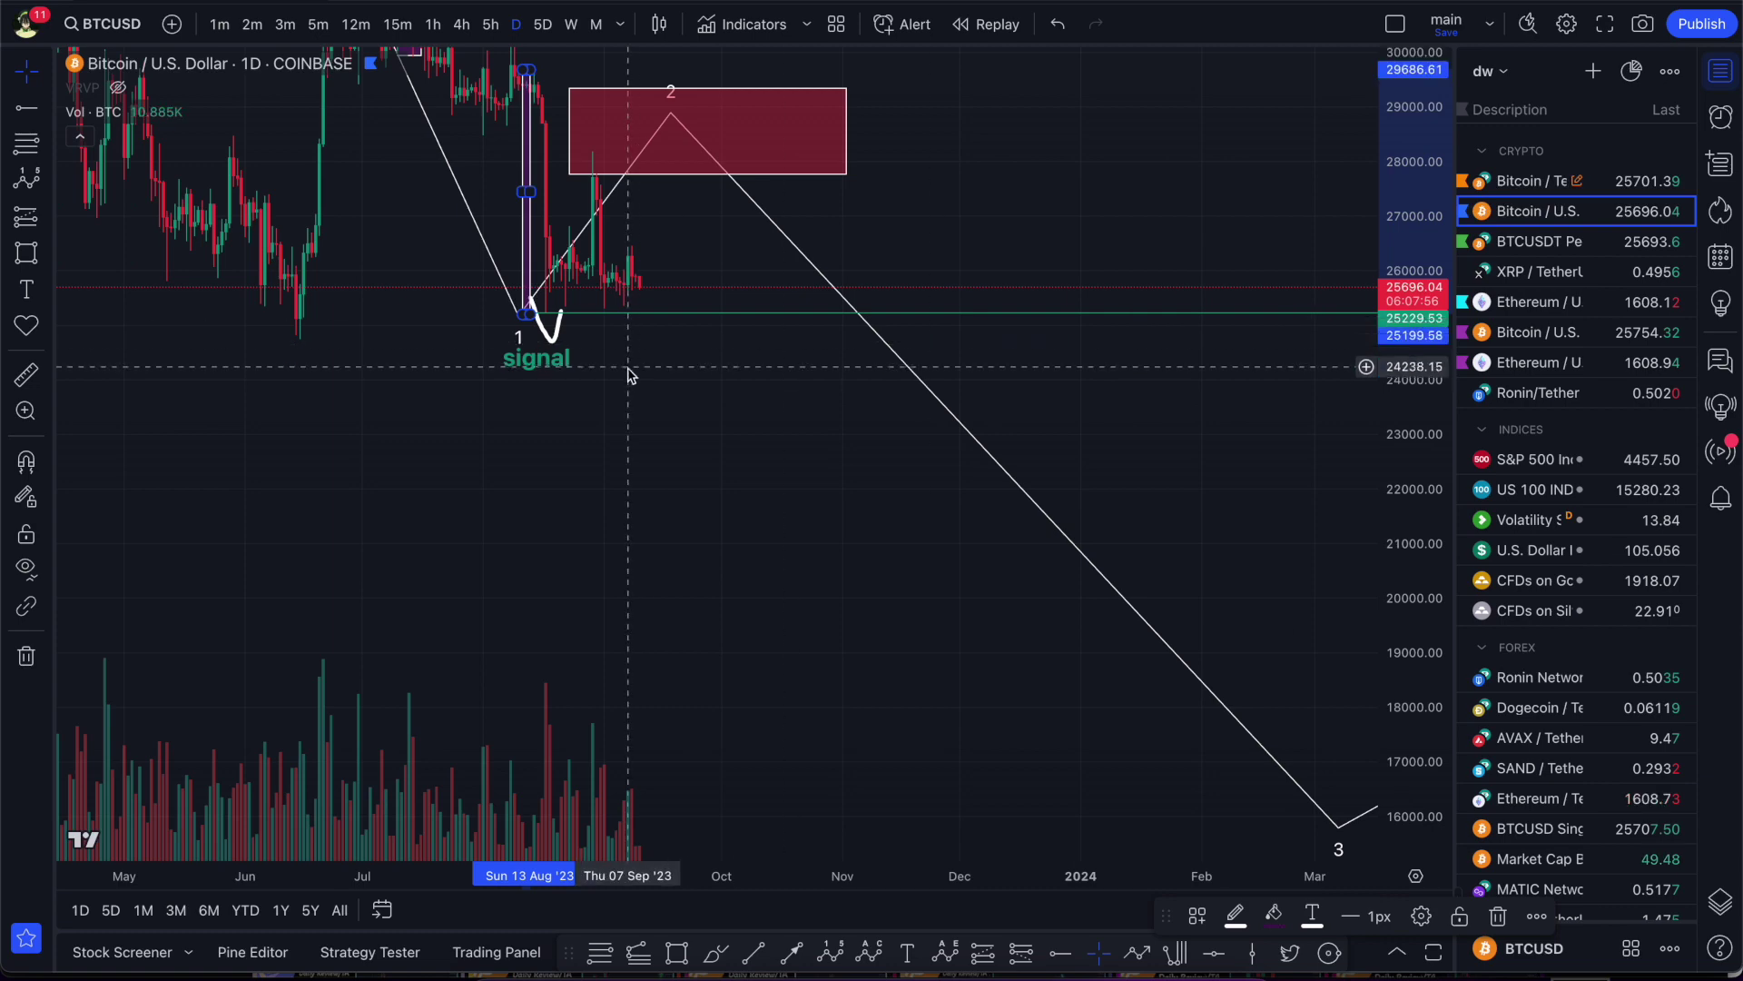
{"action": "scroll", "coordinate": [772, 395], "scroll_direction": "down", "scroll_amount": 3}
{"action": "scroll", "coordinate": [812, 378], "scroll_direction": "down", "scroll_amount": 2}
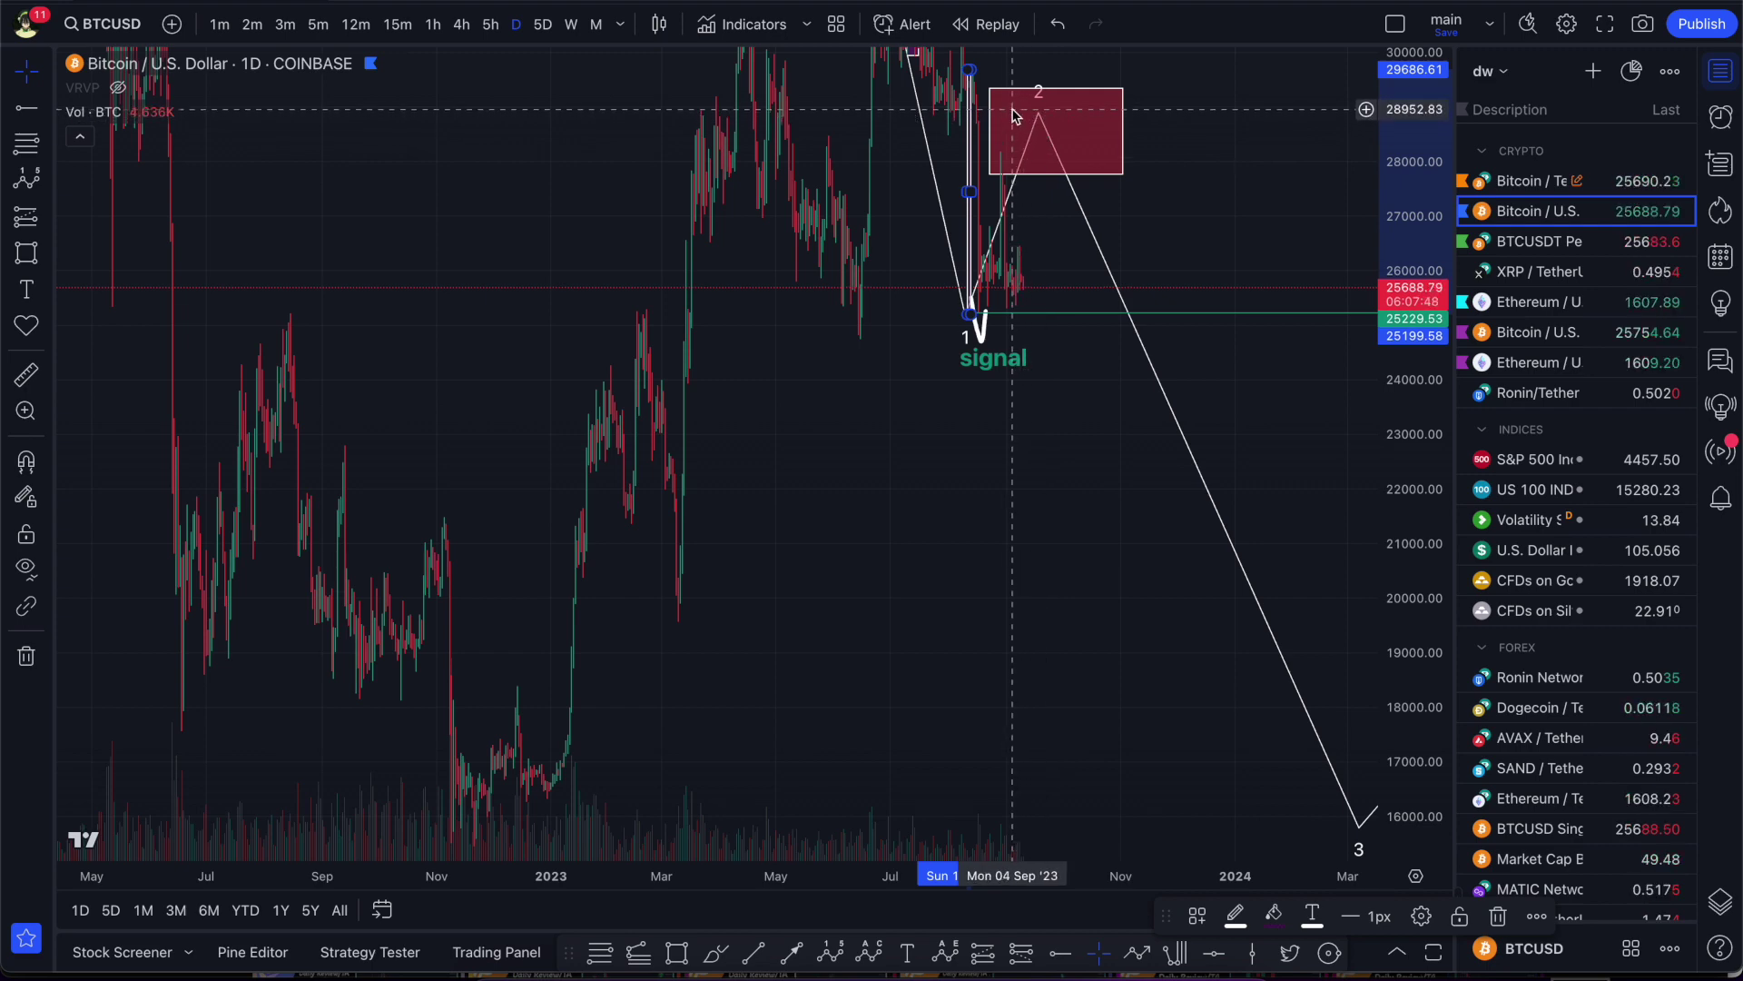
{"action": "left_click_drag", "start_coordinate": [1036, 88], "coordinate": [953, 150]}
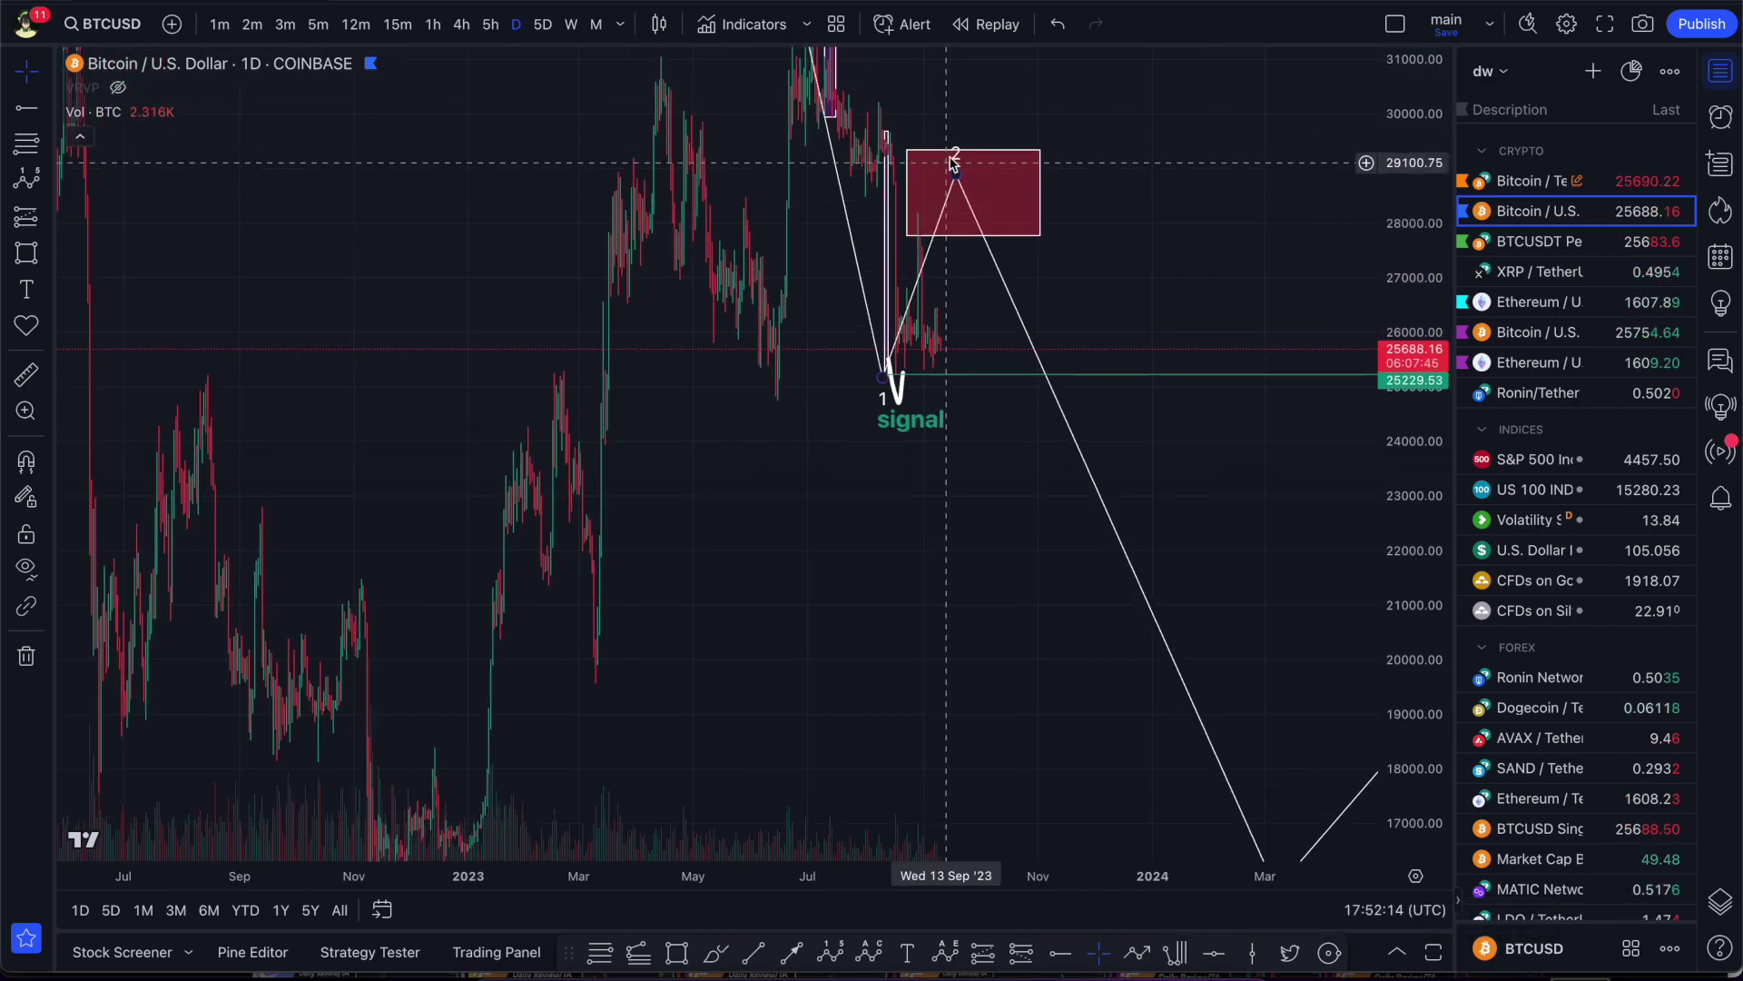
{"action": "left_click_drag", "start_coordinate": [1230, 156], "coordinate": [1157, 137]}
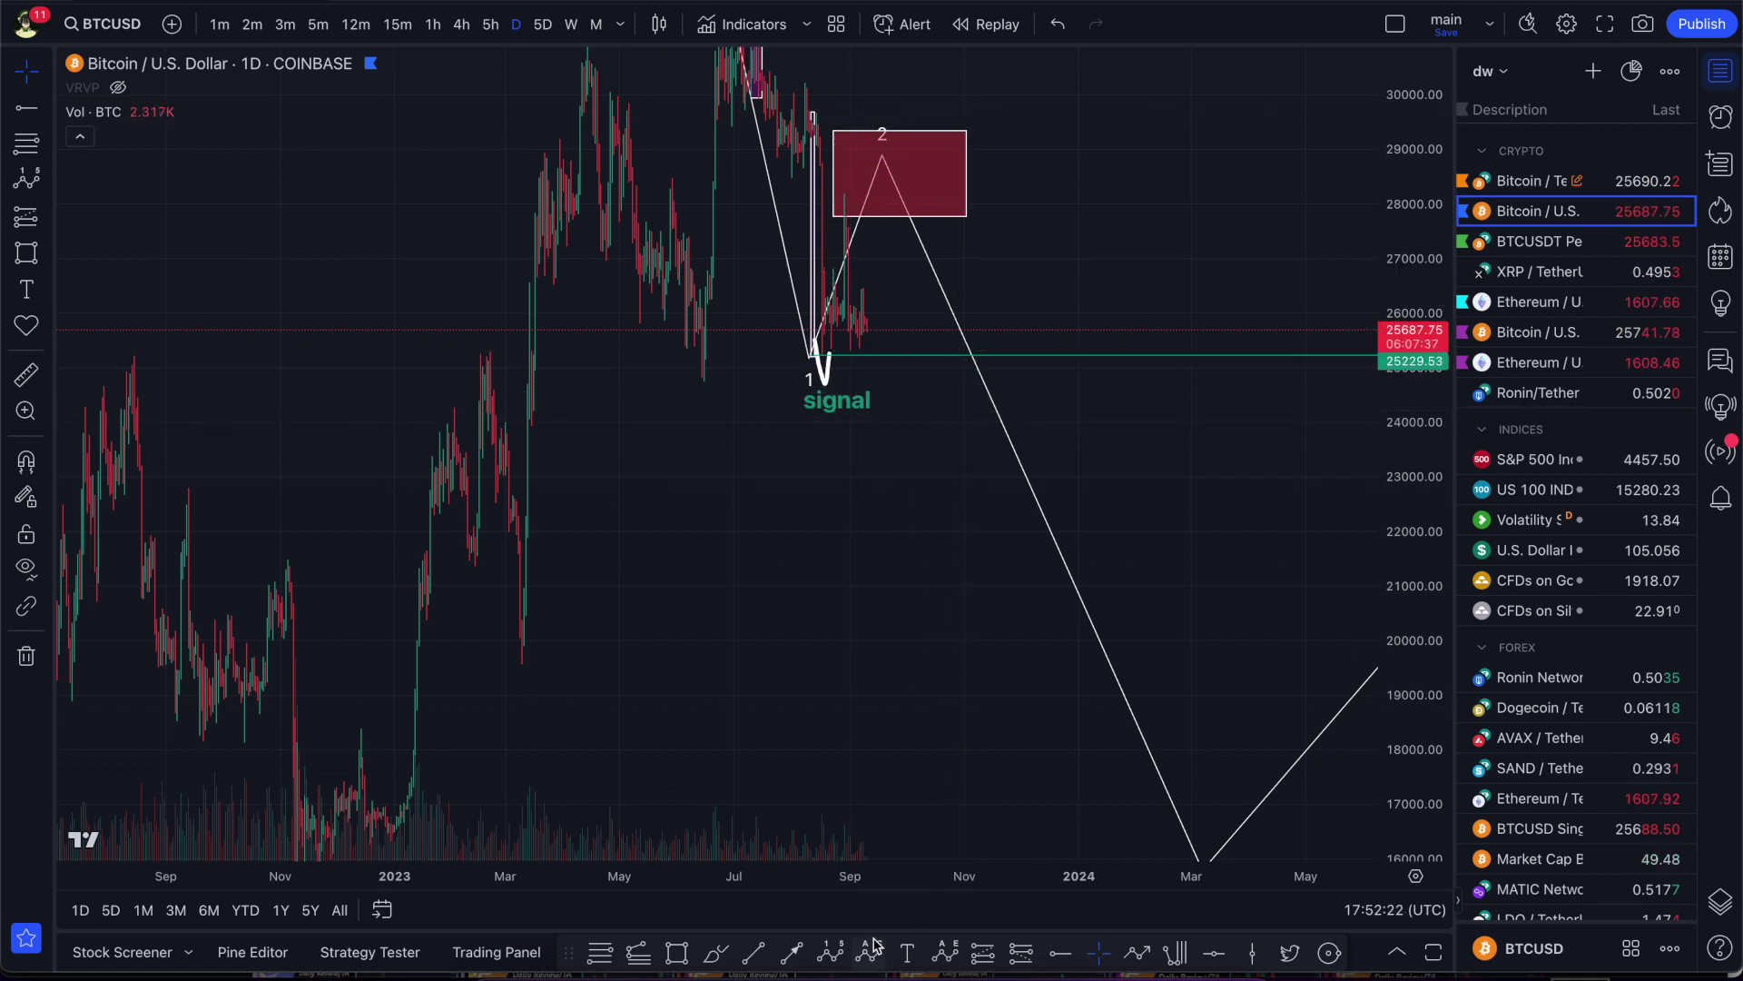
- Sketch brush strokes showing a rounded bounce and a line along the signal low, and undo them
{"action": "left_click", "coordinate": [716, 954]}
{"action": "mouse_move", "coordinate": [820, 361]}
{"action": "left_mouse_down"}
{"action": "mouse_move", "coordinate": [890, 291]}
{"action": "mouse_move", "coordinate": [902, 374]}
{"action": "left_mouse_up"}
{"action": "mouse_move", "coordinate": [777, 357]}
{"action": "left_mouse_down"}
{"action": "mouse_move", "coordinate": [971, 343]}
{"action": "mouse_move", "coordinate": [910, 419]}
{"action": "mouse_move", "coordinate": [945, 585]}
{"action": "mouse_move", "coordinate": [1062, 518]}
{"action": "mouse_move", "coordinate": [1096, 656]}
{"action": "left_mouse_up"}
{"action": "key", "text": "ctrl+z"}
{"action": "key", "text": "ctrl+z"}
{"action": "key", "text": "ctrl+z"}
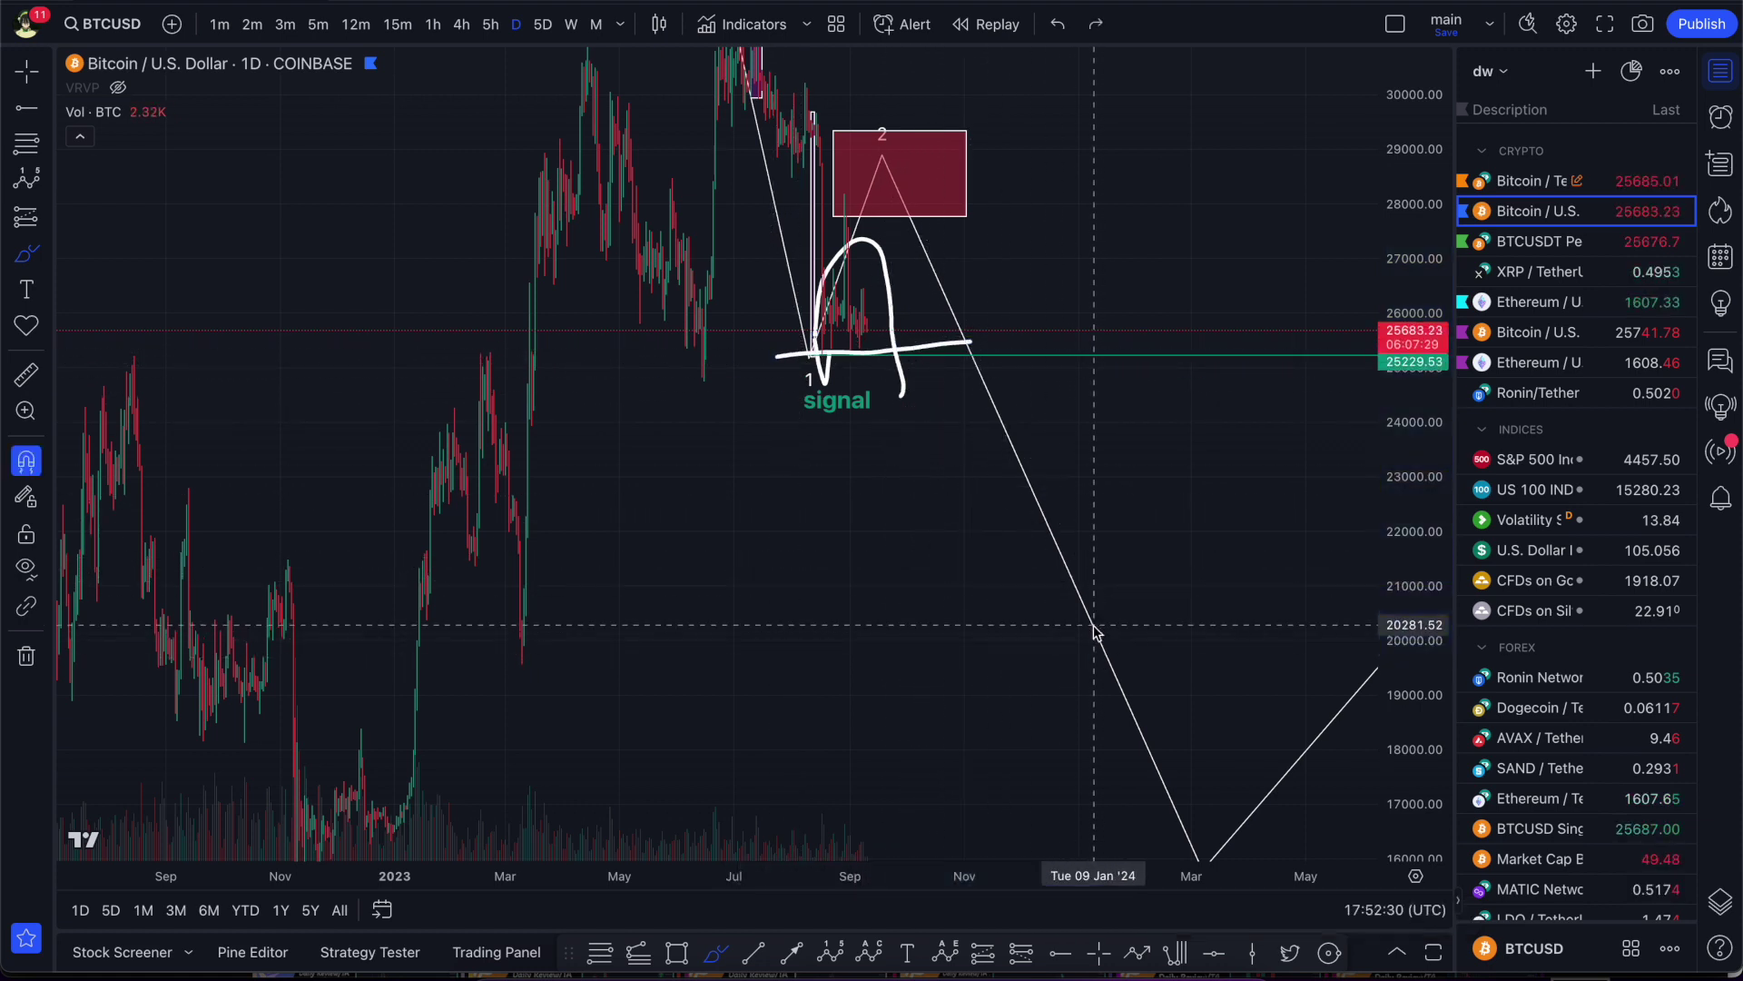
{"action": "key", "text": "Escape"}
- Move the green horizontal ray at the signal low to about 25,190, starting slightly earlier than wave point 1
{"action": "left_click_drag", "start_coordinate": [1044, 242], "coordinate": [1173, 305]}
{"action": "mouse_move", "coordinate": [1419, 188]}
{"action": "left_mouse_down"}
{"action": "mouse_move", "coordinate": [1422, 317]}
{"action": "mouse_move", "coordinate": [1311, 439]}
{"action": "left_mouse_up"}
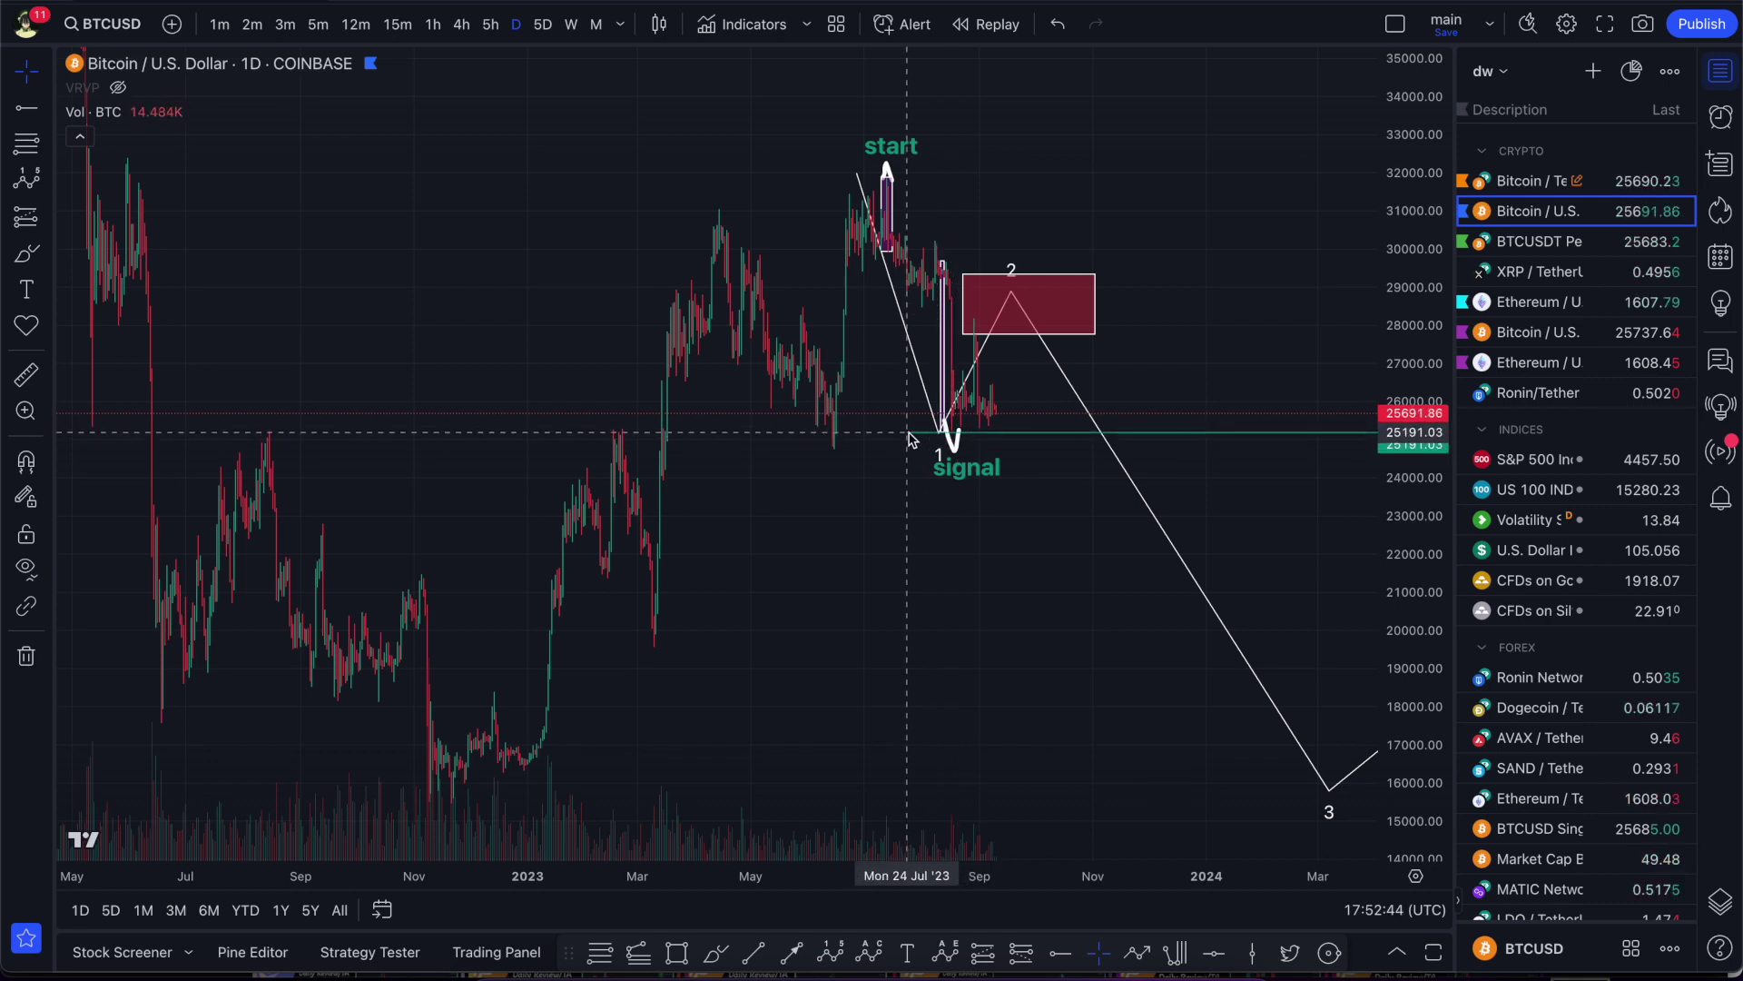
{"action": "left_click_drag", "start_coordinate": [969, 426], "coordinate": [982, 444]}
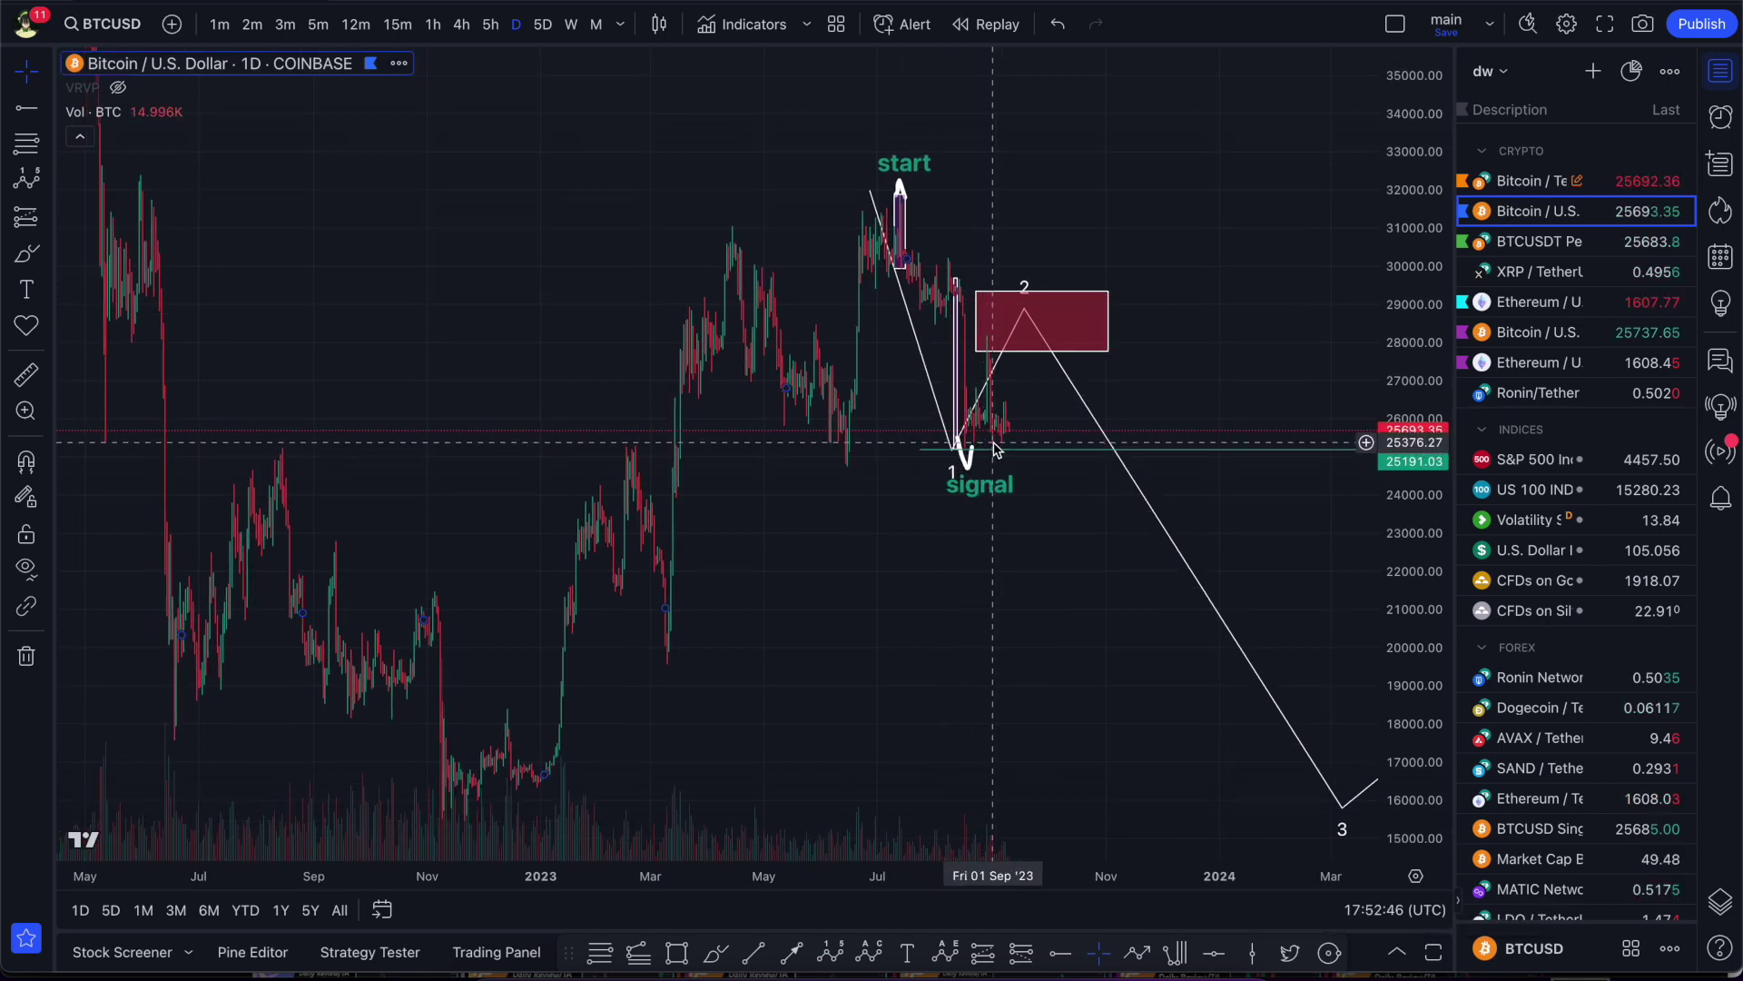
{"action": "left_click_drag", "start_coordinate": [1051, 591], "coordinate": [926, 482]}
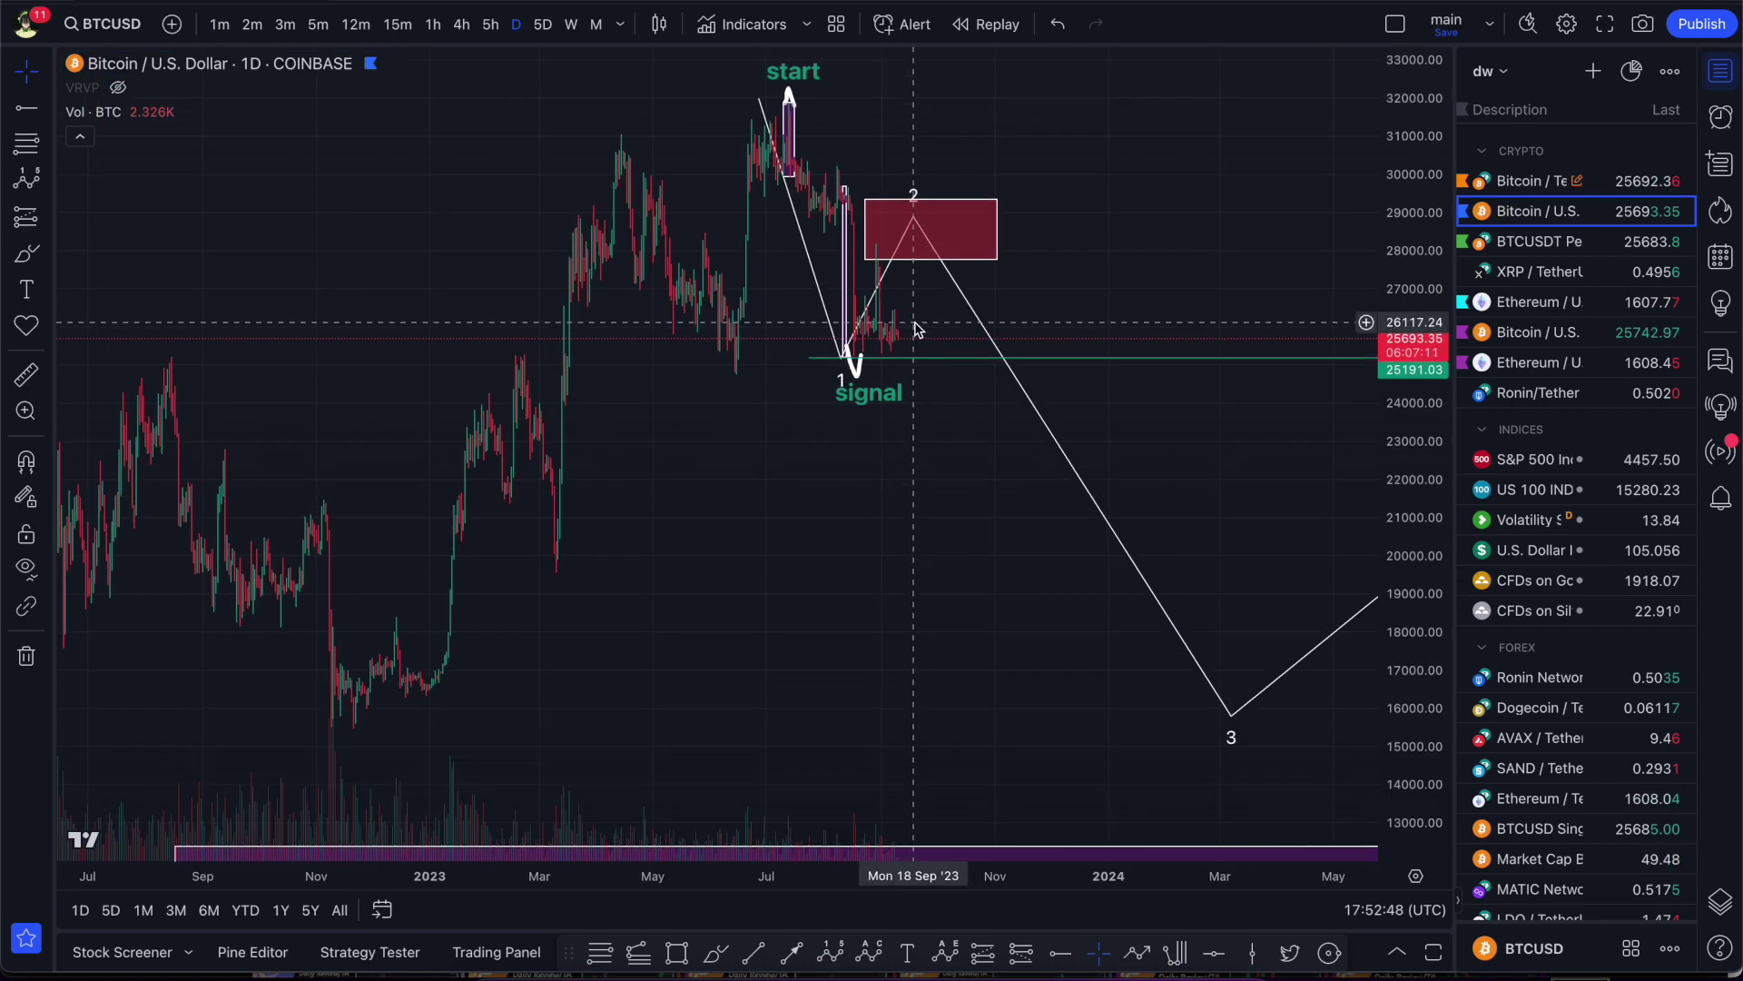
{"action": "scroll", "coordinate": [957, 536], "scroll_direction": "down", "scroll_amount": 2}
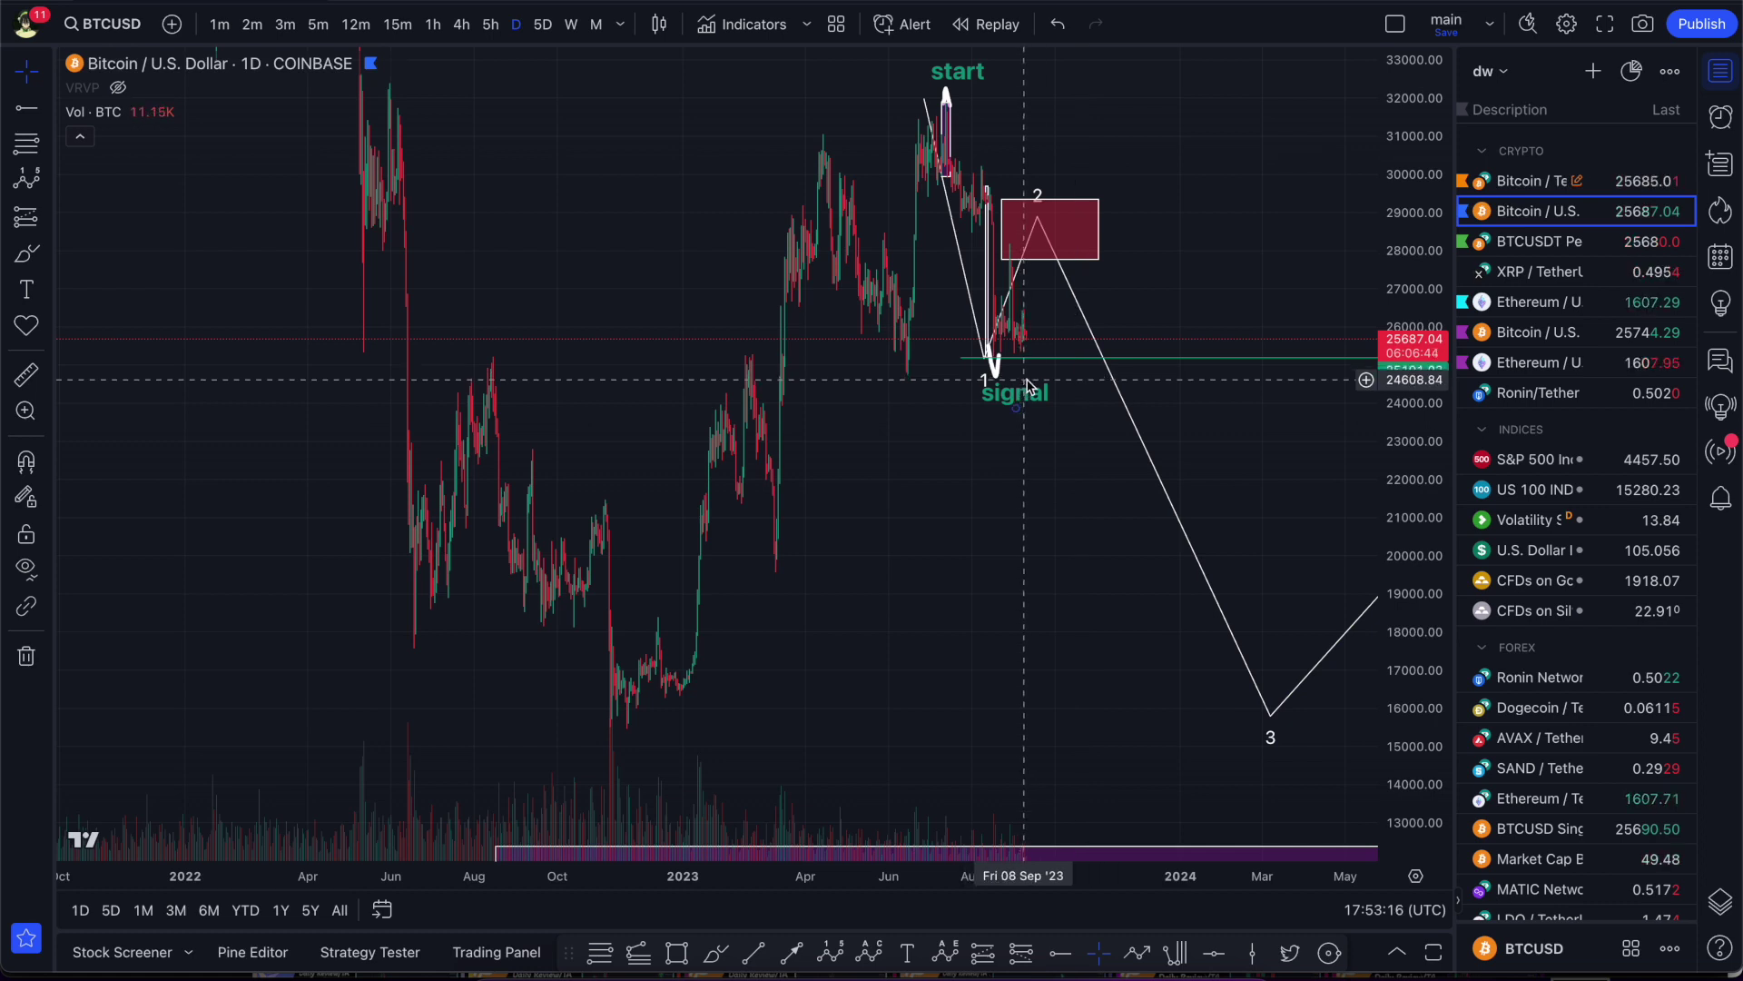
- Shift the whole five-wave projection slightly later and lower, and move wave point 2 to about 28,820 in early October 2023
{"action": "left_click_drag", "start_coordinate": [1074, 291], "coordinate": [1082, 297]}
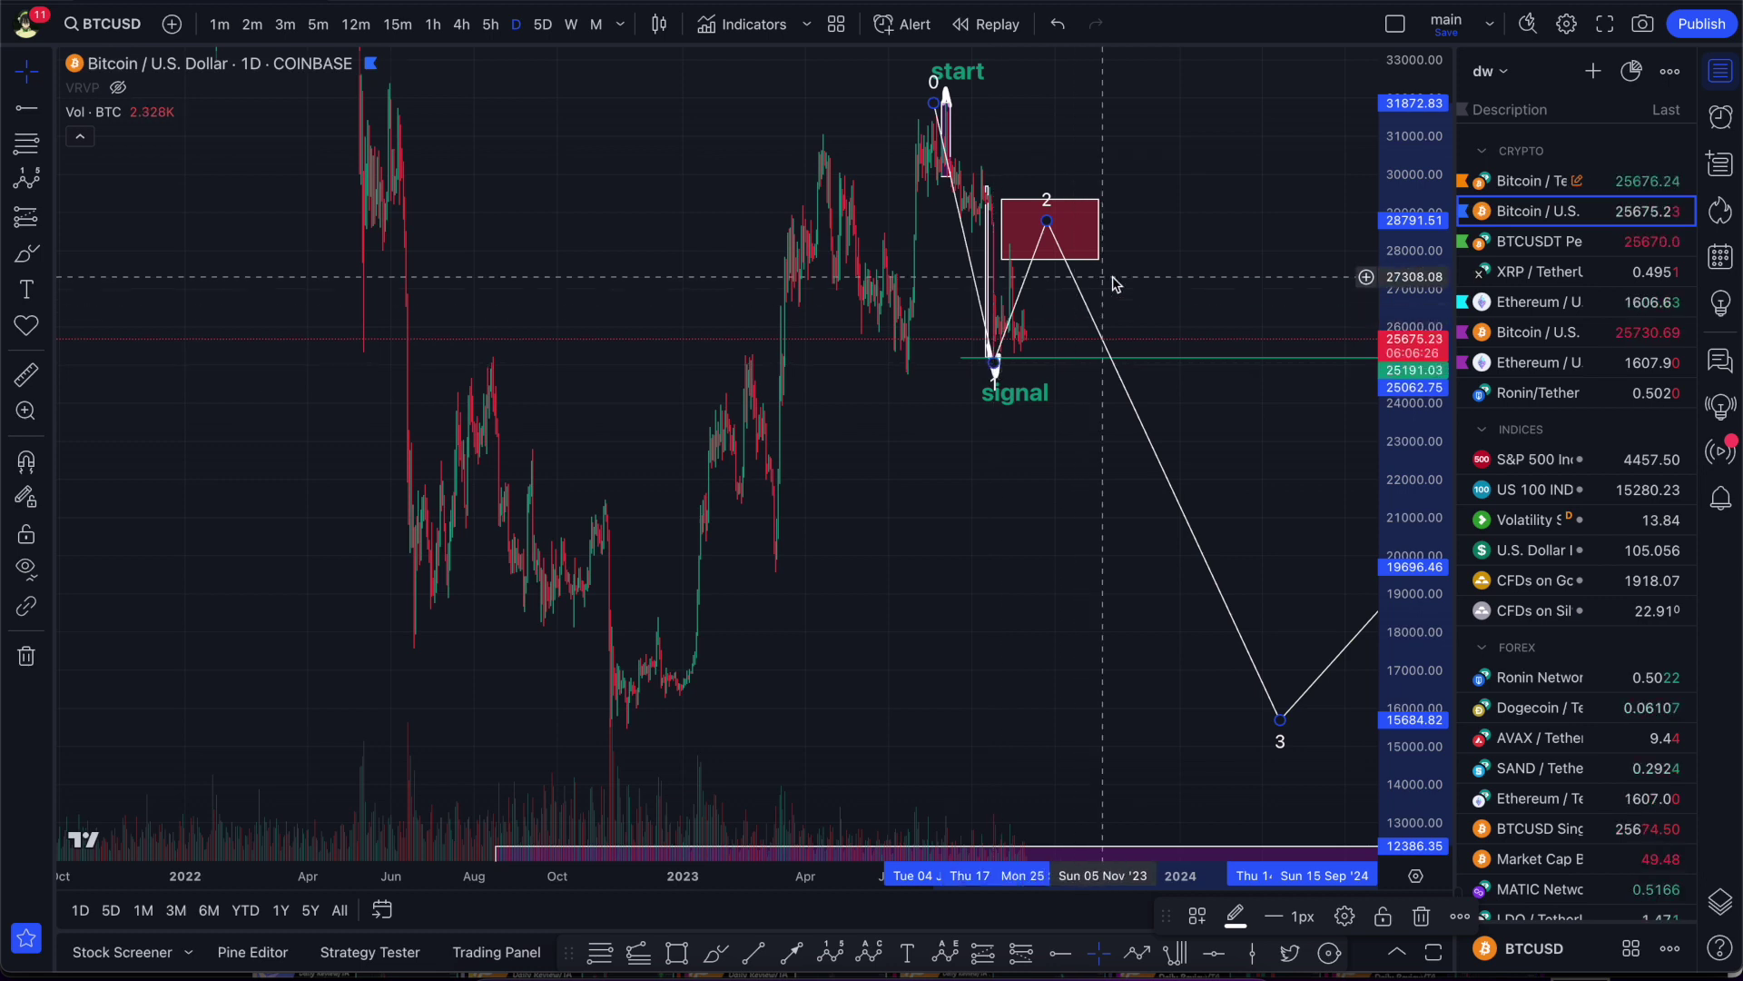
{"action": "left_click_drag", "start_coordinate": [1109, 277], "coordinate": [1061, 268]}
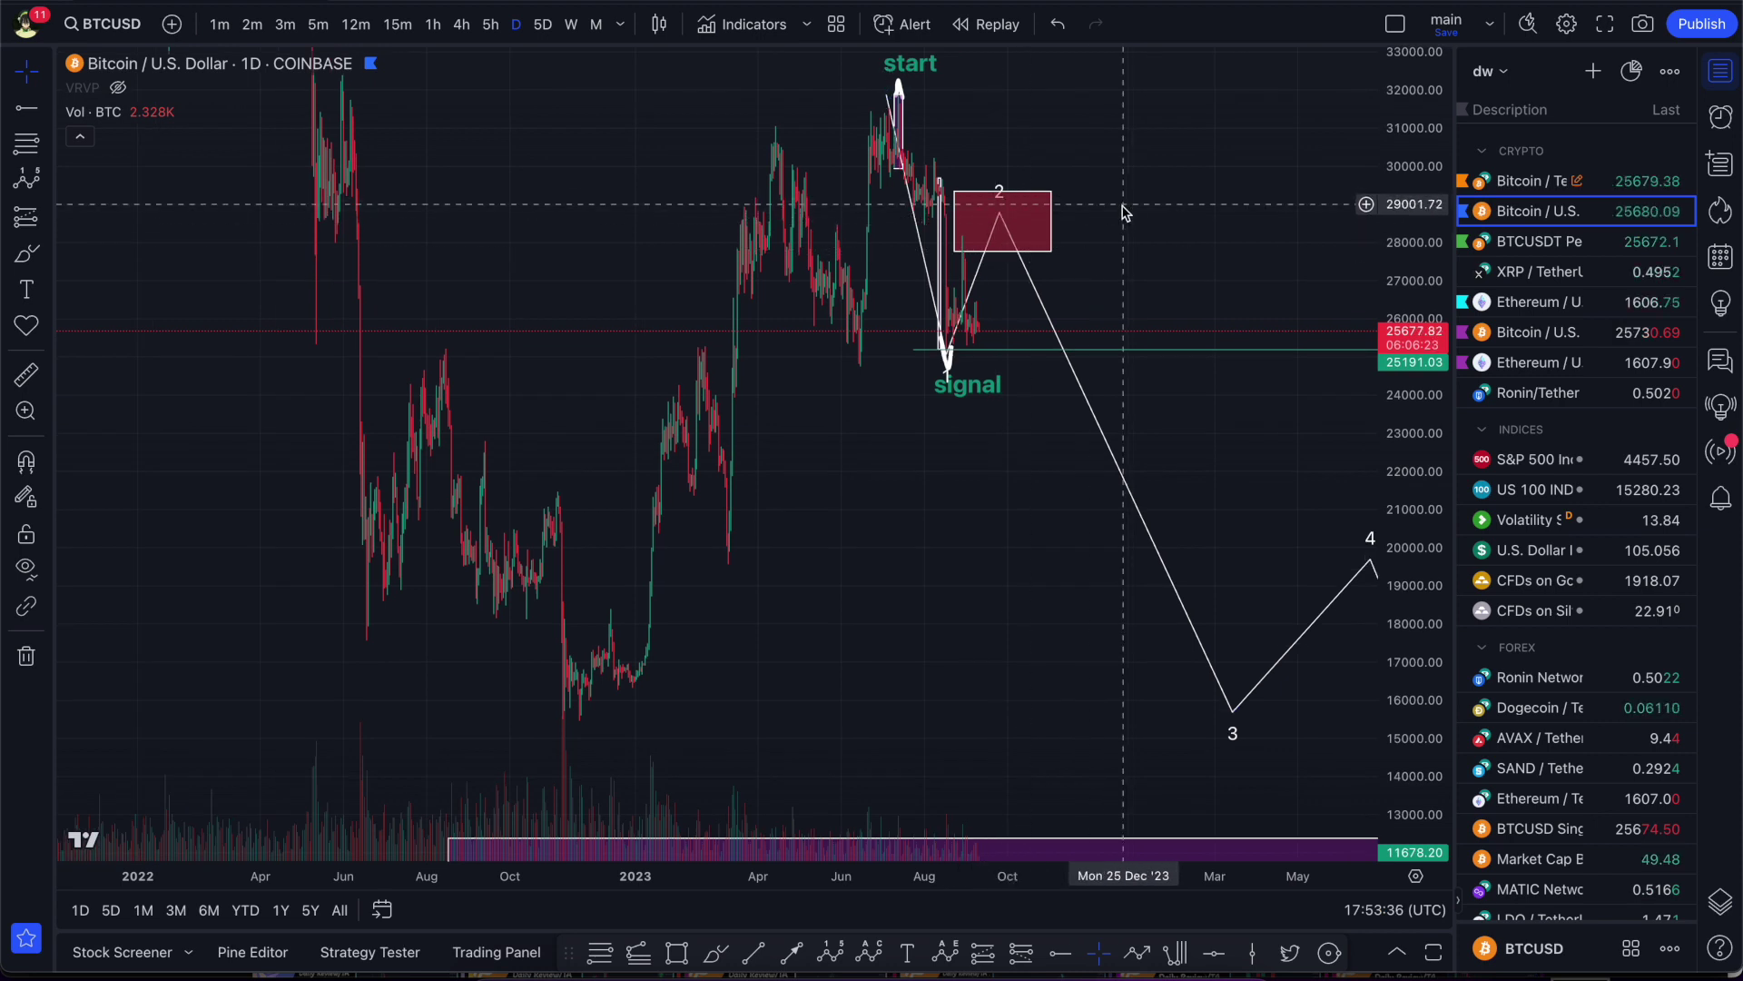
{"action": "left_click_drag", "start_coordinate": [1123, 204], "coordinate": [1075, 225]}
{"action": "left_click", "coordinate": [949, 240]}
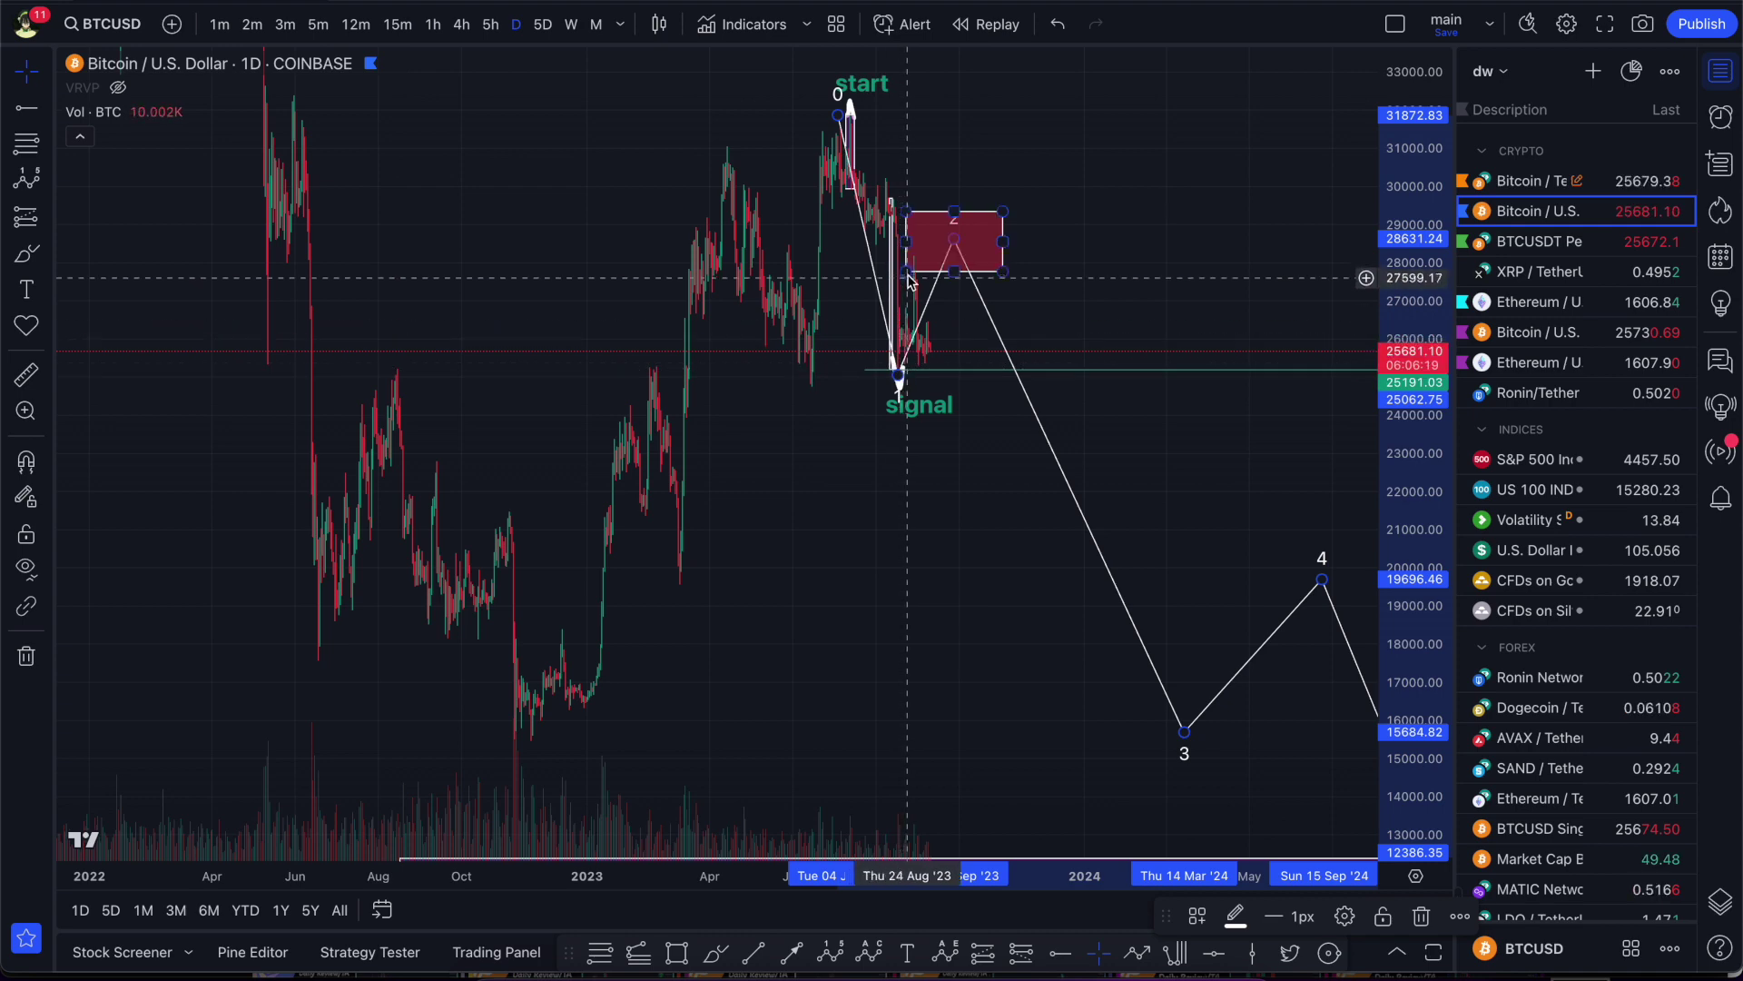
{"action": "left_click_drag", "start_coordinate": [963, 245], "coordinate": [941, 252]}
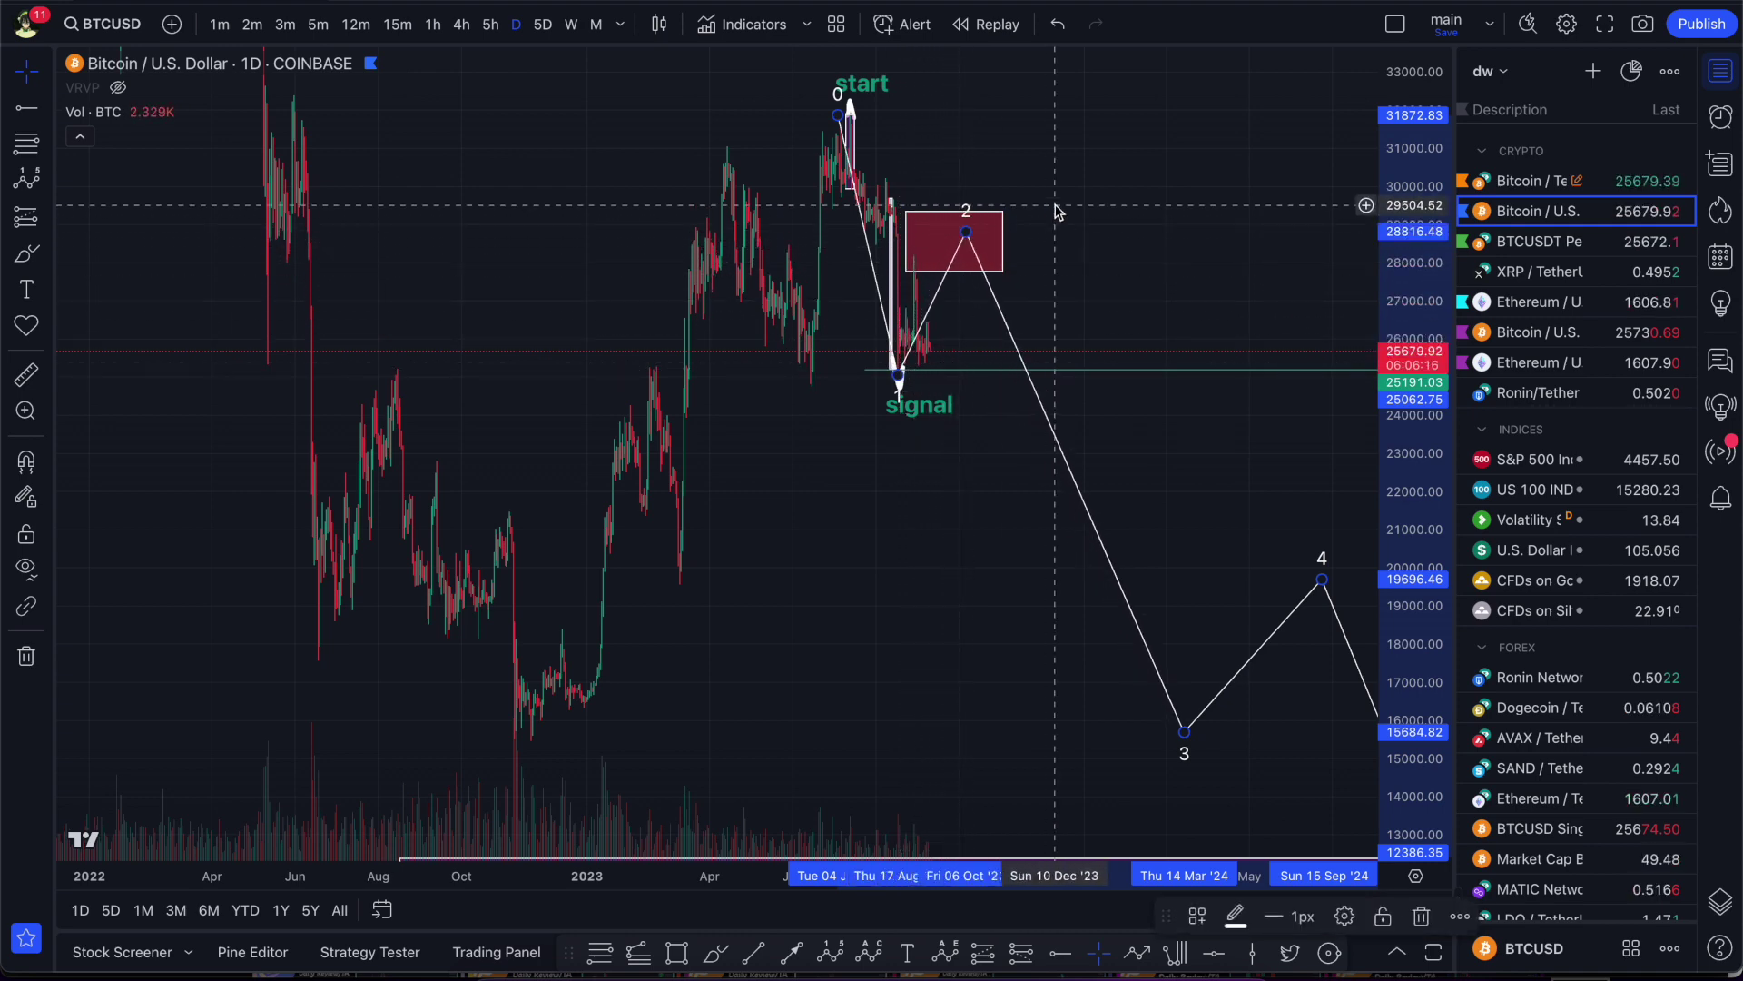
- Move wave point 2 to about 32,330 in October 2023, above the starting high of the decline
{"action": "scroll", "coordinate": [1081, 272], "scroll_direction": "left", "scroll_amount": 5}
{"action": "left_click_drag", "start_coordinate": [1381, 154], "coordinate": [1405, 279]}
{"action": "mouse_move", "coordinate": [1034, 288]}
{"action": "left_mouse_down"}
{"action": "mouse_move", "coordinate": [944, 189]}
{"action": "mouse_move", "coordinate": [1031, 328]}
{"action": "mouse_move", "coordinate": [1027, 257]}
{"action": "mouse_move", "coordinate": [946, 193]}
{"action": "mouse_move", "coordinate": [1011, 164]}
{"action": "mouse_move", "coordinate": [1019, 203]}
{"action": "mouse_move", "coordinate": [1059, 156]}
{"action": "mouse_move", "coordinate": [1039, 166]}
{"action": "mouse_move", "coordinate": [1054, 173]}
{"action": "left_mouse_up"}
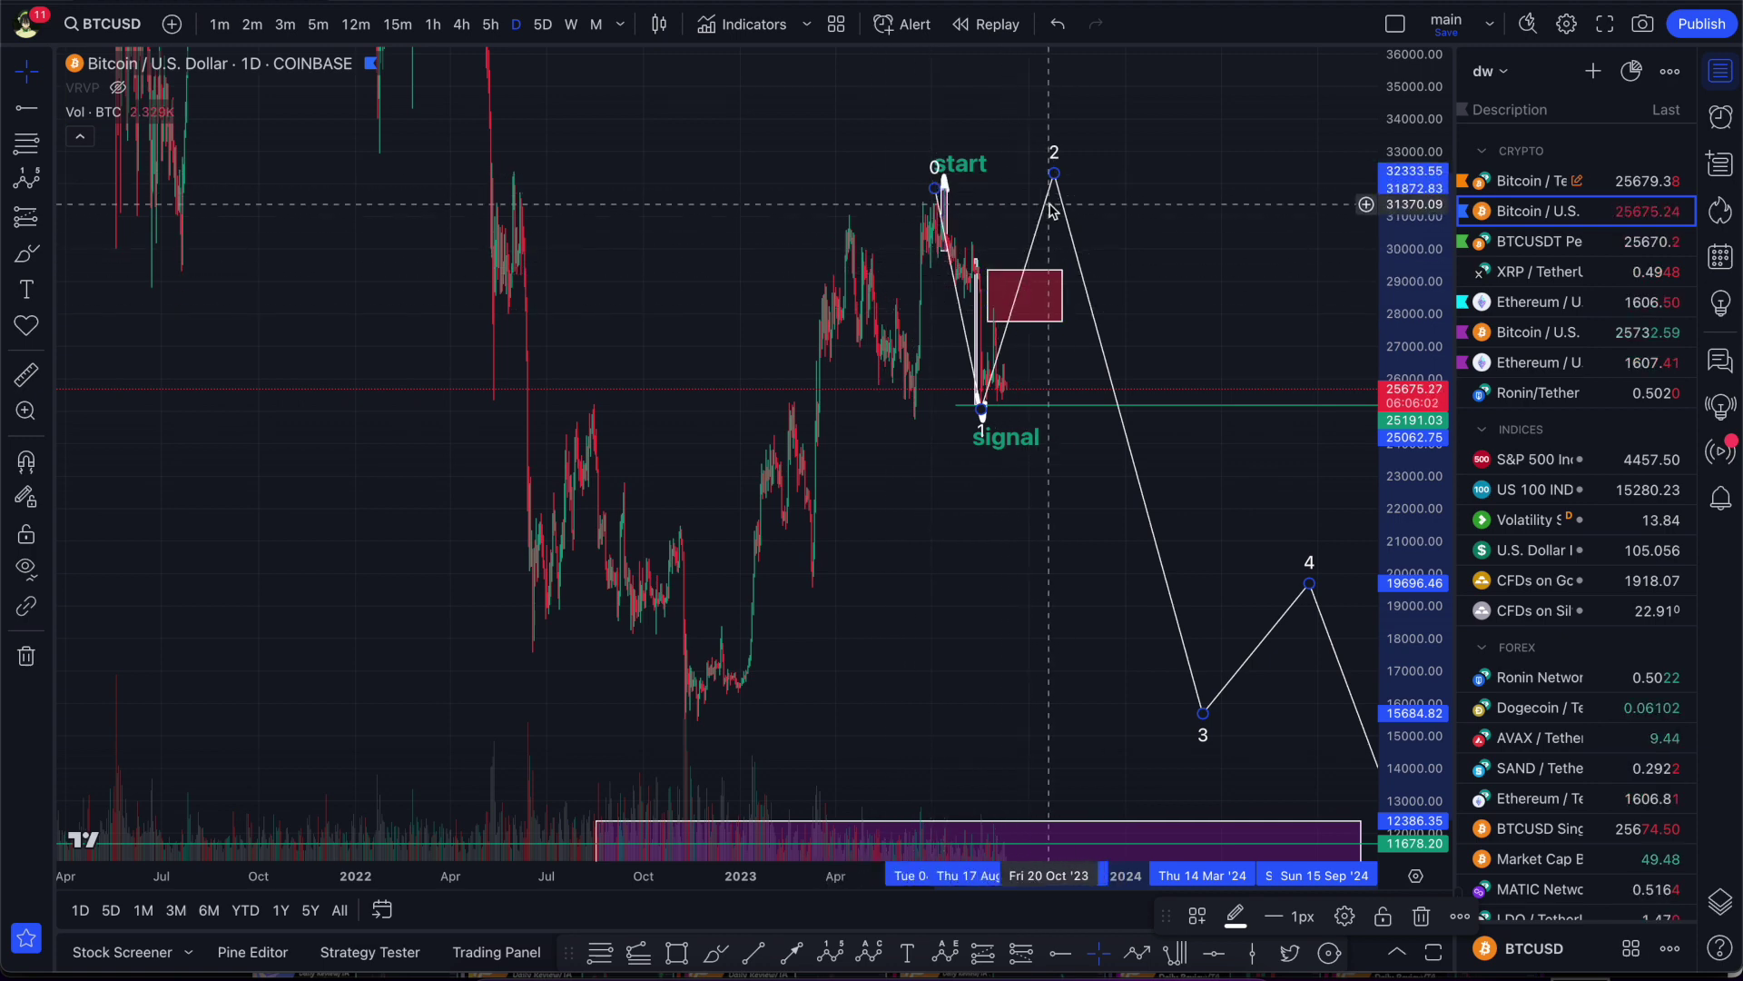
- Move wave point 2 into the red zone at about 28,450 in mid-September 2023
{"action": "scroll", "coordinate": [1067, 245], "scroll_direction": "down", "scroll_amount": 3}
{"action": "scroll", "coordinate": [1053, 263], "scroll_direction": "up", "scroll_amount": 5}
{"action": "left_click_drag", "start_coordinate": [996, 172], "coordinate": [944, 300]}
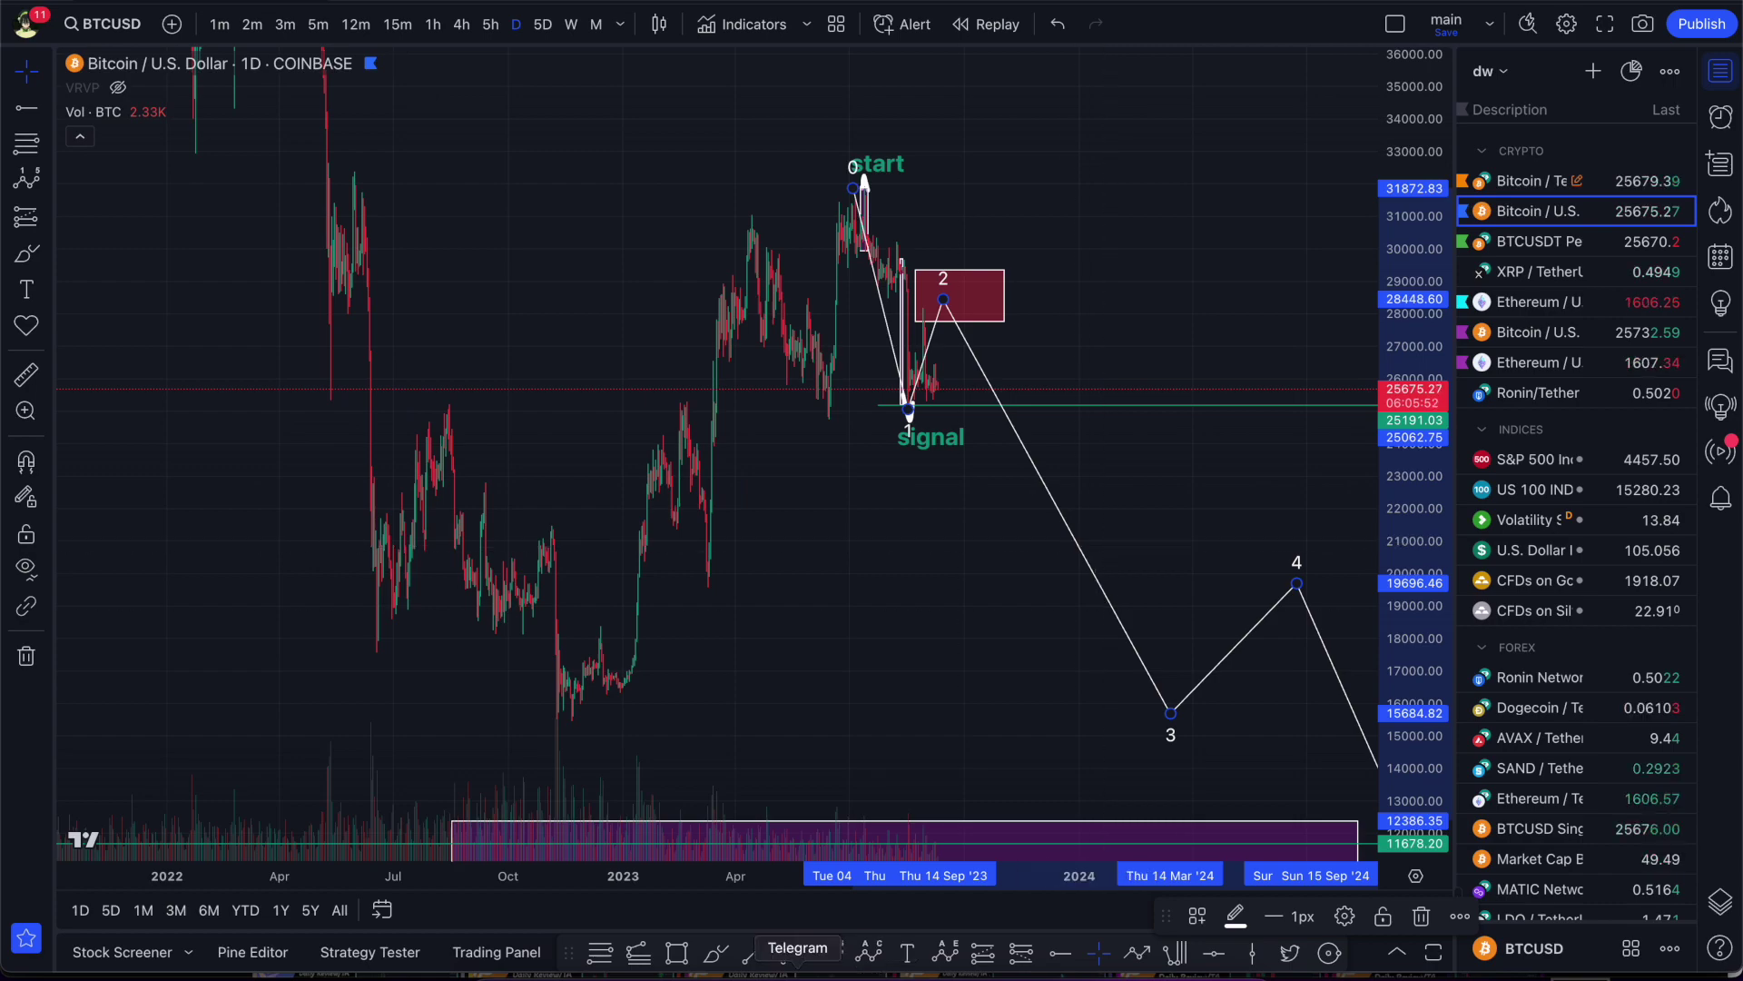
- Switch to the browser window with the tradewitdw YouTube channel page
{"action": "left_click", "coordinate": [857, 969]}
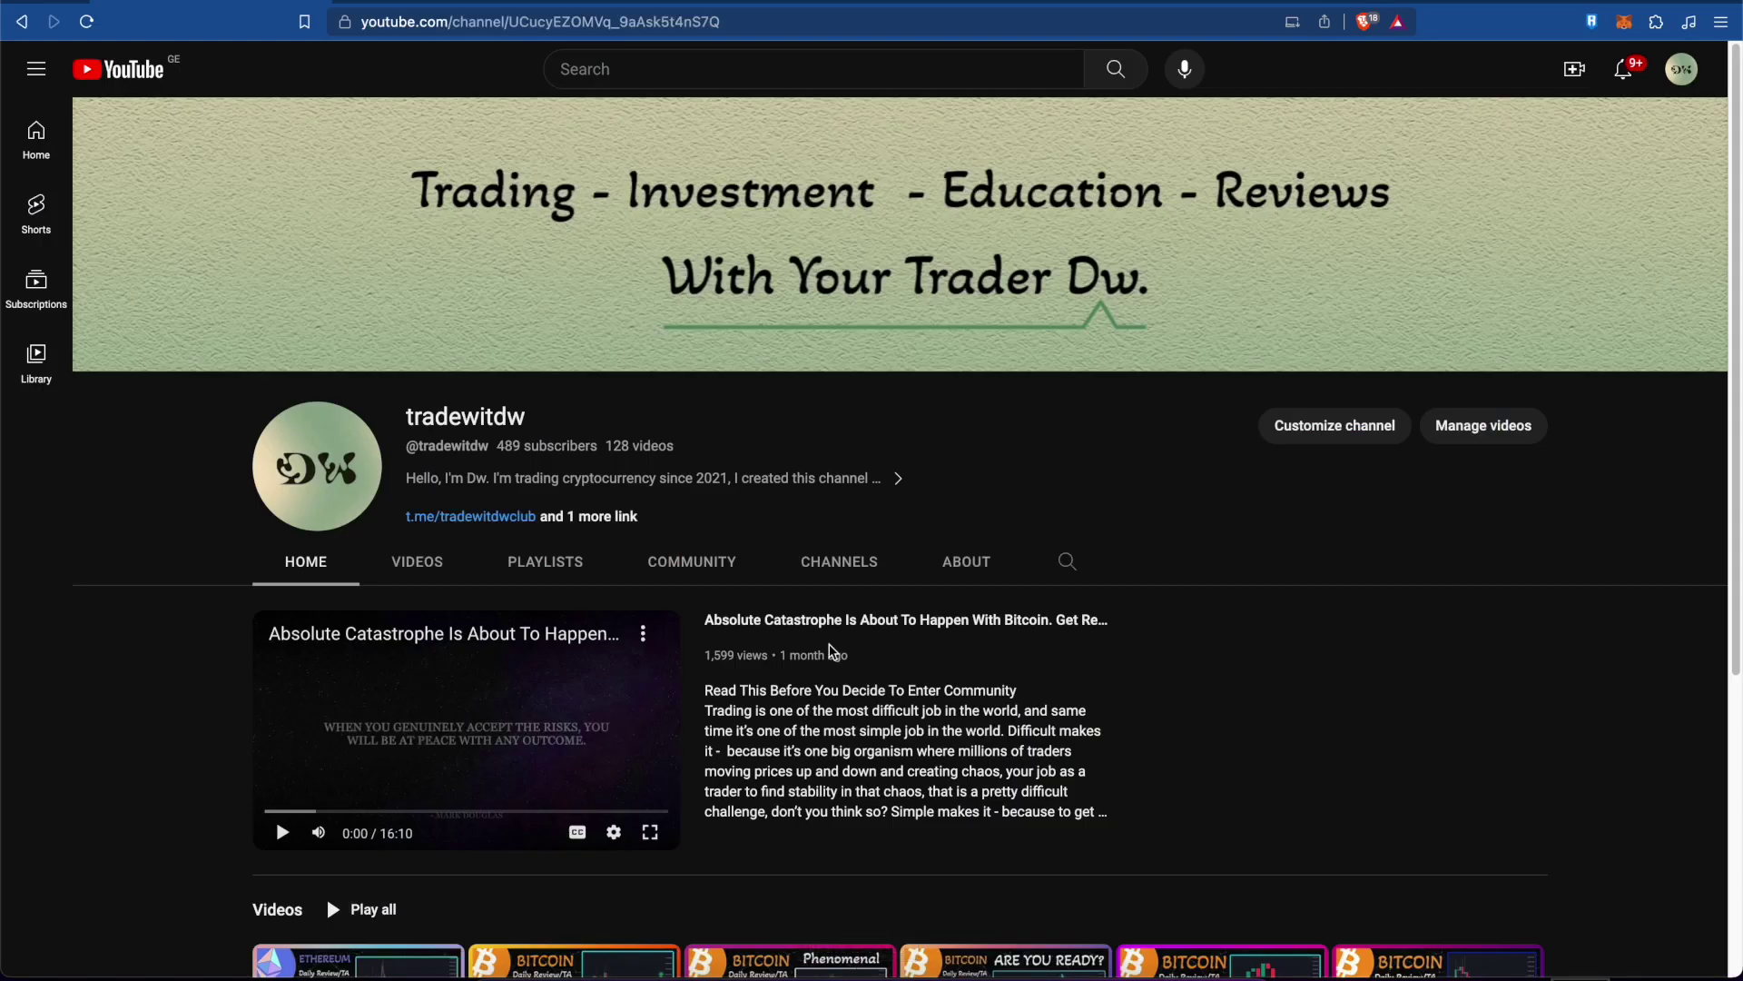